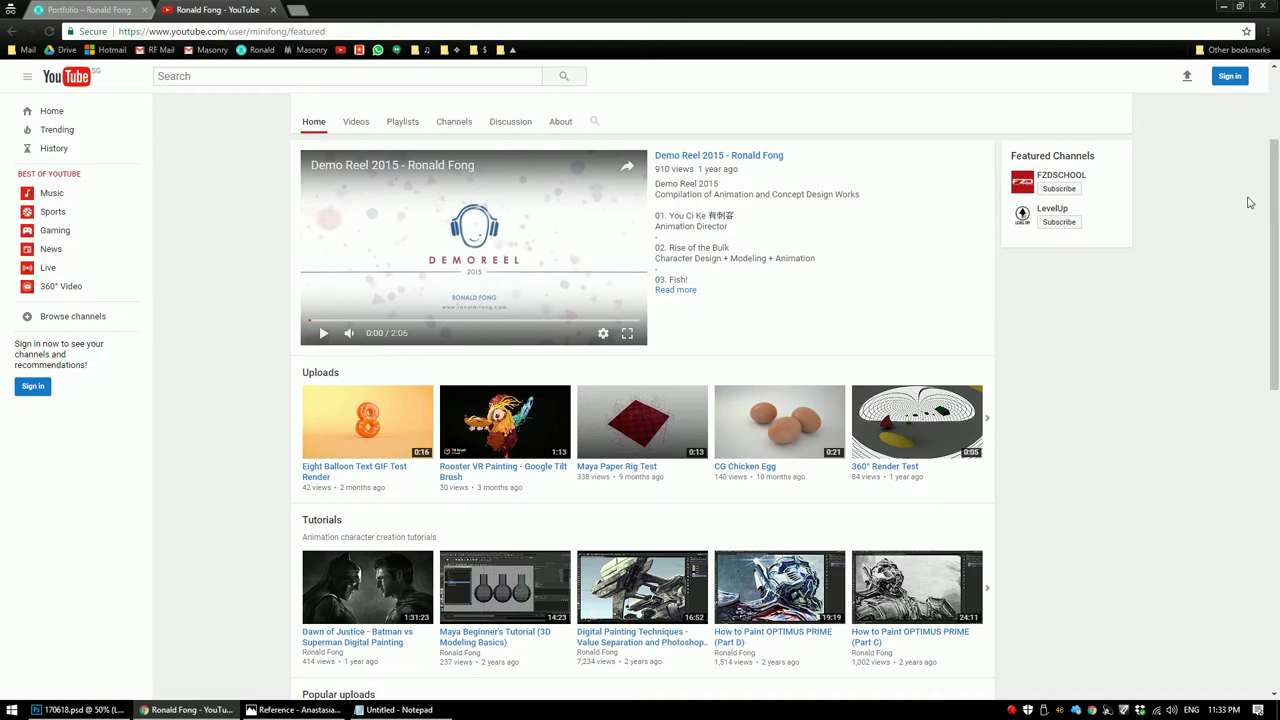
Step: Look through the YouTube channel's uploads, tutorials and demo reels, and bring up the artist's portfolio page
{"action": "scroll", "coordinate": [1250, 262], "scroll_direction": "down", "scroll_amount": 3}
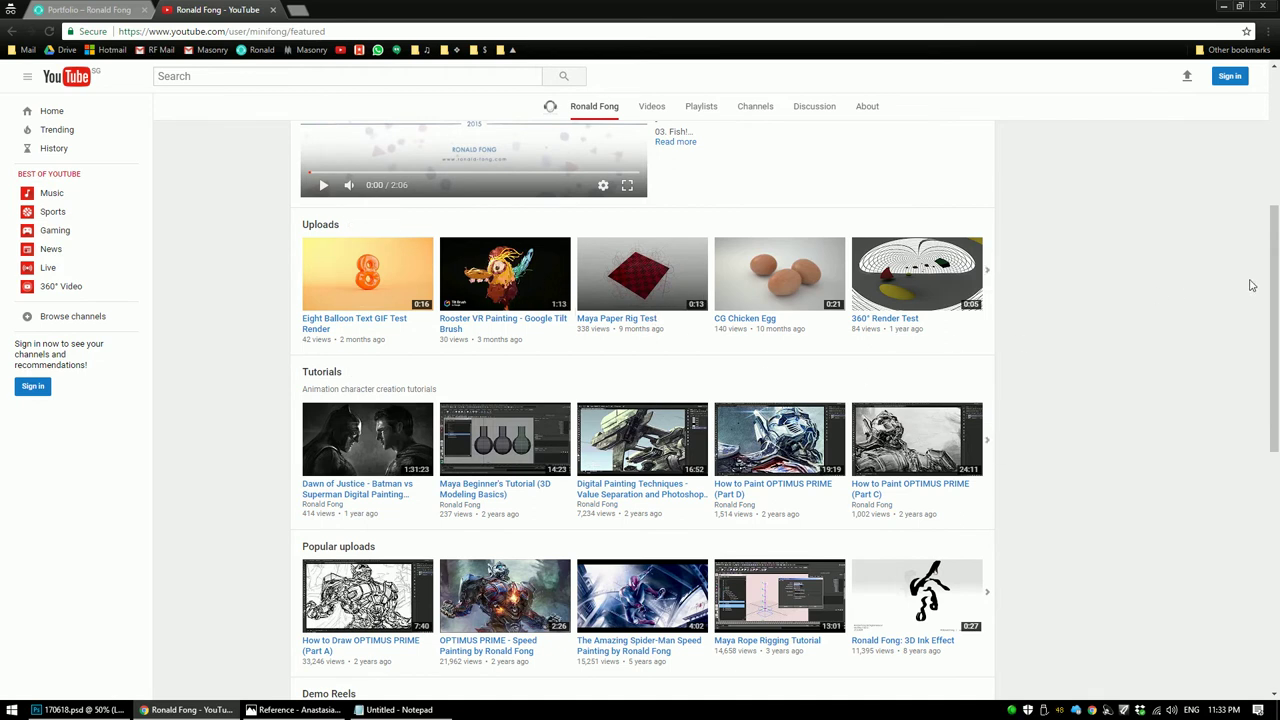
{"action": "scroll", "coordinate": [587, 378], "scroll_direction": "down", "scroll_amount": 2}
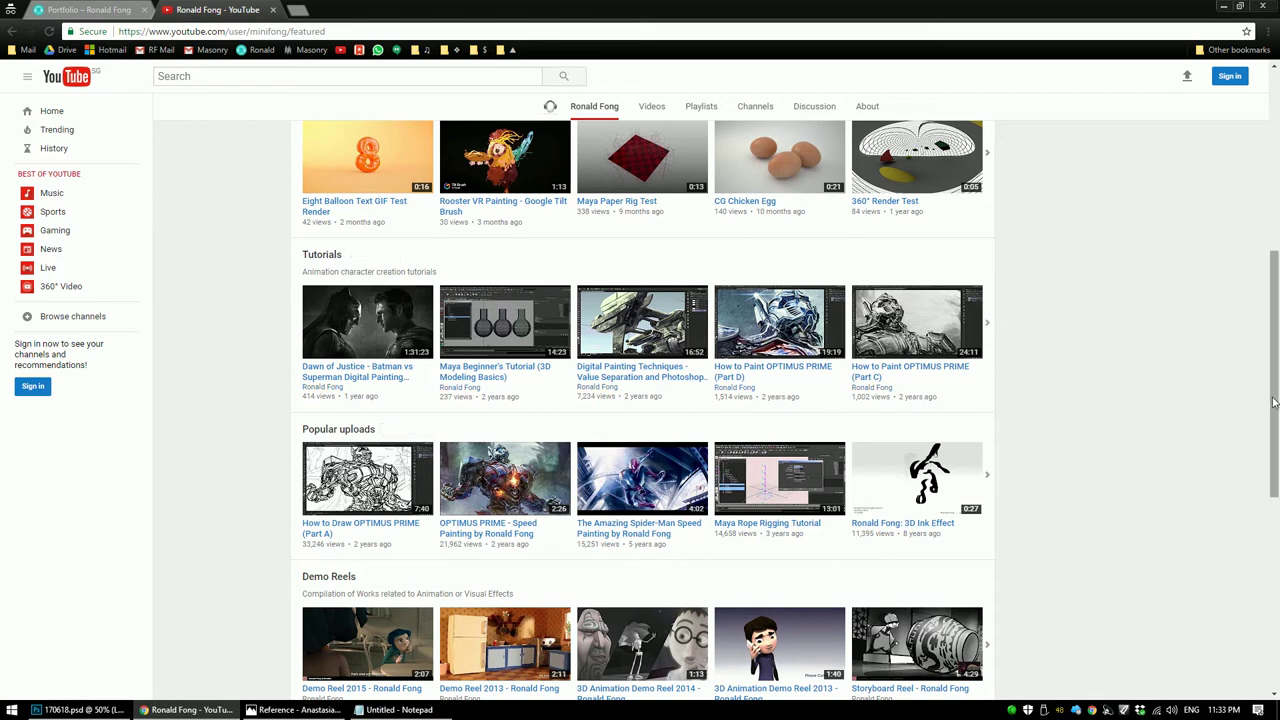
{"action": "scroll", "coordinate": [1230, 390], "scroll_direction": "down", "scroll_amount": 2}
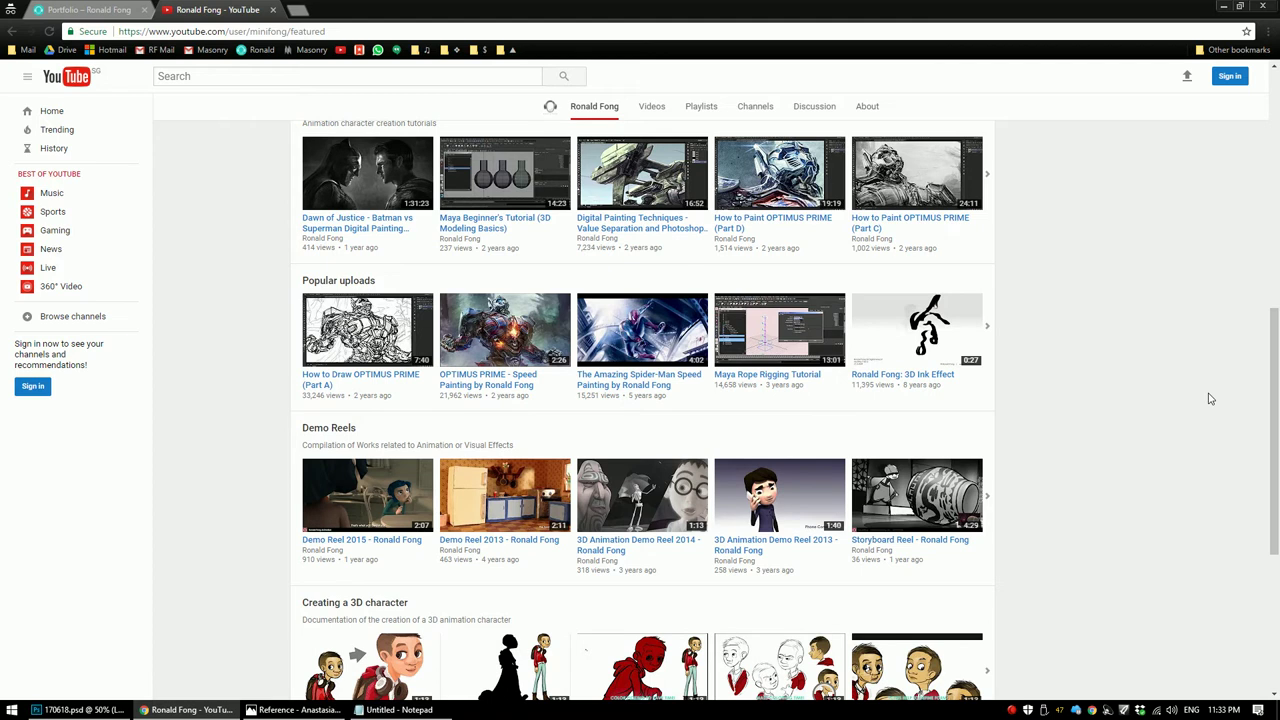
{"action": "left_click_drag", "start_coordinate": [1275, 367], "coordinate": [1276, 416]}
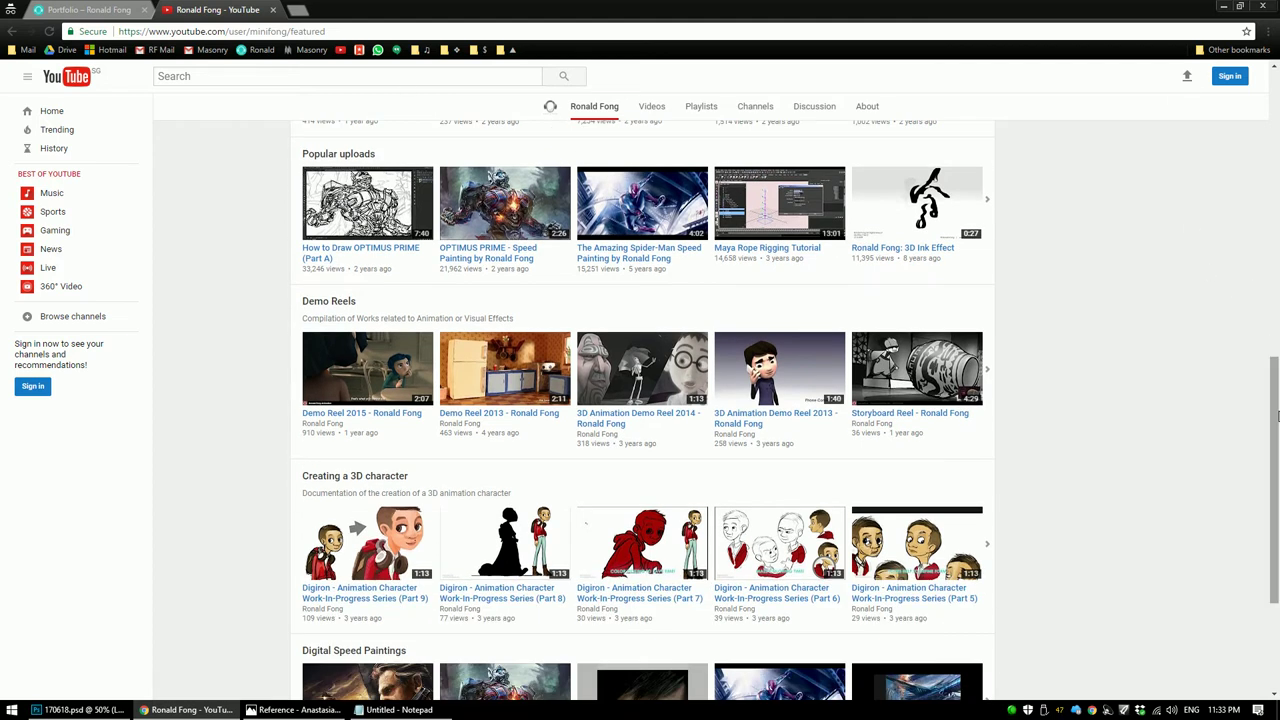
{"action": "scroll", "coordinate": [1174, 240], "scroll_direction": "up", "scroll_amount": 2}
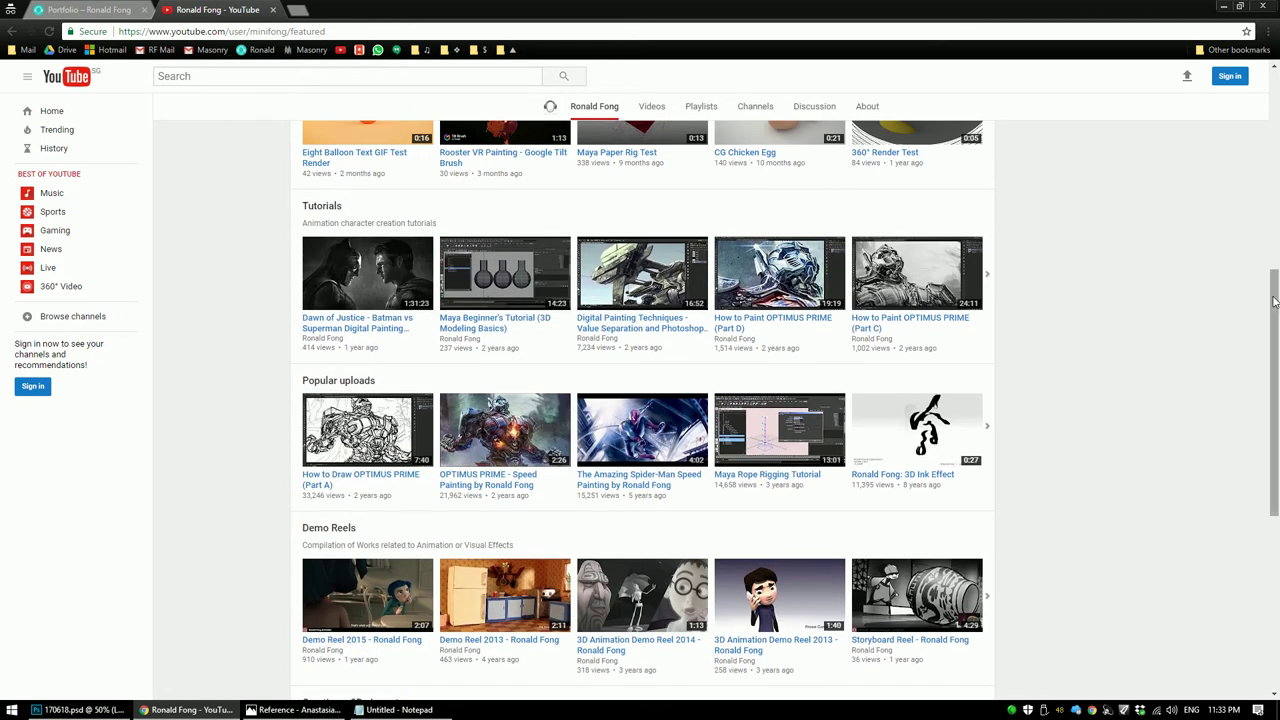
{"action": "scroll", "coordinate": [640, 200], "scroll_direction": "up", "scroll_amount": 3}
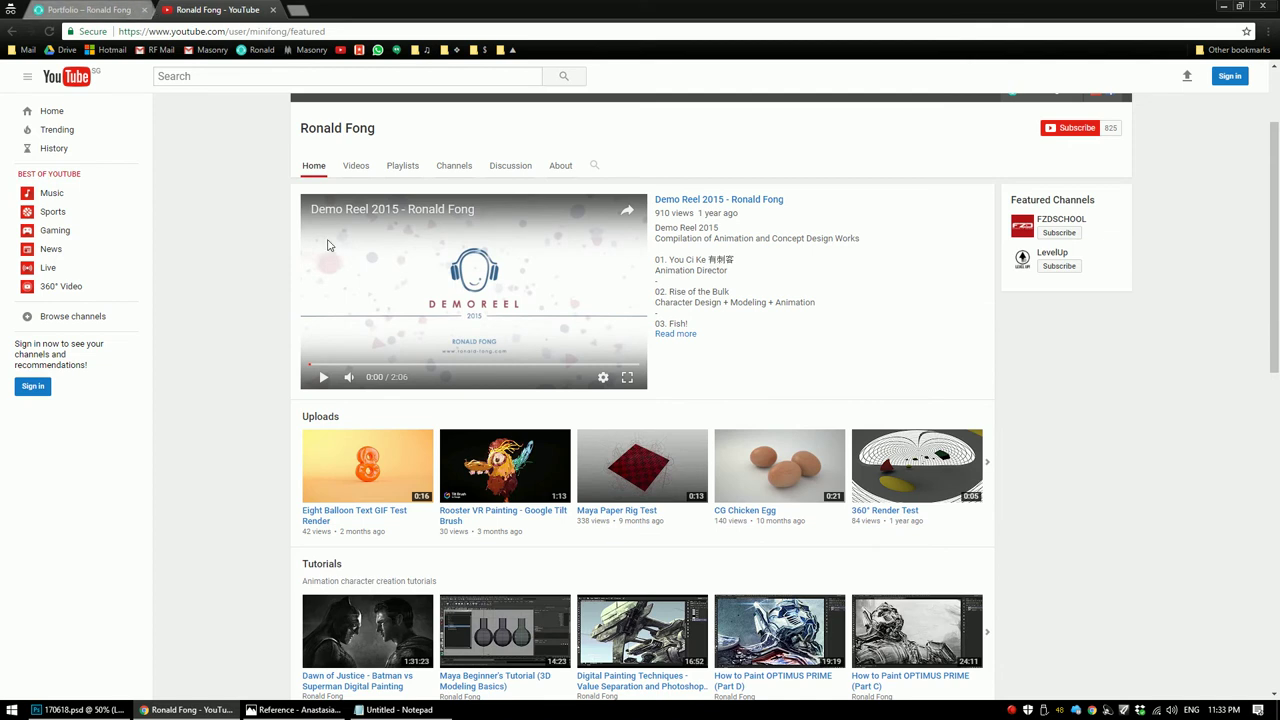
{"action": "left_click", "coordinate": [148, 14]}
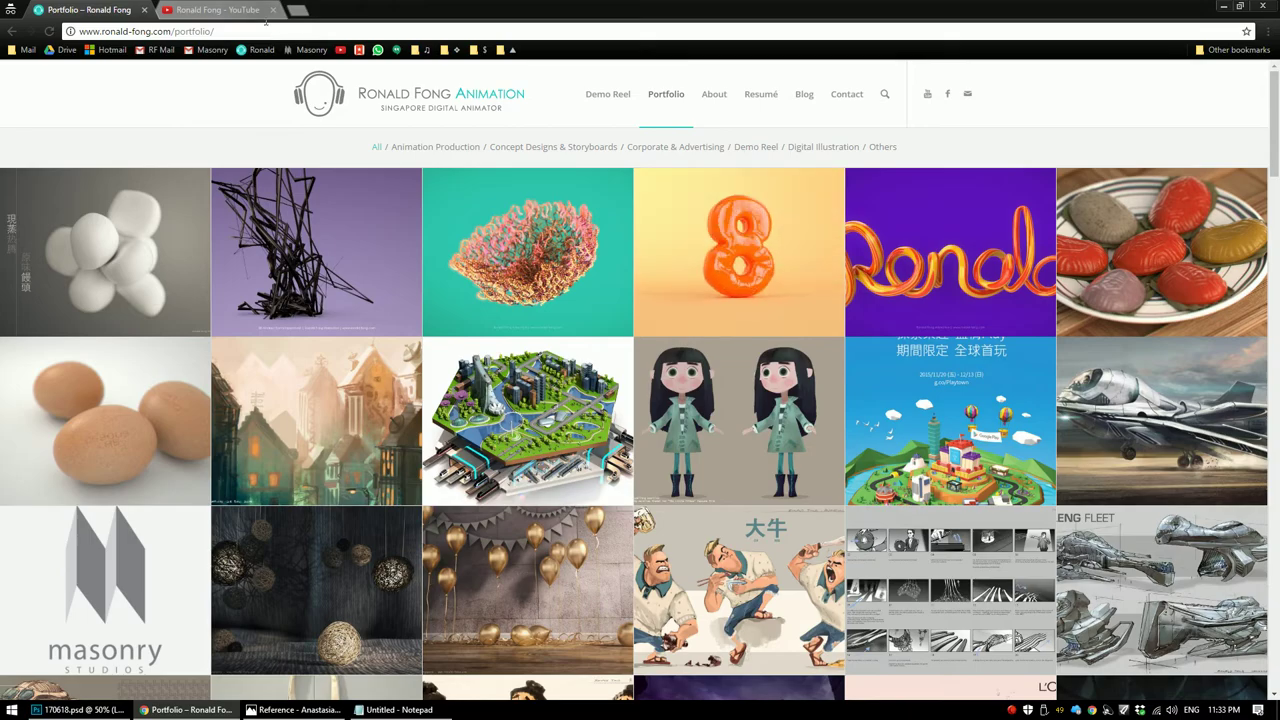
Step: Switch to Photoshop, set the foreground colour to #a63a3a and paint a rough head blob on the upper canvas with a large brush
{"action": "left_click", "coordinate": [80, 709]}
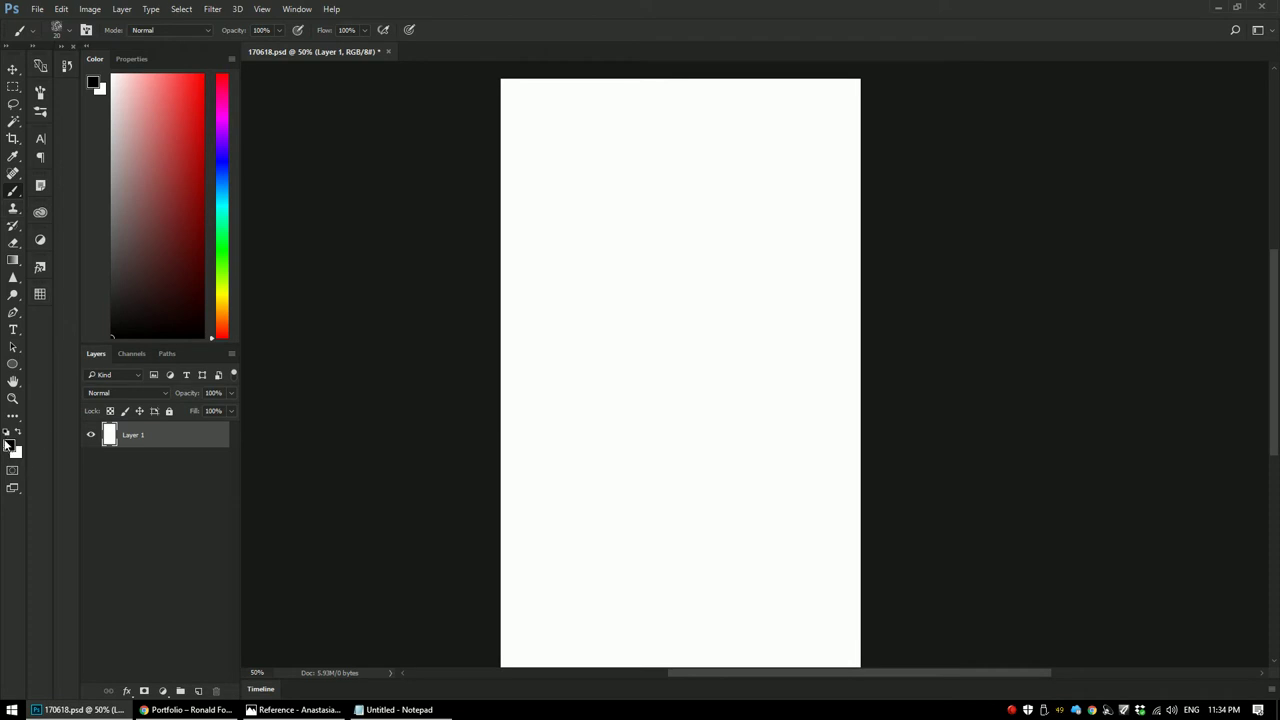
{"action": "left_click", "coordinate": [10, 447]}
{"action": "left_click", "coordinate": [724, 244]}
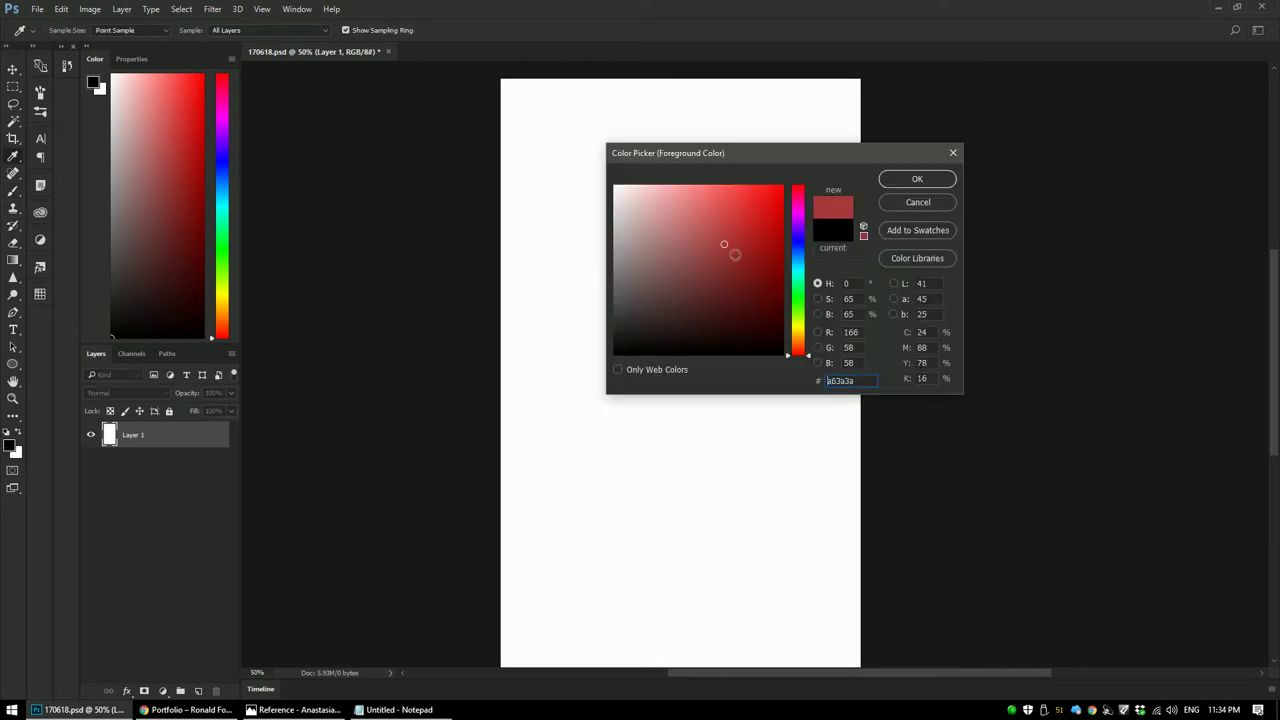
{"action": "left_click", "coordinate": [916, 179]}
{"action": "key", "text": "b"}
{"action": "key", "text": "bracketright"}
{"action": "key", "text": "bracketright"}
{"action": "key", "text": "bracketright"}
{"action": "mouse_move", "coordinate": [669, 286]}
{"action": "left_mouse_down"}
{"action": "mouse_move", "coordinate": [729, 257]}
{"action": "mouse_move", "coordinate": [665, 284]}
{"action": "left_mouse_up"}
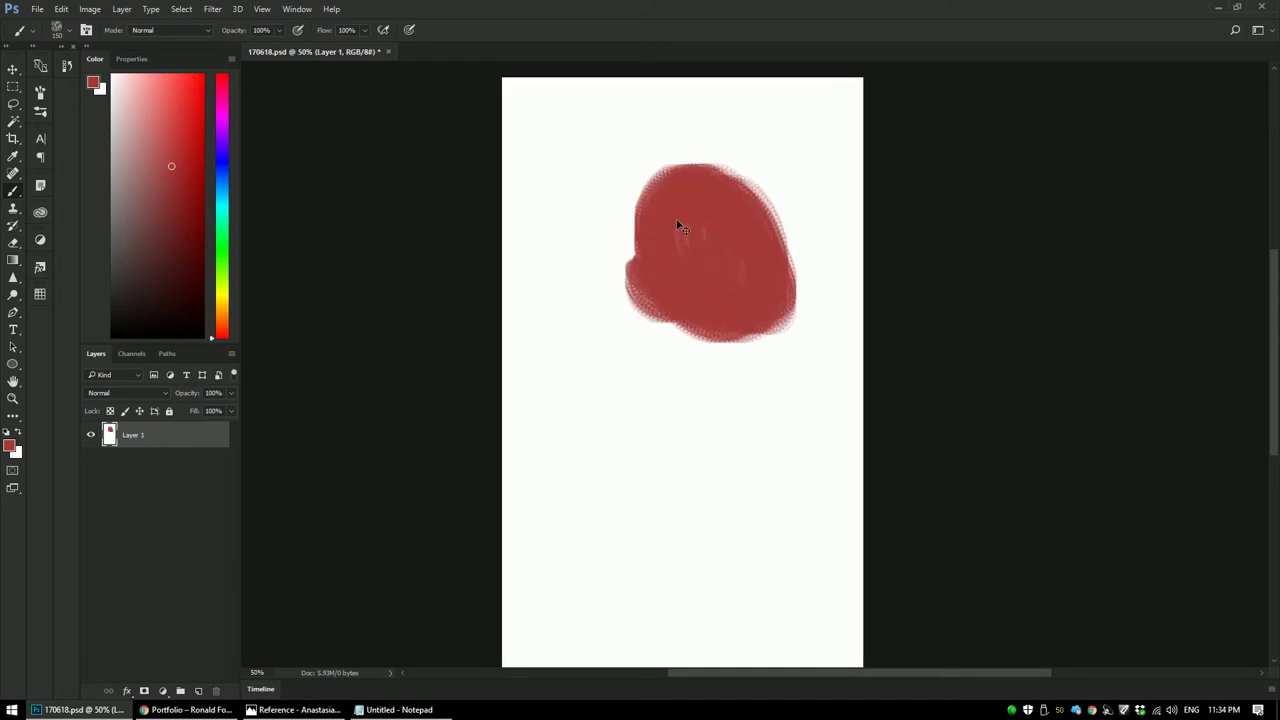
Step: Extend the red head shape upward into a taller, rounded form
{"action": "key", "text": "ctrl+plus"}
{"action": "key", "text": "ctrl+minus"}
{"action": "key", "text": "ctrl+minus"}
{"action": "key", "text": "ctrl+plus"}
{"action": "mouse_move", "coordinate": [726, 211]}
{"action": "left_mouse_down"}
{"action": "mouse_move", "coordinate": [680, 270]}
{"action": "mouse_move", "coordinate": [726, 150]}
{"action": "mouse_move", "coordinate": [677, 184]}
{"action": "mouse_move", "coordinate": [694, 162]}
{"action": "mouse_move", "coordinate": [736, 255]}
{"action": "mouse_move", "coordinate": [676, 173]}
{"action": "mouse_move", "coordinate": [714, 297]}
{"action": "mouse_move", "coordinate": [700, 137]}
{"action": "left_mouse_up"}
{"action": "key", "text": "ctrl+minus"}
Step: Darken the whole layer with Levels by lowering the white output level
{"action": "key", "text": "ctrl+l"}
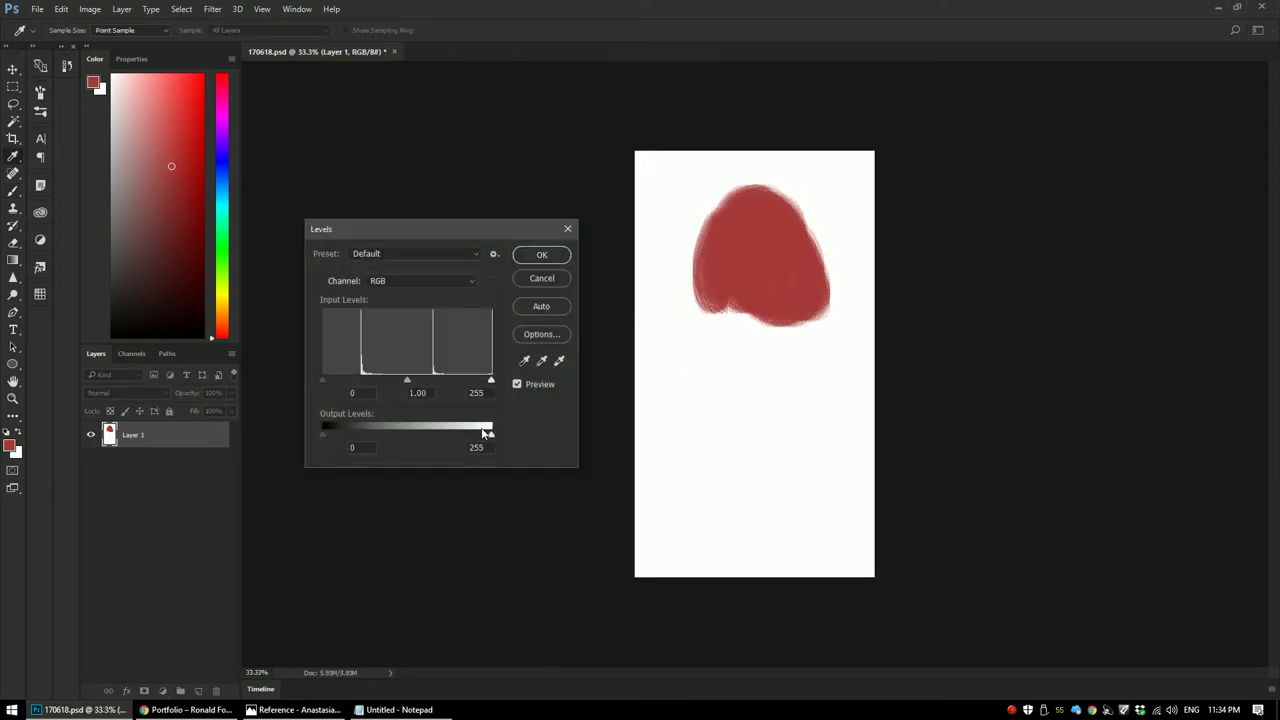
{"action": "left_click_drag", "start_coordinate": [485, 430], "coordinate": [428, 441]}
{"action": "key", "text": "Return"}
{"action": "key", "text": "ctrl+plus"}
Step: Trim the head's right side with the sampled background grey and paint neck strokes beneath it in sampled dark red
{"action": "left_click", "coordinate": [880, 195], "text": "alt"}
{"action": "left_click_drag", "start_coordinate": [854, 146], "coordinate": [866, 275]}
{"action": "left_click", "coordinate": [727, 230], "text": "alt"}
{"action": "key", "text": "bracketleft"}
{"action": "key", "text": "bracketleft"}
{"action": "mouse_move", "coordinate": [743, 258]}
{"action": "left_mouse_down"}
{"action": "mouse_move", "coordinate": [749, 346]}
{"action": "mouse_move", "coordinate": [731, 331]}
{"action": "mouse_move", "coordinate": [760, 311]}
{"action": "mouse_move", "coordinate": [716, 318]}
{"action": "mouse_move", "coordinate": [765, 314]}
{"action": "mouse_move", "coordinate": [714, 414]}
{"action": "left_mouse_up"}
{"action": "left_click", "coordinate": [646, 231], "text": "alt"}
{"action": "left_click", "coordinate": [759, 272], "text": "alt"}
{"action": "left_click_drag", "start_coordinate": [775, 338], "coordinate": [776, 414]}
Step: Check the reference image and block in the left ear, neck and shoulders with broad dark red strokes
{"action": "key", "text": "alt+Tab"}
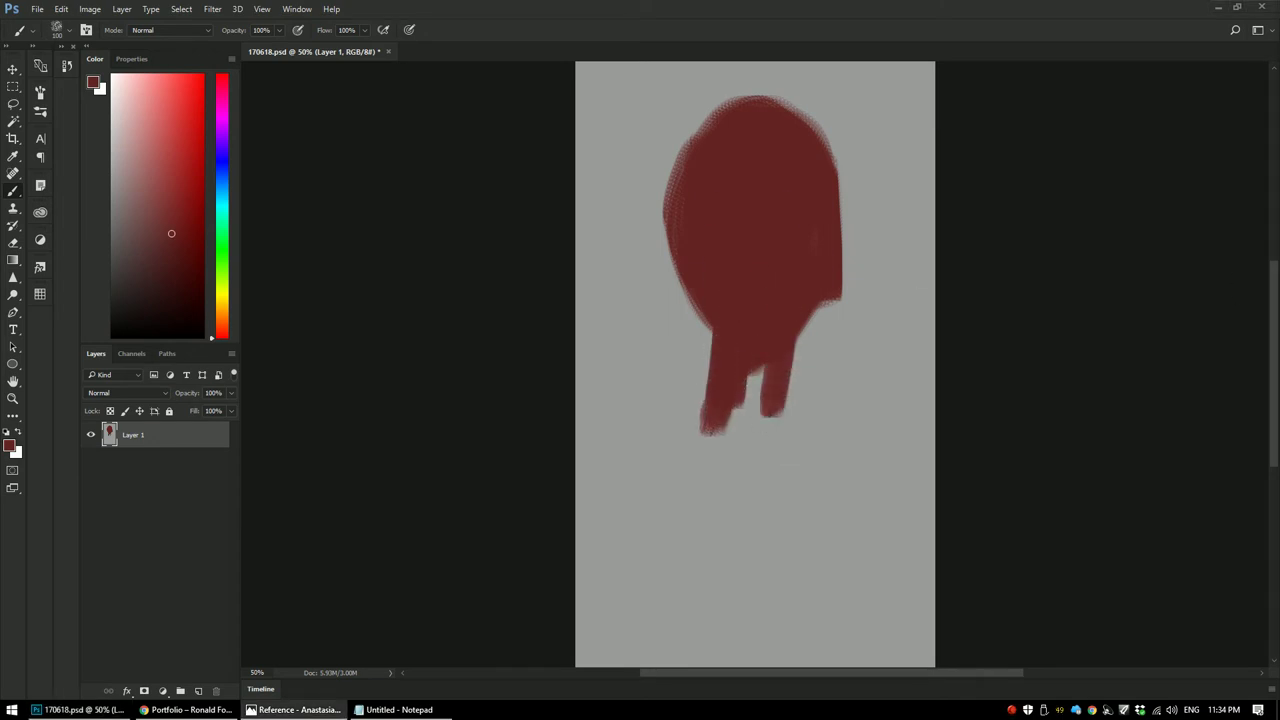
{"action": "key", "text": "alt+Tab"}
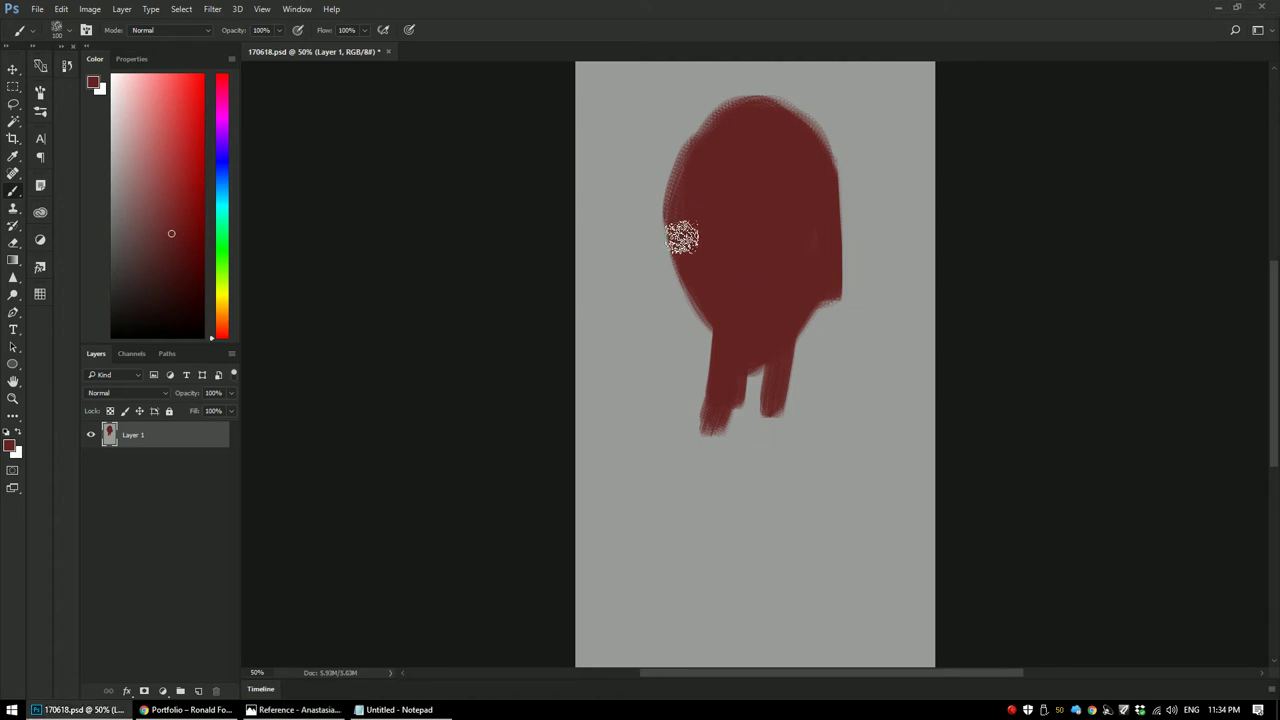
{"action": "left_click_drag", "start_coordinate": [666, 237], "coordinate": [719, 290]}
{"action": "mouse_move", "coordinate": [830, 300]}
{"action": "left_mouse_down"}
{"action": "mouse_move", "coordinate": [780, 449]}
{"action": "mouse_move", "coordinate": [732, 474]}
{"action": "left_mouse_up"}
{"action": "mouse_move", "coordinate": [716, 412]}
{"action": "left_mouse_down"}
{"action": "mouse_move", "coordinate": [700, 486]}
{"action": "mouse_move", "coordinate": [640, 480]}
{"action": "left_mouse_up"}
{"action": "left_click_drag", "start_coordinate": [798, 455], "coordinate": [812, 510]}
{"action": "key", "text": "bracketright"}
{"action": "key", "text": "bracketright"}
{"action": "mouse_move", "coordinate": [790, 380]}
{"action": "left_mouse_down"}
{"action": "mouse_move", "coordinate": [703, 466]}
{"action": "mouse_move", "coordinate": [706, 534]}
{"action": "mouse_move", "coordinate": [871, 591]}
{"action": "mouse_move", "coordinate": [933, 577]}
{"action": "mouse_move", "coordinate": [634, 586]}
{"action": "mouse_move", "coordinate": [654, 491]}
{"action": "mouse_move", "coordinate": [626, 449]}
{"action": "mouse_move", "coordinate": [718, 400]}
{"action": "left_mouse_up"}
Step: Paint the right side of the head and its ear in dark red, reducing the brush size for the finer shapes
{"action": "key", "text": "bracketleft"}
{"action": "mouse_move", "coordinate": [829, 209]}
{"action": "left_mouse_down"}
{"action": "mouse_move", "coordinate": [829, 271]}
{"action": "mouse_move", "coordinate": [831, 191]}
{"action": "mouse_move", "coordinate": [856, 292]}
{"action": "mouse_move", "coordinate": [868, 289]}
{"action": "left_mouse_up"}
{"action": "key", "text": "bracketleft"}
{"action": "key", "text": "bracketleft"}
{"action": "key", "text": "bracketleft"}
{"action": "key", "text": "bracketleft"}
{"action": "key", "text": "bracketleft"}
{"action": "key", "text": "bracketleft"}
{"action": "key", "text": "bracketleft"}
{"action": "key", "text": "bracketleft"}
{"action": "key", "text": "bracketleft"}
{"action": "key", "text": "bracketleft"}
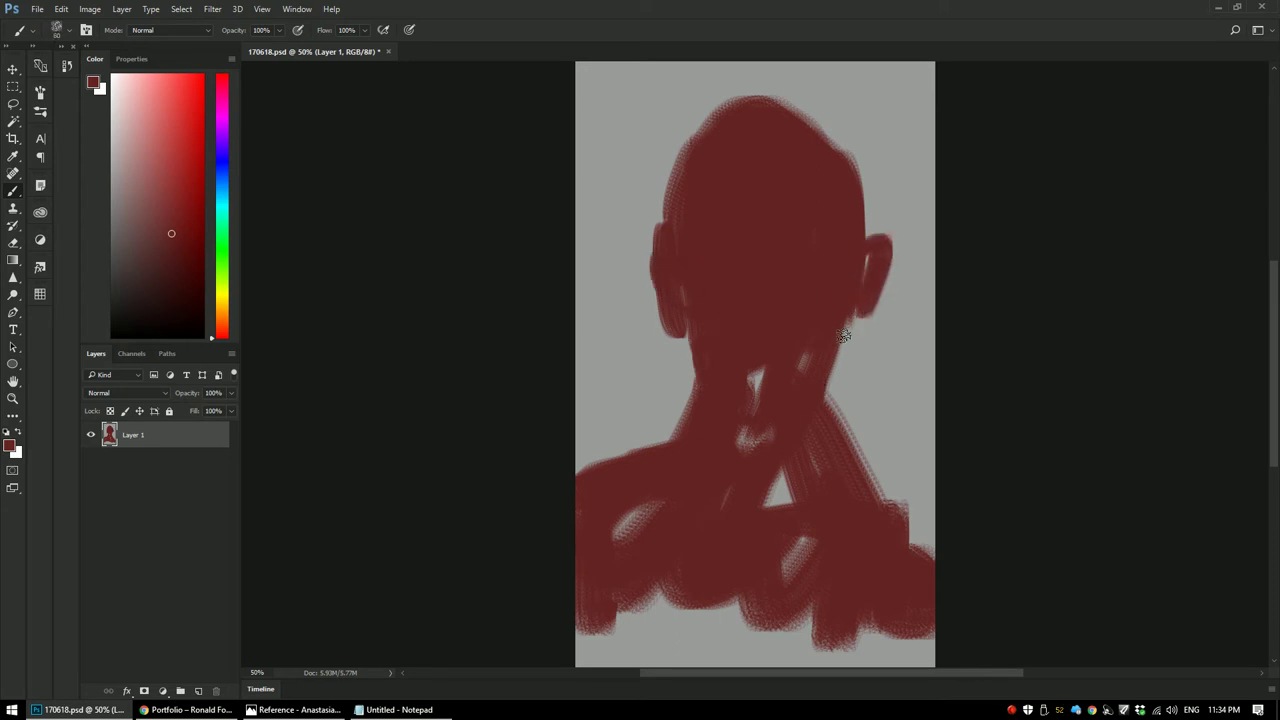
Step: Refine the contours of the neck and both shoulders and cover gaps in the upper torso
{"action": "mouse_move", "coordinate": [833, 364]}
{"action": "left_mouse_down"}
{"action": "mouse_move", "coordinate": [820, 468]}
{"action": "mouse_move", "coordinate": [876, 508]}
{"action": "left_mouse_up"}
{"action": "mouse_move", "coordinate": [690, 393]}
{"action": "left_mouse_down"}
{"action": "mouse_move", "coordinate": [694, 500]}
{"action": "mouse_move", "coordinate": [766, 463]}
{"action": "mouse_move", "coordinate": [814, 509]}
{"action": "mouse_move", "coordinate": [832, 464]}
{"action": "left_mouse_up"}
{"action": "left_click_drag", "start_coordinate": [880, 503], "coordinate": [942, 582]}
{"action": "left_click_drag", "start_coordinate": [703, 356], "coordinate": [701, 296]}
{"action": "mouse_move", "coordinate": [652, 530]}
{"action": "left_mouse_down"}
{"action": "mouse_move", "coordinate": [615, 569]}
{"action": "mouse_move", "coordinate": [611, 596]}
{"action": "mouse_move", "coordinate": [863, 557]}
{"action": "mouse_move", "coordinate": [686, 581]}
{"action": "left_mouse_up"}
Step: Fill the remaining gaps in the neck and torso with sampled dark red, using a larger brush
{"action": "key", "text": "bracketright"}
{"action": "key", "text": "bracketright"}
{"action": "key", "text": "bracketright"}
{"action": "key", "text": "bracketright"}
{"action": "key", "text": "bracketright"}
{"action": "key", "text": "bracketright"}
{"action": "key", "text": "bracketright"}
{"action": "key", "text": "bracketright"}
{"action": "key", "text": "bracketright"}
{"action": "left_click", "coordinate": [737, 456], "text": "alt"}
{"action": "left_click_drag", "start_coordinate": [718, 284], "coordinate": [691, 411]}
Step: Reshape the crown and left side of the head with a smaller dark red brush
{"action": "key", "text": "bracketleft"}
{"action": "key", "text": "bracketleft"}
{"action": "key", "text": "bracketleft"}
{"action": "key", "text": "bracketleft"}
{"action": "key", "text": "bracketleft"}
{"action": "key", "text": "bracketleft"}
{"action": "key", "text": "bracketleft"}
{"action": "left_click_drag", "start_coordinate": [676, 200], "coordinate": [805, 236]}
{"action": "left_click_drag", "start_coordinate": [797, 192], "coordinate": [832, 293]}
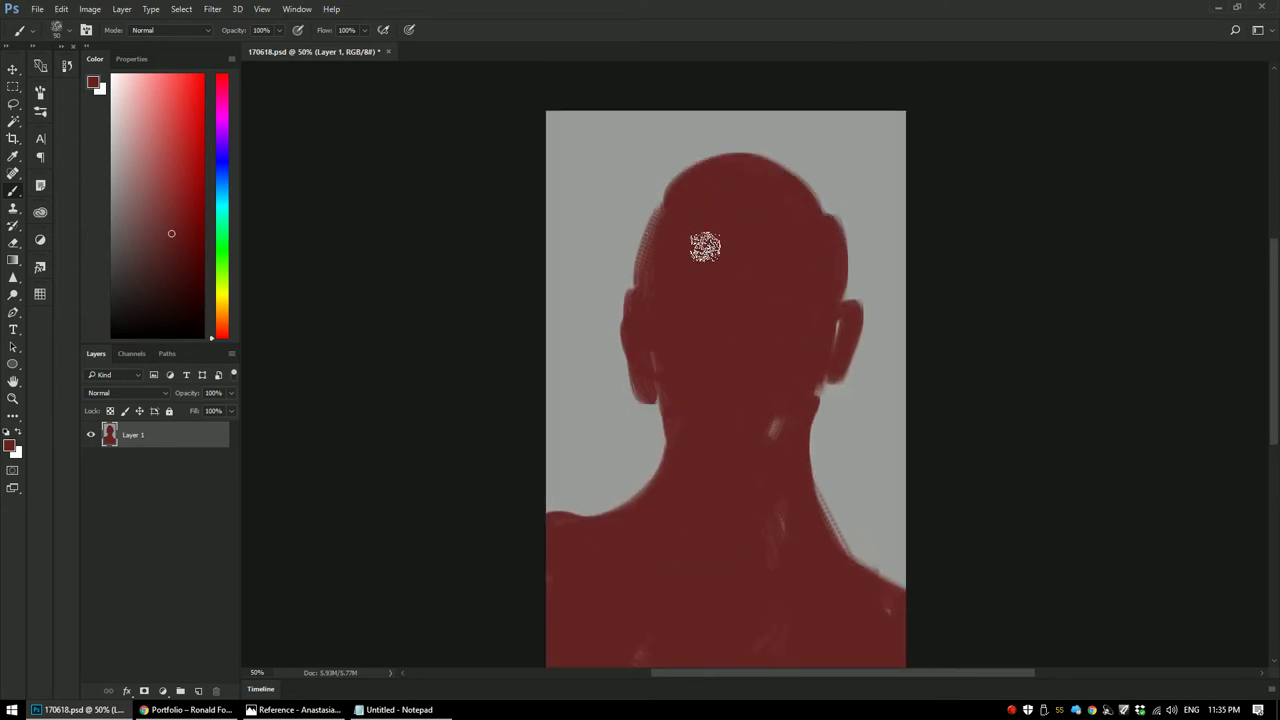
{"action": "left_click_drag", "start_coordinate": [659, 213], "coordinate": [648, 310]}
{"action": "mouse_move", "coordinate": [788, 247]}
{"action": "left_mouse_down"}
{"action": "mouse_move", "coordinate": [808, 197]}
{"action": "mouse_move", "coordinate": [680, 199]}
{"action": "mouse_move", "coordinate": [745, 215]}
{"action": "left_mouse_up"}
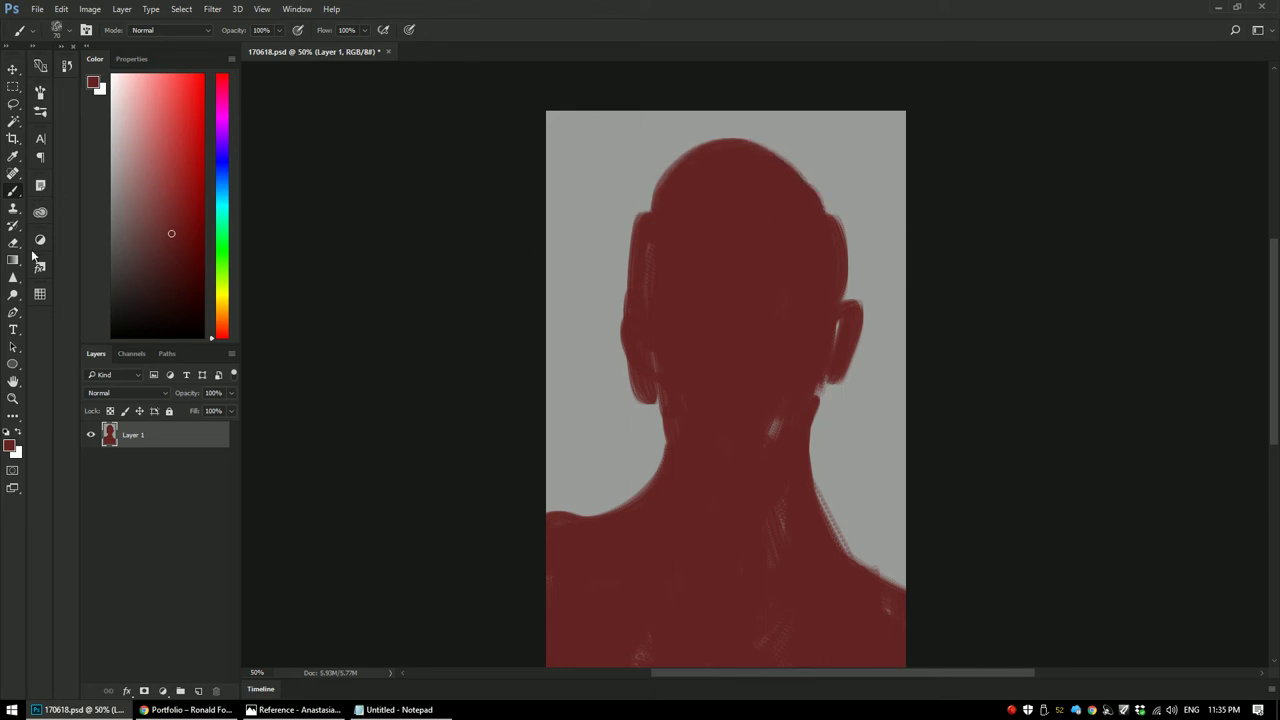
Step: Paint white strokes in the background, sample a light grey and lighten the upper background with a larger brush at 50% opacity
{"action": "mouse_move", "coordinate": [548, 126]}
{"action": "left_mouse_down"}
{"action": "mouse_move", "coordinate": [546, 262]}
{"action": "mouse_move", "coordinate": [577, 288]}
{"action": "left_mouse_up"}
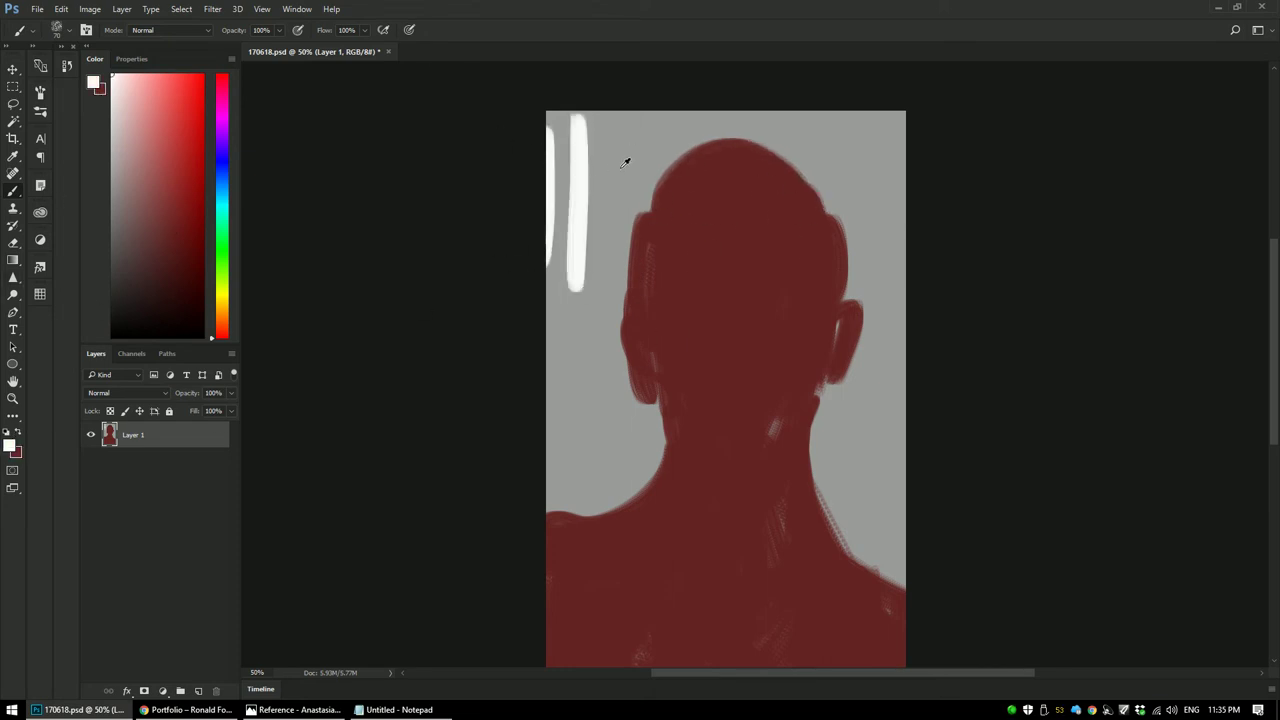
{"action": "left_click", "coordinate": [558, 124], "text": "alt"}
{"action": "key", "text": "bracketright"}
{"action": "key", "text": "bracketright"}
{"action": "key", "text": "bracketright"}
{"action": "key", "text": "5"}
{"action": "mouse_move", "coordinate": [572, 160]}
{"action": "left_mouse_down"}
{"action": "mouse_move", "coordinate": [570, 330]}
{"action": "mouse_move", "coordinate": [583, 114]}
{"action": "mouse_move", "coordinate": [571, 314]}
{"action": "mouse_move", "coordinate": [650, 172]}
{"action": "mouse_move", "coordinate": [766, 109]}
{"action": "mouse_move", "coordinate": [920, 177]}
{"action": "left_mouse_up"}
{"action": "scroll", "coordinate": [829, 223], "scroll_direction": "down", "scroll_amount": 1}
{"action": "mouse_move", "coordinate": [800, 170]}
{"action": "left_mouse_down"}
{"action": "mouse_move", "coordinate": [727, 134]}
{"action": "mouse_move", "coordinate": [770, 215]}
{"action": "left_mouse_up"}
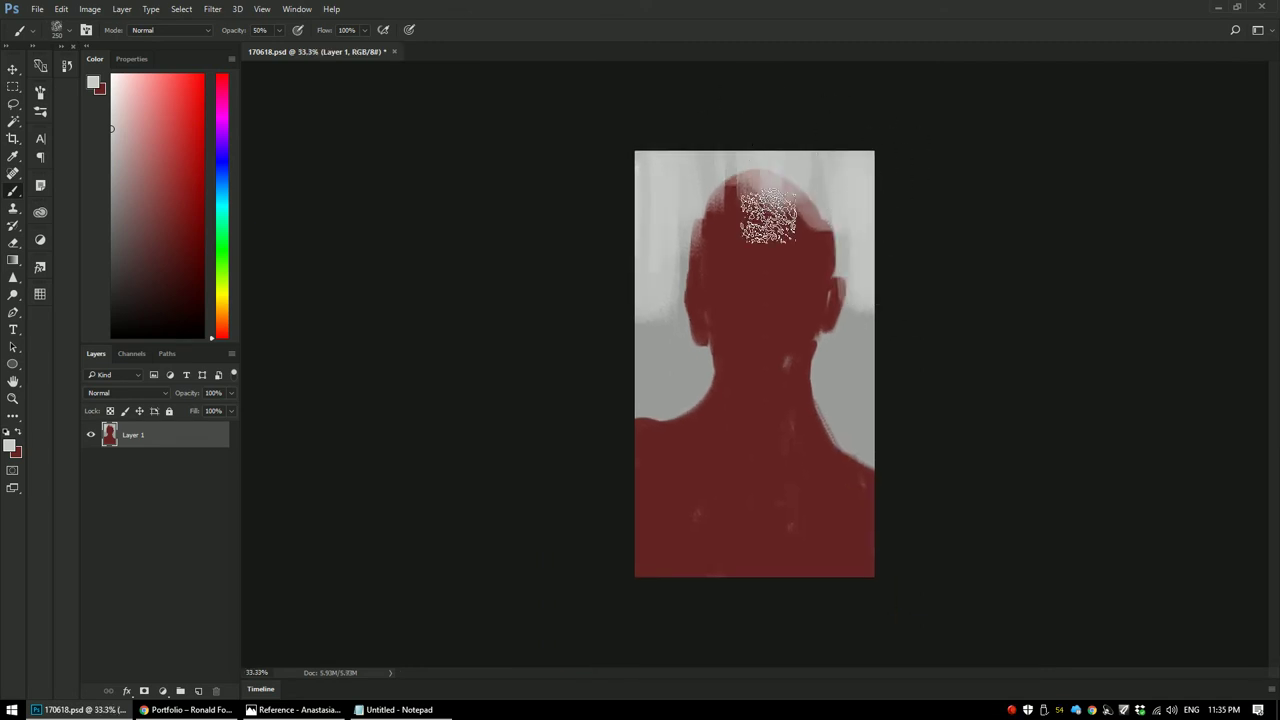
Step: Crop a strip off the bottom of the canvas
{"action": "key", "text": "c"}
{"action": "left_click_drag", "start_coordinate": [751, 578], "coordinate": [754, 548]}
{"action": "key", "text": "Return"}
{"action": "scroll", "coordinate": [675, 290], "scroll_direction": "up", "scroll_amount": 1}
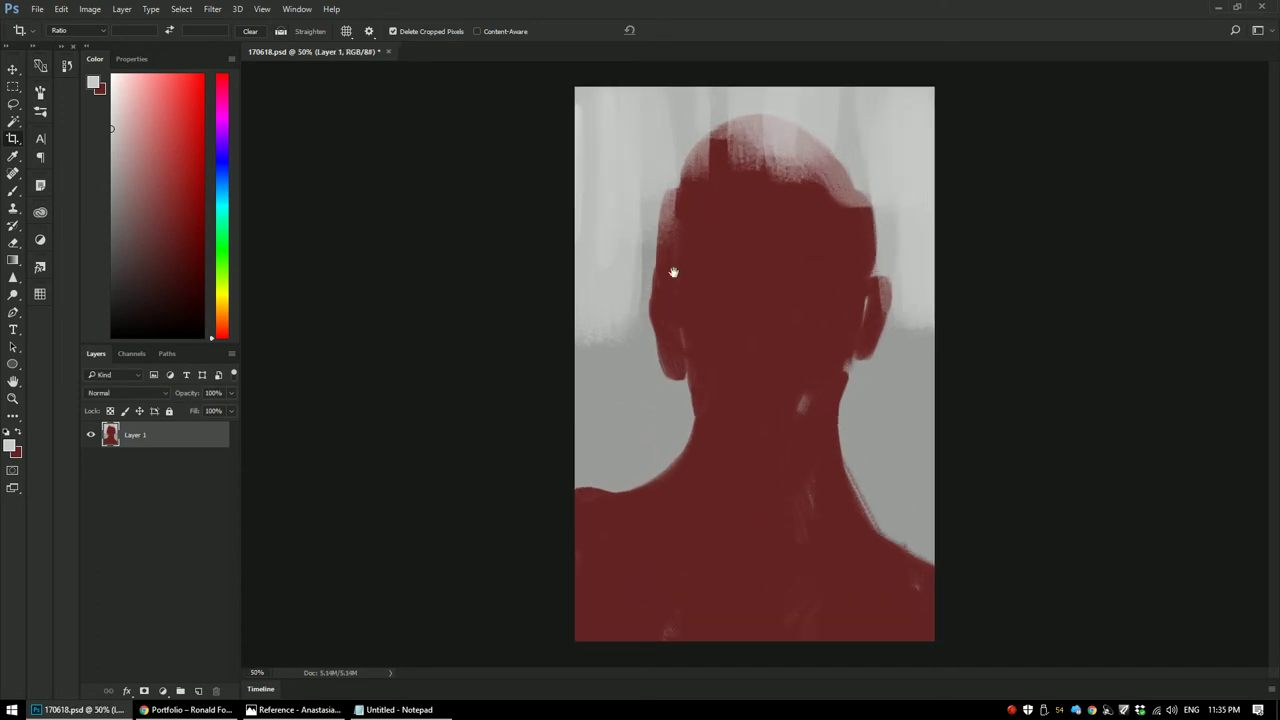
Step: Blend lighter sampled greys into the background beside the right ear, neck and shoulder
{"action": "key", "text": "b"}
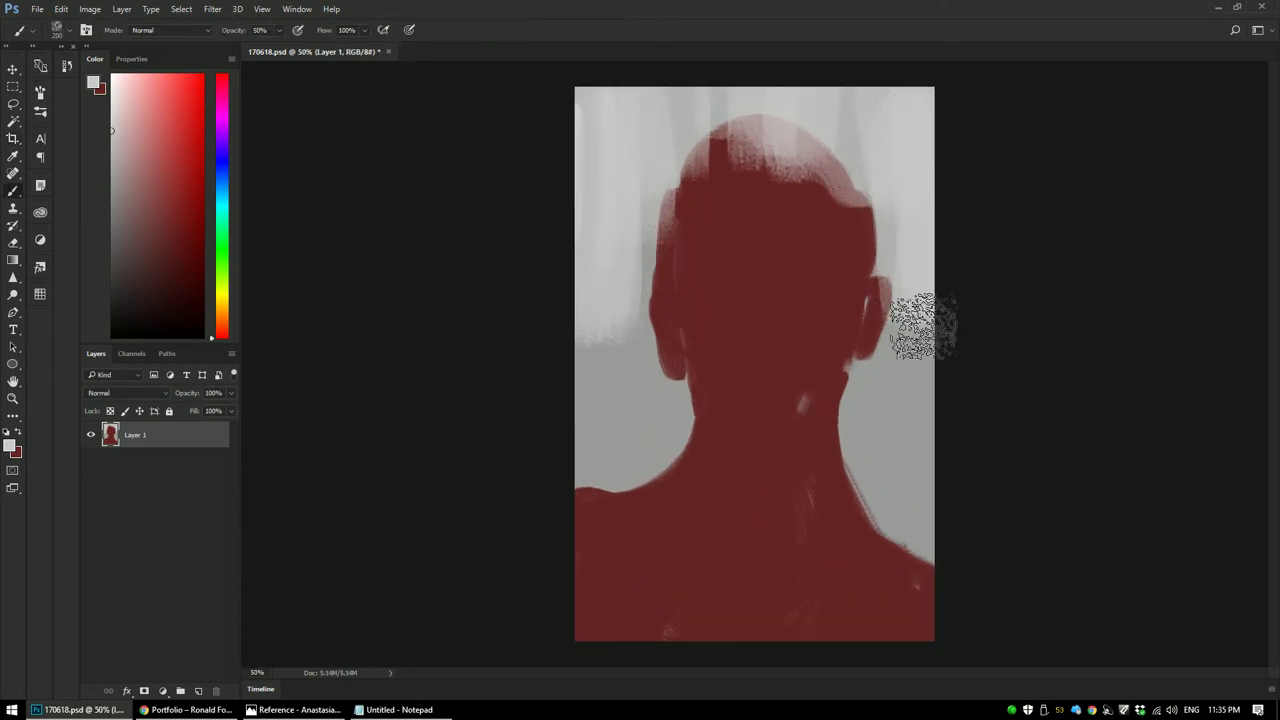
{"action": "mouse_move", "coordinate": [910, 303]}
{"action": "left_mouse_down"}
{"action": "mouse_move", "coordinate": [917, 389]}
{"action": "mouse_move", "coordinate": [941, 410]}
{"action": "mouse_move", "coordinate": [868, 415]}
{"action": "mouse_move", "coordinate": [909, 486]}
{"action": "left_mouse_up"}
{"action": "left_click", "coordinate": [890, 481], "text": "alt"}
{"action": "key", "text": "["}
{"action": "left_click_drag", "start_coordinate": [869, 409], "coordinate": [893, 490]}
{"action": "left_click", "coordinate": [580, 275], "text": "alt"}
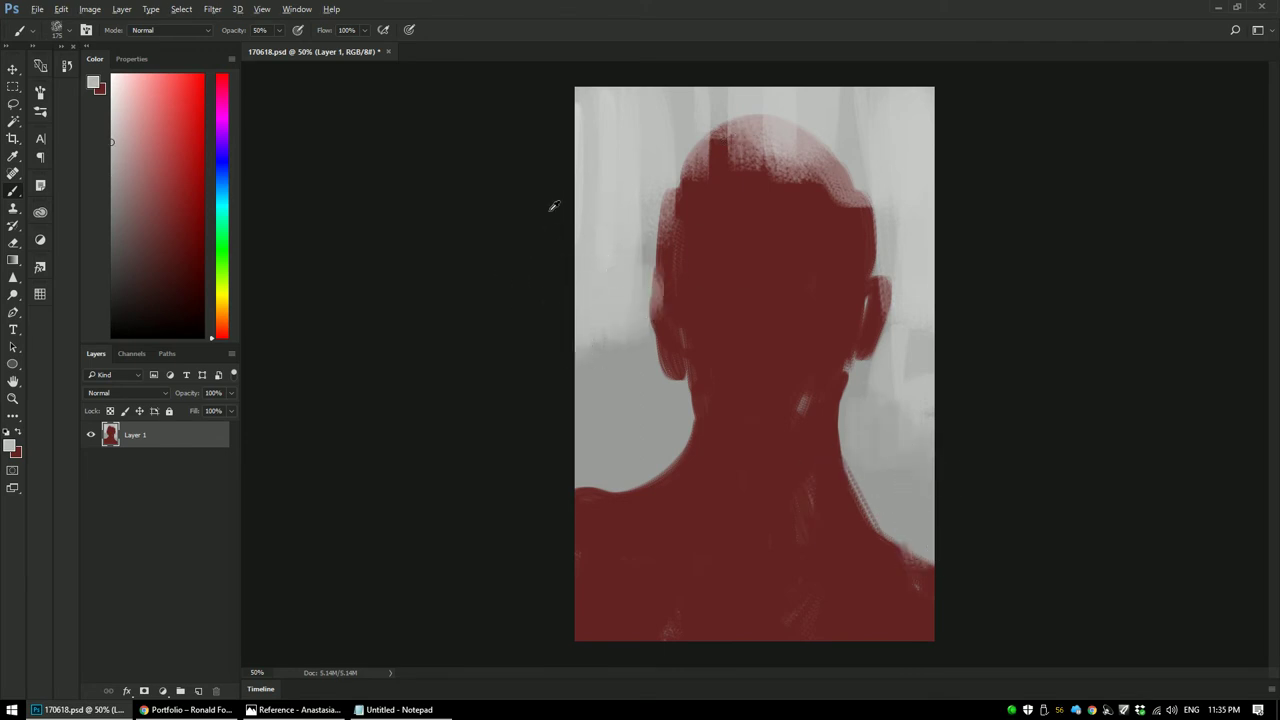
Step: Set the foreground colour to dark brown #421907 and block in the hair and both ears at 80% opacity
{"action": "left_click", "coordinate": [10, 449]}
{"action": "mouse_move", "coordinate": [723, 297]}
{"action": "left_mouse_down"}
{"action": "mouse_move", "coordinate": [700, 273]}
{"action": "mouse_move", "coordinate": [713, 317]}
{"action": "left_mouse_up"}
{"action": "left_click", "coordinate": [754, 326]}
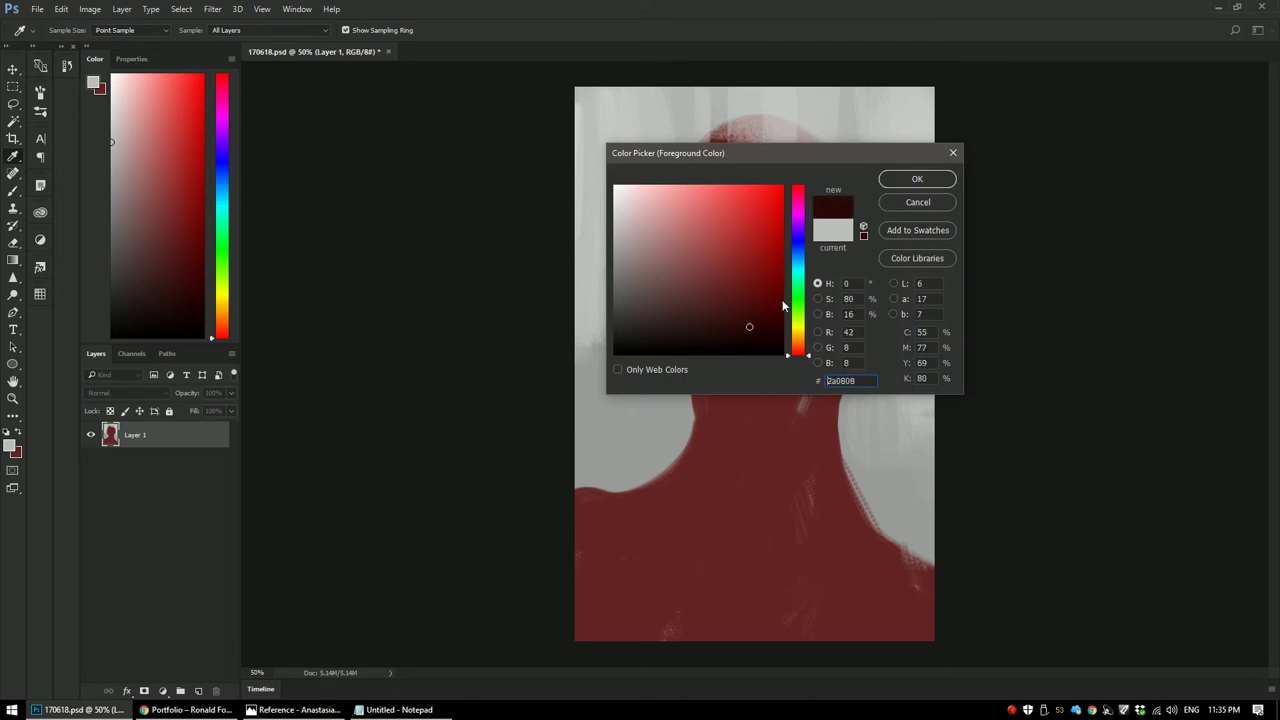
{"action": "mouse_move", "coordinate": [799, 354]}
{"action": "left_mouse_down"}
{"action": "mouse_move", "coordinate": [783, 346]}
{"action": "mouse_move", "coordinate": [797, 351]}
{"action": "left_mouse_up"}
{"action": "left_click", "coordinate": [764, 311]}
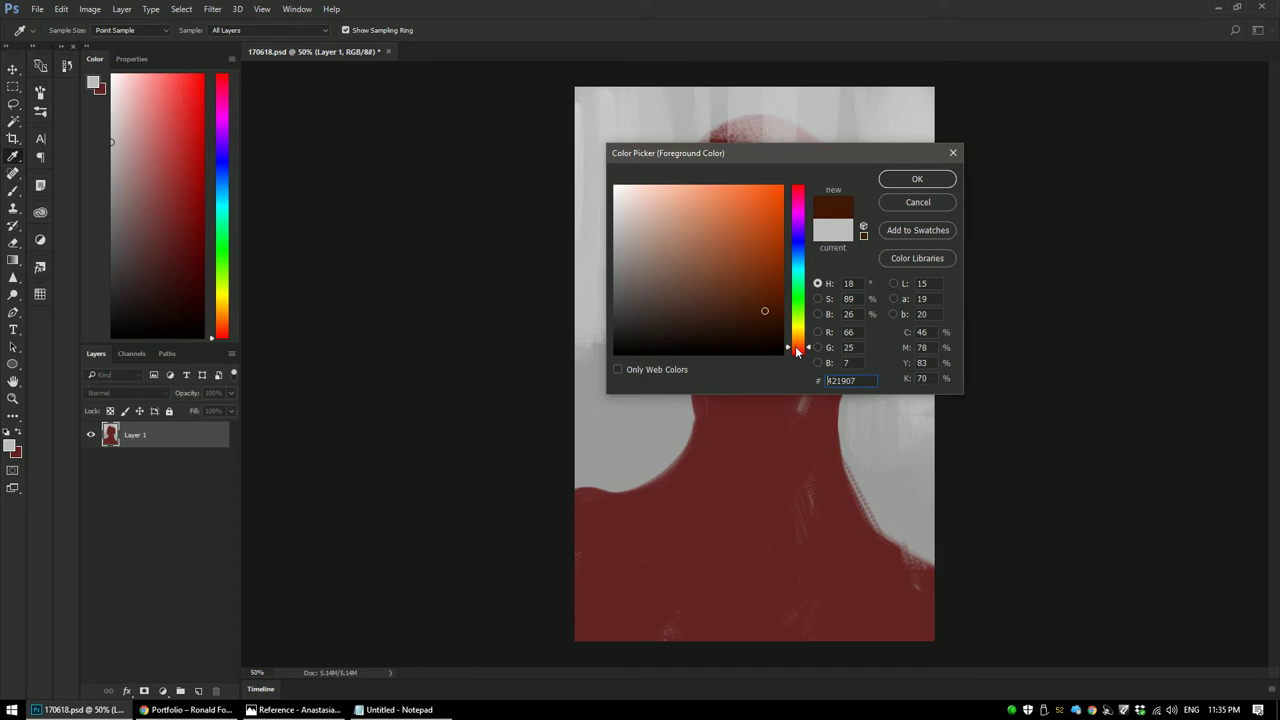
{"action": "left_click", "coordinate": [914, 181]}
{"action": "key", "text": "b"}
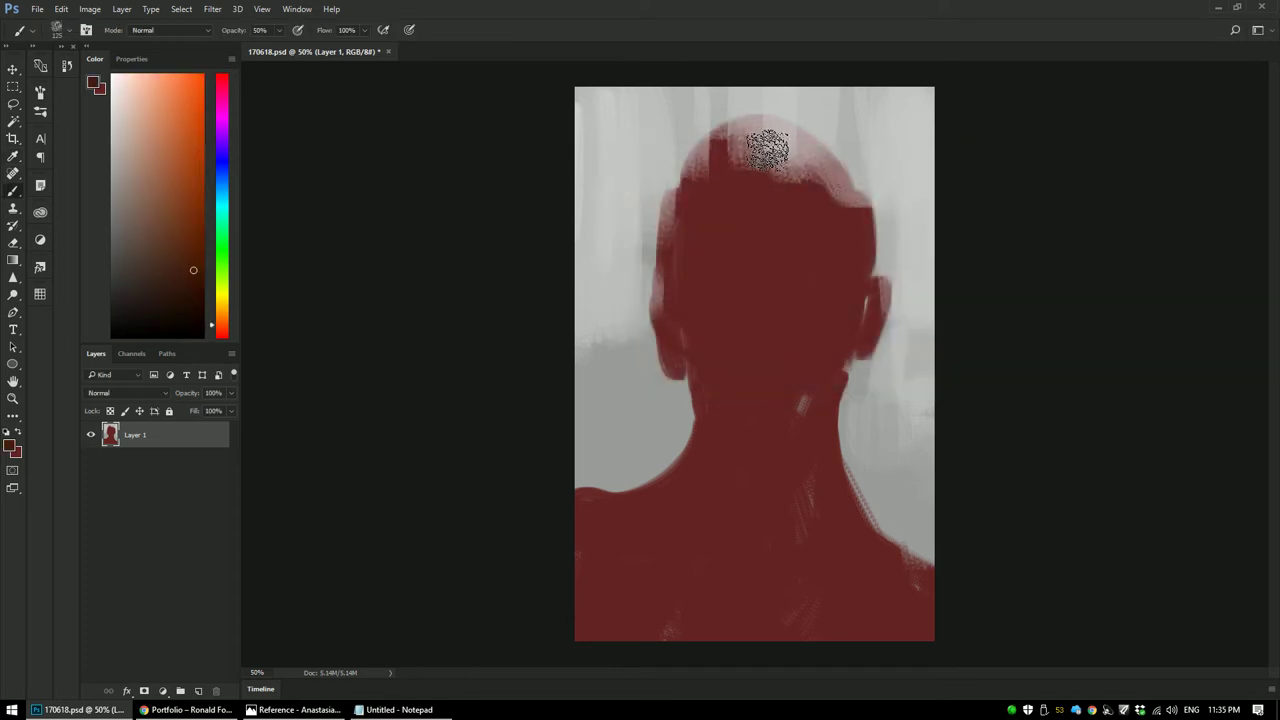
{"action": "key", "text": "8"}
{"action": "mouse_move", "coordinate": [786, 131]}
{"action": "left_mouse_down"}
{"action": "mouse_move", "coordinate": [754, 154]}
{"action": "mouse_move", "coordinate": [731, 132]}
{"action": "mouse_move", "coordinate": [769, 164]}
{"action": "mouse_move", "coordinate": [763, 177]}
{"action": "mouse_move", "coordinate": [748, 163]}
{"action": "mouse_move", "coordinate": [754, 143]}
{"action": "mouse_move", "coordinate": [752, 163]}
{"action": "mouse_move", "coordinate": [767, 149]}
{"action": "mouse_move", "coordinate": [718, 135]}
{"action": "mouse_move", "coordinate": [715, 183]}
{"action": "mouse_move", "coordinate": [687, 185]}
{"action": "mouse_move", "coordinate": [672, 237]}
{"action": "mouse_move", "coordinate": [678, 289]}
{"action": "mouse_move", "coordinate": [725, 213]}
{"action": "mouse_move", "coordinate": [807, 167]}
{"action": "mouse_move", "coordinate": [851, 178]}
{"action": "mouse_move", "coordinate": [855, 262]}
{"action": "mouse_move", "coordinate": [839, 236]}
{"action": "mouse_move", "coordinate": [835, 268]}
{"action": "mouse_move", "coordinate": [843, 331]}
{"action": "mouse_move", "coordinate": [891, 278]}
{"action": "mouse_move", "coordinate": [868, 311]}
{"action": "mouse_move", "coordinate": [856, 367]}
{"action": "left_mouse_up"}
{"action": "key", "text": "/"}
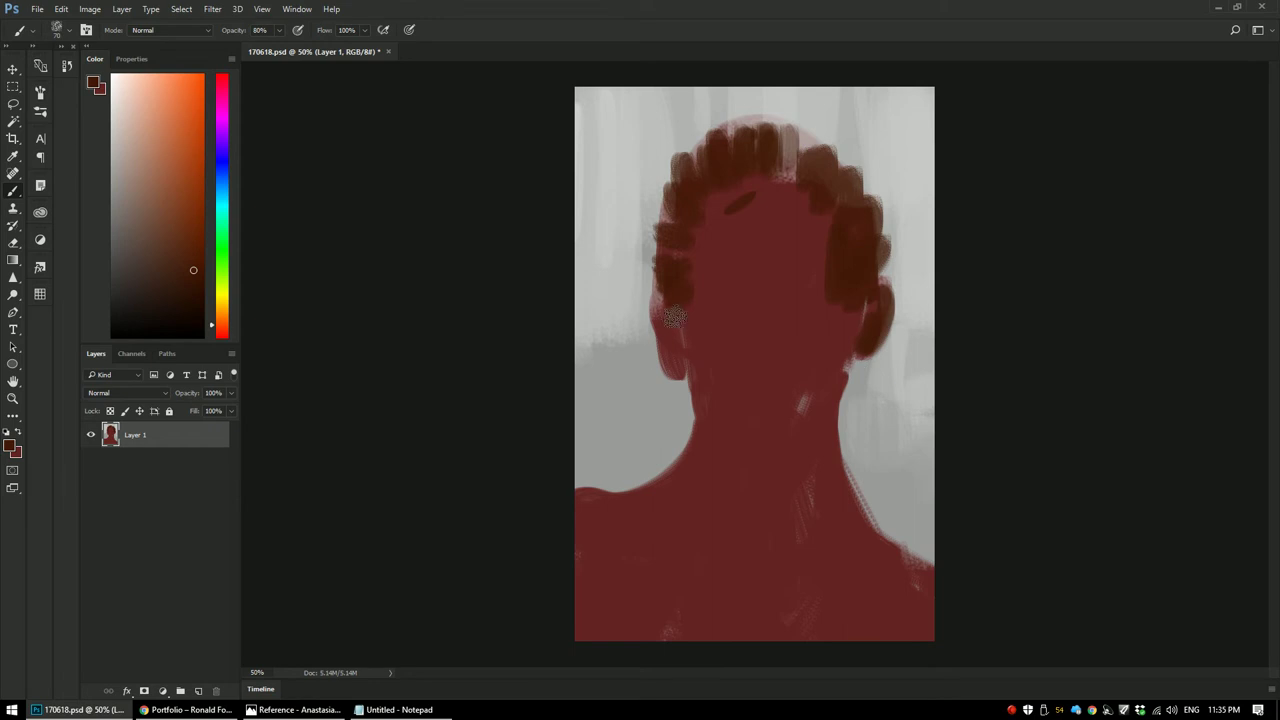
{"action": "left_click_drag", "start_coordinate": [671, 326], "coordinate": [677, 355]}
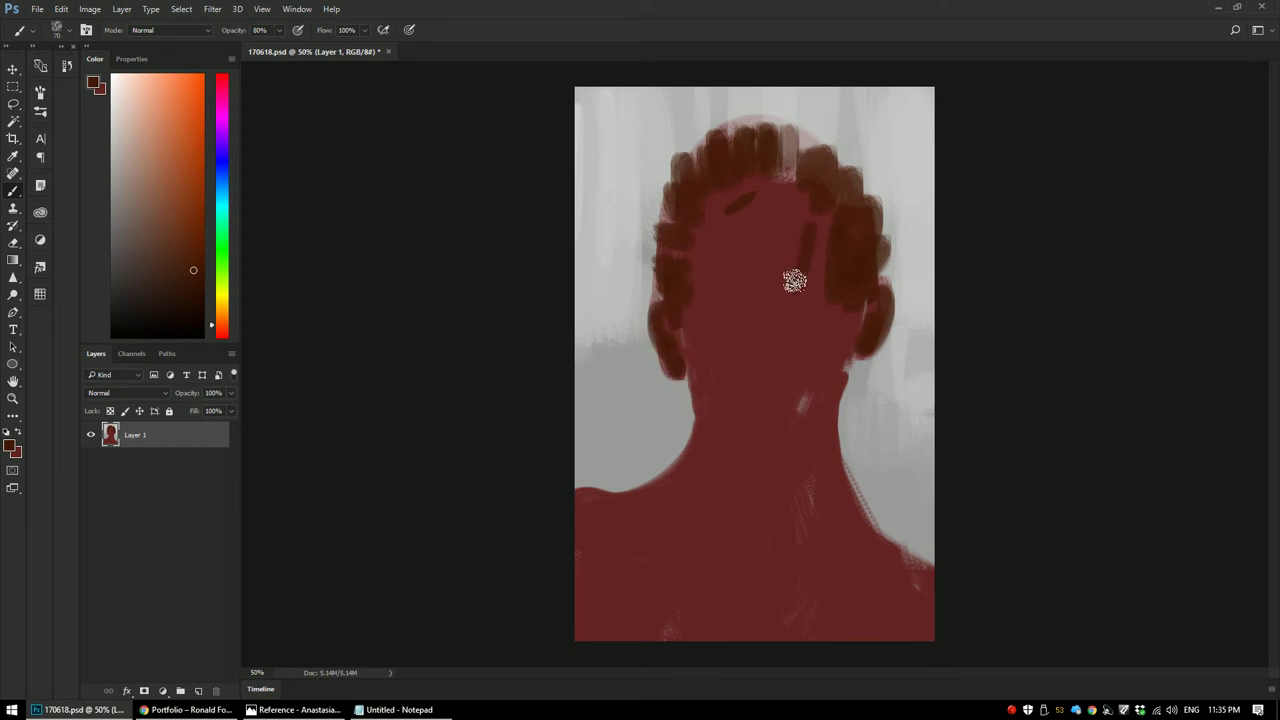
Step: Paint dark brown shadows on the right half of the face, the neck, the chest and the left arm
{"action": "mouse_move", "coordinate": [791, 277]}
{"action": "left_mouse_down"}
{"action": "mouse_move", "coordinate": [806, 378]}
{"action": "mouse_move", "coordinate": [827, 372]}
{"action": "mouse_move", "coordinate": [803, 429]}
{"action": "mouse_move", "coordinate": [783, 401]}
{"action": "mouse_move", "coordinate": [795, 372]}
{"action": "mouse_move", "coordinate": [765, 435]}
{"action": "mouse_move", "coordinate": [782, 448]}
{"action": "mouse_move", "coordinate": [797, 432]}
{"action": "mouse_move", "coordinate": [777, 454]}
{"action": "mouse_move", "coordinate": [738, 425]}
{"action": "left_mouse_up"}
{"action": "mouse_move", "coordinate": [721, 478]}
{"action": "left_mouse_down"}
{"action": "mouse_move", "coordinate": [803, 449]}
{"action": "mouse_move", "coordinate": [823, 529]}
{"action": "mouse_move", "coordinate": [770, 575]}
{"action": "left_mouse_up"}
{"action": "mouse_move", "coordinate": [693, 531]}
{"action": "left_mouse_down"}
{"action": "mouse_move", "coordinate": [840, 549]}
{"action": "mouse_move", "coordinate": [622, 511]}
{"action": "mouse_move", "coordinate": [595, 635]}
{"action": "left_mouse_up"}
Step: Choose a bright, saturated red as the foreground colour and block in the garment across the chest and its shoulder strap
{"action": "left_click", "coordinate": [9, 447]}
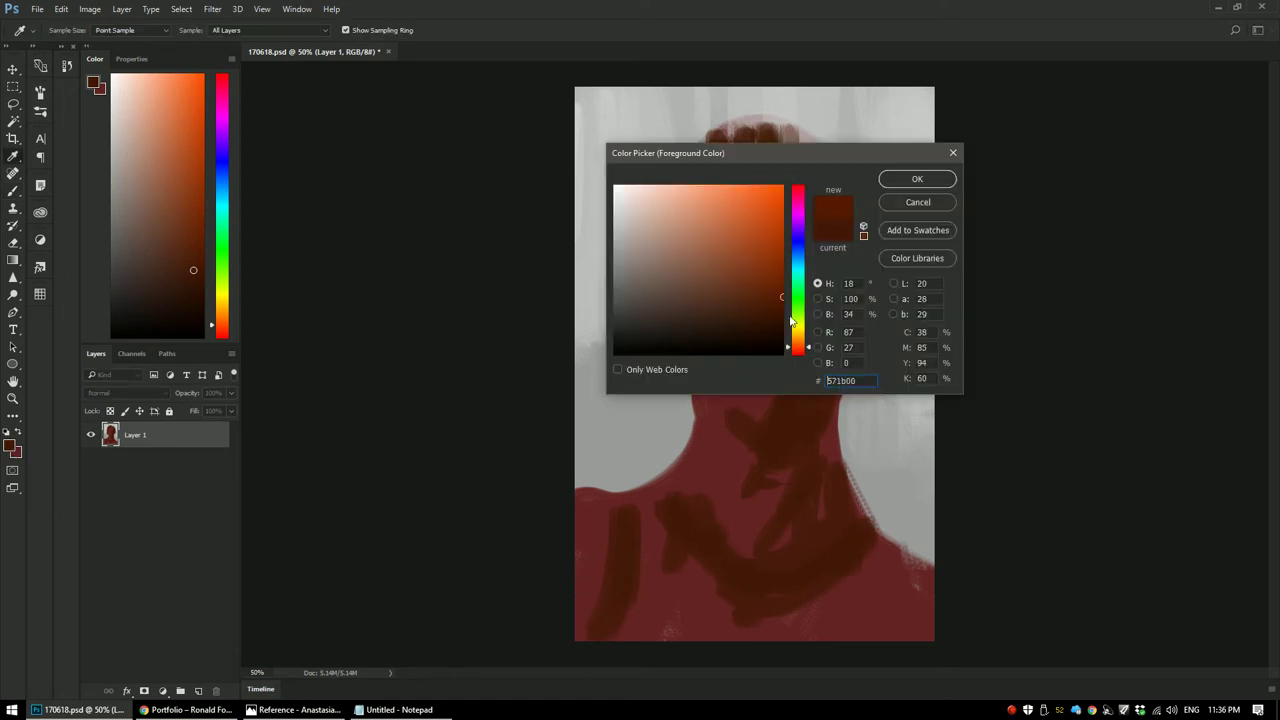
{"action": "left_click", "coordinate": [797, 353]}
{"action": "left_click", "coordinate": [770, 206]}
{"action": "left_click", "coordinate": [907, 182]}
{"action": "mouse_move", "coordinate": [637, 523]}
{"action": "left_mouse_down"}
{"action": "mouse_move", "coordinate": [637, 592]}
{"action": "mouse_move", "coordinate": [662, 603]}
{"action": "left_mouse_up"}
{"action": "left_click_drag", "start_coordinate": [668, 540], "coordinate": [688, 598]}
{"action": "left_click", "coordinate": [677, 561], "text": "alt"}
{"action": "mouse_move", "coordinate": [651, 526]}
{"action": "left_mouse_down"}
{"action": "mouse_move", "coordinate": [697, 590]}
{"action": "mouse_move", "coordinate": [682, 610]}
{"action": "mouse_move", "coordinate": [699, 630]}
{"action": "left_mouse_up"}
{"action": "left_click_drag", "start_coordinate": [686, 551], "coordinate": [855, 565]}
{"action": "left_click_drag", "start_coordinate": [683, 594], "coordinate": [840, 548]}
{"action": "mouse_move", "coordinate": [700, 555]}
{"action": "left_mouse_down"}
{"action": "mouse_move", "coordinate": [851, 543]}
{"action": "mouse_move", "coordinate": [870, 562]}
{"action": "left_mouse_up"}
{"action": "left_click_drag", "start_coordinate": [697, 627], "coordinate": [879, 570]}
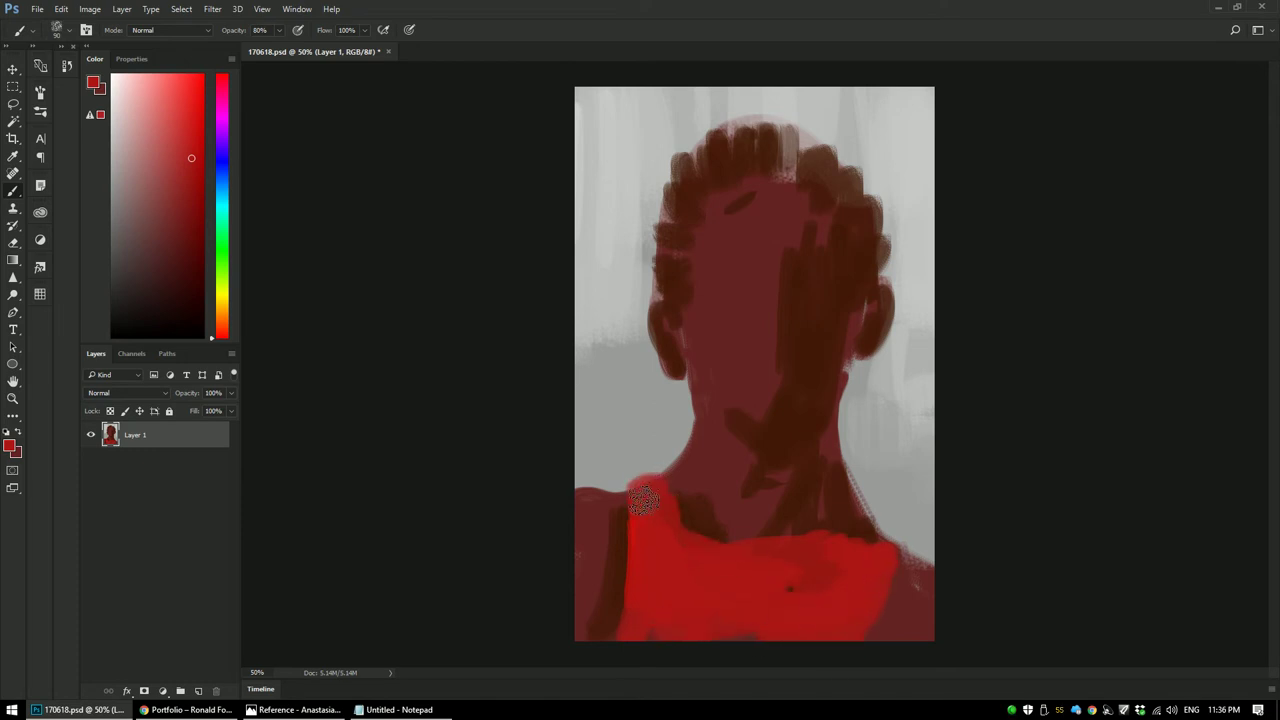
Step: Sample the left shoulder's colour, shift its hue towards orange and paint light skin strokes on the shoulder
{"action": "left_click", "coordinate": [607, 501], "text": "alt"}
{"action": "left_click", "coordinate": [590, 510], "text": "alt"}
{"action": "left_click_drag", "start_coordinate": [225, 301], "coordinate": [222, 325]}
{"action": "left_click_drag", "start_coordinate": [612, 497], "coordinate": [572, 591]}
{"action": "left_click", "coordinate": [585, 523], "text": "alt"}
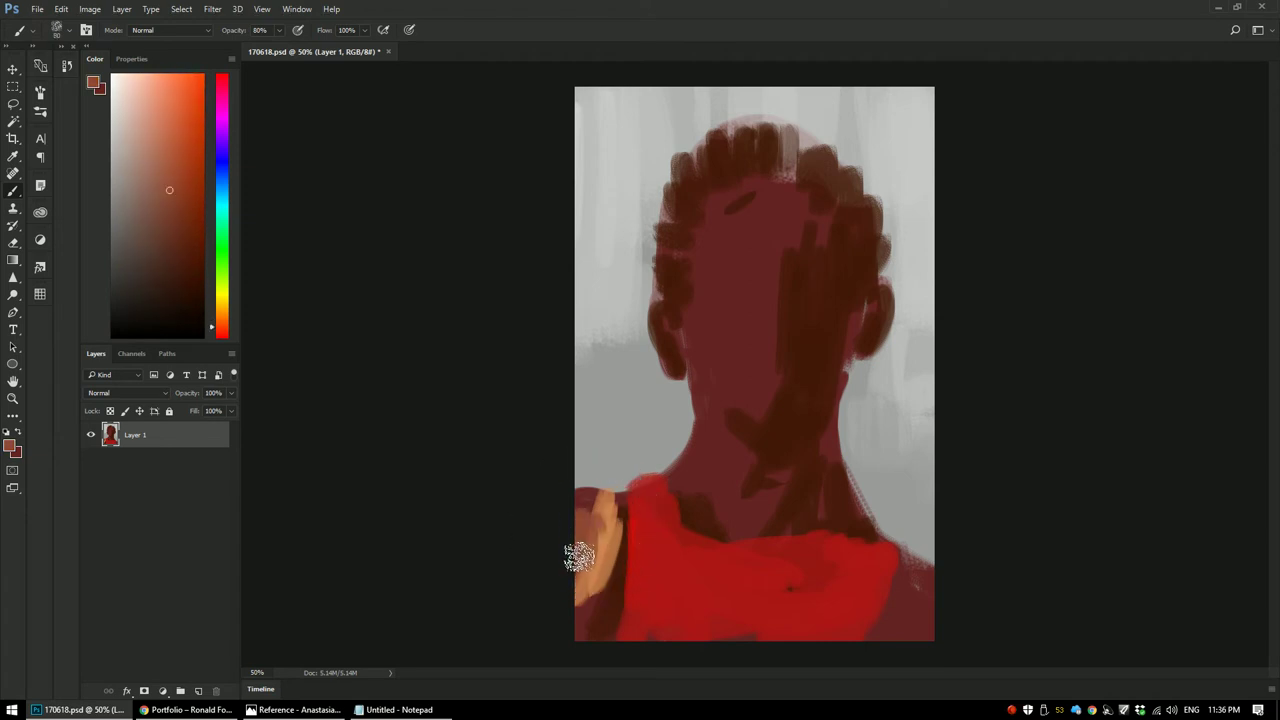
Step: Sample the tan skin tone and block in the left shoulder, the neck and the lit side of the face
{"action": "left_click", "coordinate": [612, 515], "text": "alt"}
{"action": "mouse_move", "coordinate": [600, 510]}
{"action": "left_mouse_down"}
{"action": "mouse_move", "coordinate": [571, 523]}
{"action": "mouse_move", "coordinate": [601, 561]}
{"action": "mouse_move", "coordinate": [609, 514]}
{"action": "left_mouse_up"}
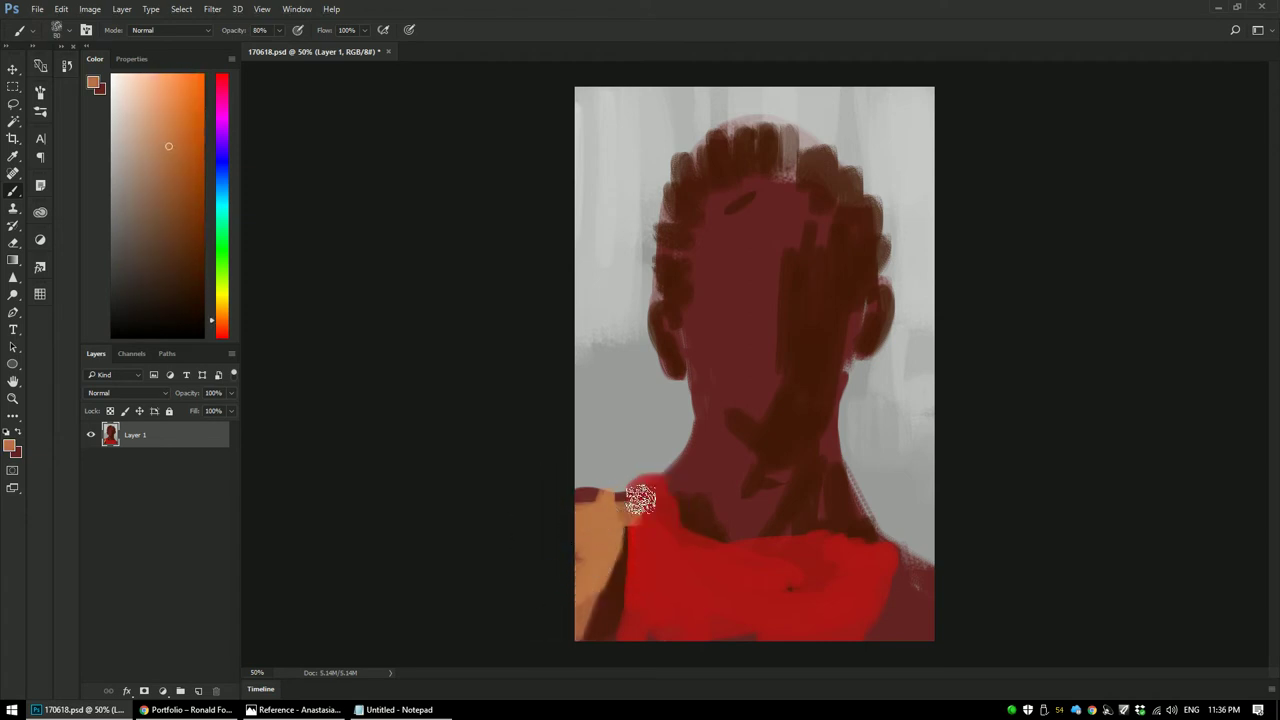
{"action": "mouse_move", "coordinate": [729, 443]}
{"action": "left_mouse_down"}
{"action": "mouse_move", "coordinate": [714, 429]}
{"action": "mouse_move", "coordinate": [757, 506]}
{"action": "mouse_move", "coordinate": [813, 470]}
{"action": "left_mouse_up"}
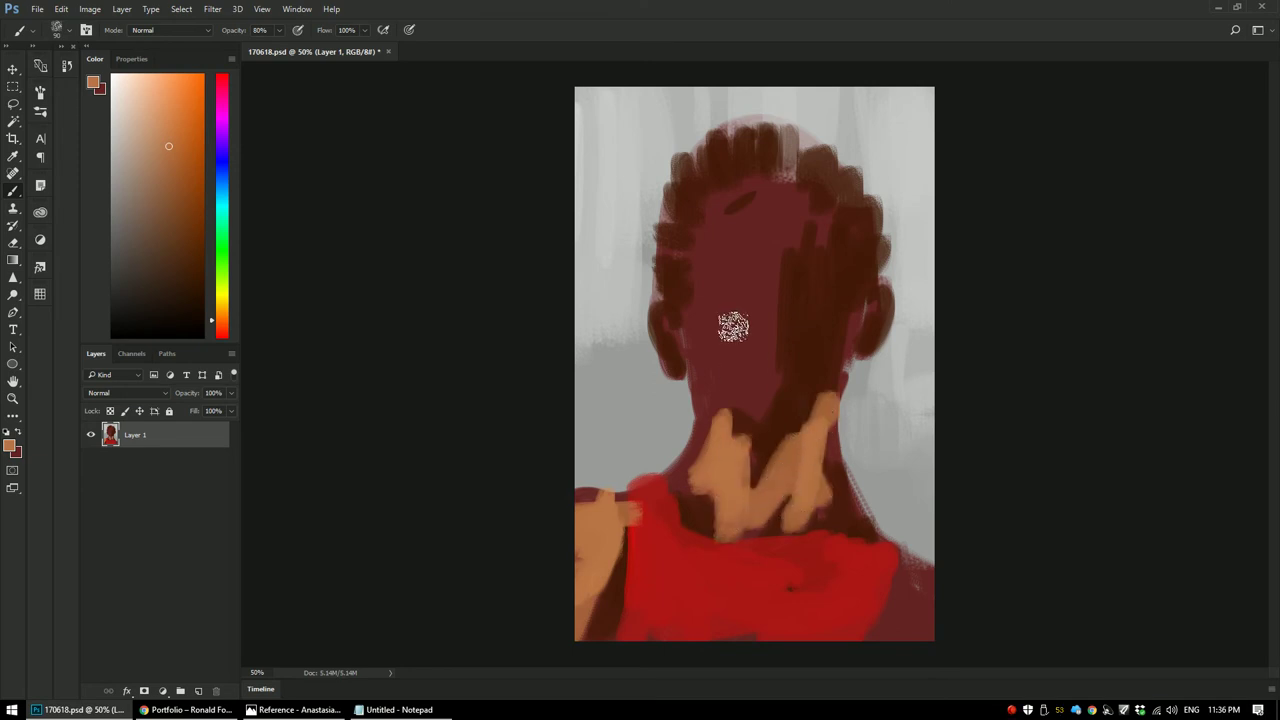
{"action": "mouse_move", "coordinate": [749, 314]}
{"action": "left_mouse_down"}
{"action": "mouse_move", "coordinate": [760, 283]}
{"action": "mouse_move", "coordinate": [720, 328]}
{"action": "mouse_move", "coordinate": [739, 229]}
{"action": "mouse_move", "coordinate": [723, 285]}
{"action": "mouse_move", "coordinate": [768, 232]}
{"action": "mouse_move", "coordinate": [791, 229]}
{"action": "mouse_move", "coordinate": [771, 210]}
{"action": "mouse_move", "coordinate": [813, 240]}
{"action": "mouse_move", "coordinate": [773, 208]}
{"action": "mouse_move", "coordinate": [808, 237]}
{"action": "mouse_move", "coordinate": [731, 240]}
{"action": "mouse_move", "coordinate": [708, 314]}
{"action": "mouse_move", "coordinate": [717, 411]}
{"action": "mouse_move", "coordinate": [682, 495]}
{"action": "left_mouse_up"}
Step: Add tan strokes to the left background and blend muted, greyed tan into both sides of the background at 50% opacity
{"action": "mouse_move", "coordinate": [586, 306]}
{"action": "left_mouse_down"}
{"action": "mouse_move", "coordinate": [591, 274]}
{"action": "mouse_move", "coordinate": [611, 354]}
{"action": "mouse_move", "coordinate": [595, 398]}
{"action": "mouse_move", "coordinate": [628, 398]}
{"action": "mouse_move", "coordinate": [615, 449]}
{"action": "left_mouse_up"}
{"action": "left_click", "coordinate": [673, 418], "text": "alt"}
{"action": "key", "text": "5"}
{"action": "left_click_drag", "start_coordinate": [611, 358], "coordinate": [590, 457]}
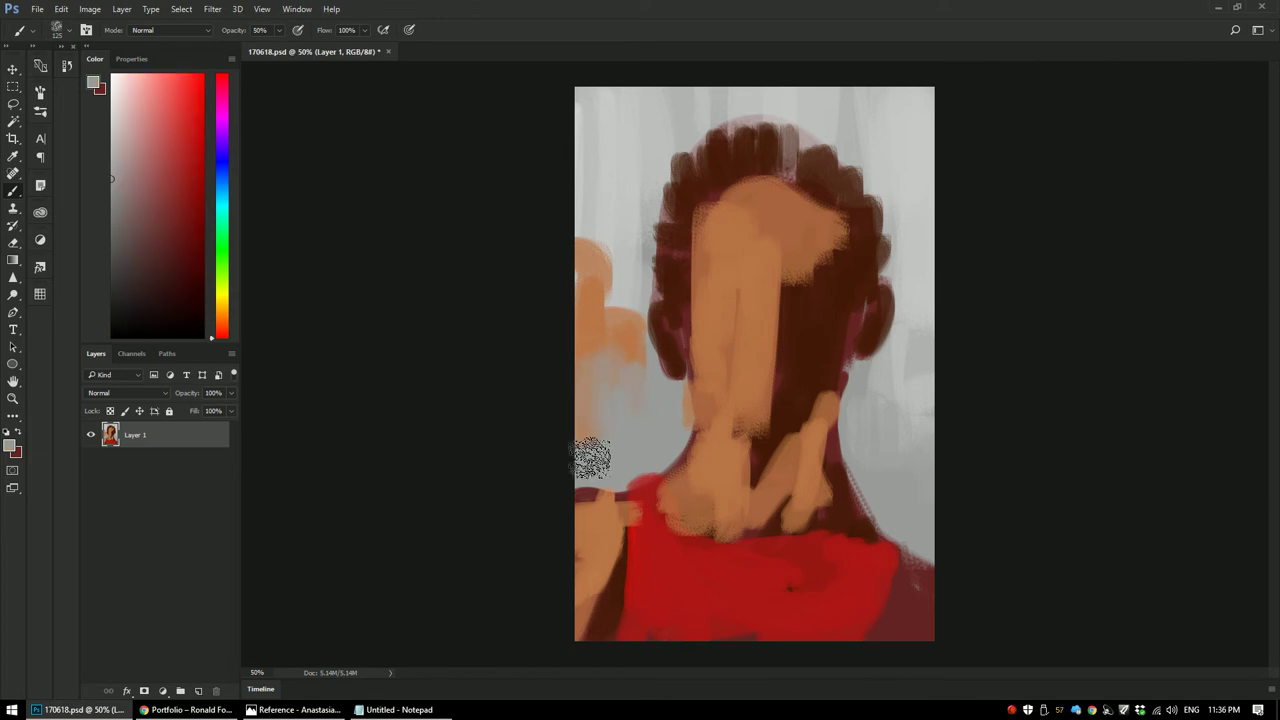
{"action": "left_click", "coordinate": [590, 360], "text": "alt"}
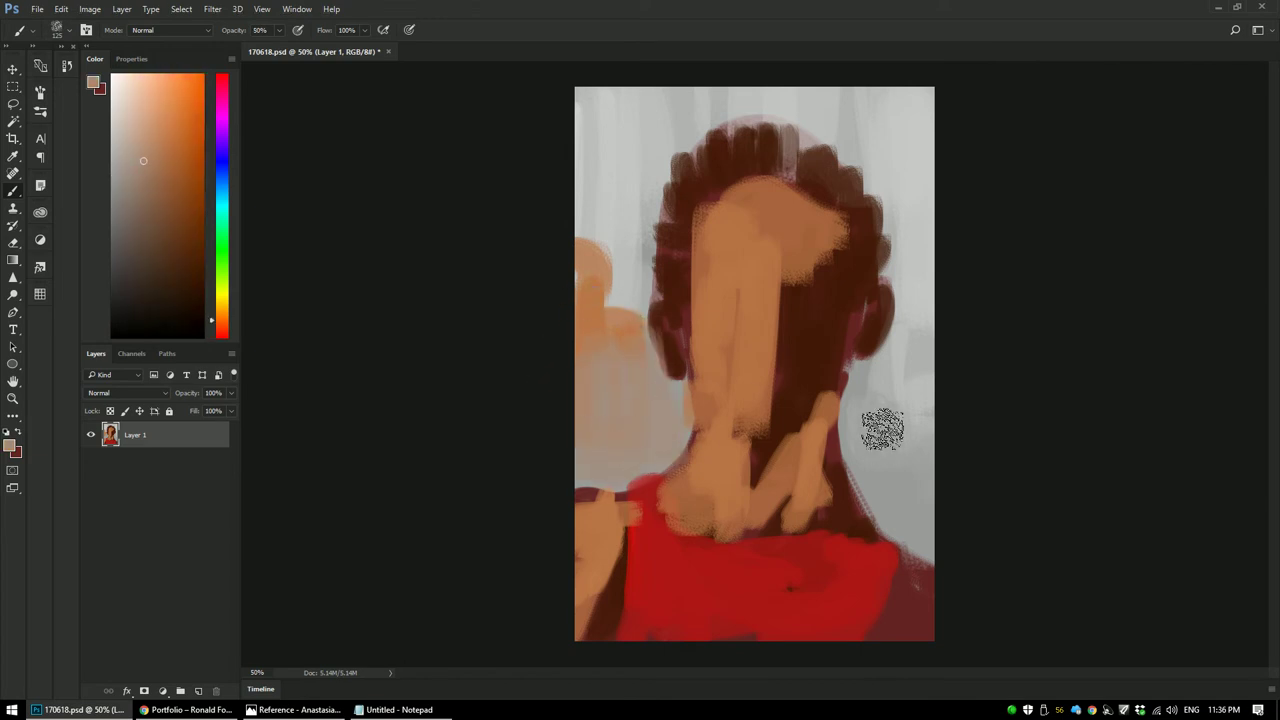
{"action": "mouse_move", "coordinate": [886, 434]}
{"action": "left_mouse_down"}
{"action": "mouse_move", "coordinate": [875, 502]}
{"action": "mouse_move", "coordinate": [909, 376]}
{"action": "mouse_move", "coordinate": [896, 361]}
{"action": "mouse_move", "coordinate": [861, 459]}
{"action": "left_mouse_up"}
Step: Sample the neck's tan and paint it over the right shoulder beside the red garment
{"action": "left_click", "coordinate": [777, 443], "text": "alt"}
{"action": "left_click_drag", "start_coordinate": [900, 578], "coordinate": [888, 612]}
{"action": "left_click", "coordinate": [900, 582], "text": "alt"}
Step: Blend sampled mid-brown tones into the shadowed right side of the neck down to the neckline
{"action": "left_click", "coordinate": [848, 512], "text": "alt"}
{"action": "left_click", "coordinate": [827, 494], "text": "alt"}
{"action": "mouse_move", "coordinate": [830, 494]}
{"action": "left_mouse_down", "text": "alt"}
{"action": "mouse_move", "coordinate": [803, 523]}
{"action": "mouse_move", "coordinate": [768, 503]}
{"action": "left_mouse_up", "text": "alt"}
{"action": "key", "text": "bracketright"}
{"action": "key", "text": "bracketright"}
{"action": "left_click", "coordinate": [828, 494], "text": "alt"}
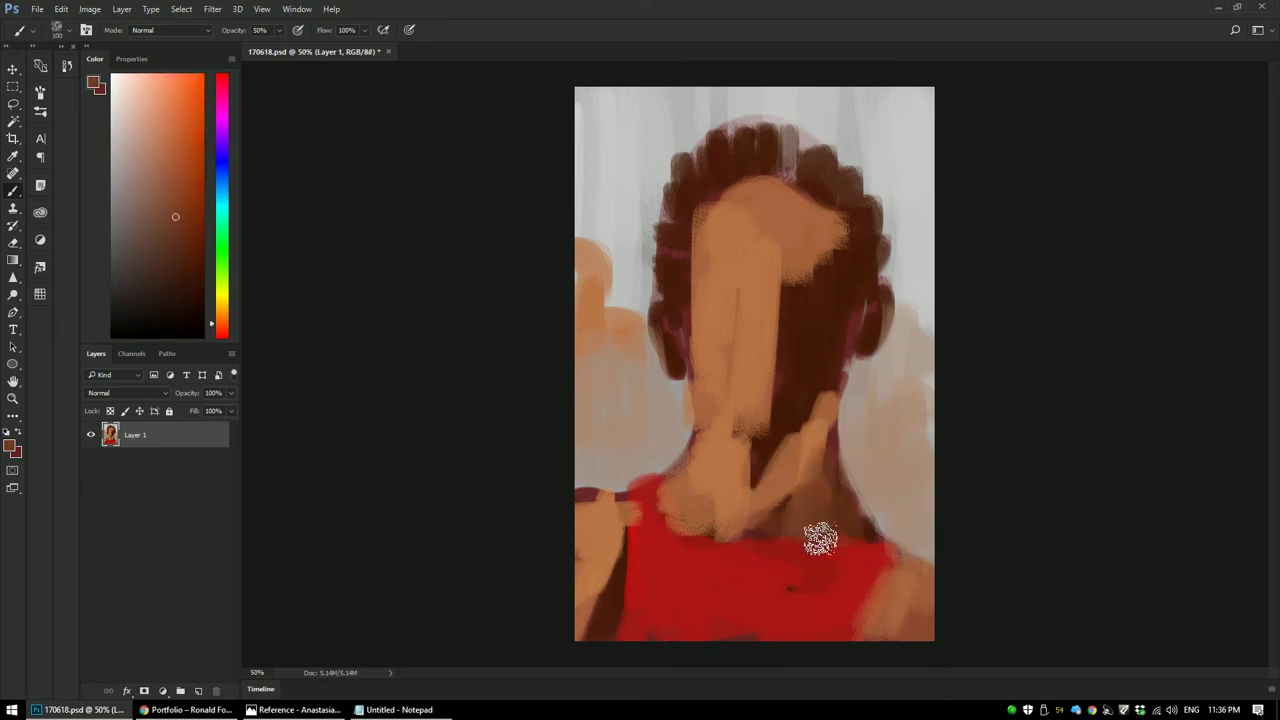
Step: Paint thin near-black strands over the hair along the hairline and down to the right temple with a smaller brush
{"action": "left_click", "coordinate": [805, 270], "text": "alt"}
{"action": "left_click_drag", "start_coordinate": [801, 275], "coordinate": [801, 256], "text": "alt"}
{"action": "key", "text": "bracketleft"}
{"action": "left_click", "coordinate": [799, 215], "text": "alt"}
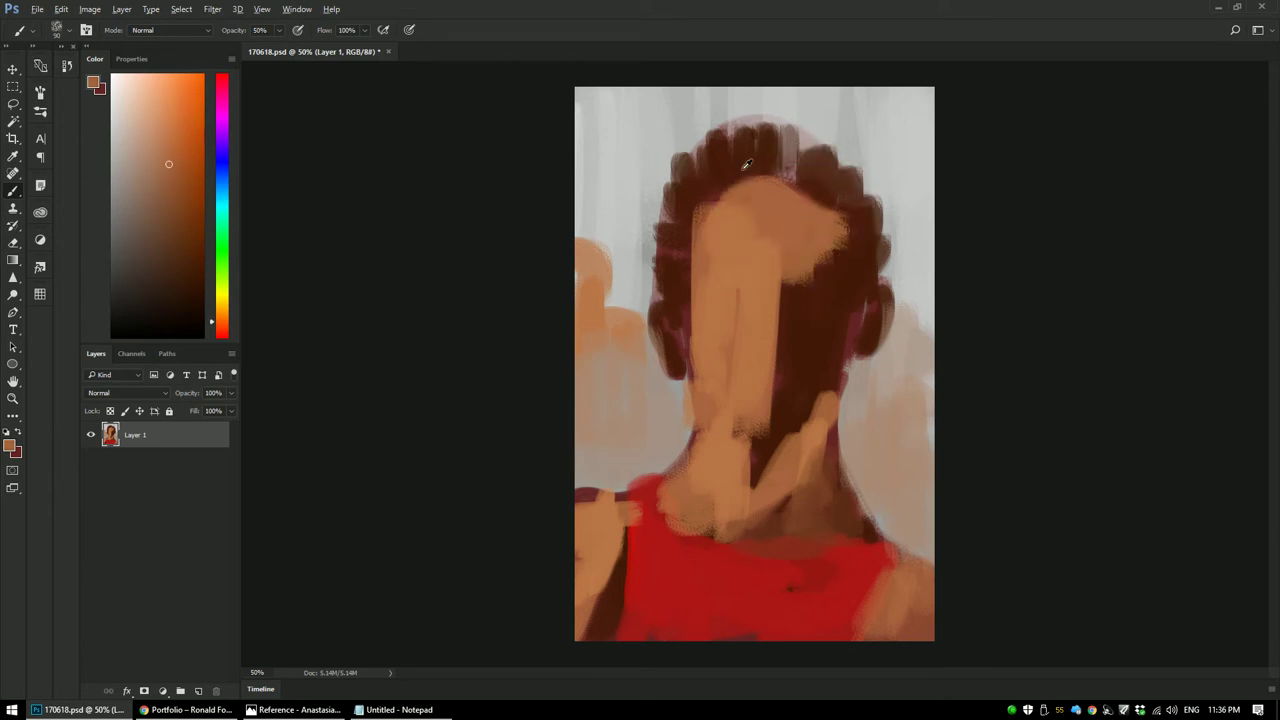
{"action": "right_click", "coordinate": [786, 165], "text": "alt+shift"}
{"action": "left_click_drag", "start_coordinate": [786, 176], "coordinate": [796, 186], "text": "alt+shift"}
{"action": "key", "text": "bracketleft"}
{"action": "key", "text": "bracketleft"}
{"action": "key", "text": "bracketleft"}
{"action": "key", "text": "bracketleft"}
{"action": "mouse_move", "coordinate": [666, 294]}
{"action": "left_mouse_down"}
{"action": "mouse_move", "coordinate": [676, 308]}
{"action": "mouse_move", "coordinate": [662, 210]}
{"action": "mouse_move", "coordinate": [691, 189]}
{"action": "mouse_move", "coordinate": [708, 135]}
{"action": "mouse_move", "coordinate": [752, 112]}
{"action": "mouse_move", "coordinate": [742, 132]}
{"action": "mouse_move", "coordinate": [845, 185]}
{"action": "mouse_move", "coordinate": [848, 248]}
{"action": "left_mouse_up"}
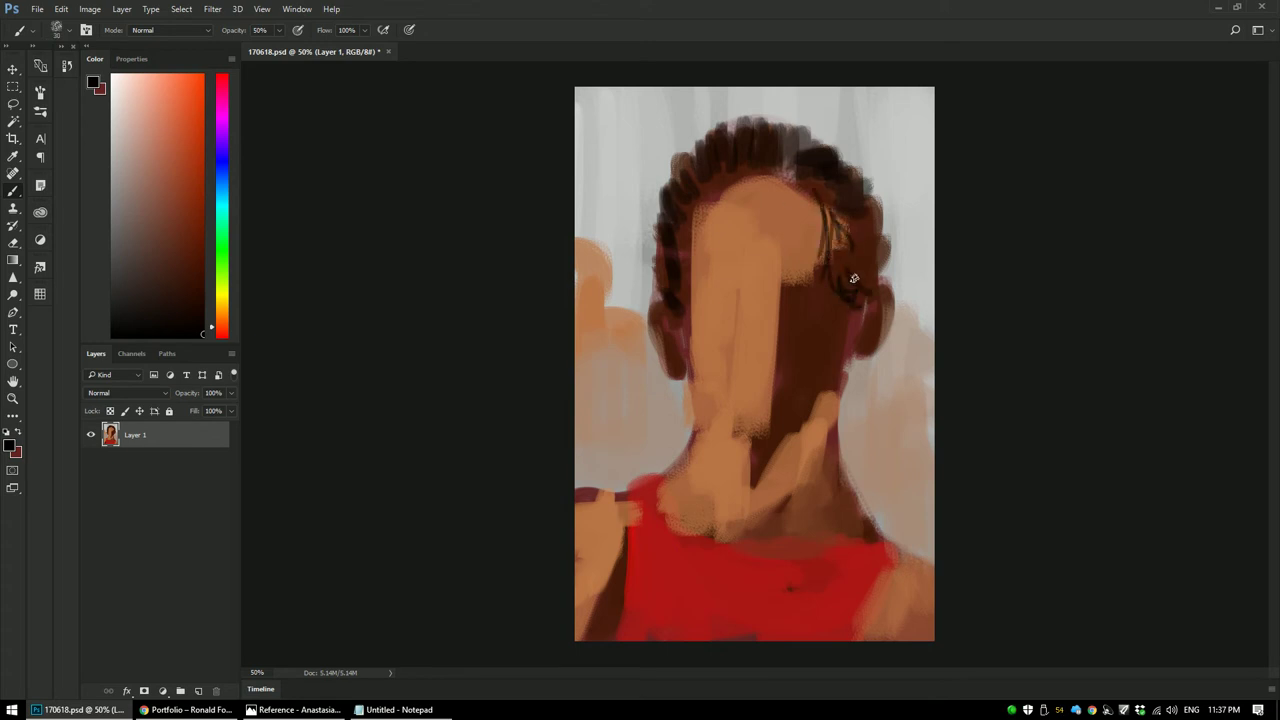
Step: Block in both ears with sampled tan skin tones, leaving the inner folds dark
{"action": "left_click_drag", "start_coordinate": [846, 323], "coordinate": [740, 306]}
{"action": "mouse_move", "coordinate": [862, 303]}
{"action": "left_mouse_down"}
{"action": "mouse_move", "coordinate": [884, 318]}
{"action": "mouse_move", "coordinate": [866, 353]}
{"action": "left_mouse_up"}
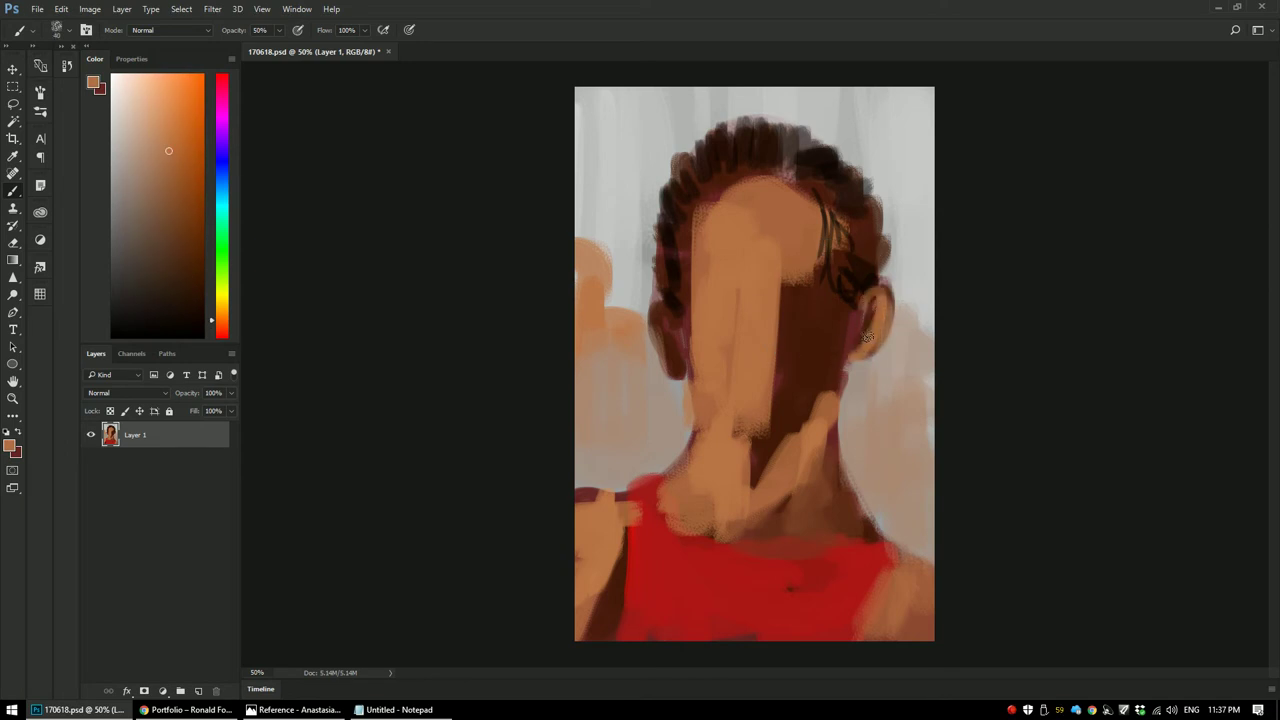
{"action": "left_click_drag", "start_coordinate": [664, 325], "coordinate": [670, 369]}
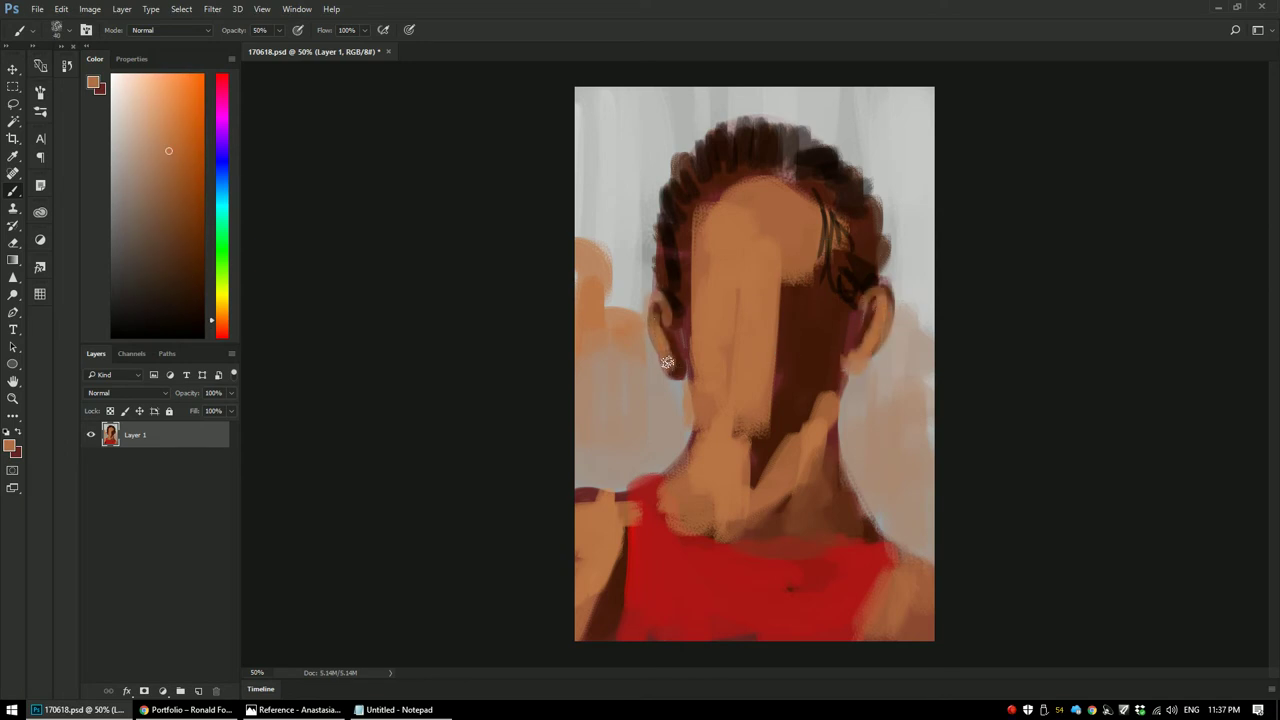
{"action": "left_click", "coordinate": [660, 289], "text": "alt"}
{"action": "left_click", "coordinate": [877, 317], "text": "alt"}
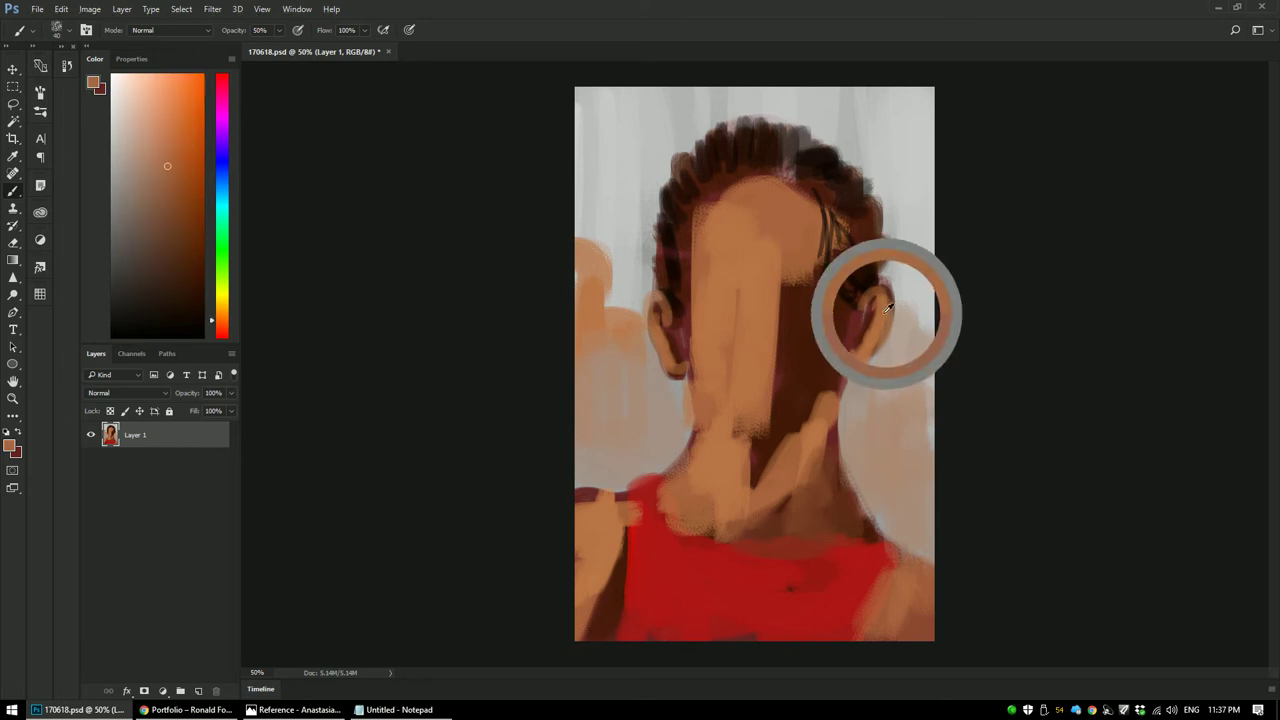
Step: Sample the left background's tans and extend the tan patch toward the head with softer edges
{"action": "left_click", "coordinate": [636, 331], "text": "alt"}
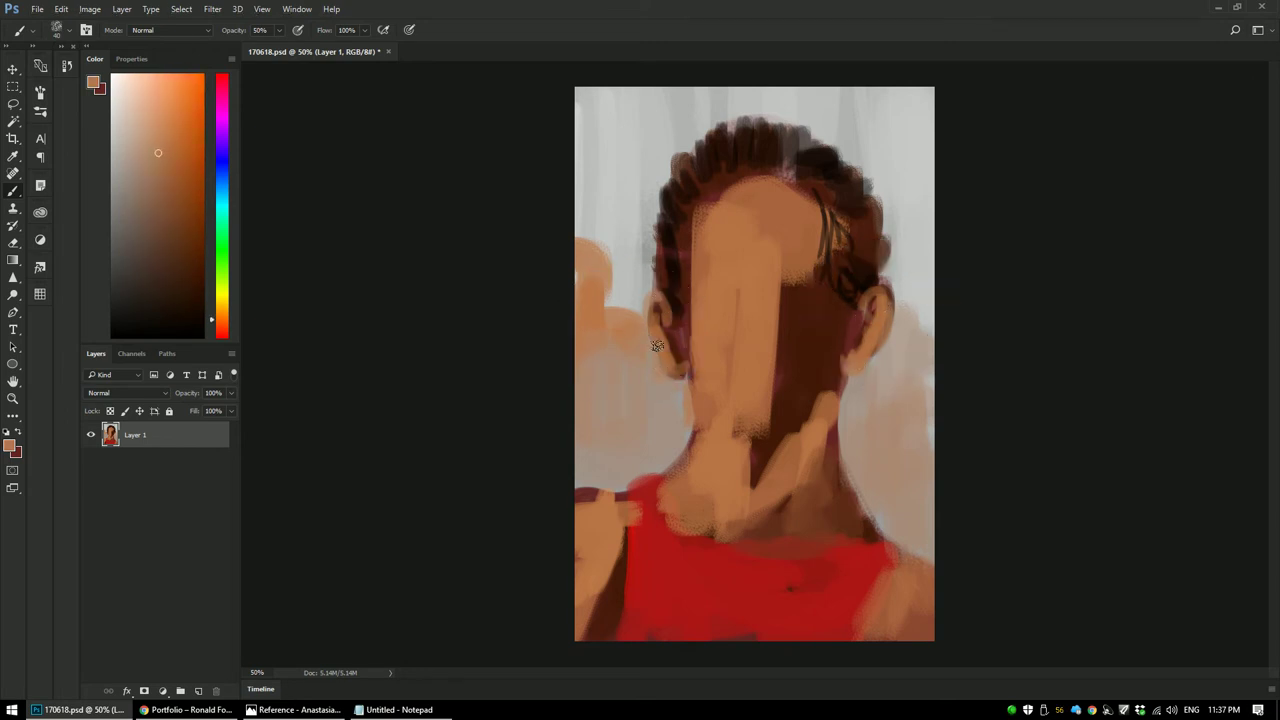
{"action": "left_click", "coordinate": [625, 335], "text": "alt"}
{"action": "left_click", "coordinate": [623, 266], "text": "alt"}
{"action": "left_click", "coordinate": [596, 264], "text": "alt"}
{"action": "mouse_move", "coordinate": [593, 250]}
{"action": "left_mouse_down"}
{"action": "mouse_move", "coordinate": [600, 272]}
{"action": "mouse_move", "coordinate": [574, 263]}
{"action": "mouse_move", "coordinate": [602, 288]}
{"action": "left_mouse_up"}
Step: Pick a pale yellow and brush it over the whole canvas on a new layer
{"action": "left_click", "coordinate": [219, 294]}
{"action": "left_click_drag", "start_coordinate": [160, 128], "coordinate": [144, 72]}
{"action": "left_click", "coordinate": [221, 301]}
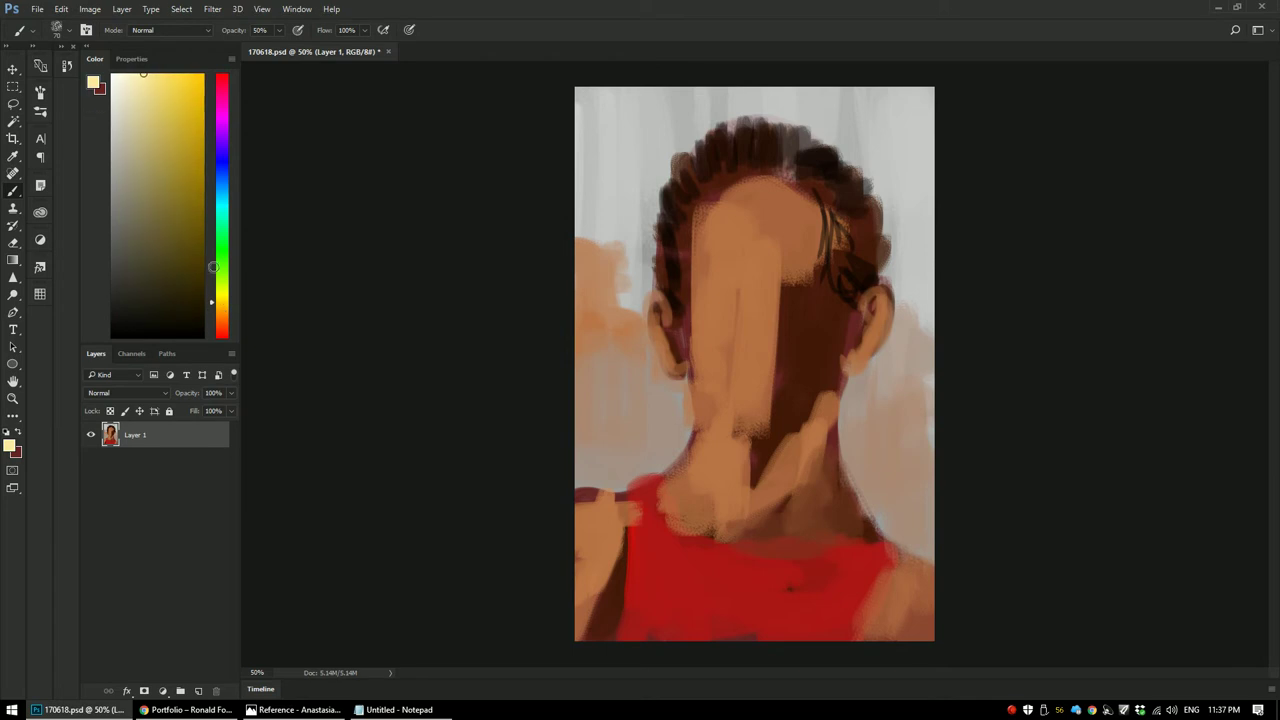
{"action": "key", "text": "ctrl+shift+n"}
{"action": "key", "text": "Return"}
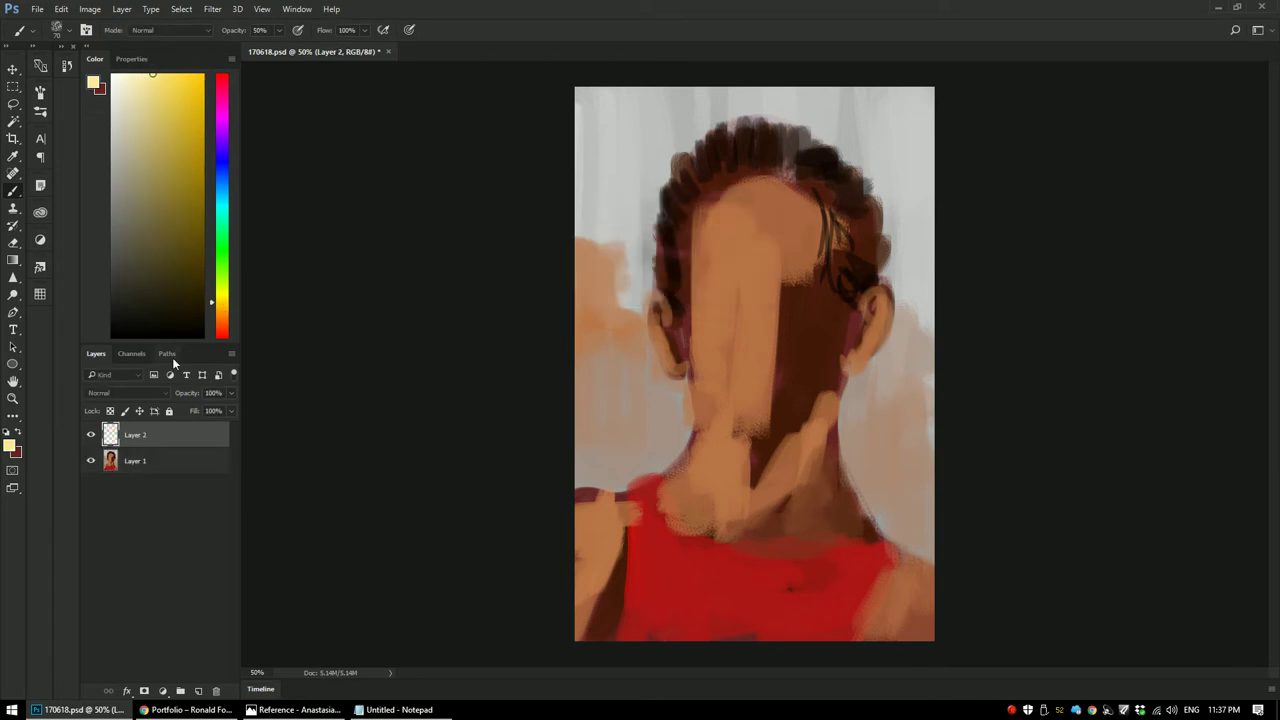
{"action": "key", "text": "ctrl+minus"}
{"action": "mouse_move", "coordinate": [721, 277]}
{"action": "left_mouse_down"}
{"action": "mouse_move", "coordinate": [817, 293]}
{"action": "mouse_move", "coordinate": [731, 301]}
{"action": "mouse_move", "coordinate": [848, 246]}
{"action": "mouse_move", "coordinate": [842, 535]}
{"action": "mouse_move", "coordinate": [607, 480]}
{"action": "mouse_move", "coordinate": [372, 237]}
{"action": "left_mouse_up"}
Step: Set the yellow layer's blend mode to Overlay and merge it down into the painting
{"action": "left_click", "coordinate": [114, 394]}
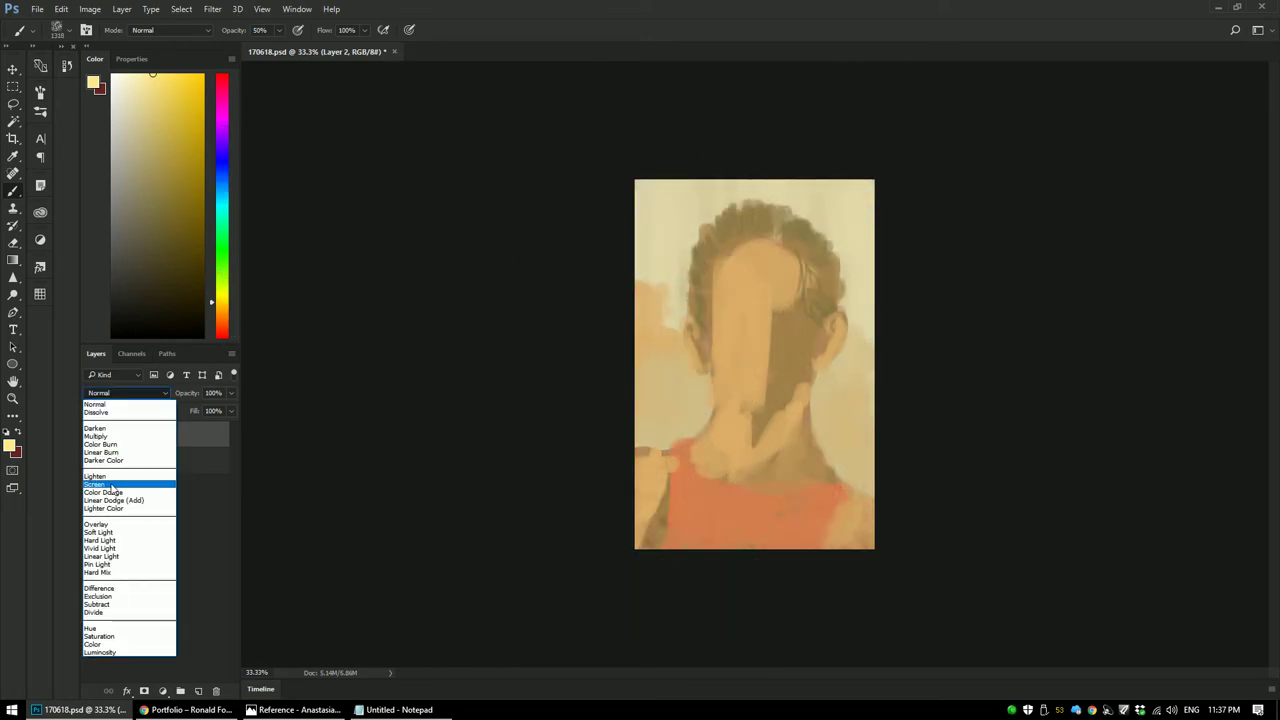
{"action": "left_click", "coordinate": [113, 484]}
{"action": "key", "text": "Down"}
{"action": "key", "text": "Down"}
{"action": "key", "text": "Down"}
{"action": "key", "text": "Down"}
{"action": "key", "text": "Up"}
{"action": "key", "text": "Up"}
{"action": "key", "text": "Up"}
{"action": "key", "text": "Down"}
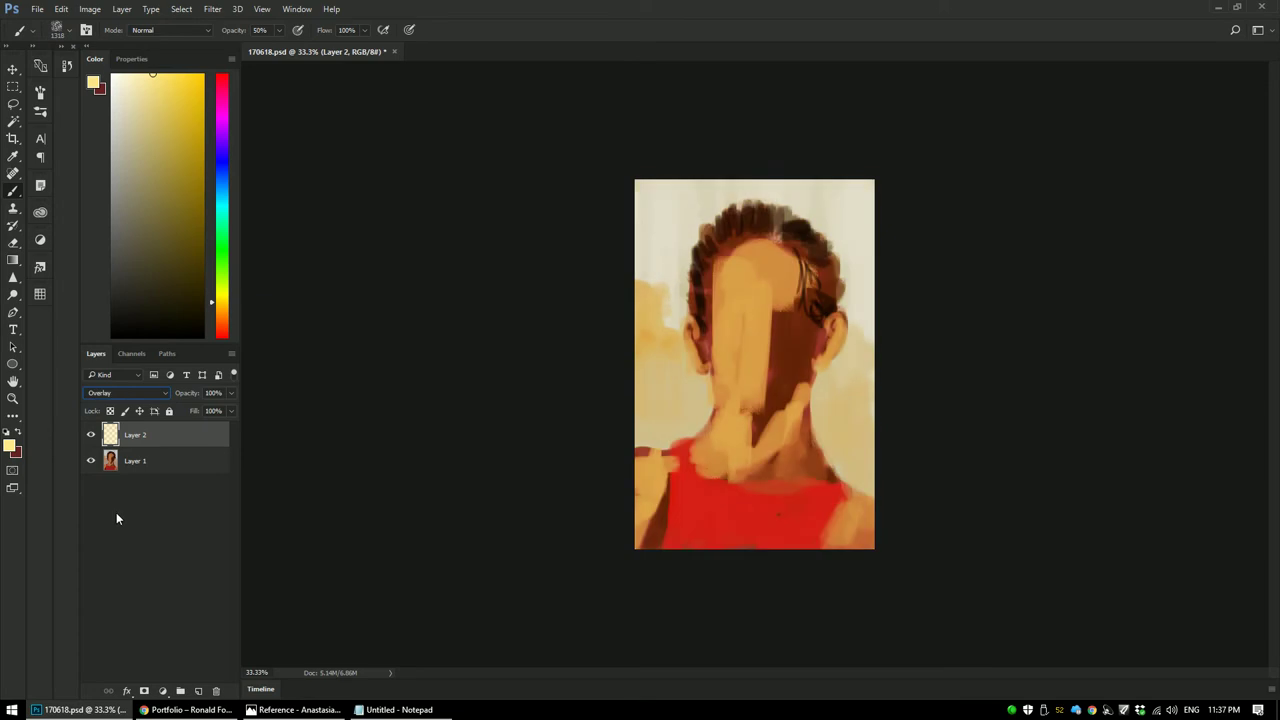
{"action": "key", "text": "ctrl+plus"}
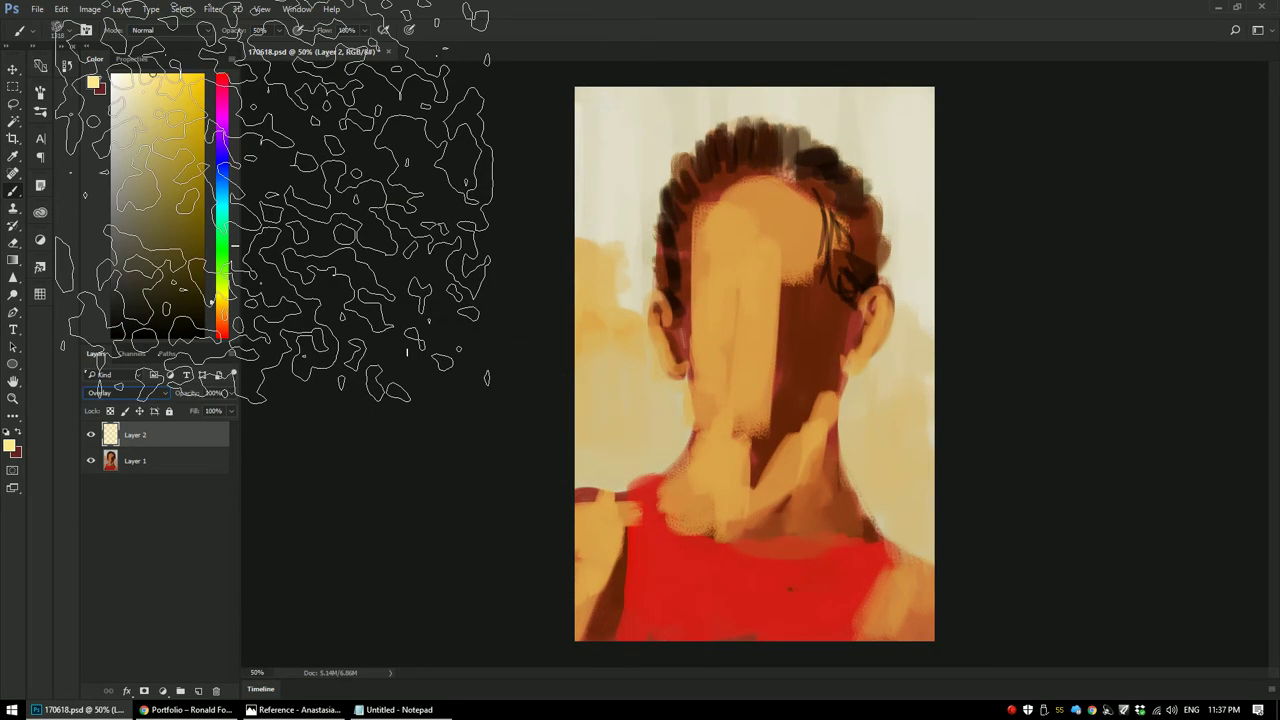
{"action": "key", "text": "ctrl+e"}
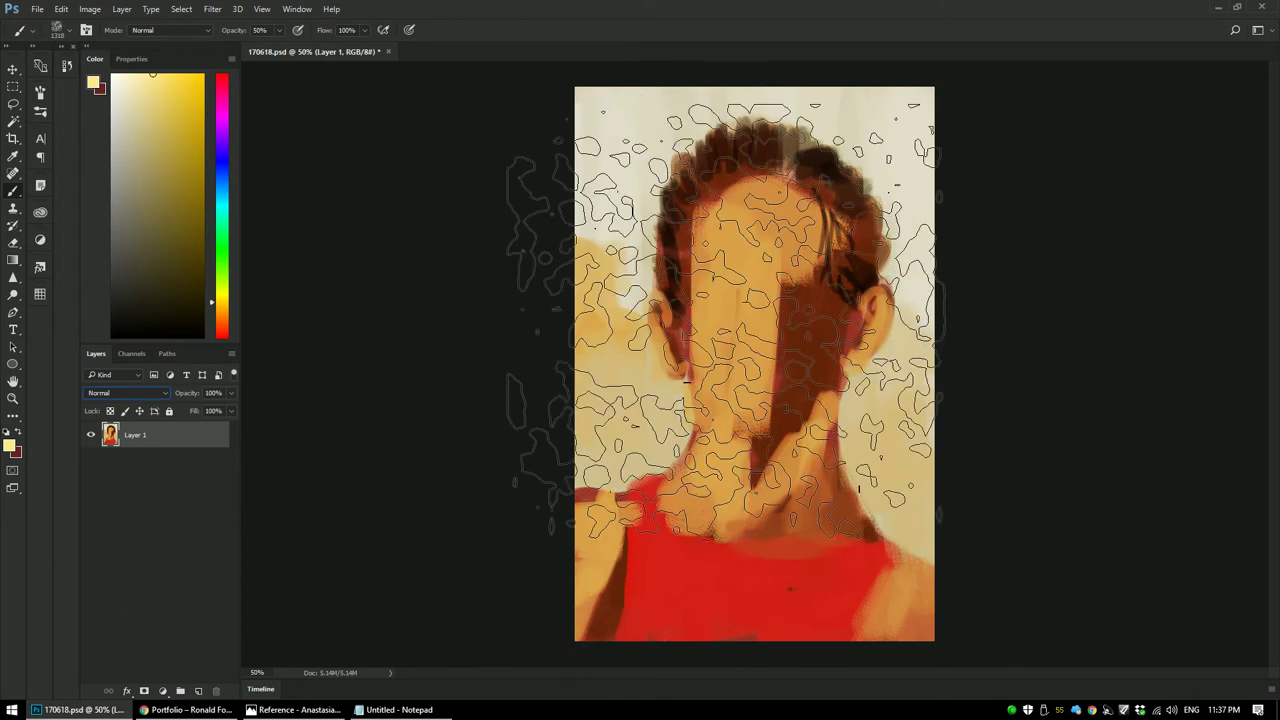
Step: Lower the saturation of the merged painting with a Hue/Saturation adjustment
{"action": "mouse_move", "coordinate": [760, 322]}
{"action": "left_mouse_down"}
{"action": "mouse_move", "coordinate": [649, 296]}
{"action": "mouse_move", "coordinate": [571, 306]}
{"action": "mouse_move", "coordinate": [600, 322]}
{"action": "left_mouse_up"}
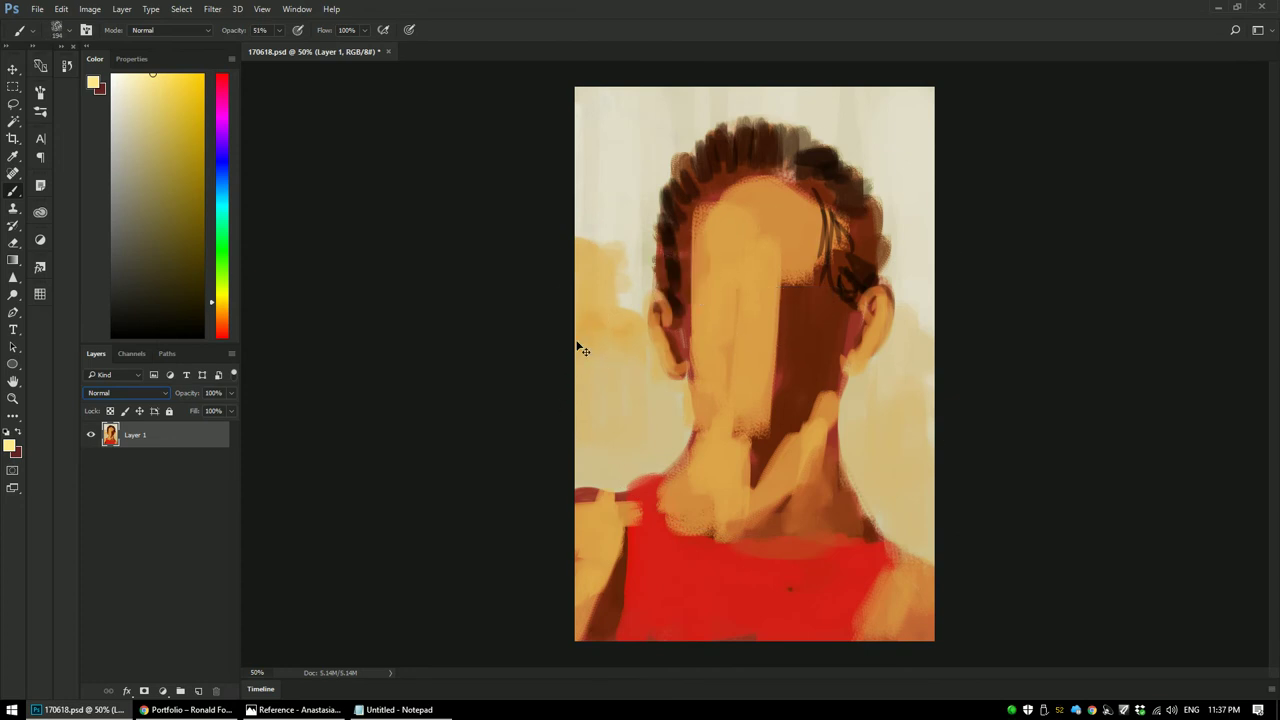
{"action": "key", "text": "ctrl+u"}
{"action": "left_click_drag", "start_coordinate": [386, 419], "coordinate": [372, 424]}
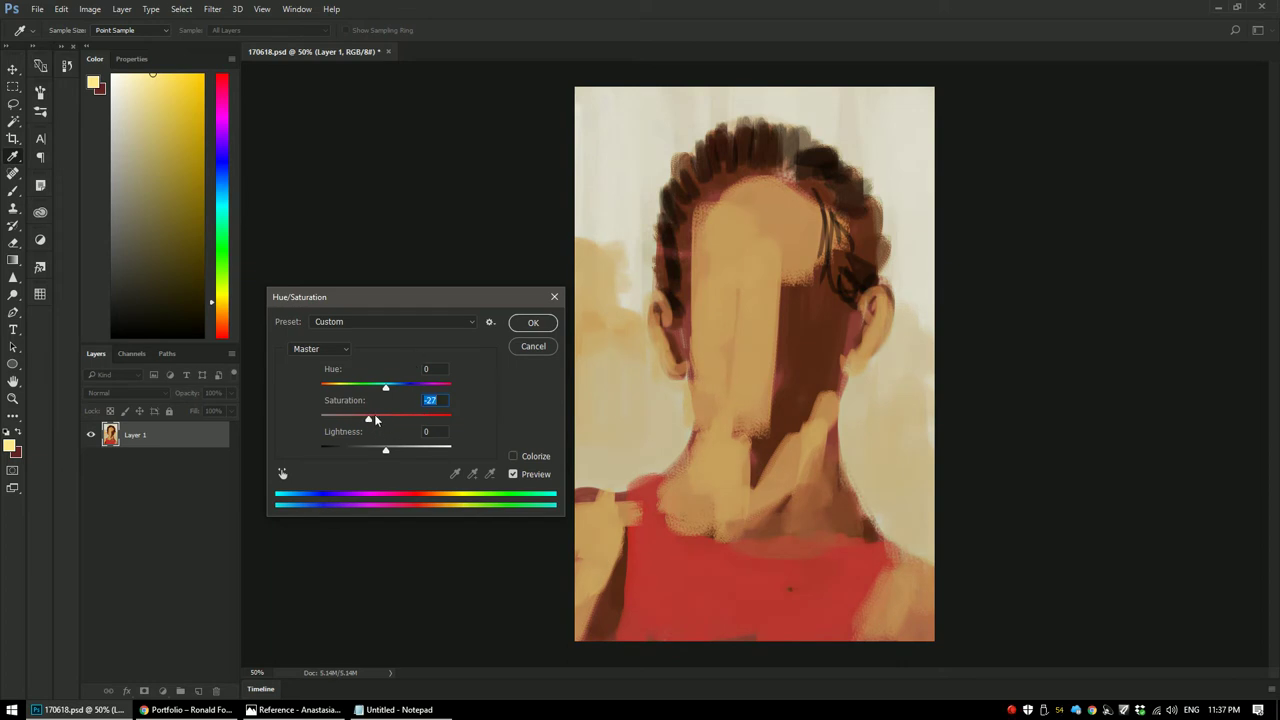
{"action": "key", "text": "Return"}
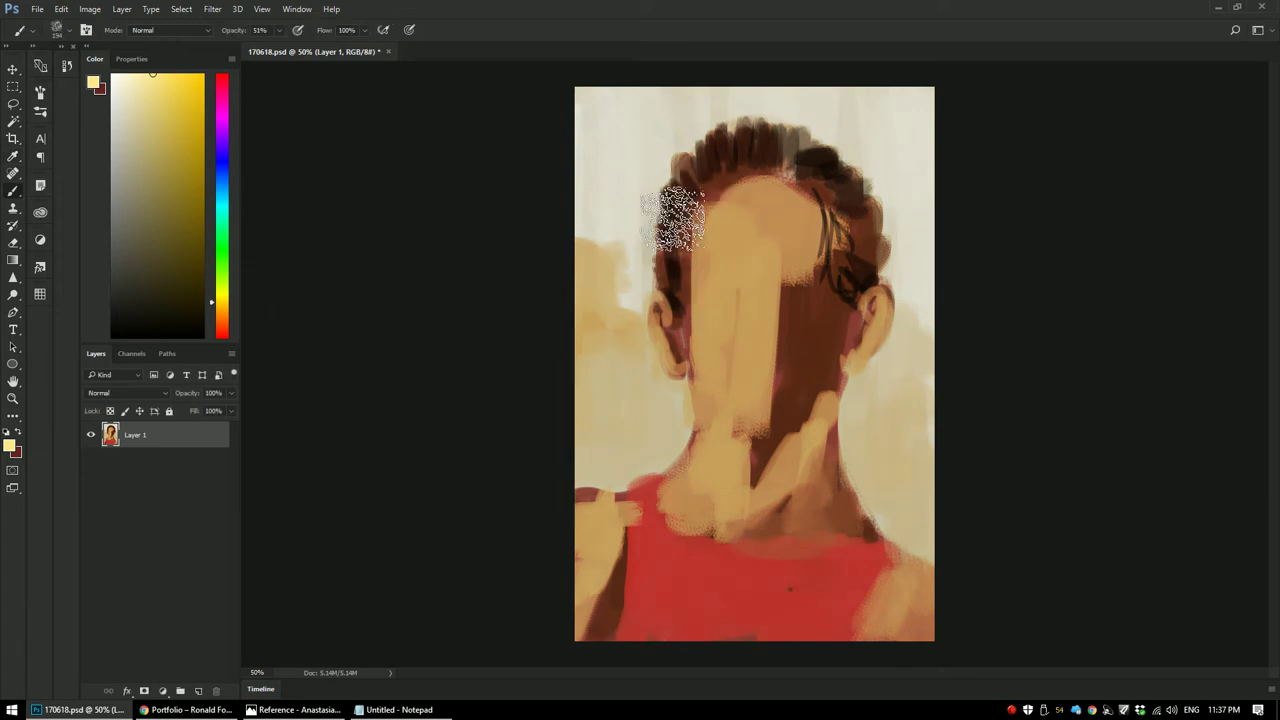
Step: Blend a sampled mid-brown over the right side of the forehead and extend light tan across the nose and mouth area
{"action": "left_click", "coordinate": [600, 278], "text": "alt"}
{"action": "key", "text": "bracketleft"}
{"action": "key", "text": "bracketleft"}
{"action": "key", "text": "bracketleft"}
{"action": "key", "text": "bracketleft"}
{"action": "key", "text": "bracketleft"}
{"action": "key", "text": "bracketleft"}
{"action": "key", "text": "bracketleft"}
{"action": "key", "text": "bracketleft"}
{"action": "key", "text": "bracketleft"}
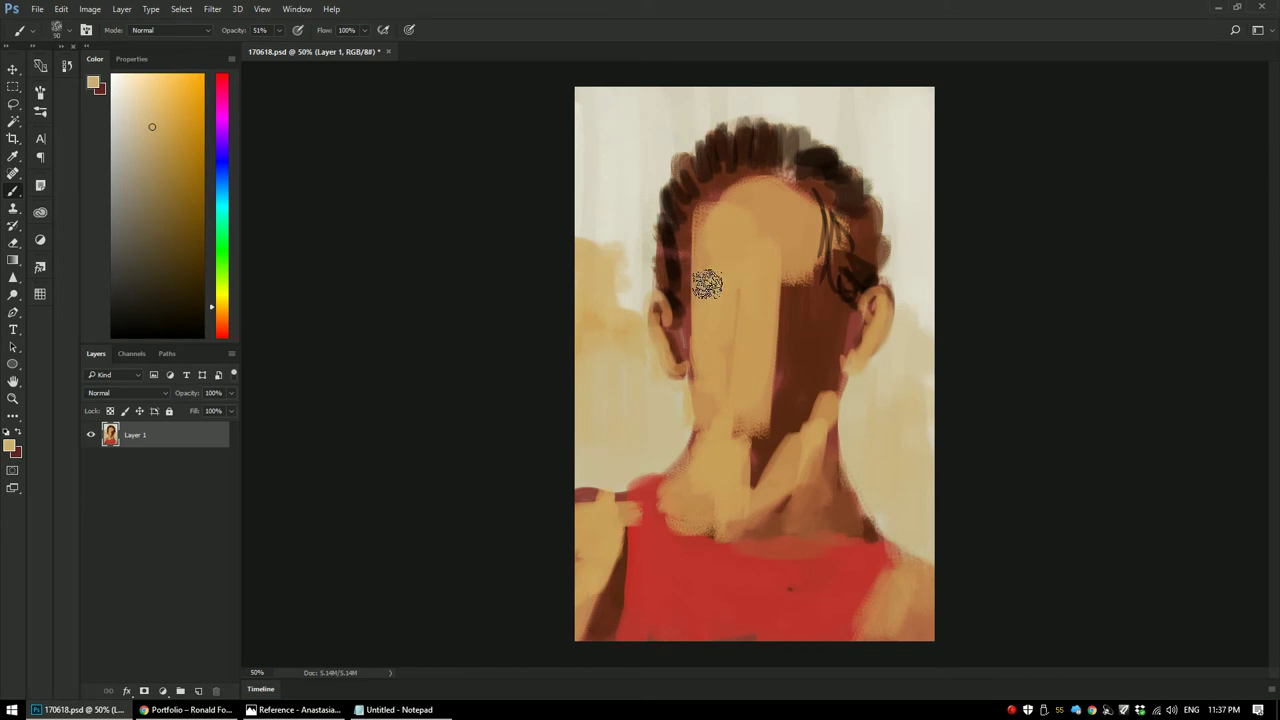
{"action": "left_click", "coordinate": [800, 258], "text": "alt"}
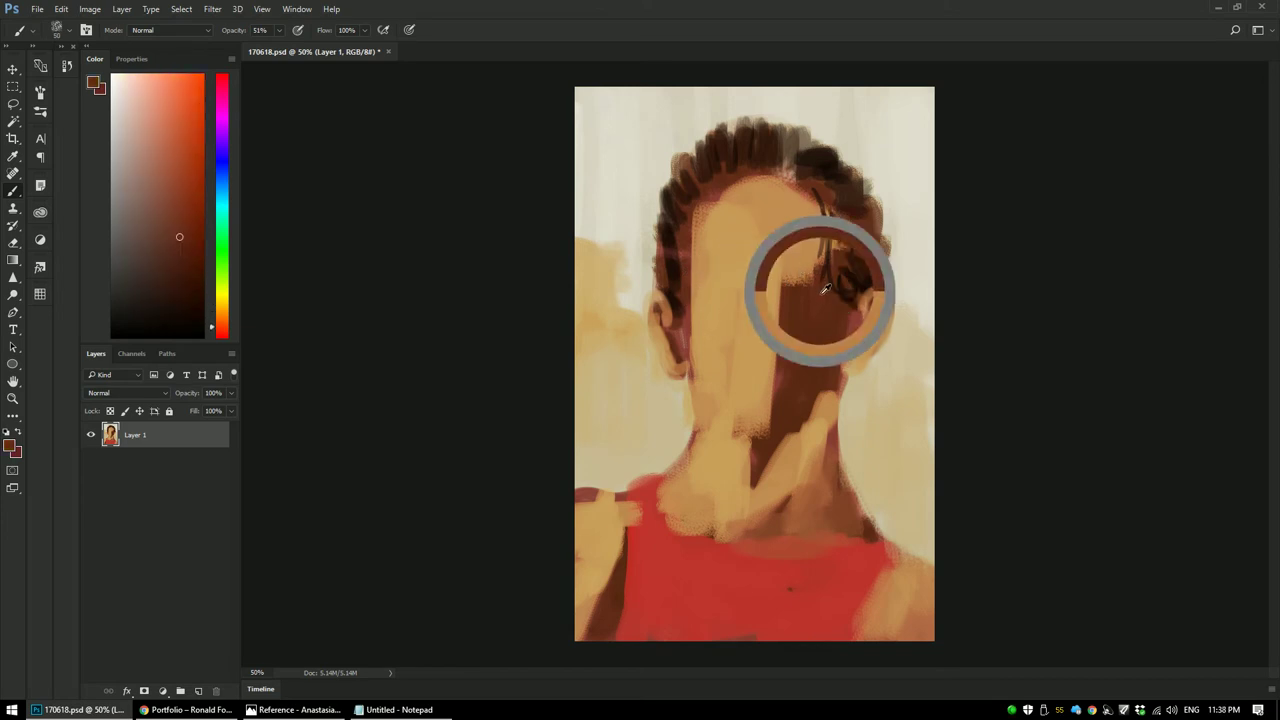
{"action": "left_click", "coordinate": [816, 278], "text": "alt"}
{"action": "key", "text": "bracketright"}
{"action": "key", "text": "bracketright"}
{"action": "key", "text": "bracketright"}
{"action": "key", "text": "bracketright"}
{"action": "left_click_drag", "start_coordinate": [796, 218], "coordinate": [788, 260]}
{"action": "left_click", "coordinate": [804, 238], "text": "alt"}
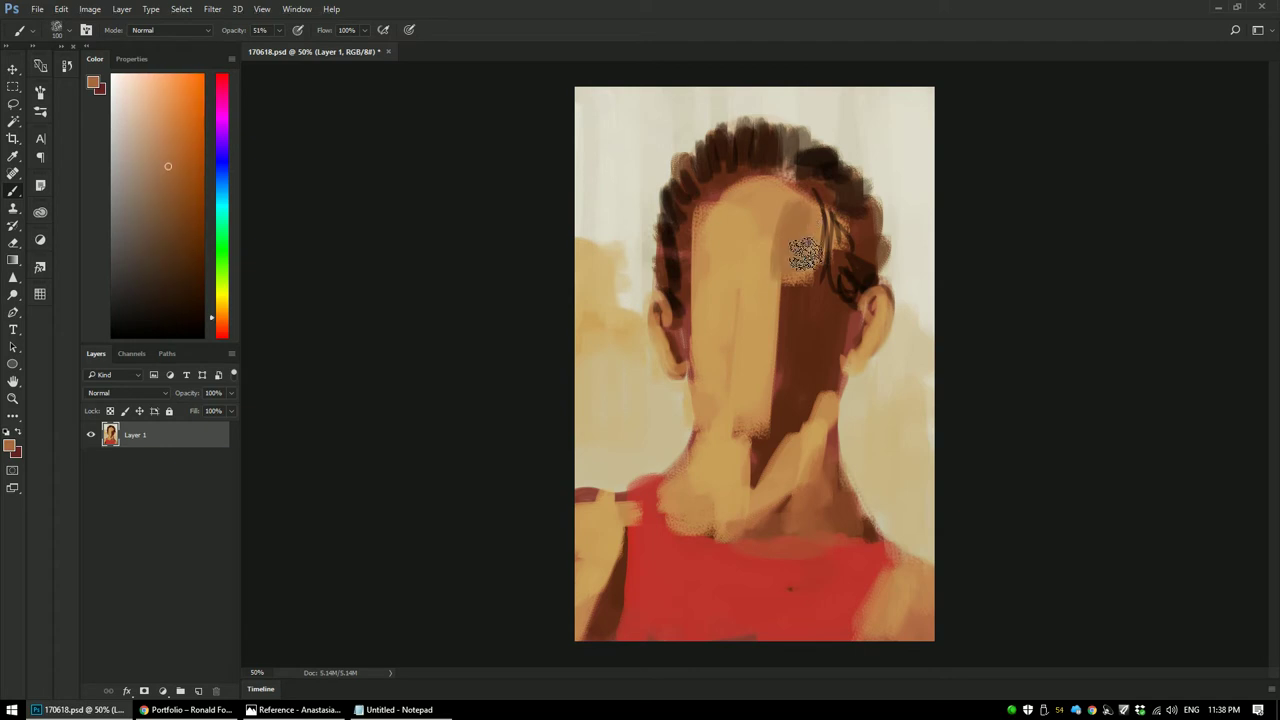
{"action": "left_click", "coordinate": [752, 296], "text": "alt"}
{"action": "mouse_move", "coordinate": [768, 323]}
{"action": "left_mouse_down"}
{"action": "mouse_move", "coordinate": [777, 357]}
{"action": "mouse_move", "coordinate": [746, 377]}
{"action": "mouse_move", "coordinate": [778, 395]}
{"action": "left_mouse_up"}
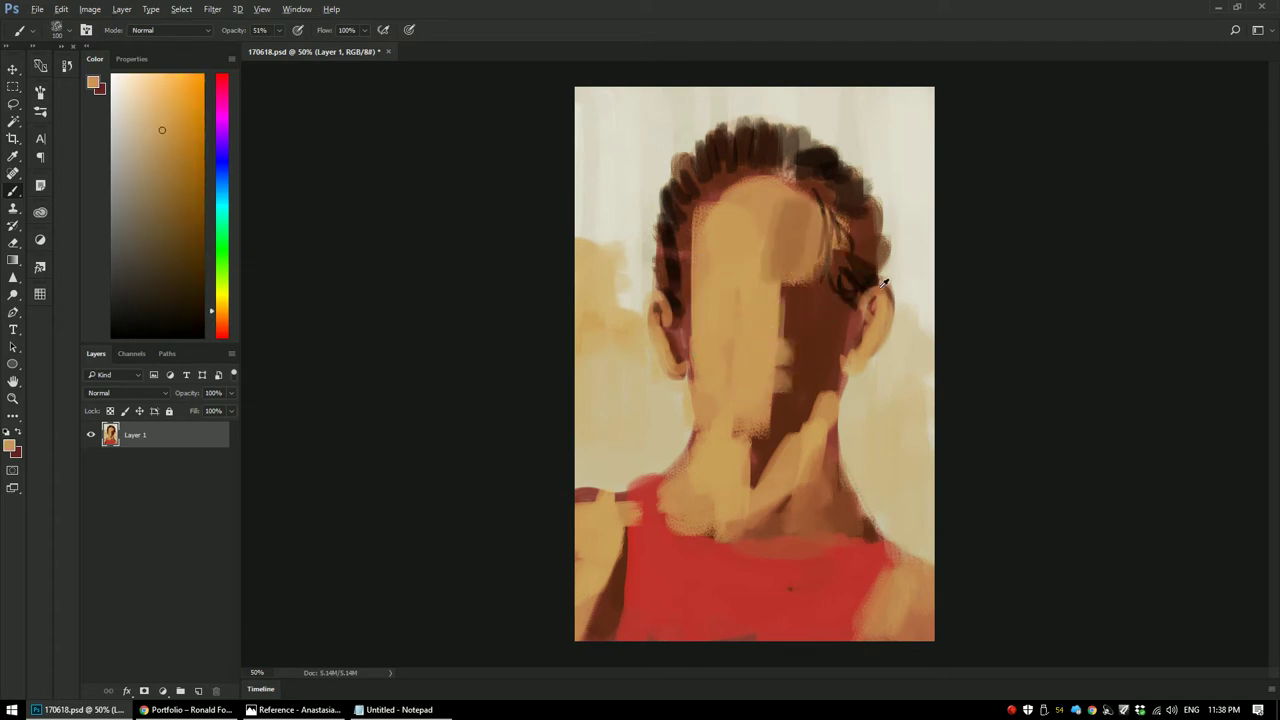
Step: Sketch the lips and nostrils with a small brush in a dark brown sampled from the hair
{"action": "left_click", "coordinate": [870, 280], "text": "alt"}
{"action": "key", "text": "bracketleft"}
{"action": "key", "text": "bracketleft"}
{"action": "key", "text": "bracketleft"}
{"action": "key", "text": "bracketleft"}
{"action": "key", "text": "bracketleft"}
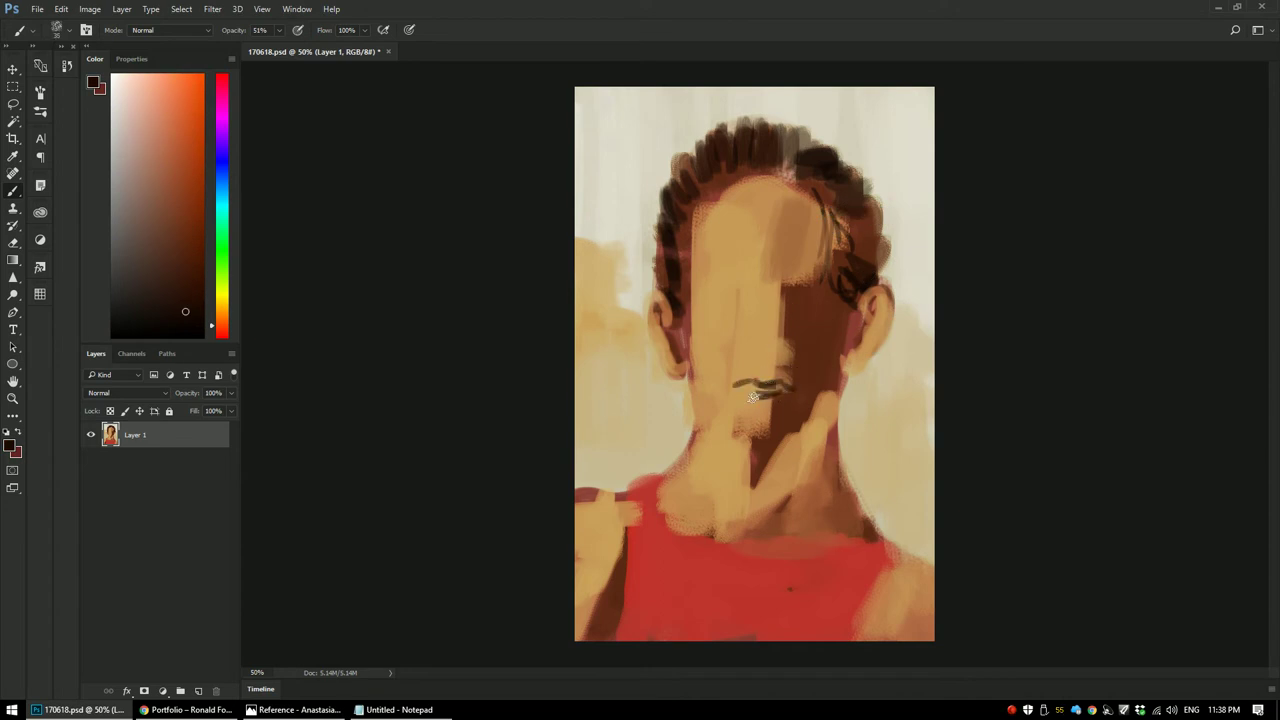
{"action": "left_click", "coordinate": [780, 356], "text": "alt"}
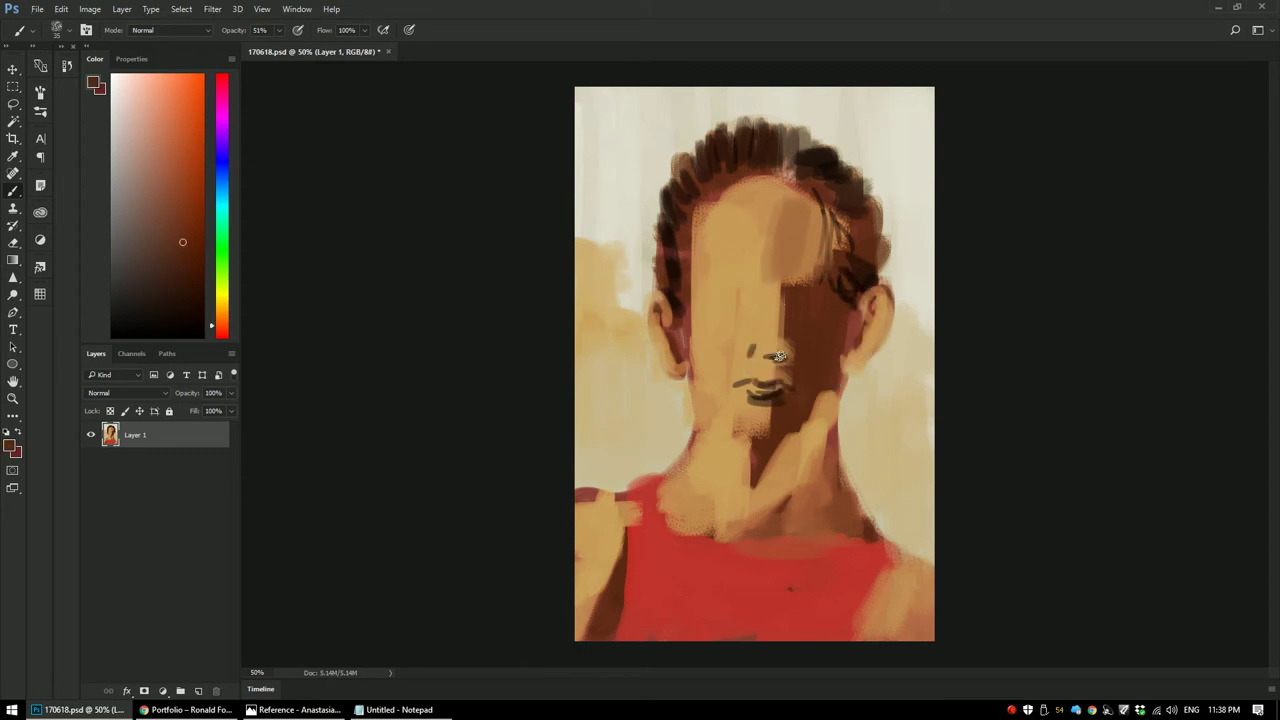
Step: Reshape the right cheek and jaw edge with sampled tan and dark brown skin tones
{"action": "left_click", "coordinate": [830, 388], "text": "alt"}
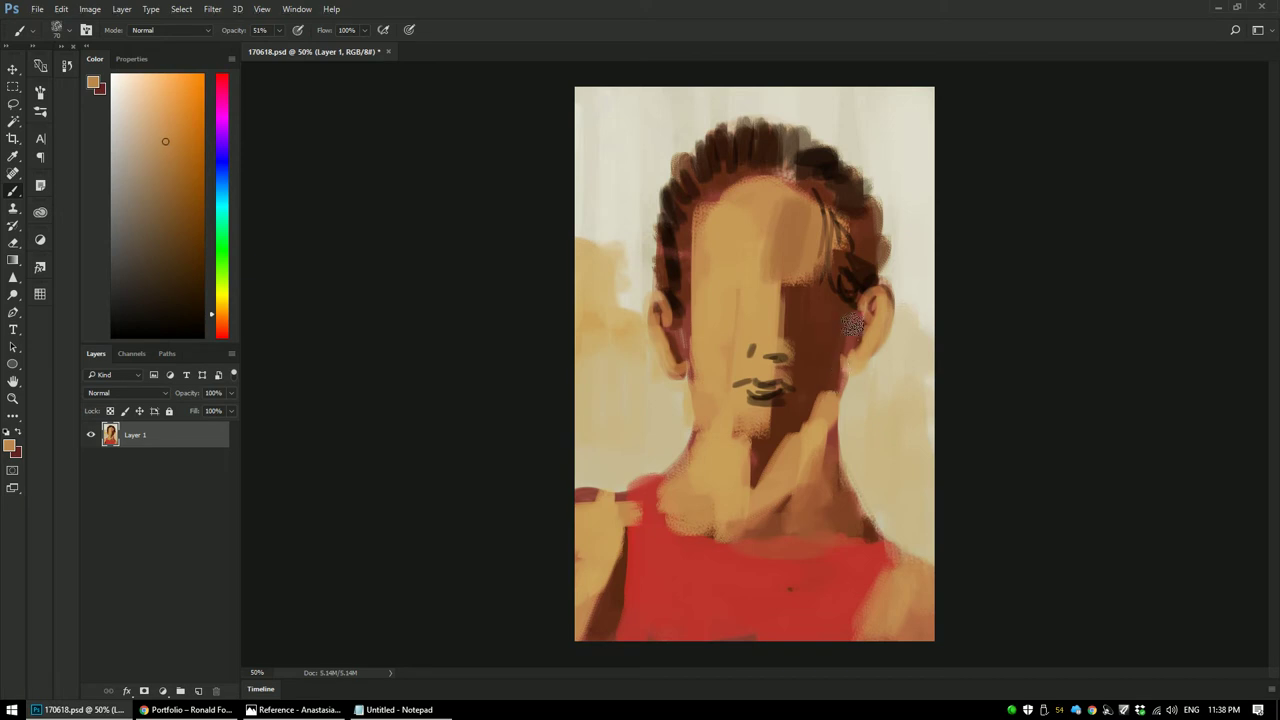
{"action": "left_click", "coordinate": [836, 356], "text": "alt"}
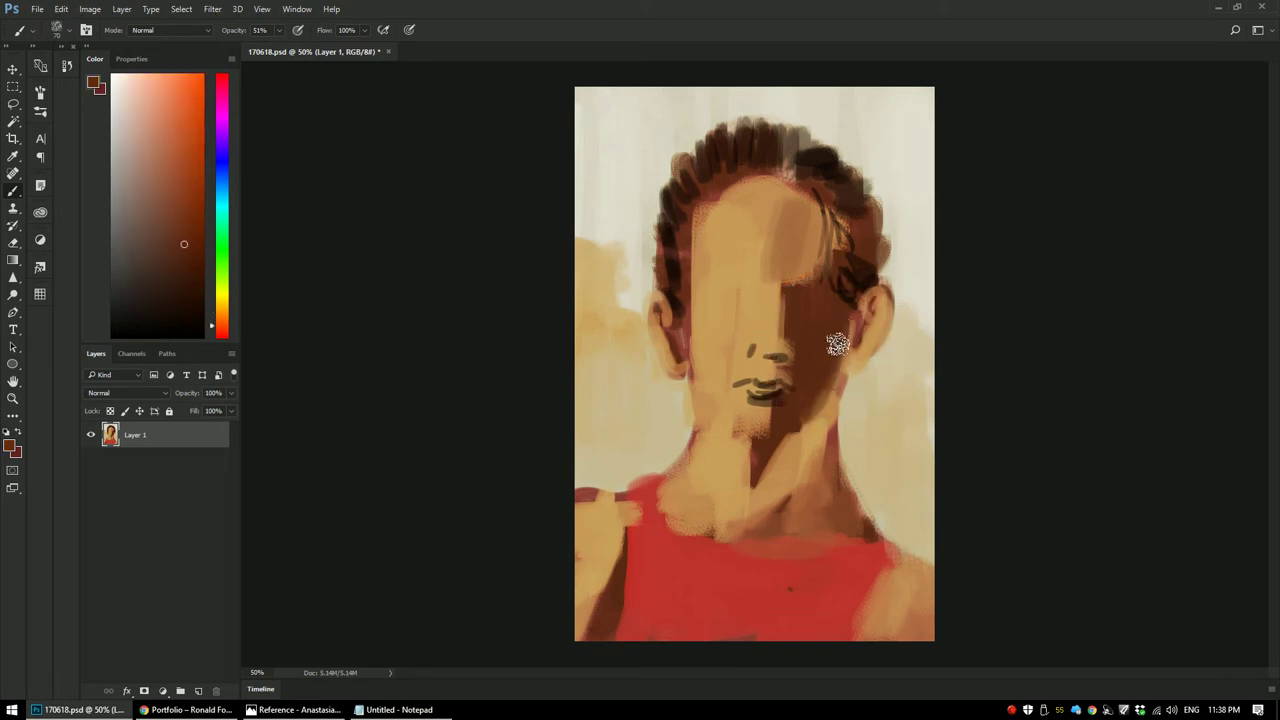
{"action": "left_click", "coordinate": [830, 356], "text": "alt"}
{"action": "key", "text": "["}
{"action": "left_click", "coordinate": [822, 409], "text": "alt"}
{"action": "left_click", "coordinate": [818, 420], "text": "alt"}
Step: Paint a pale peach rim light along the right jaw from ear to chin and soften its inner edge with dark brown
{"action": "right_click", "coordinate": [847, 369], "text": "alt+shift"}
{"action": "mouse_move", "coordinate": [848, 368]}
{"action": "left_mouse_down"}
{"action": "mouse_move", "coordinate": [818, 346]}
{"action": "mouse_move", "coordinate": [846, 323]}
{"action": "mouse_move", "coordinate": [829, 398]}
{"action": "left_mouse_up"}
{"action": "key", "text": "["}
{"action": "key", "text": "["}
{"action": "left_click_drag", "start_coordinate": [848, 318], "coordinate": [800, 431]}
{"action": "left_click_drag", "start_coordinate": [836, 372], "coordinate": [811, 422]}
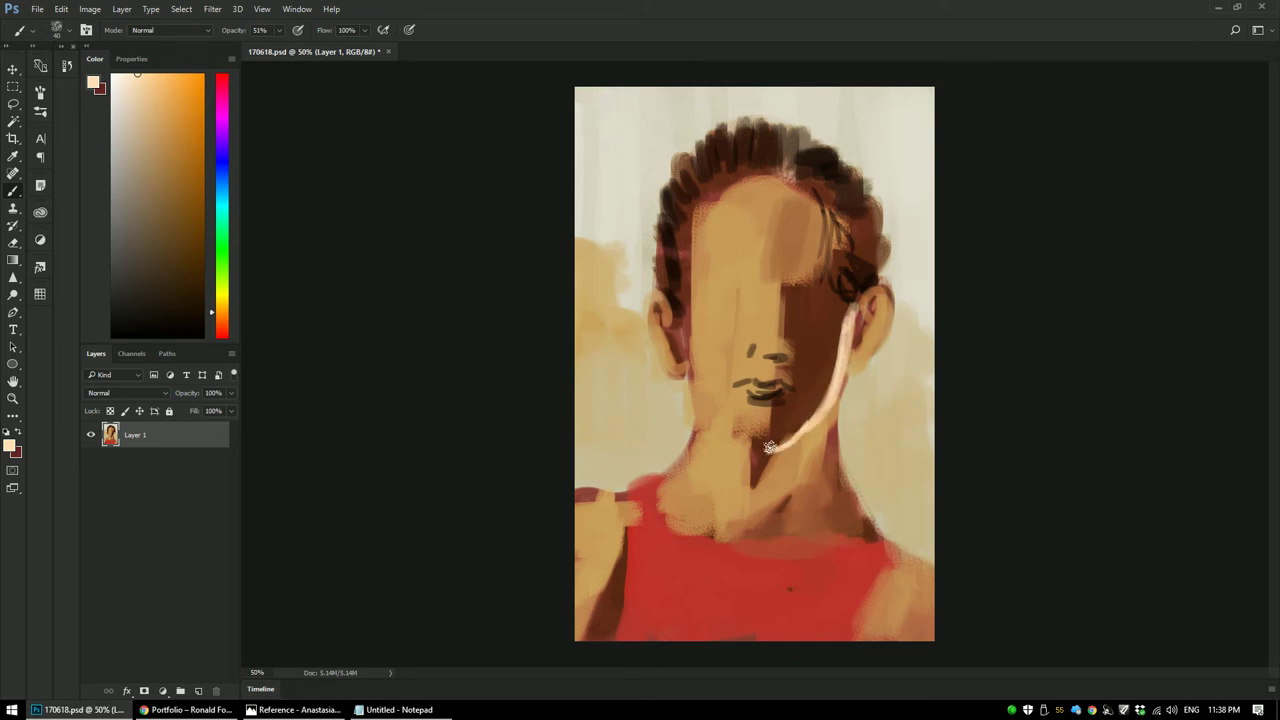
{"action": "left_click", "coordinate": [826, 388], "text": "alt"}
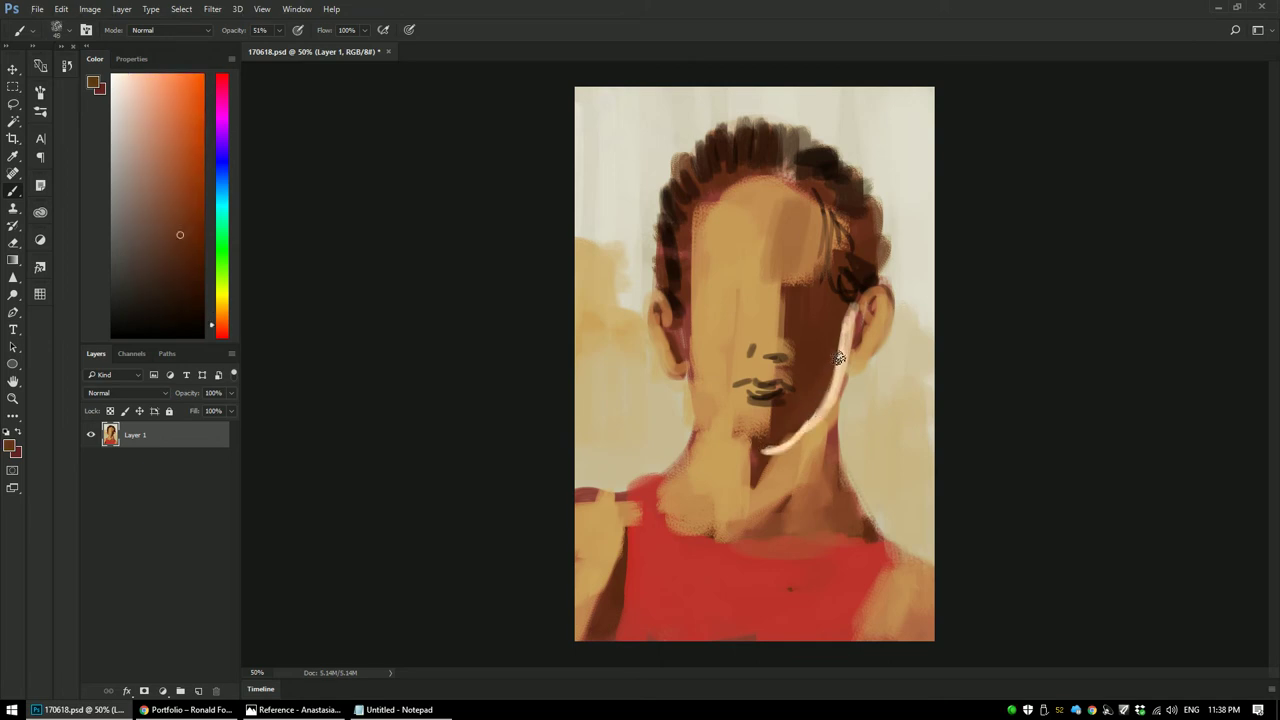
{"action": "mouse_move", "coordinate": [845, 334]}
{"action": "left_mouse_down"}
{"action": "mouse_move", "coordinate": [805, 411]}
{"action": "mouse_move", "coordinate": [846, 324]}
{"action": "mouse_move", "coordinate": [784, 435]}
{"action": "left_mouse_up"}
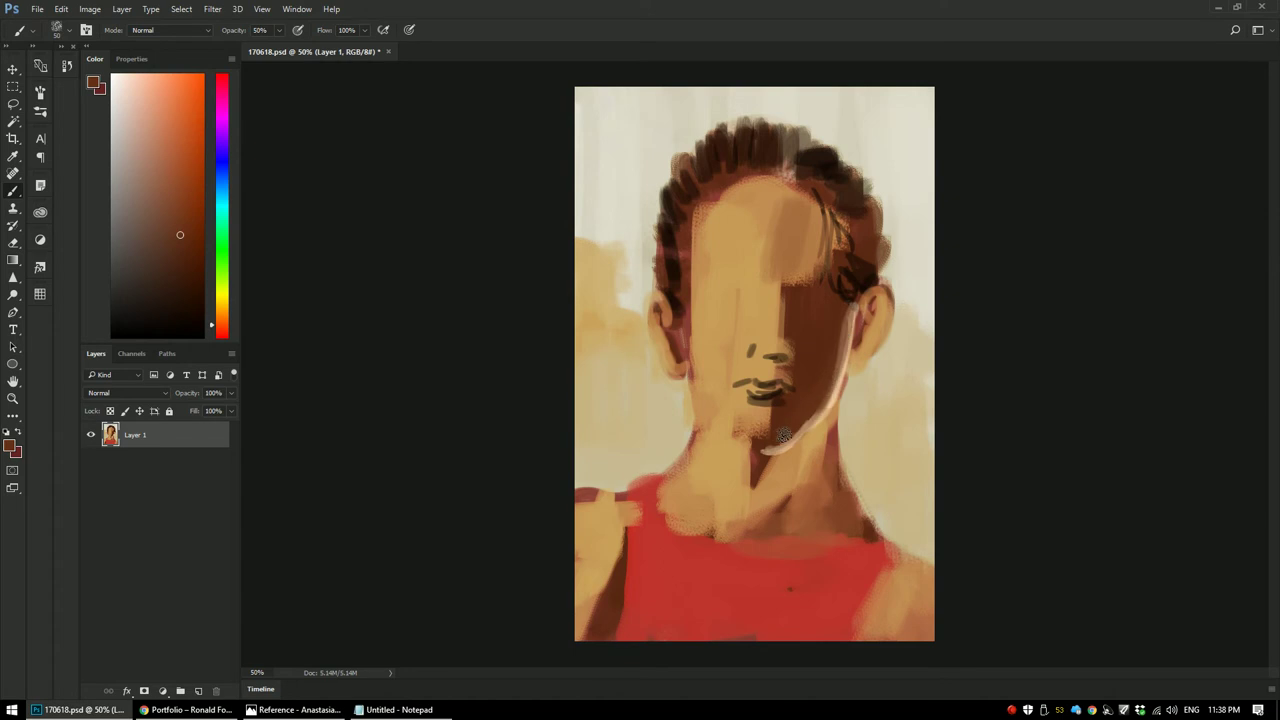
Step: Pick a pale peach and paint small highlight strokes into the hair at the right temple
{"action": "left_click", "coordinate": [829, 403], "text": "alt"}
{"action": "right_click", "coordinate": [856, 349], "text": "alt+shift"}
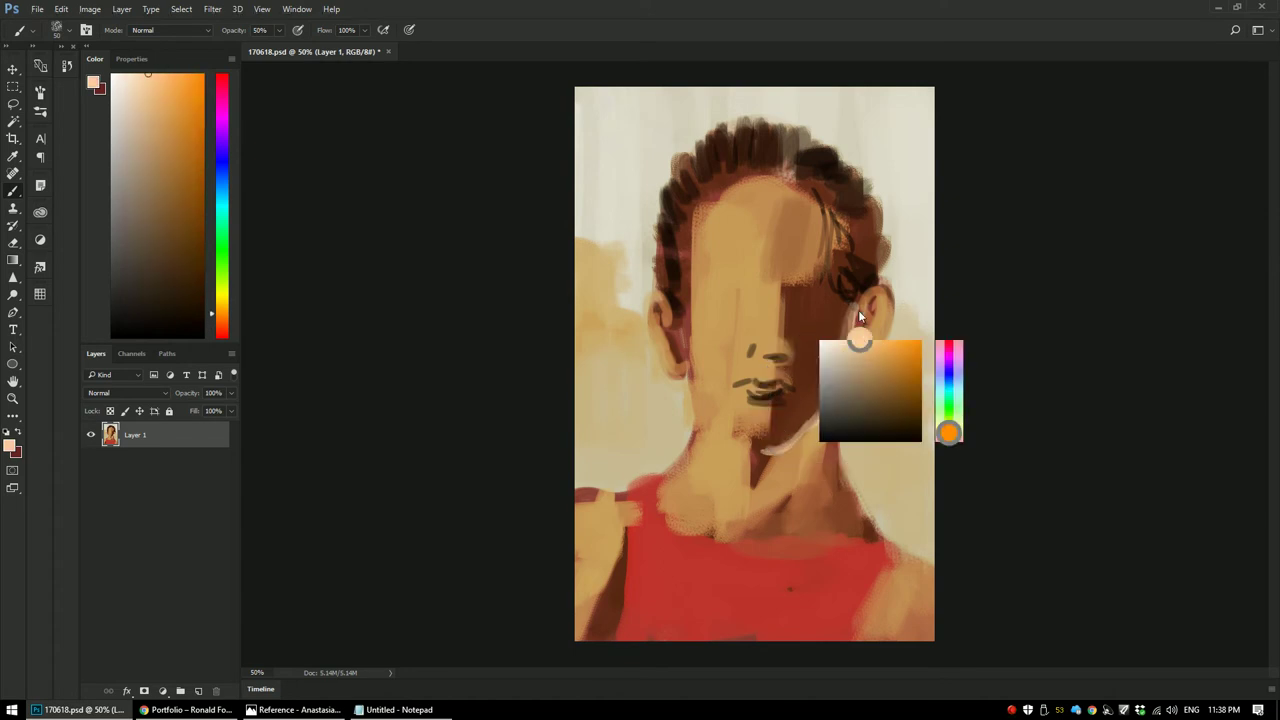
{"action": "right_click", "coordinate": [850, 254], "text": "alt"}
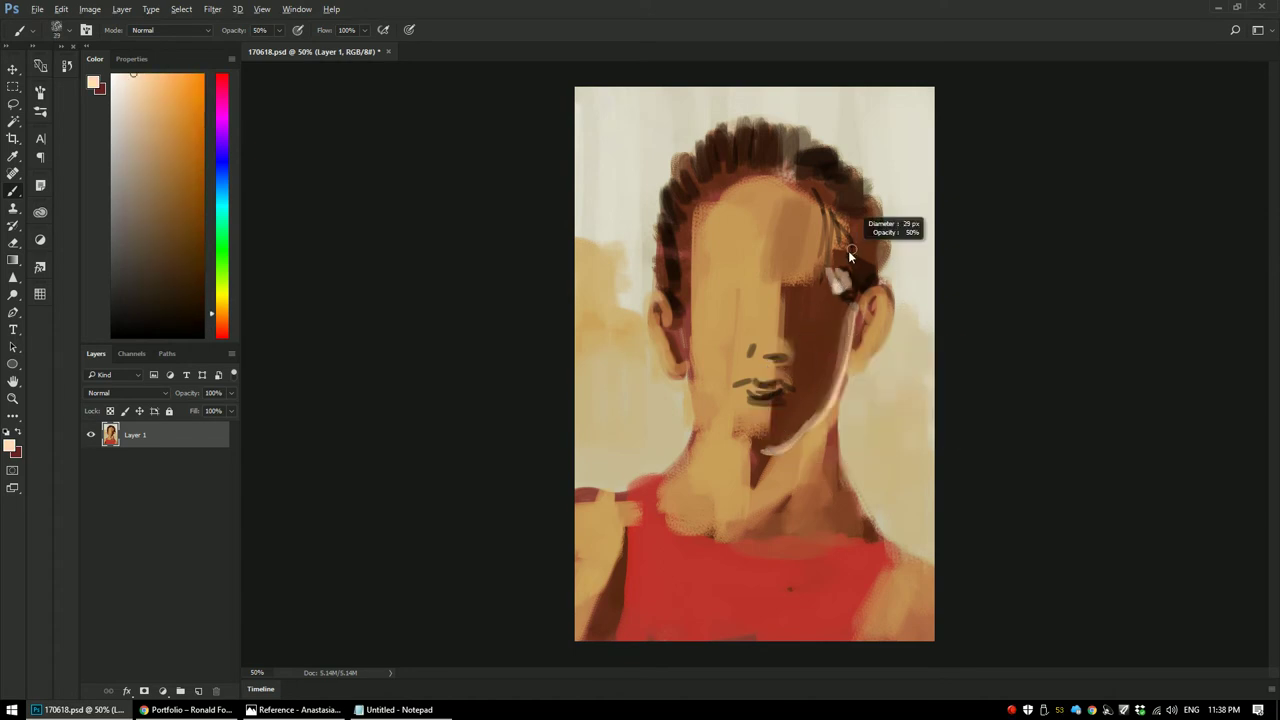
{"action": "right_click", "coordinate": [838, 284], "text": "alt+shift"}
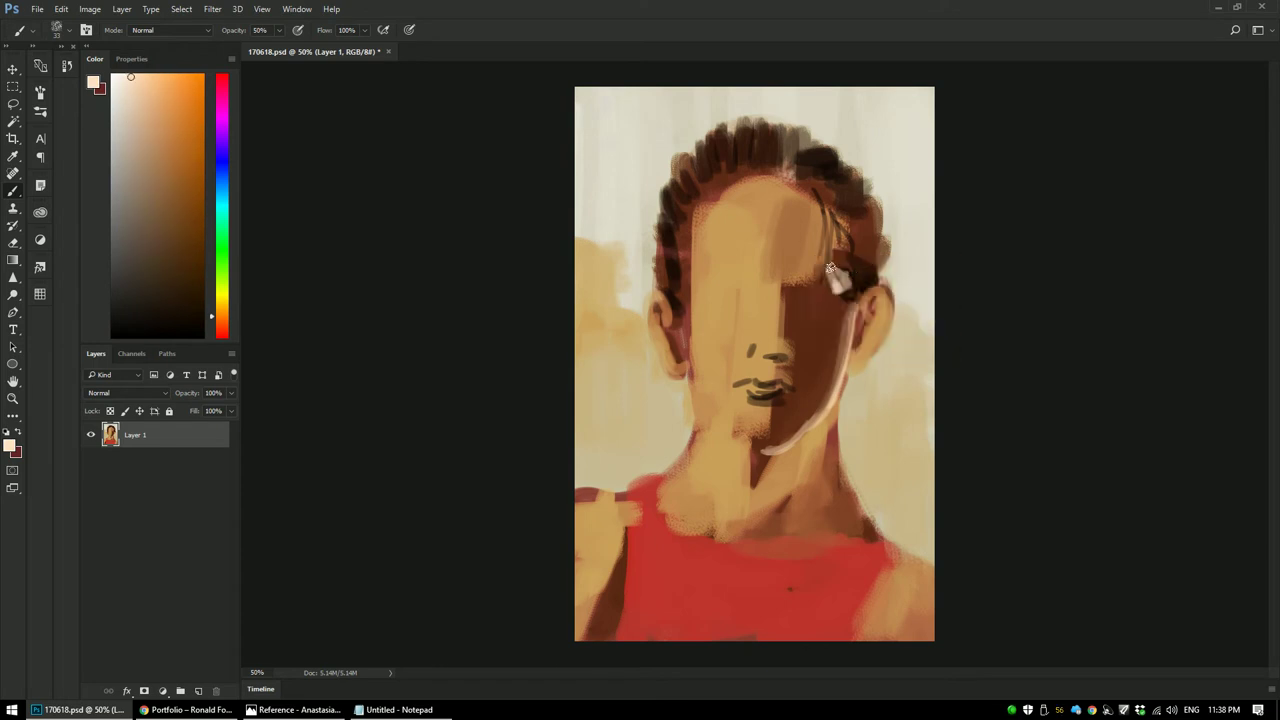
{"action": "mouse_move", "coordinate": [828, 265]}
{"action": "left_mouse_down"}
{"action": "mouse_move", "coordinate": [846, 275]}
{"action": "mouse_move", "coordinate": [850, 250]}
{"action": "mouse_move", "coordinate": [858, 262]}
{"action": "left_mouse_up"}
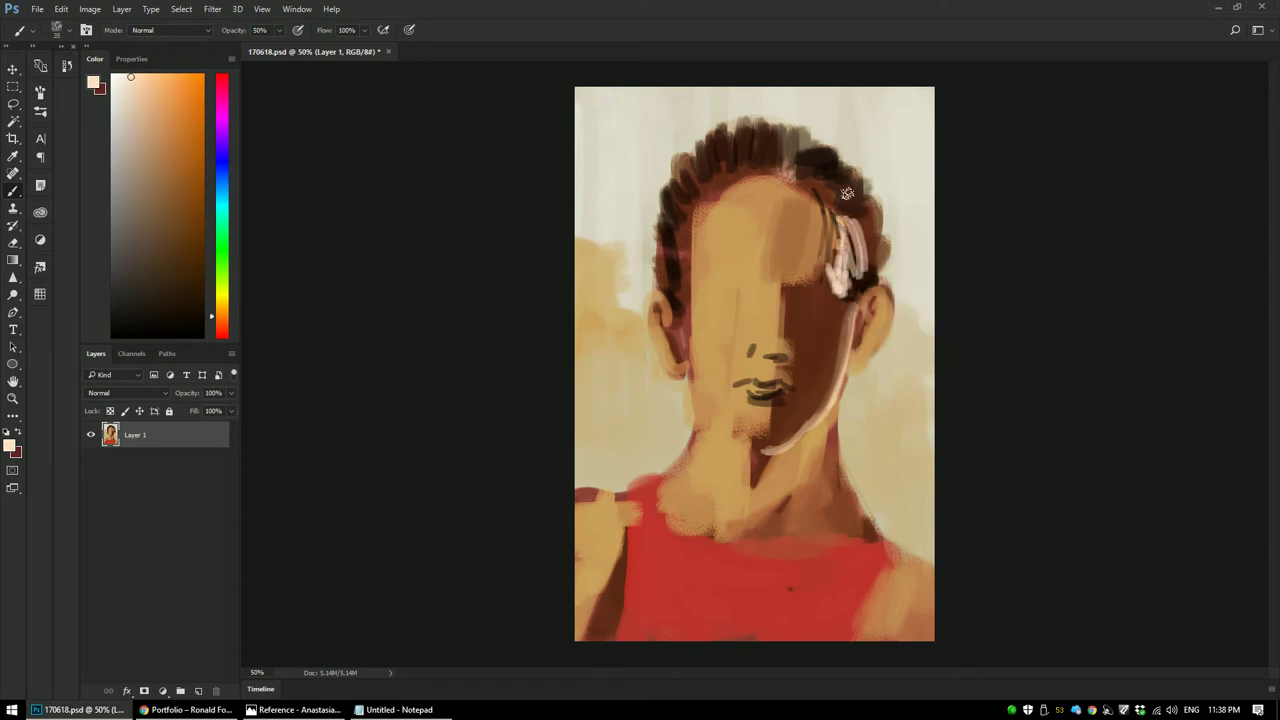
Step: Add pale peach and near-white highlights along the hair's right outer edge and across the crown
{"action": "mouse_move", "coordinate": [864, 205]}
{"action": "left_mouse_down"}
{"action": "mouse_move", "coordinate": [876, 250]}
{"action": "mouse_move", "coordinate": [868, 196]}
{"action": "mouse_move", "coordinate": [832, 172]}
{"action": "left_mouse_up"}
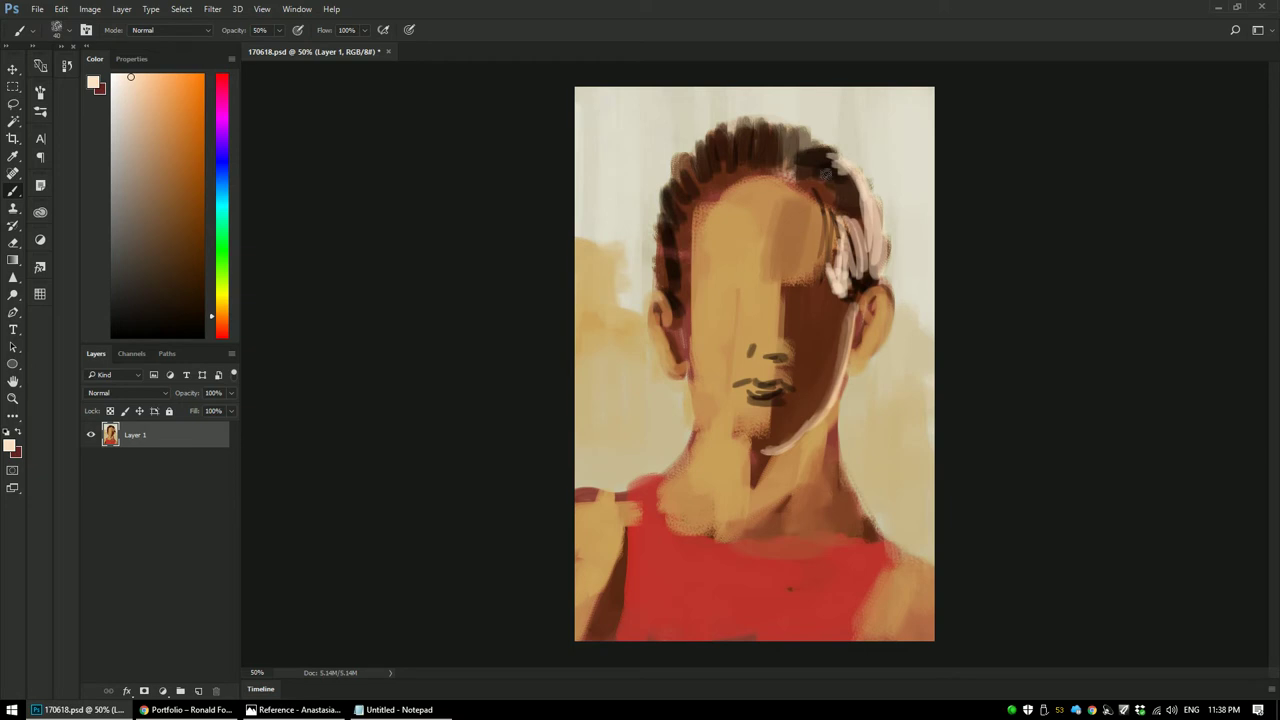
{"action": "left_click_drag", "start_coordinate": [782, 131], "coordinate": [809, 131]}
{"action": "left_click", "coordinate": [800, 127], "text": "alt"}
{"action": "right_click", "coordinate": [820, 165], "text": "alt+shift"}
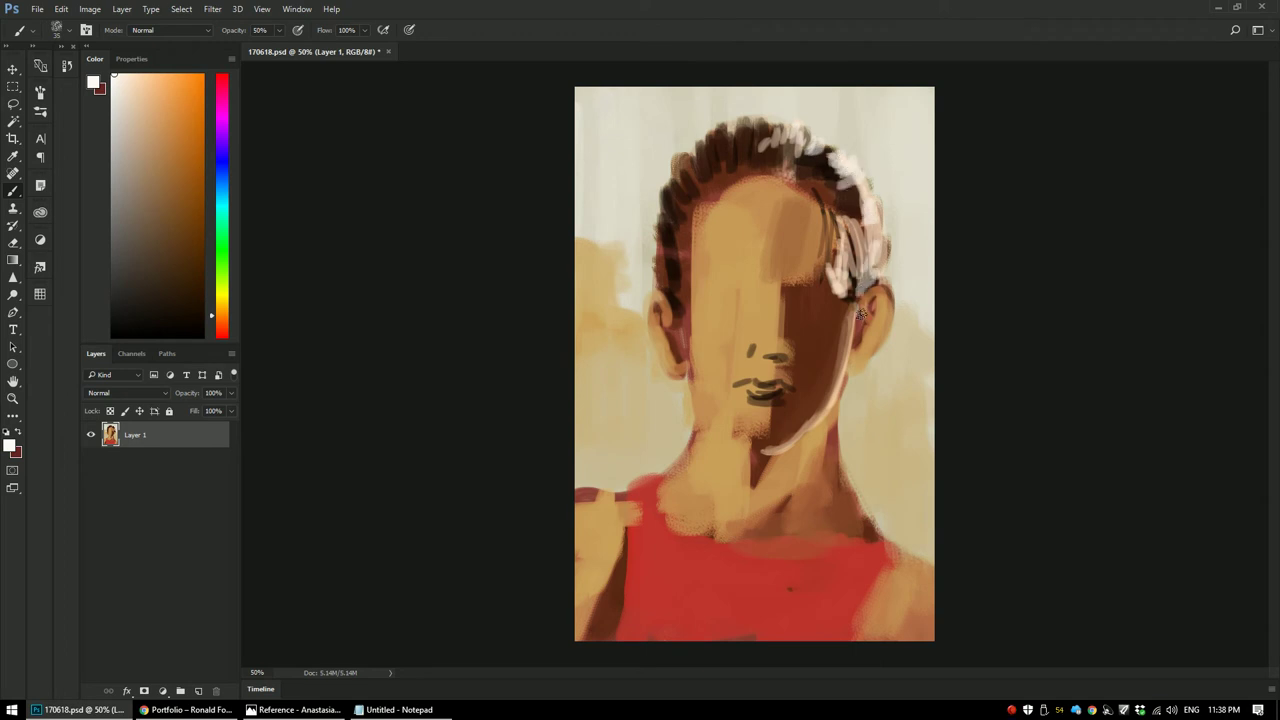
Step: Paint a near-white highlight on the right ear's outer rim and glaze the ear with saturated orange
{"action": "left_click_drag", "start_coordinate": [875, 300], "coordinate": [880, 303]}
{"action": "left_click", "coordinate": [876, 305], "text": "alt"}
{"action": "left_click", "coordinate": [830, 592], "text": "alt"}
{"action": "right_click", "coordinate": [841, 404], "text": "alt+shift"}
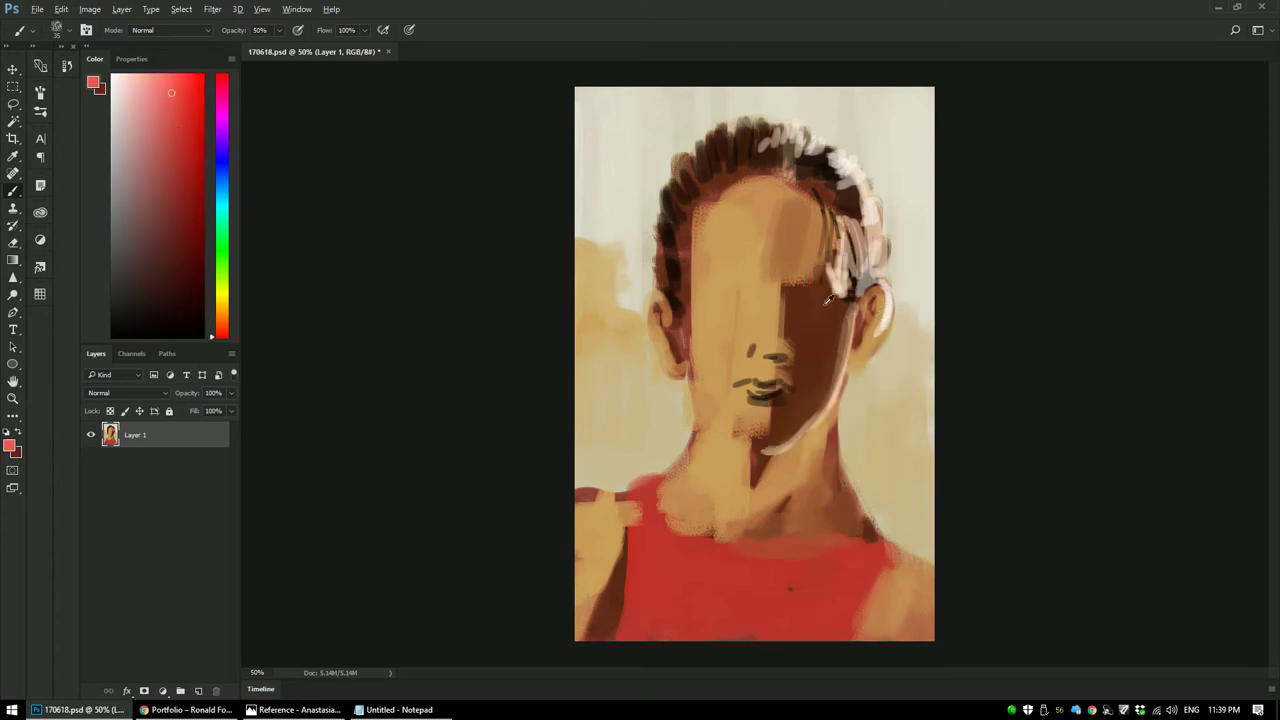
{"action": "left_click", "coordinate": [884, 314], "text": "alt"}
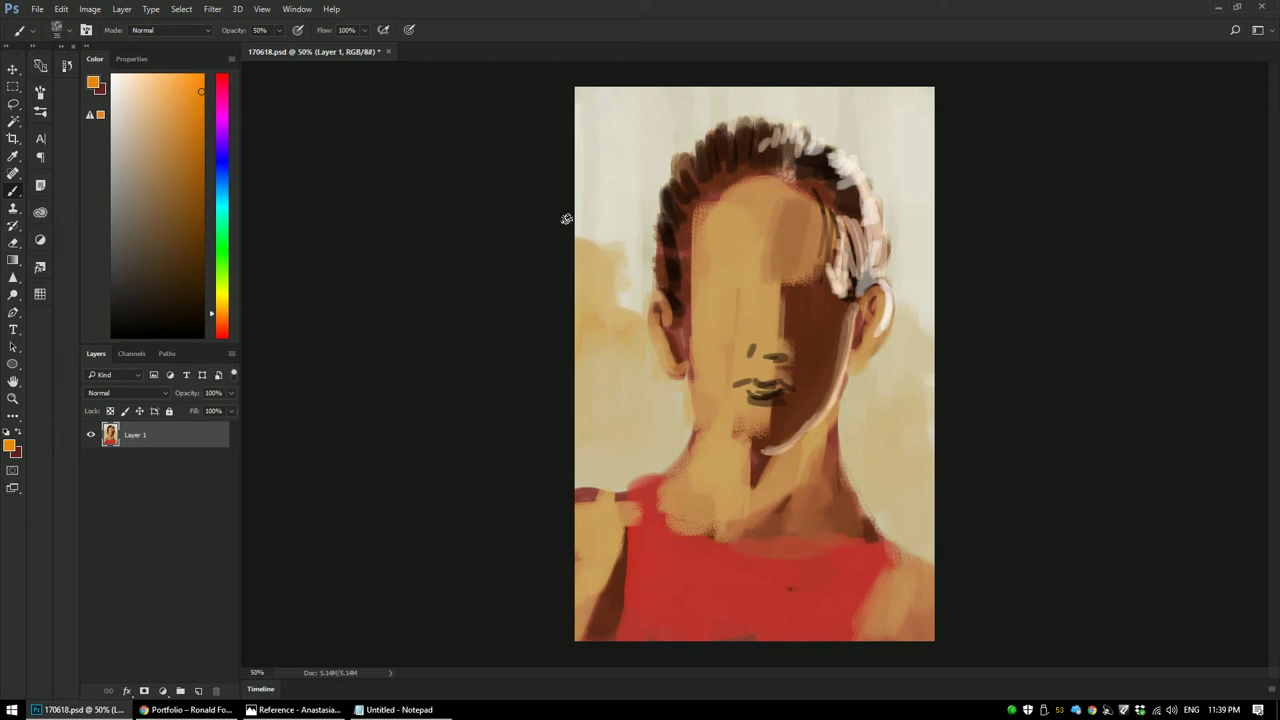
{"action": "left_click", "coordinate": [887, 308], "text": "alt"}
{"action": "left_click", "coordinate": [889, 298], "text": "alt"}
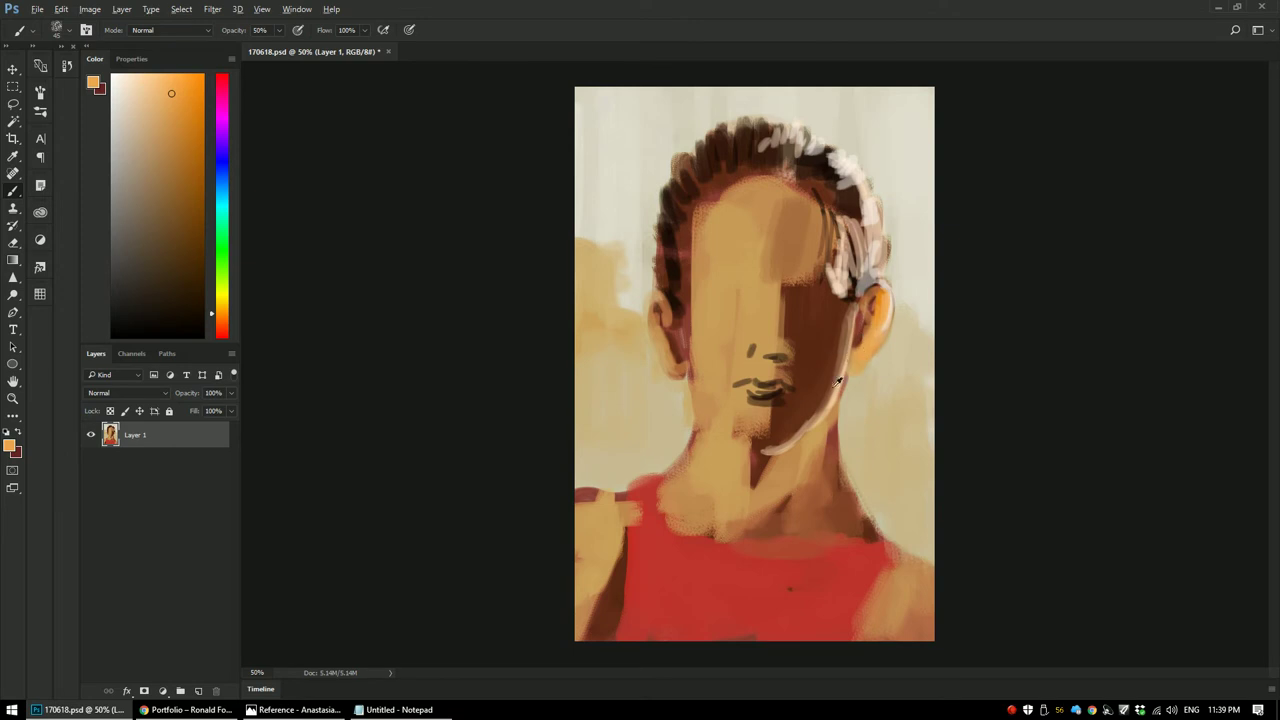
Step: Sample orange-red and darker red-brown tones and paint them into the right ear's lobe and inner shadow
{"action": "left_click", "coordinate": [822, 588], "text": "alt"}
{"action": "left_click", "coordinate": [862, 352], "text": "alt"}
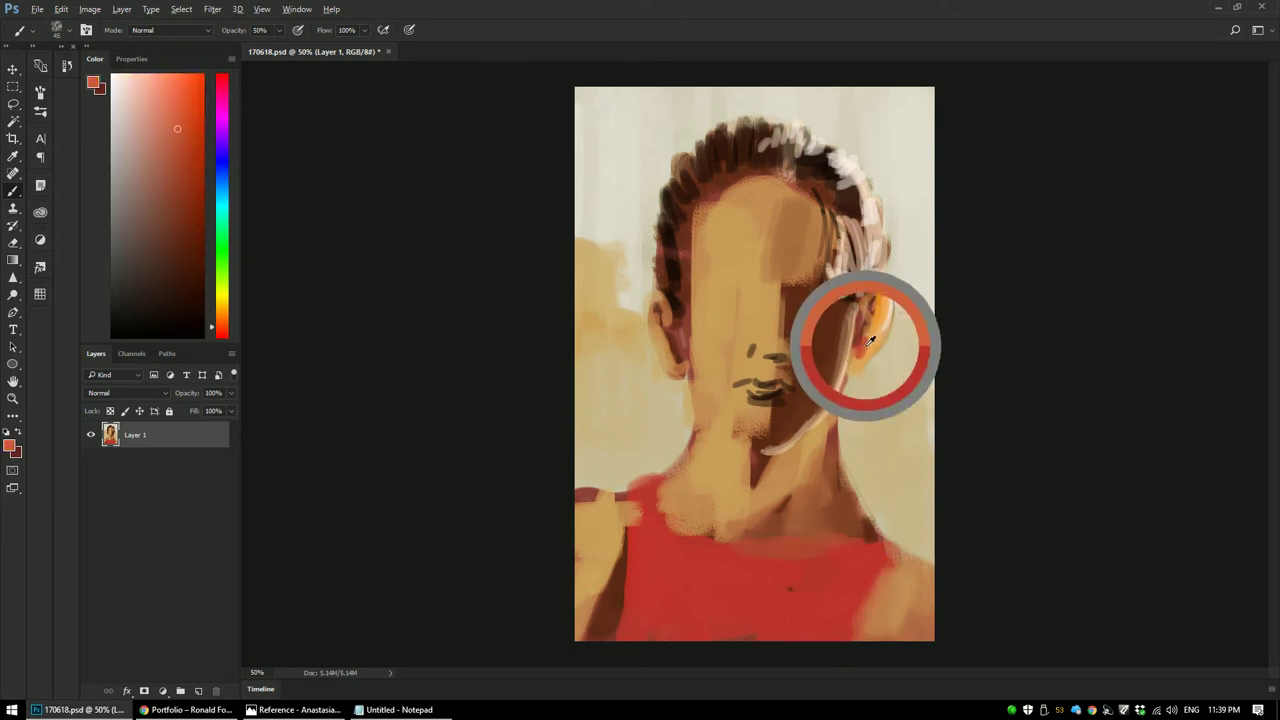
{"action": "left_click", "coordinate": [867, 344], "text": "alt"}
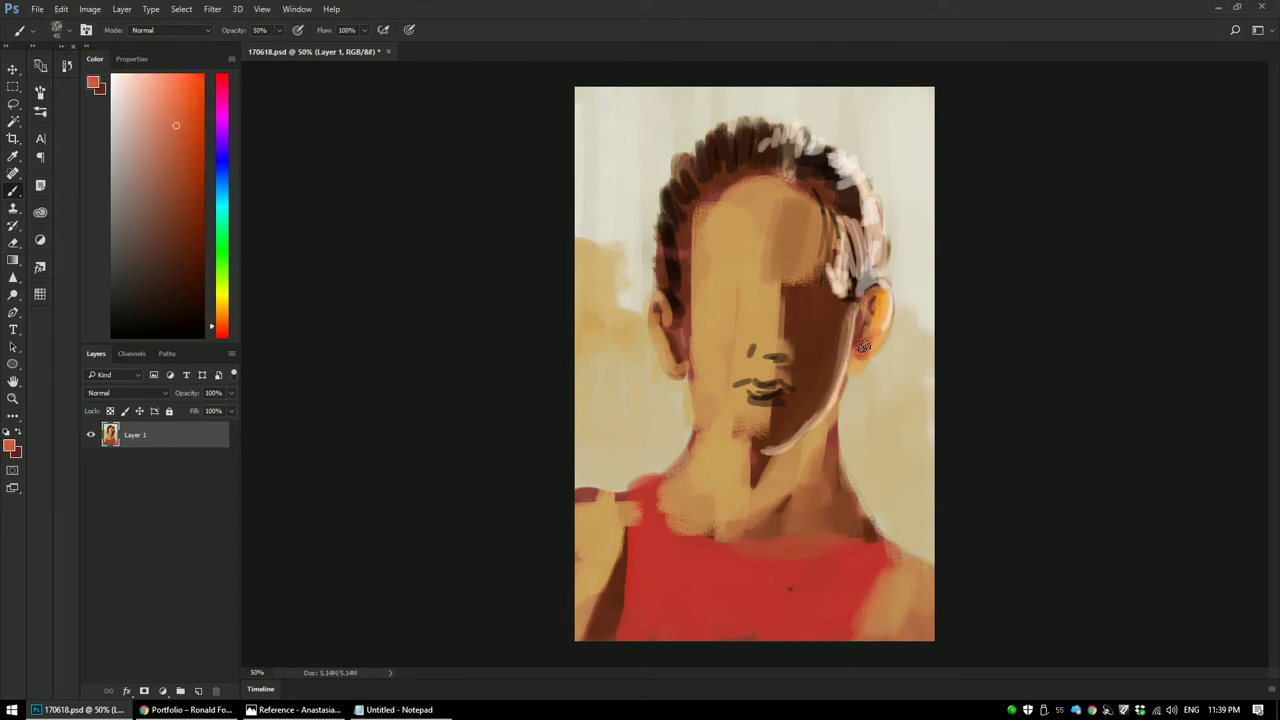
{"action": "left_click", "coordinate": [856, 332], "text": "alt"}
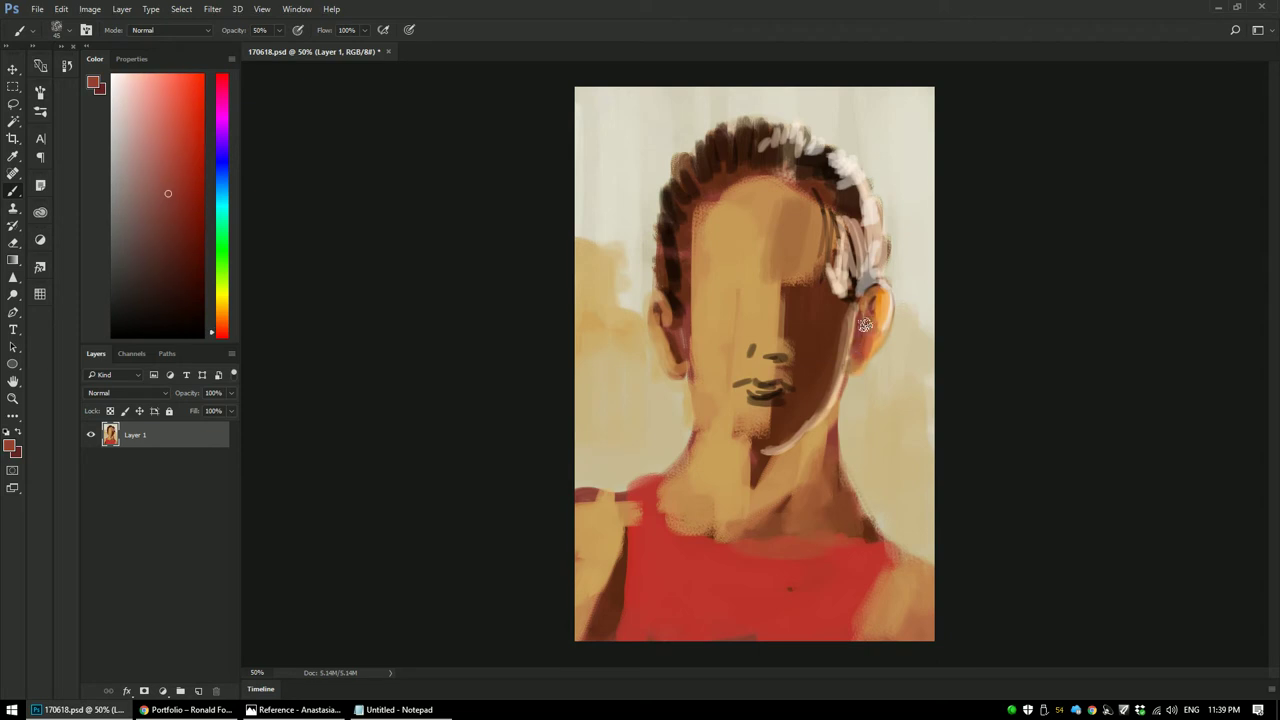
{"action": "left_click", "coordinate": [834, 268], "text": "alt"}
Step: Paint a near-white peach rim light along the right jaw, neck and both shoulders, plus light-direction arrows on either side of the head
{"action": "left_click", "coordinate": [830, 395], "text": "alt"}
{"action": "left_click", "coordinate": [909, 358], "text": "alt"}
{"action": "left_click", "coordinate": [856, 301], "text": "alt+shift"}
{"action": "left_click", "coordinate": [814, 366], "text": "alt"}
{"action": "right_click", "coordinate": [828, 352], "text": "alt+shift"}
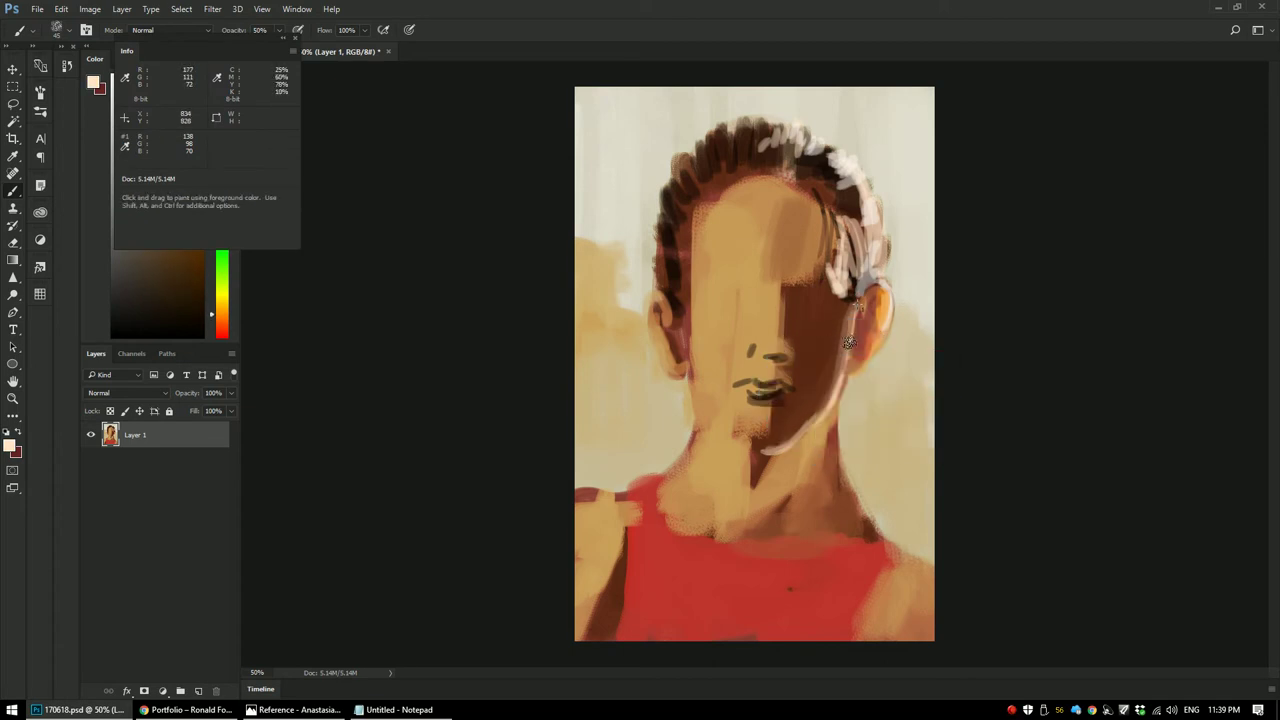
{"action": "left_click_drag", "start_coordinate": [857, 306], "coordinate": [837, 399]}
{"action": "left_click_drag", "start_coordinate": [832, 412], "coordinate": [832, 488]}
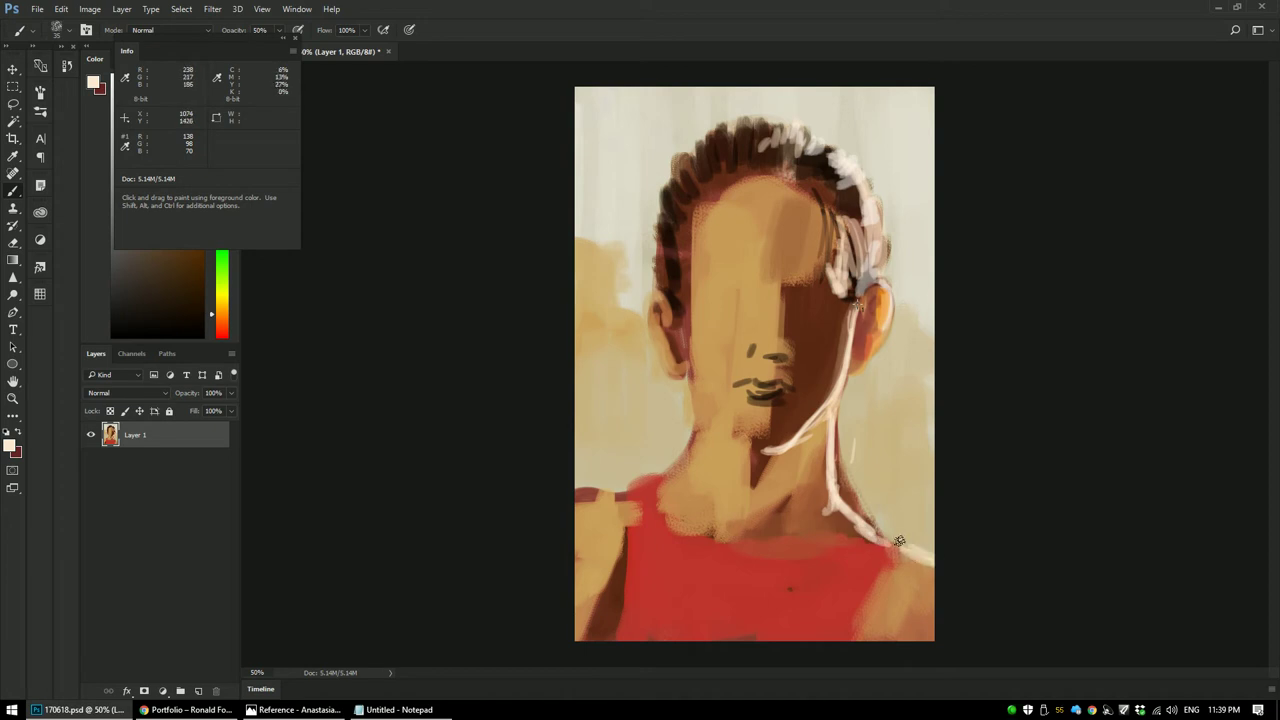
{"action": "left_click_drag", "start_coordinate": [859, 521], "coordinate": [932, 558]}
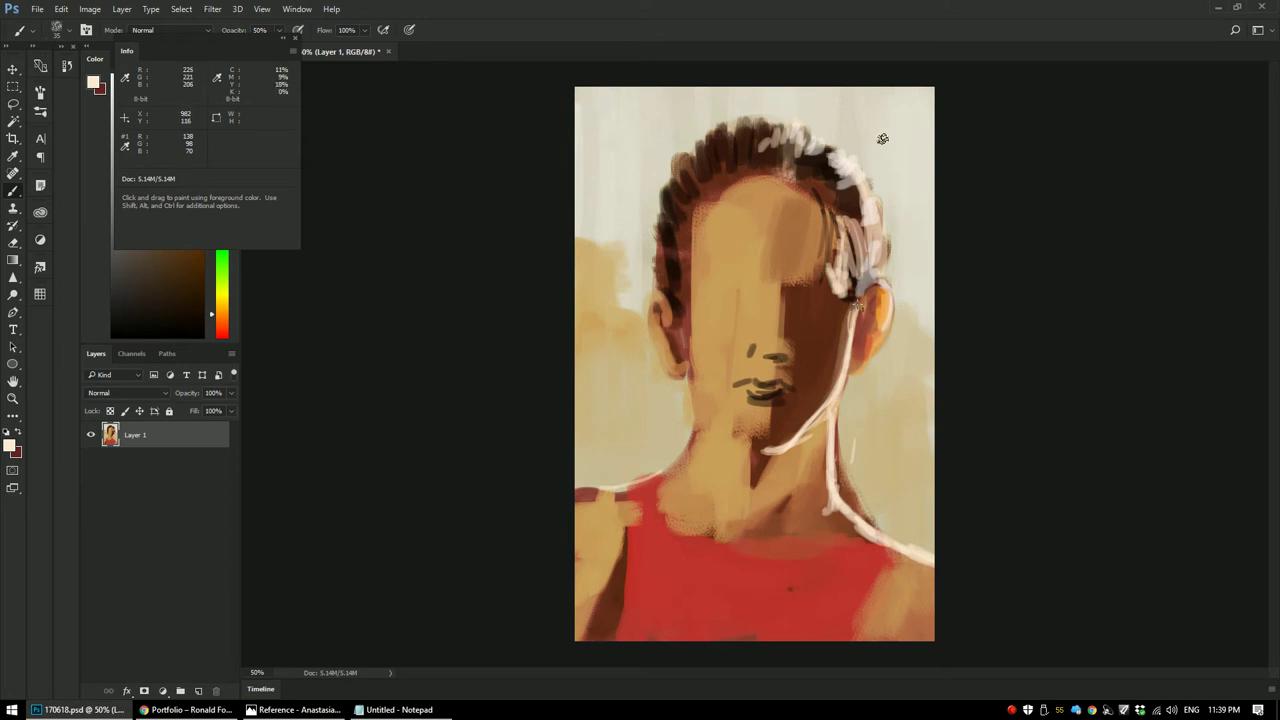
{"action": "left_click_drag", "start_coordinate": [905, 108], "coordinate": [873, 97]}
{"action": "key", "text": "ctrl+z"}
Step: Choose a medium blue as the foreground colour and paint cool reflections into the hair's left side
{"action": "left_click", "coordinate": [10, 448]}
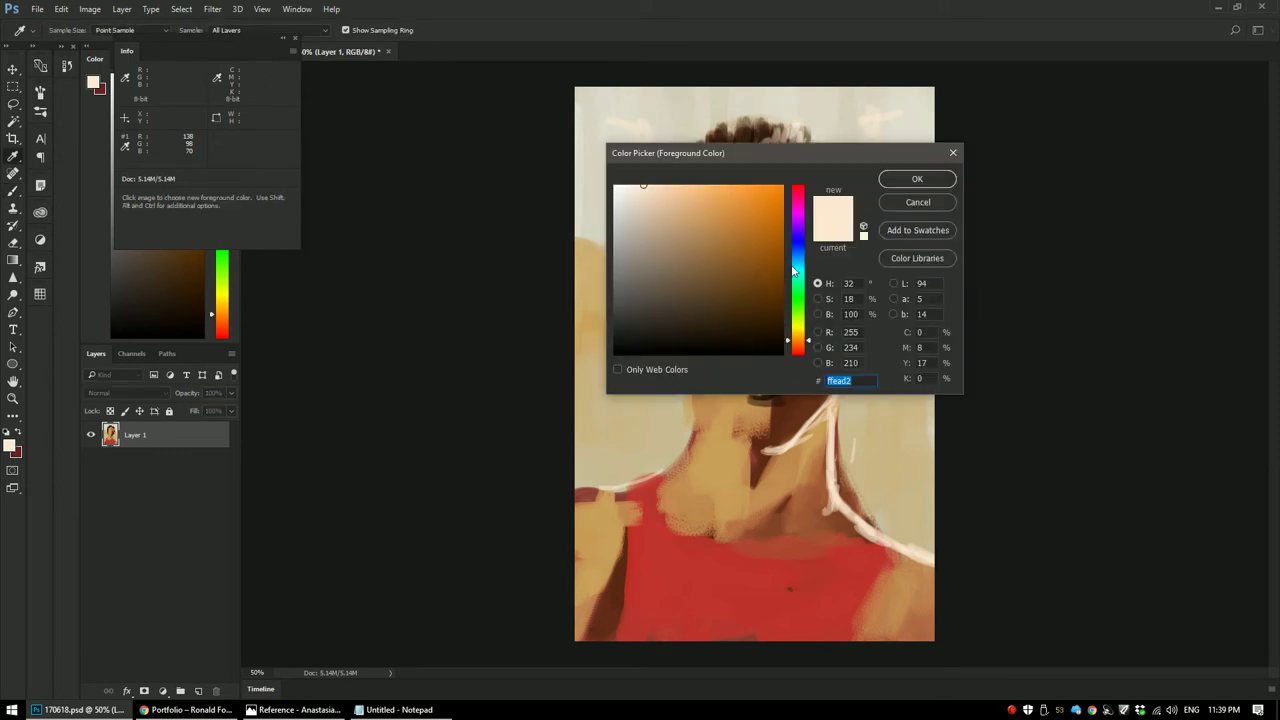
{"action": "left_click_drag", "start_coordinate": [797, 283], "coordinate": [797, 257]}
{"action": "left_click", "coordinate": [715, 258]}
{"action": "left_click", "coordinate": [912, 179]}
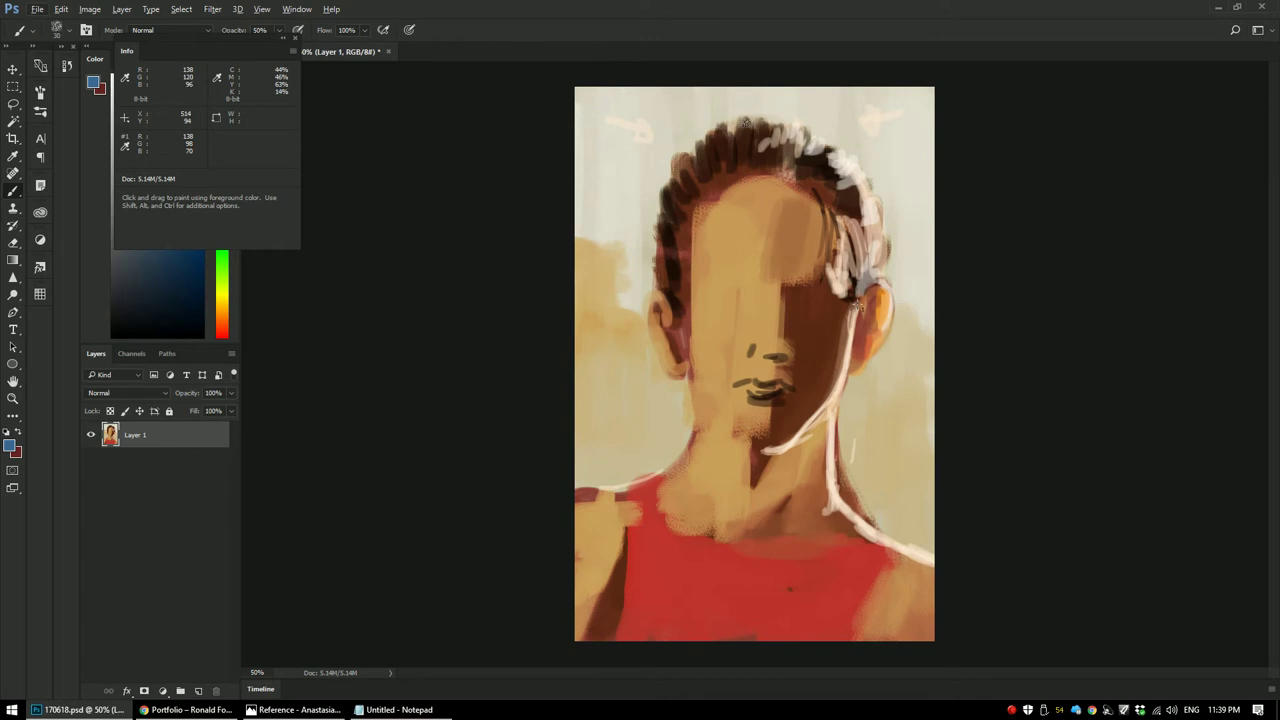
{"action": "left_click_drag", "start_coordinate": [800, 186], "coordinate": [778, 164]}
{"action": "key", "text": "bracketright"}
{"action": "key", "text": "bracketright"}
{"action": "mouse_move", "coordinate": [718, 138]}
{"action": "left_mouse_down"}
{"action": "mouse_move", "coordinate": [702, 165]}
{"action": "mouse_move", "coordinate": [710, 148]}
{"action": "mouse_move", "coordinate": [755, 135]}
{"action": "mouse_move", "coordinate": [689, 163]}
{"action": "mouse_move", "coordinate": [659, 229]}
{"action": "mouse_move", "coordinate": [662, 281]}
{"action": "mouse_move", "coordinate": [660, 248]}
{"action": "mouse_move", "coordinate": [674, 251]}
{"action": "mouse_move", "coordinate": [680, 318]}
{"action": "left_mouse_up"}
Step: Glaze light blue with a larger brush at 10% opacity over the left cheek, jaw, neck and shoulder
{"action": "key", "text": "bracketright"}
{"action": "key", "text": "bracketright"}
{"action": "mouse_move", "coordinate": [687, 270]}
{"action": "left_mouse_down"}
{"action": "mouse_move", "coordinate": [712, 398]}
{"action": "mouse_move", "coordinate": [751, 435]}
{"action": "left_mouse_up"}
{"action": "mouse_move", "coordinate": [695, 319]}
{"action": "left_mouse_down"}
{"action": "mouse_move", "coordinate": [749, 343]}
{"action": "mouse_move", "coordinate": [705, 391]}
{"action": "mouse_move", "coordinate": [759, 343]}
{"action": "mouse_move", "coordinate": [717, 399]}
{"action": "mouse_move", "coordinate": [759, 441]}
{"action": "mouse_move", "coordinate": [685, 459]}
{"action": "mouse_move", "coordinate": [695, 447]}
{"action": "mouse_move", "coordinate": [615, 503]}
{"action": "mouse_move", "coordinate": [692, 446]}
{"action": "mouse_move", "coordinate": [659, 489]}
{"action": "mouse_move", "coordinate": [581, 511]}
{"action": "mouse_move", "coordinate": [668, 485]}
{"action": "mouse_move", "coordinate": [692, 452]}
{"action": "mouse_move", "coordinate": [576, 536]}
{"action": "mouse_move", "coordinate": [680, 456]}
{"action": "mouse_move", "coordinate": [571, 514]}
{"action": "left_mouse_up"}
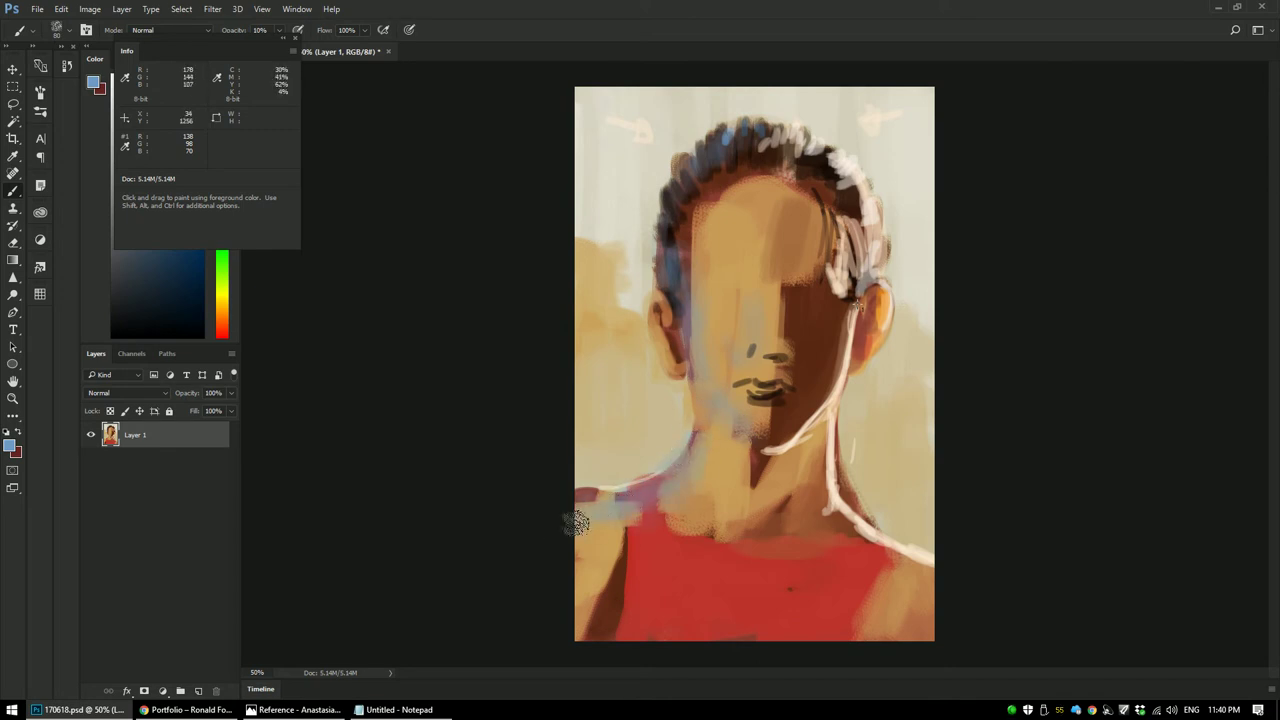
Step: Sample dark brown and paint both eyebrows and the left eye-socket shadow at 80% opacity
{"action": "left_click", "coordinate": [812, 320], "text": "alt"}
{"action": "key", "text": "0"}
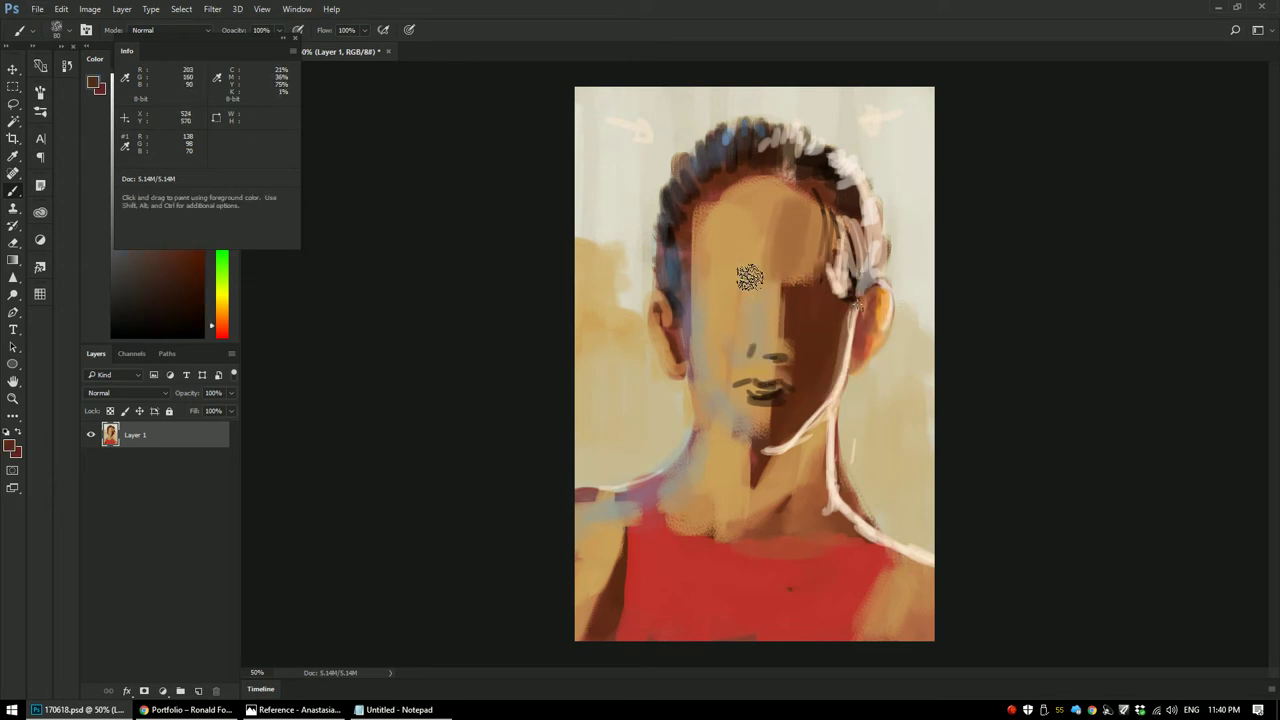
{"action": "left_click", "coordinate": [810, 280], "text": "alt"}
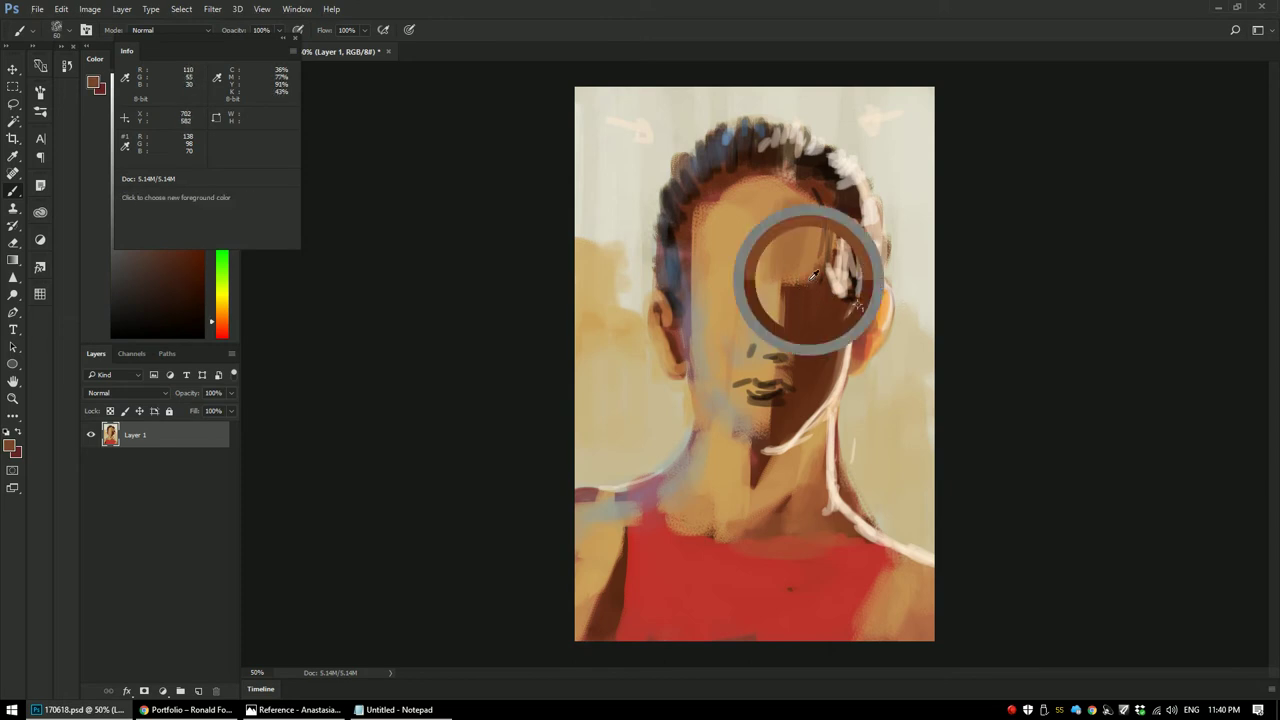
{"action": "key", "text": "8"}
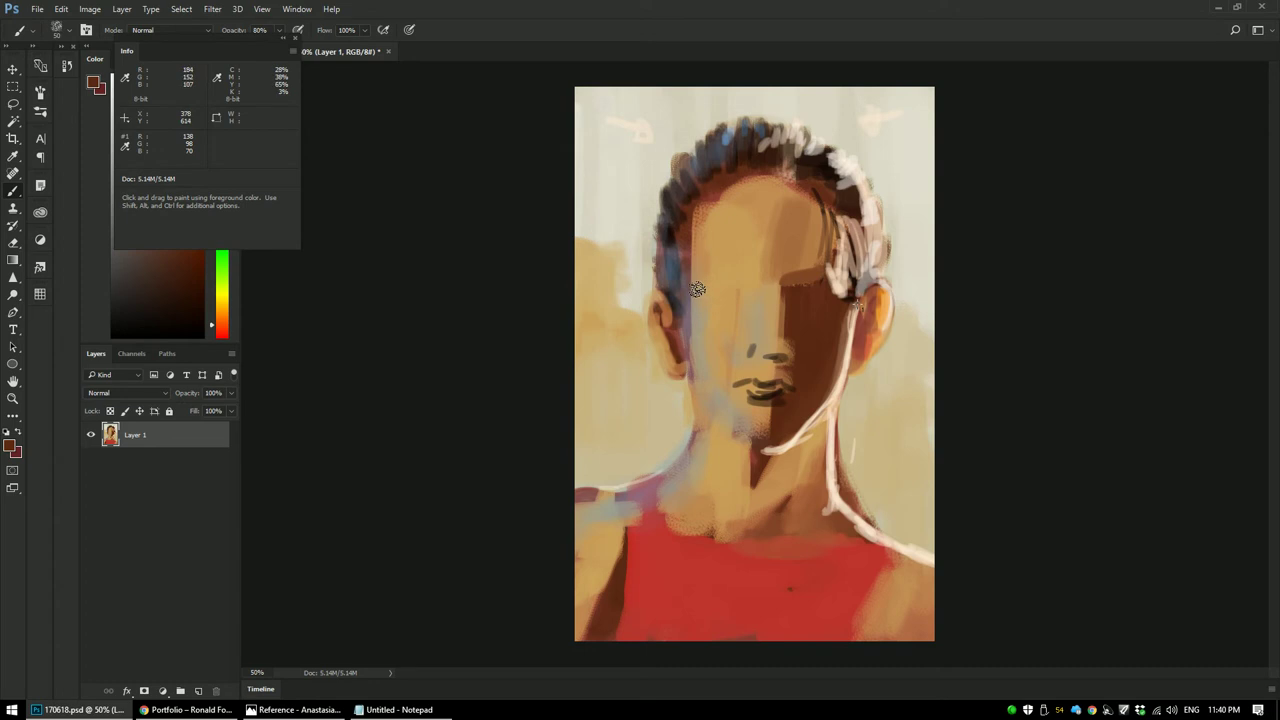
{"action": "mouse_move", "coordinate": [715, 289]}
{"action": "left_mouse_down"}
{"action": "mouse_move", "coordinate": [695, 298]}
{"action": "mouse_move", "coordinate": [723, 302]}
{"action": "mouse_move", "coordinate": [740, 271]}
{"action": "mouse_move", "coordinate": [697, 271]}
{"action": "left_mouse_up"}
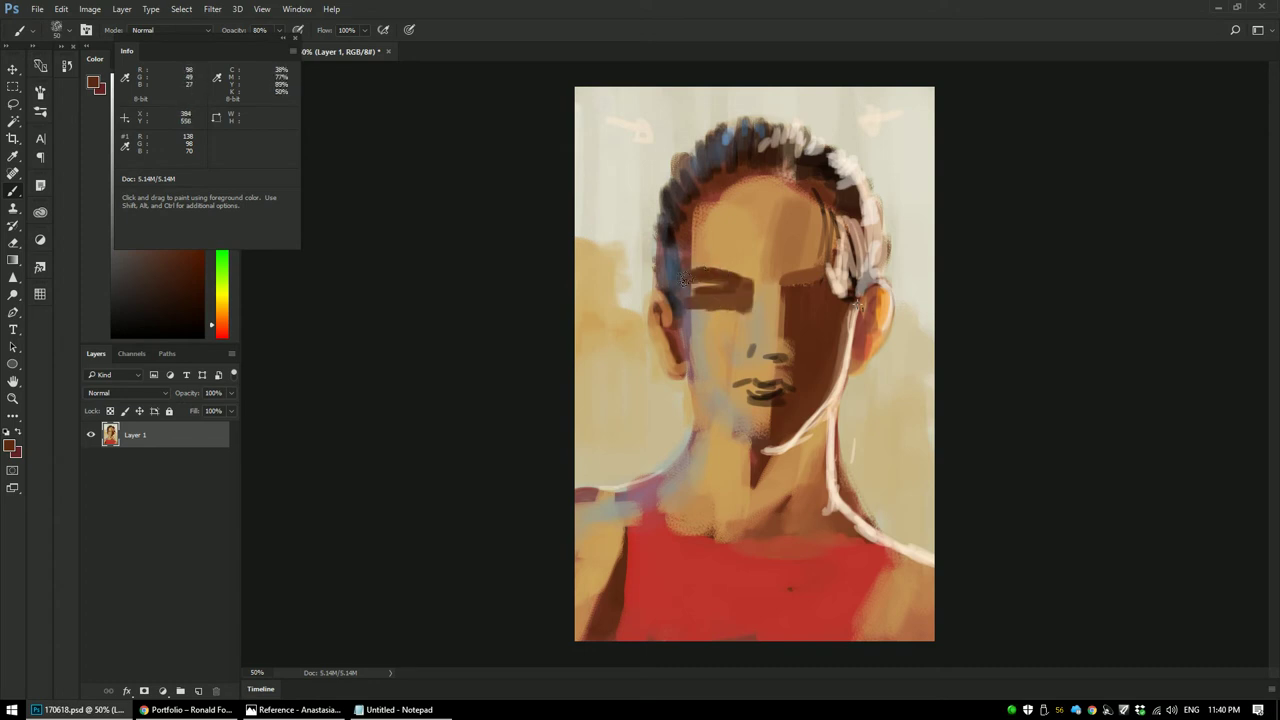
{"action": "left_click_drag", "start_coordinate": [787, 280], "coordinate": [832, 272]}
Step: Shade the nose tip and underside with sampled brown and skin tones at 60% opacity
{"action": "left_click", "coordinate": [780, 341], "text": "alt"}
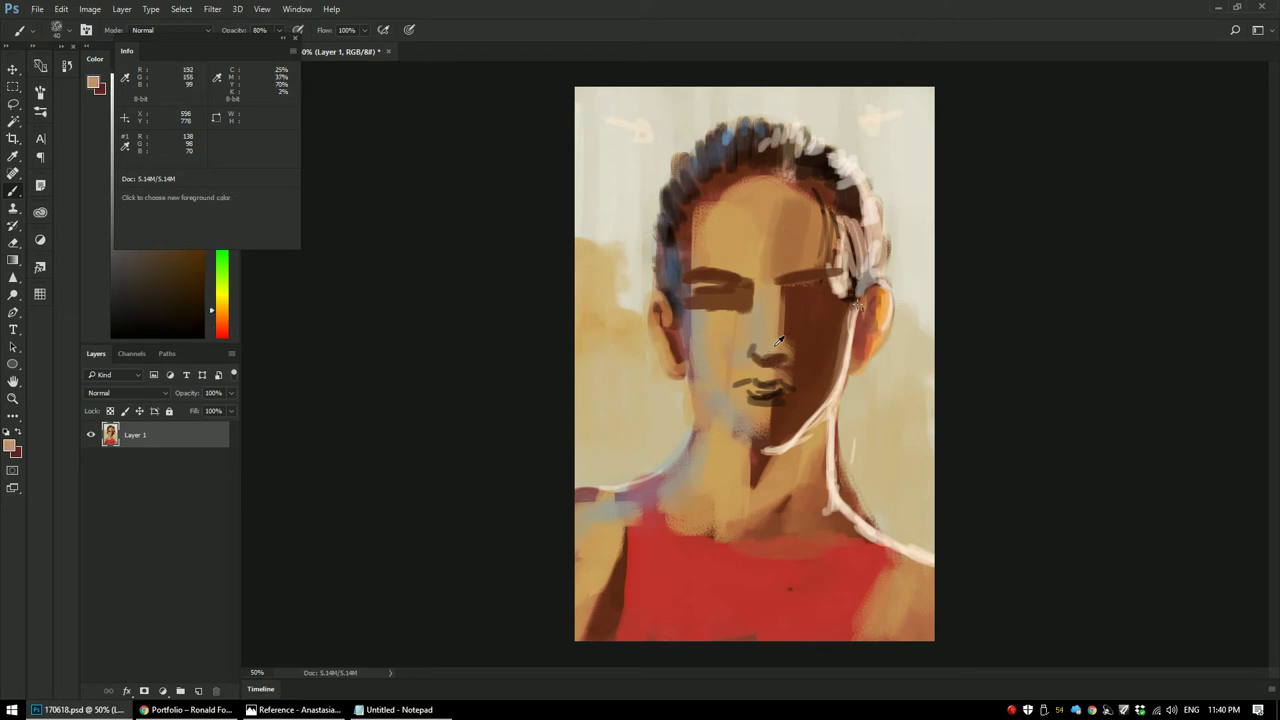
{"action": "left_click", "coordinate": [789, 334], "text": "alt"}
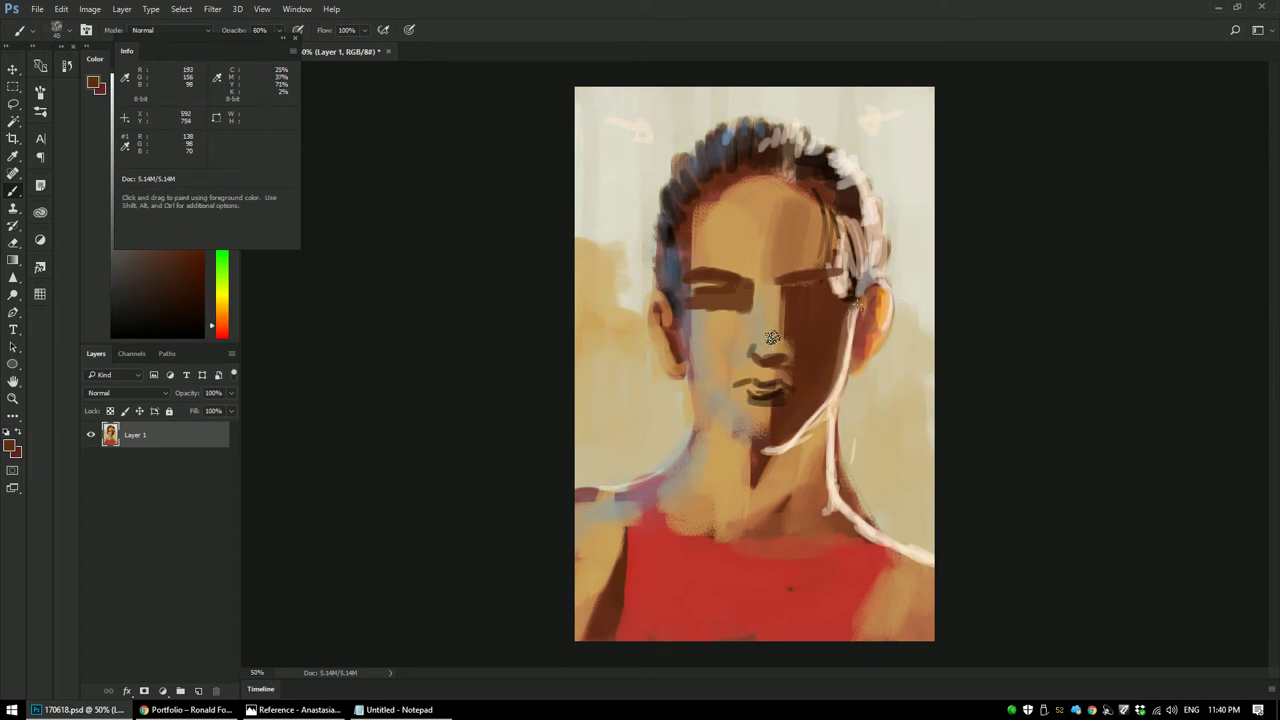
{"action": "left_click", "coordinate": [770, 340], "text": "alt"}
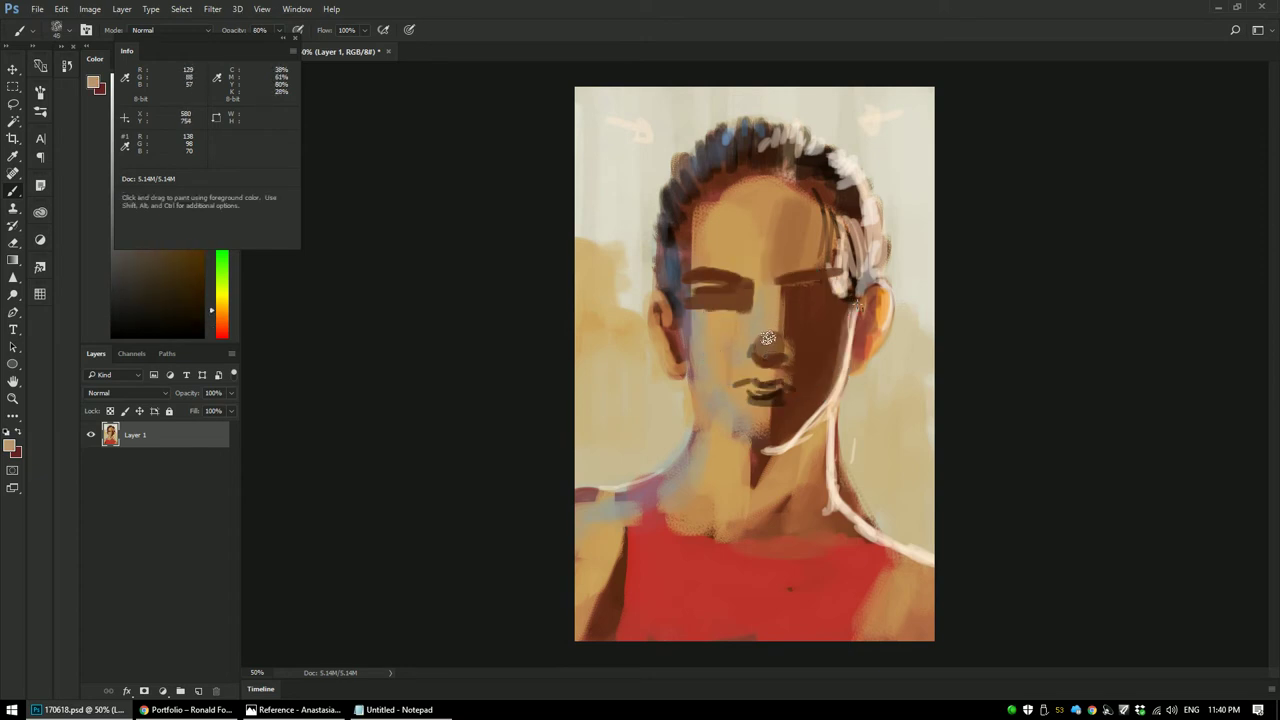
Step: Mix a warm reddish tan from the shirt and skin colours and glaze it over the nose bridge and forehead
{"action": "left_click", "coordinate": [845, 548], "text": "alt"}
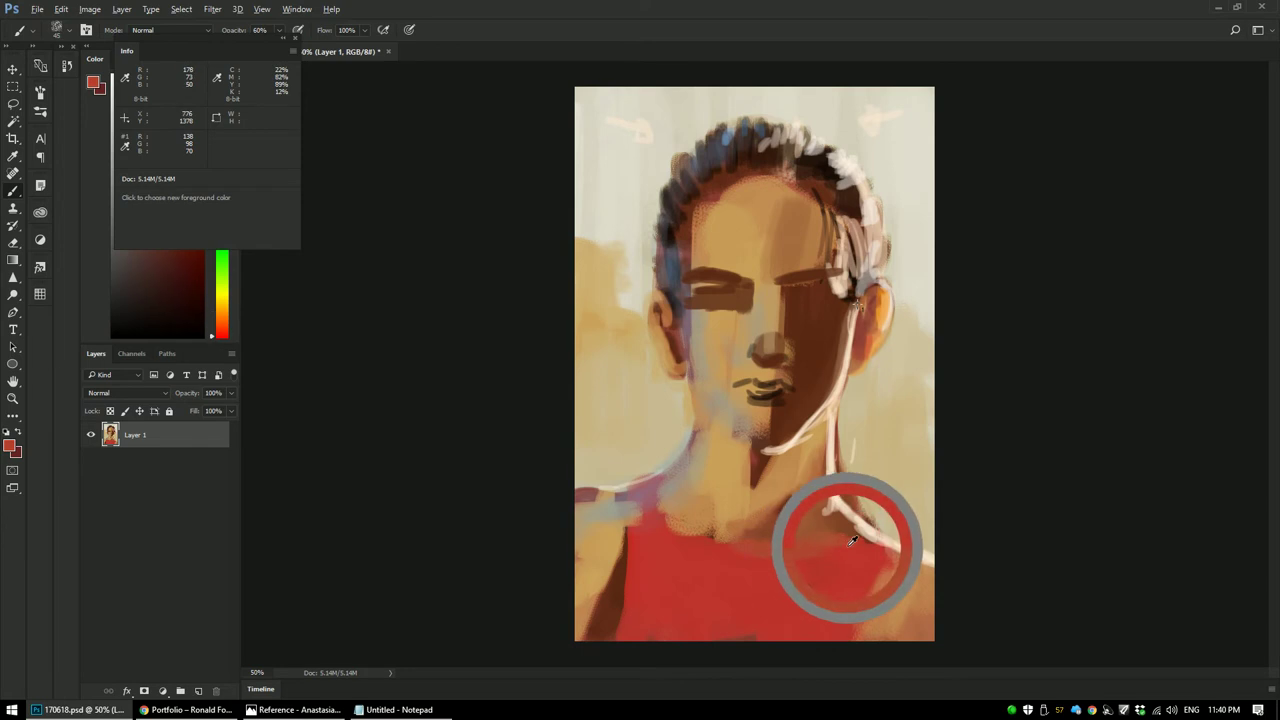
{"action": "left_click", "coordinate": [780, 295], "text": "alt"}
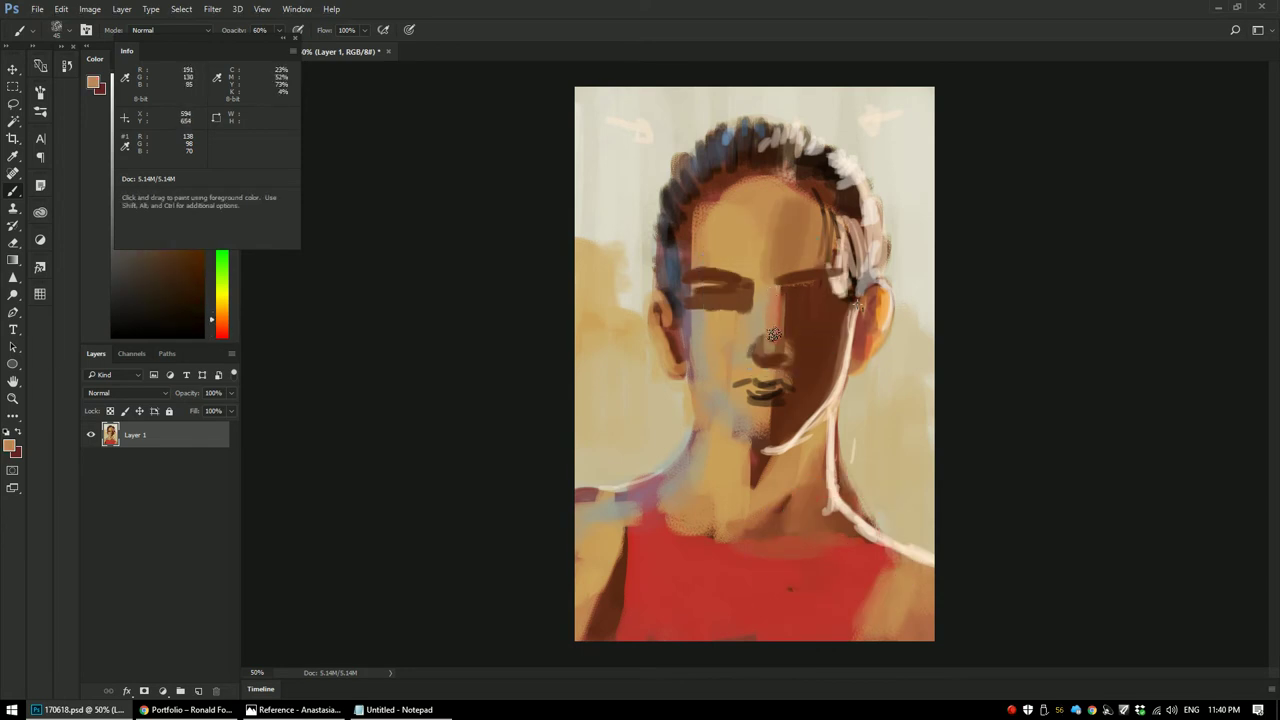
{"action": "left_click", "coordinate": [771, 292], "text": "alt"}
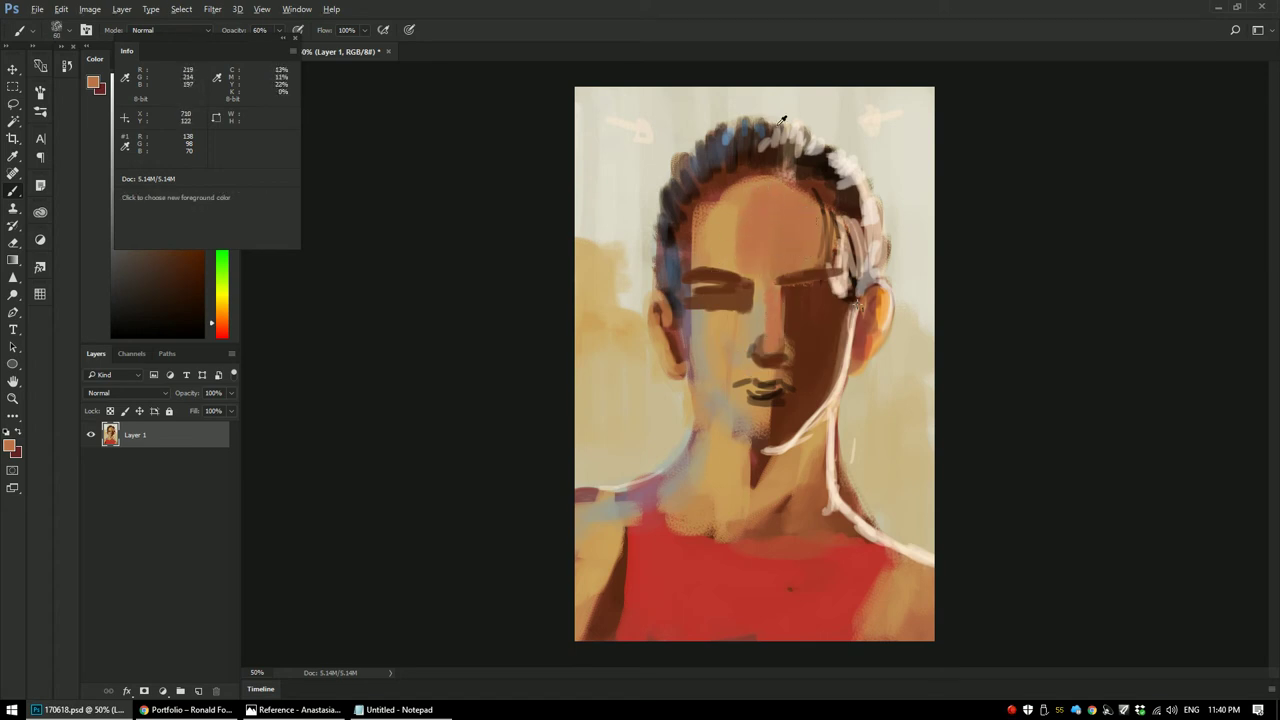
Step: Sample dark brown and paint thin hair strands along the hairline and down over the right temple
{"action": "left_click", "coordinate": [705, 182], "text": "alt"}
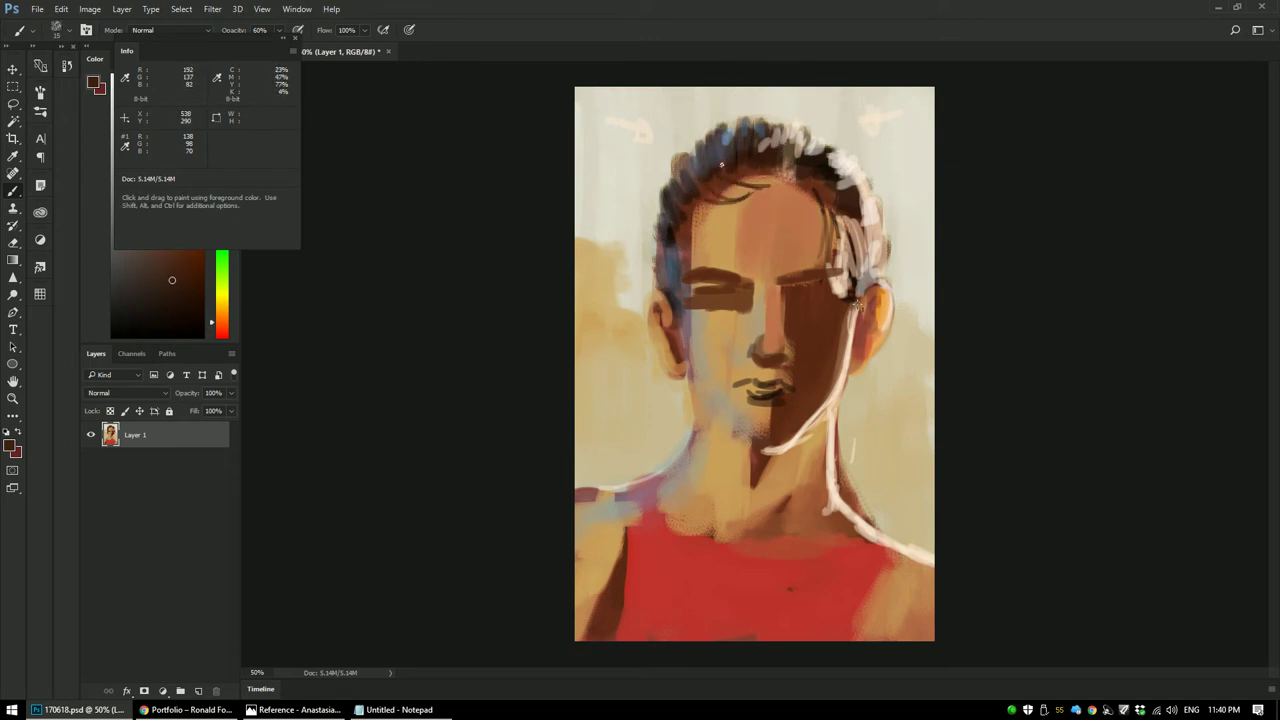
{"action": "mouse_move", "coordinate": [718, 182]}
{"action": "left_mouse_down"}
{"action": "mouse_move", "coordinate": [813, 190]}
{"action": "mouse_move", "coordinate": [832, 255]}
{"action": "left_mouse_up"}
{"action": "key", "text": "bracketleft"}
{"action": "key", "text": "bracketleft"}
{"action": "left_click_drag", "start_coordinate": [826, 208], "coordinate": [852, 338]}
{"action": "left_click_drag", "start_coordinate": [852, 226], "coordinate": [857, 304]}
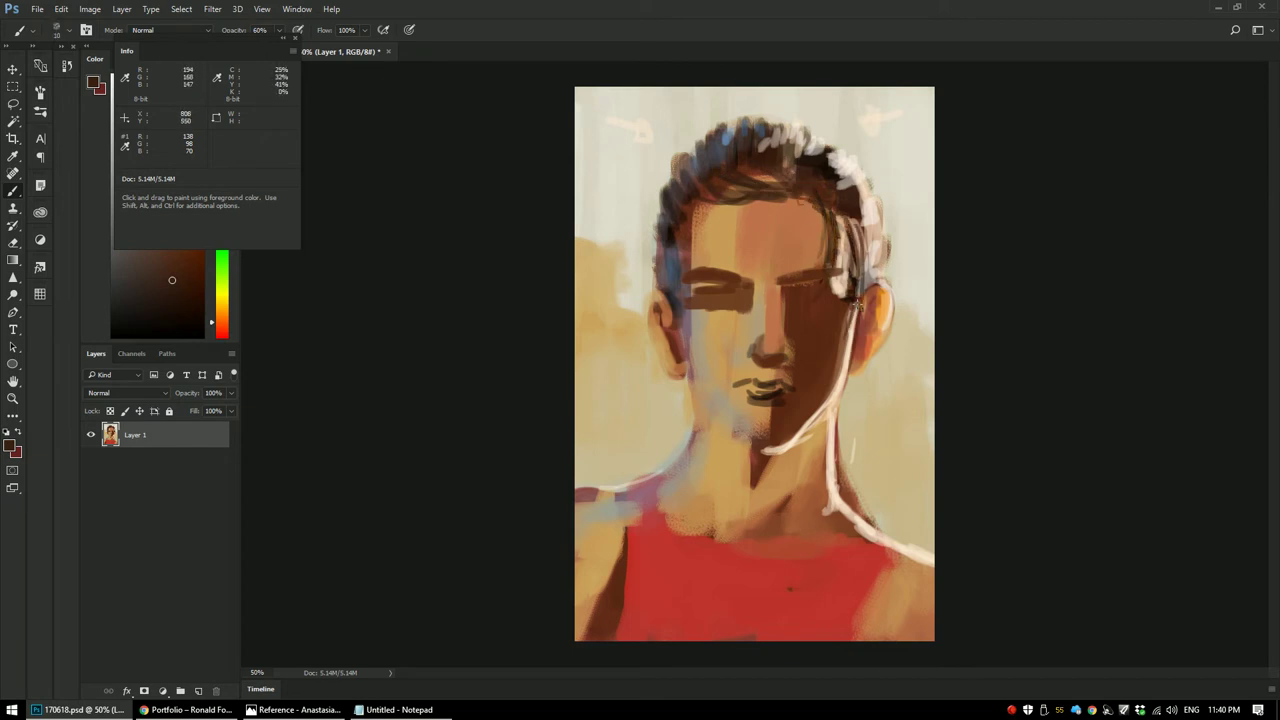
Step: Clean up the hair's outer silhouette on both sides and the crown with sampled pale grey background colour at 100% opacity
{"action": "left_click", "coordinate": [652, 261], "text": "alt"}
{"action": "left_click", "coordinate": [651, 252], "text": "alt"}
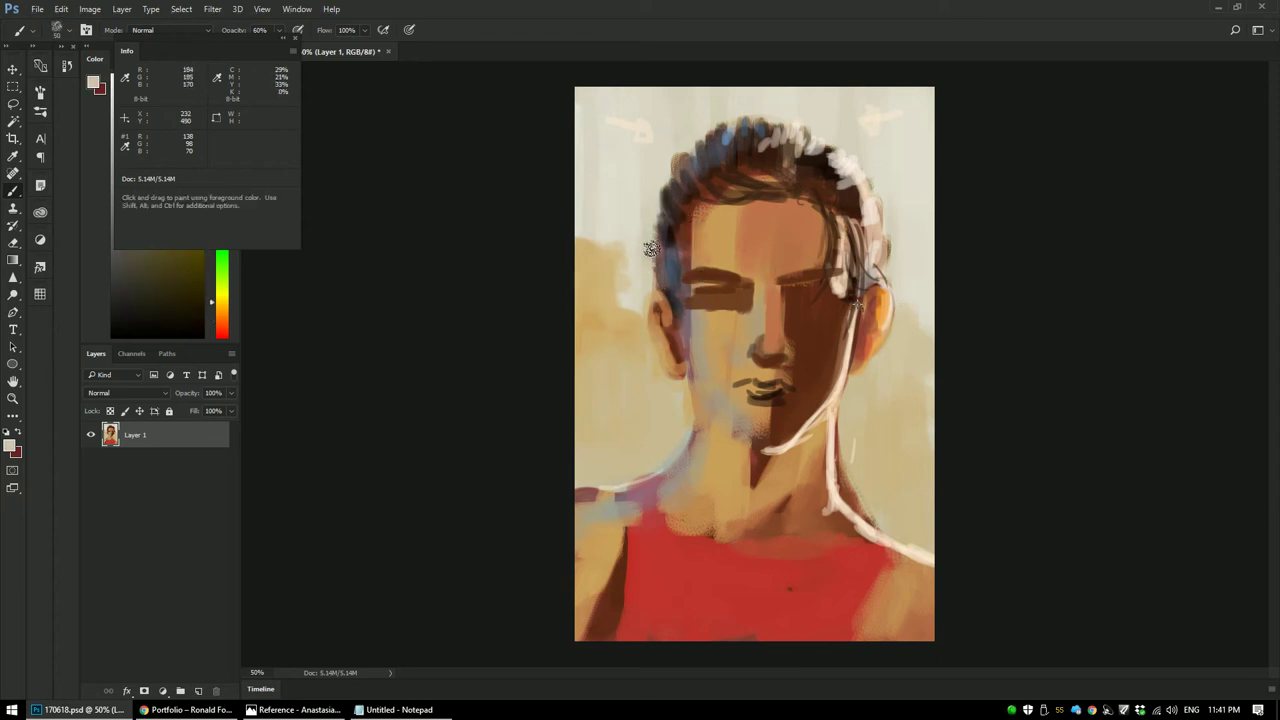
{"action": "key", "text": "0"}
{"action": "left_click", "coordinate": [658, 215], "text": "alt"}
{"action": "left_click_drag", "start_coordinate": [660, 175], "coordinate": [654, 236]}
{"action": "left_click_drag", "start_coordinate": [662, 166], "coordinate": [654, 240]}
{"action": "left_click_drag", "start_coordinate": [668, 172], "coordinate": [742, 112]}
{"action": "left_click", "coordinate": [710, 117], "text": "alt"}
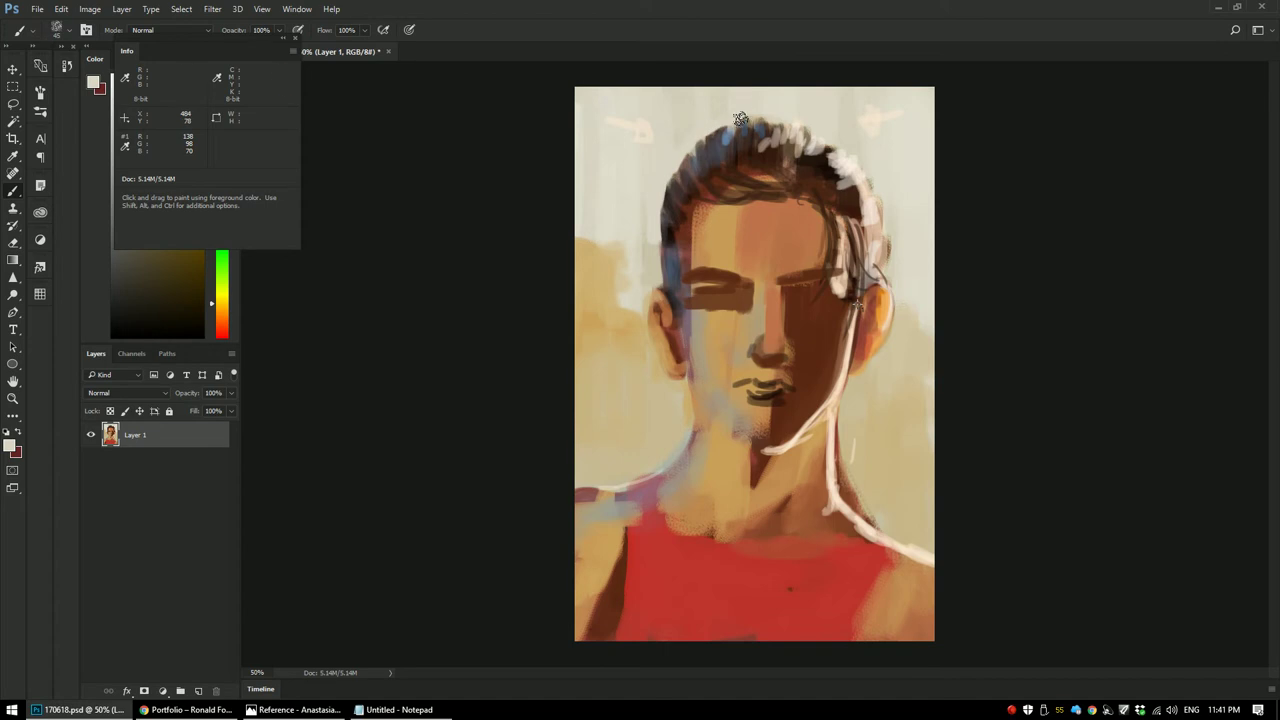
{"action": "left_click", "coordinate": [889, 196], "text": "alt"}
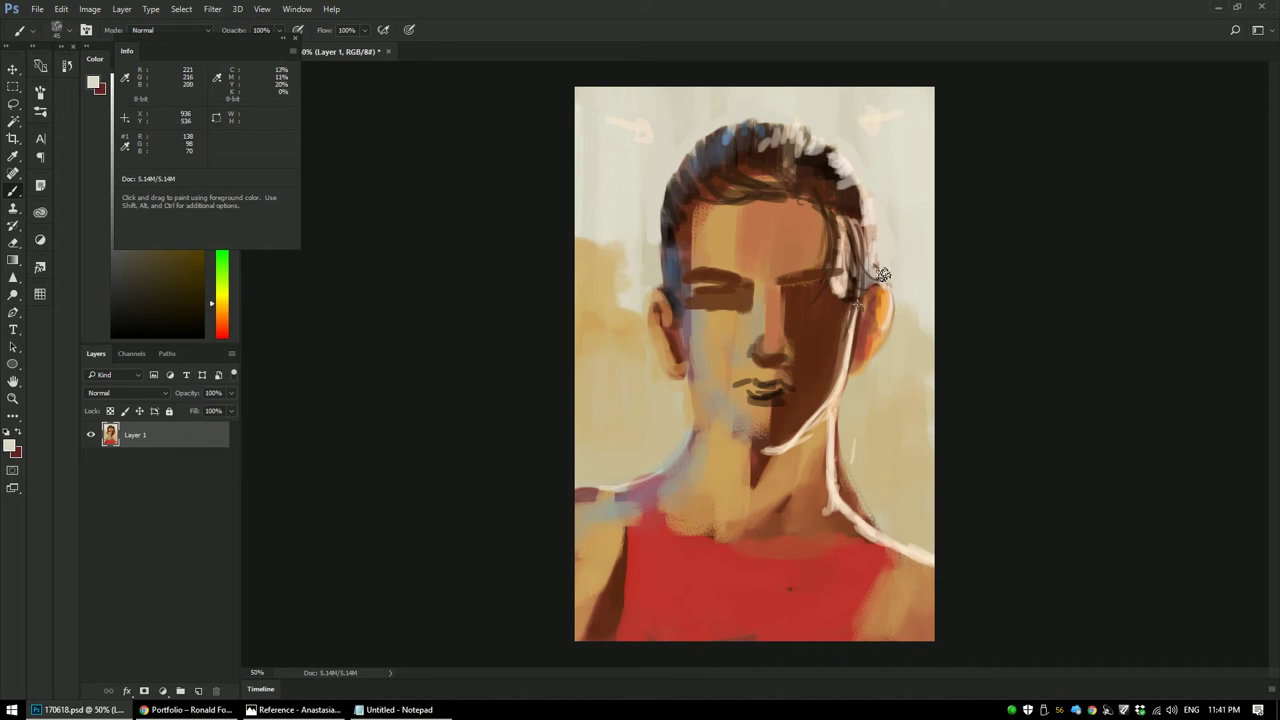
Step: Trim the left ear's outer edge with beige tones sampled from the neighbouring background
{"action": "left_click", "coordinate": [620, 340], "text": "alt"}
{"action": "left_click", "coordinate": [630, 365], "text": "alt"}
{"action": "left_click", "coordinate": [650, 358], "text": "alt"}
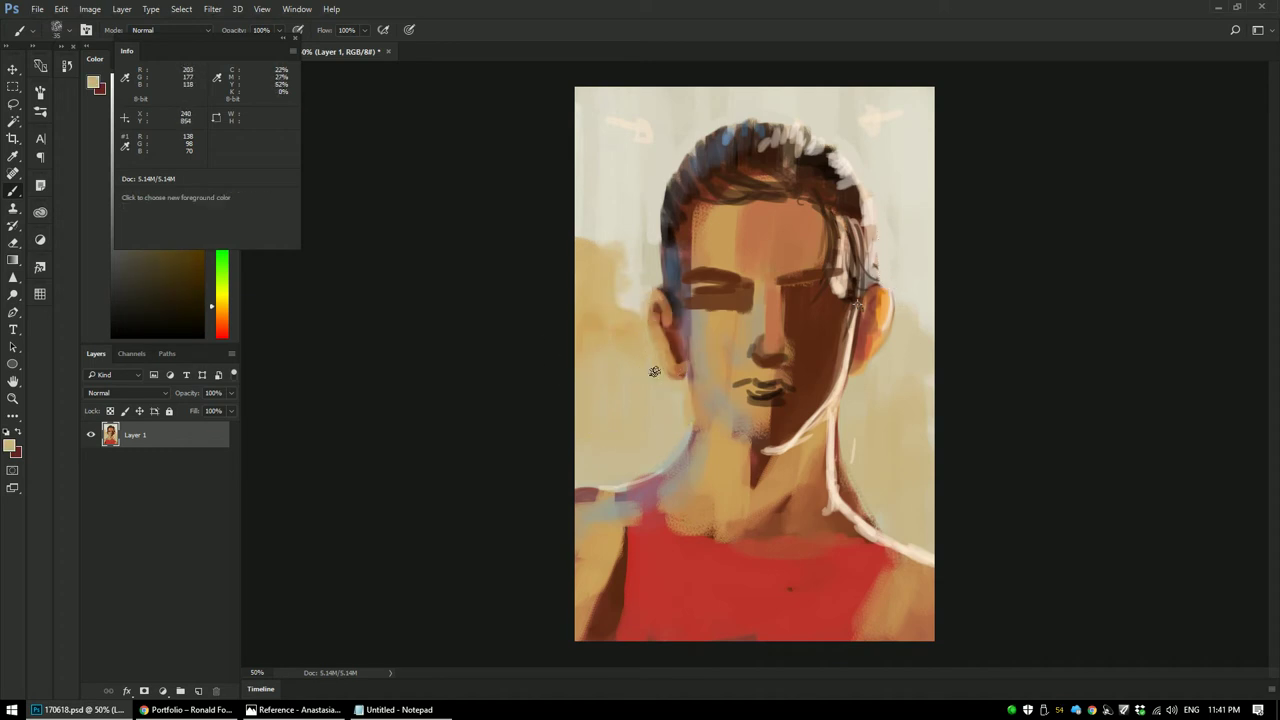
{"action": "left_click", "coordinate": [649, 319], "text": "alt"}
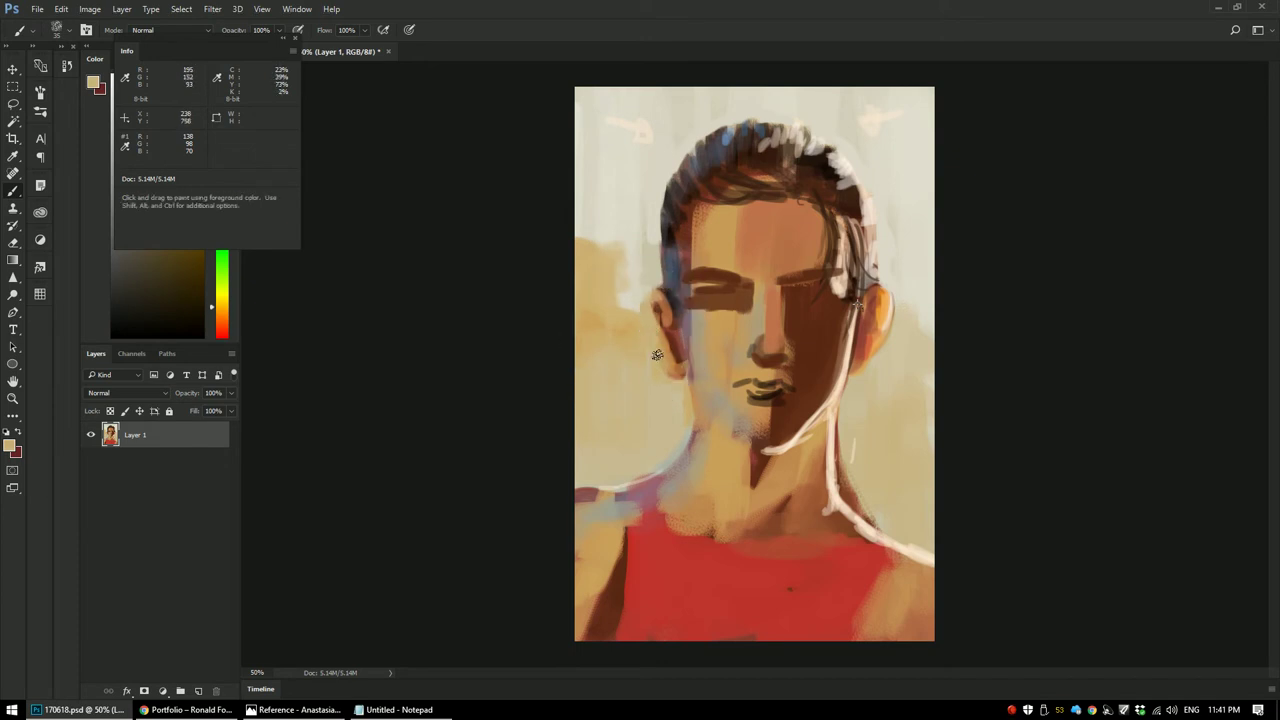
{"action": "left_click", "coordinate": [612, 340], "text": "alt"}
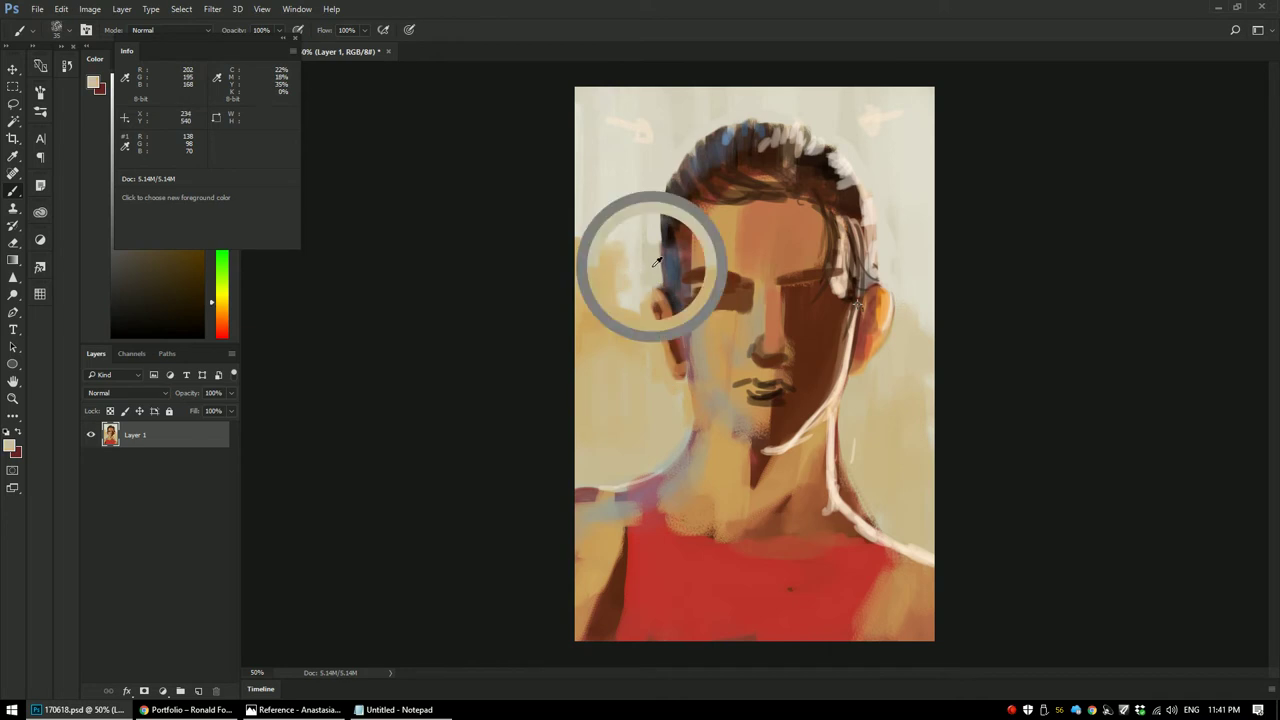
Step: Lasso the tan background area beside the left ear, neck and shoulder and desaturate it
{"action": "key", "text": "l"}
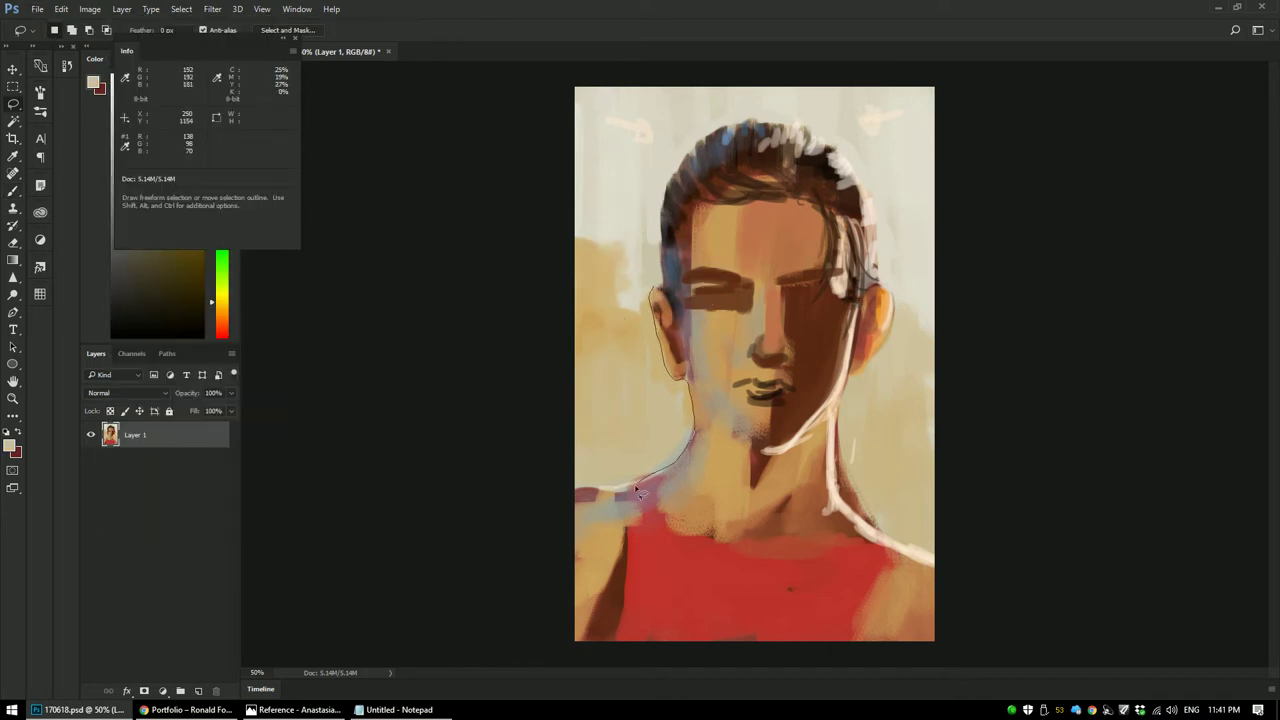
{"action": "left_click_drag", "start_coordinate": [617, 240], "coordinate": [620, 242]}
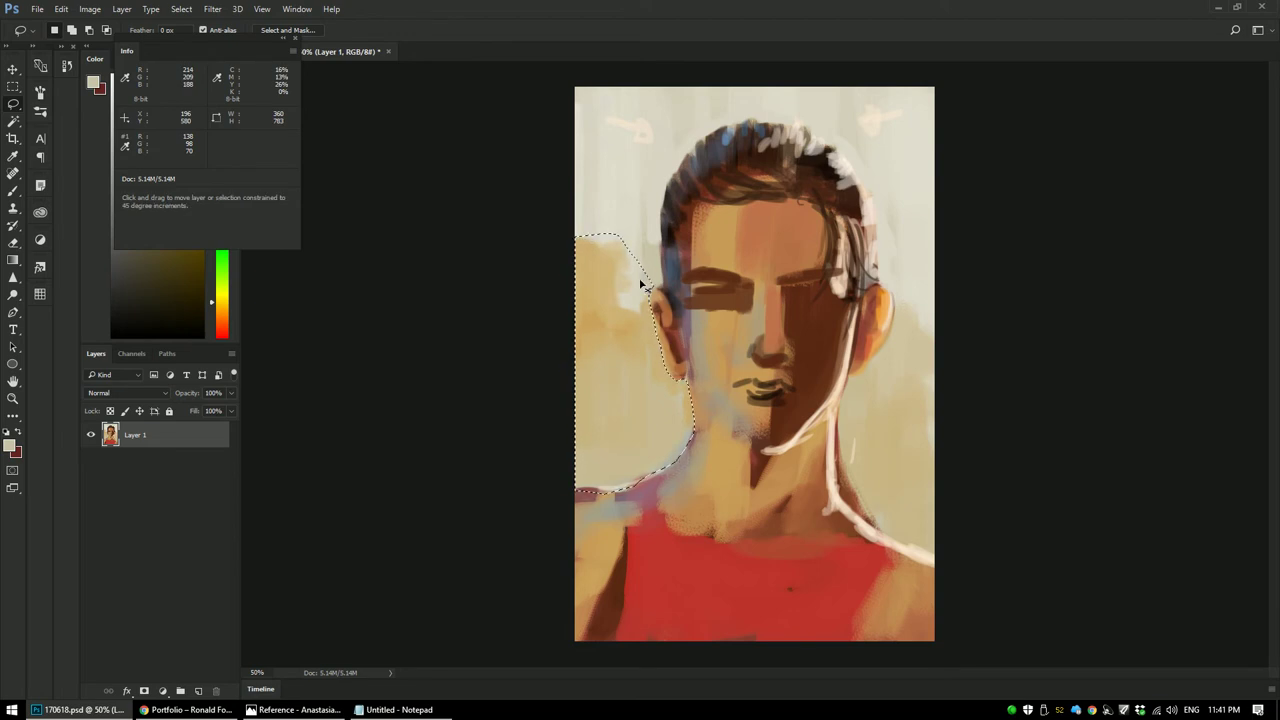
{"action": "key", "text": "ctrl+shift+u"}
Step: Fade the background desaturation to 50% and clear the selection
{"action": "key", "text": "ctrl+shift+f"}
{"action": "type", "text": "50"}
{"action": "key", "text": "Return"}
{"action": "key", "text": "b"}
{"action": "key", "text": "ctrl+d"}
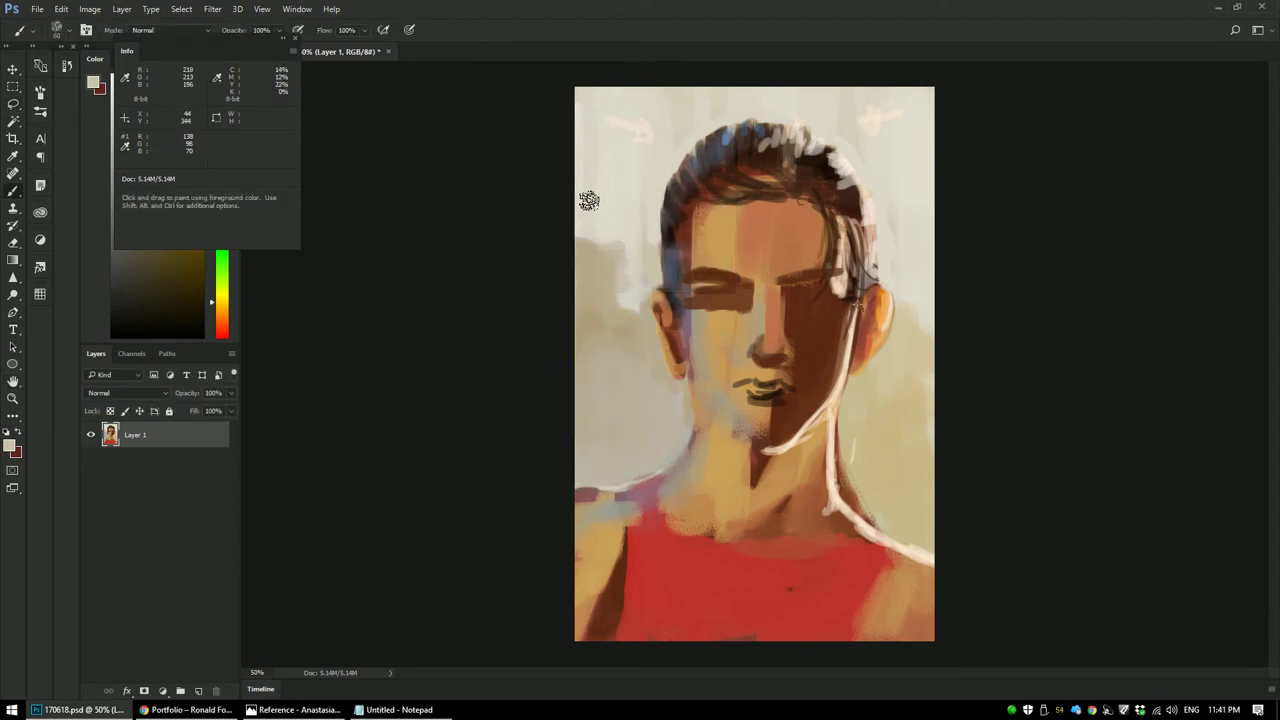
Step: Step back to the selected, desaturated background area and fade the desaturation to 20% opacity instead
{"action": "key", "text": "ctrl+shift+d"}
{"action": "key", "text": "ctrl+alt+z"}
{"action": "key", "text": "ctrl+alt+z"}
{"action": "key", "text": "ctrl+shift+z"}
{"action": "key", "text": "h"}
{"action": "key", "text": "ctrl+shift+f"}
{"action": "type", "text": "10"}
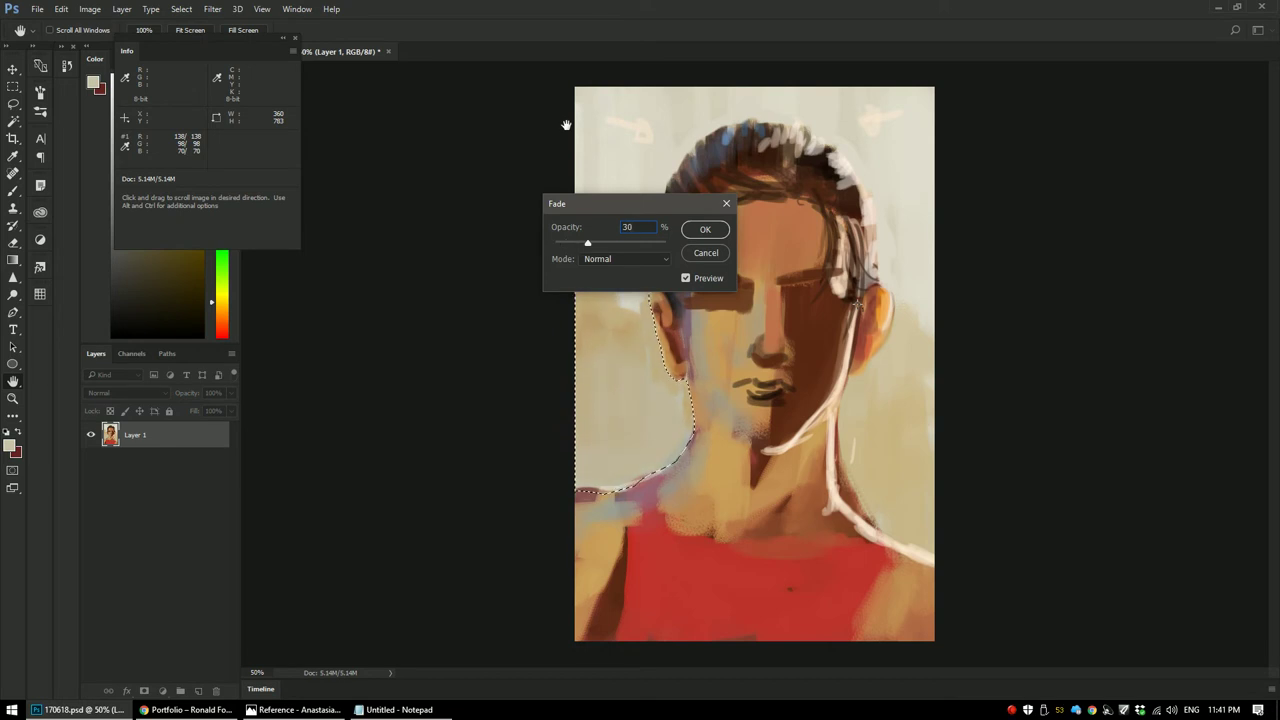
{"action": "key", "text": "Return"}
{"action": "key", "text": "b"}
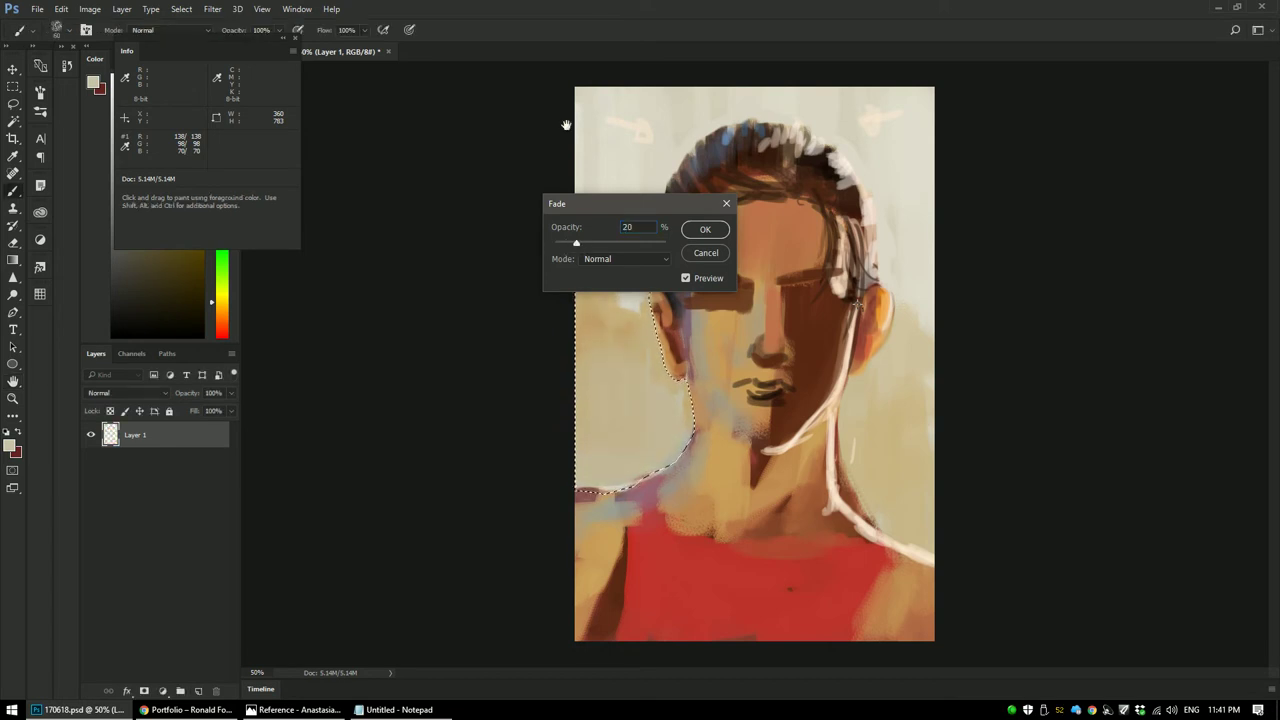
Step: Shift the selected background's hue slightly warmer with Hue/Saturation and clear the selection
{"action": "key", "text": "ctrl+u"}
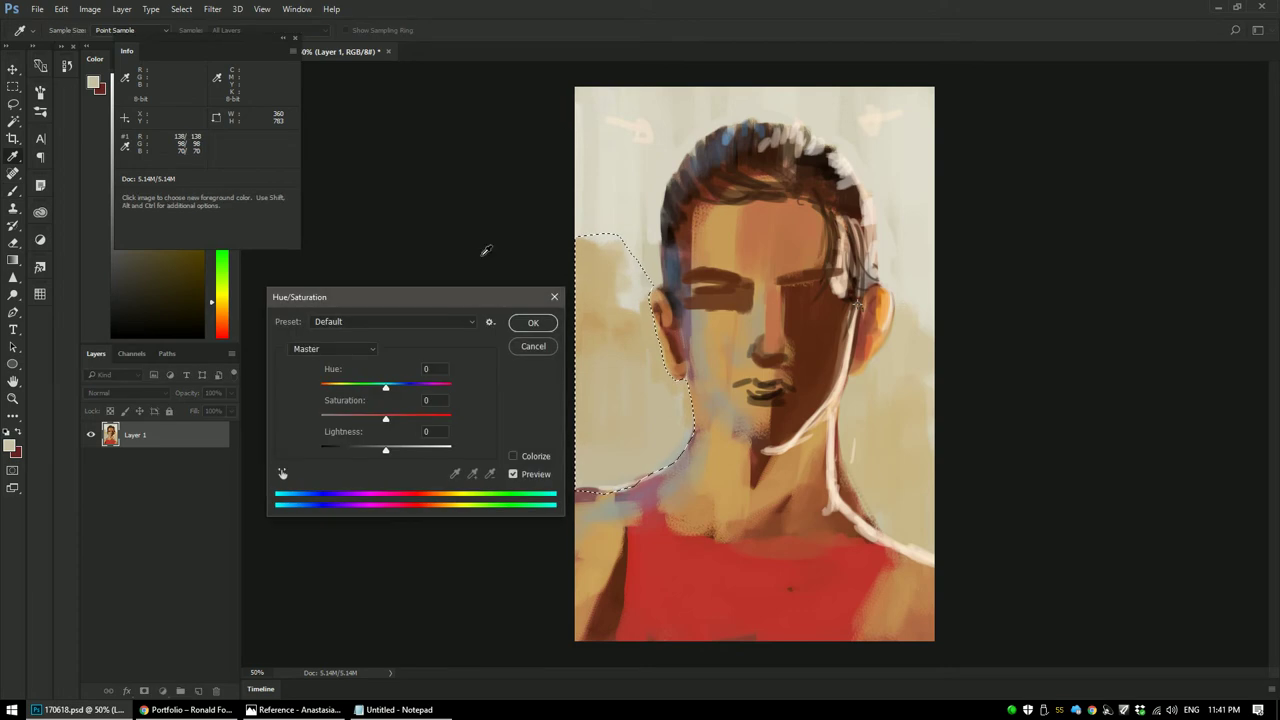
{"action": "left_click_drag", "start_coordinate": [386, 387], "coordinate": [386, 389]}
{"action": "left_click", "coordinate": [533, 322]}
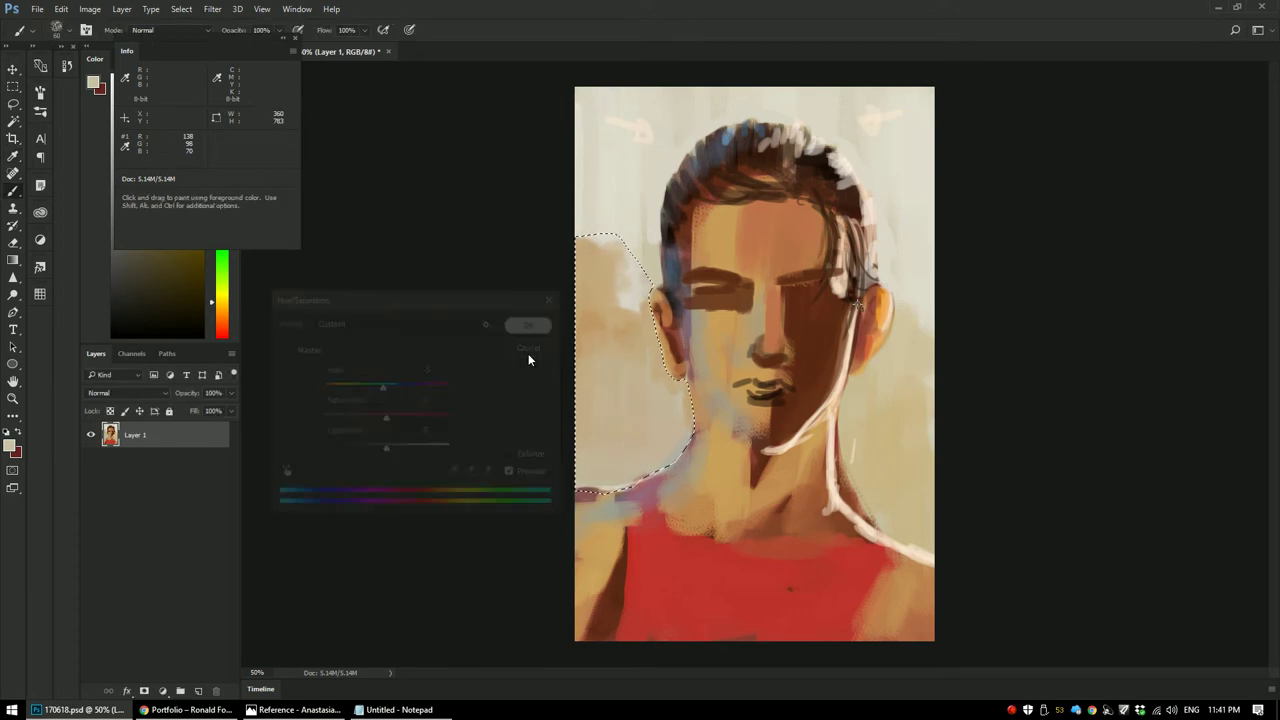
{"action": "key", "text": "ctrl+d"}
Step: Reshape the upper edge of the left background's tan patch with sampled pale grey and beige at 80% opacity
{"action": "left_click", "coordinate": [630, 229], "text": "alt"}
{"action": "key", "text": "8"}
{"action": "key", "text": "["}
{"action": "left_click_drag", "start_coordinate": [625, 240], "coordinate": [626, 287]}
{"action": "left_click", "coordinate": [608, 251], "text": "alt"}
{"action": "left_click", "coordinate": [597, 258], "text": "alt"}
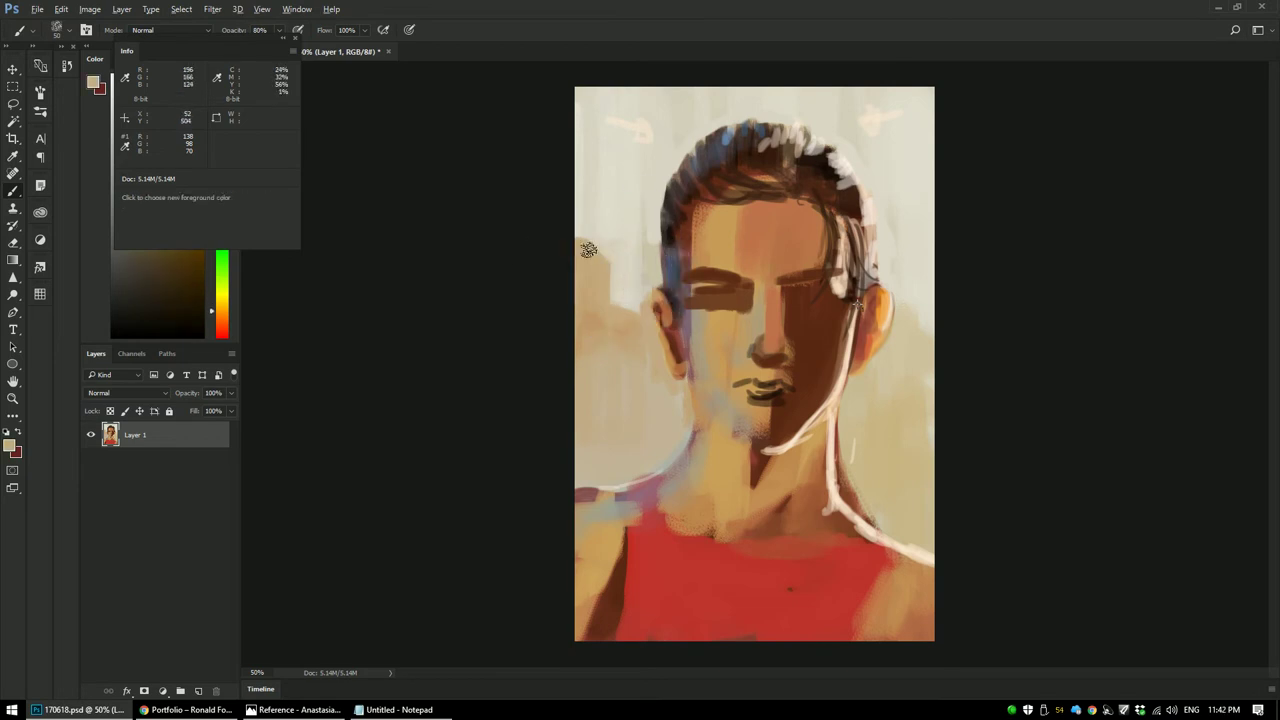
Step: Refine the nose and mouth area with sampled skin tones and paint the lips with red sampled from the tank top
{"action": "left_click", "coordinate": [593, 289], "text": "alt"}
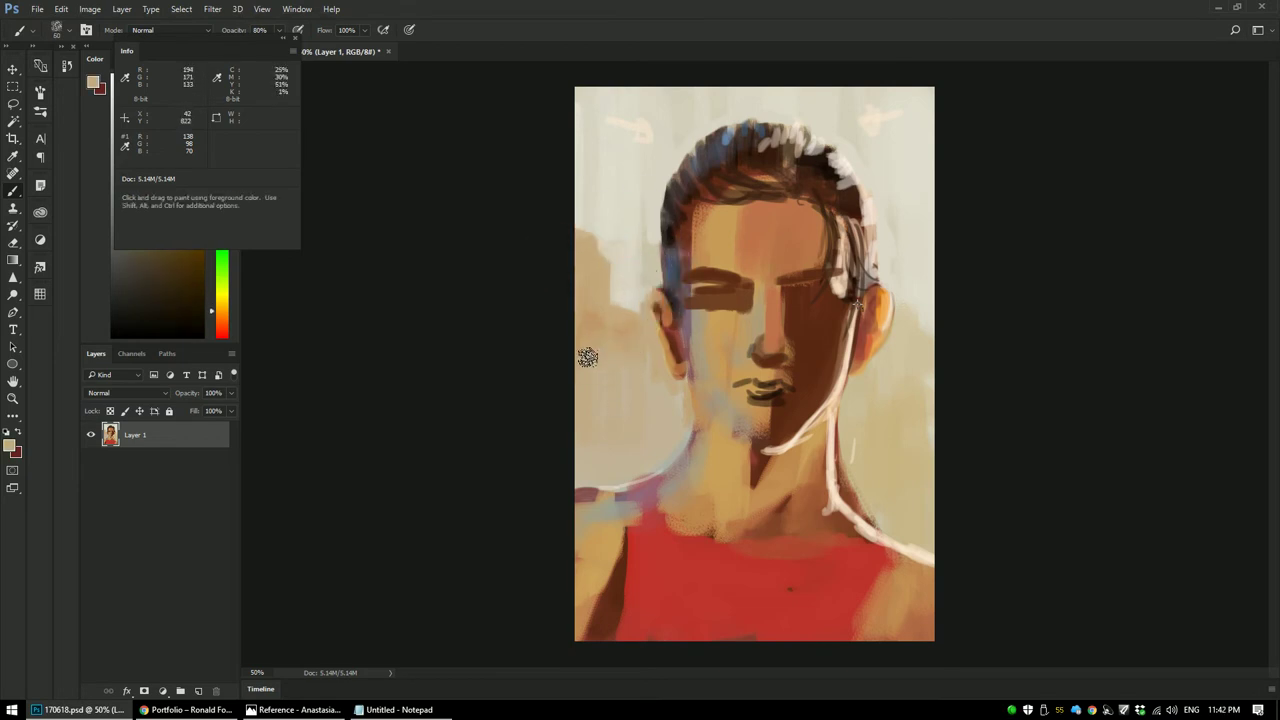
{"action": "left_click", "coordinate": [750, 321], "text": "alt"}
{"action": "left_click", "coordinate": [759, 313], "text": "alt"}
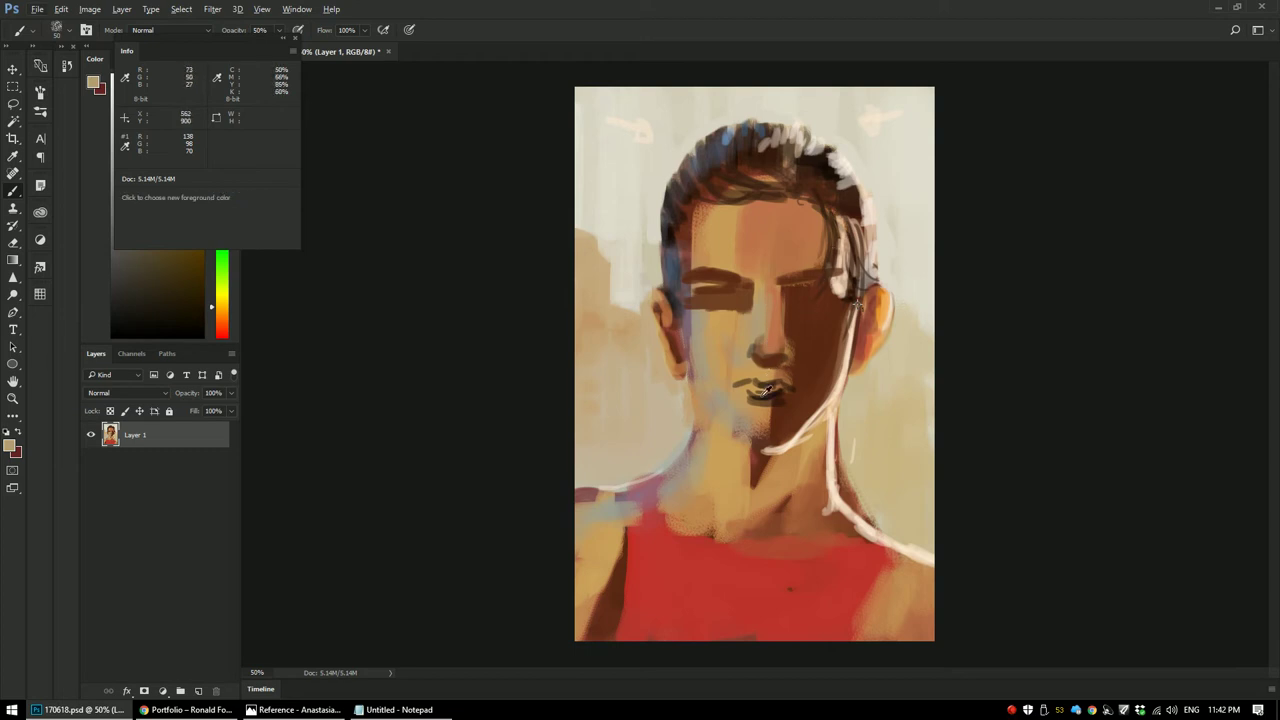
{"action": "left_click", "coordinate": [762, 351], "text": "alt"}
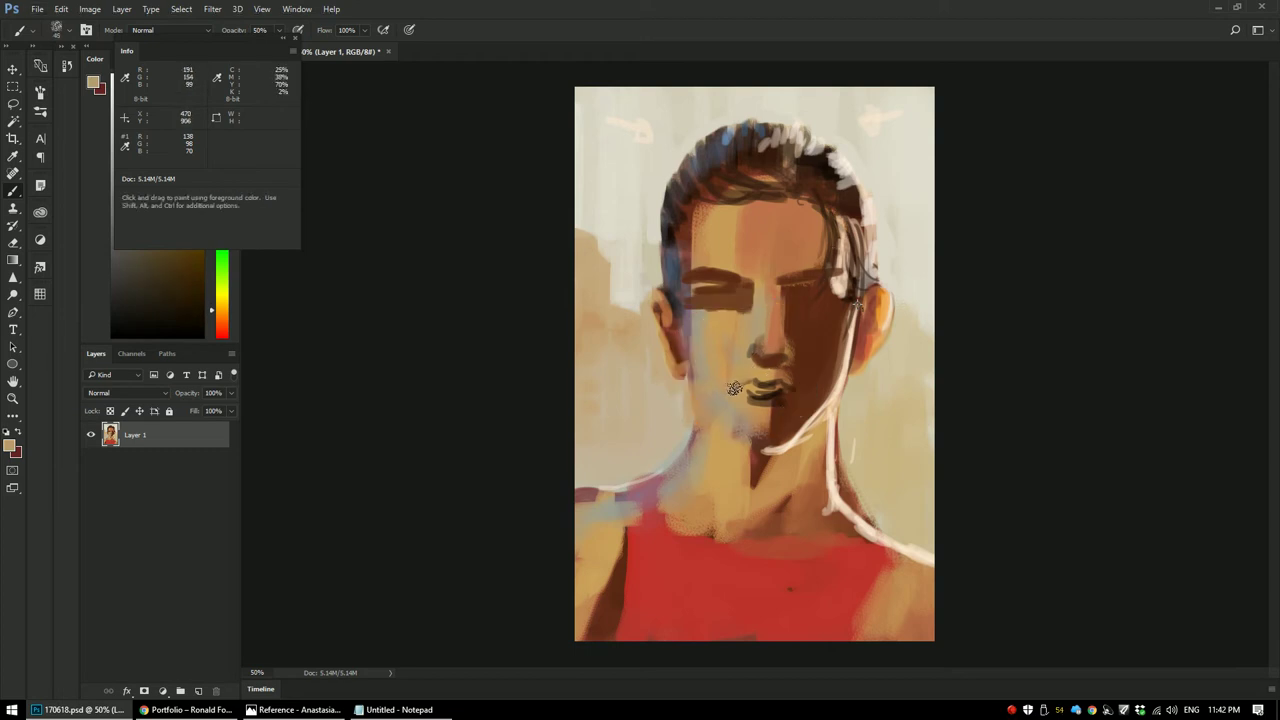
{"action": "left_click", "coordinate": [790, 584], "text": "alt"}
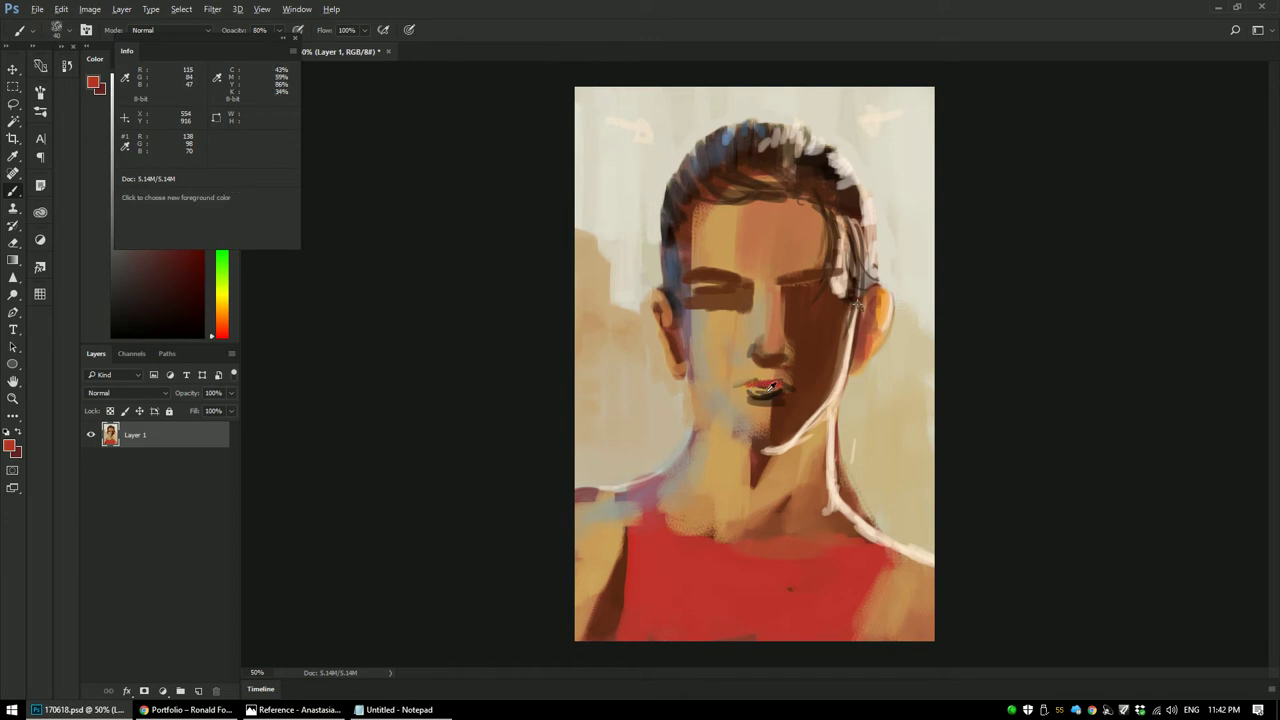
Step: Blend the chin below the lower lip with sampled light and mid skin tones at 30% opacity
{"action": "left_click", "coordinate": [774, 413], "text": "alt"}
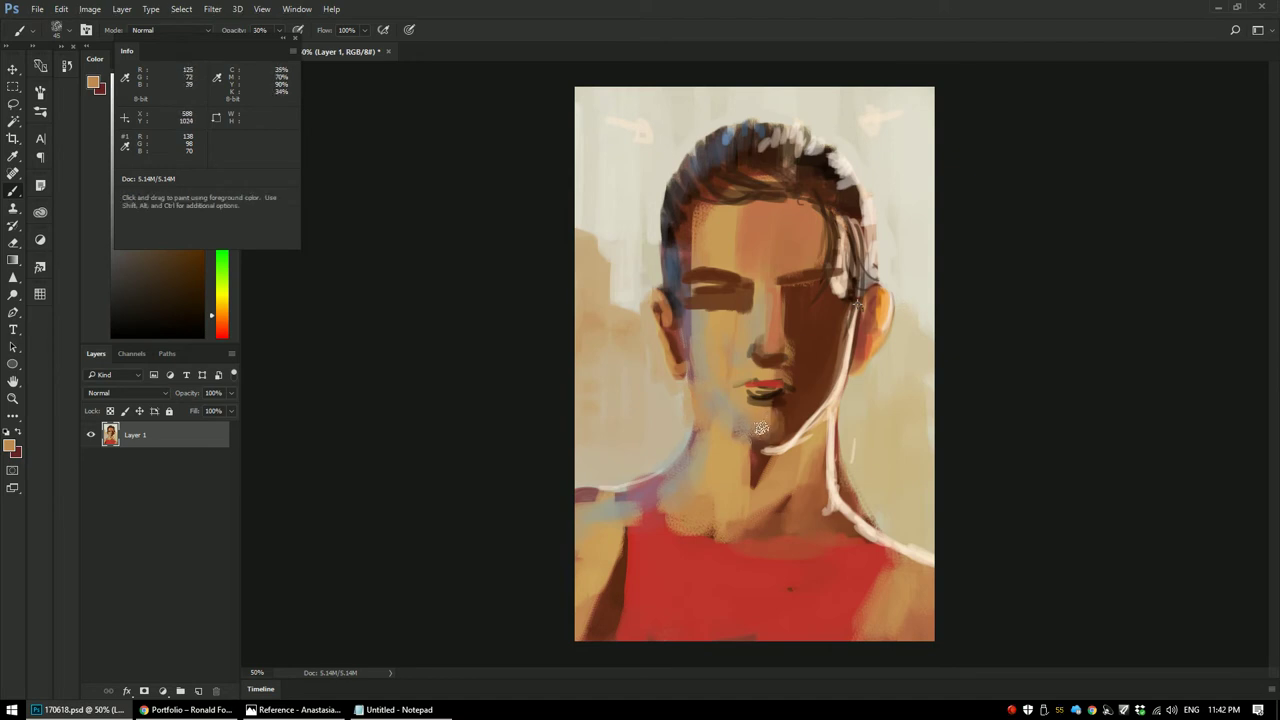
{"action": "left_click", "coordinate": [762, 416], "text": "alt"}
{"action": "left_click", "coordinate": [772, 415], "text": "alt"}
{"action": "left_click", "coordinate": [761, 420], "text": "alt"}
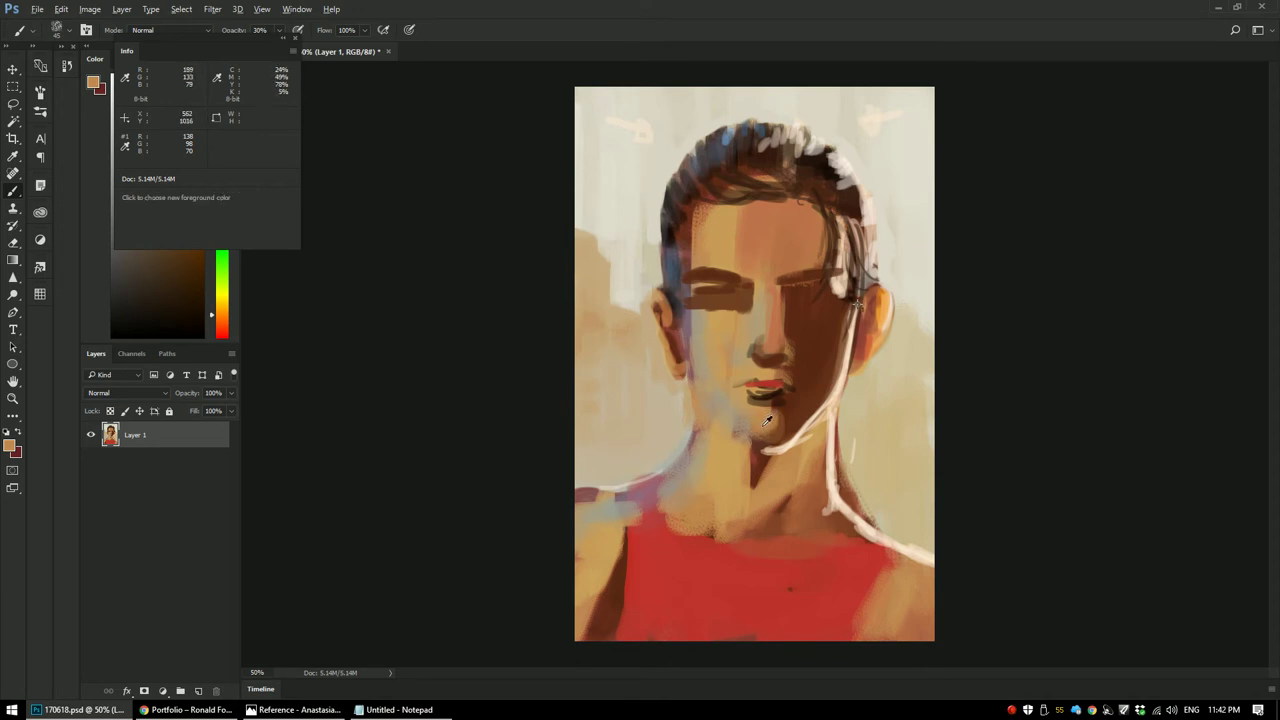
{"action": "left_click", "coordinate": [771, 408], "text": "alt"}
{"action": "left_click", "coordinate": [765, 414], "text": "alt"}
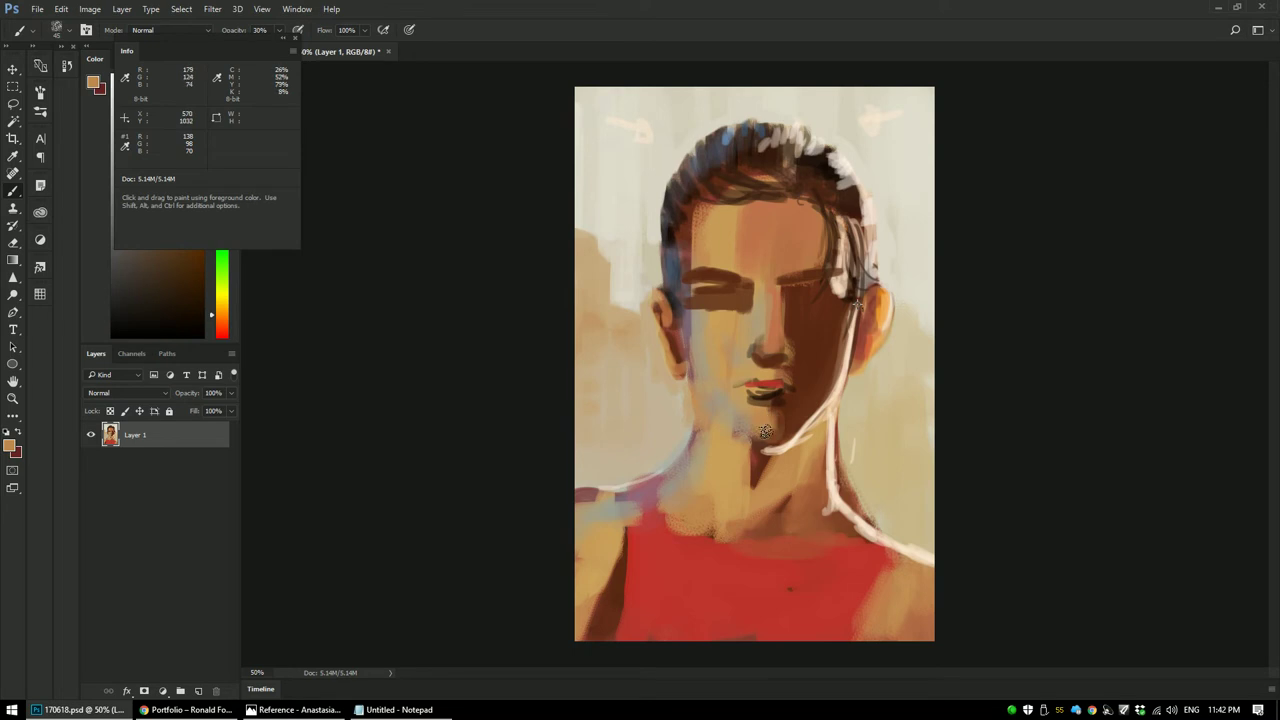
Step: Define the jawline on the lit side with sampled brown and soften the cheek edge with pale mauve at 30% opacity
{"action": "left_click", "coordinate": [790, 407], "text": "alt"}
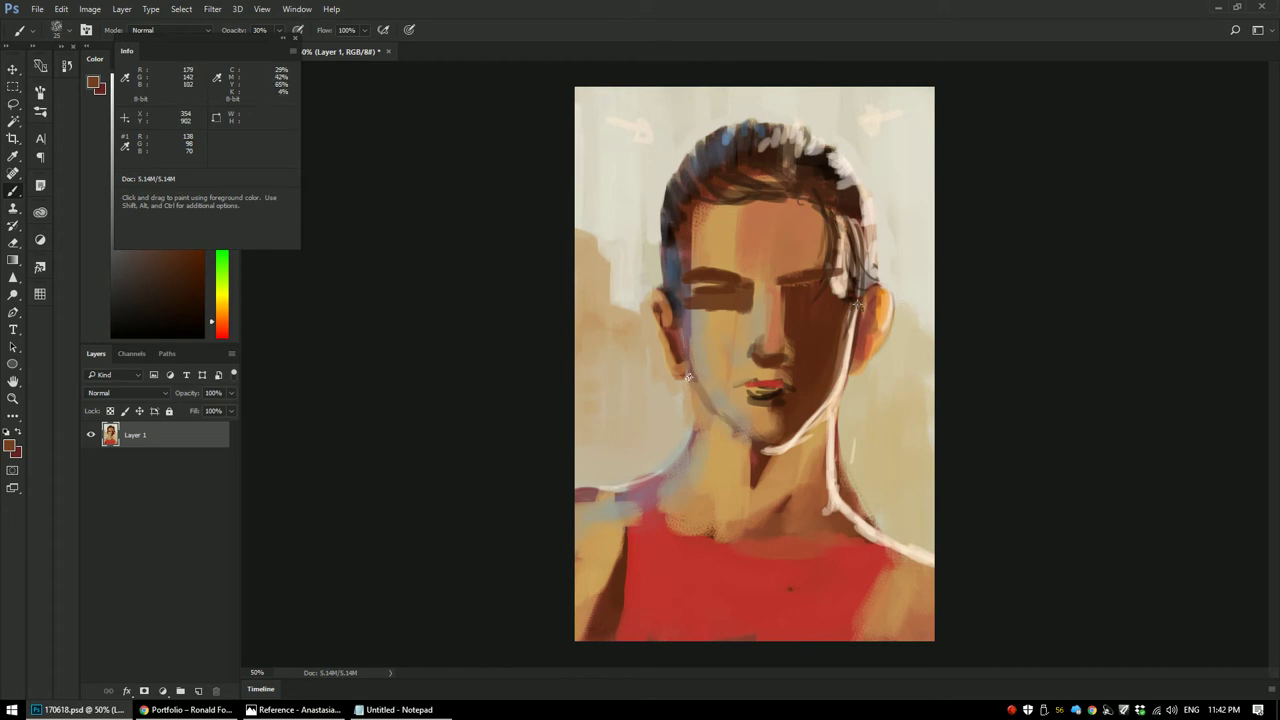
{"action": "left_click", "coordinate": [686, 322], "text": "alt"}
{"action": "right_click", "coordinate": [754, 277], "text": "alt+shift"}
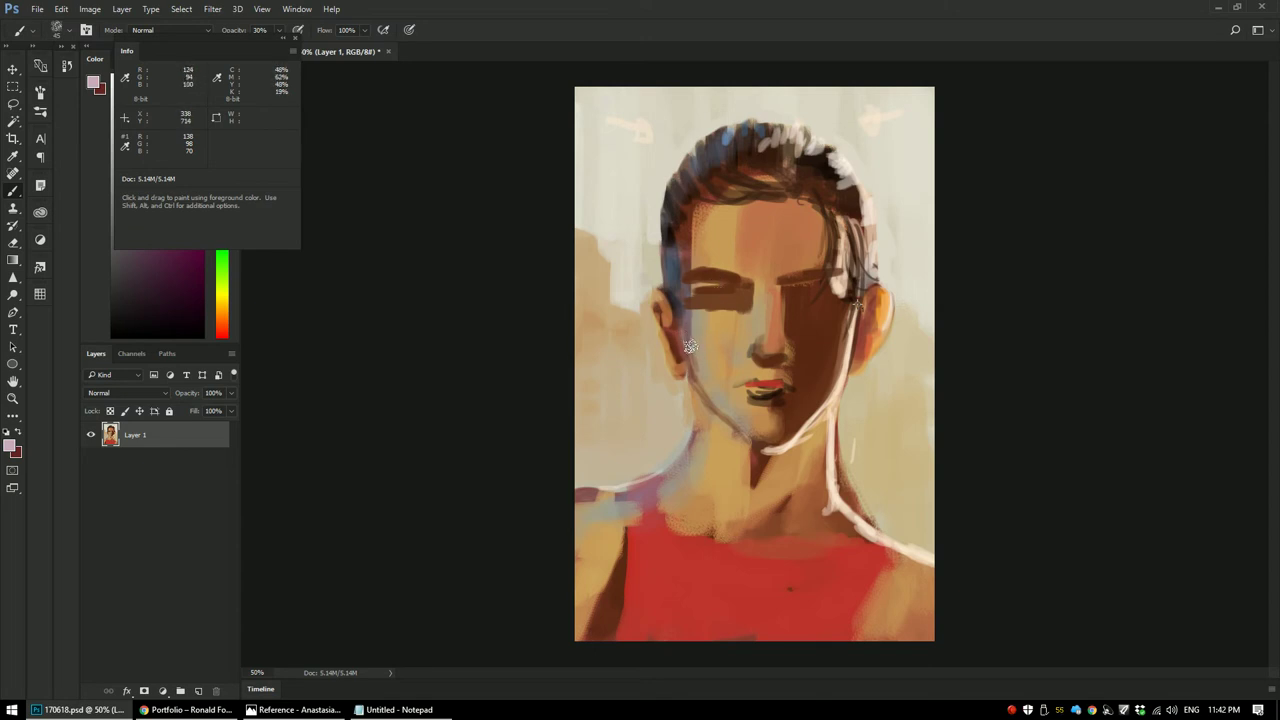
{"action": "left_click", "coordinate": [665, 466], "text": "alt"}
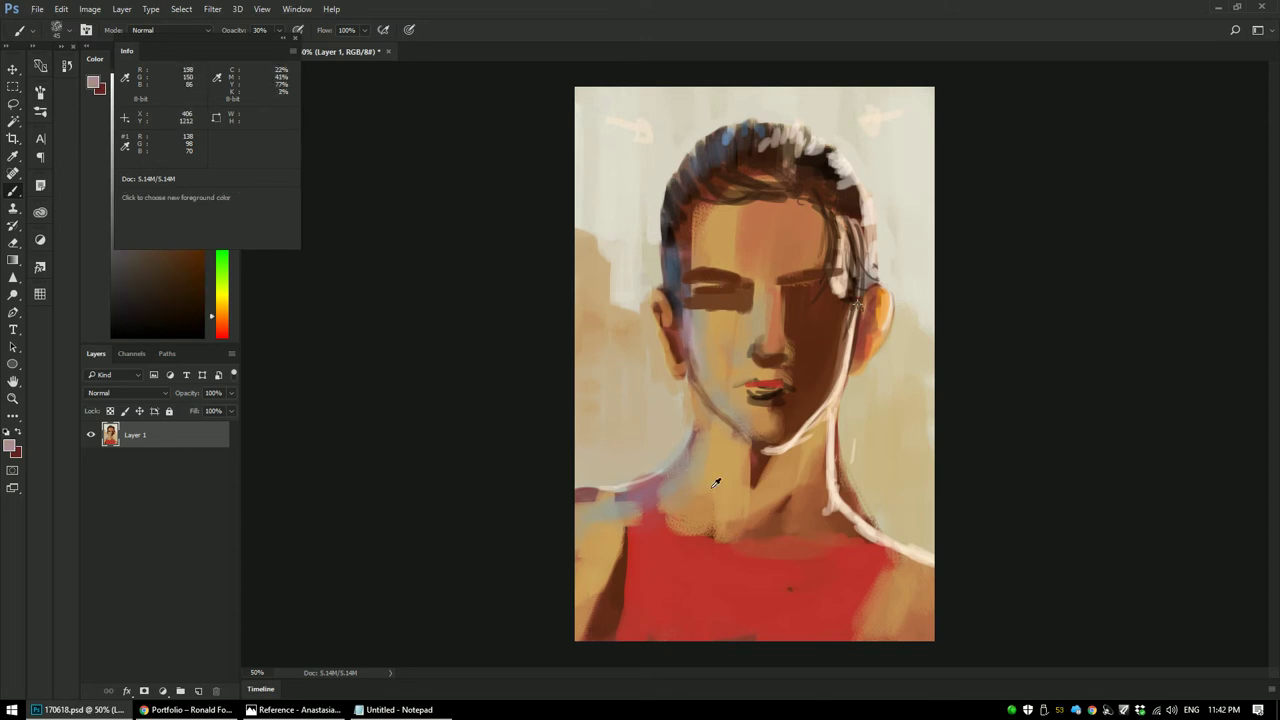
Step: Paint the tank top's left shoulder strap in sampled red at 100% opacity
{"action": "left_click", "coordinate": [656, 539], "text": "alt"}
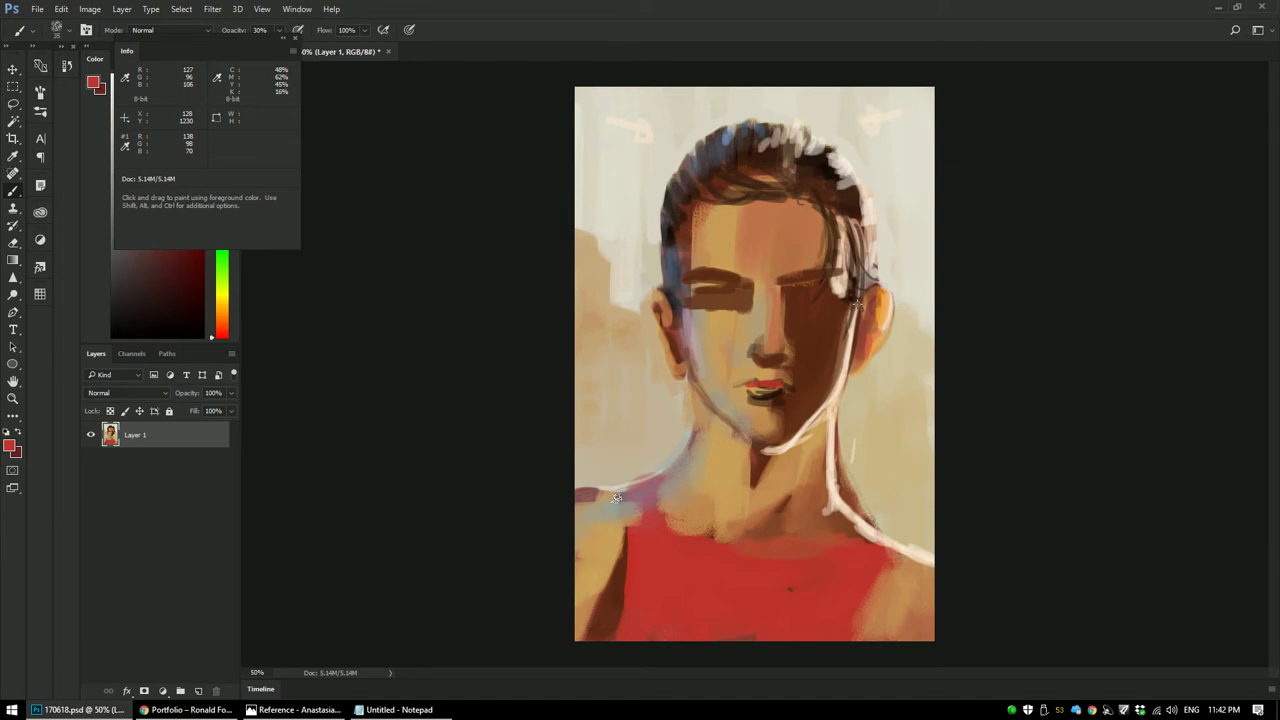
{"action": "key", "text": "0"}
{"action": "left_click_drag", "start_coordinate": [613, 490], "coordinate": [625, 576]}
Step: Rework the neckline with sampled brown and extend light skin down the throat to the collar at 80% opacity
{"action": "left_click", "coordinate": [819, 519], "text": "alt"}
{"action": "left_click", "coordinate": [800, 510], "text": "alt"}
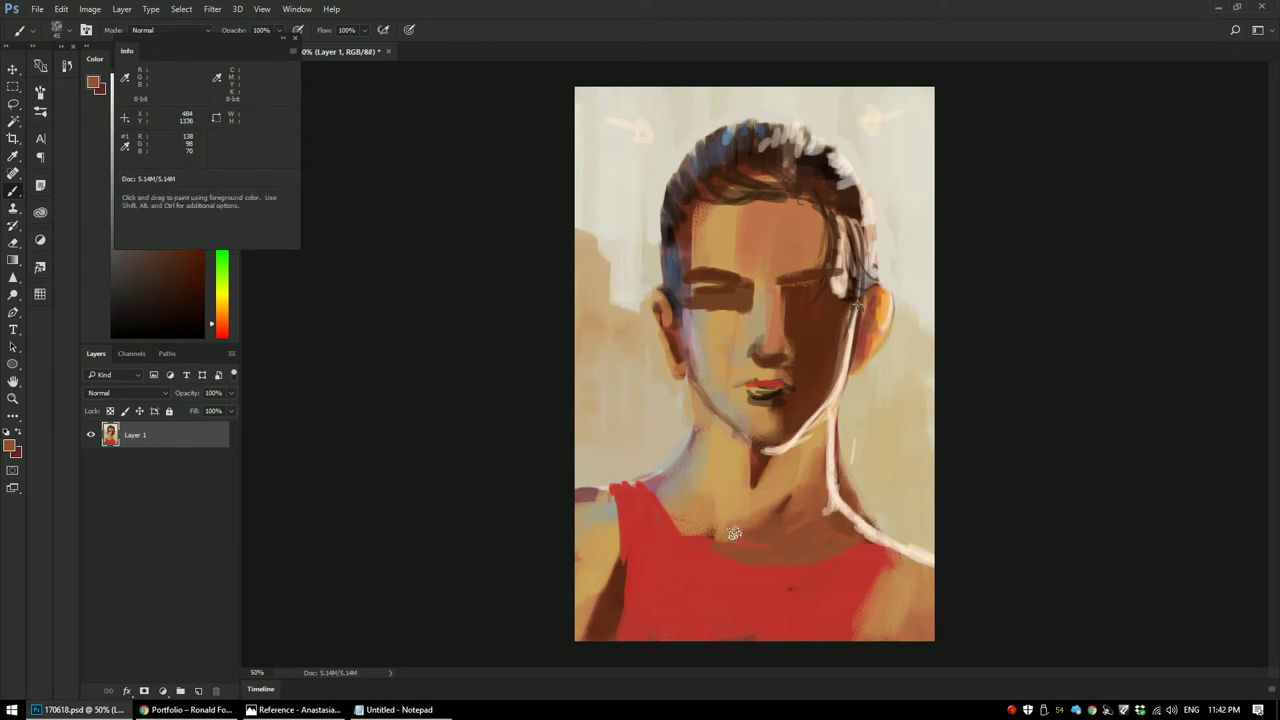
{"action": "key", "text": "8"}
{"action": "left_click", "coordinate": [780, 505], "text": "alt"}
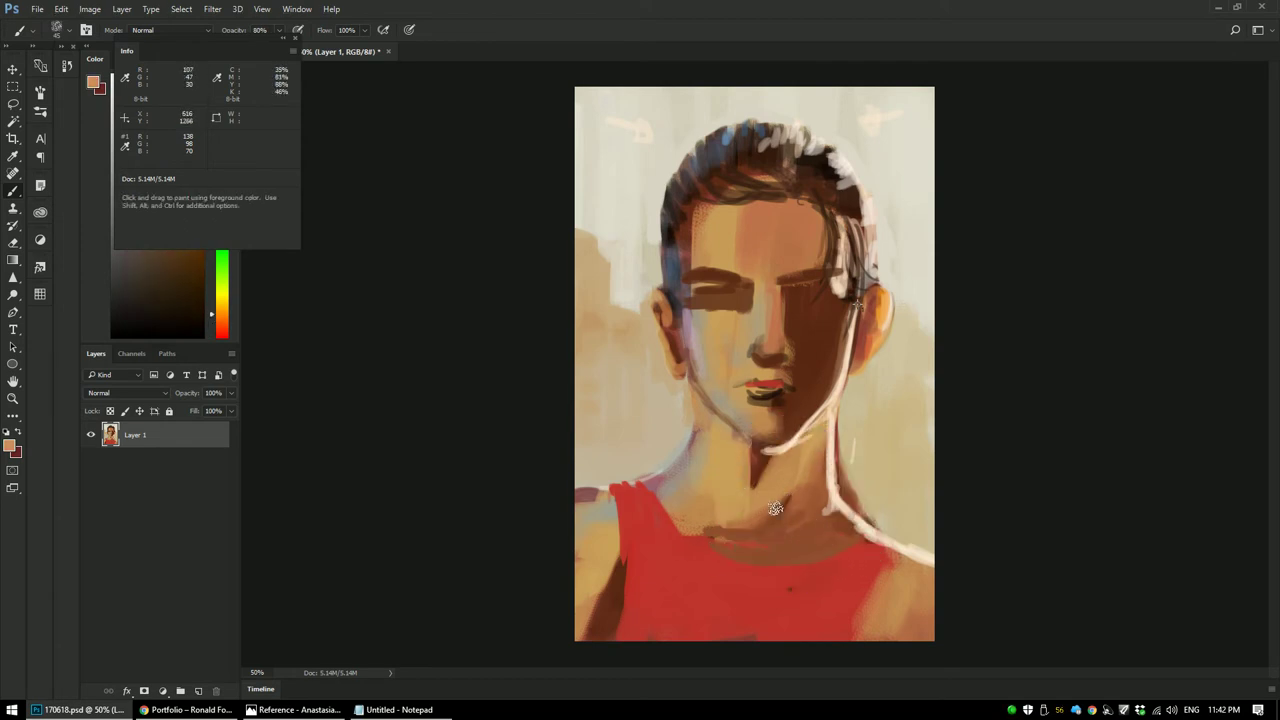
{"action": "left_click_drag", "start_coordinate": [775, 500], "coordinate": [751, 541]}
Step: Paint over the dark shadow wedge below the chin with sampled tan and muted brown skin tones
{"action": "left_click", "coordinate": [760, 468], "text": "alt"}
{"action": "left_click", "coordinate": [756, 457], "text": "alt"}
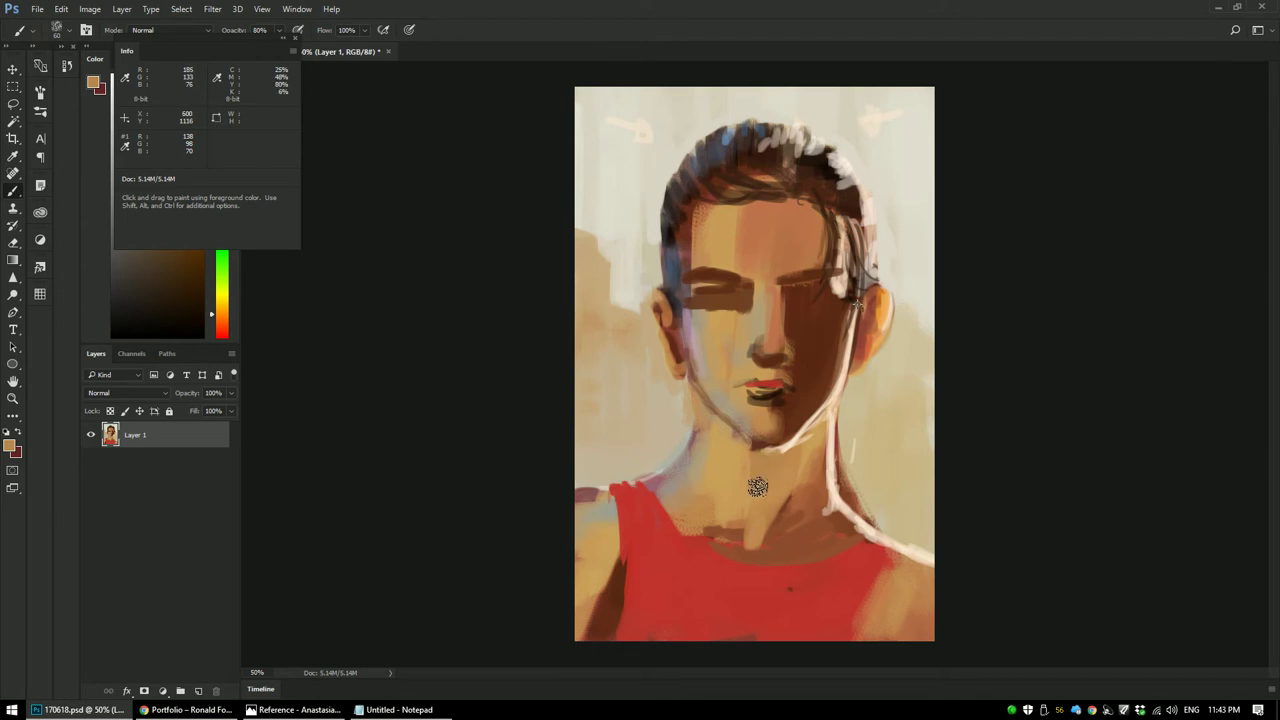
{"action": "left_click", "coordinate": [818, 352], "text": "alt"}
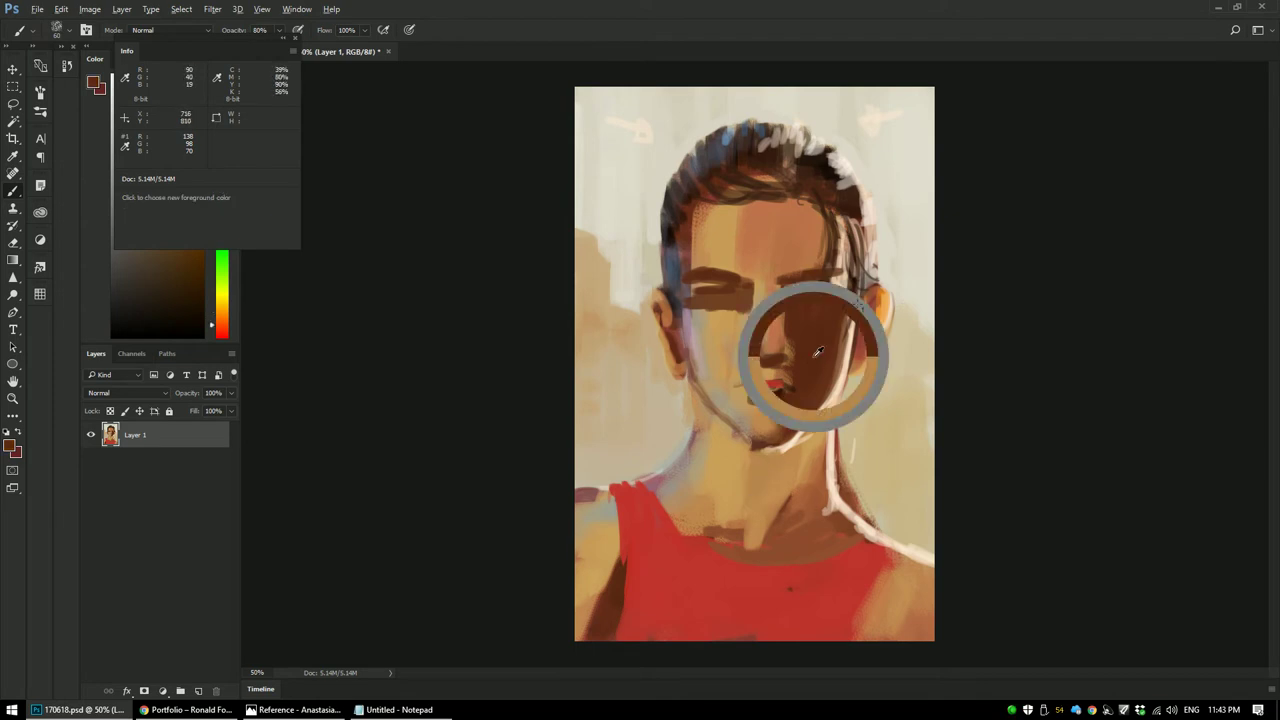
{"action": "left_click", "coordinate": [759, 465], "text": "alt"}
{"action": "left_click", "coordinate": [762, 466], "text": "alt"}
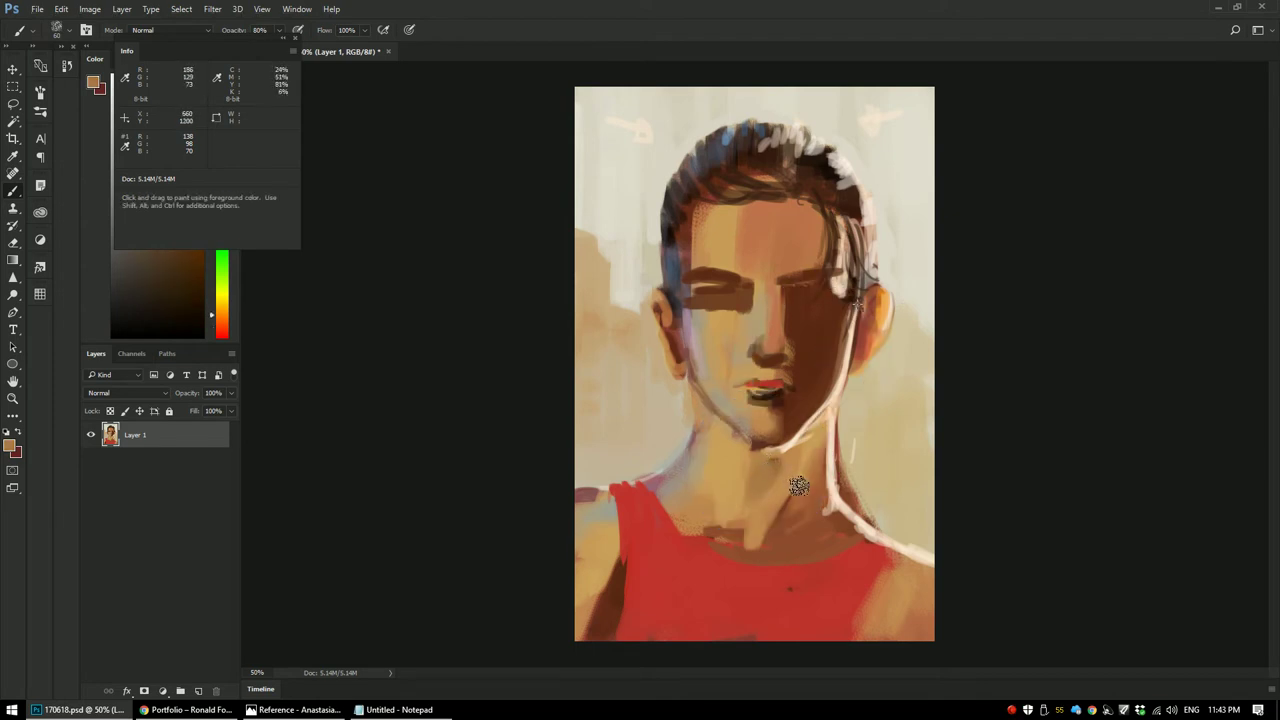
Step: Fill in the shadow on the right side of the neck with sampled reddish browns at 80% opacity
{"action": "left_click", "coordinate": [777, 522], "text": "alt"}
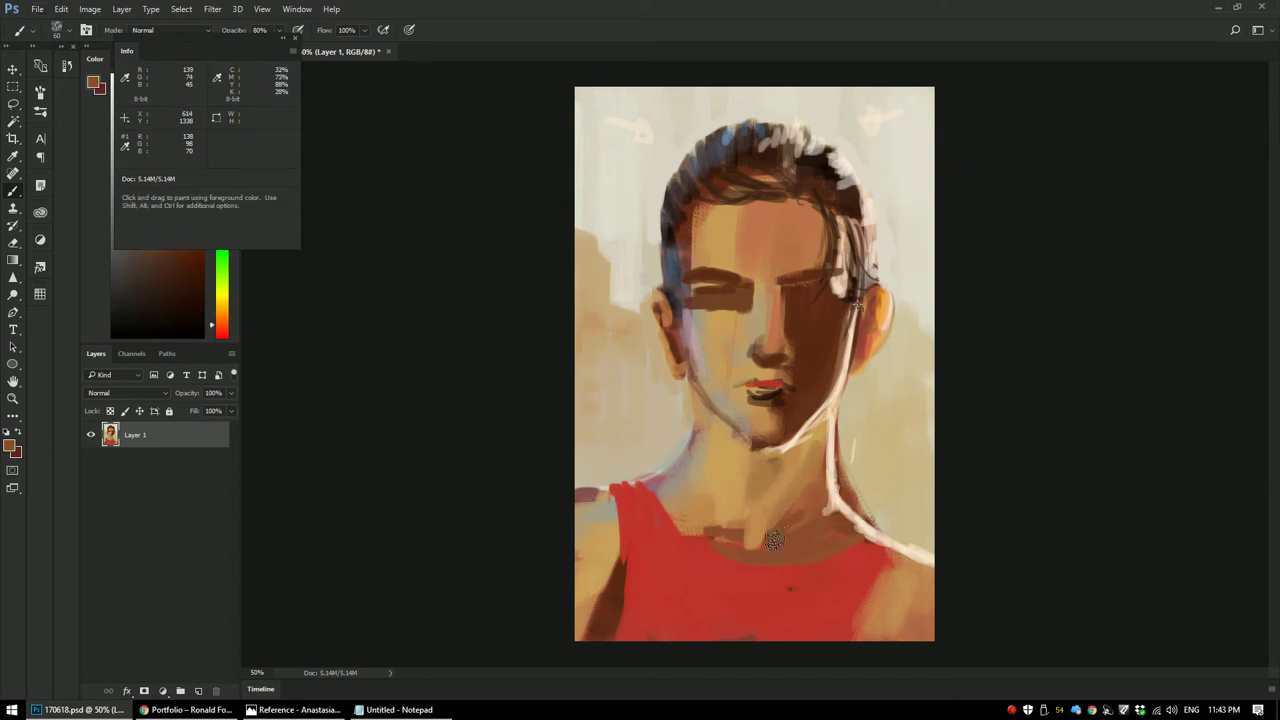
{"action": "left_click", "coordinate": [794, 511], "text": "alt"}
{"action": "mouse_move", "coordinate": [818, 443]}
{"action": "left_mouse_down"}
{"action": "mouse_move", "coordinate": [783, 487]}
{"action": "mouse_move", "coordinate": [818, 431]}
{"action": "mouse_move", "coordinate": [808, 470]}
{"action": "left_mouse_up"}
{"action": "left_click", "coordinate": [829, 432], "text": "alt"}
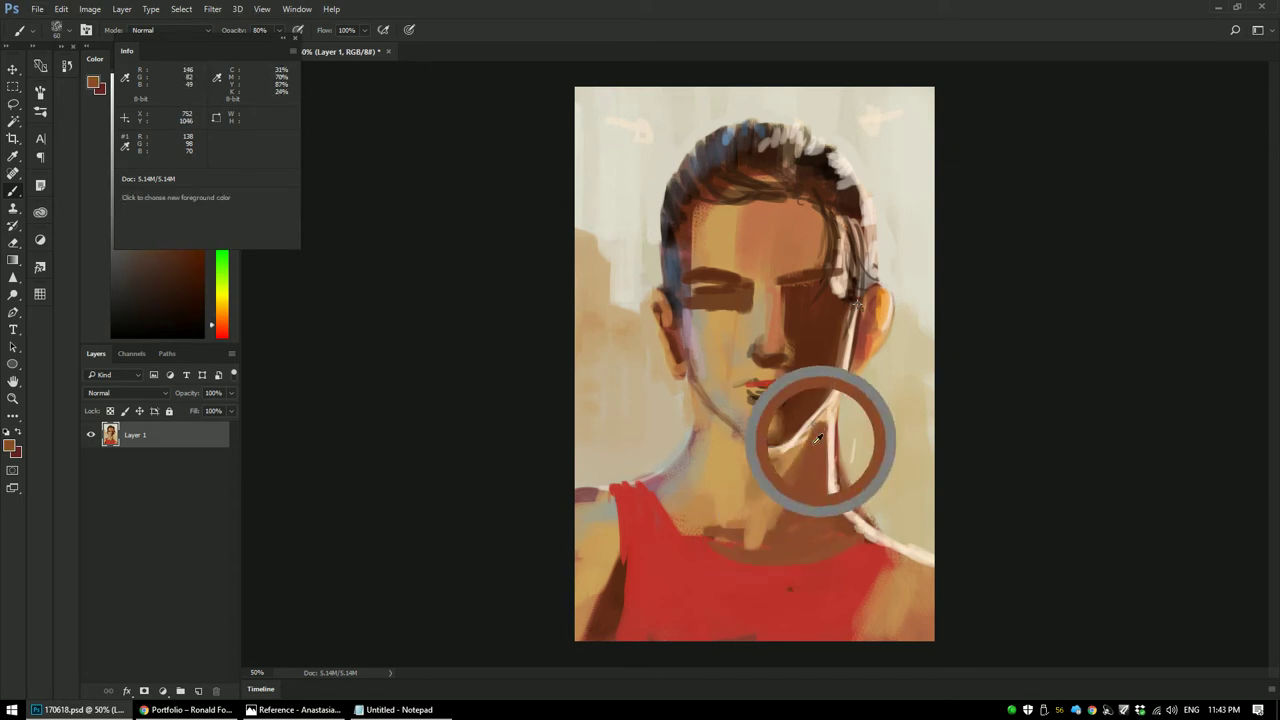
Step: Paint a warm orange-brown strip along the neck's right edge and blend its base with sampled brown
{"action": "left_click", "coordinate": [858, 318], "text": "alt"}
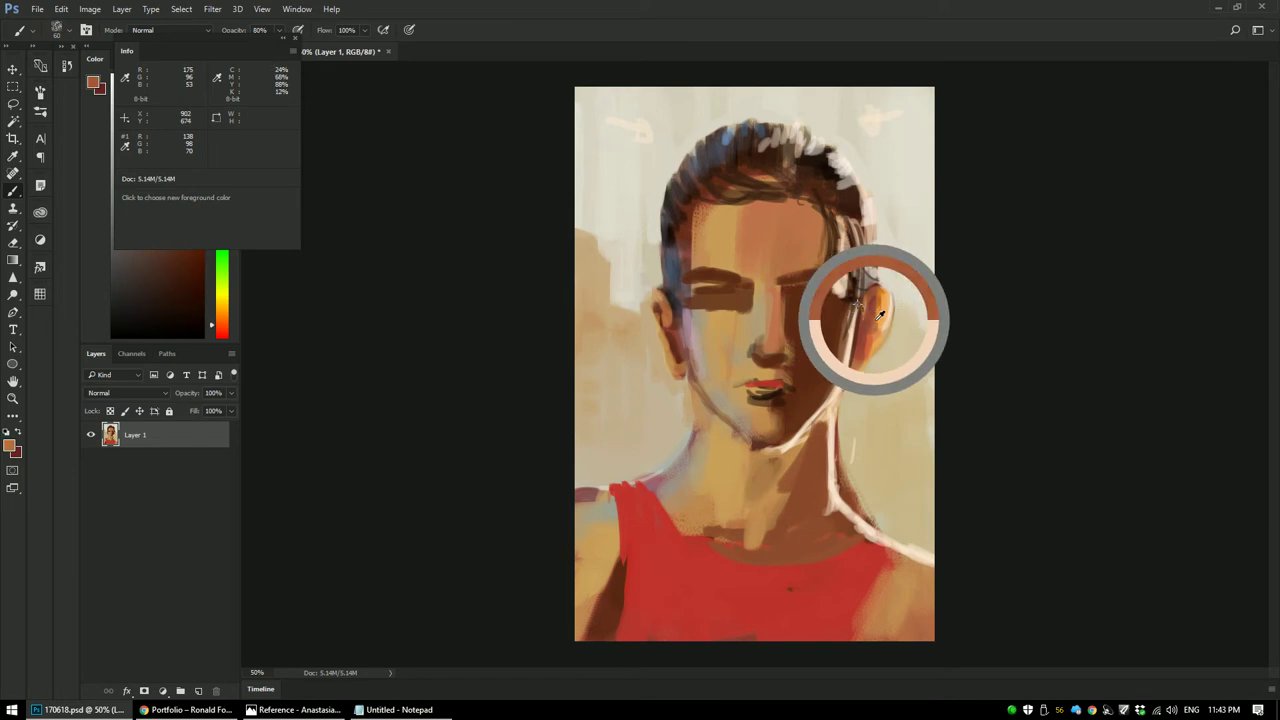
{"action": "left_click", "coordinate": [832, 452], "text": "alt"}
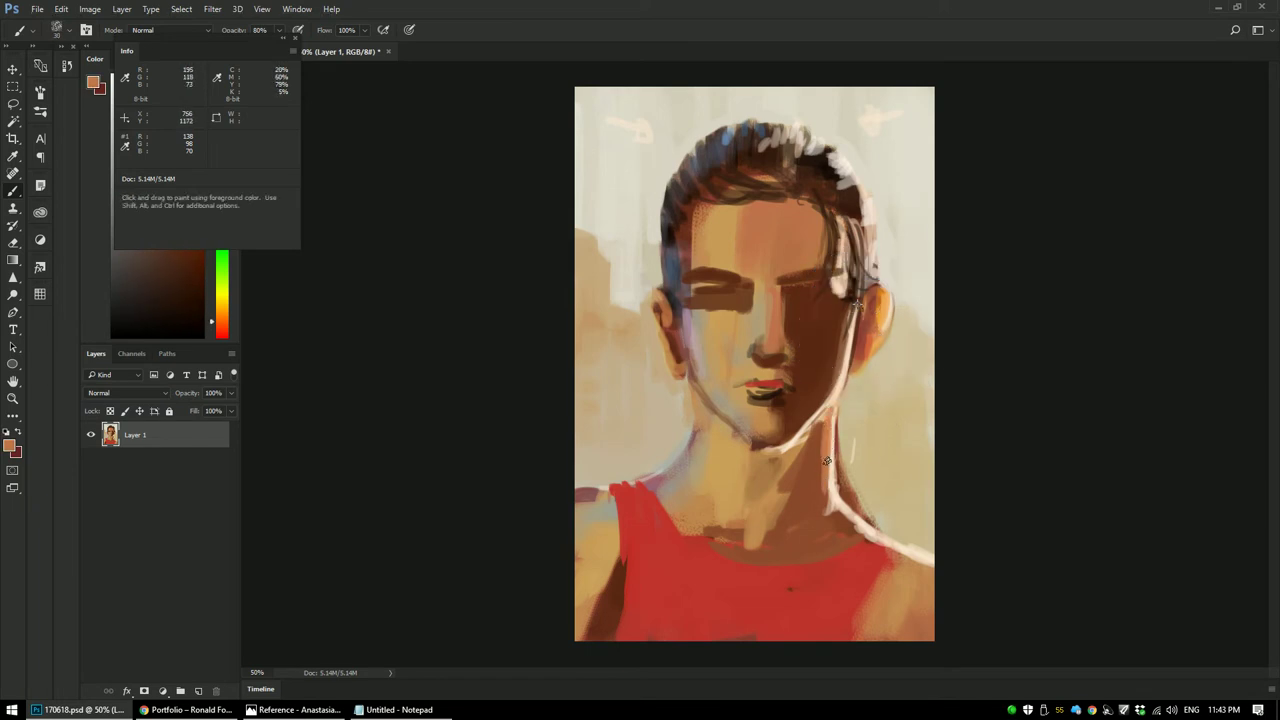
{"action": "left_click", "coordinate": [806, 505], "text": "alt"}
{"action": "left_click", "coordinate": [812, 510], "text": "alt"}
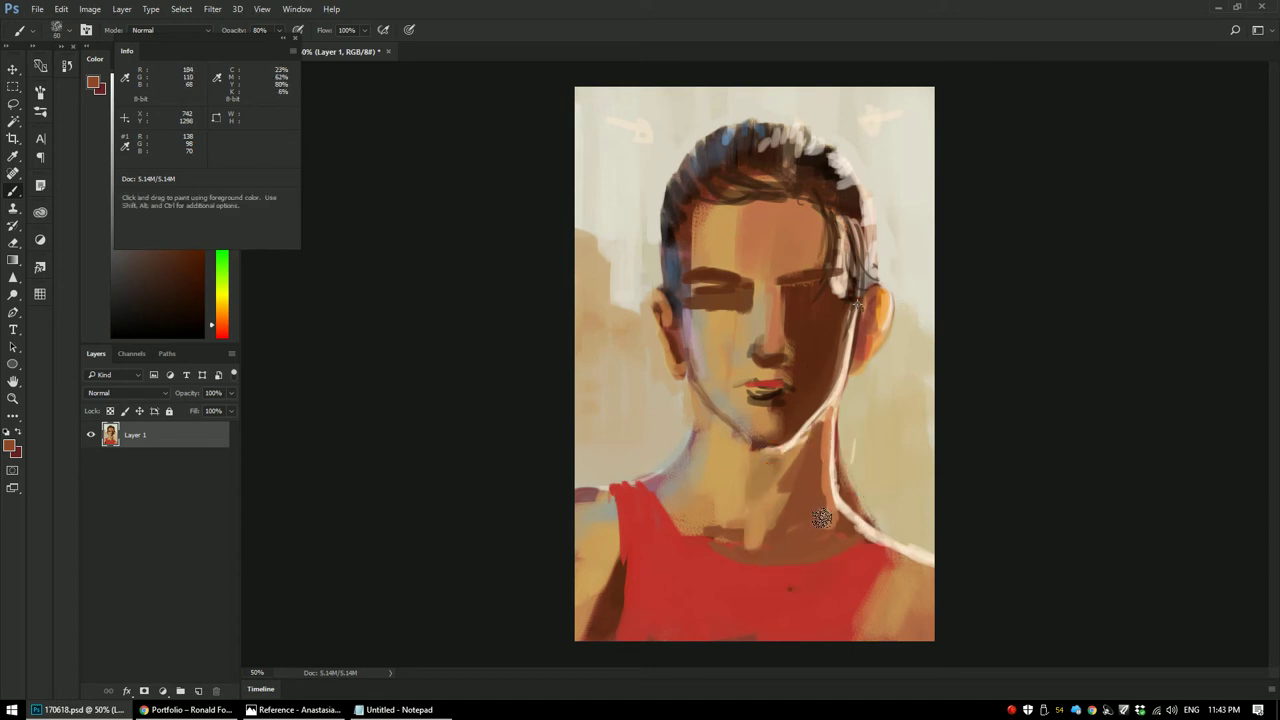
Step: Extend the tank top over the right shoulder with a strap in sampled red
{"action": "left_click", "coordinate": [867, 543], "text": "alt"}
{"action": "mouse_move", "coordinate": [874, 562]}
{"action": "left_mouse_down"}
{"action": "mouse_move", "coordinate": [862, 539]}
{"action": "mouse_move", "coordinate": [916, 553]}
{"action": "left_mouse_up"}
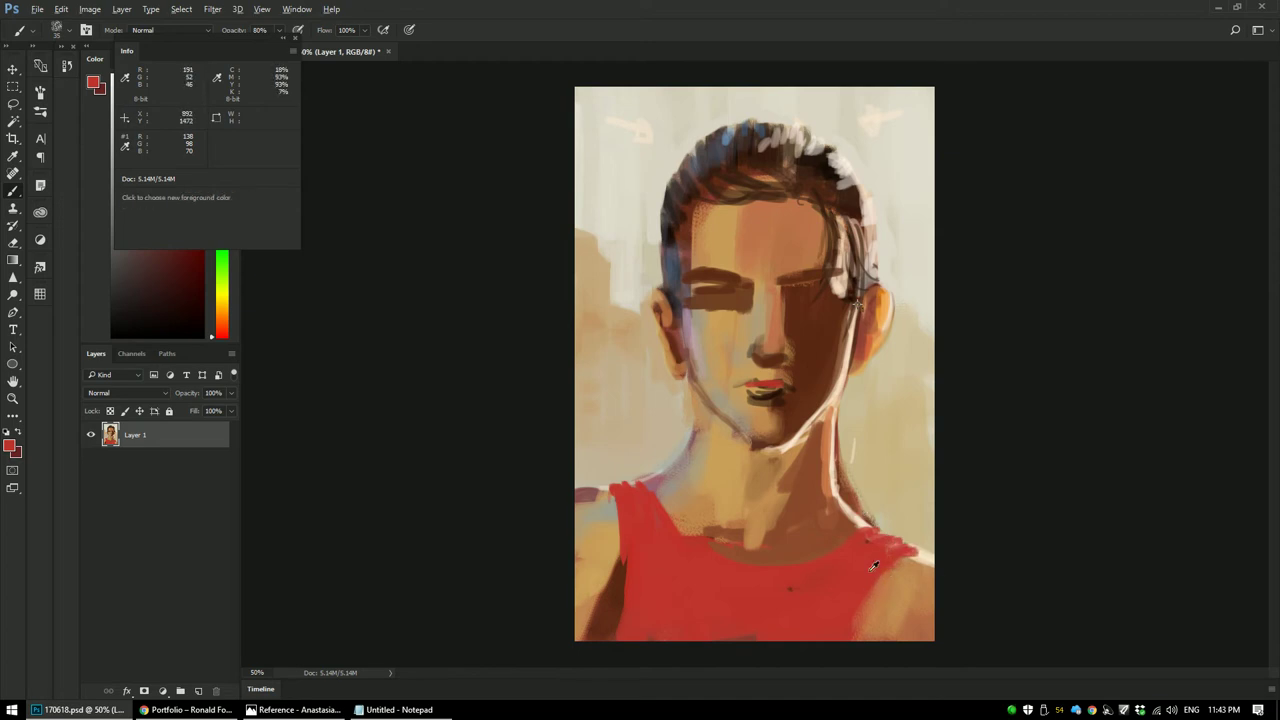
{"action": "key", "text": "alt"}
Step: Sharpen the tank top's right armhole with sampled red and a dark brown shadow along the arm
{"action": "left_click_drag", "start_coordinate": [867, 558], "coordinate": [600, 571]}
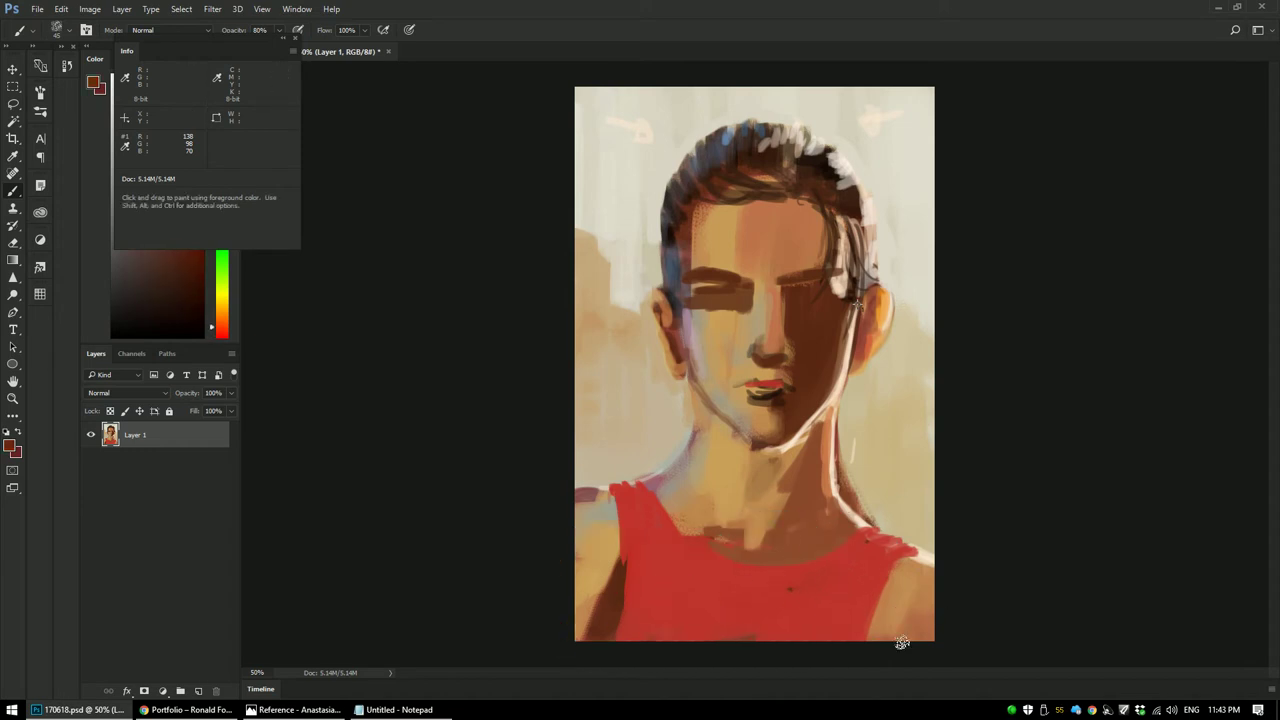
{"action": "mouse_move", "coordinate": [922, 570]}
{"action": "left_mouse_down"}
{"action": "mouse_move", "coordinate": [898, 574]}
{"action": "mouse_move", "coordinate": [862, 640]}
{"action": "left_mouse_up"}
{"action": "key", "text": "alt"}
{"action": "left_click", "coordinate": [852, 566], "text": "alt"}
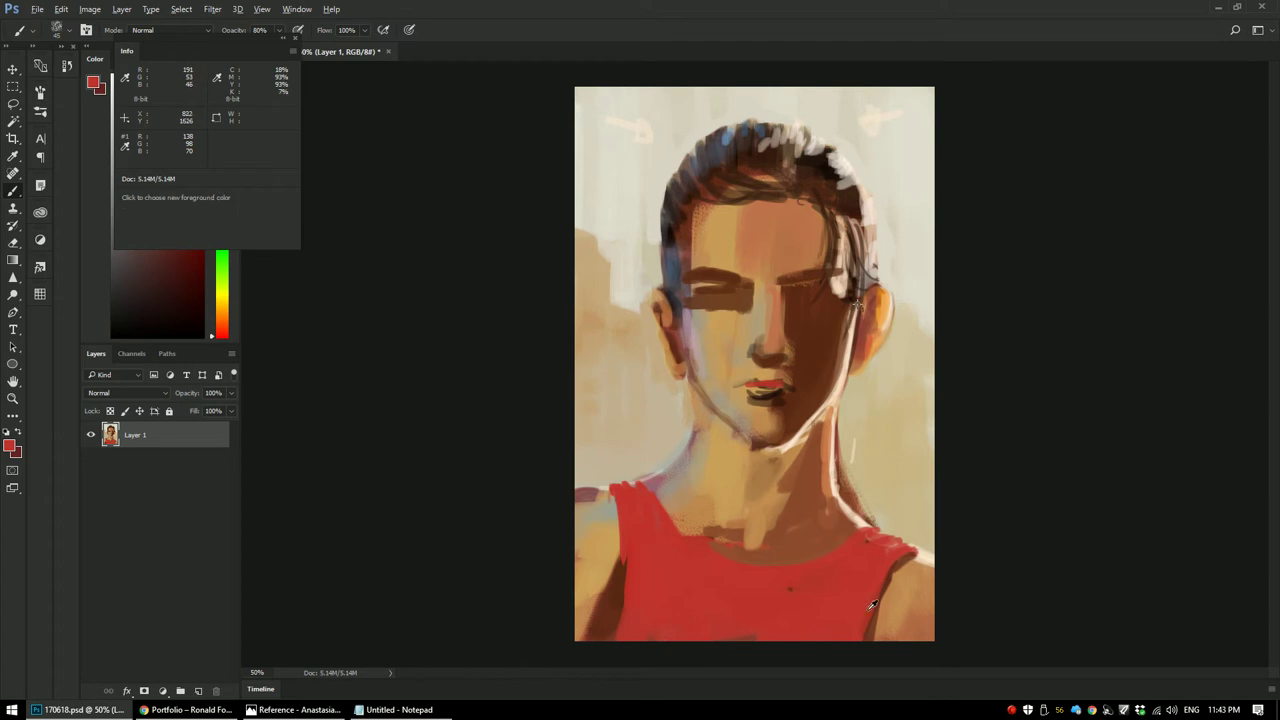
{"action": "key", "text": "alt"}
Step: Blend the base of the throat into the neck shadow with sampled skin tones and a larger brush at 30% opacity
{"action": "left_click", "coordinate": [760, 532], "text": "alt"}
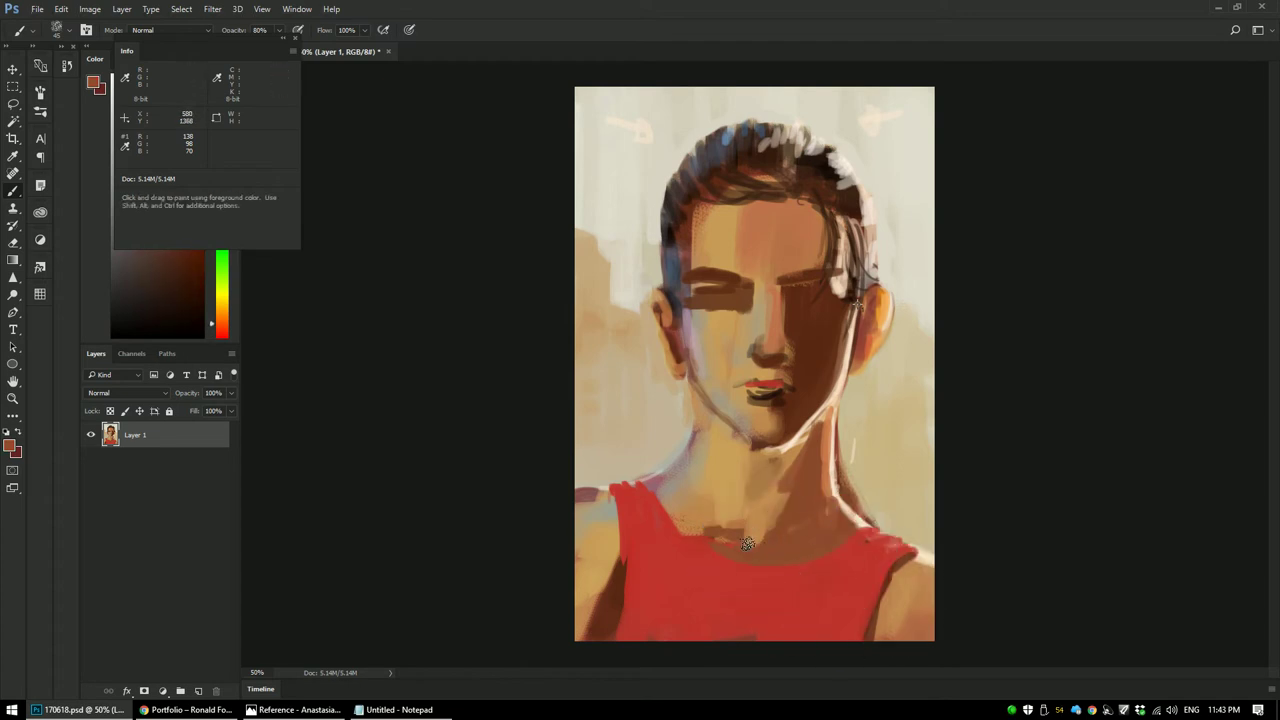
{"action": "left_click", "coordinate": [752, 529], "text": "alt"}
{"action": "key", "text": "3"}
{"action": "key", "text": "bracketright"}
{"action": "key", "text": "bracketright"}
{"action": "mouse_move", "coordinate": [762, 535]}
{"action": "left_mouse_down"}
{"action": "mouse_move", "coordinate": [770, 526]}
{"action": "mouse_move", "coordinate": [750, 549]}
{"action": "mouse_move", "coordinate": [773, 521]}
{"action": "left_mouse_up"}
{"action": "key", "text": "alt"}
{"action": "left_click", "coordinate": [790, 490], "text": "alt"}
{"action": "left_click", "coordinate": [770, 495], "text": "alt"}
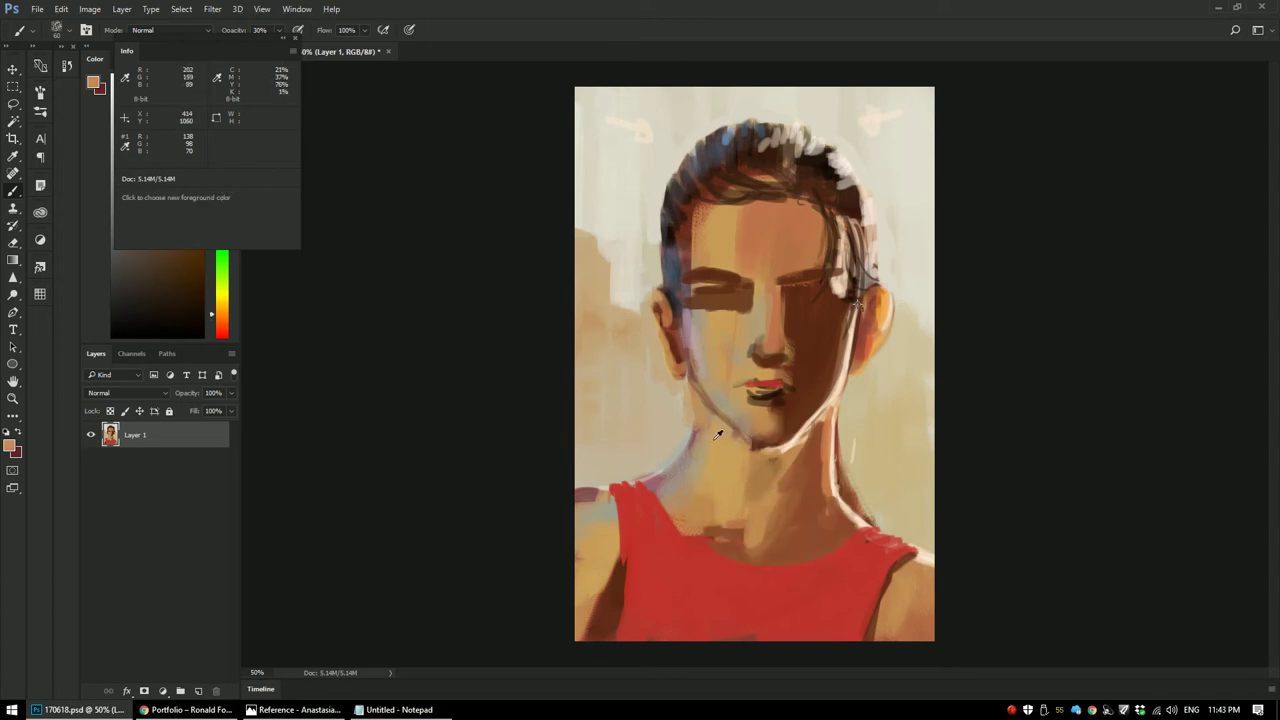
Step: Shade the left side of the neck with sampled browns and clean its outer edge with pale grey at 30% opacity
{"action": "left_click", "coordinate": [817, 442], "text": "alt"}
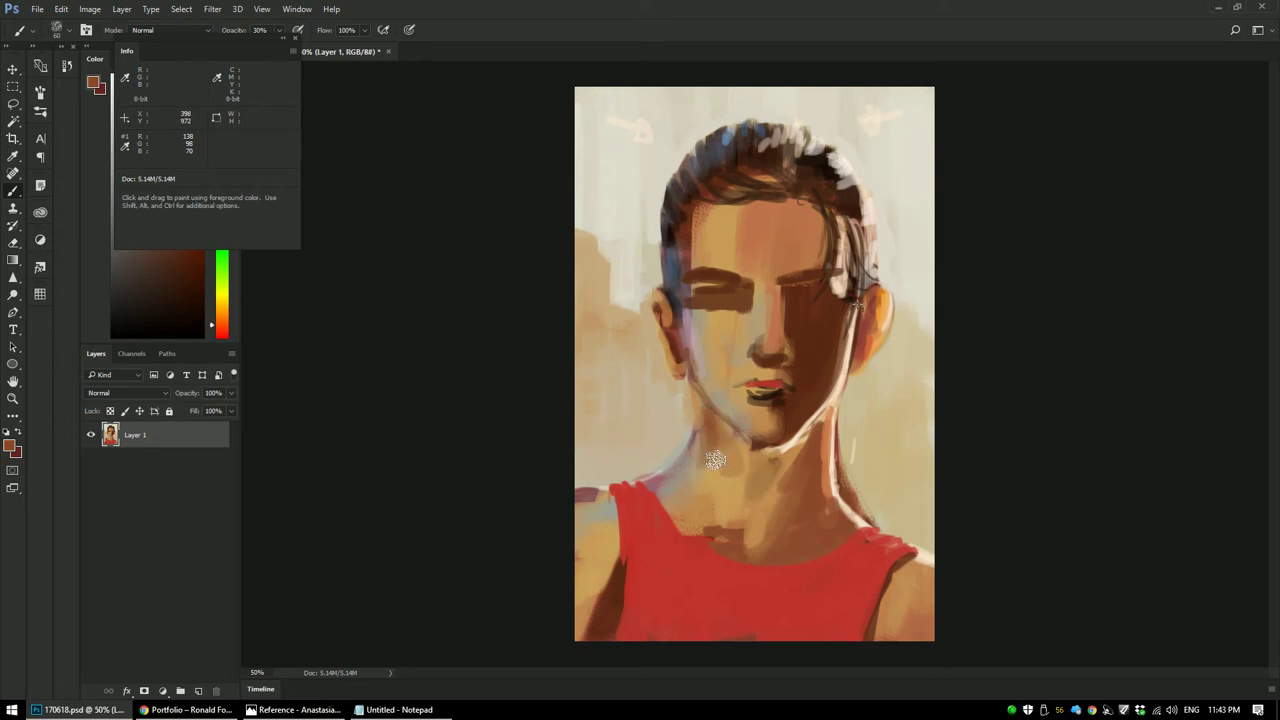
{"action": "left_click", "coordinate": [732, 512], "text": "alt"}
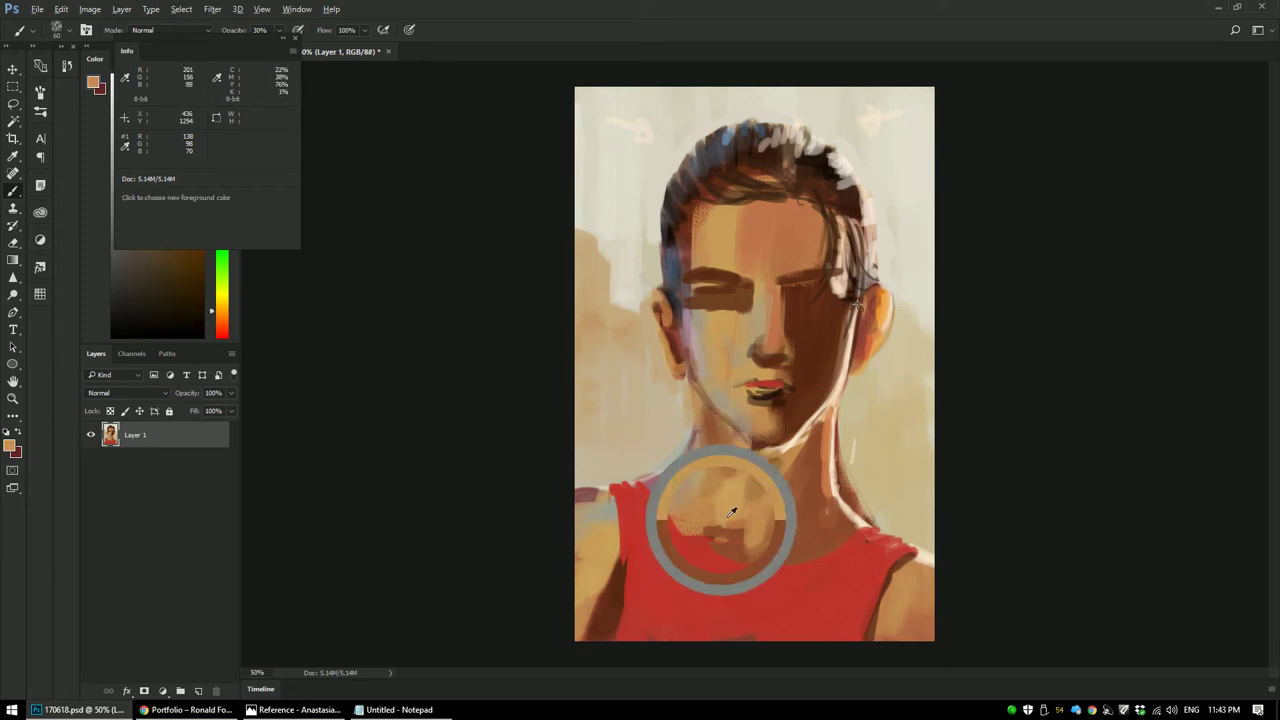
{"action": "left_click", "coordinate": [711, 410], "text": "alt"}
{"action": "mouse_move", "coordinate": [706, 404]}
{"action": "left_mouse_down"}
{"action": "mouse_move", "coordinate": [699, 457]}
{"action": "mouse_move", "coordinate": [724, 470]}
{"action": "mouse_move", "coordinate": [694, 485]}
{"action": "left_mouse_up"}
{"action": "left_click", "coordinate": [681, 455], "text": "alt"}
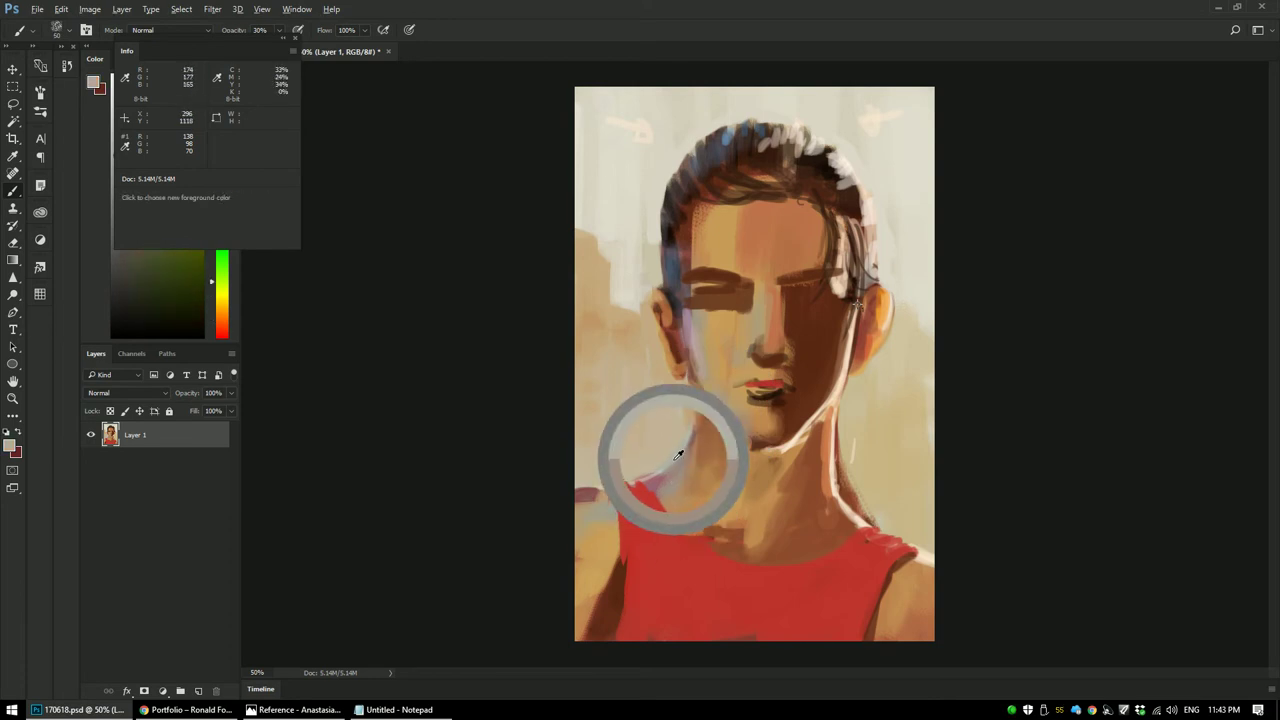
{"action": "mouse_move", "coordinate": [684, 454]}
{"action": "left_mouse_down"}
{"action": "mouse_move", "coordinate": [699, 391]}
{"action": "mouse_move", "coordinate": [679, 467]}
{"action": "left_mouse_up"}
{"action": "left_click", "coordinate": [700, 423], "text": "alt"}
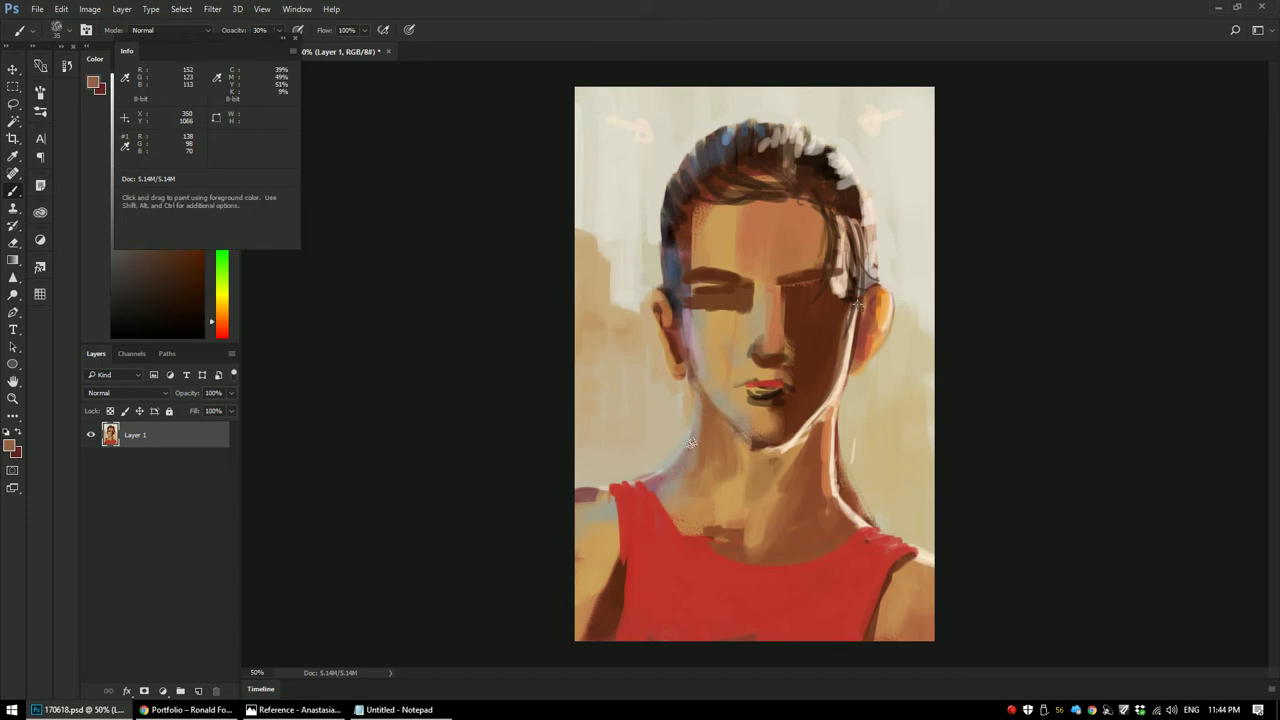
Step: Cover the purple patch on the left shoulder with tan and trim the shoulder's outline with background grey at 100% opacity
{"action": "left_click", "coordinate": [652, 518], "text": "alt"}
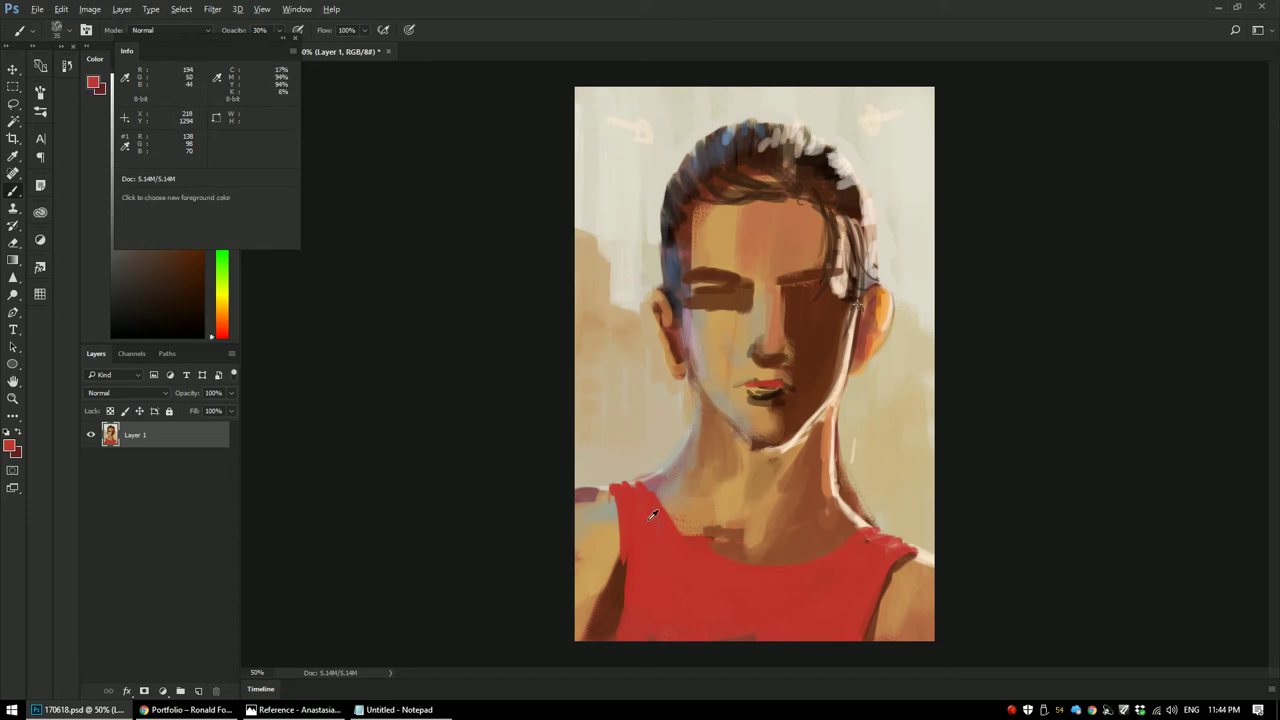
{"action": "left_click", "coordinate": [601, 502], "text": "alt"}
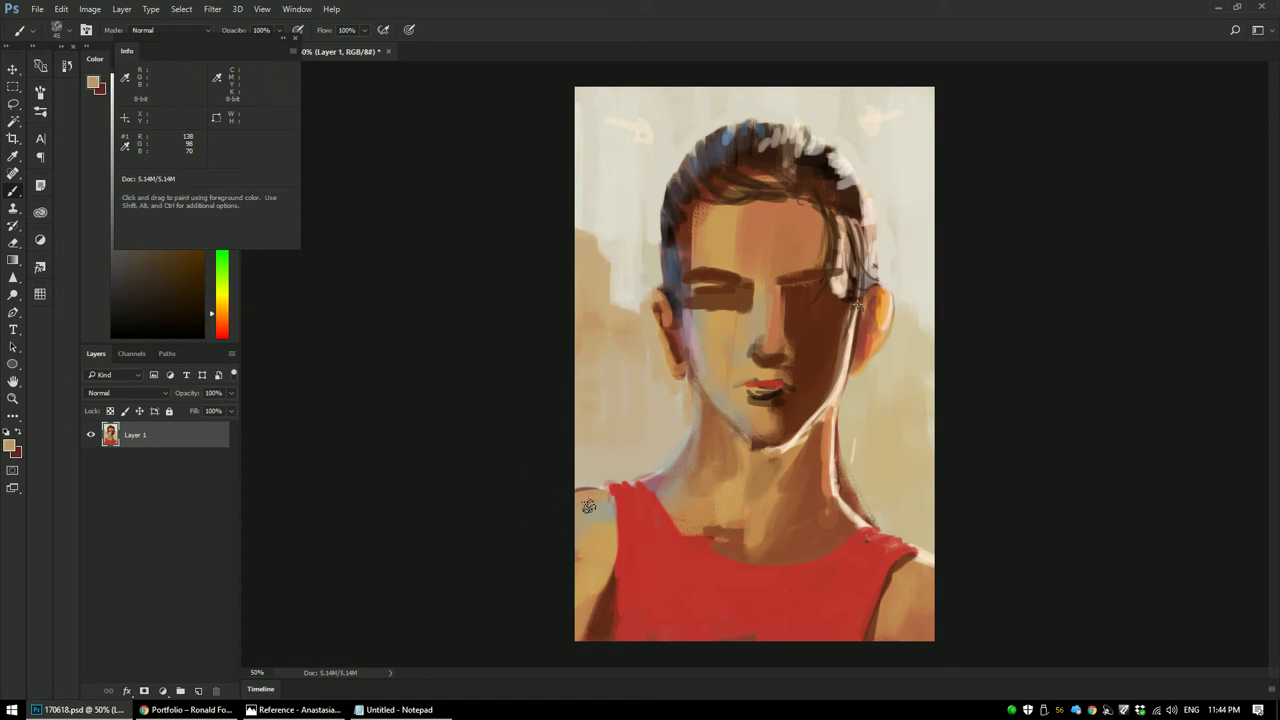
{"action": "left_click_drag", "start_coordinate": [708, 460], "coordinate": [674, 492]}
{"action": "left_click", "coordinate": [596, 510], "text": "alt"}
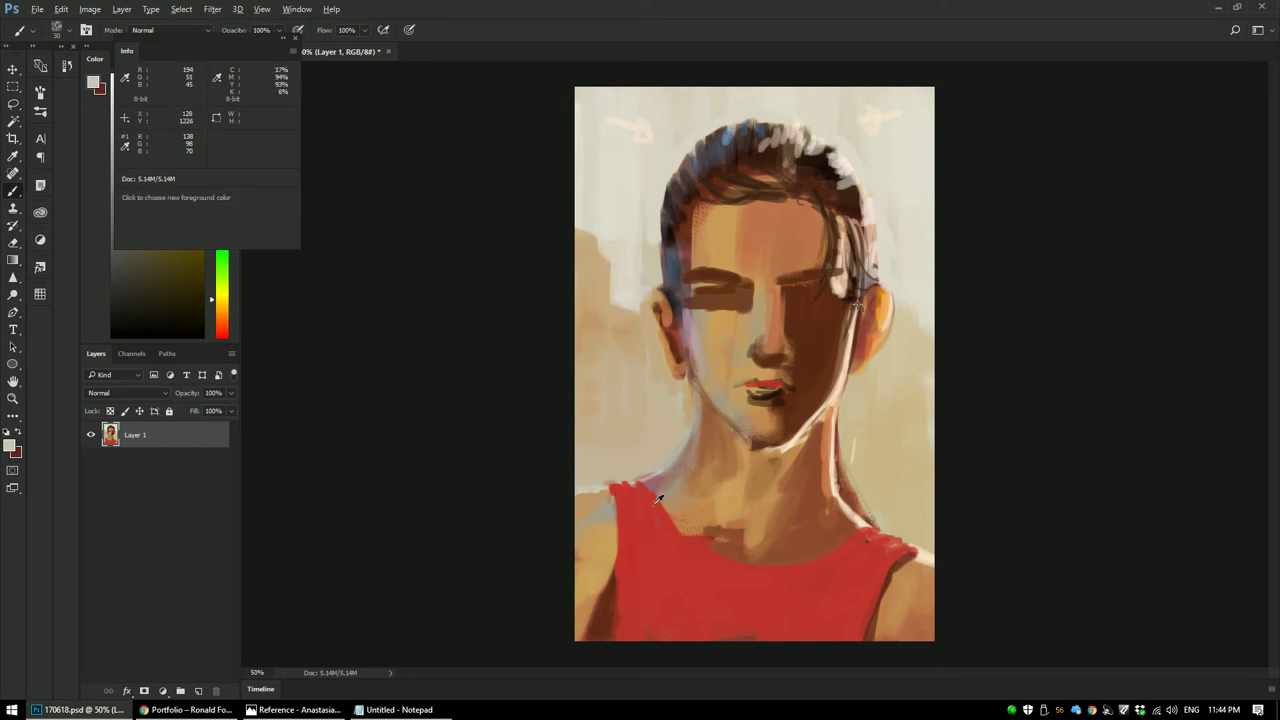
Step: Add an orange highlight sampled from the ear to the top of the left strap and blend it downward at 30% opacity
{"action": "left_click", "coordinate": [617, 494], "text": "alt"}
{"action": "left_click_drag", "start_coordinate": [815, 421], "coordinate": [880, 312]}
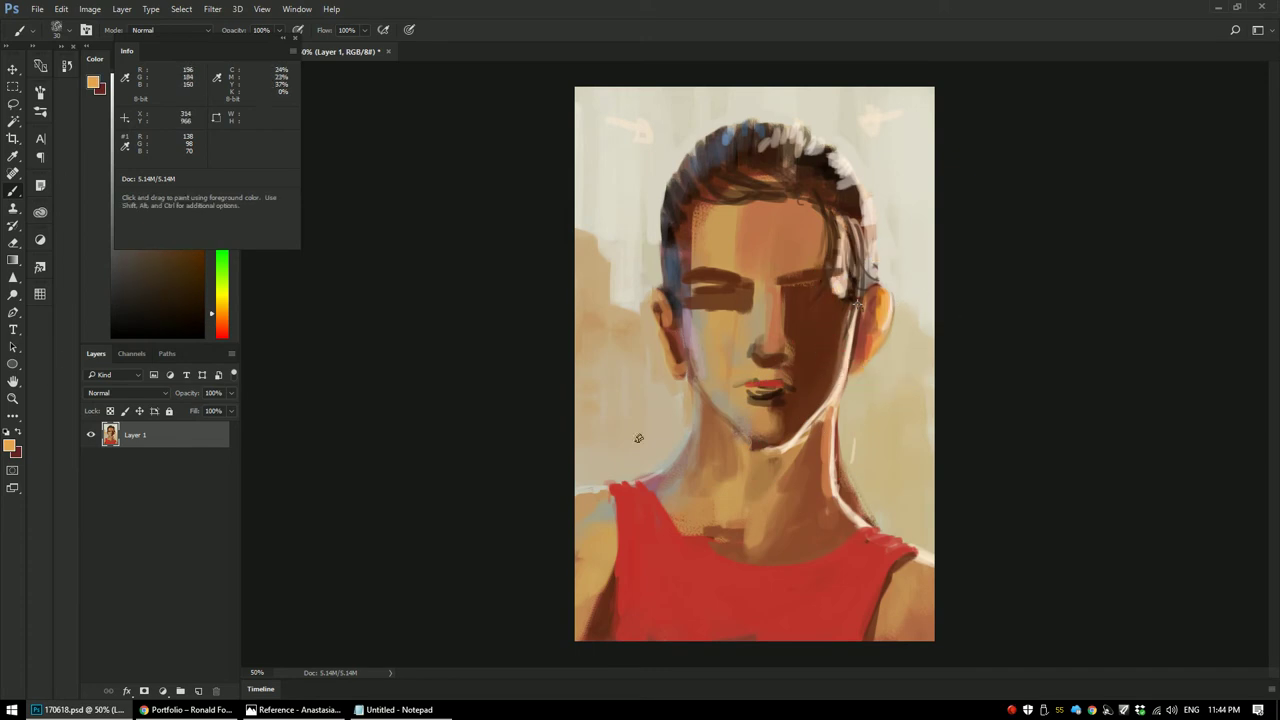
{"action": "left_click", "coordinate": [609, 500], "text": "alt"}
{"action": "key", "text": "3"}
{"action": "left_click", "coordinate": [620, 488], "text": "alt"}
{"action": "mouse_move", "coordinate": [618, 486]}
{"action": "left_mouse_down"}
{"action": "mouse_move", "coordinate": [639, 497]}
{"action": "mouse_move", "coordinate": [641, 589]}
{"action": "left_mouse_up"}
Step: Brush soft orange-red light down the left of the tank top and below its neckline with a larger brush
{"action": "key", "text": "bracketright"}
{"action": "key", "text": "bracketright"}
{"action": "mouse_move", "coordinate": [637, 512]}
{"action": "left_mouse_down"}
{"action": "mouse_move", "coordinate": [659, 615]}
{"action": "mouse_move", "coordinate": [666, 585]}
{"action": "left_mouse_up"}
{"action": "left_click_drag", "start_coordinate": [622, 532], "coordinate": [644, 626]}
{"action": "mouse_move", "coordinate": [876, 548]}
{"action": "left_mouse_down"}
{"action": "mouse_move", "coordinate": [812, 626]}
{"action": "mouse_move", "coordinate": [760, 610]}
{"action": "mouse_move", "coordinate": [760, 570]}
{"action": "left_mouse_up"}
{"action": "left_click_drag", "start_coordinate": [856, 555], "coordinate": [732, 572]}
{"action": "left_click", "coordinate": [737, 569], "text": "alt"}
{"action": "left_click", "coordinate": [700, 566], "text": "alt"}
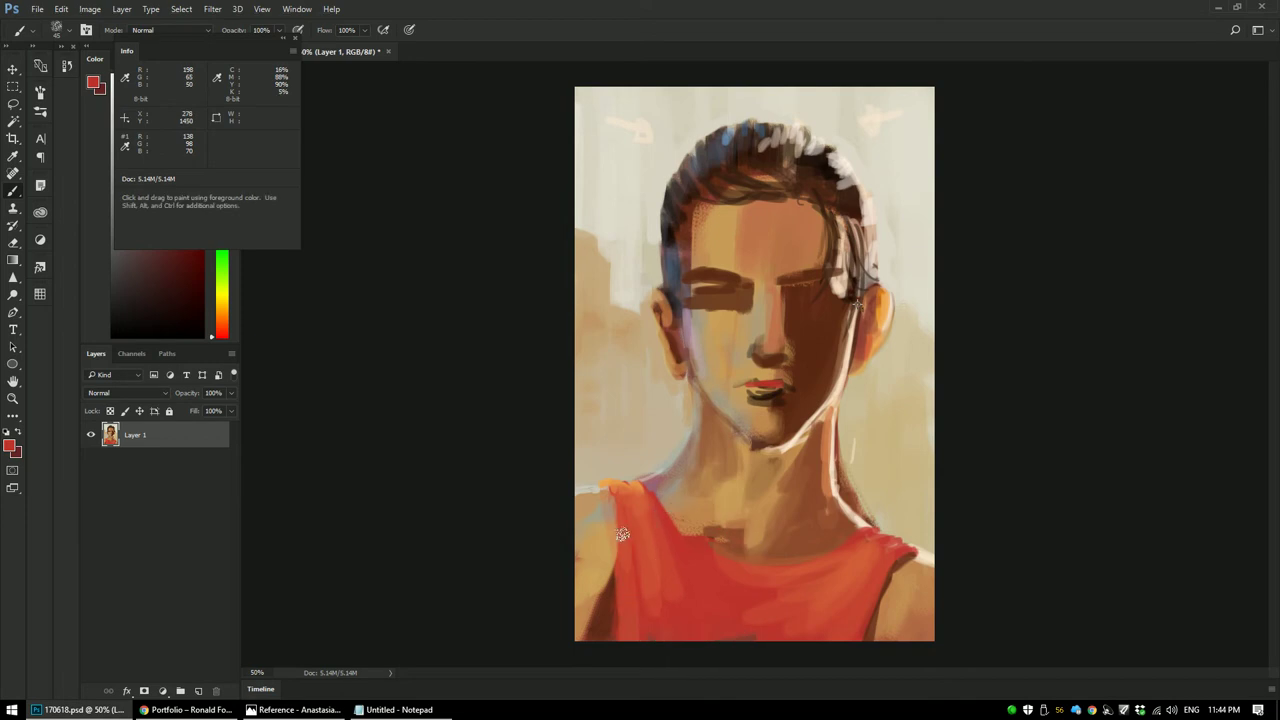
Step: Define the edge and folds of the left tank-top strap with sampled browns and reds, using a larger brush for the red areas
{"action": "left_click", "coordinate": [603, 594], "text": "alt"}
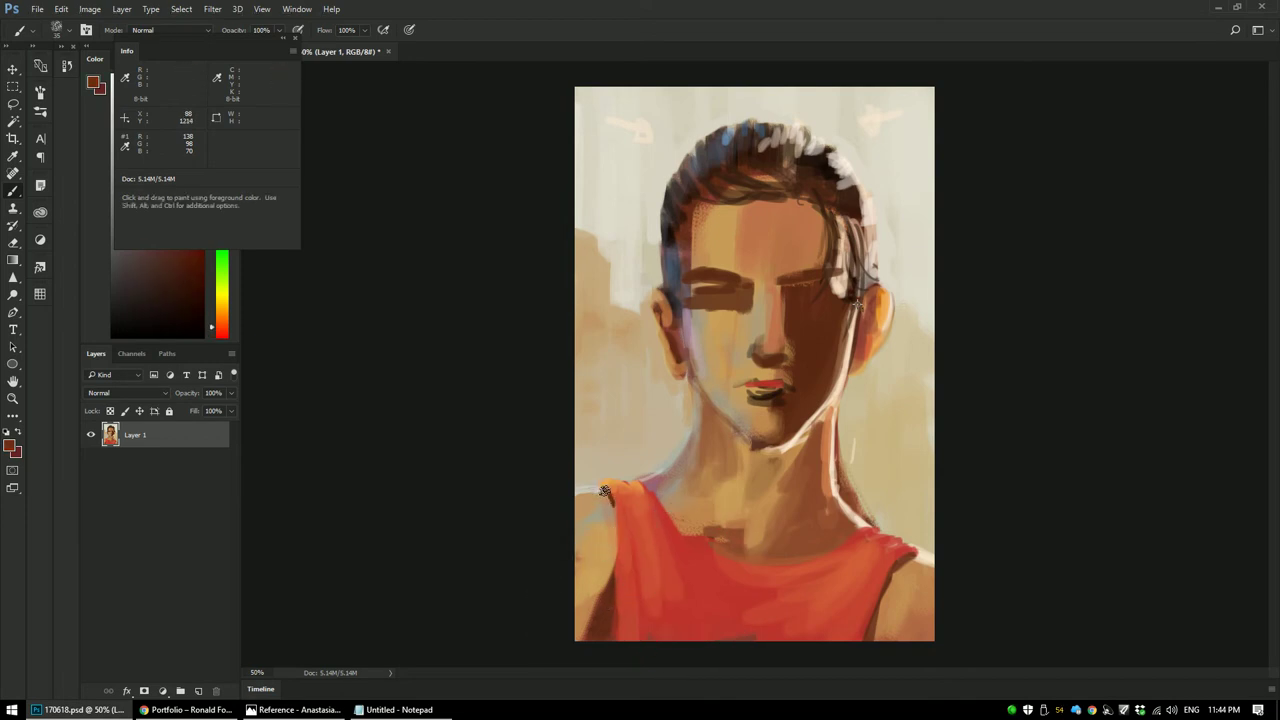
{"action": "left_click", "coordinate": [623, 514], "text": "alt"}
{"action": "left_click", "coordinate": [635, 548], "text": "alt"}
{"action": "key", "text": "bracketright"}
{"action": "key", "text": "bracketright"}
{"action": "left_click_drag", "start_coordinate": [608, 494], "coordinate": [628, 545]}
{"action": "left_click", "coordinate": [630, 538], "text": "alt"}
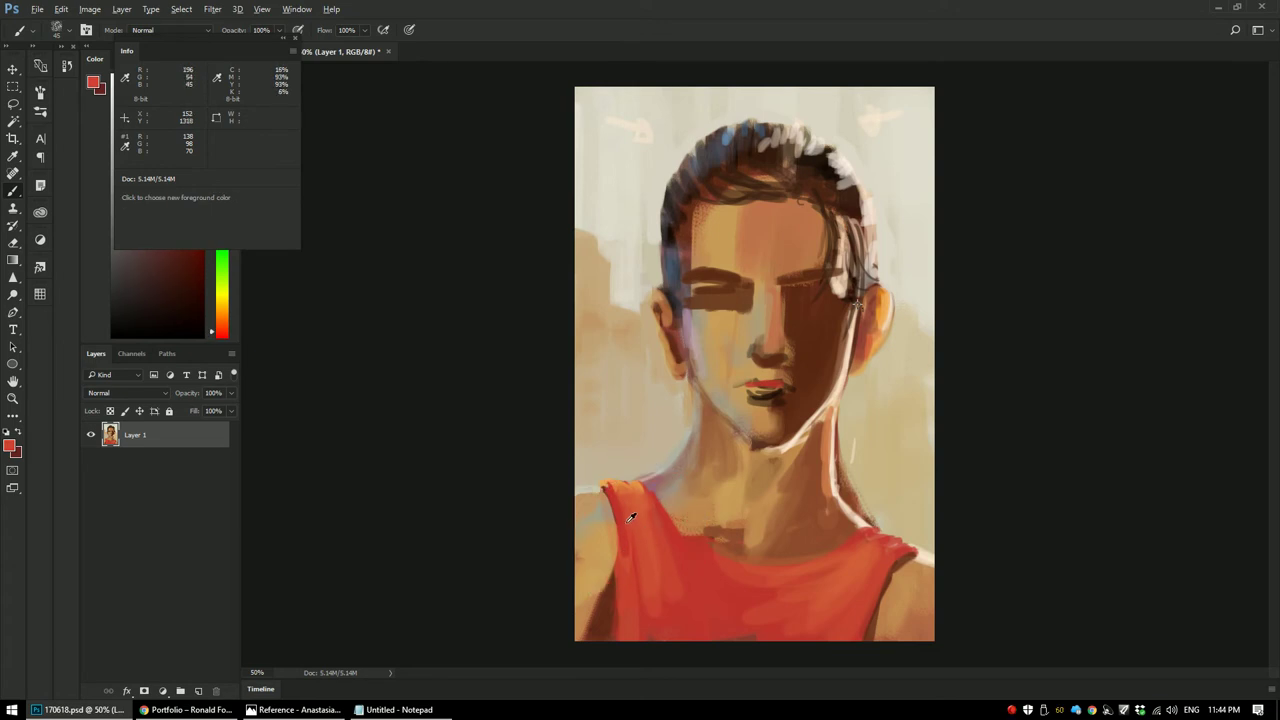
Step: Paint orange light streaks down the left strap and chest, and reinforce the strap's inner edge with sampled red
{"action": "left_click", "coordinate": [617, 485], "text": "alt"}
{"action": "mouse_move", "coordinate": [601, 488]}
{"action": "left_mouse_down"}
{"action": "mouse_move", "coordinate": [620, 525]}
{"action": "mouse_move", "coordinate": [608, 593]}
{"action": "left_mouse_up"}
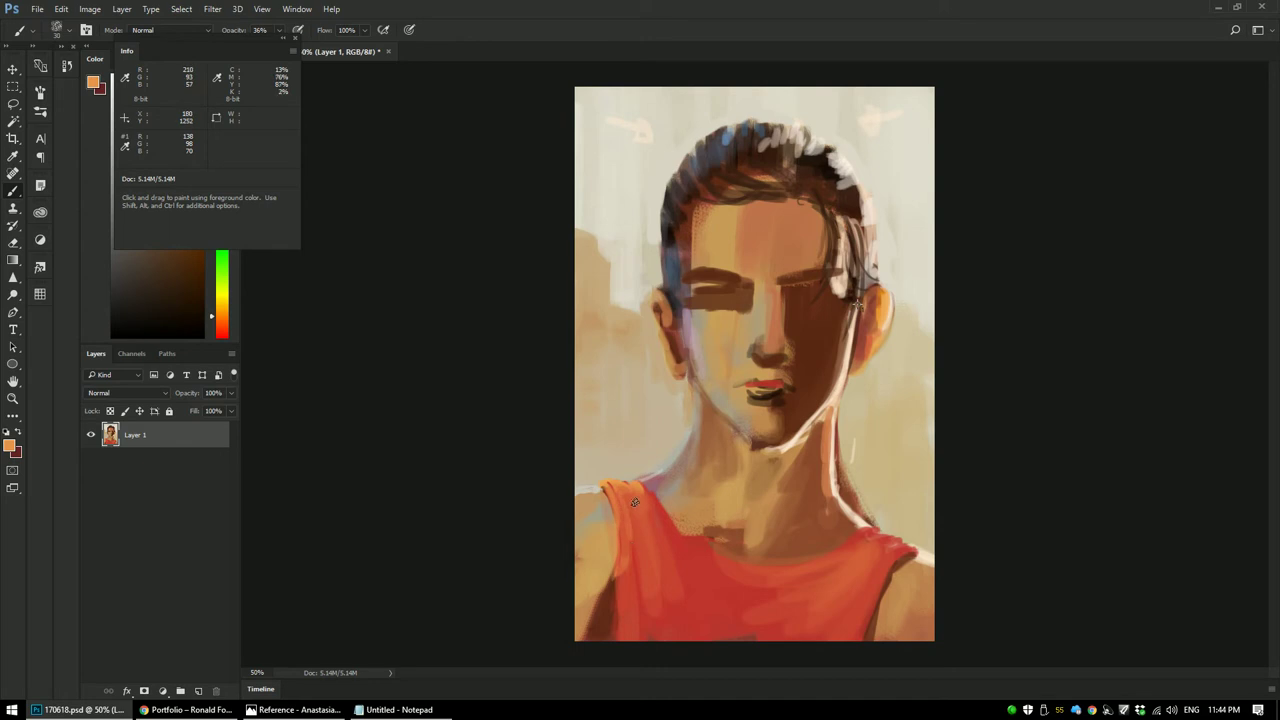
{"action": "left_click_drag", "start_coordinate": [638, 512], "coordinate": [658, 615]}
{"action": "left_click", "coordinate": [697, 563], "text": "alt"}
{"action": "left_click", "coordinate": [646, 486], "text": "alt"}
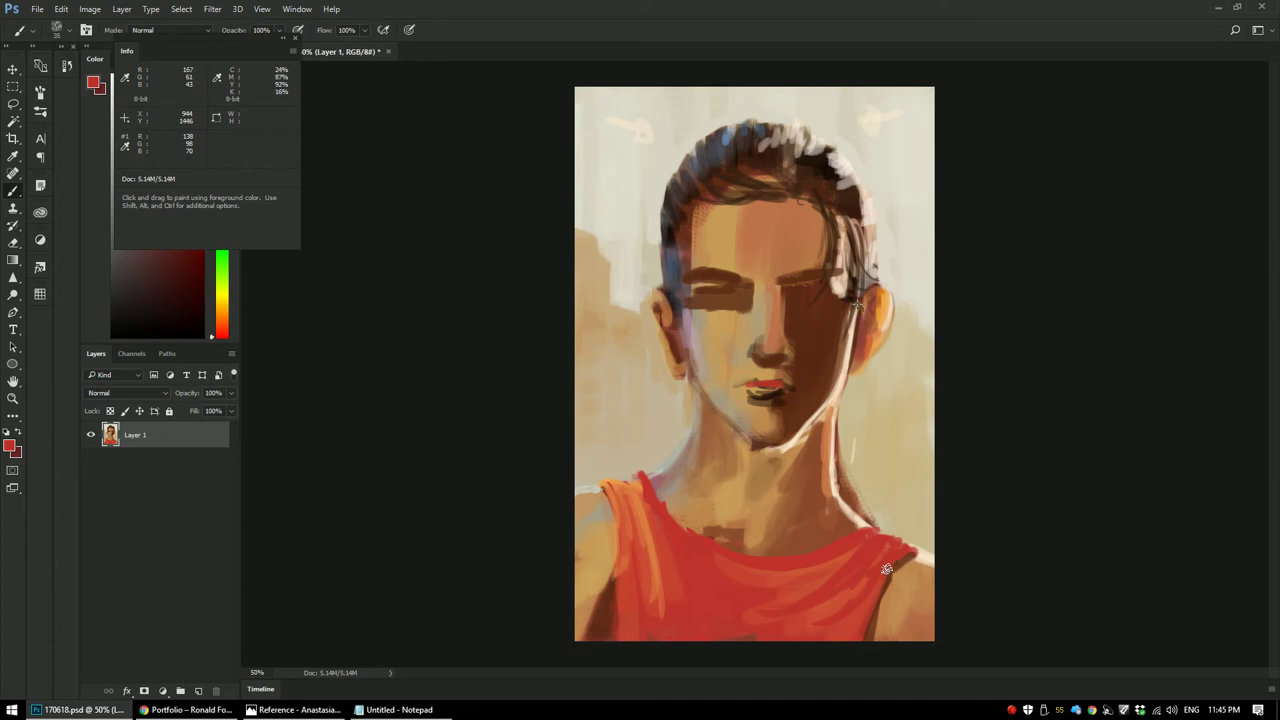
Step: Add orange highlights along the top of the right strap and refine the right armhole with sampled skin tones
{"action": "left_click", "coordinate": [650, 540], "text": "alt"}
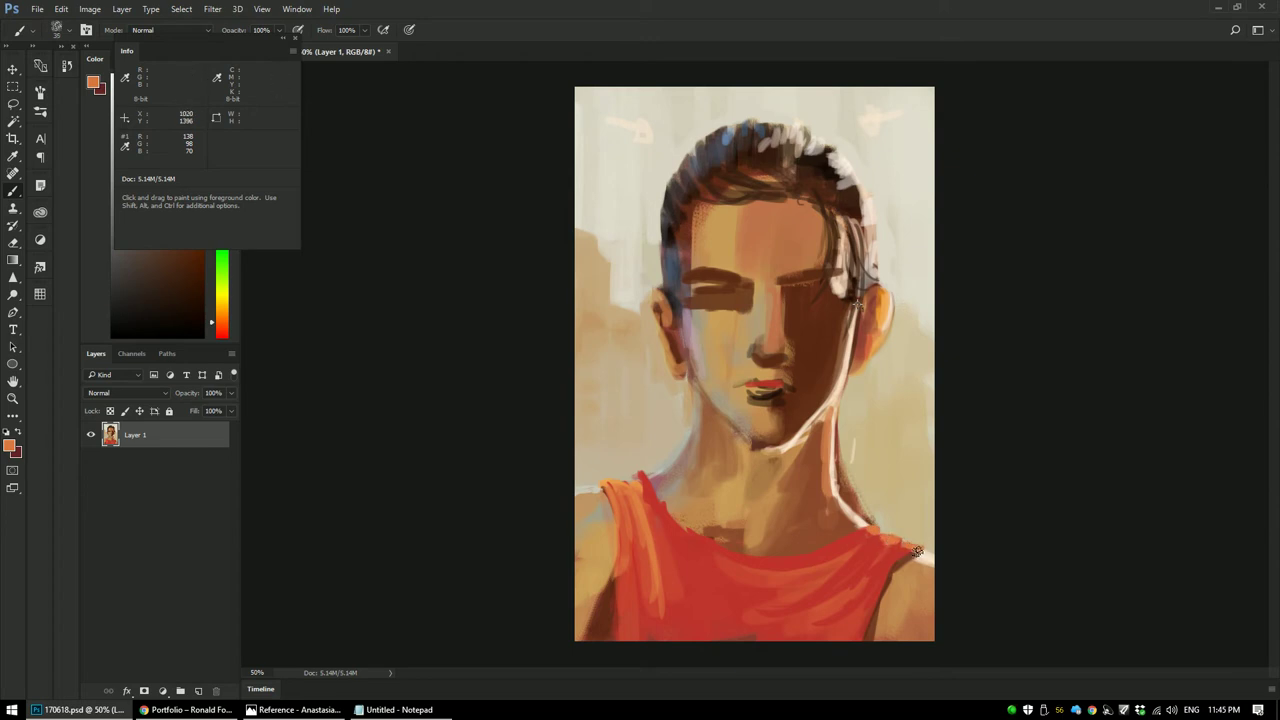
{"action": "left_click", "coordinate": [888, 610], "text": "alt"}
{"action": "left_click", "coordinate": [900, 612], "text": "alt"}
{"action": "left_click", "coordinate": [898, 600], "text": "alt"}
{"action": "key", "text": "3"}
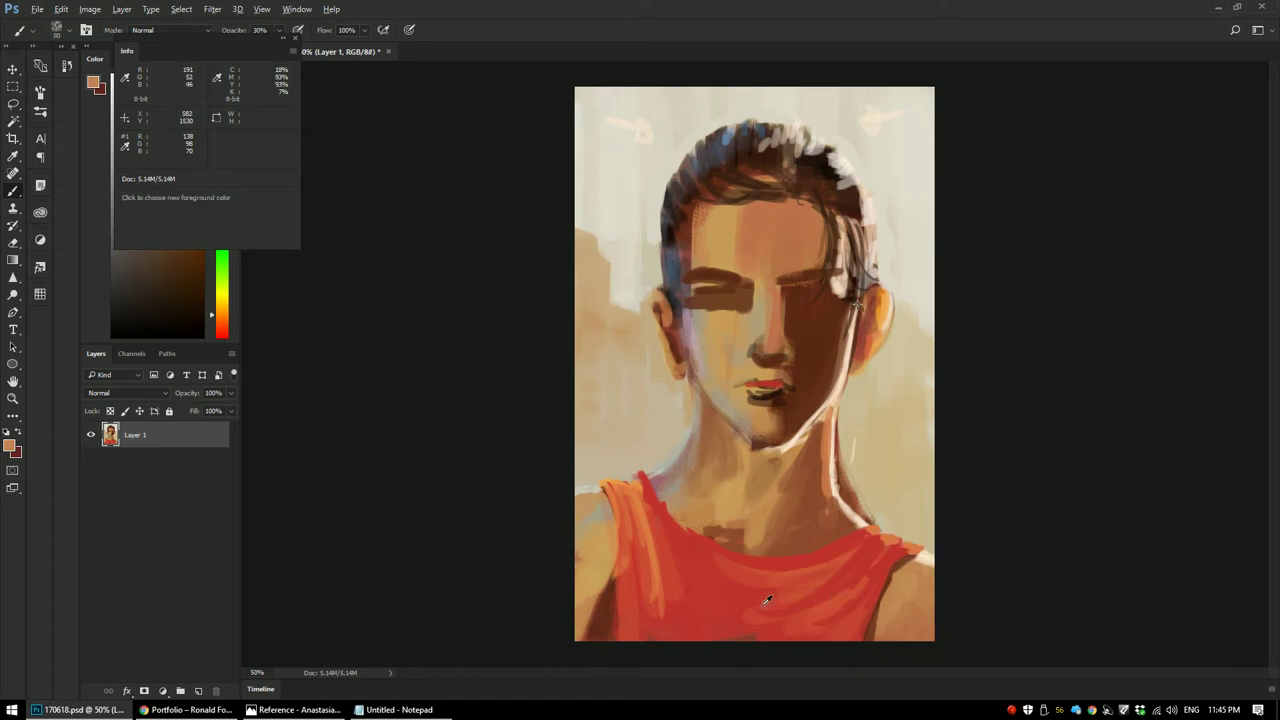
Step: Soften the orange streaks on the lower left of the tank top with sampled reds at 30% opacity
{"action": "left_click", "coordinate": [732, 594], "text": "alt"}
{"action": "left_click", "coordinate": [684, 556], "text": "alt"}
{"action": "left_click", "coordinate": [665, 571], "text": "alt"}
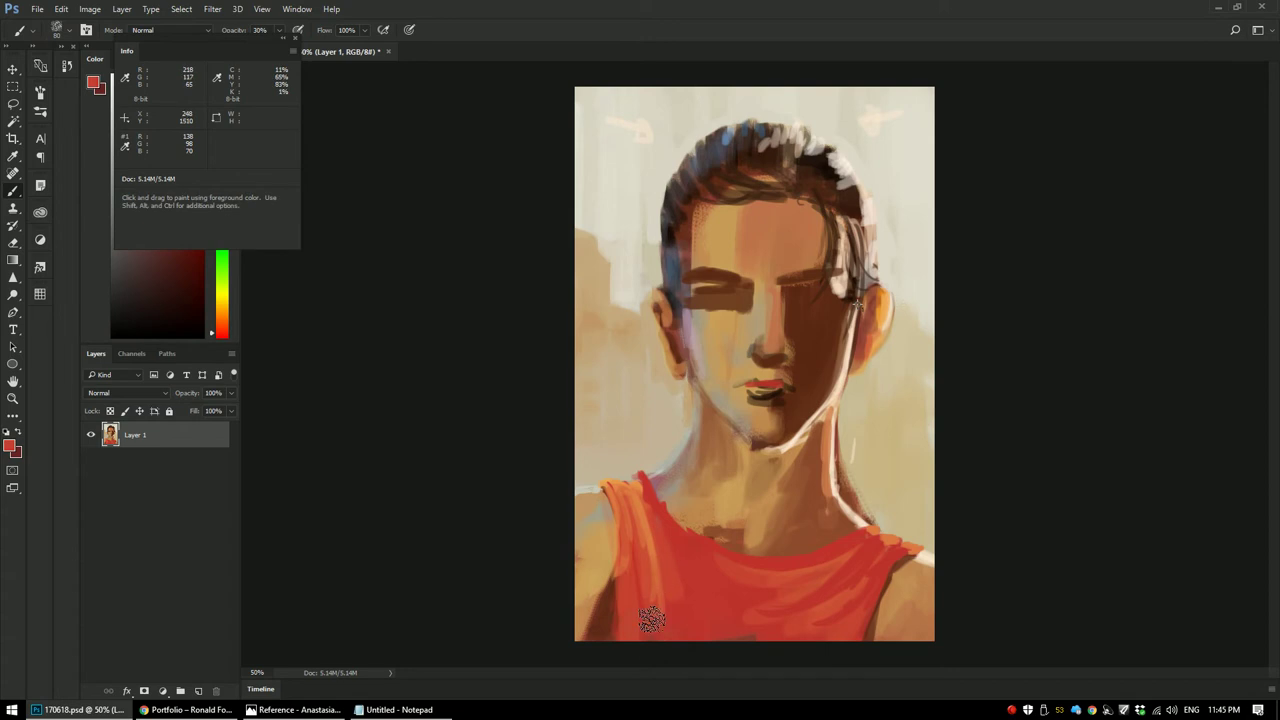
{"action": "left_click", "coordinate": [682, 575], "text": "alt"}
Step: Paint an orange highlight along the left neckline and trim the strap's tip with sampled background and red
{"action": "left_click", "coordinate": [638, 477], "text": "alt"}
{"action": "left_click", "coordinate": [634, 475], "text": "alt"}
{"action": "key", "text": "0"}
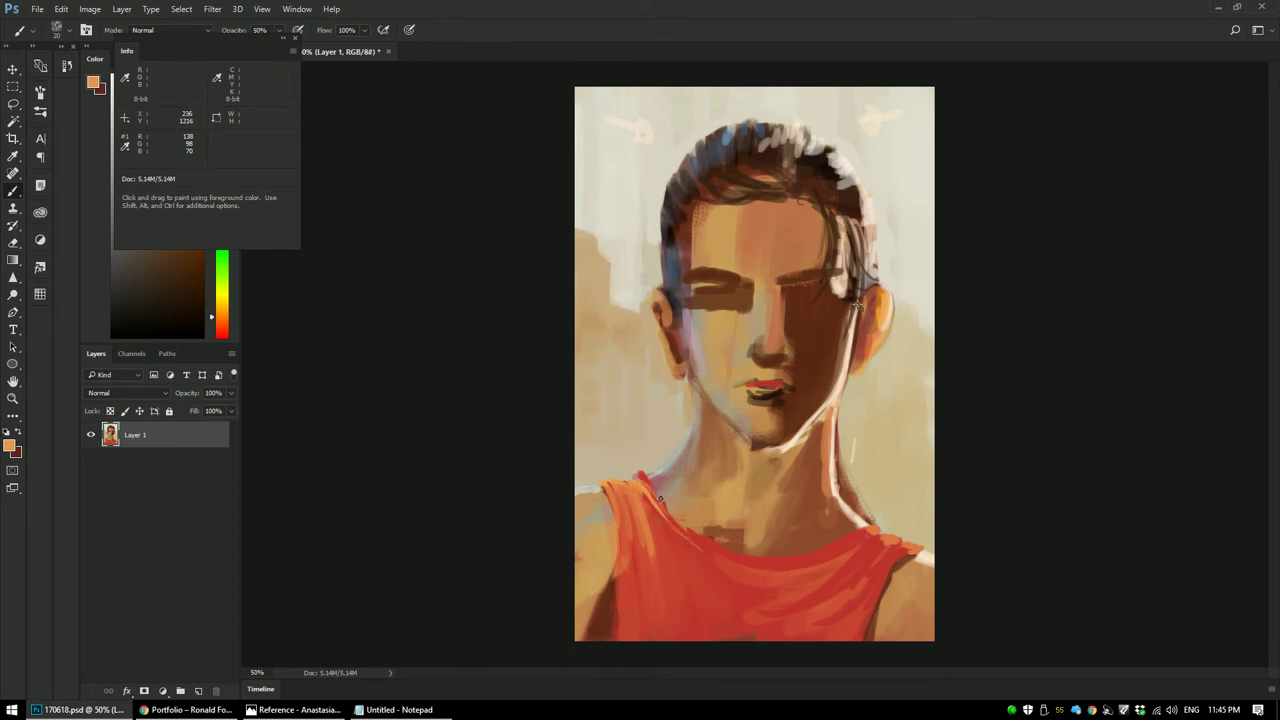
{"action": "left_click", "coordinate": [645, 461], "text": "alt"}
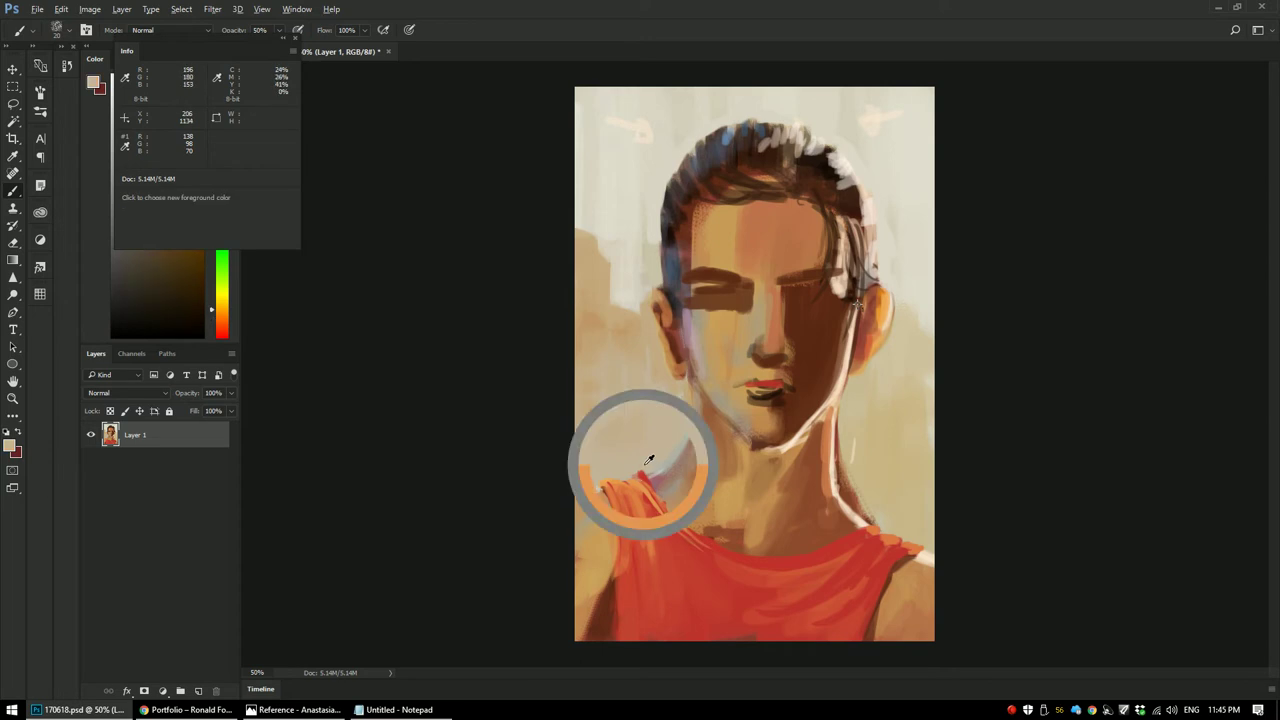
{"action": "left_click", "coordinate": [644, 472], "text": "alt"}
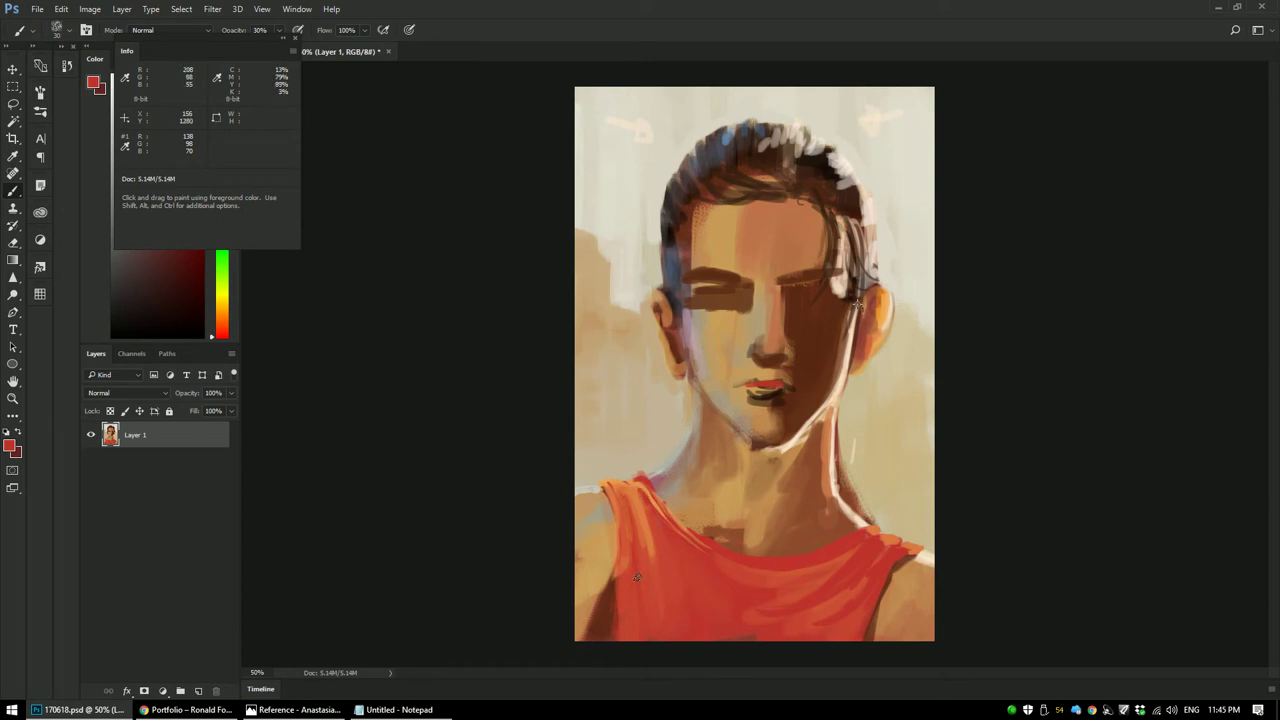
{"action": "left_click", "coordinate": [650, 491], "text": "alt"}
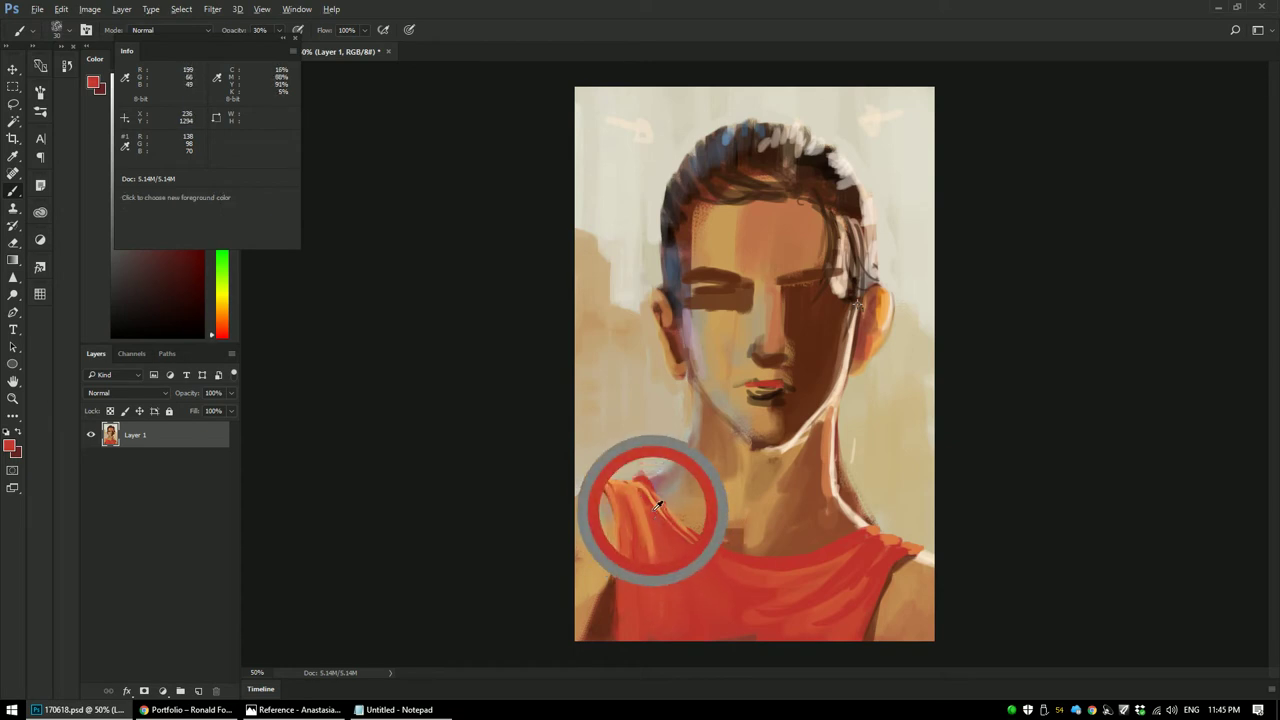
Step: Paint dark red fabric folds on the left strap and below the neckline, lowering the brush opacity to 20%
{"action": "left_click_drag", "start_coordinate": [718, 446], "coordinate": [729, 490]}
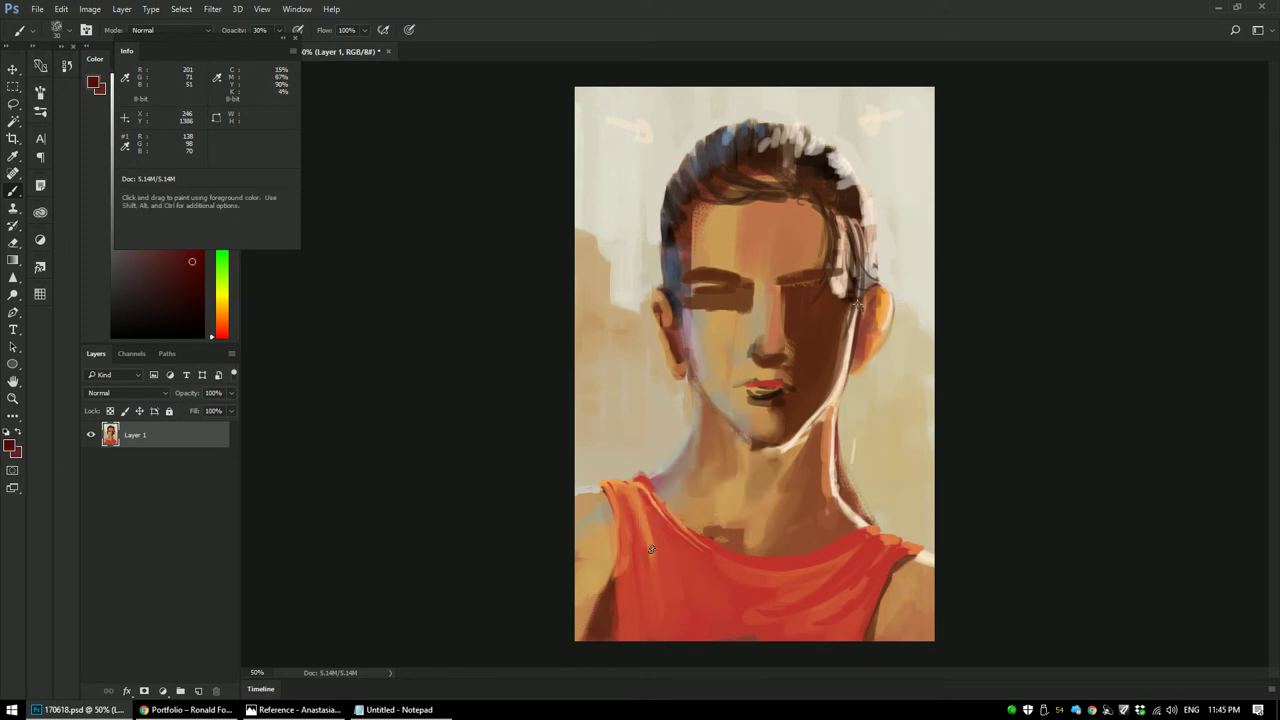
{"action": "mouse_move", "coordinate": [620, 499]}
{"action": "left_mouse_down"}
{"action": "mouse_move", "coordinate": [628, 560]}
{"action": "mouse_move", "coordinate": [661, 592]}
{"action": "mouse_move", "coordinate": [654, 531]}
{"action": "mouse_move", "coordinate": [655, 558]}
{"action": "mouse_move", "coordinate": [690, 580]}
{"action": "left_mouse_up"}
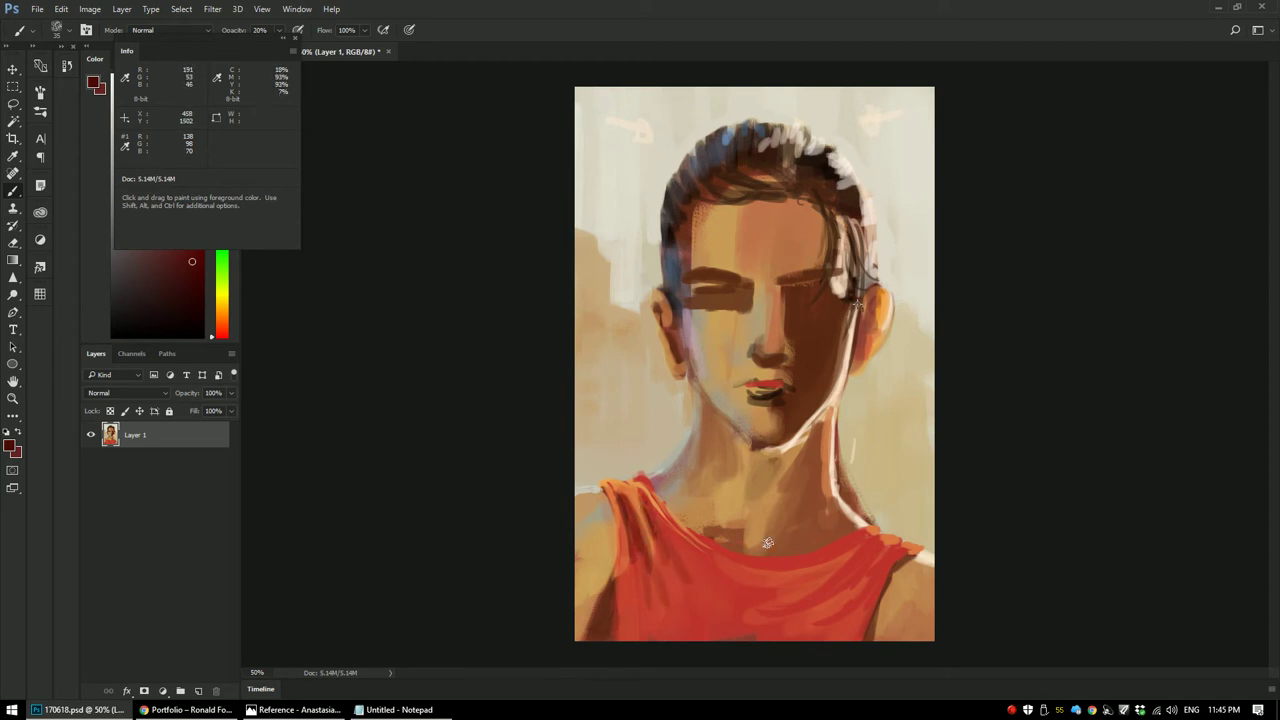
{"action": "mouse_move", "coordinate": [796, 529]}
{"action": "left_mouse_down"}
{"action": "mouse_move", "coordinate": [840, 549]}
{"action": "mouse_move", "coordinate": [780, 569]}
{"action": "mouse_move", "coordinate": [852, 557]}
{"action": "mouse_move", "coordinate": [810, 552]}
{"action": "mouse_move", "coordinate": [857, 568]}
{"action": "mouse_move", "coordinate": [879, 558]}
{"action": "mouse_move", "coordinate": [826, 614]}
{"action": "left_mouse_up"}
Step: Shade the right armhole edge with sampled brown at 20% opacity and check the whole painting at a smaller size
{"action": "left_click", "coordinate": [908, 563], "text": "alt"}
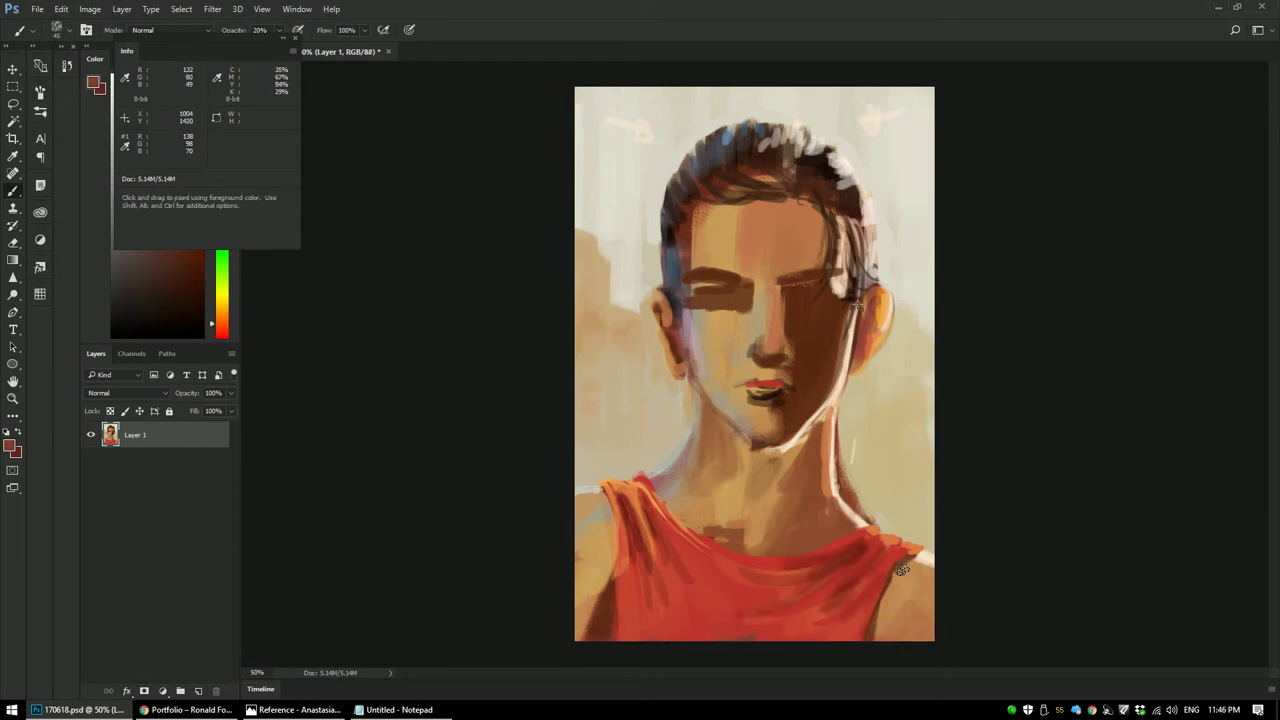
{"action": "left_click_drag", "start_coordinate": [897, 567], "coordinate": [881, 648]}
{"action": "key", "text": "ctrl+minus"}
{"action": "key", "text": "ctrl+minus"}
{"action": "key", "text": "ctrl+plus"}
{"action": "key", "text": "ctrl+plus"}
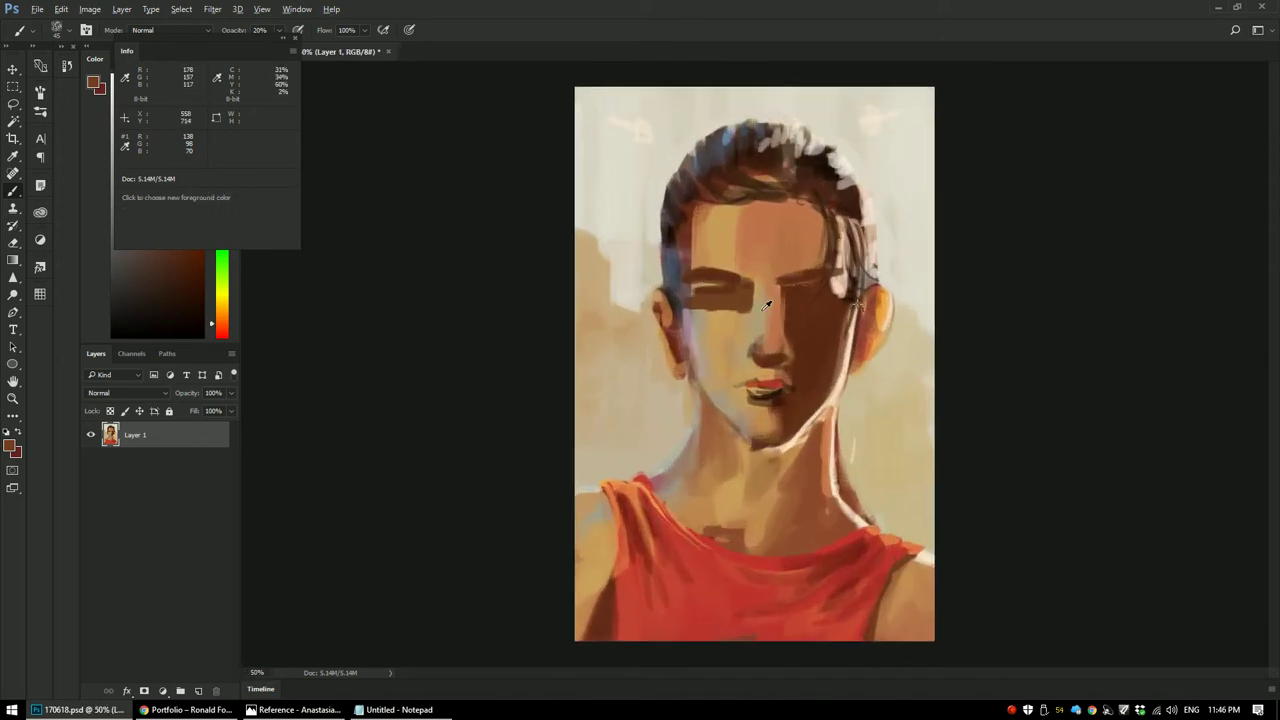
Step: Sketch red guide lines at 100% opacity marking the brow line, center line, mouth, cheek and forehead planes over the face
{"action": "left_click", "coordinate": [772, 279], "text": "alt"}
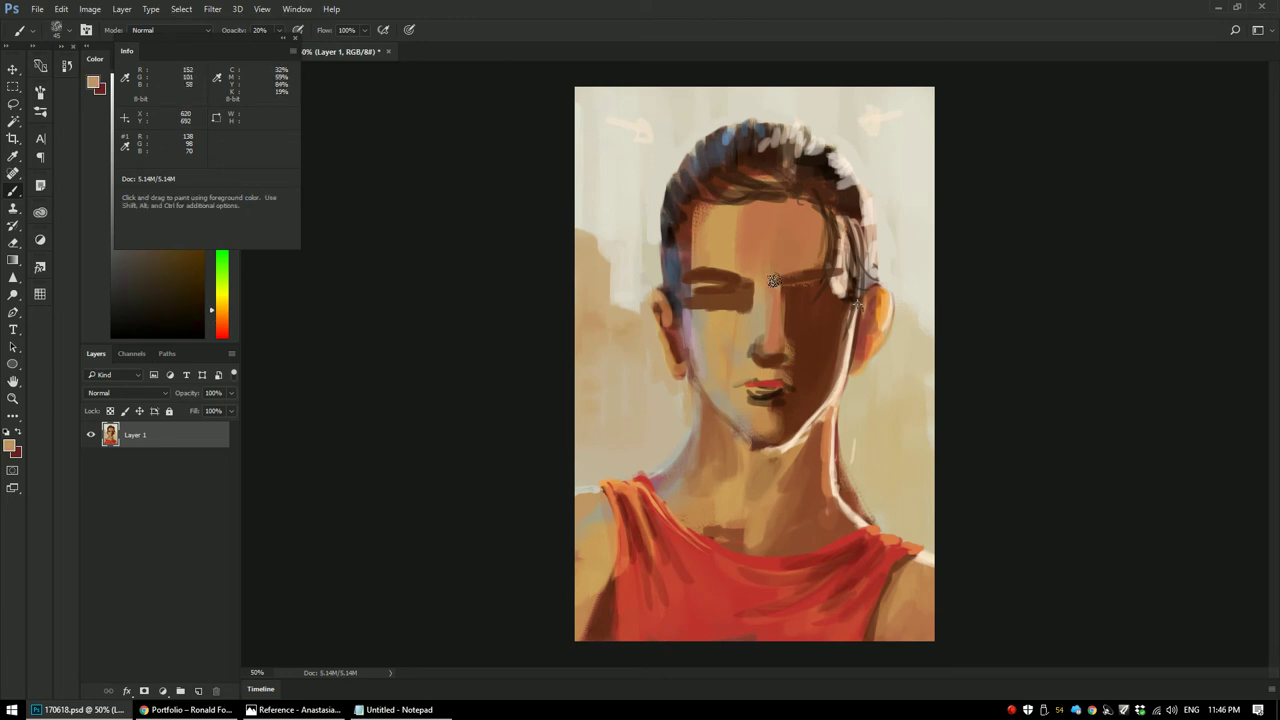
{"action": "left_click", "coordinate": [777, 586], "text": "alt"}
{"action": "key", "text": "0"}
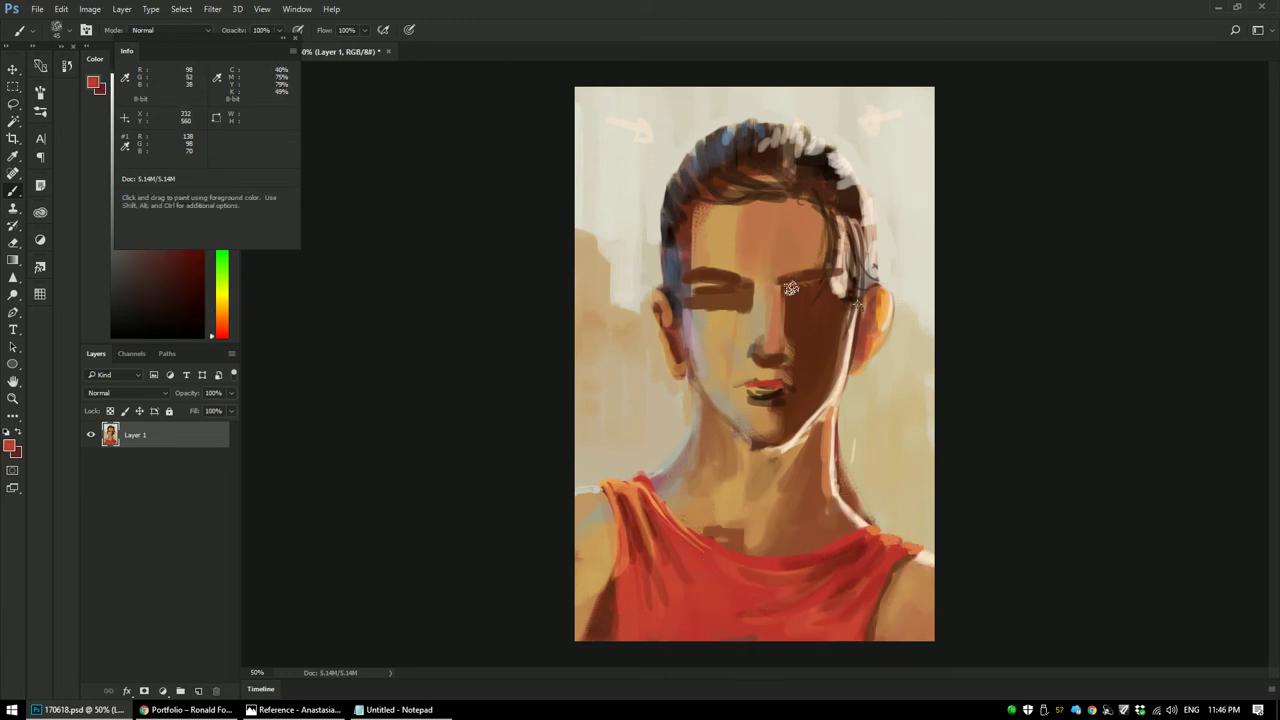
{"action": "left_click_drag", "start_coordinate": [681, 276], "coordinate": [880, 292]}
{"action": "left_click_drag", "start_coordinate": [781, 265], "coordinate": [753, 460]}
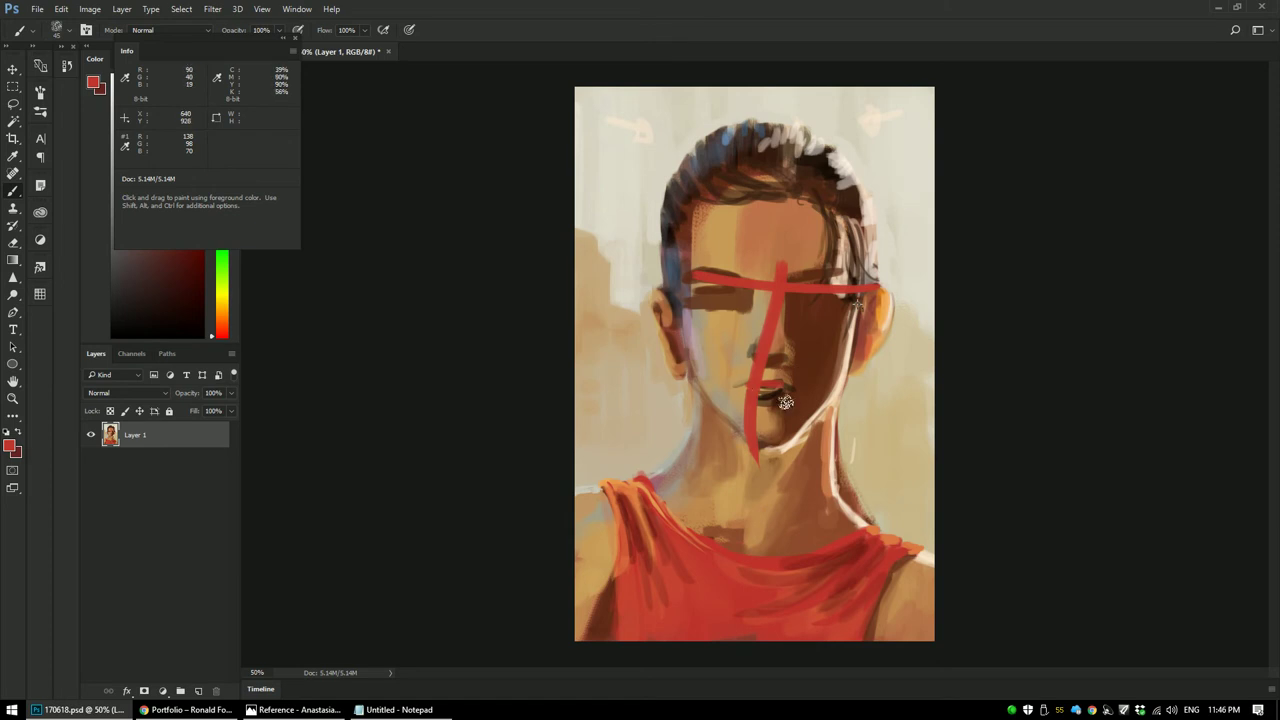
{"action": "left_click_drag", "start_coordinate": [765, 366], "coordinate": [791, 427]}
{"action": "mouse_move", "coordinate": [750, 350]}
{"action": "left_mouse_down"}
{"action": "mouse_move", "coordinate": [784, 340]}
{"action": "mouse_move", "coordinate": [735, 340]}
{"action": "mouse_move", "coordinate": [690, 312]}
{"action": "mouse_move", "coordinate": [720, 352]}
{"action": "mouse_move", "coordinate": [737, 428]}
{"action": "left_mouse_up"}
{"action": "mouse_move", "coordinate": [798, 350]}
{"action": "left_mouse_down"}
{"action": "mouse_move", "coordinate": [842, 320]}
{"action": "mouse_move", "coordinate": [806, 352]}
{"action": "left_mouse_up"}
{"action": "left_click_drag", "start_coordinate": [838, 322], "coordinate": [833, 407]}
{"action": "mouse_move", "coordinate": [722, 198]}
{"action": "left_mouse_down"}
{"action": "mouse_move", "coordinate": [718, 262]}
{"action": "mouse_move", "coordinate": [696, 266]}
{"action": "left_mouse_up"}
{"action": "mouse_move", "coordinate": [812, 204]}
{"action": "left_mouse_down"}
{"action": "mouse_move", "coordinate": [825, 257]}
{"action": "mouse_move", "coordinate": [854, 280]}
{"action": "left_mouse_up"}
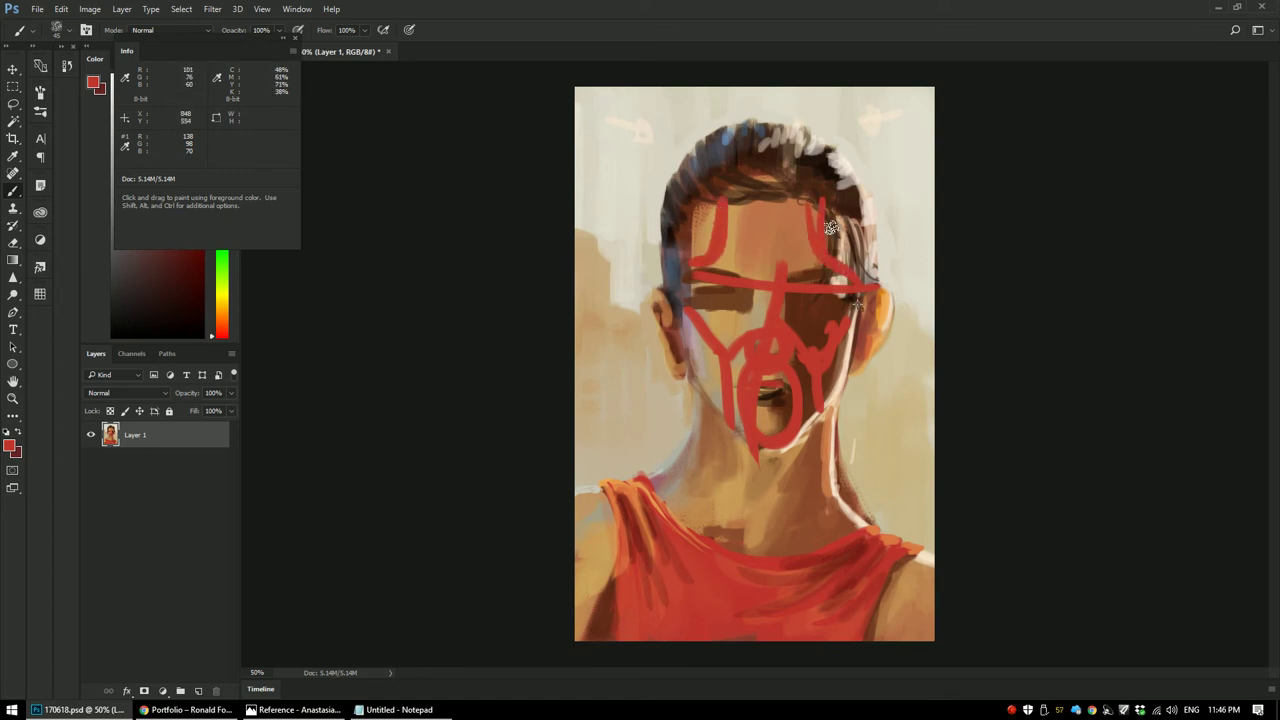
{"action": "mouse_move", "coordinate": [734, 198]}
{"action": "left_mouse_down"}
{"action": "mouse_move", "coordinate": [775, 188]}
{"action": "mouse_move", "coordinate": [726, 243]}
{"action": "left_mouse_up"}
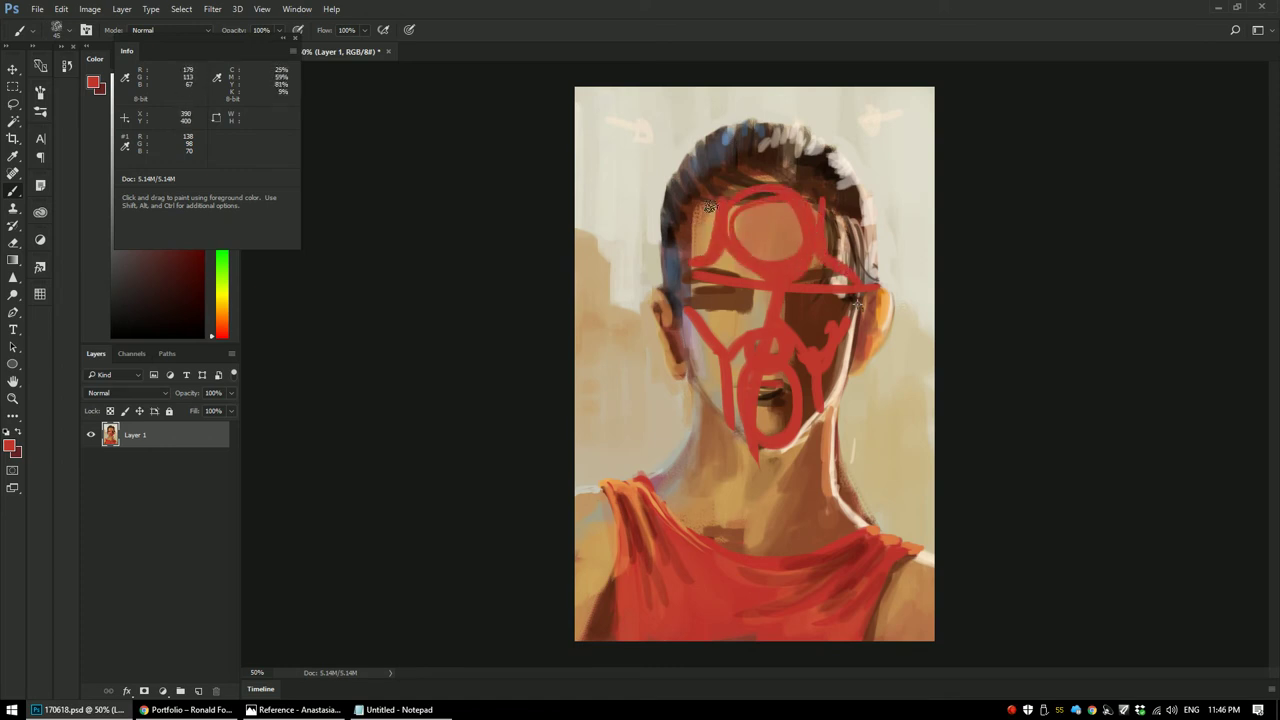
{"action": "left_click_drag", "start_coordinate": [870, 190], "coordinate": [817, 275]}
Step: Undo all the red guide lines drawn over the face
{"action": "key", "text": "ctrl+alt+z"}
{"action": "key", "text": "ctrl+alt+z"}
{"action": "key", "text": "ctrl+alt+z"}
{"action": "key", "text": "ctrl+alt+z"}
{"action": "key", "text": "ctrl+alt+z"}
{"action": "key", "text": "ctrl+alt+z"}
{"action": "key", "text": "ctrl+alt+z"}
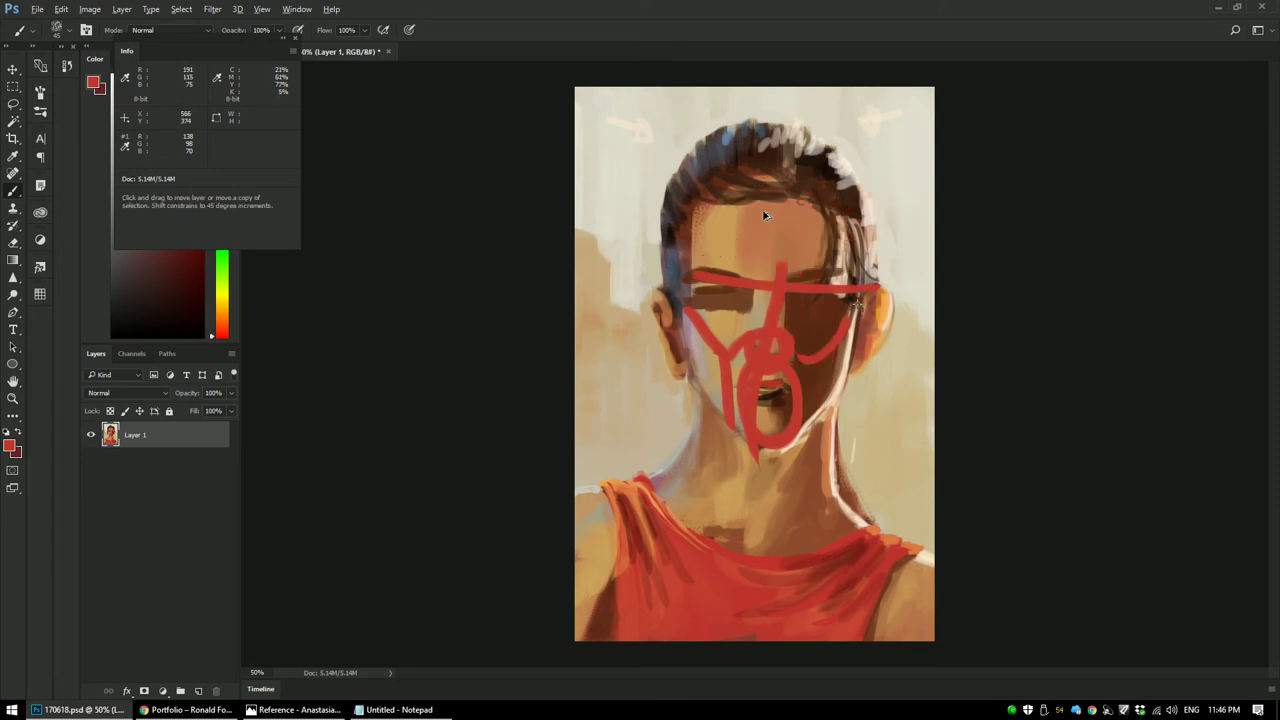
{"action": "key", "text": "ctrl+alt+z"}
{"action": "key", "text": "ctrl+alt+z"}
{"action": "key", "text": "ctrl+alt+z"}
{"action": "key", "text": "ctrl+alt+z"}
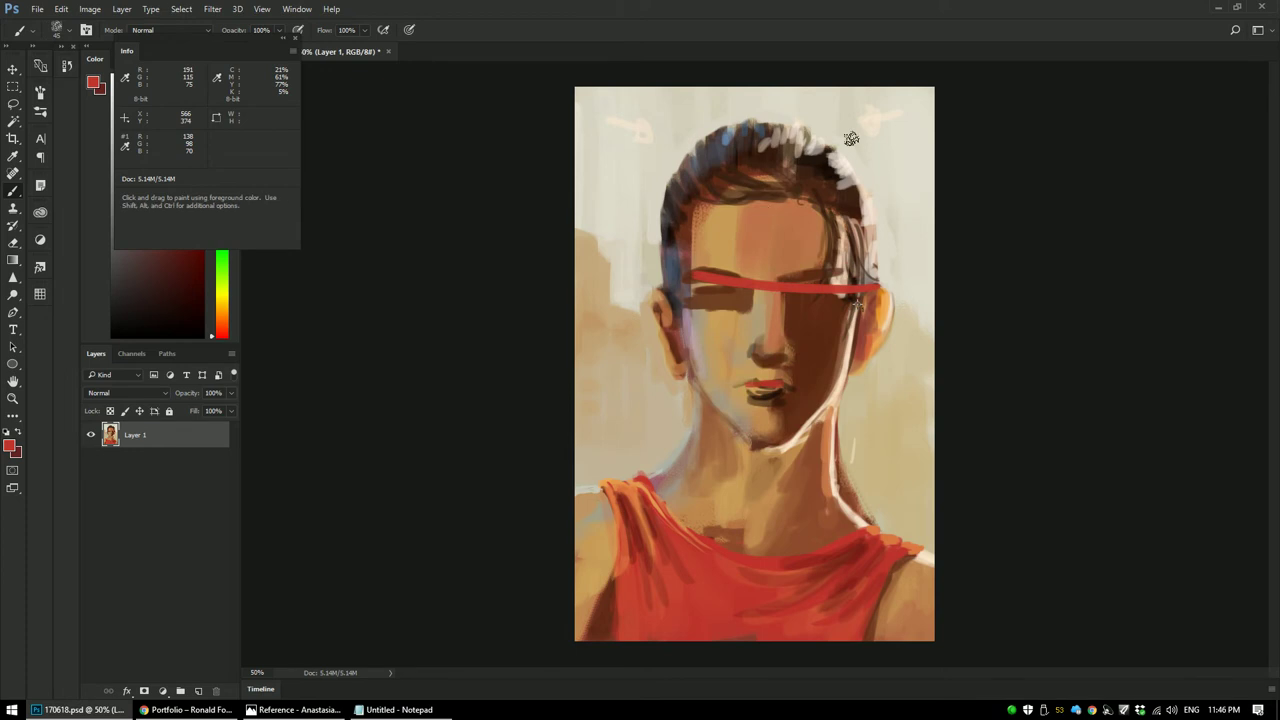
{"action": "key", "text": "ctrl+z"}
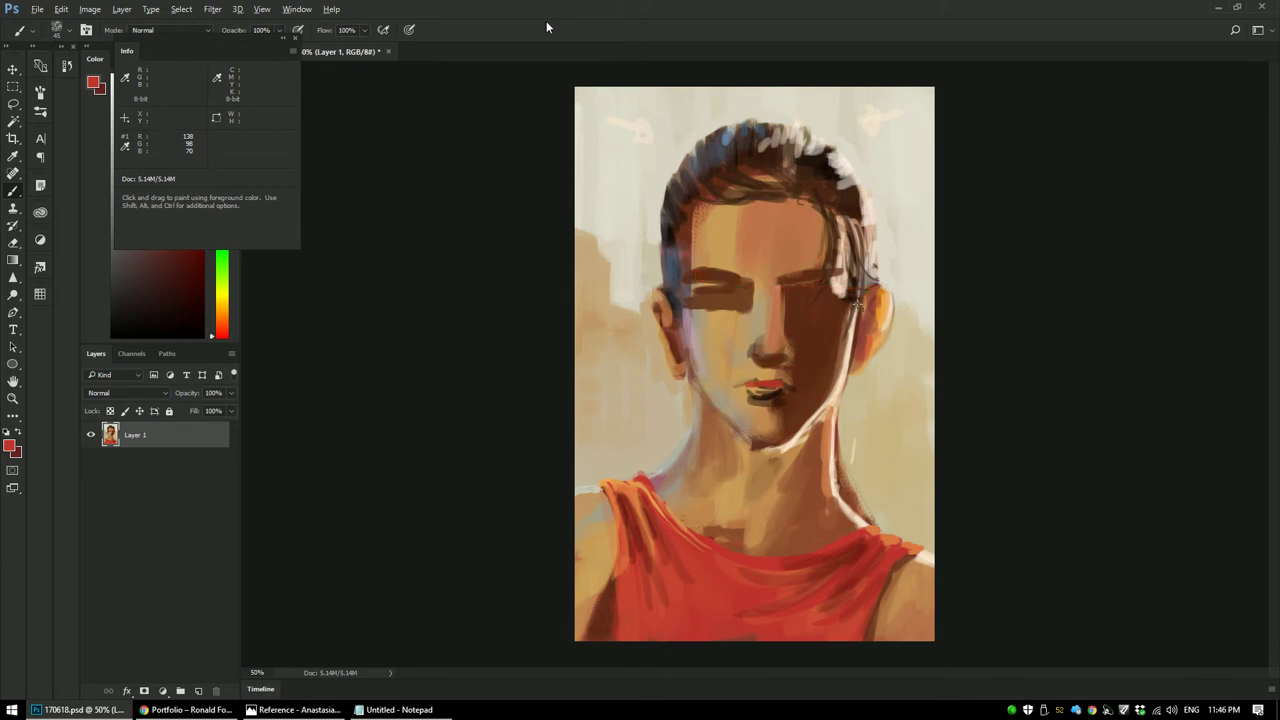
Step: Blend the forehead and left temple with sampled skin tones at 30% opacity, and add dark brown hair strands beside the temple
{"action": "left_click", "coordinate": [731, 232], "text": "alt"}
{"action": "key", "text": "3"}
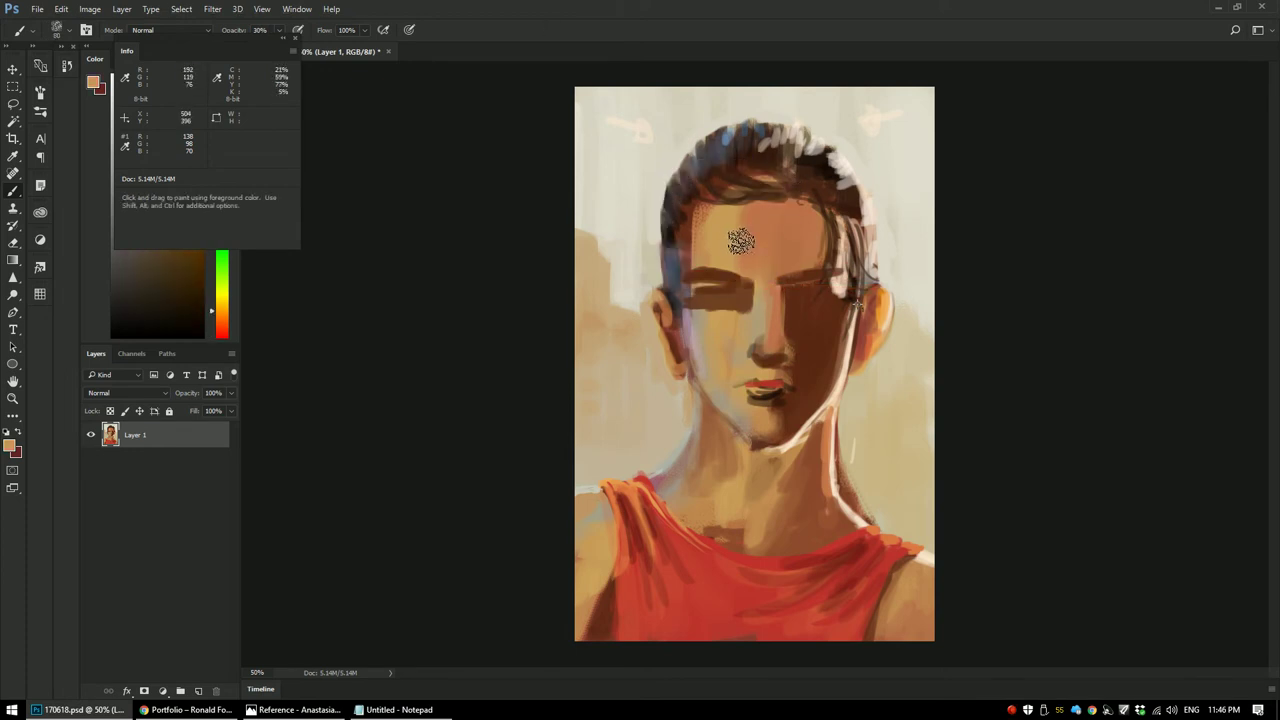
{"action": "left_click", "coordinate": [698, 332], "text": "alt"}
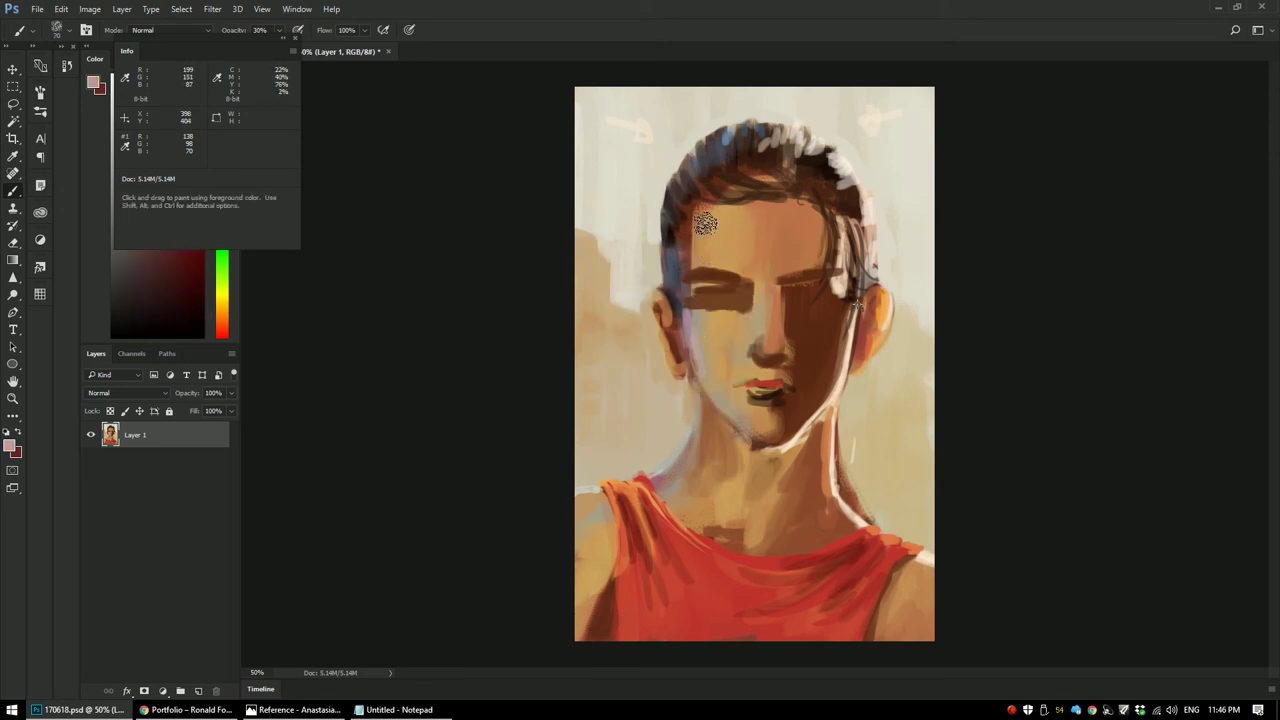
{"action": "mouse_move", "coordinate": [705, 218]}
{"action": "left_mouse_down"}
{"action": "mouse_move", "coordinate": [688, 262]}
{"action": "mouse_move", "coordinate": [695, 234]}
{"action": "mouse_move", "coordinate": [670, 238]}
{"action": "left_mouse_up"}
{"action": "left_click", "coordinate": [696, 186], "text": "alt"}
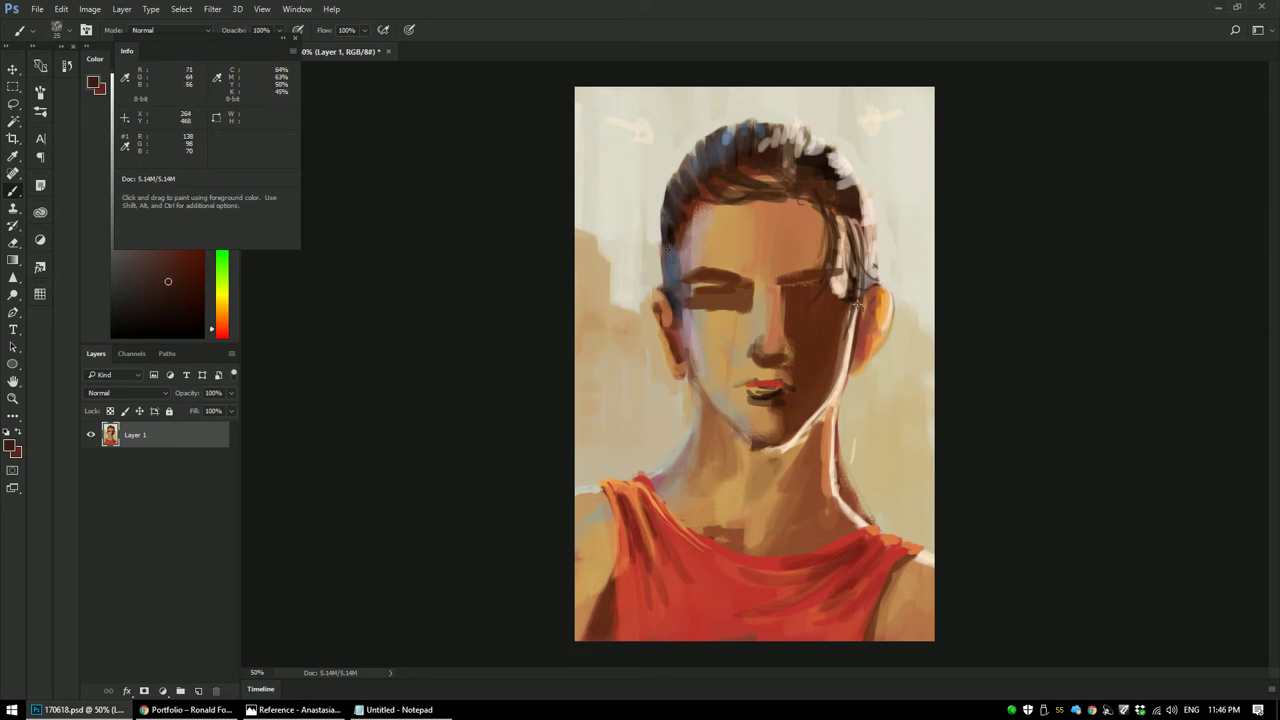
Step: Reshape the left eye socket into a rounded shadow using sampled browns and tans at 80% opacity
{"action": "left_click", "coordinate": [757, 288], "text": "alt"}
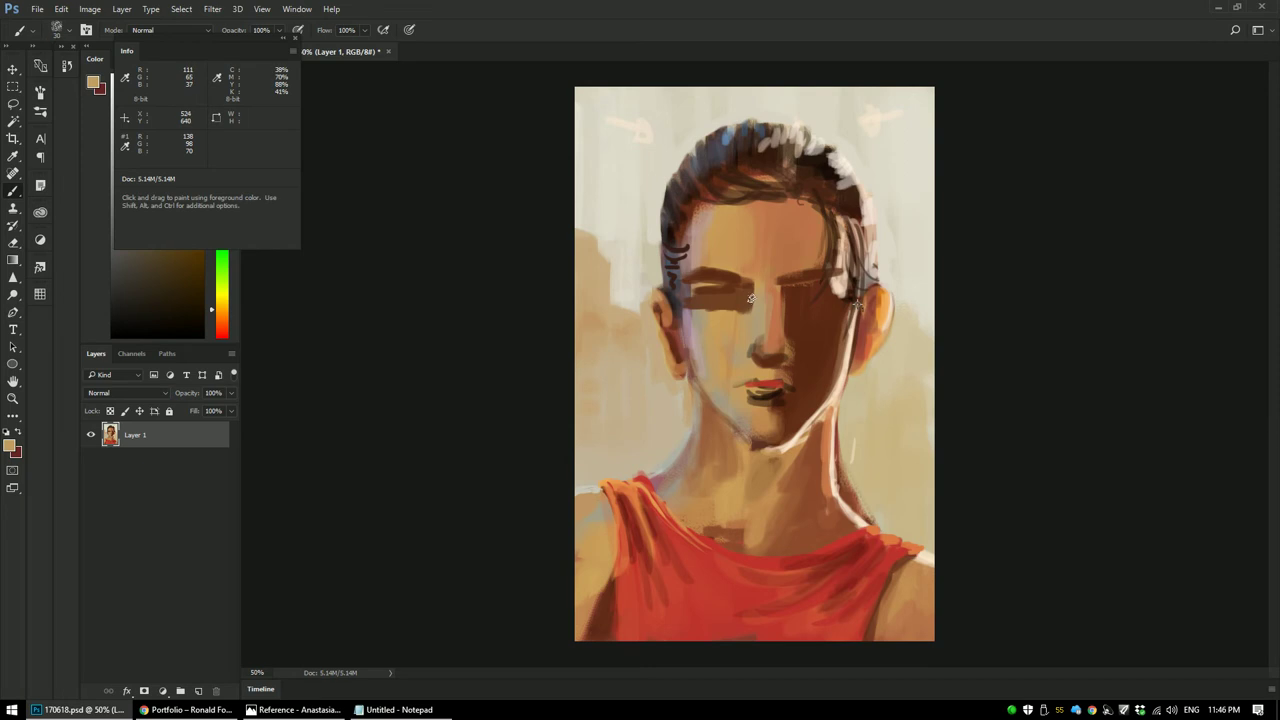
{"action": "left_click", "coordinate": [822, 298], "text": "alt"}
{"action": "key", "text": "8"}
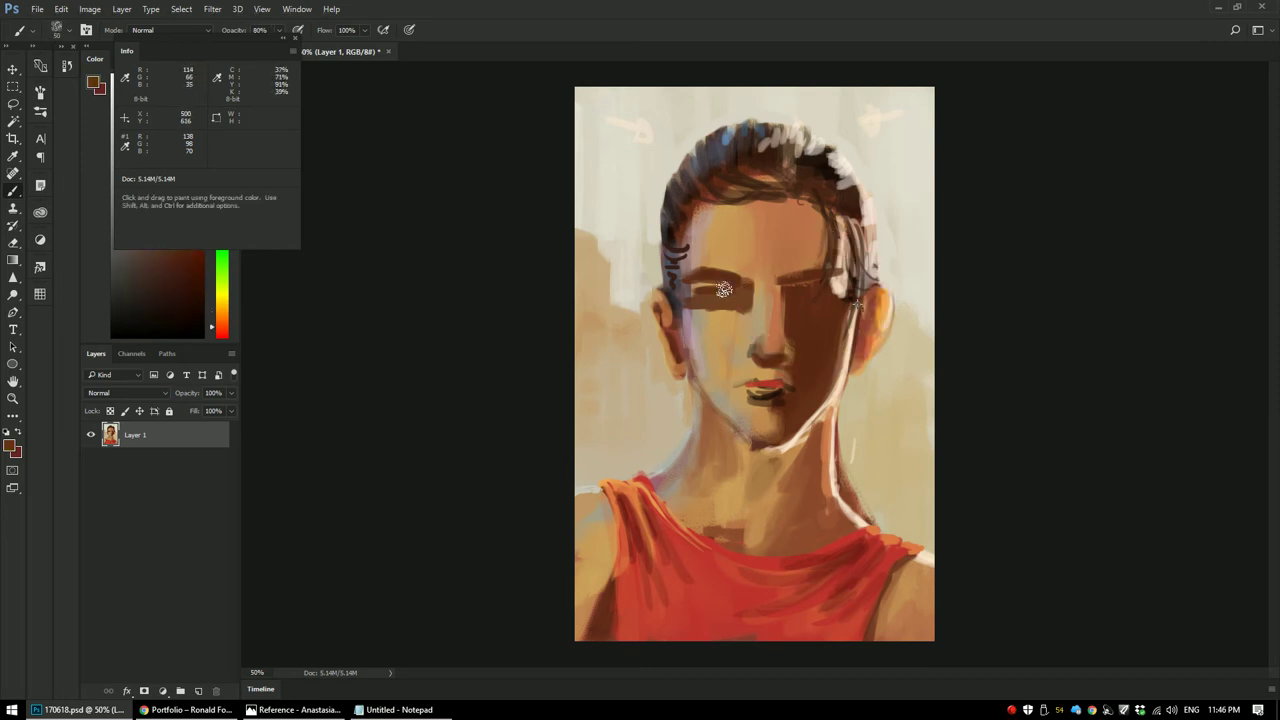
{"action": "left_click", "coordinate": [803, 296], "text": "alt"}
{"action": "left_click", "coordinate": [740, 303], "text": "alt"}
{"action": "left_click", "coordinate": [731, 304], "text": "alt"}
{"action": "left_click_drag", "start_coordinate": [732, 306], "coordinate": [700, 316]}
{"action": "left_click", "coordinate": [737, 314], "text": "alt"}
{"action": "left_click", "coordinate": [739, 307], "text": "alt"}
{"action": "key", "text": "["}
Step: Repaint the left cheek with sampled tan, pink and orange-brown skin tones, reducing the brush opacity to 30%
{"action": "left_click", "coordinate": [717, 336], "text": "alt"}
{"action": "left_click", "coordinate": [685, 338], "text": "alt"}
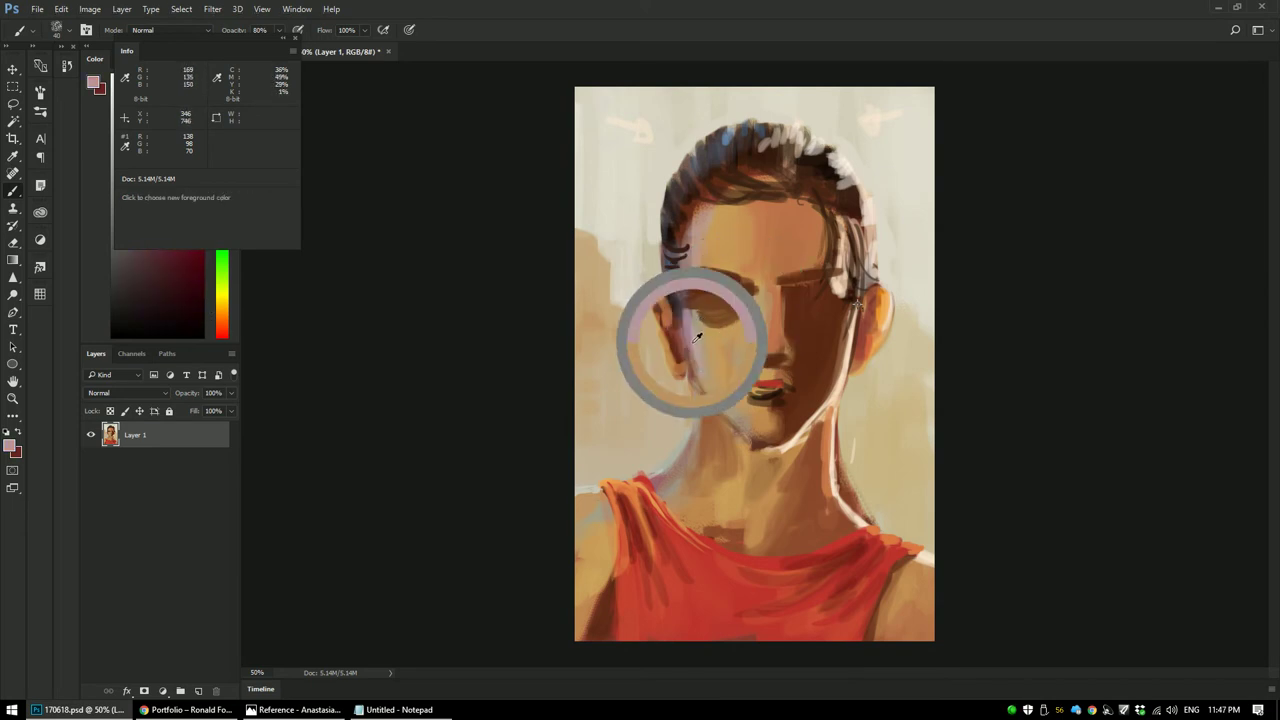
{"action": "left_click", "coordinate": [714, 344], "text": "alt"}
{"action": "left_click", "coordinate": [786, 236], "text": "alt"}
{"action": "left_click", "coordinate": [712, 357], "text": "alt"}
{"action": "key", "text": "3"}
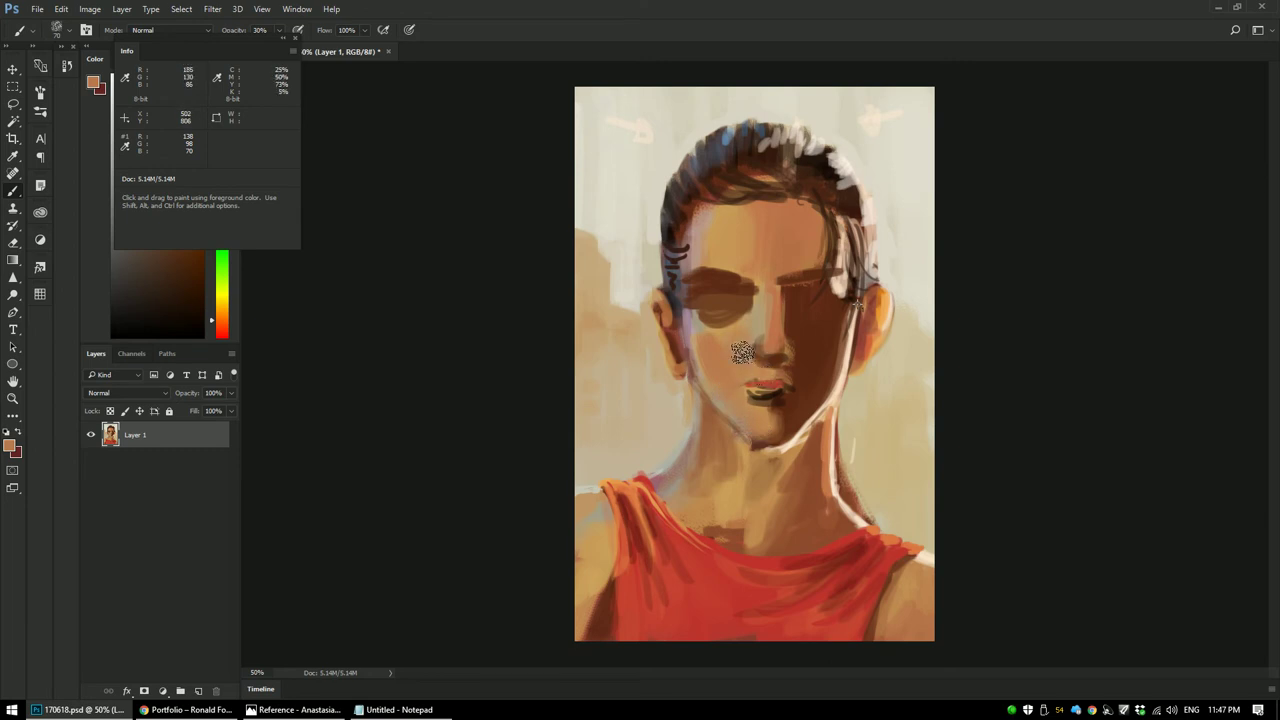
Step: Blend warm orange-brown across the left half of the forehead at 30% opacity
{"action": "left_click", "coordinate": [760, 232], "text": "alt"}
{"action": "mouse_move", "coordinate": [755, 218]}
{"action": "left_mouse_down"}
{"action": "mouse_move", "coordinate": [745, 260]}
{"action": "mouse_move", "coordinate": [725, 248]}
{"action": "mouse_move", "coordinate": [728, 230]}
{"action": "mouse_move", "coordinate": [717, 260]}
{"action": "left_mouse_up"}
{"action": "left_click", "coordinate": [713, 226], "text": "alt"}
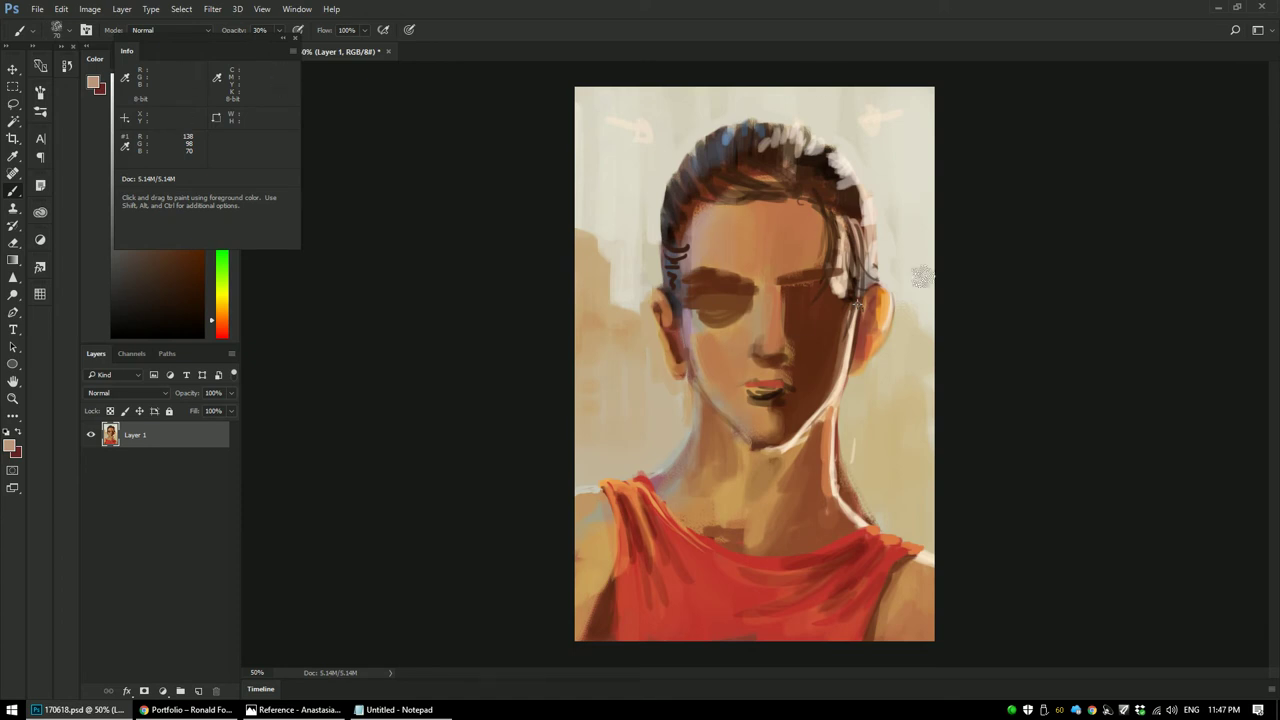
Step: Blend muted pinkish tan into the left cheek below the eye at 30% opacity
{"action": "left_click", "coordinate": [692, 328], "text": "alt"}
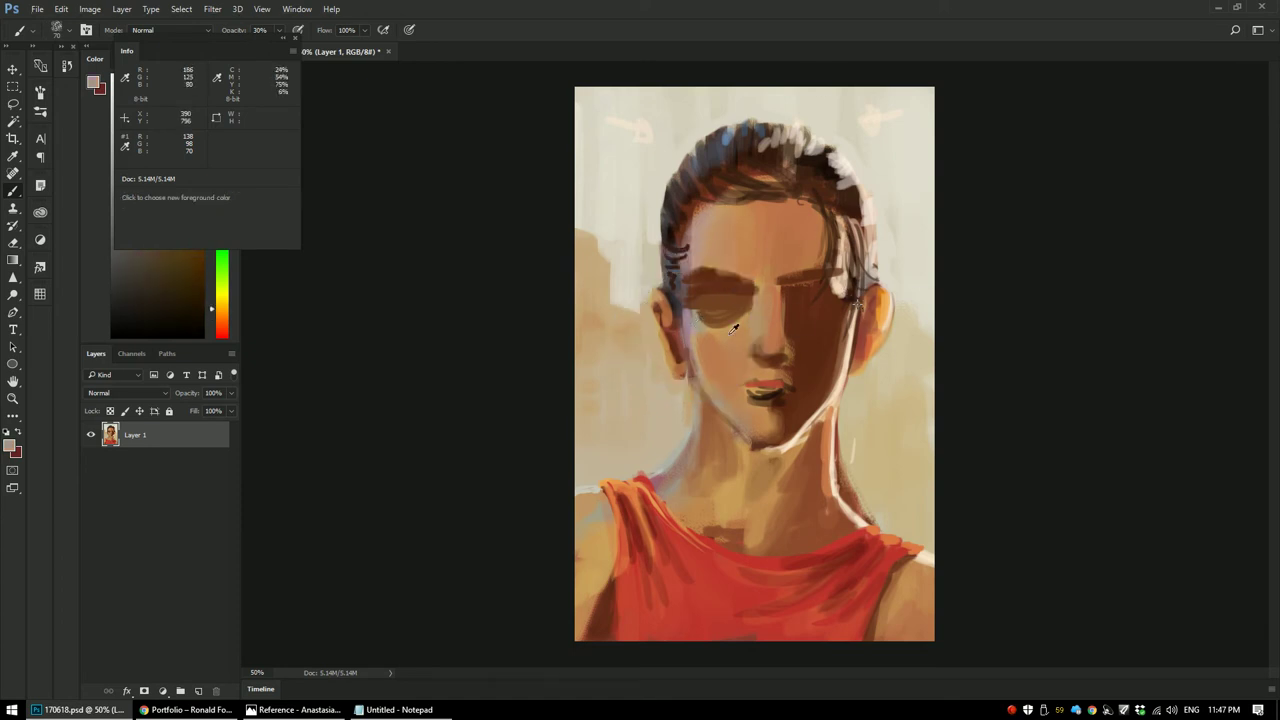
{"action": "left_click", "coordinate": [666, 338], "text": "alt"}
{"action": "right_click", "coordinate": [772, 318], "text": "alt+shift"}
{"action": "left_click", "coordinate": [688, 328], "text": "alt"}
{"action": "right_click", "coordinate": [766, 298], "text": "alt+shift"}
{"action": "left_click", "coordinate": [686, 320], "text": "alt"}
{"action": "right_click", "coordinate": [712, 310], "text": "alt+shift"}
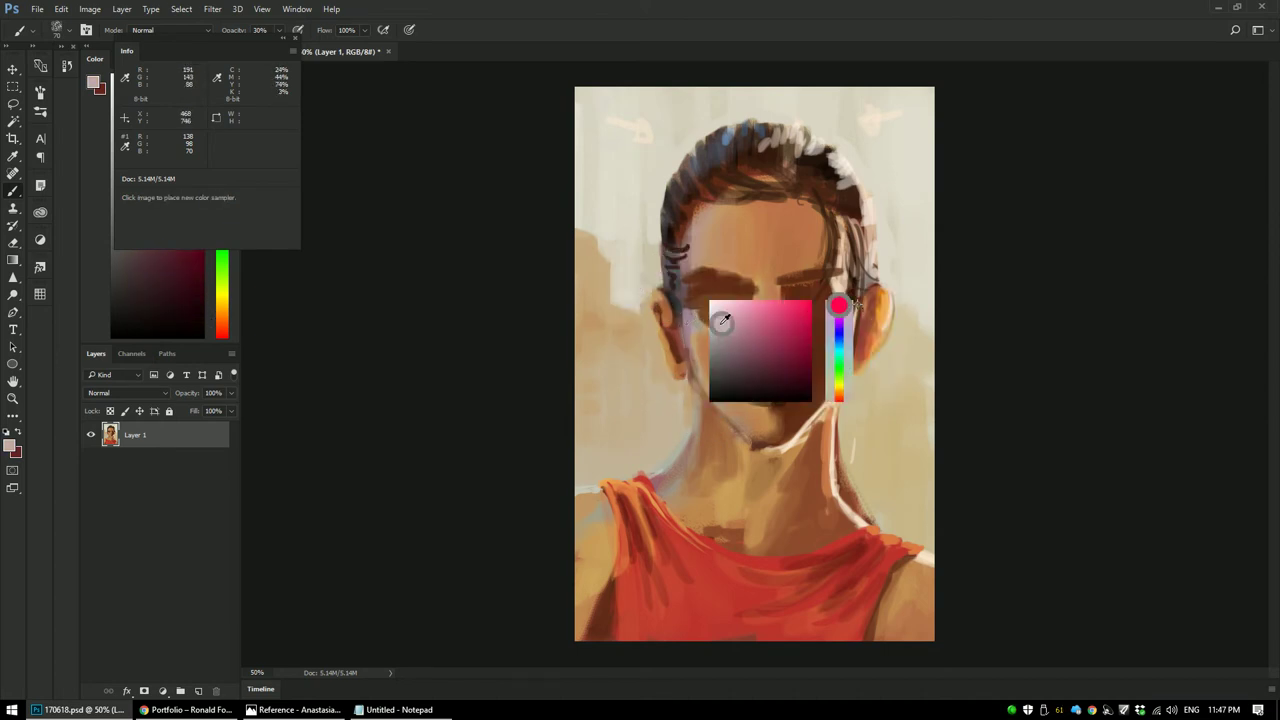
Step: Paint a pale greyish beige highlight beside the left nostril at 30% opacity
{"action": "left_click", "coordinate": [694, 422], "text": "alt"}
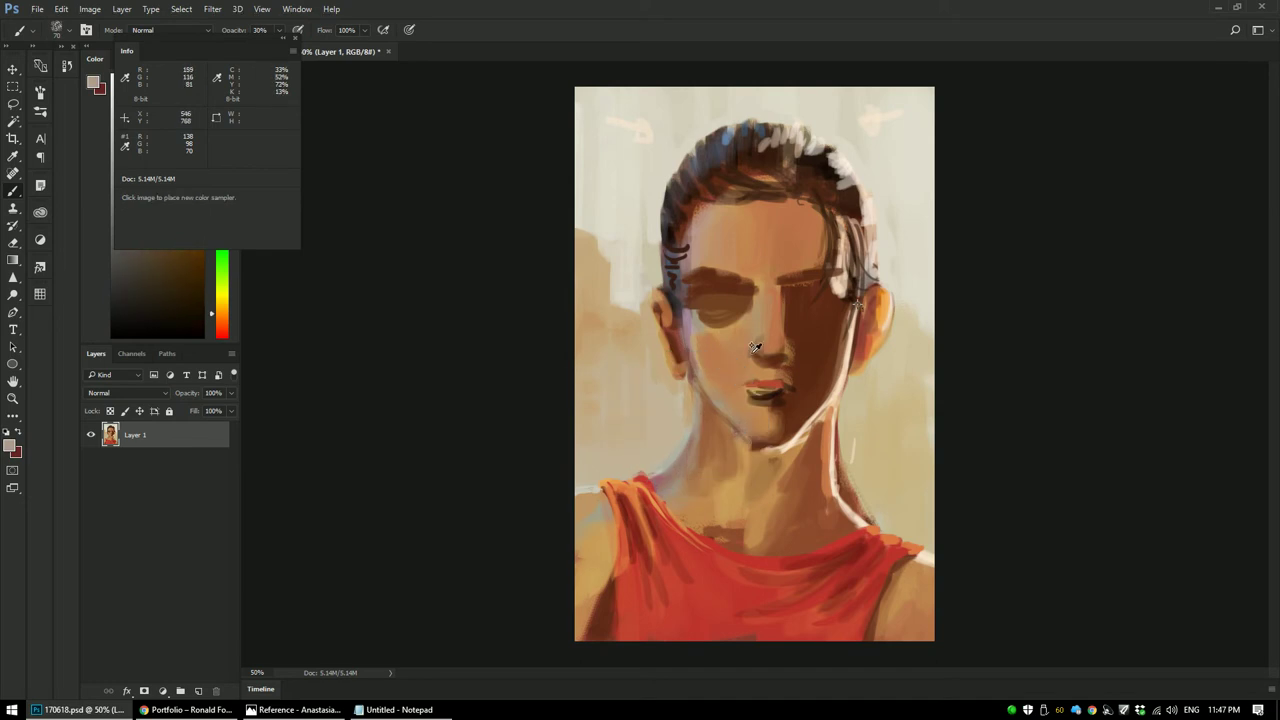
{"action": "right_click", "coordinate": [750, 322], "text": "alt+shift"}
{"action": "left_click", "coordinate": [692, 422], "text": "alt"}
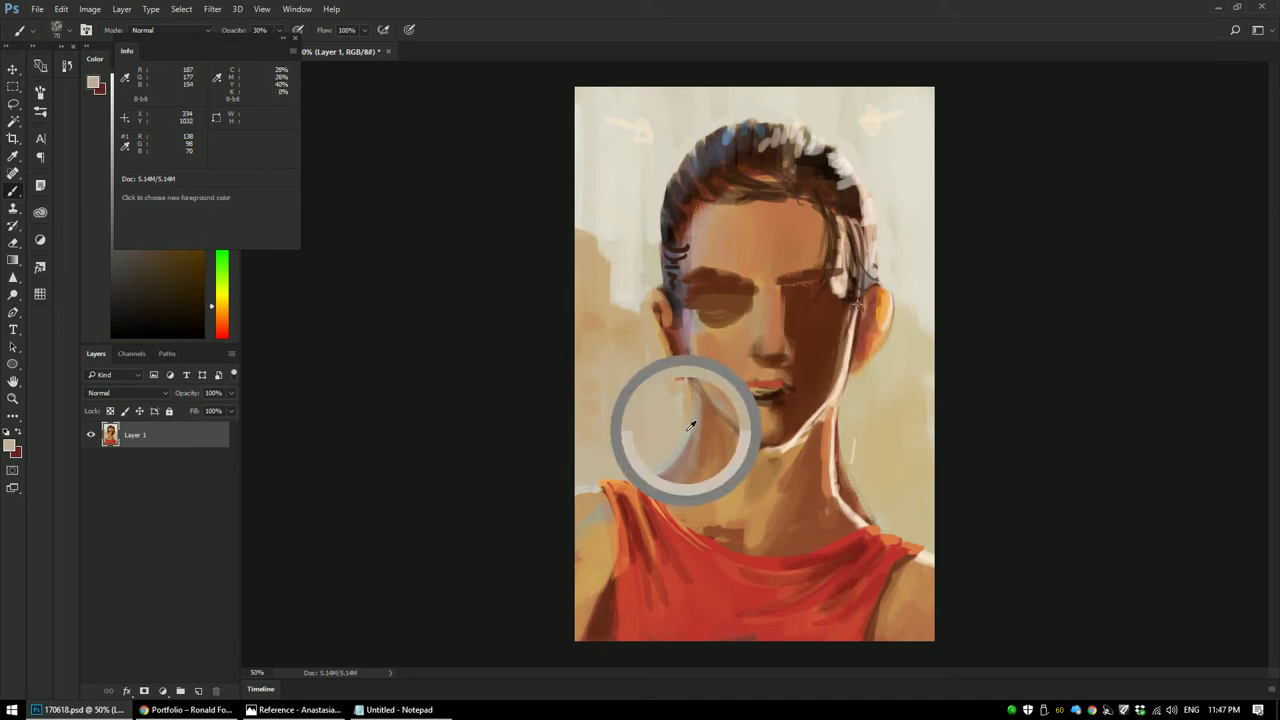
{"action": "right_click", "coordinate": [745, 326], "text": "alt+shift"}
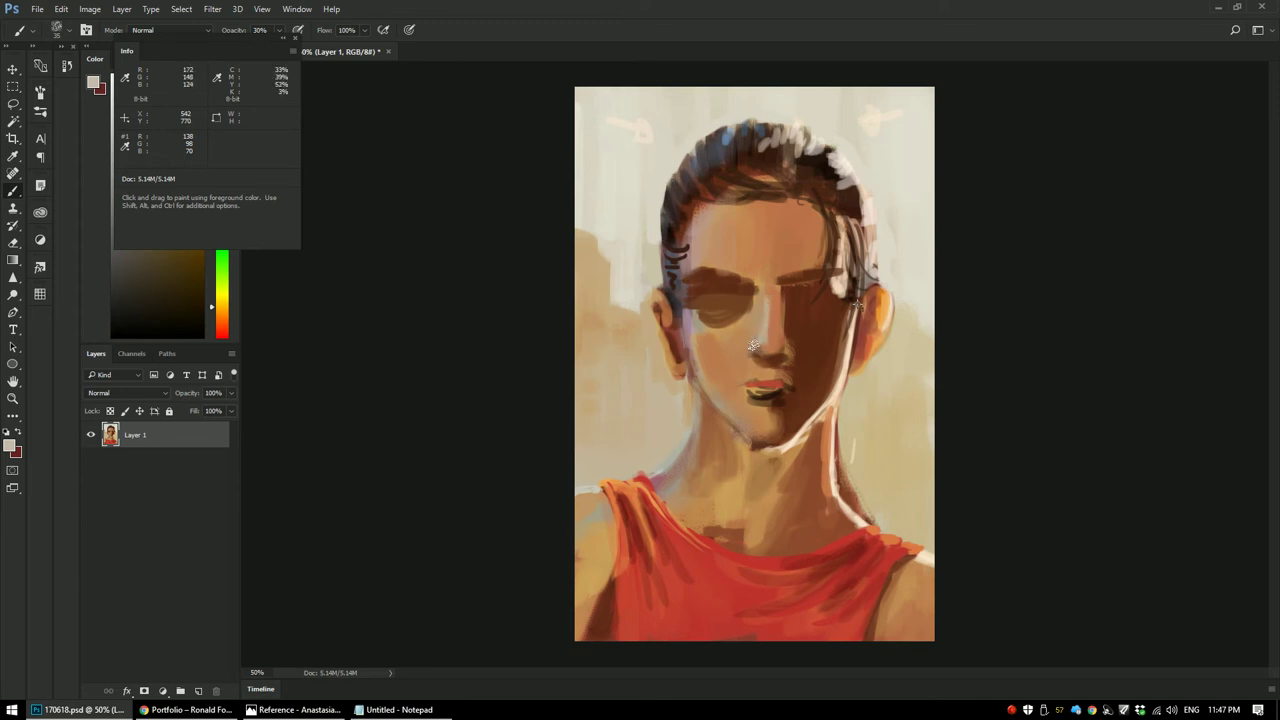
Step: Refine the nose bridge and the area between the eyebrows with sampled tan and orange-brown skin tones
{"action": "left_click", "coordinate": [762, 348], "text": "alt"}
{"action": "left_click", "coordinate": [769, 313], "text": "alt"}
{"action": "left_click", "coordinate": [765, 287], "text": "alt"}
{"action": "left_click", "coordinate": [785, 257], "text": "alt"}
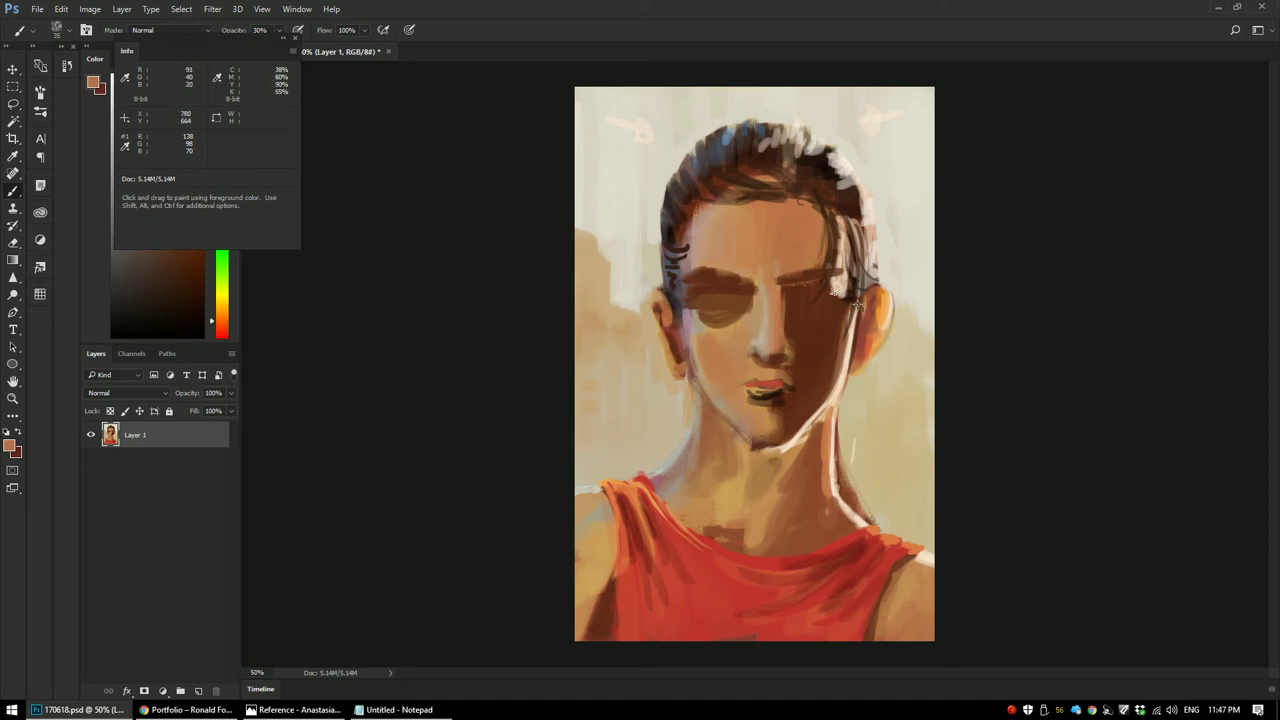
Step: Lighten the shaded right cheek with sampled warm brown, using a larger brush at 30% opacity
{"action": "left_click", "coordinate": [765, 322], "text": "alt"}
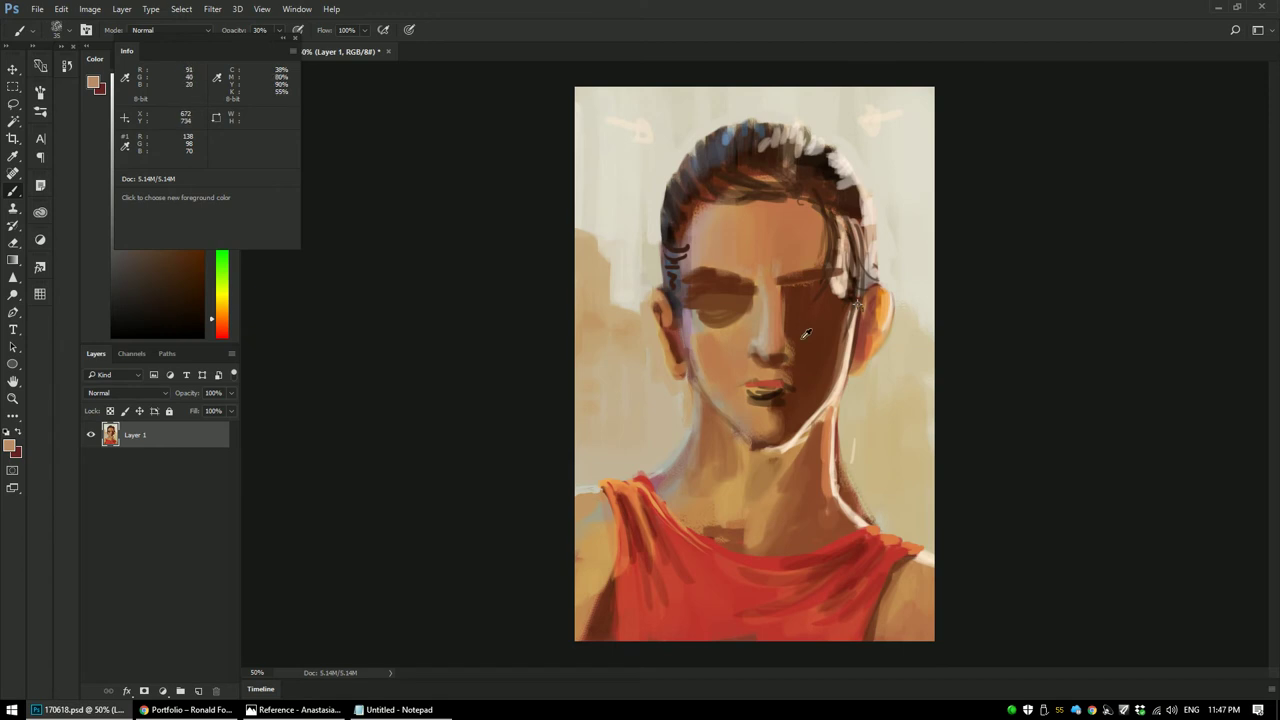
{"action": "left_click", "coordinate": [772, 332], "text": "alt"}
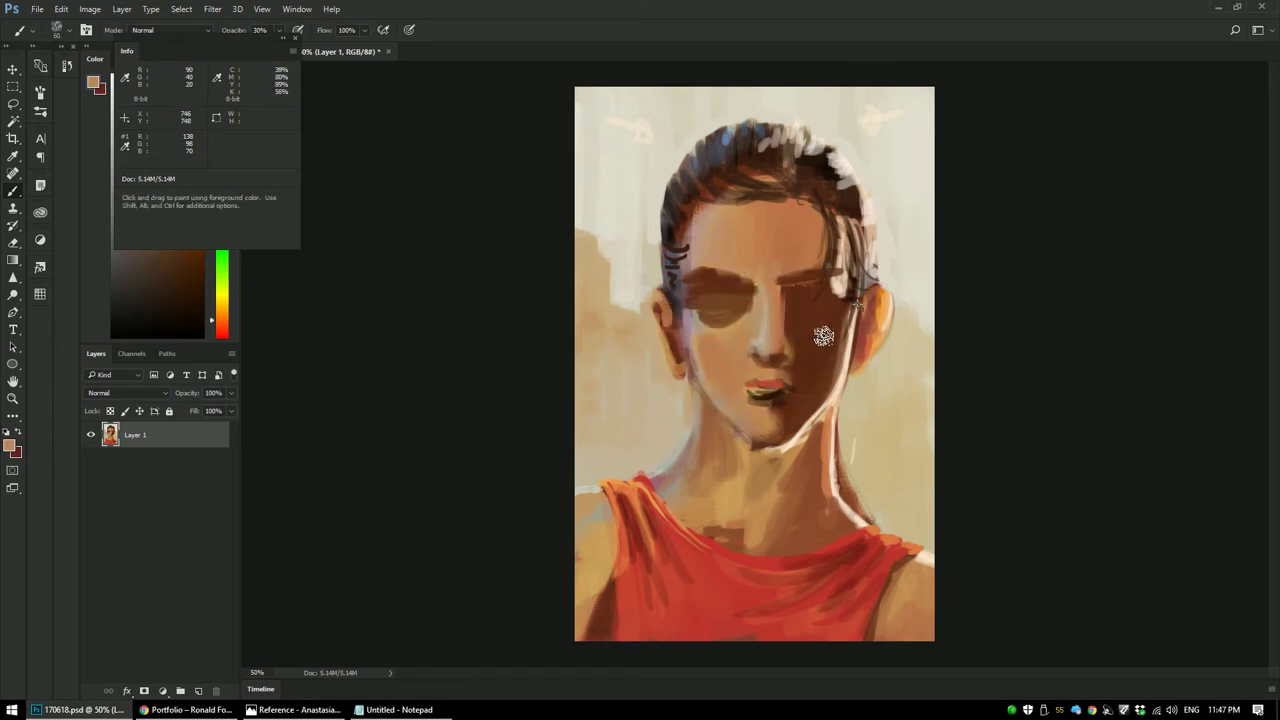
{"action": "left_click", "coordinate": [816, 340], "text": "alt"}
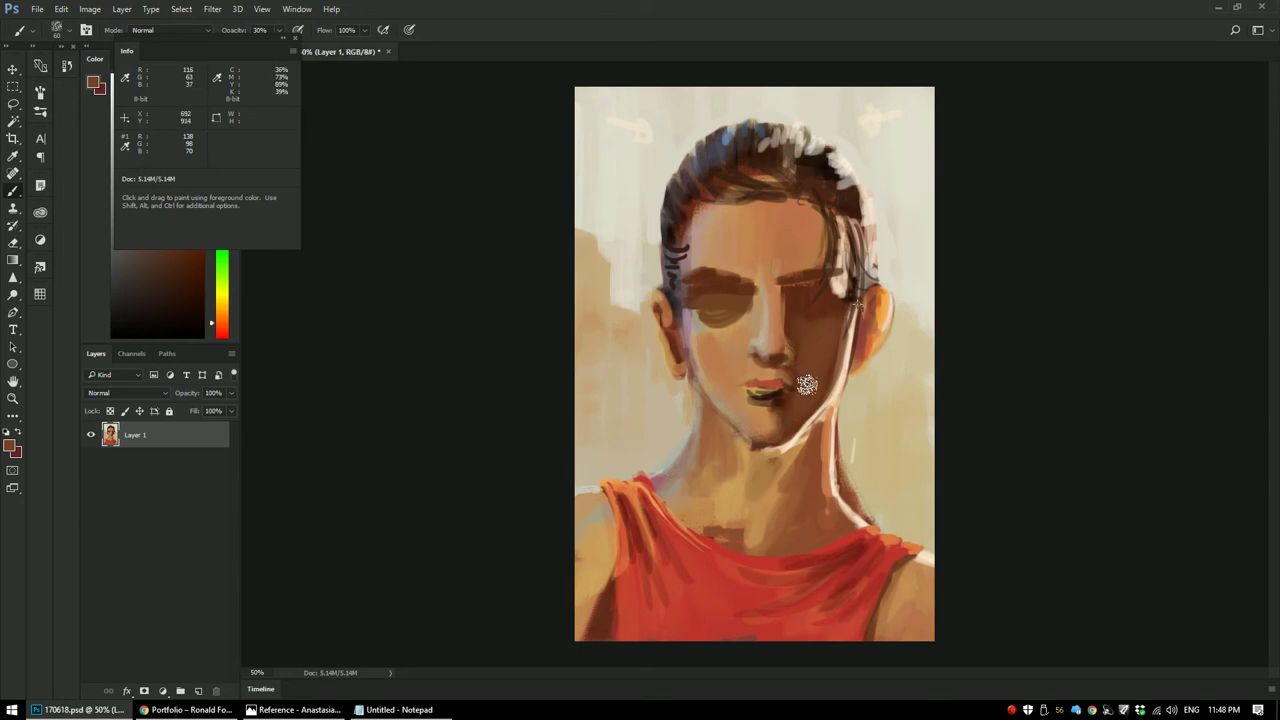
Step: Model the chin with a pale beige highlight on its left plane and sampled brown along its shaded edge
{"action": "left_click", "coordinate": [750, 313], "text": "alt"}
{"action": "left_click", "coordinate": [692, 328], "text": "alt"}
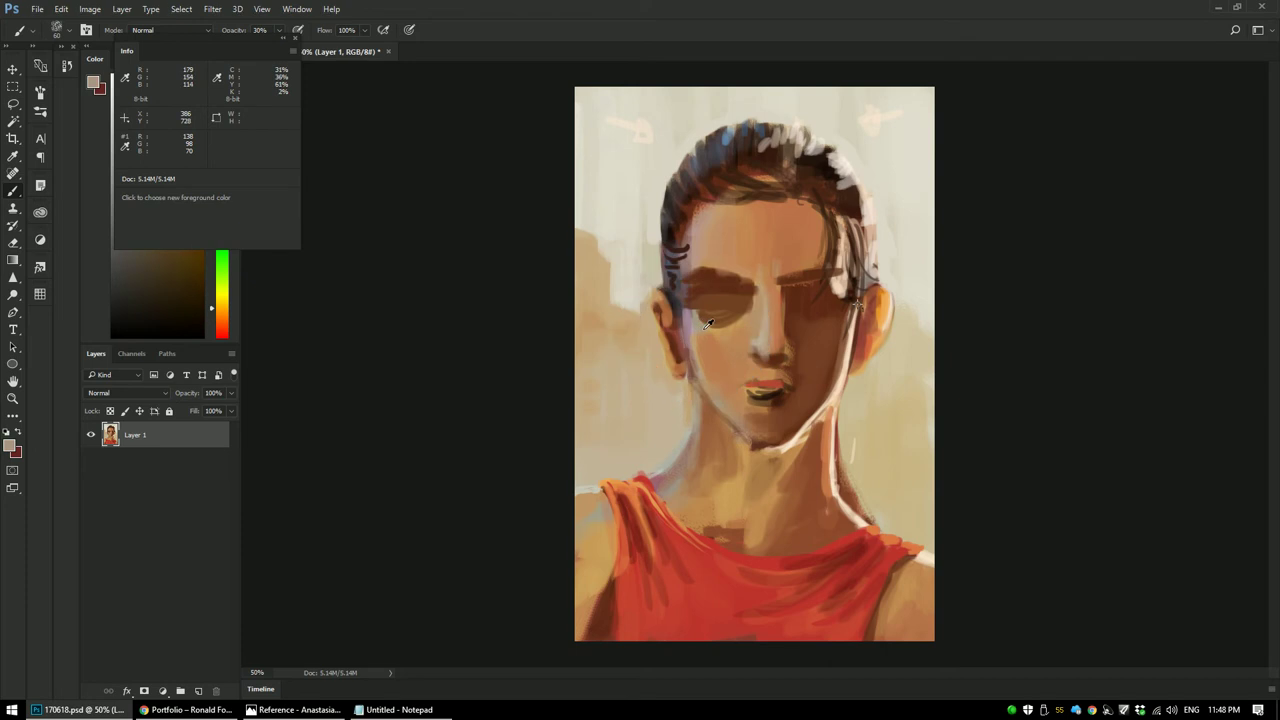
{"action": "left_click", "coordinate": [752, 346], "text": "alt"}
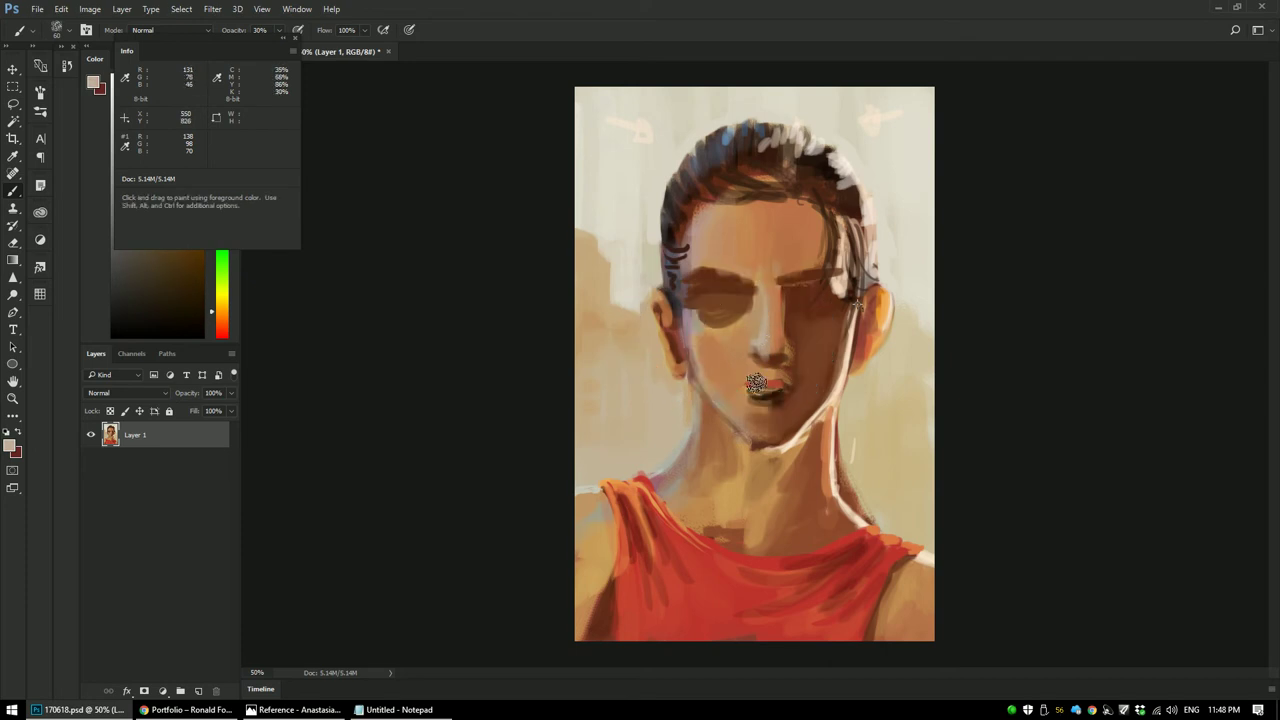
{"action": "left_click_drag", "start_coordinate": [761, 423], "coordinate": [745, 435]}
{"action": "key", "text": "["}
{"action": "left_click", "coordinate": [757, 416], "text": "alt"}
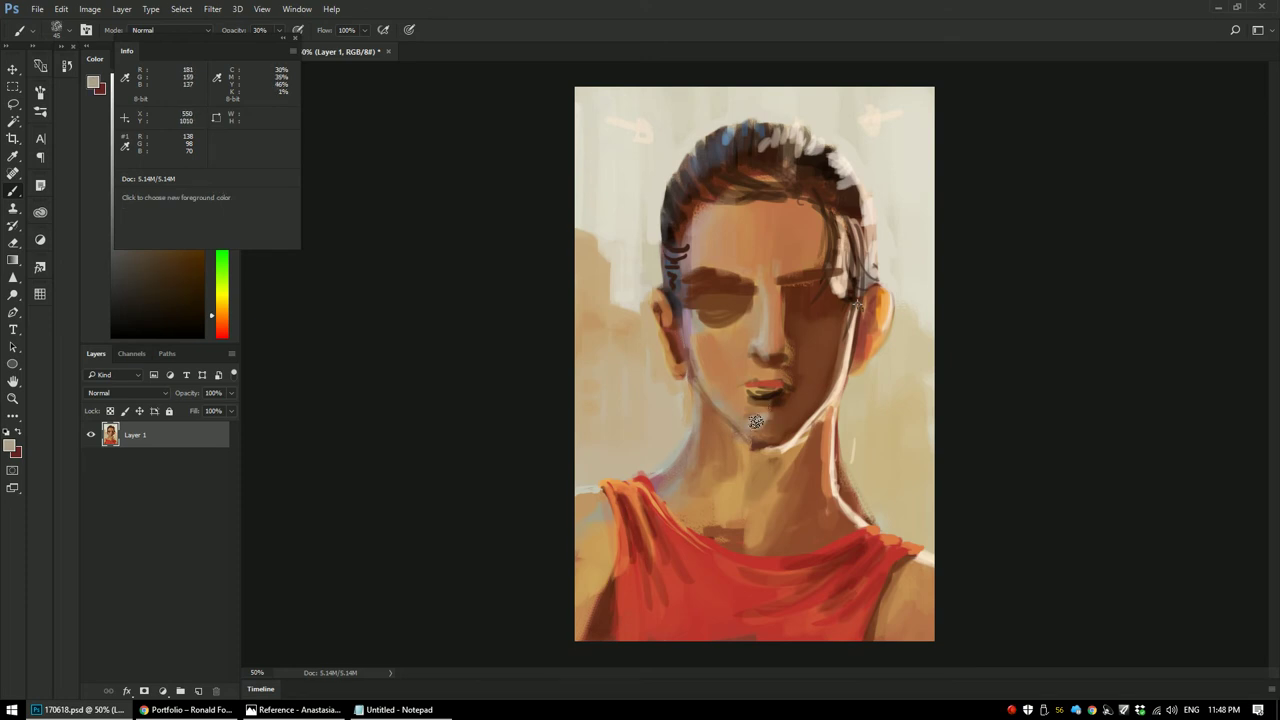
{"action": "left_click", "coordinate": [763, 418], "text": "alt"}
{"action": "left_click", "coordinate": [776, 423], "text": "alt"}
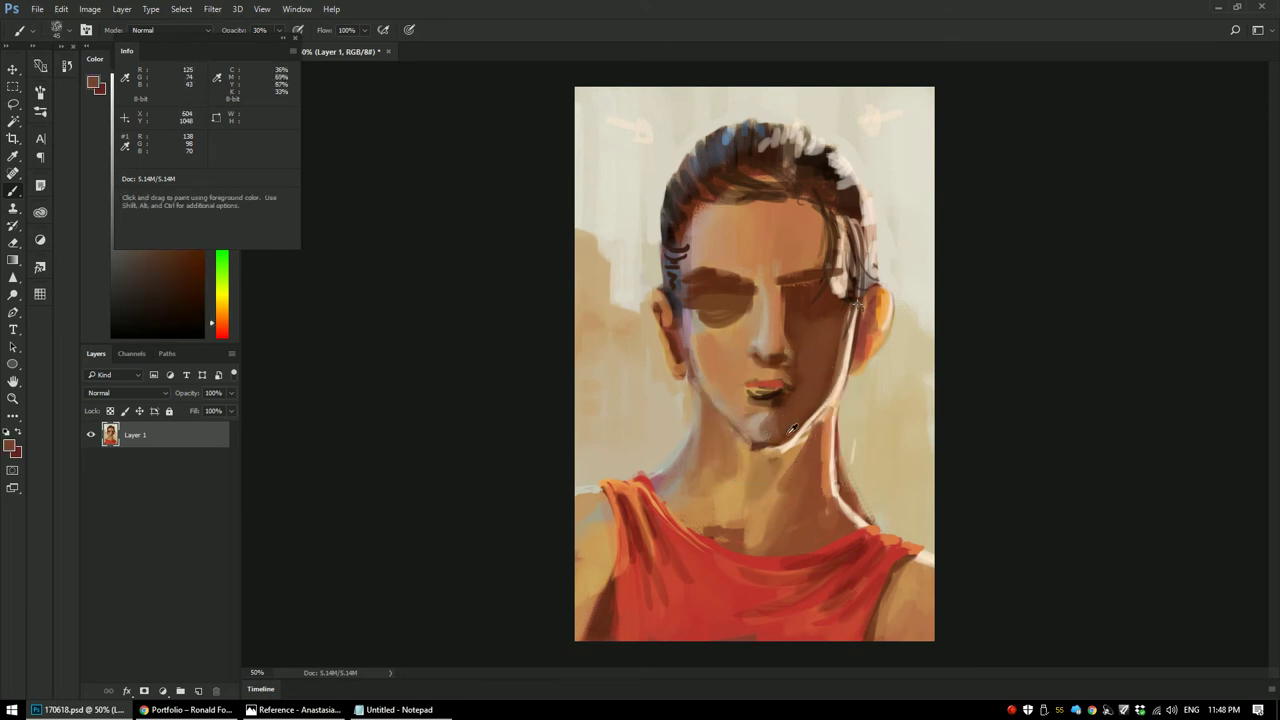
{"action": "left_click", "coordinate": [781, 435], "text": "alt"}
{"action": "left_click", "coordinate": [803, 442], "text": "alt"}
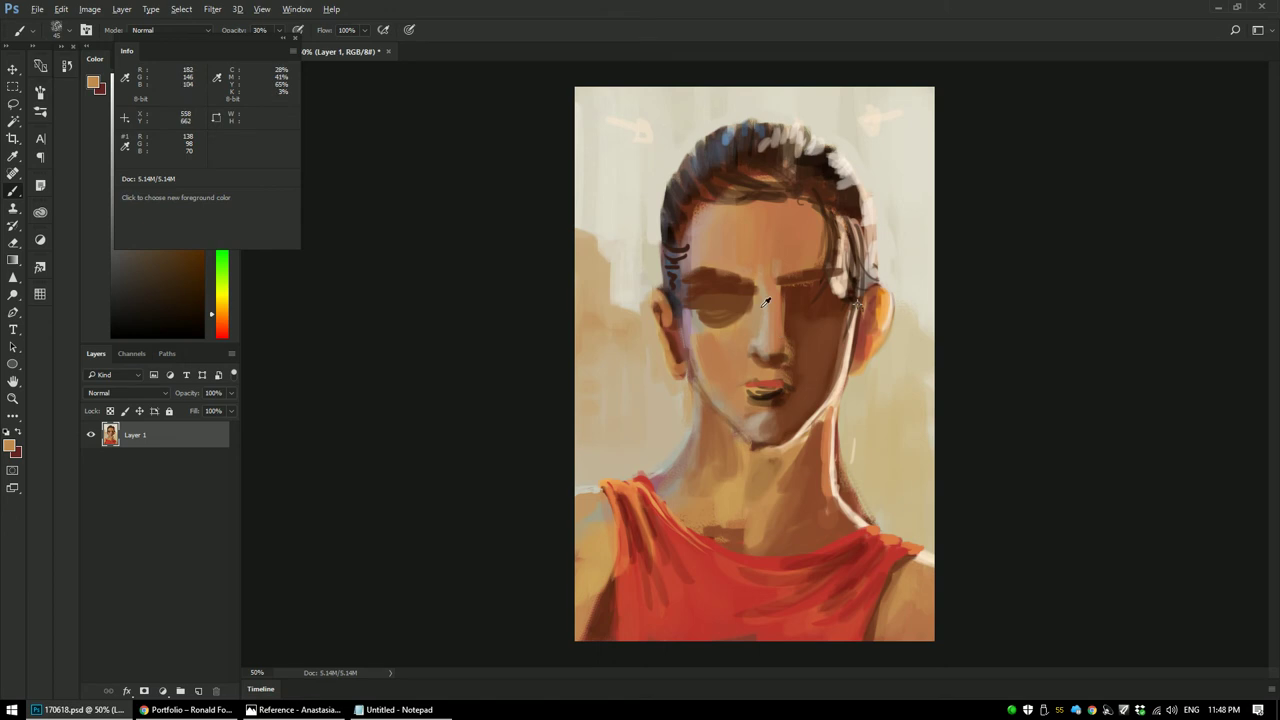
Step: Paint a pale pink highlight along the upper outer edge of the left eyebrow
{"action": "key", "text": "ctrl+plus"}
{"action": "left_click_drag", "start_coordinate": [685, 177], "coordinate": [607, 189]}
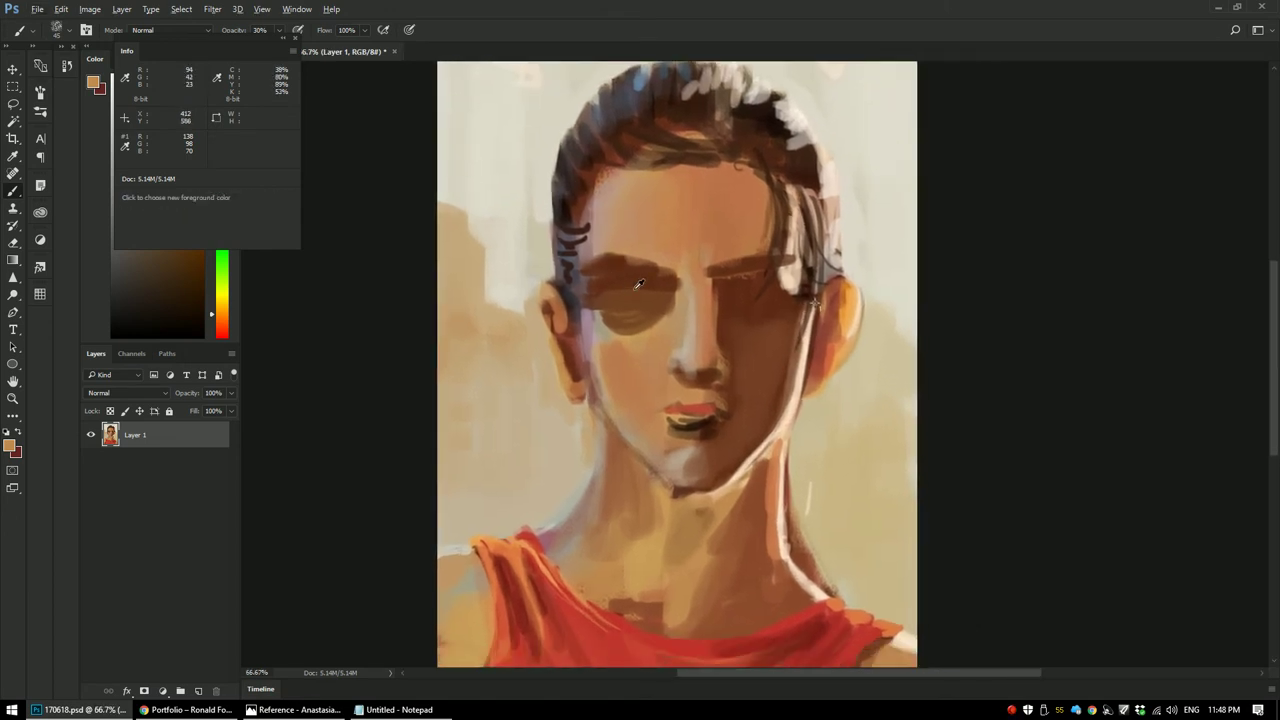
{"action": "left_click", "coordinate": [636, 237], "text": "alt"}
{"action": "left_click", "coordinate": [606, 190], "text": "alt"}
{"action": "left_click", "coordinate": [606, 182], "text": "alt"}
{"action": "right_click", "coordinate": [672, 194], "text": "alt+shift"}
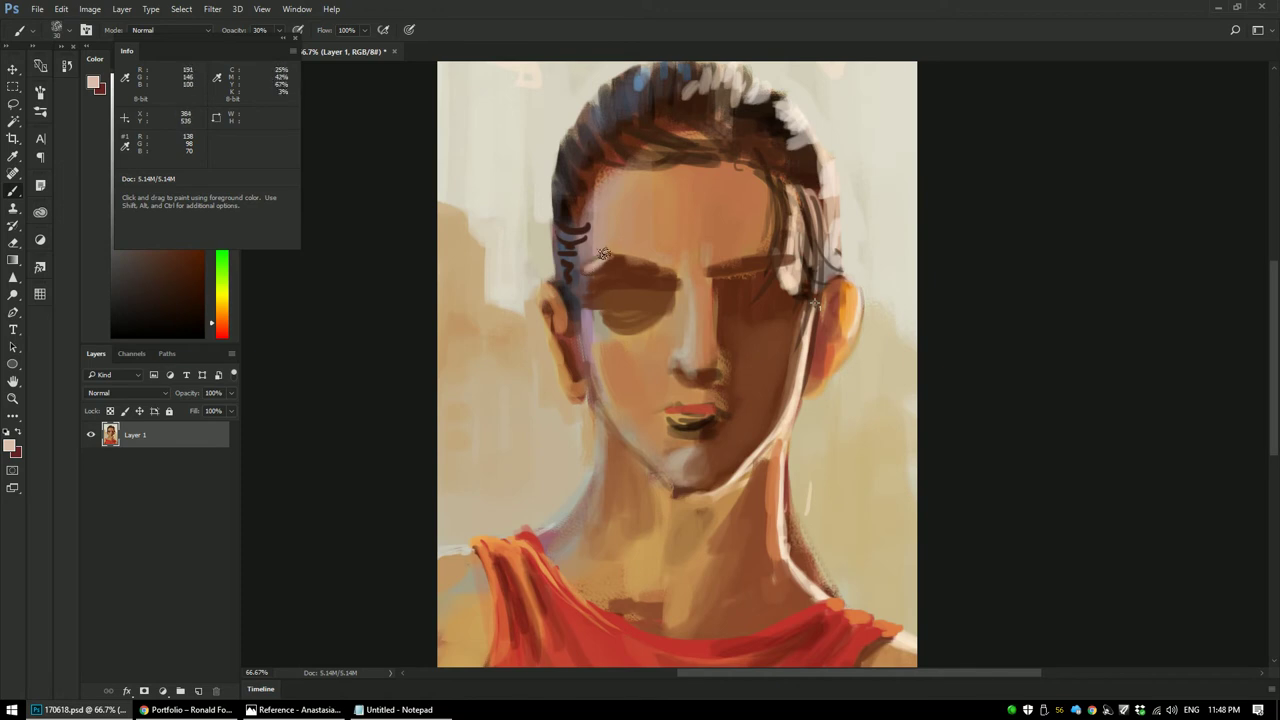
Step: Shape the left brow's arch and blend the skin around it with sampled pale pink and orange-brown tones
{"action": "left_click", "coordinate": [600, 332], "text": "alt"}
{"action": "left_click_drag", "start_coordinate": [718, 250], "coordinate": [716, 257]}
{"action": "left_click", "coordinate": [600, 332], "text": "alt"}
{"action": "left_click_drag", "start_coordinate": [703, 311], "coordinate": [683, 294]}
{"action": "left_click", "coordinate": [604, 320], "text": "alt"}
{"action": "left_click", "coordinate": [617, 229], "text": "alt"}
{"action": "left_click", "coordinate": [757, 229], "text": "alt"}
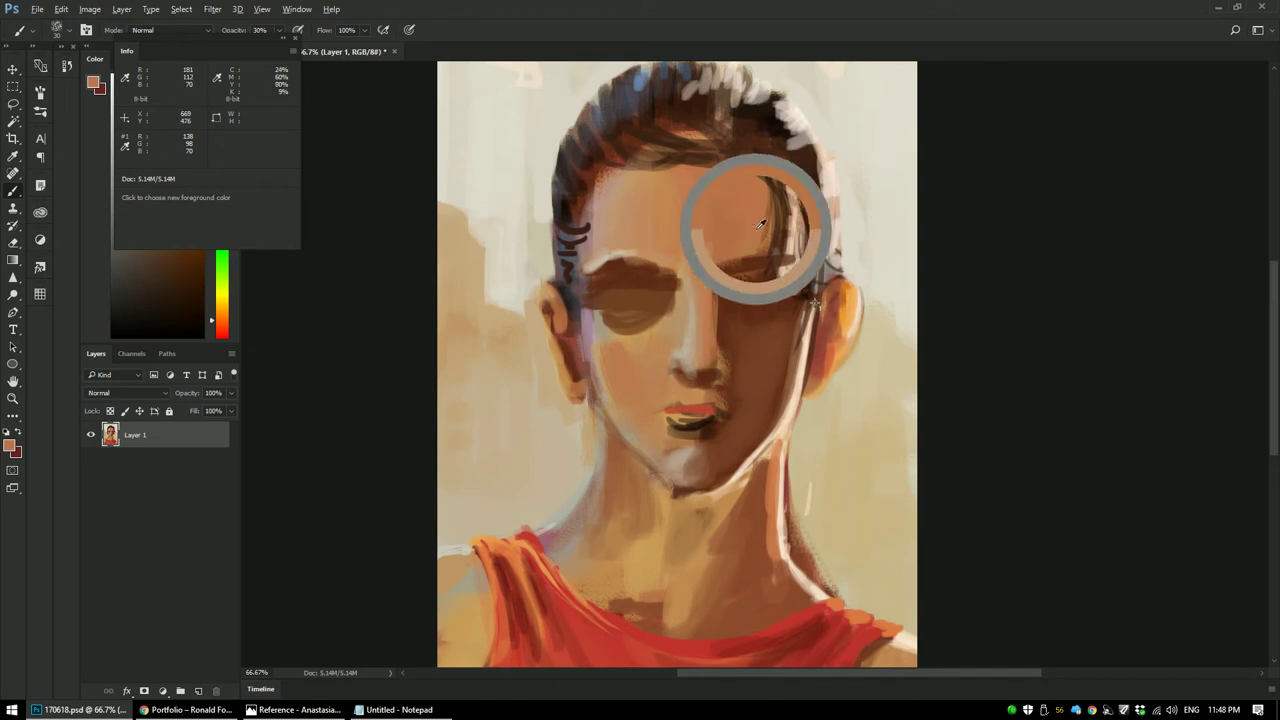
Step: Darken and define both eyebrows with near-black sampled from the hair
{"action": "left_click", "coordinate": [600, 258], "text": "alt"}
{"action": "left_click", "coordinate": [788, 139], "text": "alt"}
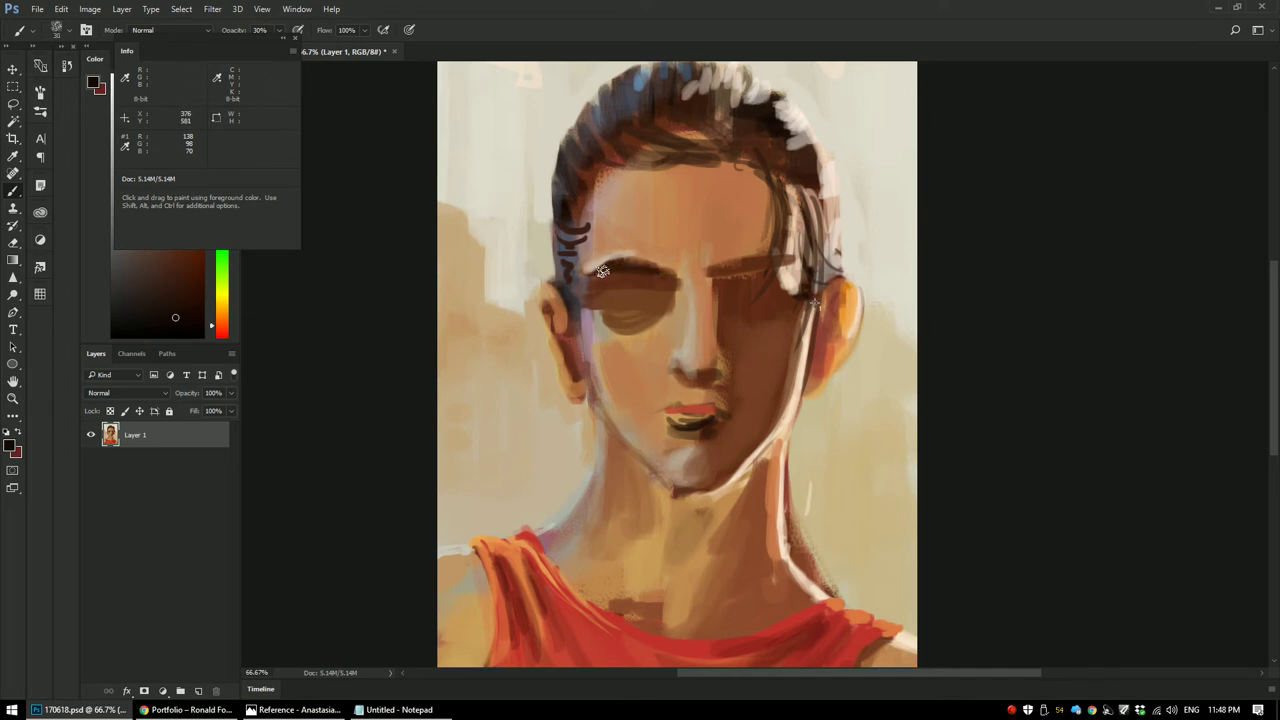
{"action": "mouse_move", "coordinate": [620, 270]}
{"action": "left_mouse_down"}
{"action": "mouse_move", "coordinate": [753, 272]}
{"action": "mouse_move", "coordinate": [724, 280]}
{"action": "mouse_move", "coordinate": [772, 267]}
{"action": "mouse_move", "coordinate": [730, 267]}
{"action": "mouse_move", "coordinate": [779, 258]}
{"action": "left_mouse_up"}
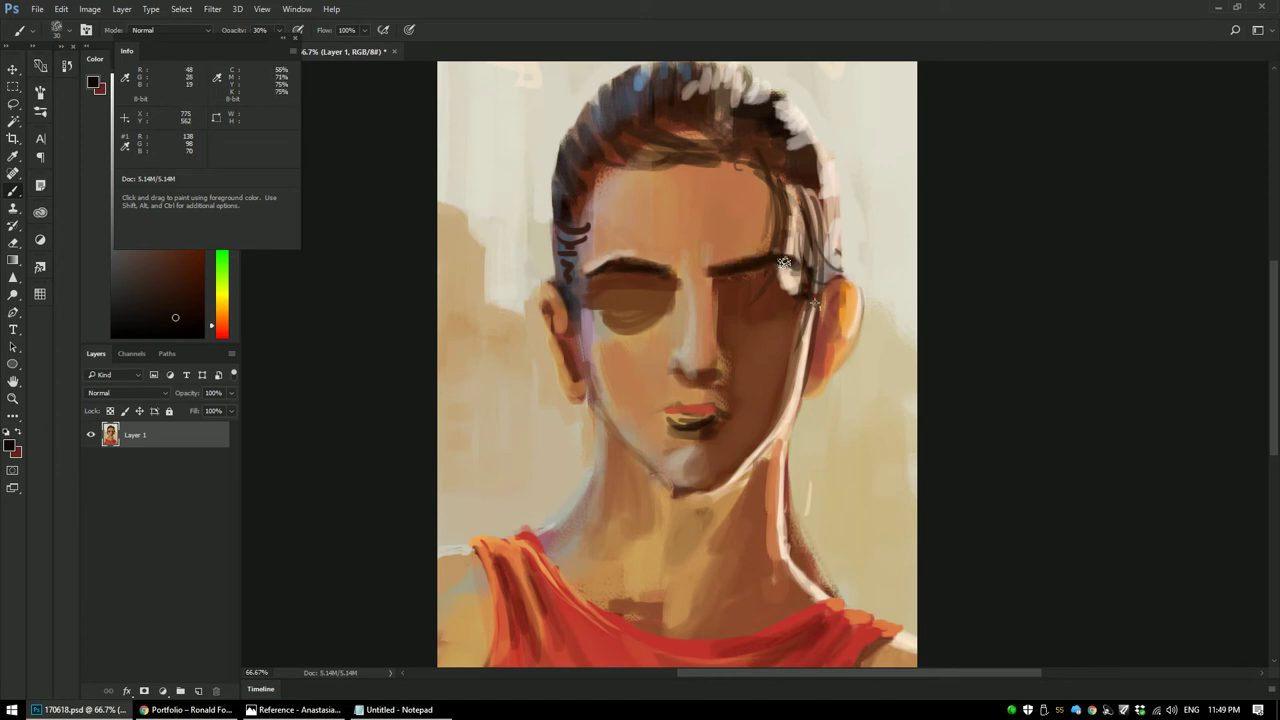
Step: Soften the shaded right eye socket beneath the brow with sampled reddish and warm browns
{"action": "left_click", "coordinate": [788, 284], "text": "alt"}
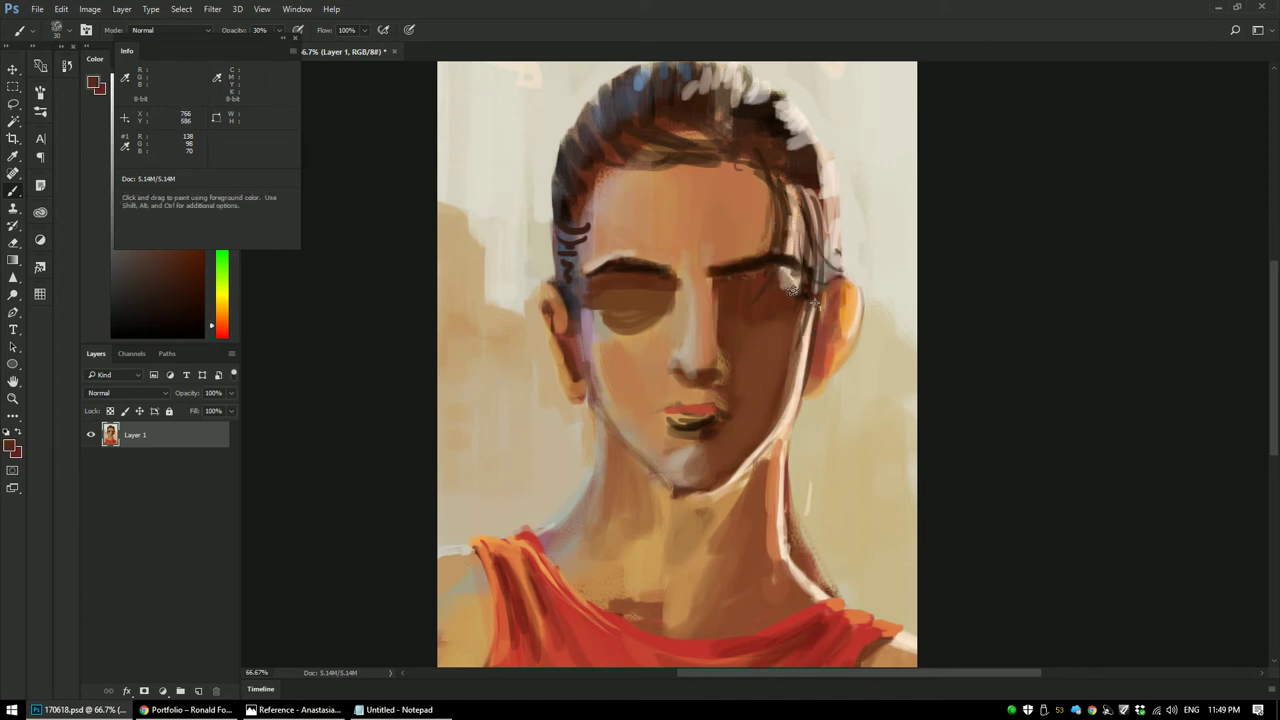
{"action": "left_click", "coordinate": [729, 279], "text": "alt"}
{"action": "left_click", "coordinate": [720, 293], "text": "alt"}
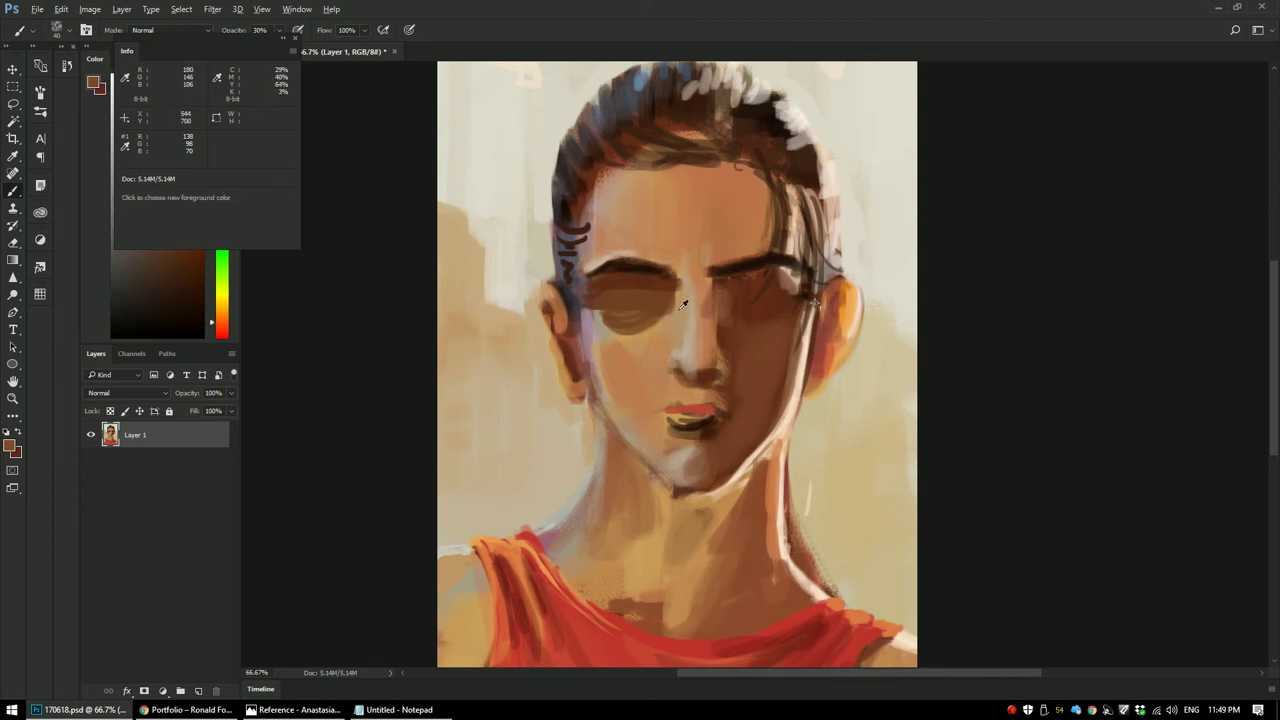
Step: Trim the inner and outer corners of the left eye socket's shadow with sampled skin tones
{"action": "left_click", "coordinate": [684, 278], "text": "alt"}
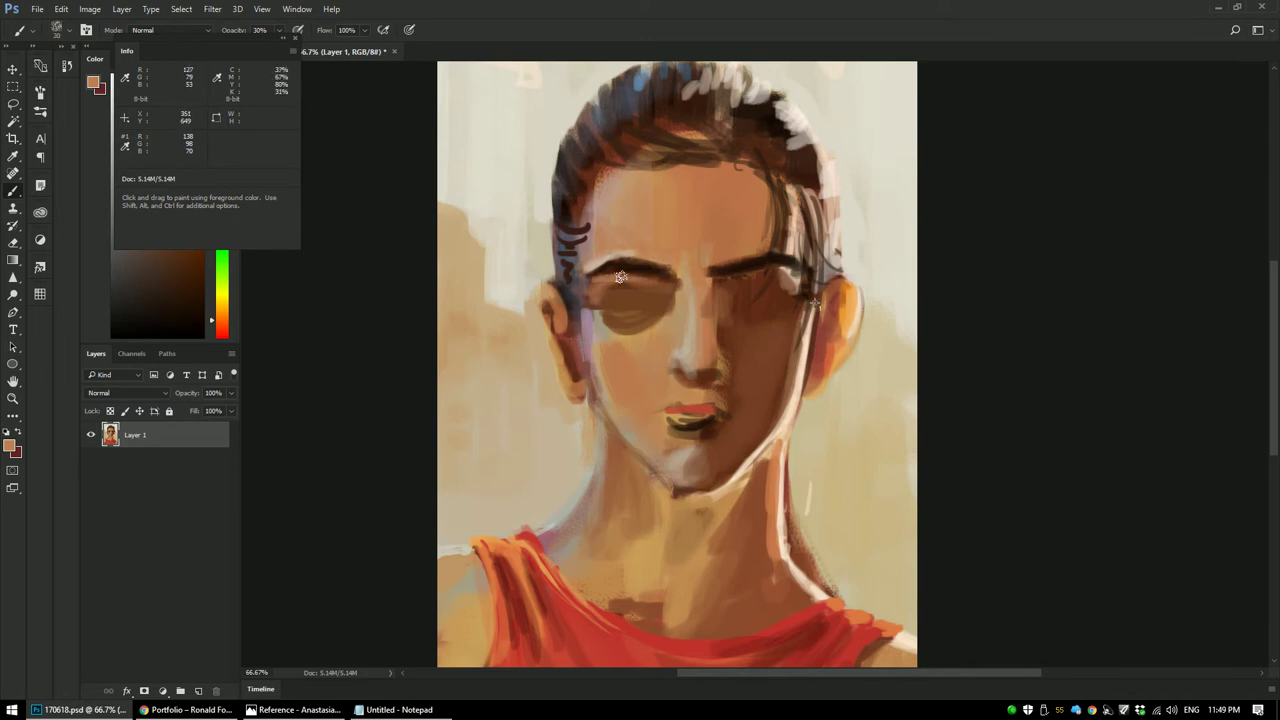
{"action": "key", "text": "alt"}
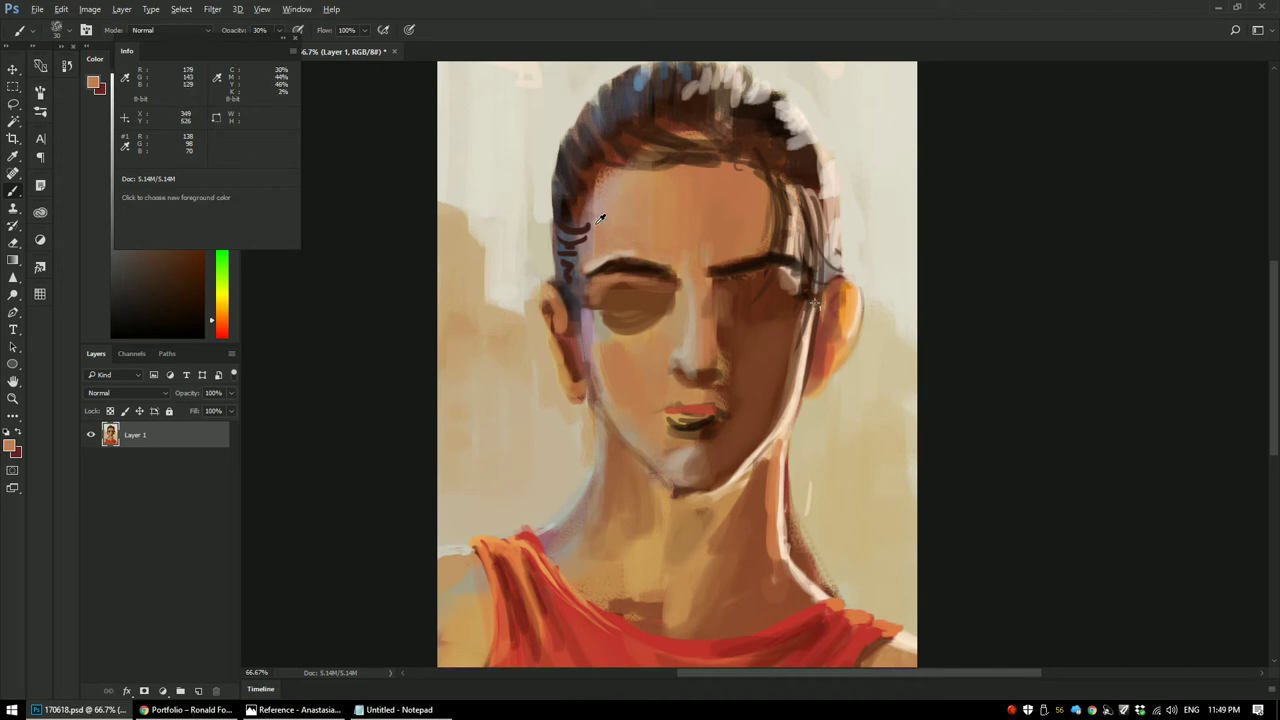
{"action": "left_click", "coordinate": [591, 264], "text": "alt"}
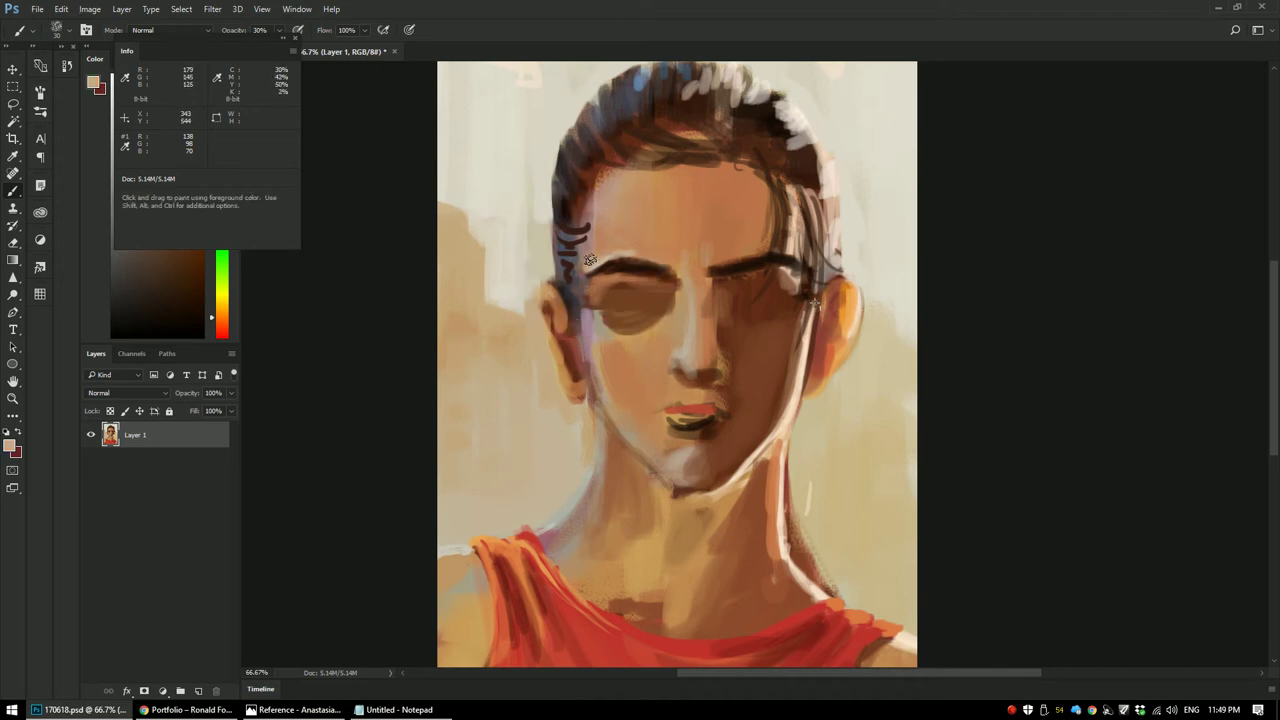
{"action": "mouse_move", "coordinate": [585, 305]}
{"action": "left_mouse_down"}
{"action": "mouse_move", "coordinate": [587, 288]}
{"action": "mouse_move", "coordinate": [588, 306]}
{"action": "left_mouse_up"}
{"action": "left_click", "coordinate": [587, 296], "text": "alt"}
{"action": "left_click", "coordinate": [599, 287], "text": "alt"}
Step: Draw the left eye's lids and iris in dark brown with a small brush at 100% opacity
{"action": "left_click", "coordinate": [636, 266], "text": "alt"}
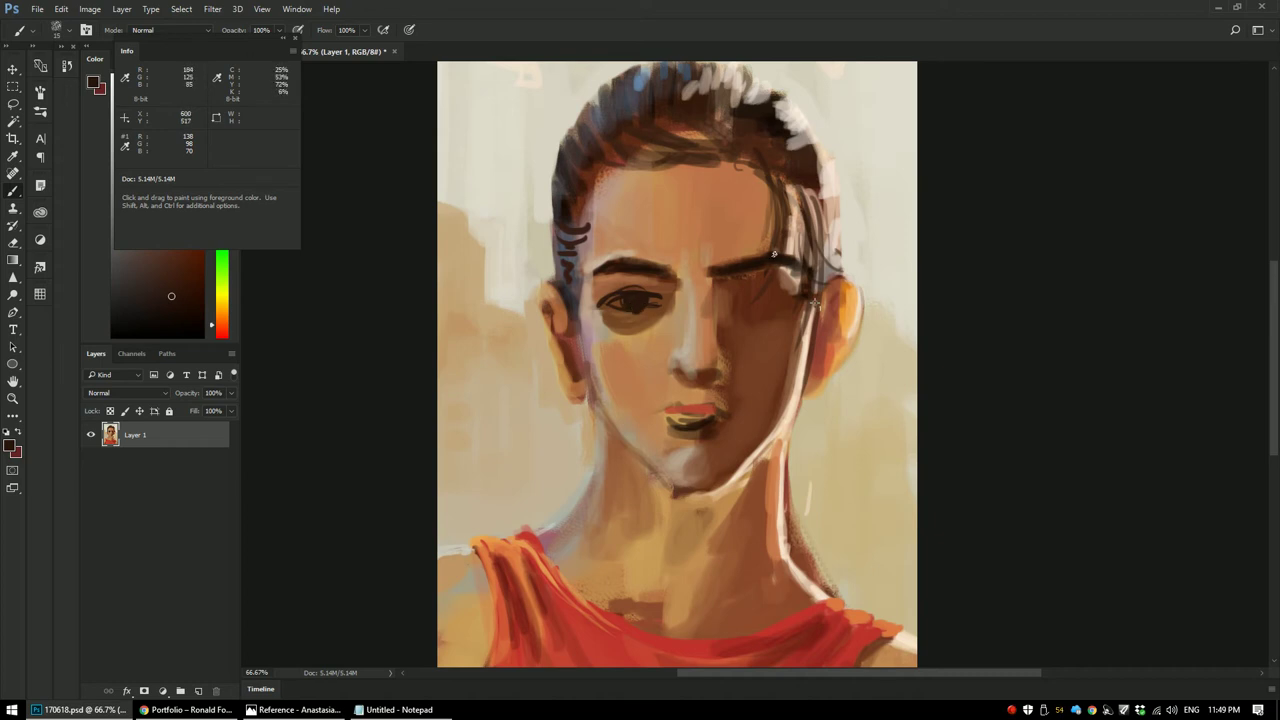
{"action": "left_click", "coordinate": [644, 306], "text": "alt"}
{"action": "left_click", "coordinate": [647, 308], "text": "alt"}
Step: Rework the left eye's lower lid and corners with sampled browns and tans at 30% opacity
{"action": "left_click", "coordinate": [648, 315], "text": "alt"}
{"action": "left_click", "coordinate": [621, 316], "text": "alt"}
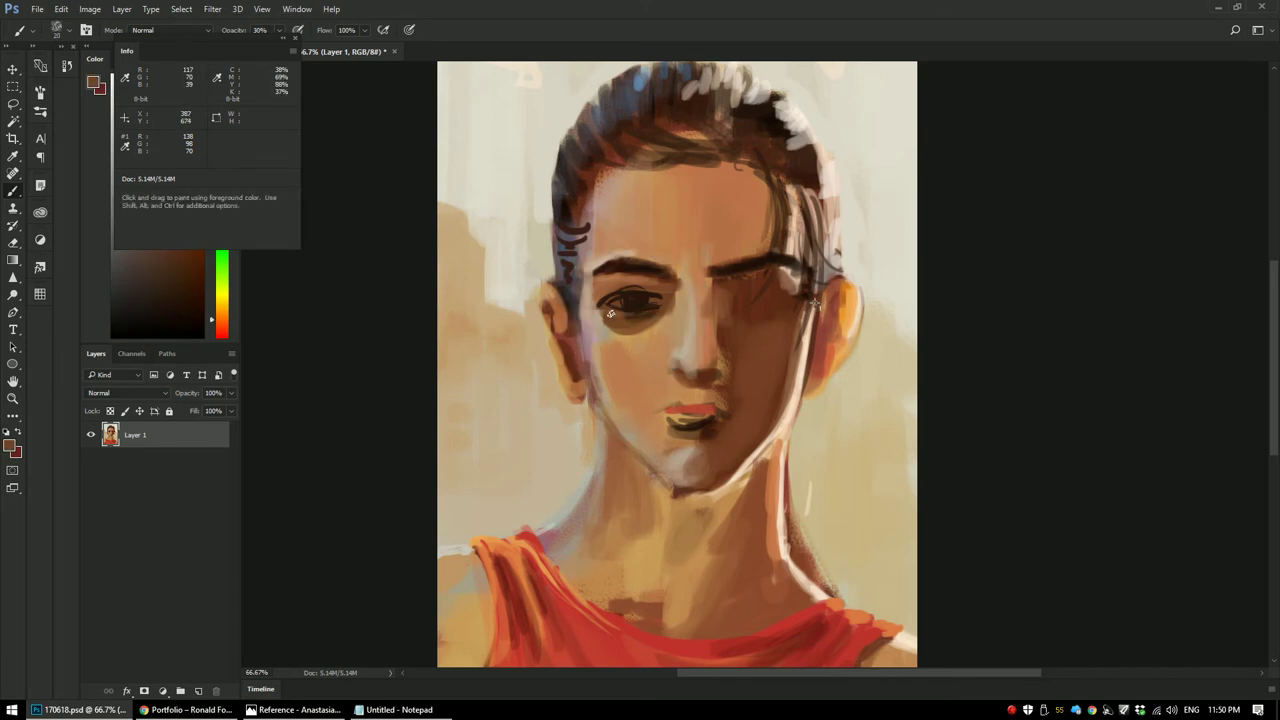
{"action": "left_click", "coordinate": [609, 313], "text": "alt"}
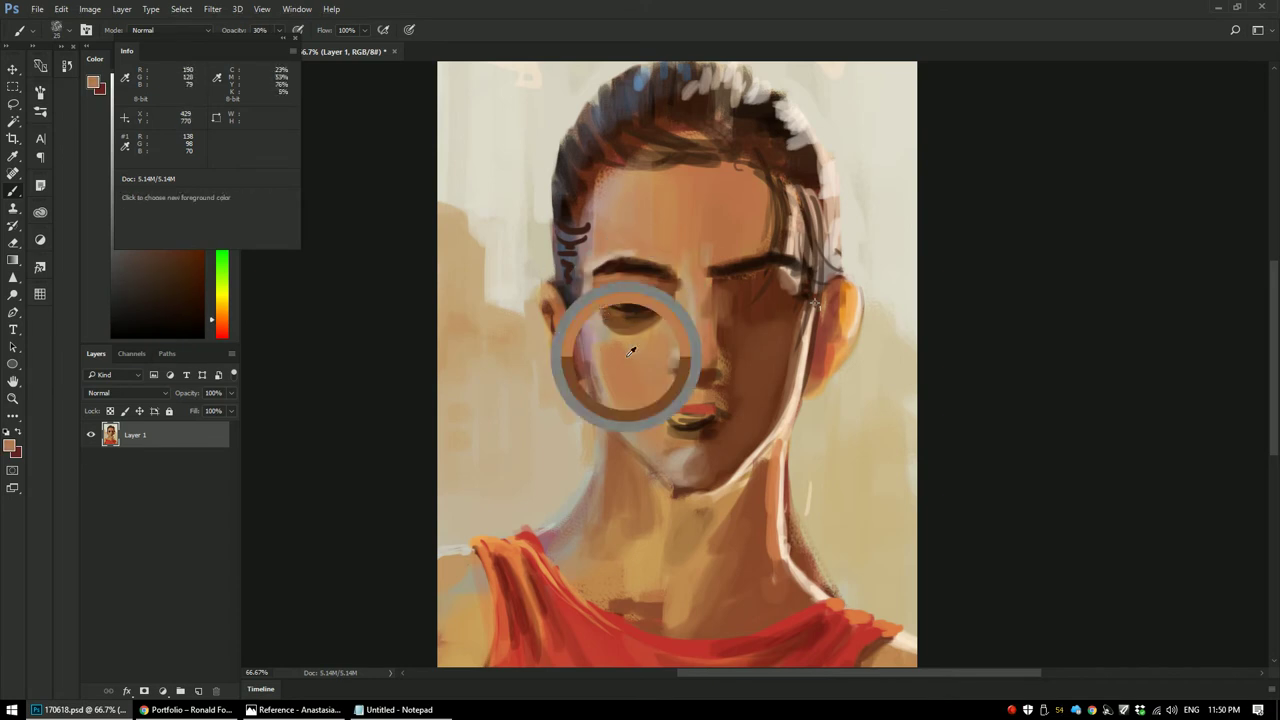
{"action": "left_click", "coordinate": [603, 306], "text": "alt"}
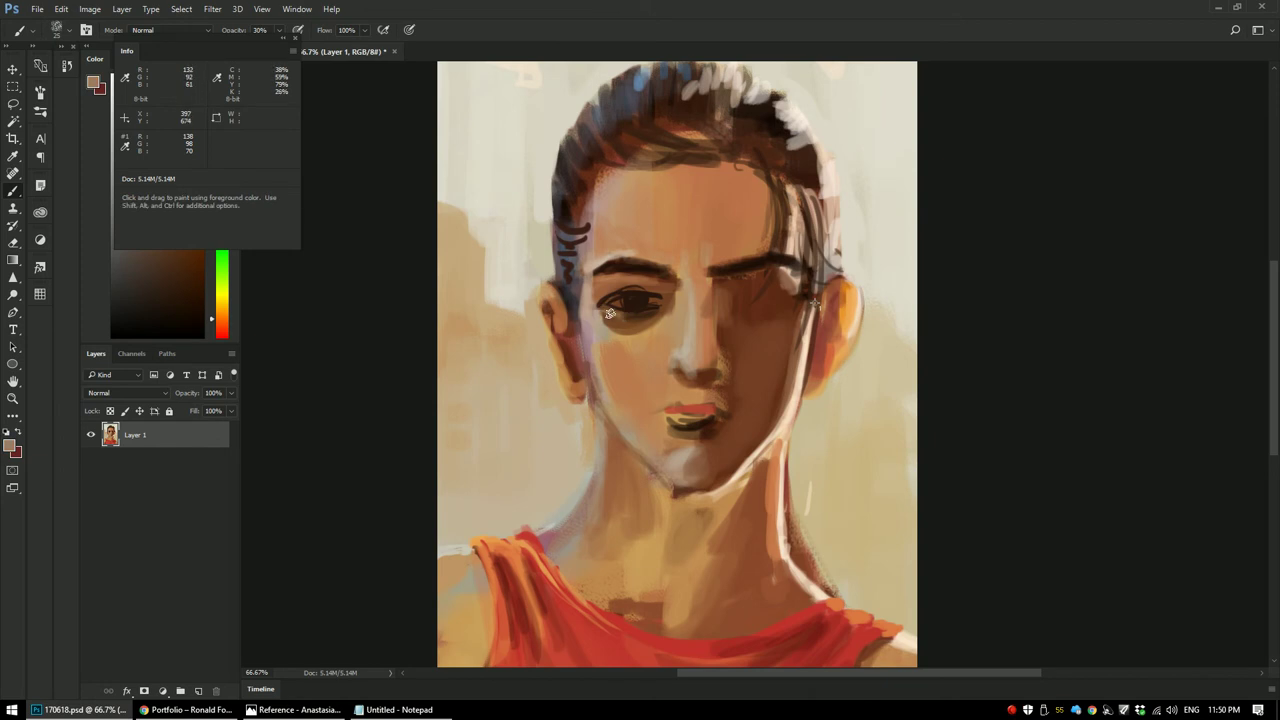
{"action": "left_click", "coordinate": [609, 305], "text": "alt"}
{"action": "mouse_move", "coordinate": [652, 318]}
{"action": "left_mouse_down"}
{"action": "mouse_move", "coordinate": [686, 271]}
{"action": "mouse_move", "coordinate": [728, 271]}
{"action": "mouse_move", "coordinate": [640, 312]}
{"action": "left_mouse_up"}
{"action": "left_click", "coordinate": [650, 311], "text": "alt"}
{"action": "left_click_drag", "start_coordinate": [650, 311], "coordinate": [728, 217]}
Step: Blend the shadow under the left eye into the cheek and nose with sampled beige, tan and brown
{"action": "left_click", "coordinate": [648, 328], "text": "alt"}
{"action": "left_click", "coordinate": [640, 340], "text": "alt"}
{"action": "left_click", "coordinate": [686, 329], "text": "alt"}
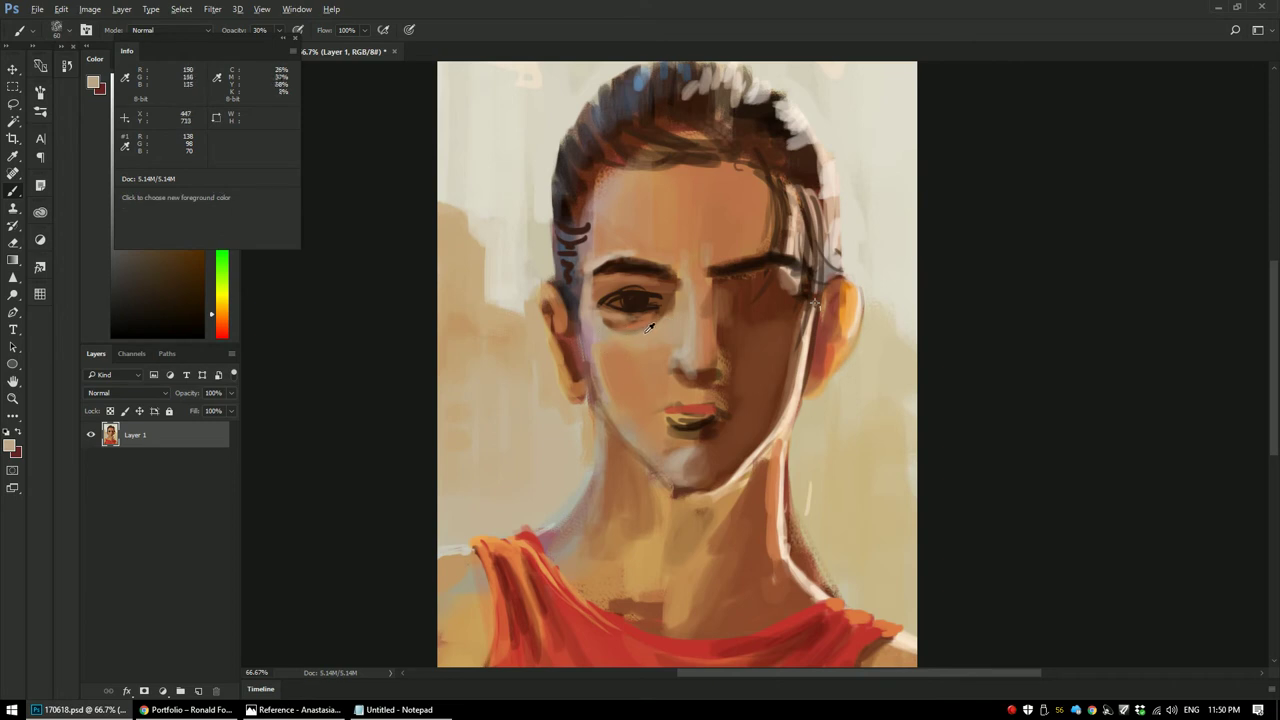
{"action": "left_click", "coordinate": [646, 322], "text": "alt"}
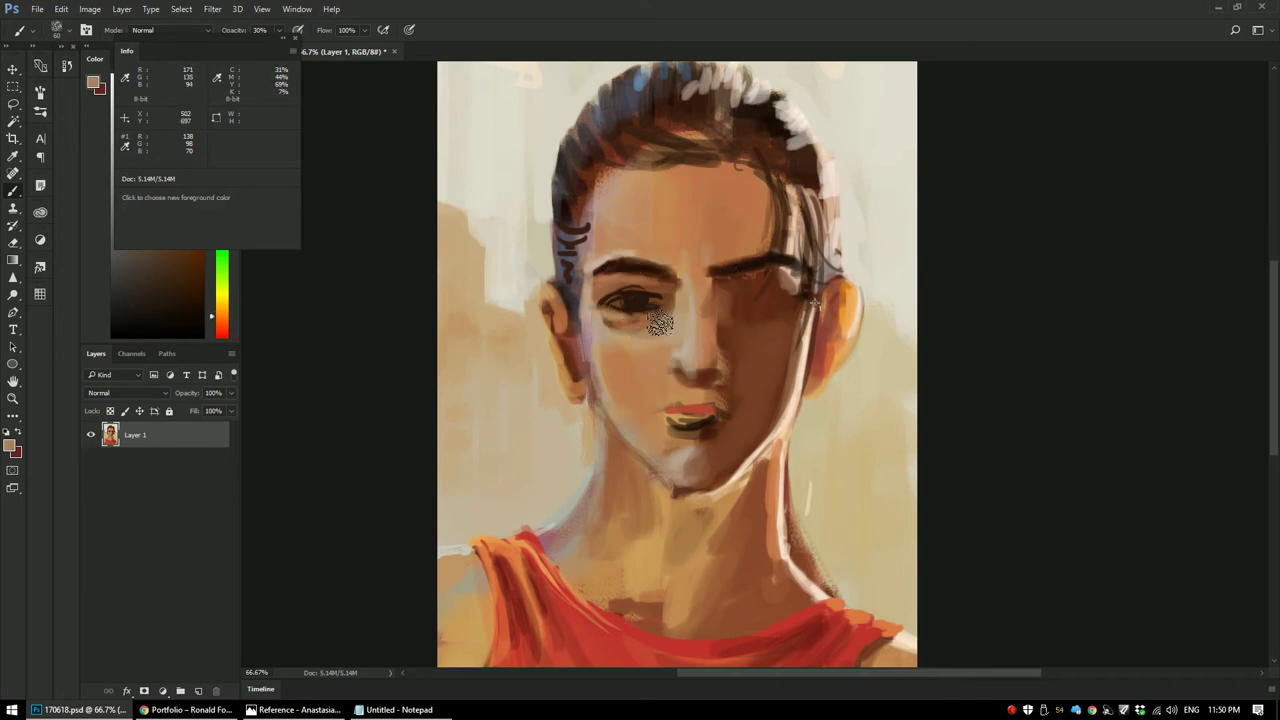
{"action": "left_click_drag", "start_coordinate": [647, 330], "coordinate": [612, 320]}
{"action": "left_click", "coordinate": [671, 298], "text": "alt"}
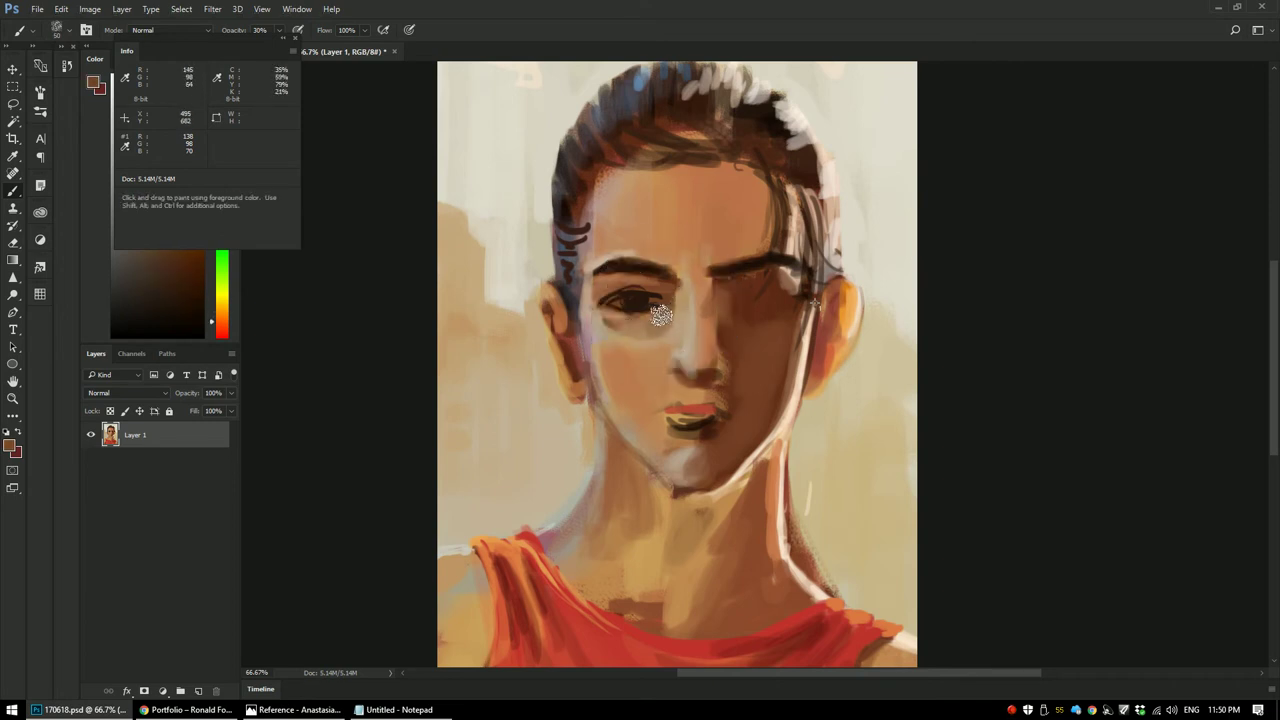
{"action": "left_click", "coordinate": [607, 322], "text": "alt"}
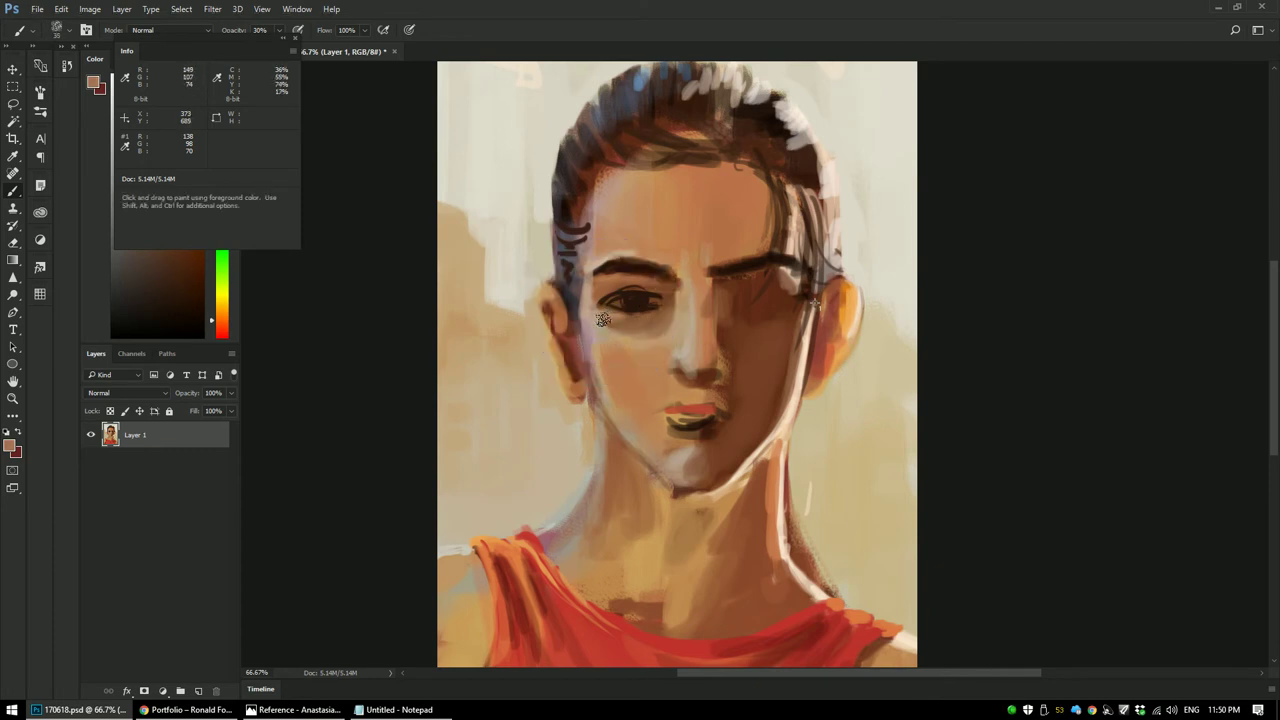
{"action": "left_click", "coordinate": [601, 318], "text": "alt"}
{"action": "left_click", "coordinate": [680, 321], "text": "alt"}
Step: Refine the left eyebrow's outer edge and the upper lid with sampled pale skin and dark brown tones at 30% opacity
{"action": "key", "text": "ctrl+plus"}
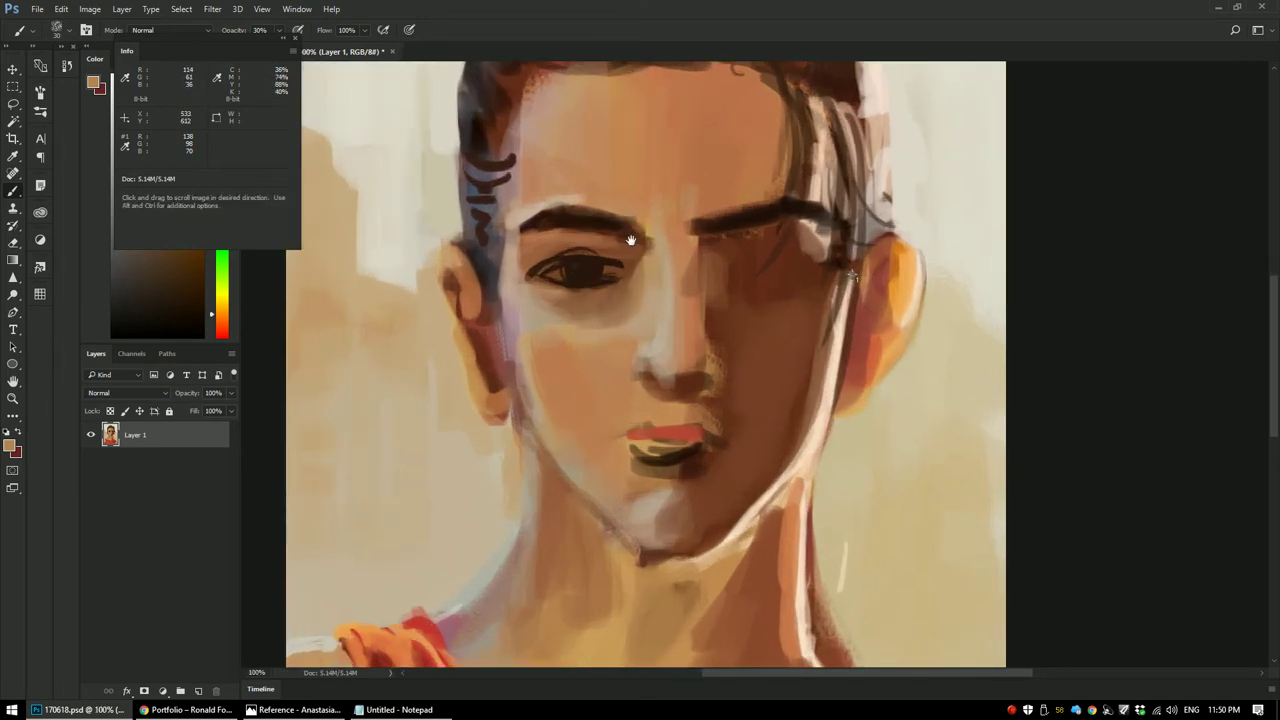
{"action": "left_click", "coordinate": [586, 291], "text": "alt"}
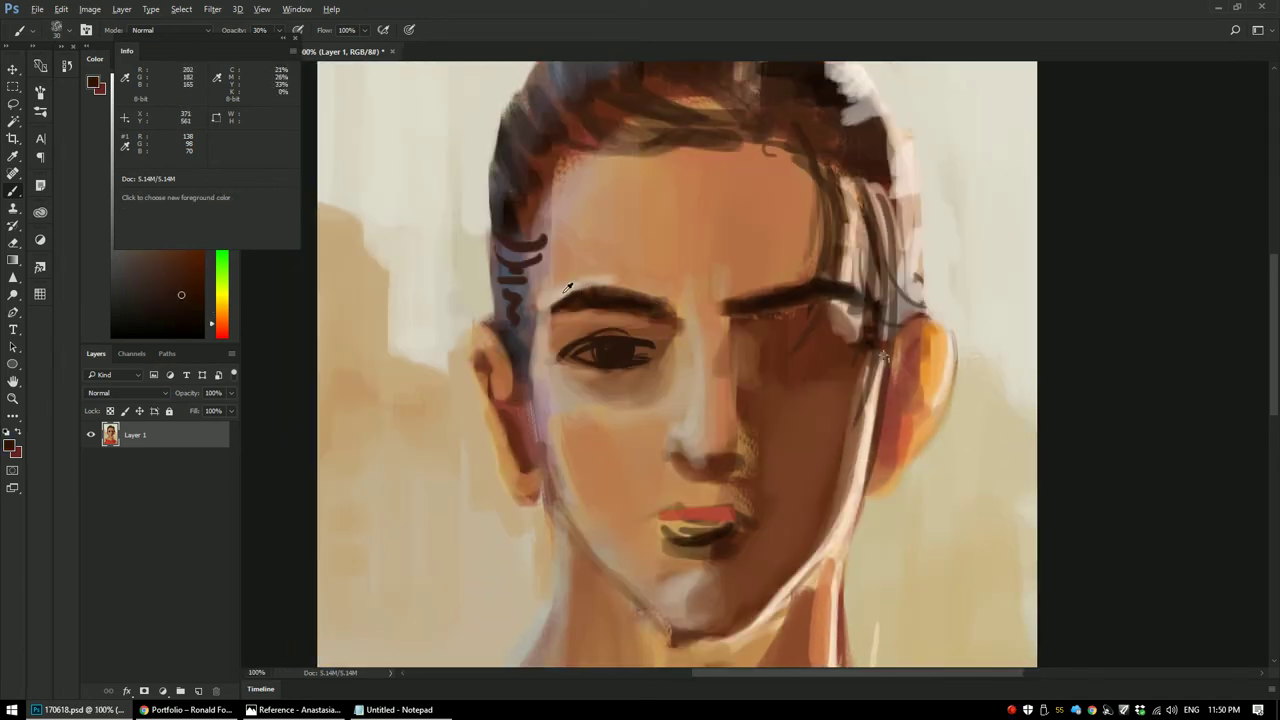
{"action": "left_click", "coordinate": [558, 290], "text": "alt"}
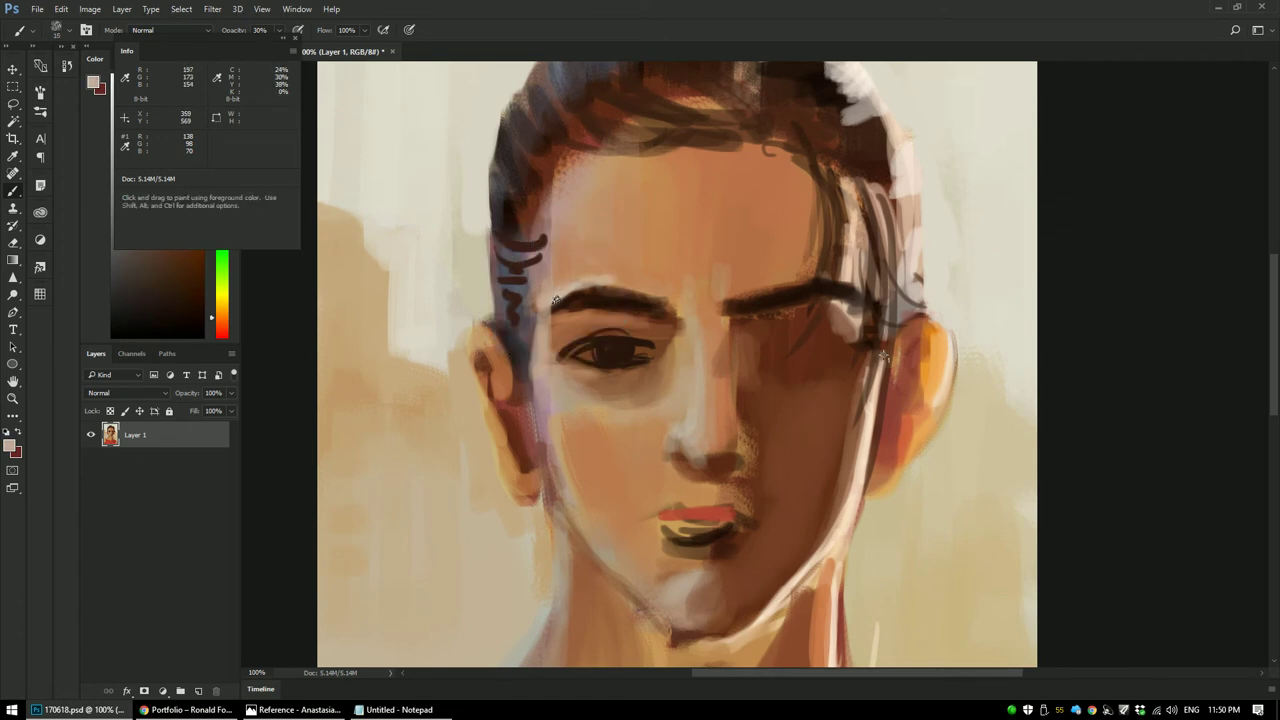
{"action": "left_click", "coordinate": [609, 311], "text": "alt"}
{"action": "left_click", "coordinate": [628, 333], "text": "alt"}
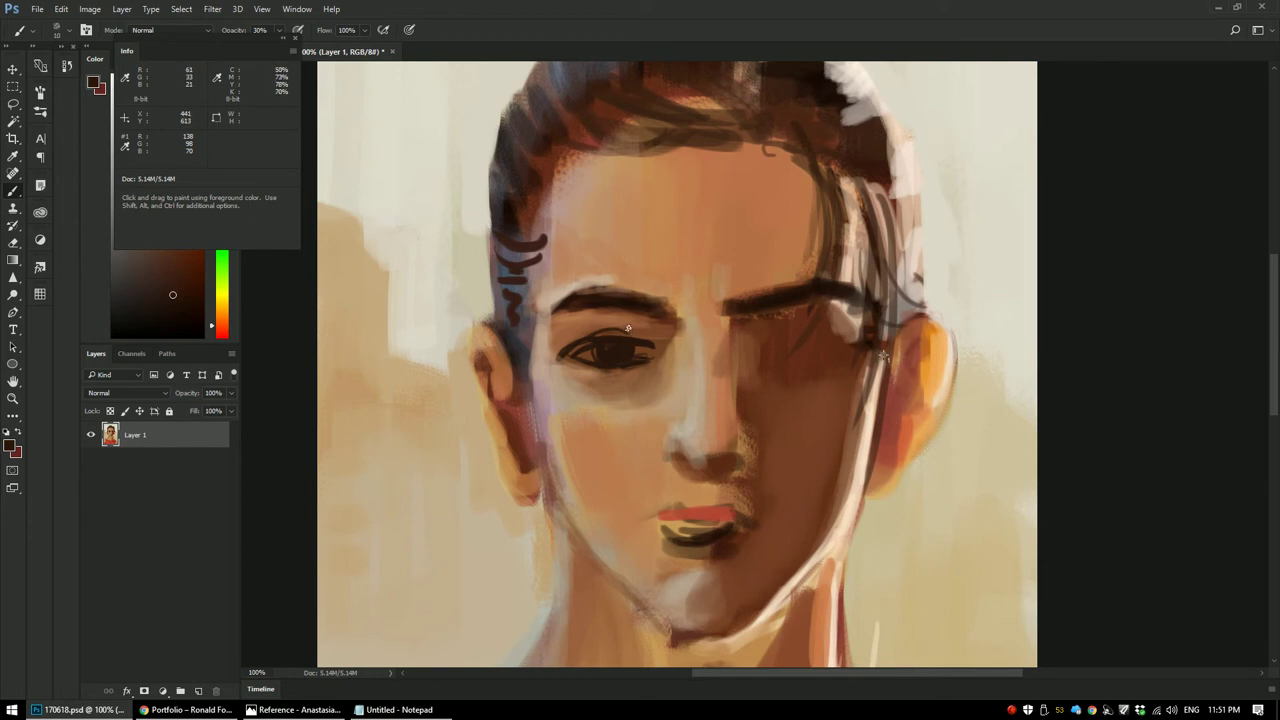
Step: Warm the left upper eyelid and trim the eye's outer corner with sampled orange-brown and tan
{"action": "mouse_move", "coordinate": [581, 333]}
{"action": "left_mouse_down"}
{"action": "mouse_move", "coordinate": [666, 323]}
{"action": "mouse_move", "coordinate": [742, 221]}
{"action": "left_mouse_up"}
{"action": "left_click", "coordinate": [760, 227], "text": "alt"}
{"action": "left_click_drag", "start_coordinate": [780, 234], "coordinate": [816, 258]}
{"action": "left_click", "coordinate": [568, 335], "text": "alt"}
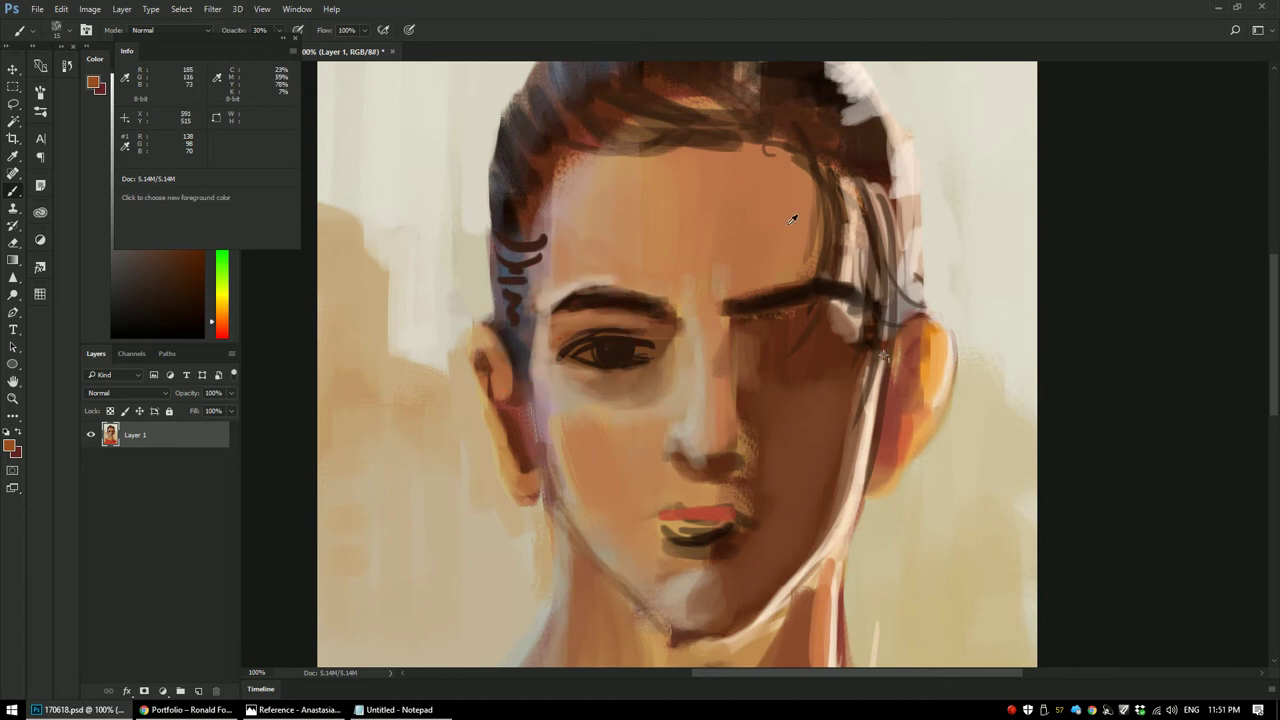
{"action": "left_click", "coordinate": [561, 340], "text": "alt"}
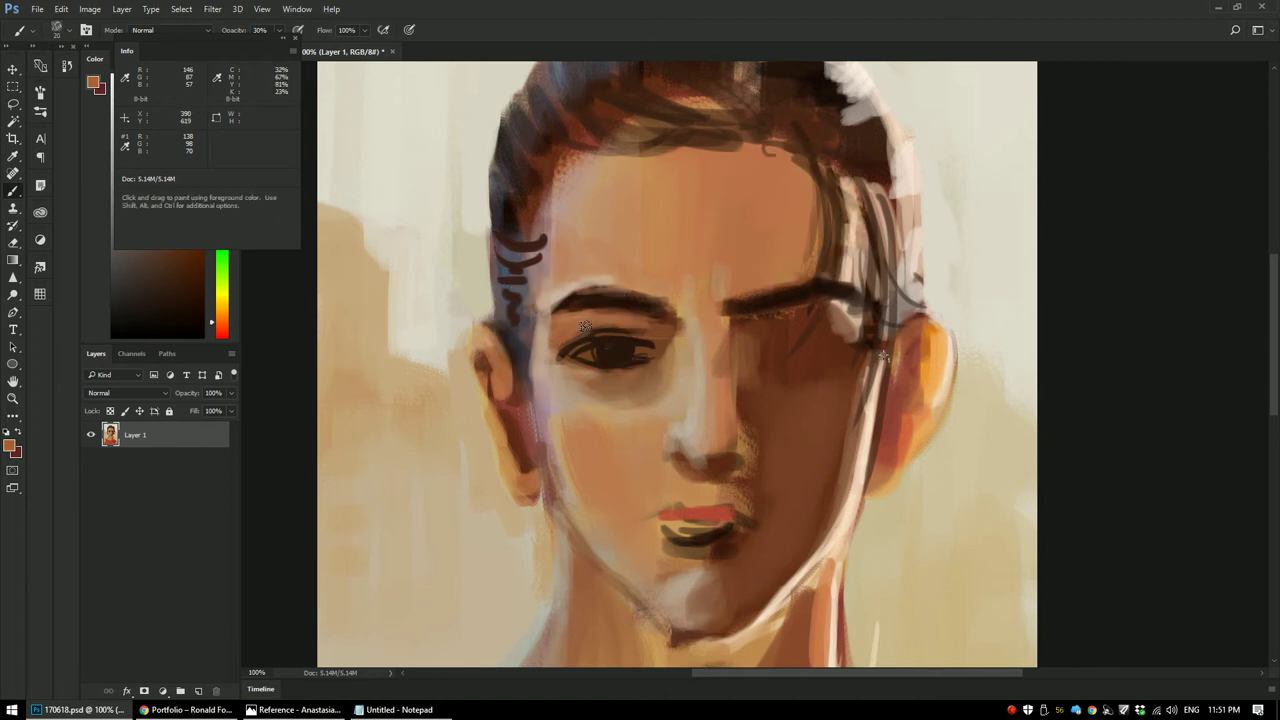
{"action": "left_click", "coordinate": [543, 334], "text": "alt"}
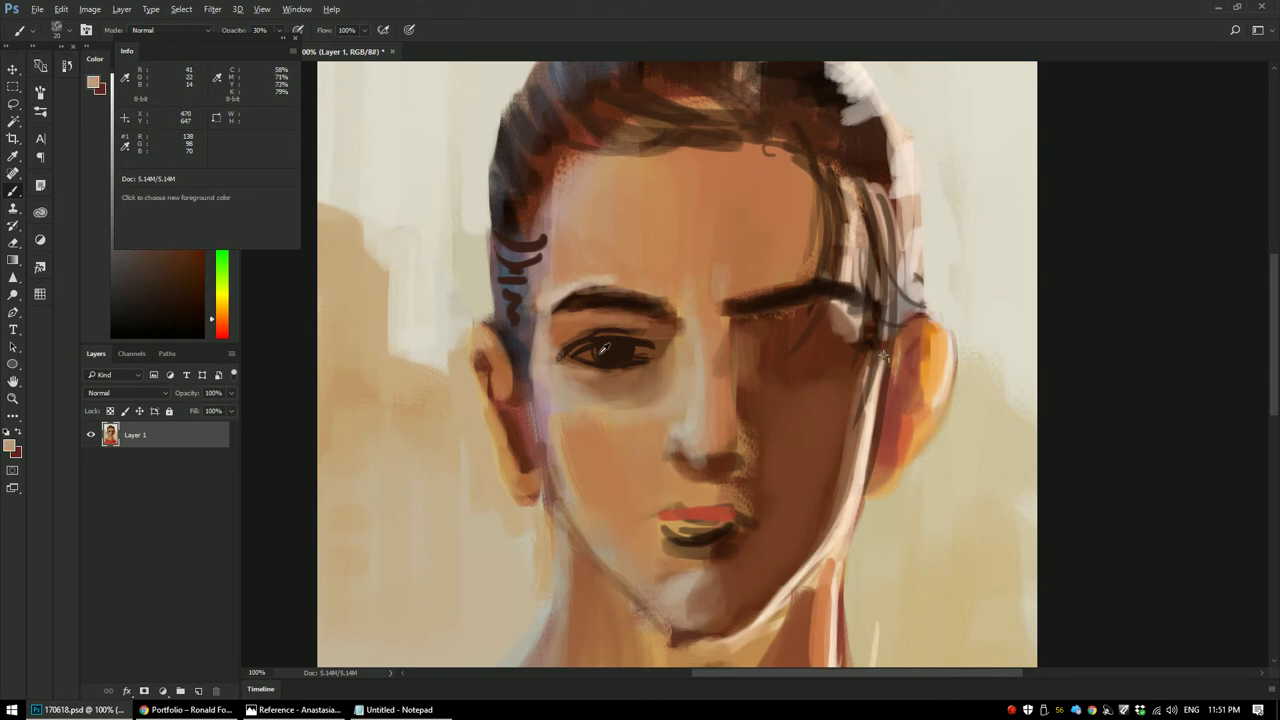
Step: Darken the left iris, dab light eye whites beside it, and warm the inner corner of the socket with sampled browns
{"action": "left_click", "coordinate": [626, 347], "text": "alt"}
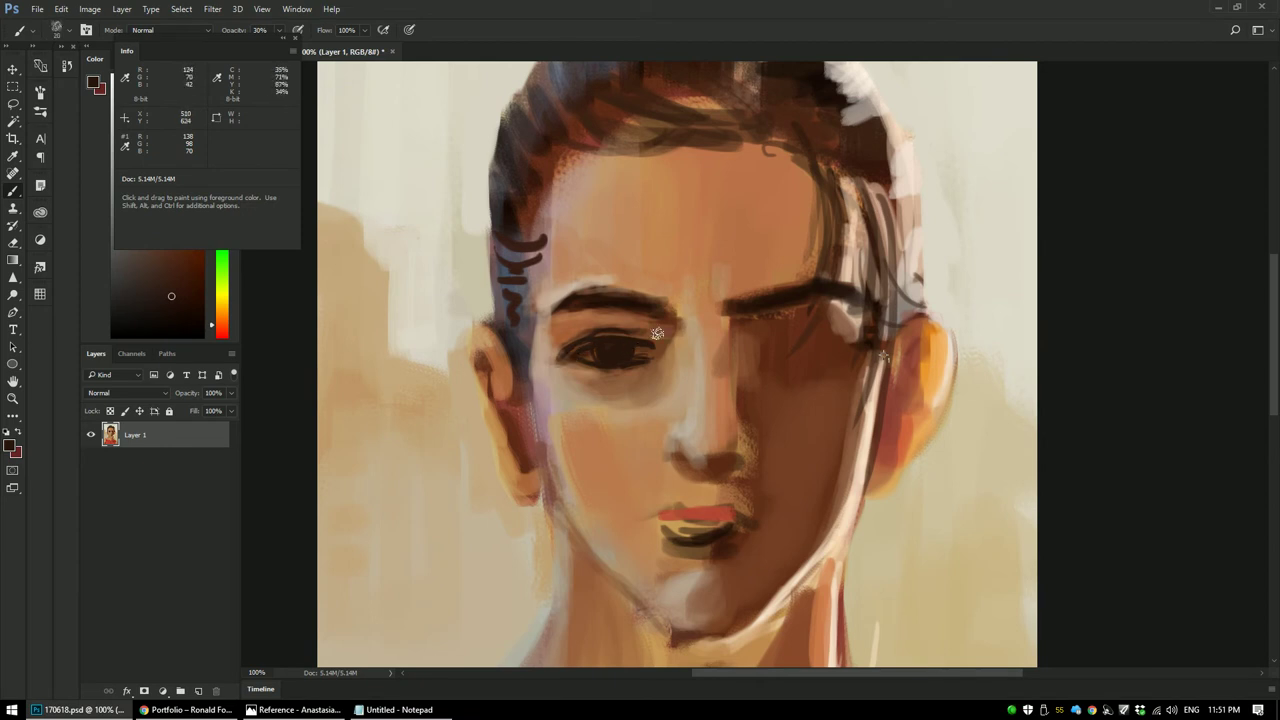
{"action": "left_click", "coordinate": [695, 398], "text": "alt"}
{"action": "left_click", "coordinate": [567, 296], "text": "alt"}
{"action": "left_click", "coordinate": [655, 330], "text": "alt"}
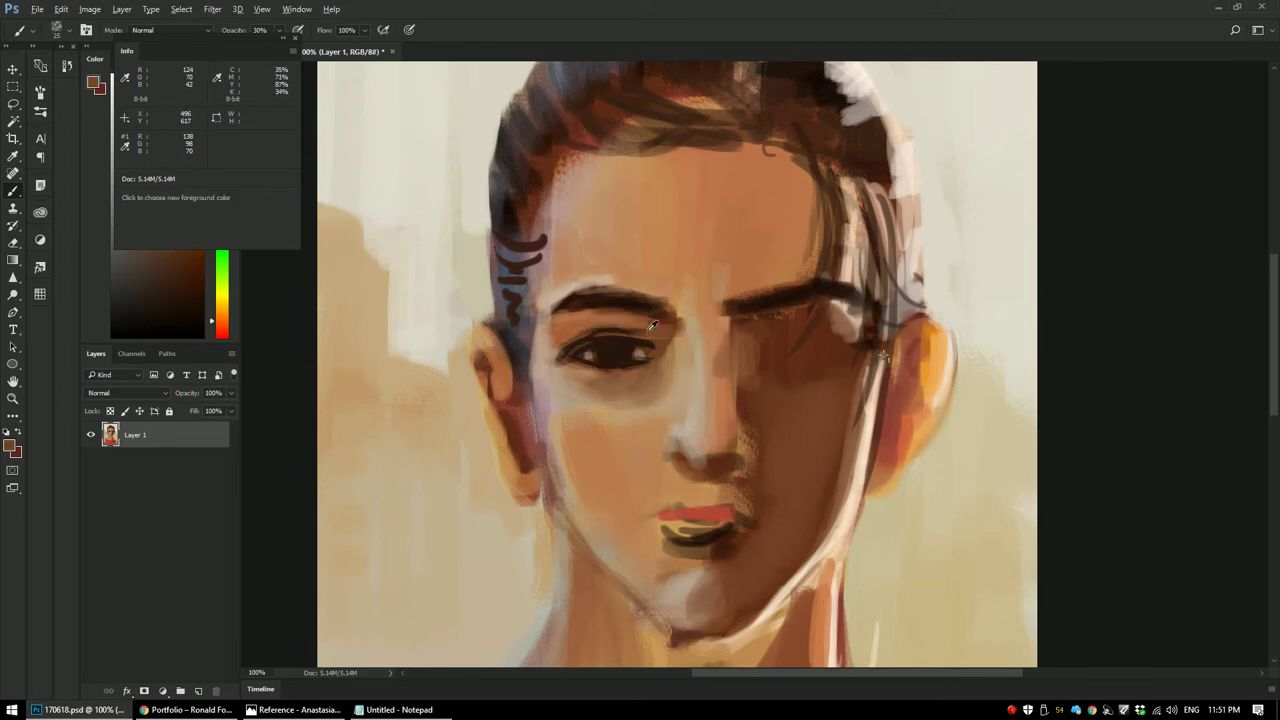
{"action": "left_click", "coordinate": [641, 327], "text": "alt"}
{"action": "left_click", "coordinate": [797, 343], "text": "alt"}
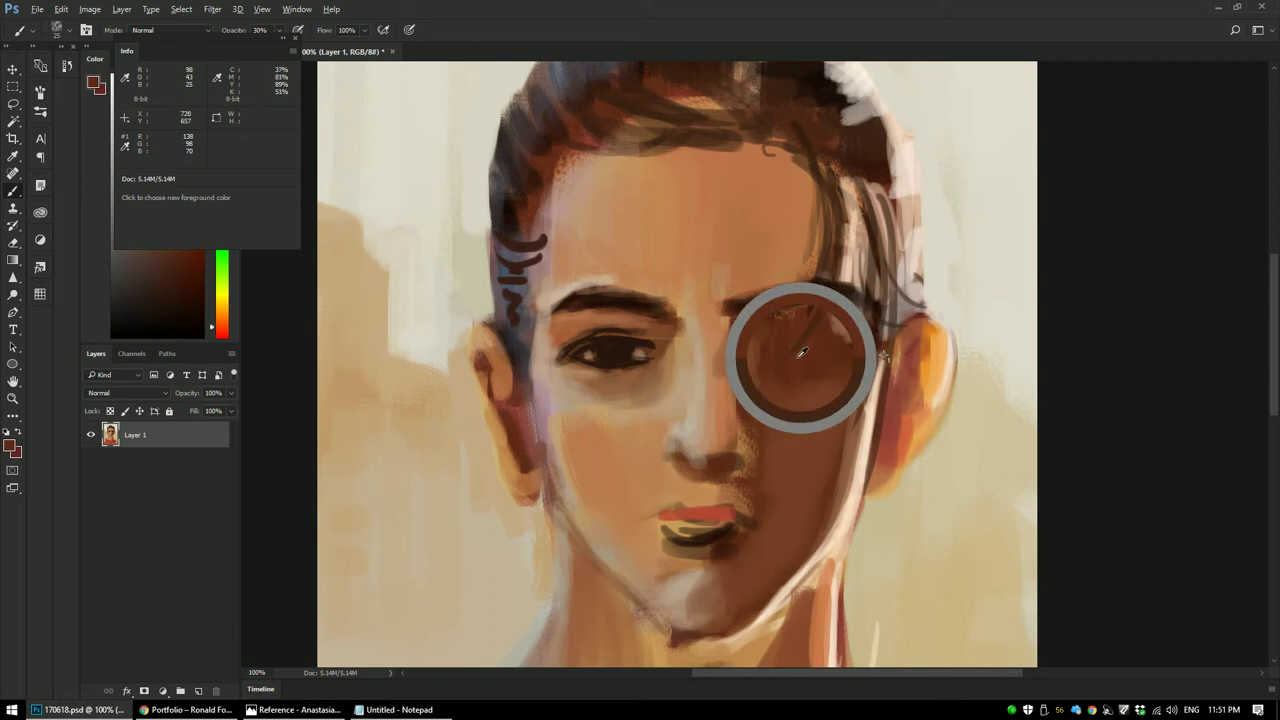
{"action": "left_click", "coordinate": [618, 312], "text": "alt"}
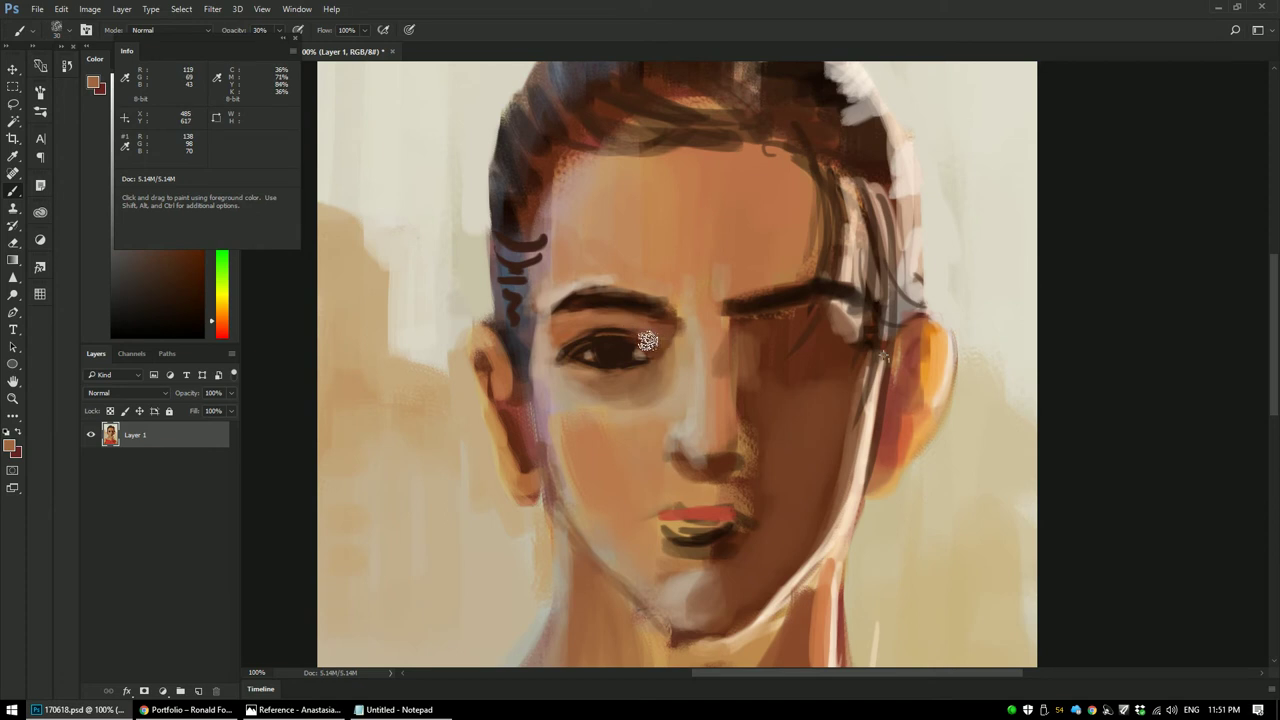
Step: Copy the left eye onto a new layer and fit it, mirrored, under the right eyebrow
{"action": "key", "text": "l"}
{"action": "mouse_move", "coordinate": [672, 322]}
{"action": "left_mouse_down"}
{"action": "mouse_move", "coordinate": [552, 352]}
{"action": "mouse_move", "coordinate": [640, 366]}
{"action": "mouse_move", "coordinate": [810, 293]}
{"action": "mouse_move", "coordinate": [748, 348]}
{"action": "mouse_move", "coordinate": [776, 312]}
{"action": "mouse_move", "coordinate": [761, 333]}
{"action": "left_mouse_up"}
{"action": "key", "text": "ctrl+j"}
{"action": "key", "text": "v"}
{"action": "key", "text": "ctrl+t"}
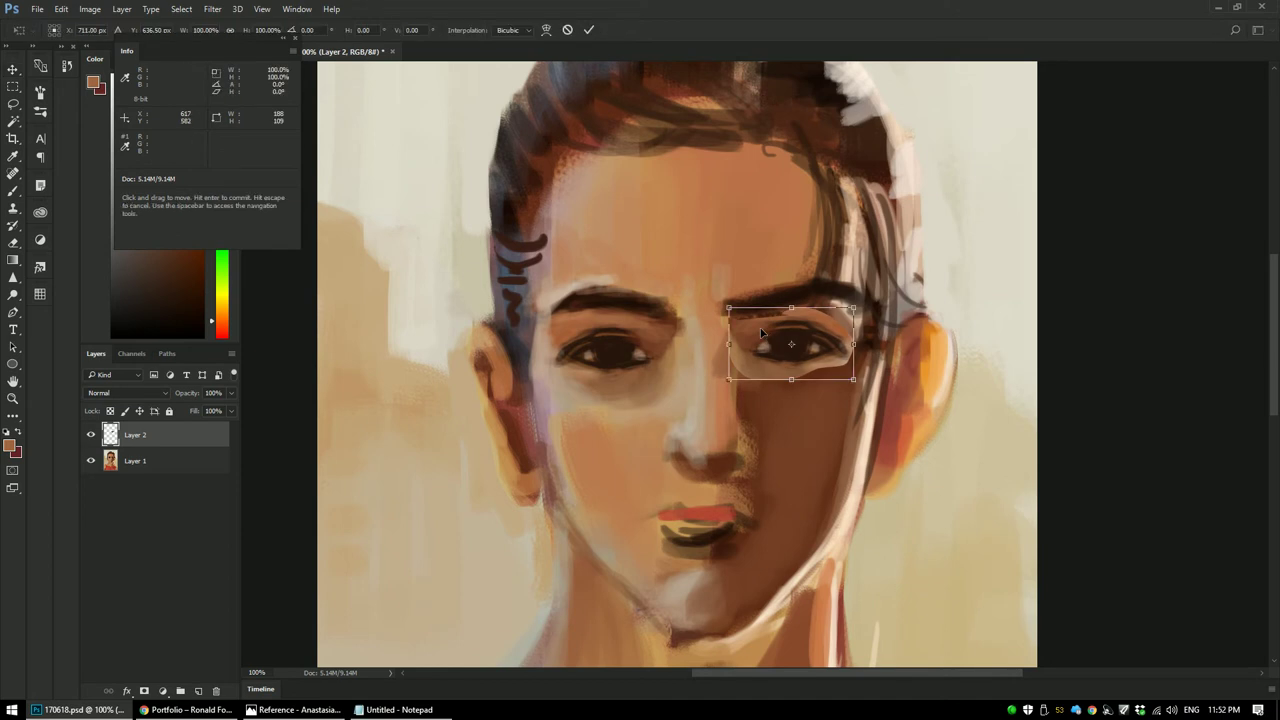
{"action": "mouse_move", "coordinate": [858, 345]}
{"action": "left_mouse_down"}
{"action": "mouse_move", "coordinate": [871, 320]}
{"action": "mouse_move", "coordinate": [826, 330]}
{"action": "mouse_move", "coordinate": [831, 296]}
{"action": "mouse_move", "coordinate": [710, 384]}
{"action": "mouse_move", "coordinate": [837, 374]}
{"action": "left_mouse_up"}
{"action": "key", "text": "Return"}
Step: Erase the hard edges around the copied right eye with a larger eraser at 50% opacity to blend it into the shadow
{"action": "key", "text": "e"}
{"action": "key", "text": "bracketright"}
{"action": "key", "text": "bracketright"}
{"action": "key", "text": "bracketright"}
{"action": "key", "text": "bracketright"}
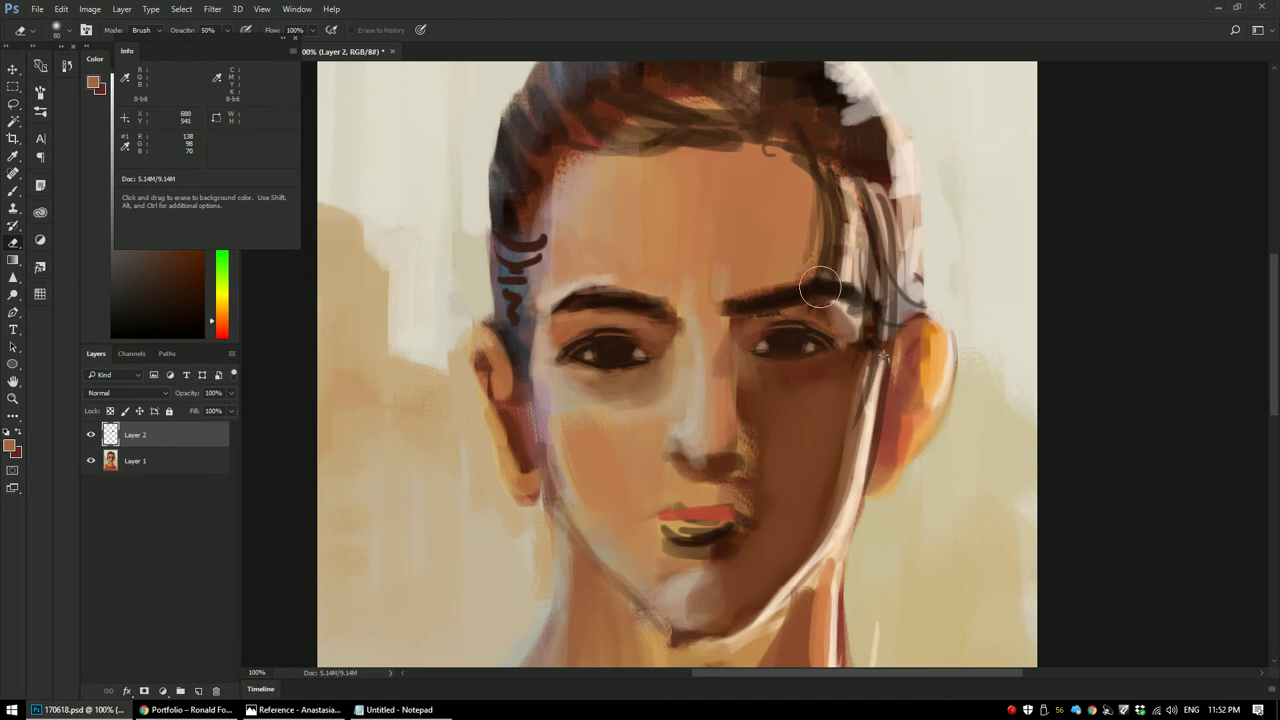
{"action": "key", "text": "ctrl+0"}
{"action": "key", "text": "ctrl+1"}
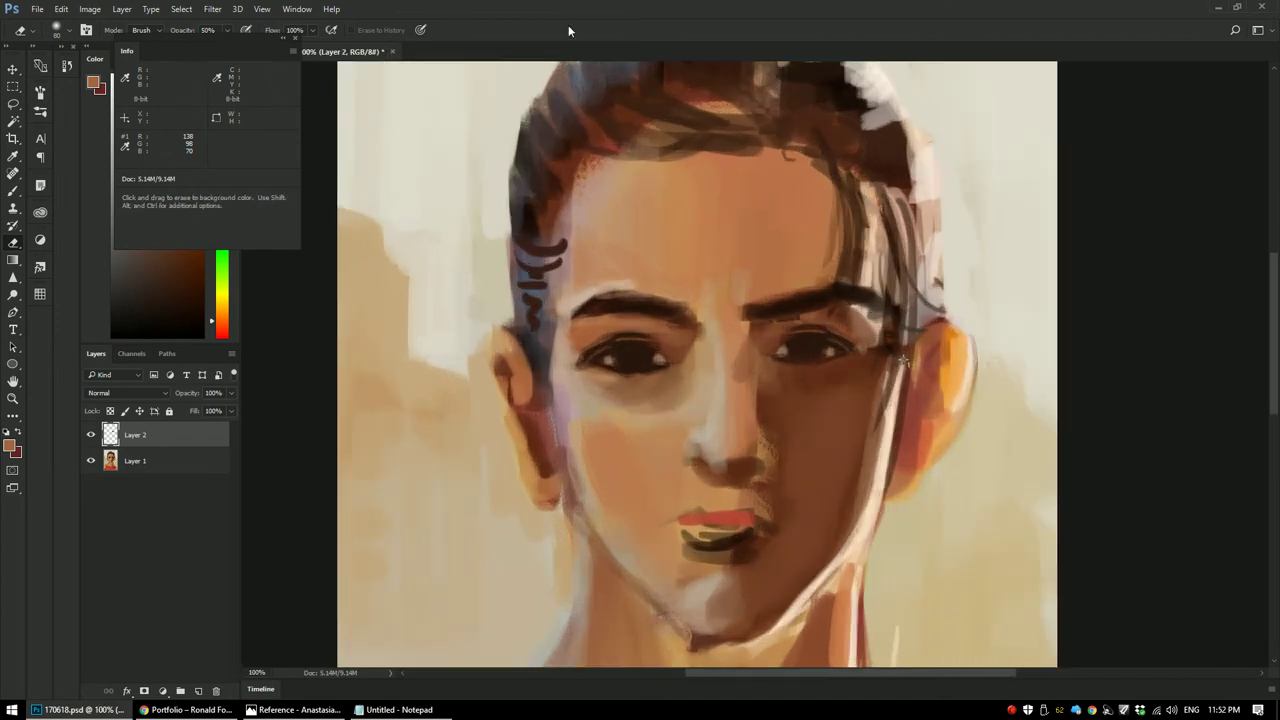
Step: Transform the copied right eye so it is slightly wider and sits slightly lower
{"action": "key", "text": "ctrl+t"}
{"action": "left_click_drag", "start_coordinate": [838, 346], "coordinate": [866, 358]}
{"action": "left_click_drag", "start_coordinate": [755, 355], "coordinate": [749, 361]}
{"action": "key", "text": "Return"}
Step: Merge the right eye into the painting, copy the left eye to its own layer, and nudge it slightly right and up
{"action": "key", "text": "l"}
{"action": "mouse_move", "coordinate": [645, 330]}
{"action": "left_mouse_down"}
{"action": "mouse_move", "coordinate": [580, 354]}
{"action": "mouse_move", "coordinate": [605, 327]}
{"action": "left_mouse_up"}
{"action": "key", "text": "ctrl+j"}
{"action": "key", "text": "Return"}
{"action": "key", "text": "ctrl+e"}
{"action": "key", "text": "ctrl+j"}
{"action": "key", "text": "v"}
{"action": "key", "text": "Right"}
{"action": "key", "text": "Right"}
{"action": "key", "text": "Right"}
{"action": "key", "text": "Up"}
{"action": "key", "text": "Up"}
{"action": "key", "text": "Up"}
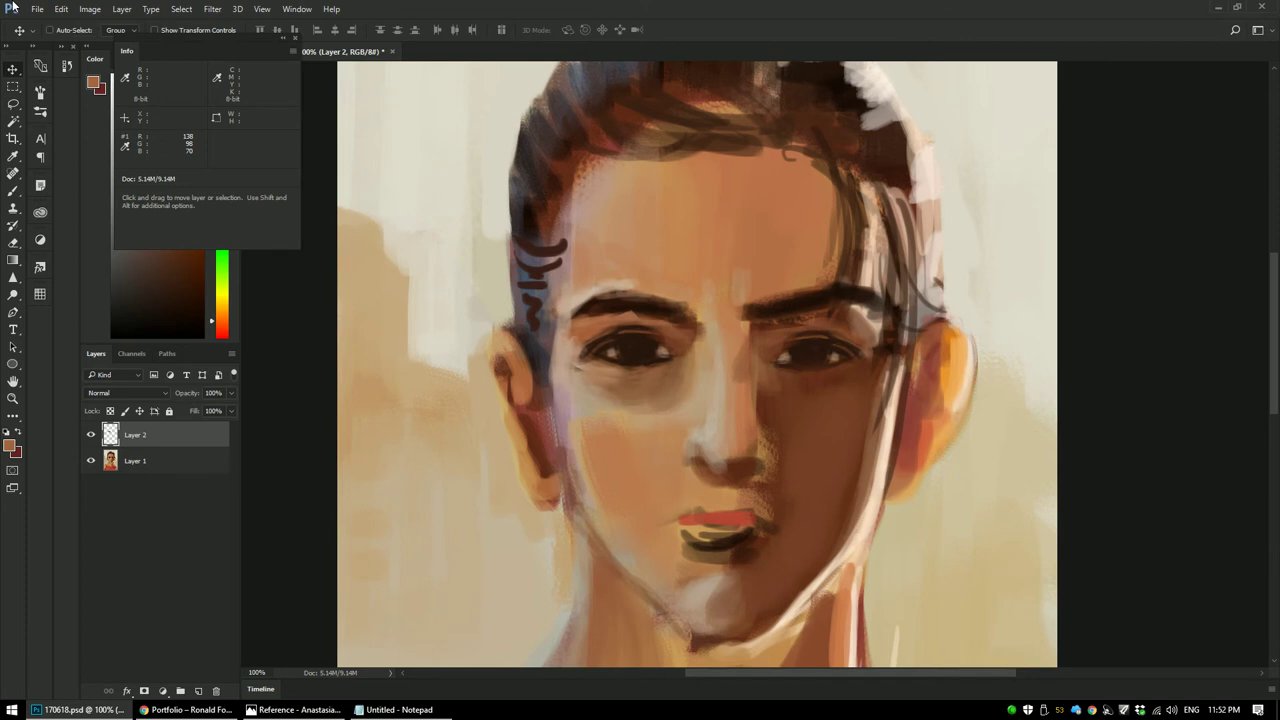
Step: Stretch the copied left eye slightly in height and merge it into the painting layer
{"action": "key", "text": "ctrl+t"}
{"action": "left_click_drag", "start_coordinate": [627, 309], "coordinate": [626, 309]}
{"action": "left_click_drag", "start_coordinate": [627, 373], "coordinate": [627, 378]}
{"action": "key", "text": "Return"}
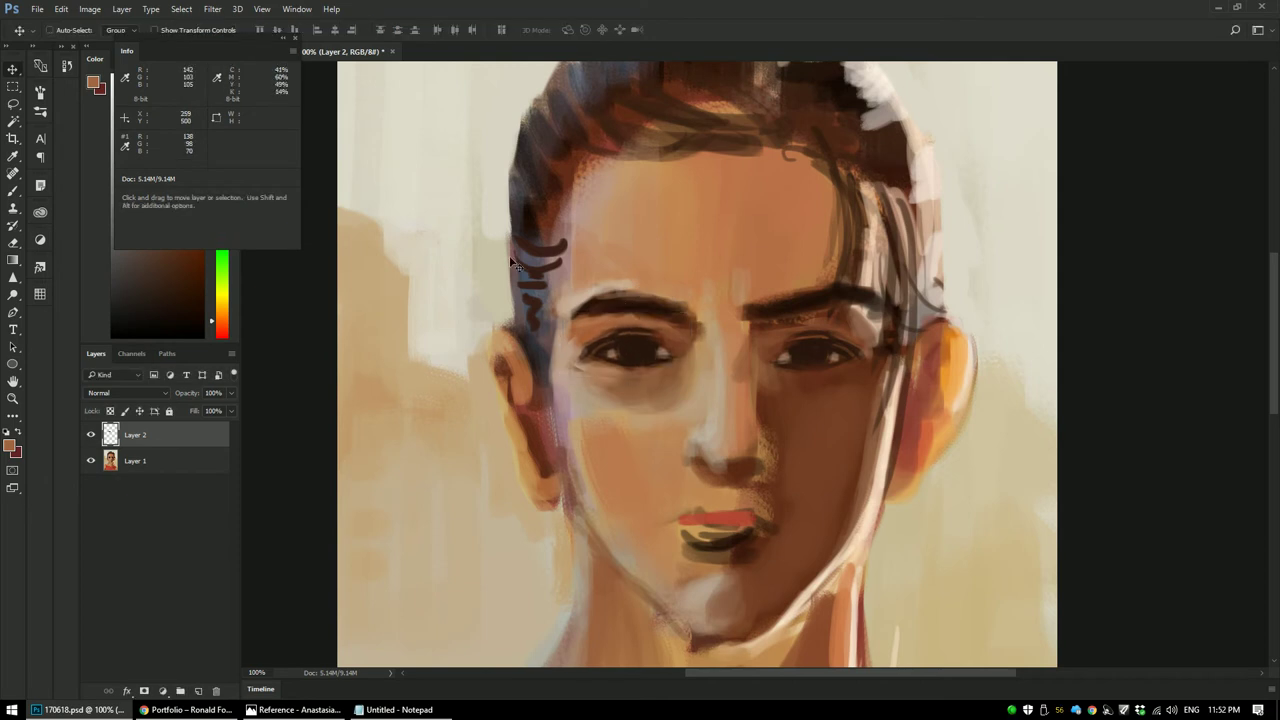
{"action": "key", "text": "ctrl+e"}
Step: Blend the skin below and outside the left eye with sampled light tans at 30% opacity
{"action": "key", "text": "b"}
{"action": "left_click", "coordinate": [617, 387], "text": "alt"}
{"action": "left_click_drag", "start_coordinate": [617, 387], "coordinate": [575, 374]}
{"action": "left_click", "coordinate": [572, 332], "text": "alt"}
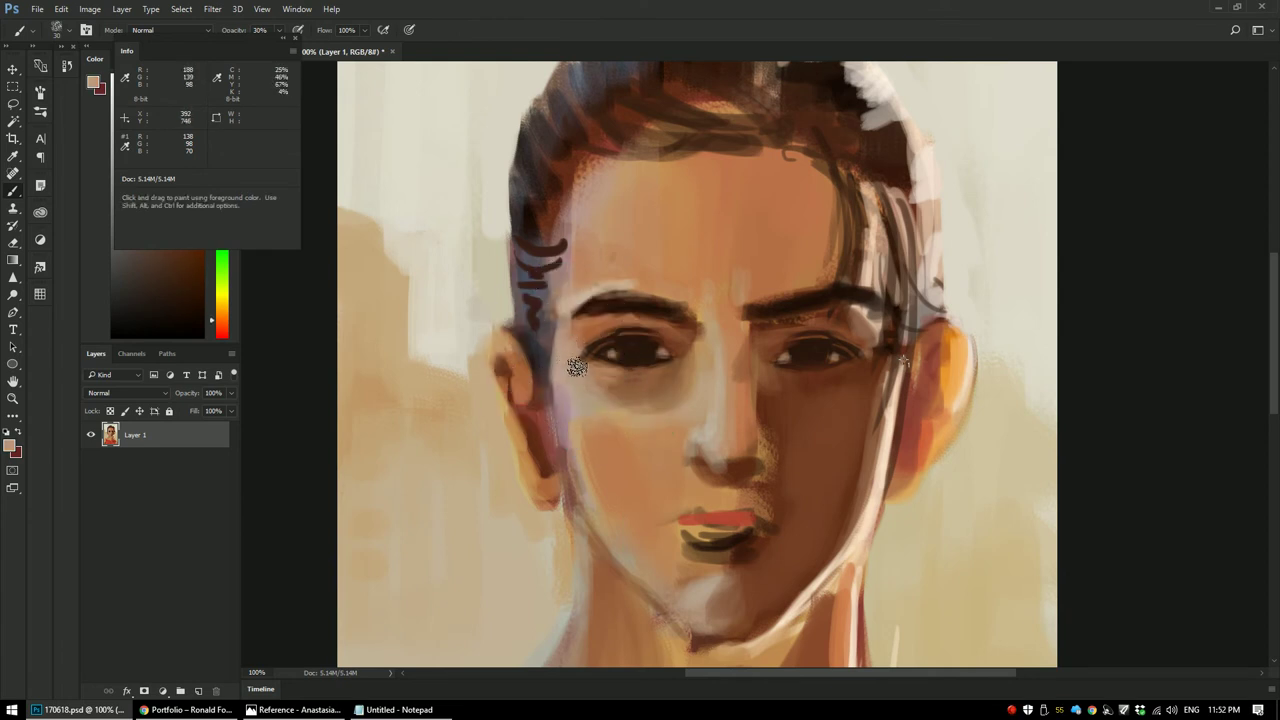
Step: Shape the nose's shadowed side and right nostril wing with sampled browns and tans, raising the brush opacity to 100%
{"action": "left_click", "coordinate": [795, 398], "text": "alt"}
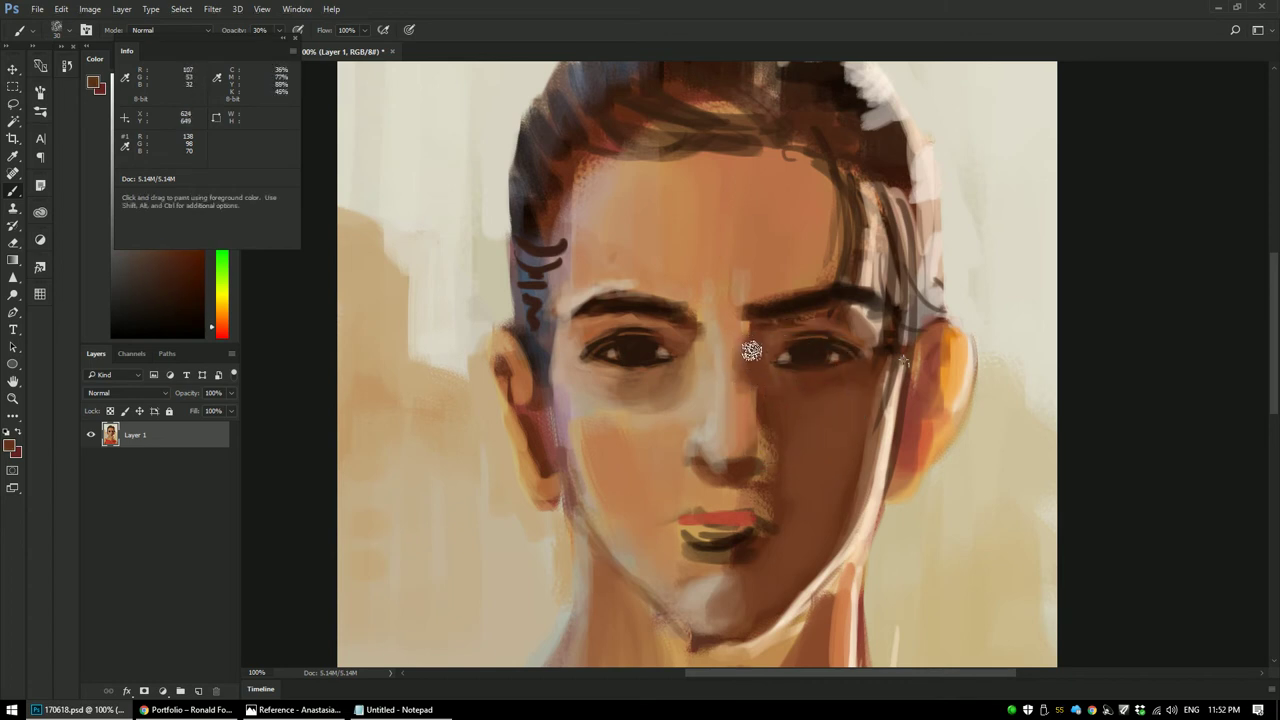
{"action": "left_click", "coordinate": [740, 423], "text": "alt"}
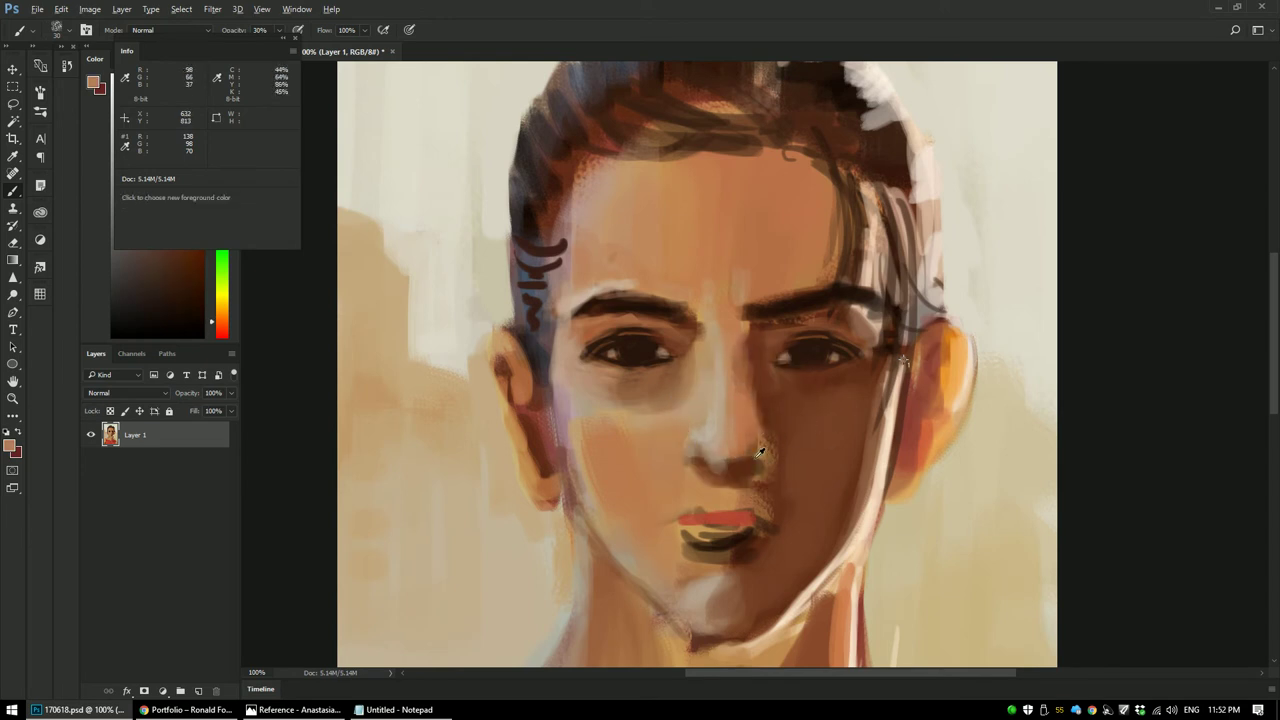
{"action": "left_click", "coordinate": [774, 442], "text": "alt"}
{"action": "key", "text": "0"}
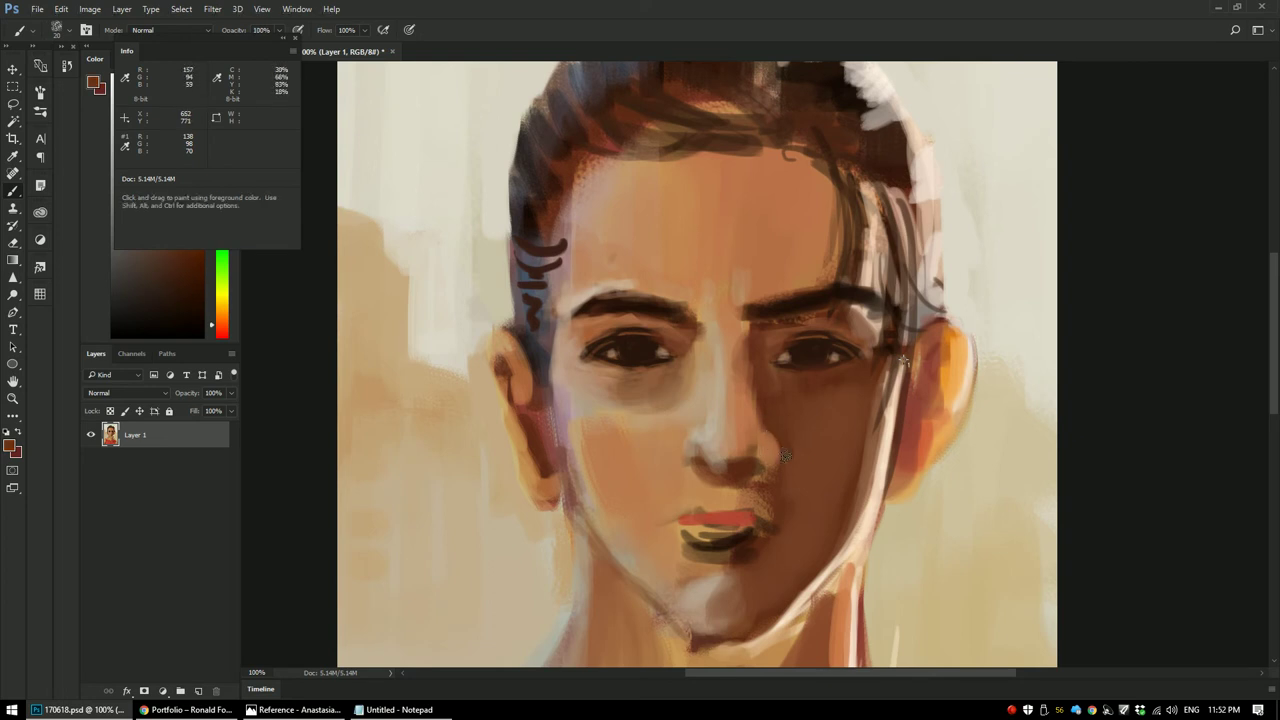
{"action": "left_click", "coordinate": [760, 450], "text": "alt"}
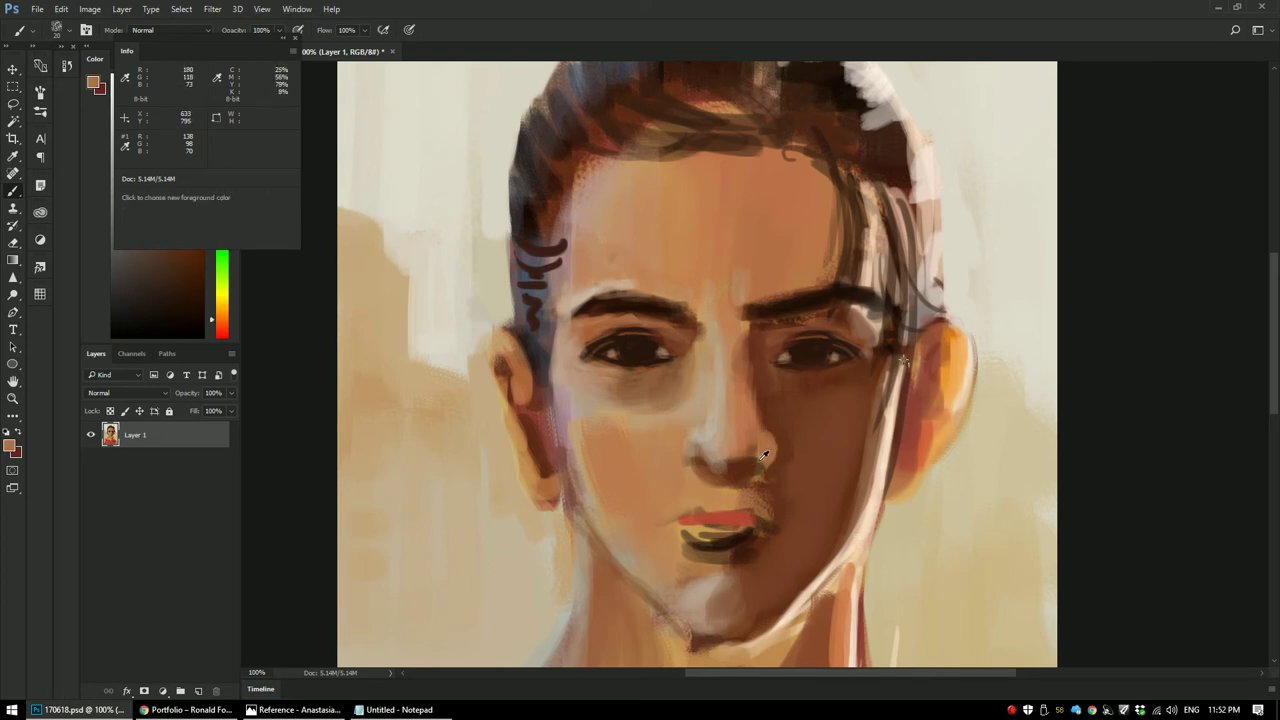
{"action": "left_click", "coordinate": [748, 439], "text": "alt"}
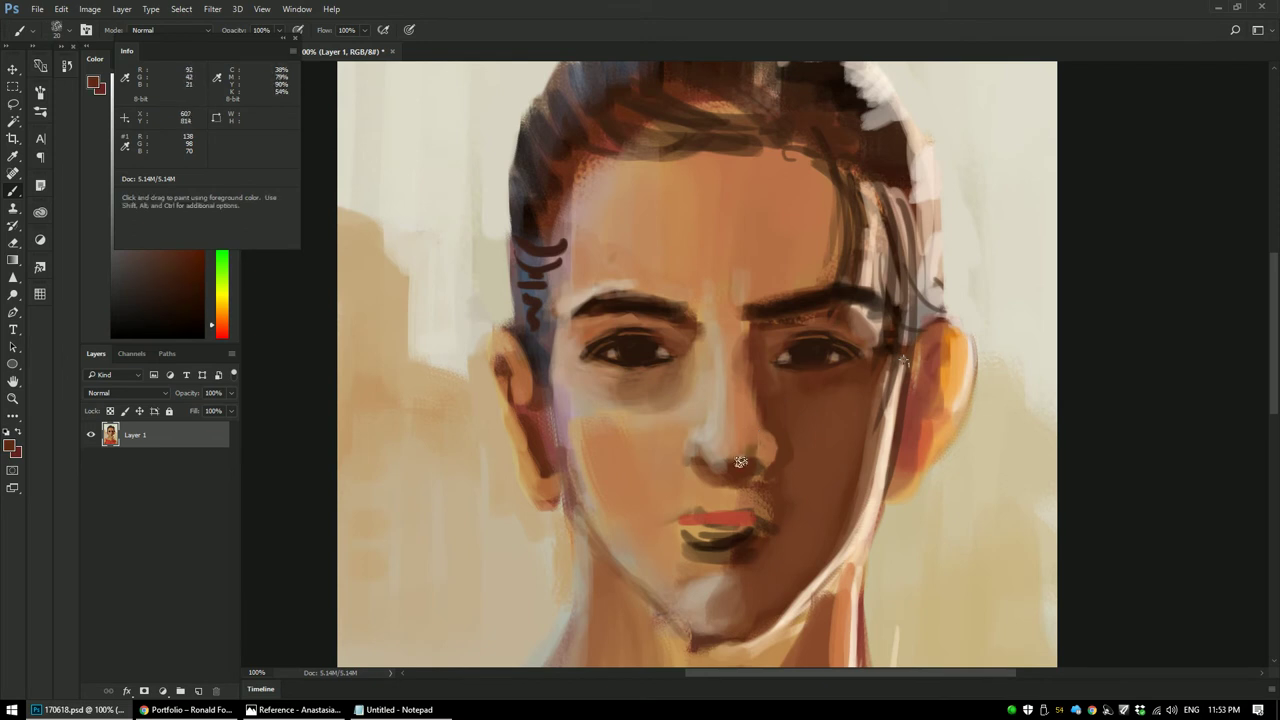
Step: Model the nose tip with sampled beige tones and define the nostrils in dark brown with a small brush at 30% opacity
{"action": "left_click", "coordinate": [738, 449], "text": "alt"}
{"action": "left_click", "coordinate": [707, 430], "text": "alt"}
{"action": "left_click", "coordinate": [712, 421], "text": "alt"}
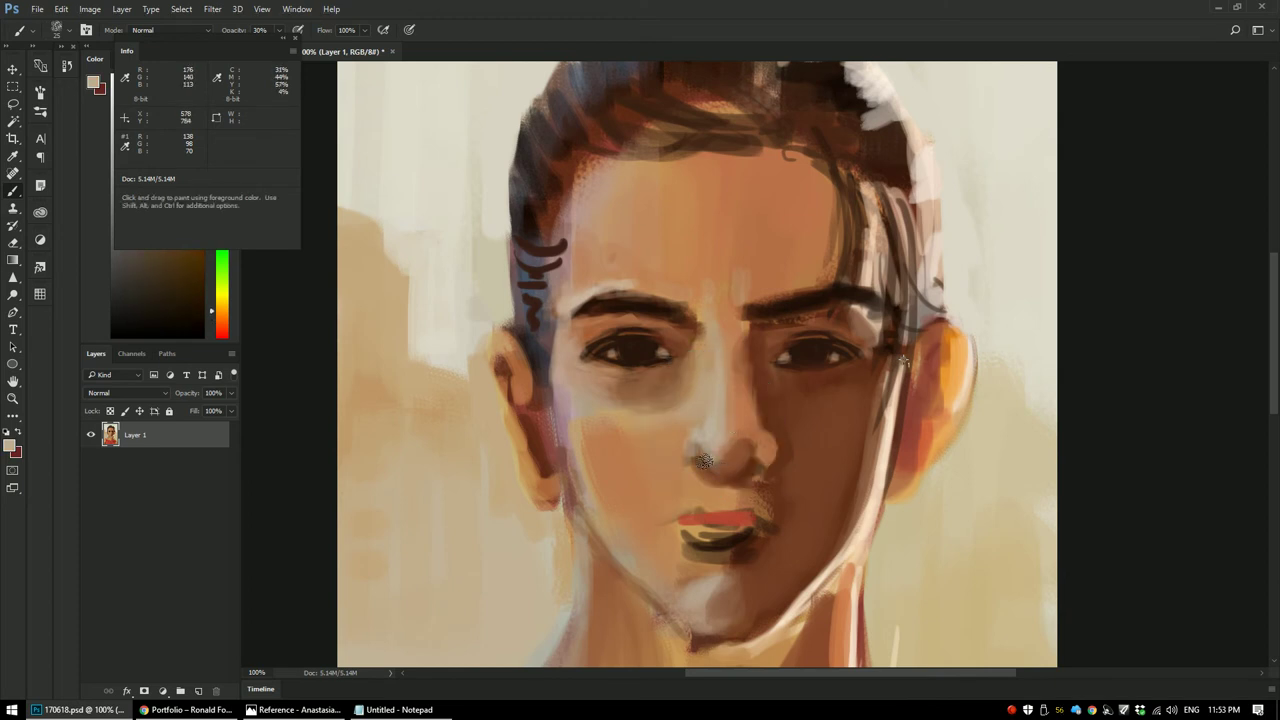
{"action": "left_click", "coordinate": [695, 445], "text": "alt"}
{"action": "key", "text": "bracketleft"}
{"action": "key", "text": "bracketleft"}
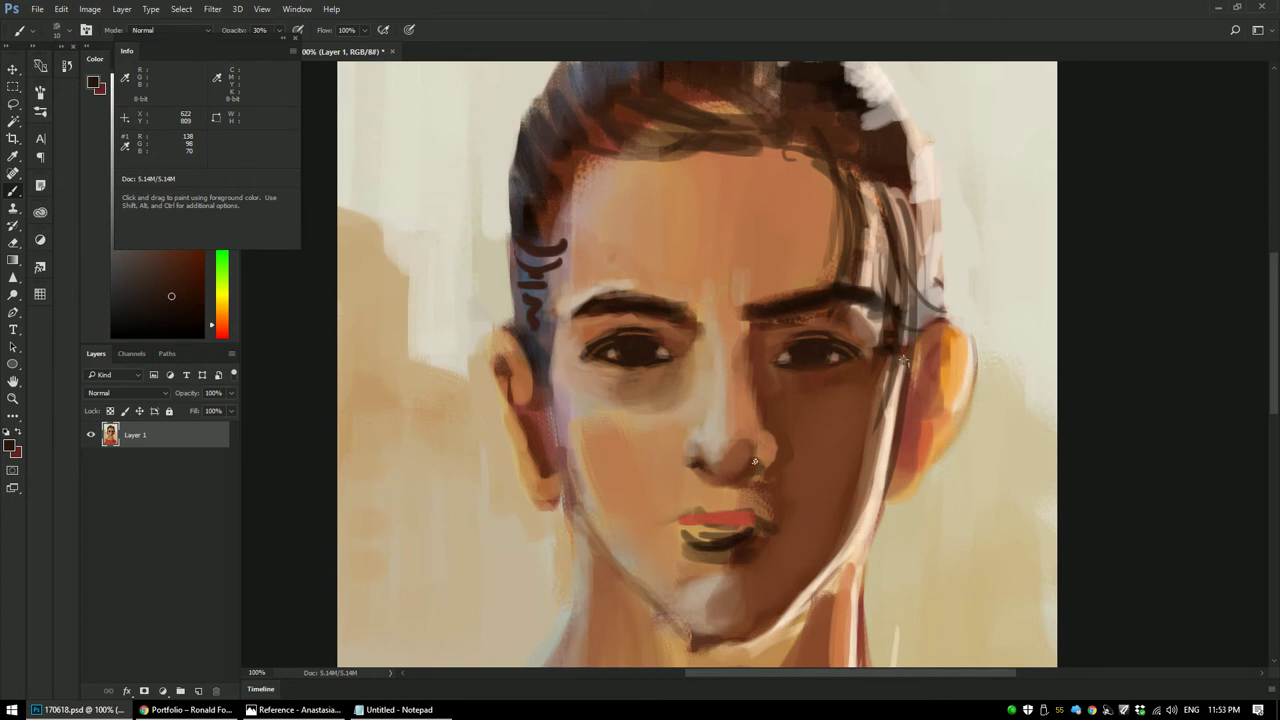
Step: Deepen the shadow around the right nostril wing and along the nose bridge with sampled reddish browns
{"action": "left_click", "coordinate": [860, 364], "text": "alt"}
{"action": "left_click", "coordinate": [778, 422], "text": "alt"}
{"action": "key", "text": "bracketright"}
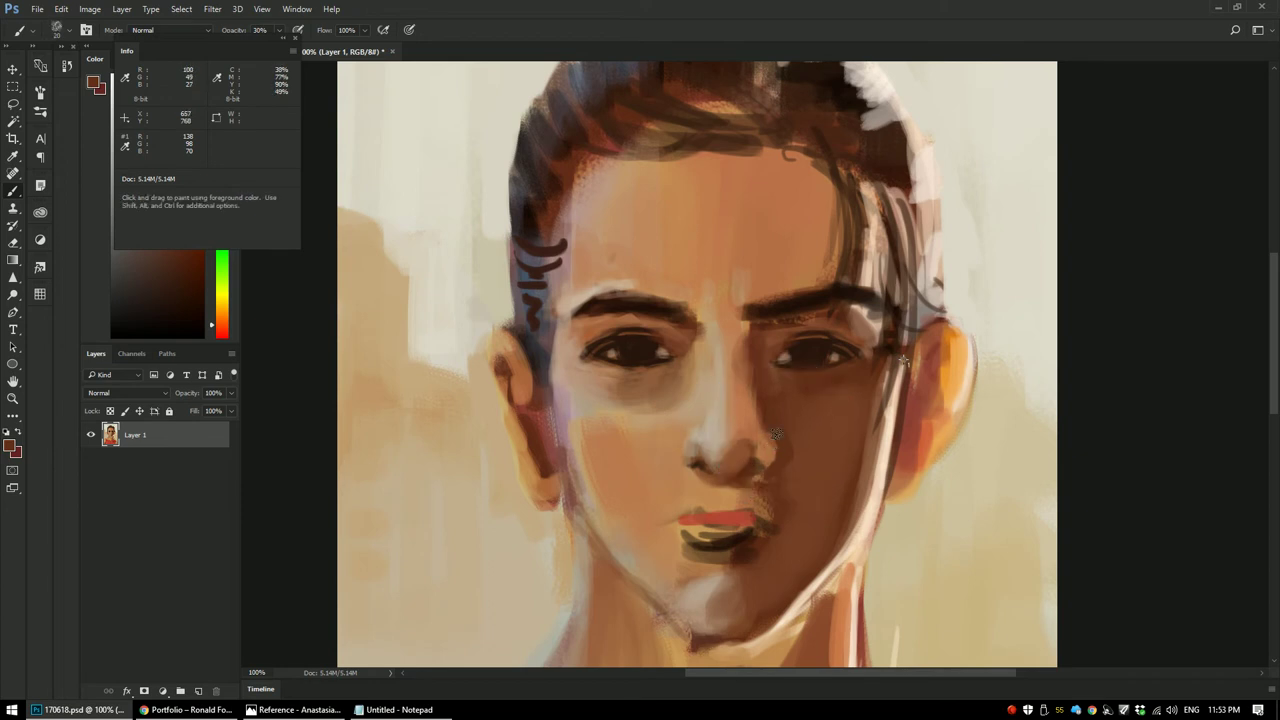
{"action": "left_click", "coordinate": [762, 364], "text": "alt"}
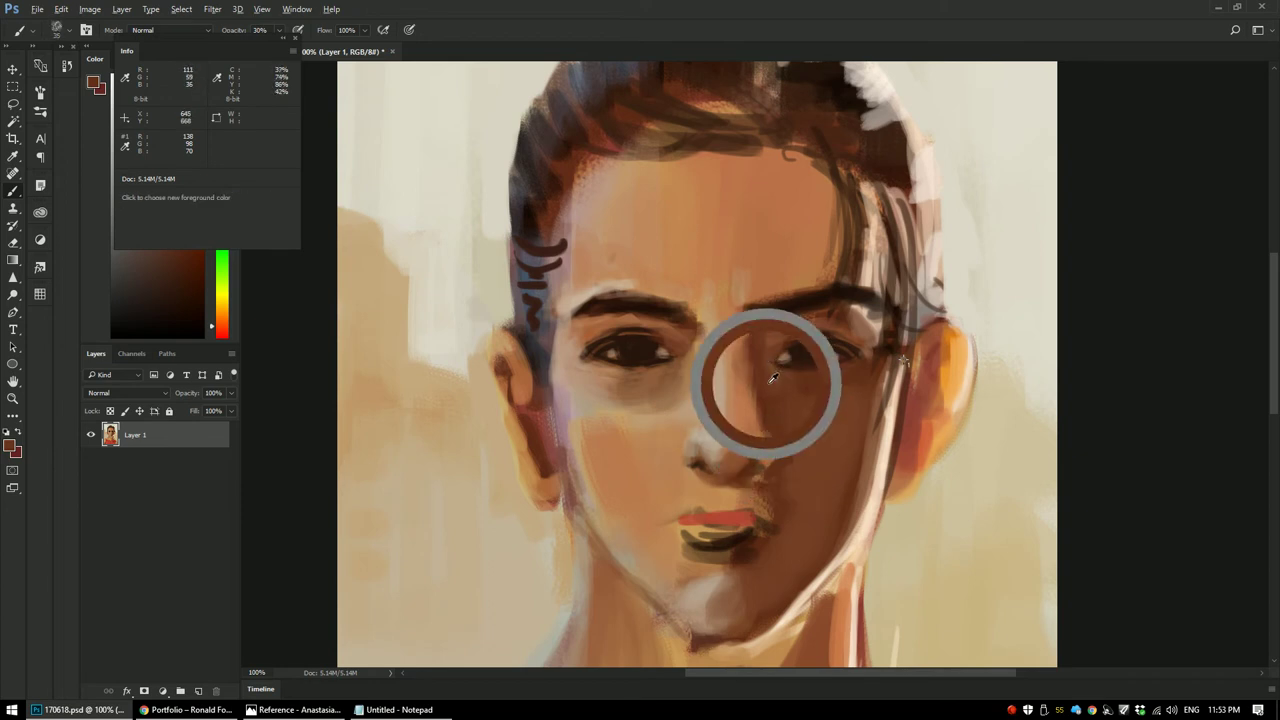
{"action": "left_click_drag", "start_coordinate": [756, 372], "coordinate": [749, 408]}
{"action": "left_click_drag", "start_coordinate": [746, 354], "coordinate": [743, 417]}
Step: Close the Info panel, choose a saturated red-orange, and redden the nose tip, softening it with sampled skin tones
{"action": "left_click", "coordinate": [736, 314], "text": "alt"}
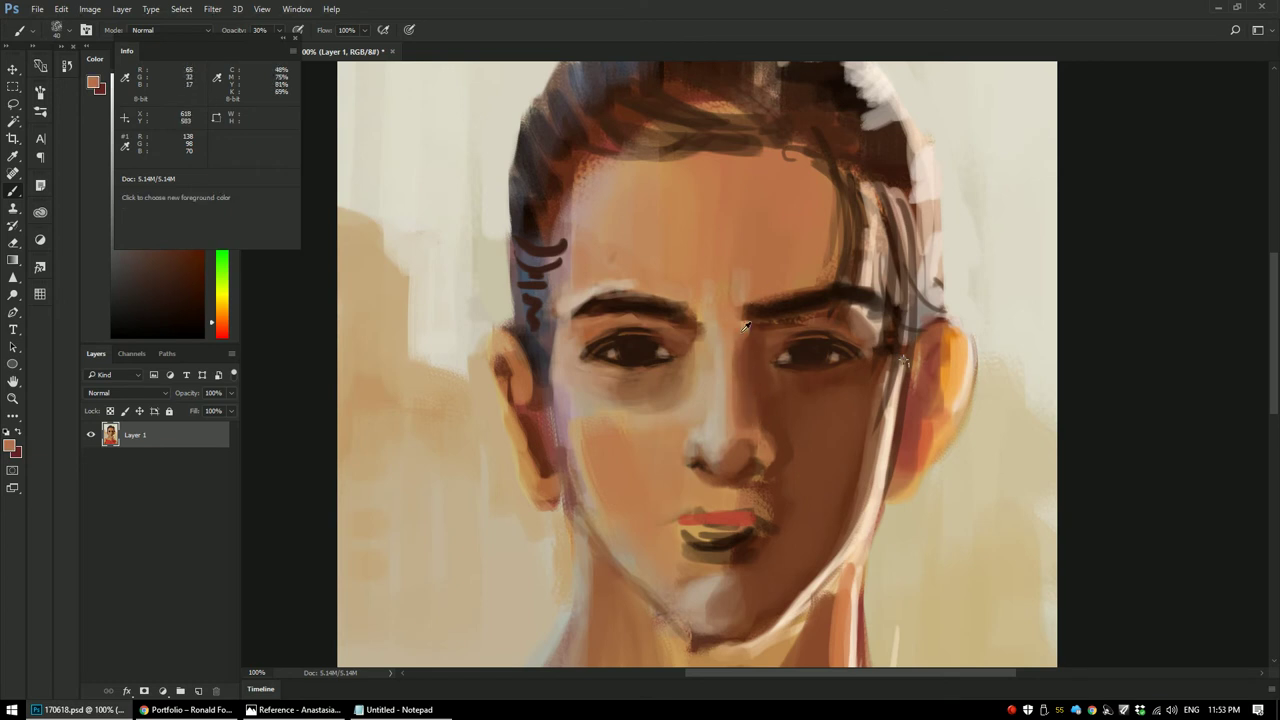
{"action": "left_click", "coordinate": [730, 327], "text": "alt"}
{"action": "right_click", "coordinate": [731, 328], "text": "alt+shift"}
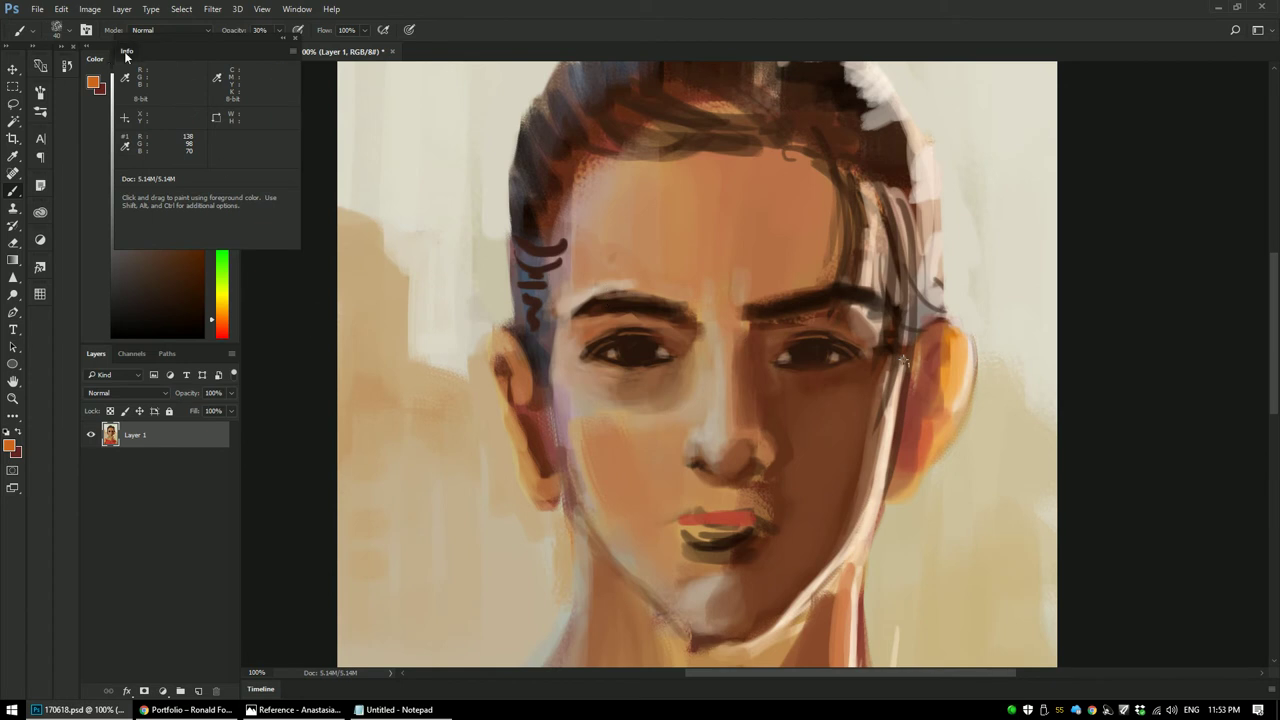
{"action": "left_click", "coordinate": [295, 39]}
{"action": "left_click", "coordinate": [222, 329]}
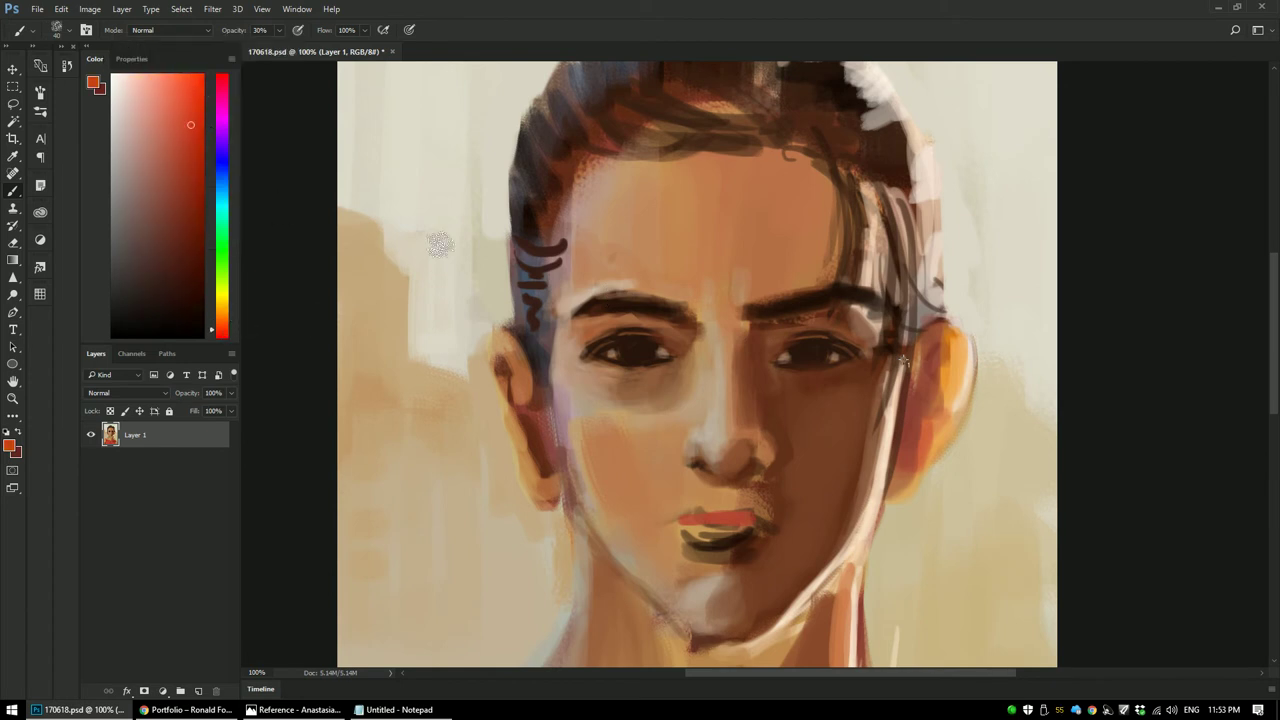
{"action": "left_click", "coordinate": [729, 436], "text": "alt"}
{"action": "left_click", "coordinate": [722, 458]}
{"action": "left_click", "coordinate": [734, 439], "text": "alt"}
{"action": "key", "text": "["}
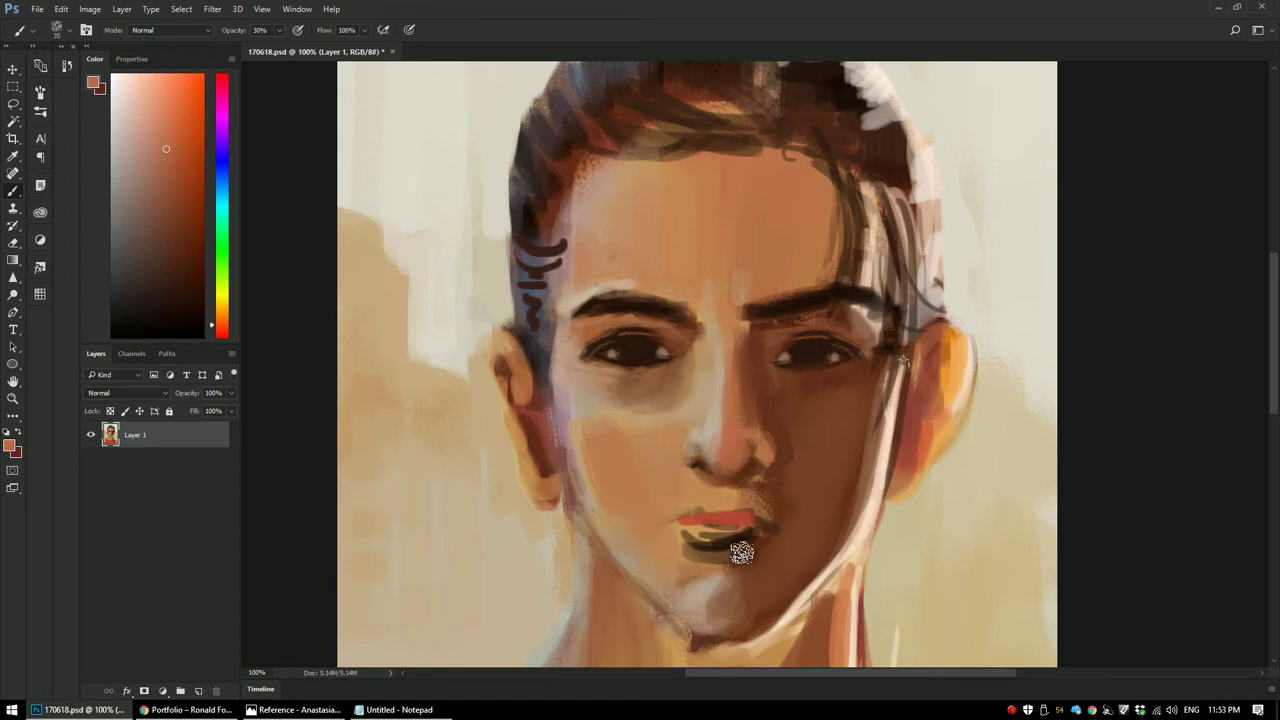
Step: Smooth the rough shadow between the nose and the right corner of the mouth with sampled dark browns
{"action": "left_click", "coordinate": [775, 488], "text": "alt"}
{"action": "left_click", "coordinate": [766, 502], "text": "alt"}
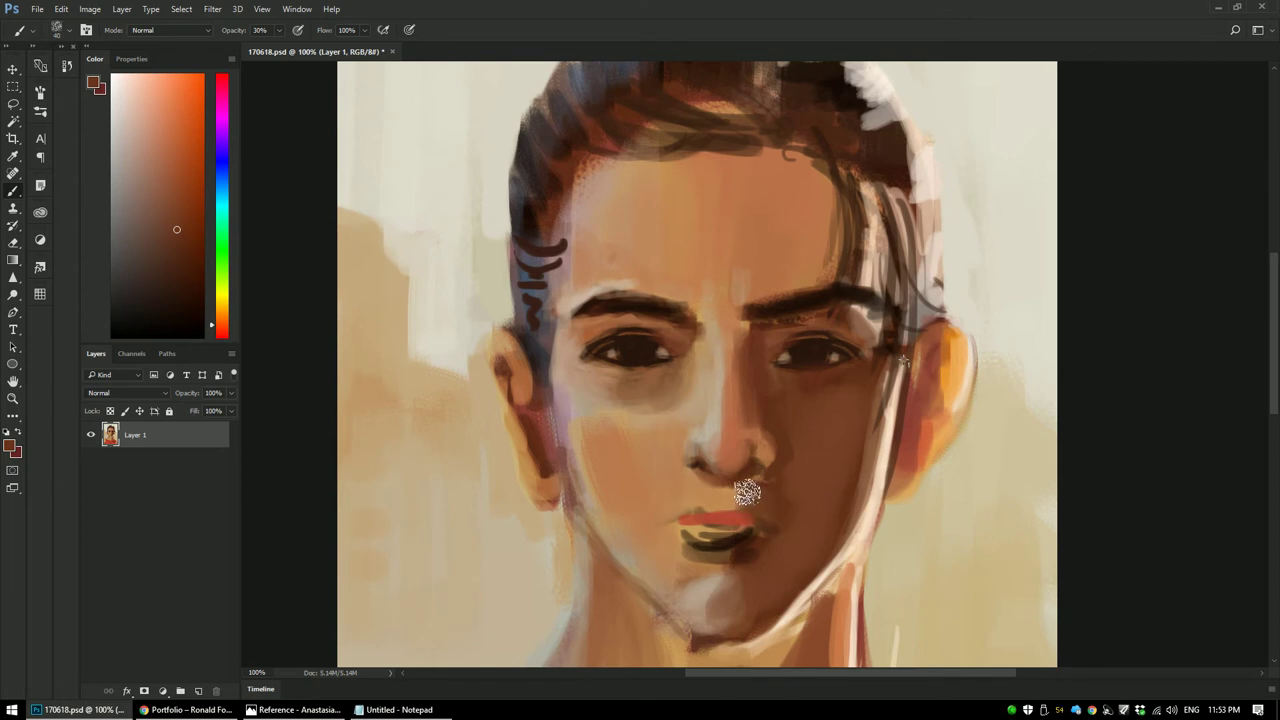
{"action": "key", "text": "["}
{"action": "key", "text": "["}
{"action": "key", "text": "["}
Step: Smooth the skin between the nose and the upper lip with sampled light and mid skin tones at 30% opacity
{"action": "left_click", "coordinate": [710, 500], "text": "alt"}
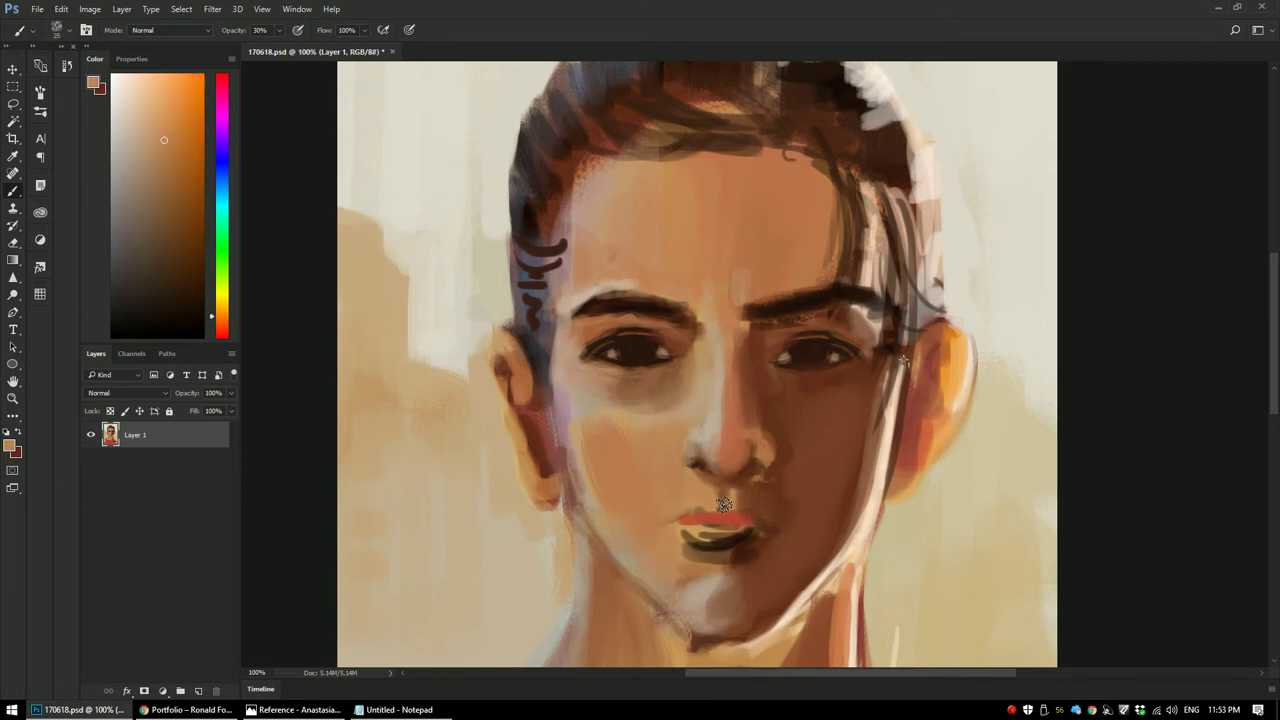
{"action": "left_click", "coordinate": [702, 500], "text": "alt"}
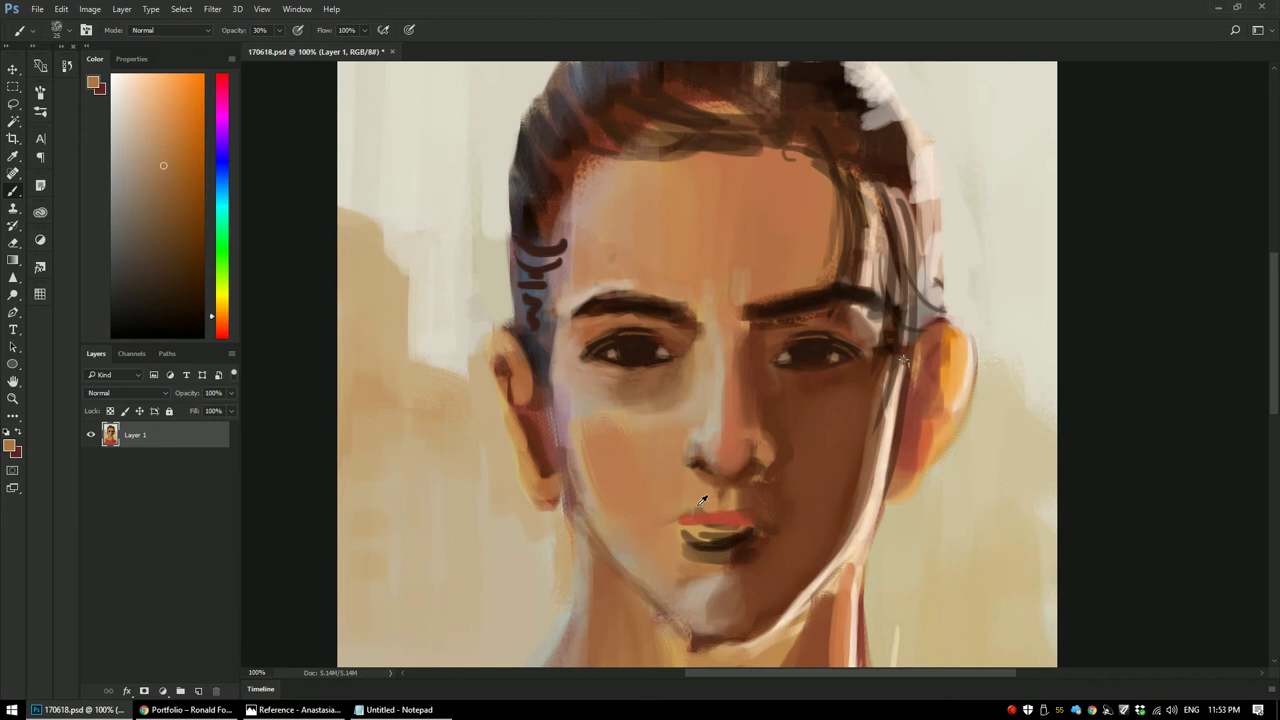
{"action": "left_click", "coordinate": [715, 429], "text": "alt"}
{"action": "key", "text": "bracketright"}
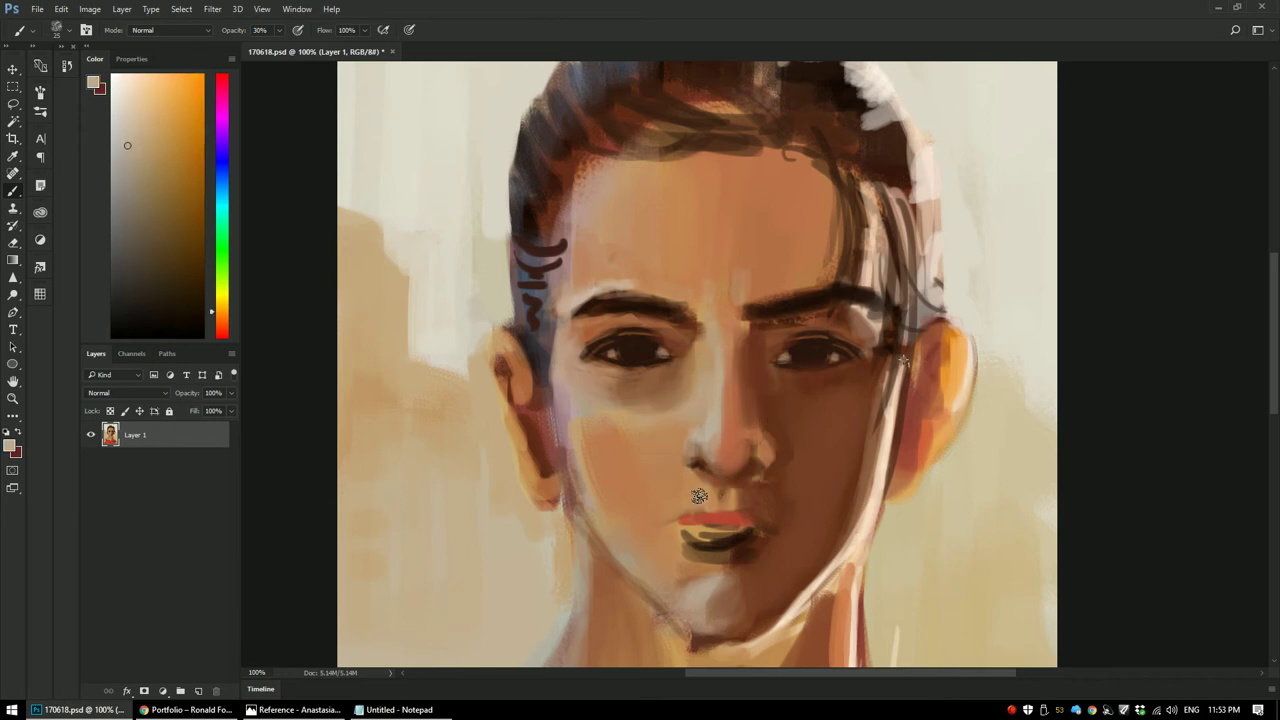
{"action": "left_click", "coordinate": [685, 508], "text": "alt"}
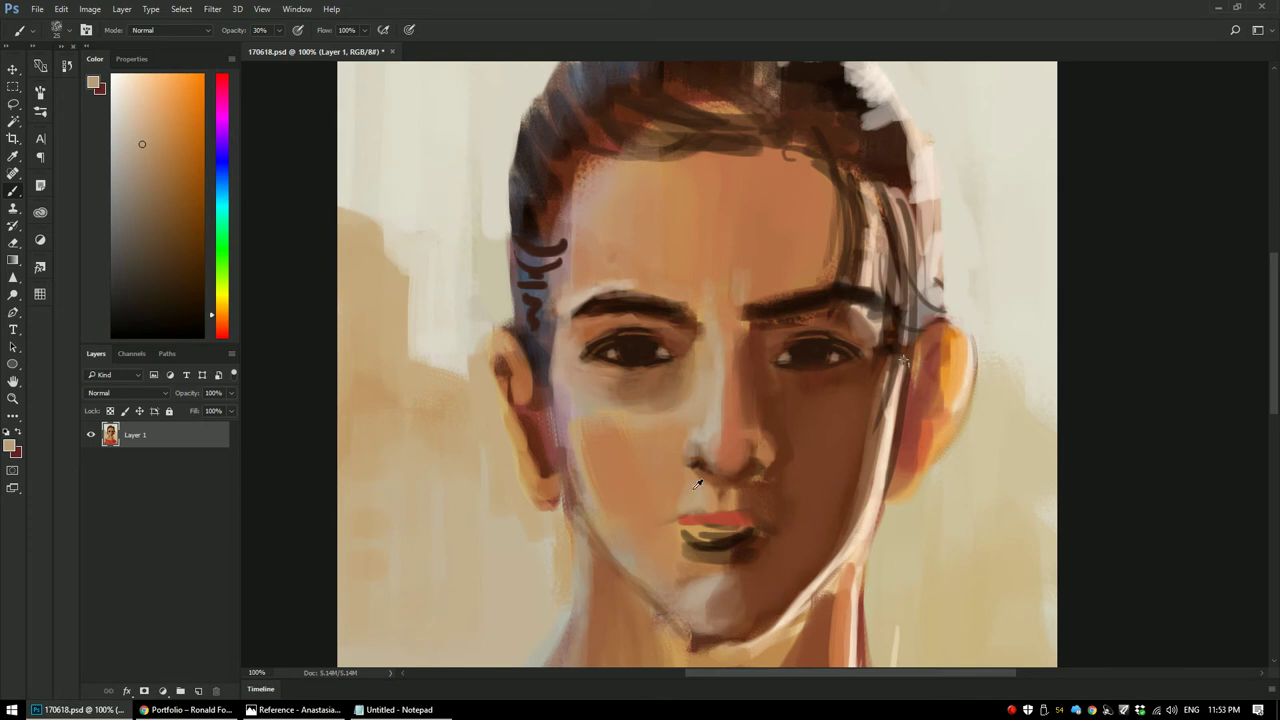
{"action": "left_click", "coordinate": [680, 485], "text": "alt"}
{"action": "left_click", "coordinate": [700, 498], "text": "alt"}
Step: Repaint the lips in sampled dark red over the yellow-green patches and clean their lower edge with sampled skin tones
{"action": "left_click", "coordinate": [737, 506], "text": "alt"}
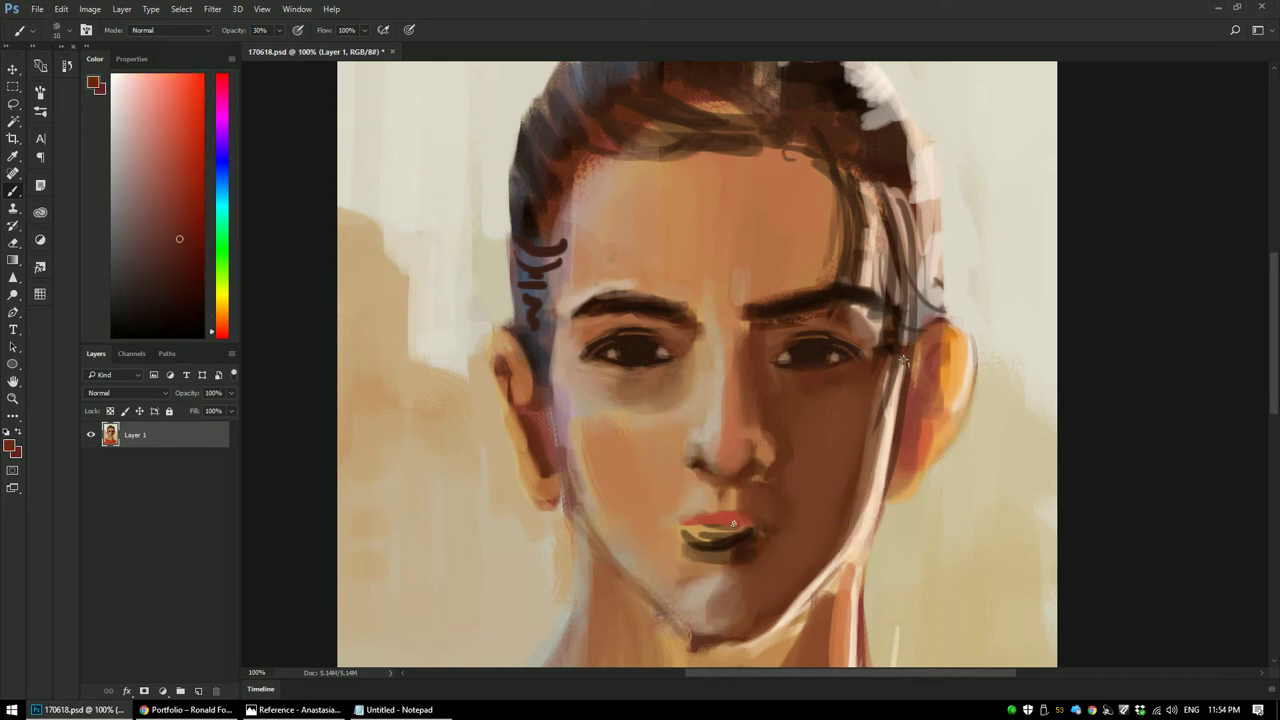
{"action": "mouse_move", "coordinate": [726, 525]}
{"action": "left_mouse_down"}
{"action": "mouse_move", "coordinate": [663, 525]}
{"action": "mouse_move", "coordinate": [730, 522]}
{"action": "left_mouse_up"}
{"action": "key", "text": "bracketright"}
{"action": "mouse_move", "coordinate": [744, 538]}
{"action": "left_mouse_down"}
{"action": "mouse_move", "coordinate": [685, 536]}
{"action": "mouse_move", "coordinate": [754, 532]}
{"action": "mouse_move", "coordinate": [721, 543]}
{"action": "mouse_move", "coordinate": [735, 545]}
{"action": "mouse_move", "coordinate": [731, 520]}
{"action": "mouse_move", "coordinate": [791, 508]}
{"action": "mouse_move", "coordinate": [665, 534]}
{"action": "mouse_move", "coordinate": [702, 547]}
{"action": "left_mouse_up"}
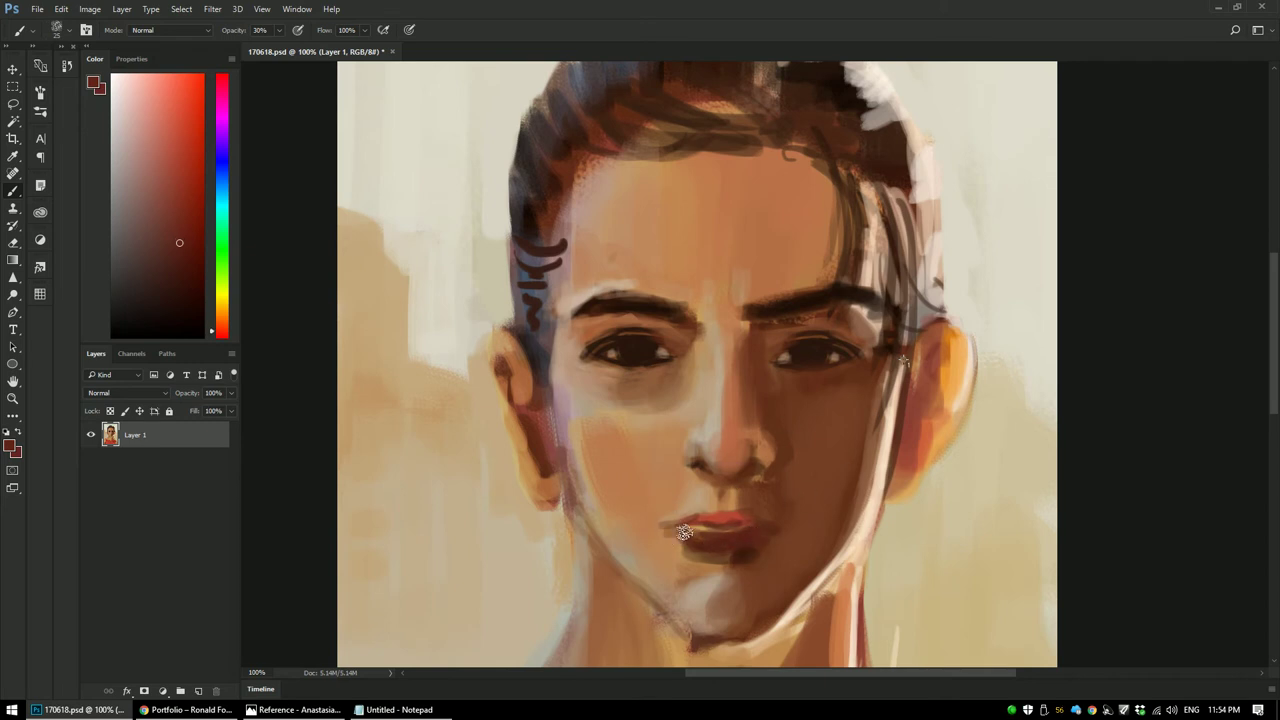
{"action": "left_click", "coordinate": [773, 566], "text": "alt"}
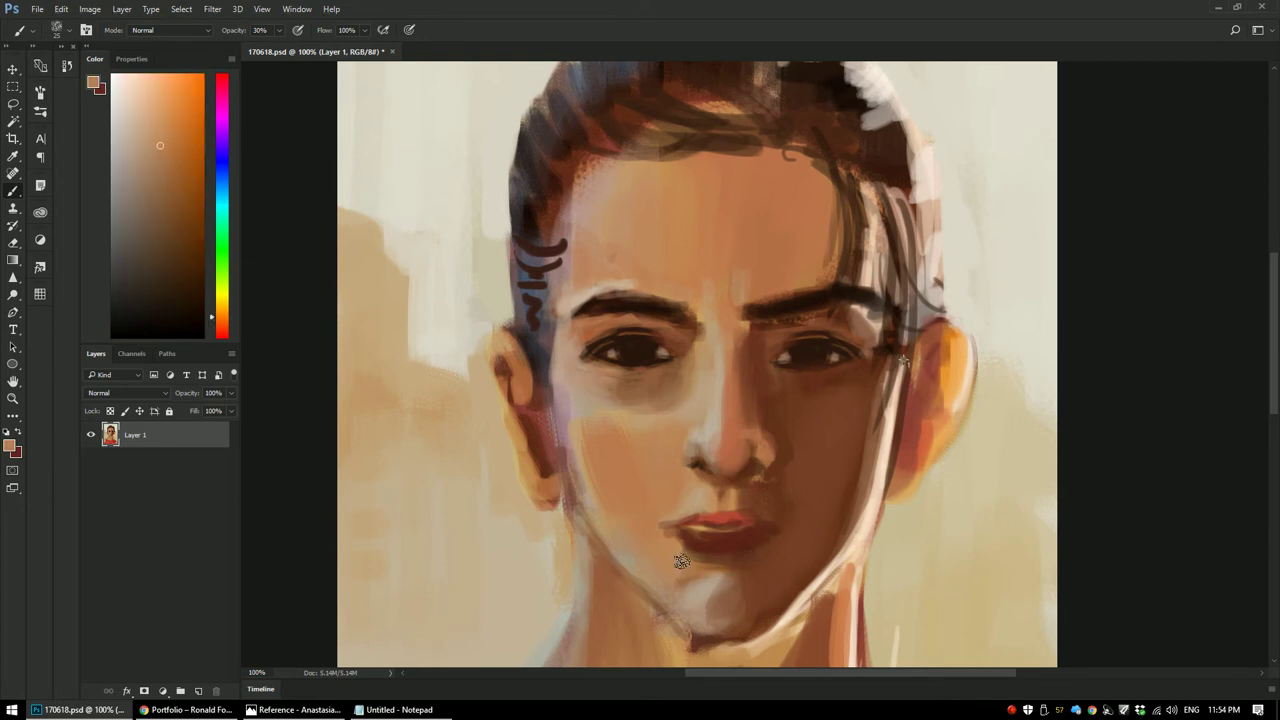
{"action": "left_click", "coordinate": [766, 560], "text": "alt"}
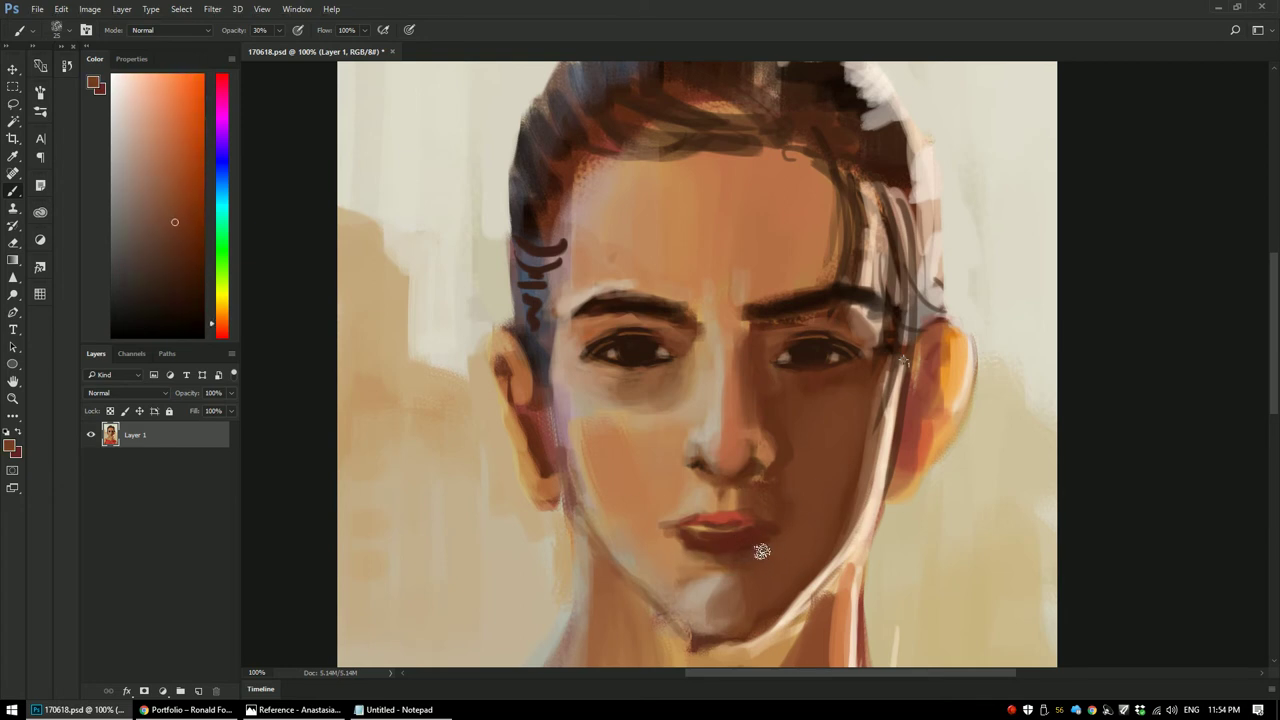
Step: Draw the mouth line and corners in sampled dark brown, and soften the left corner with sampled light skin tones
{"action": "left_click", "coordinate": [814, 347], "text": "alt"}
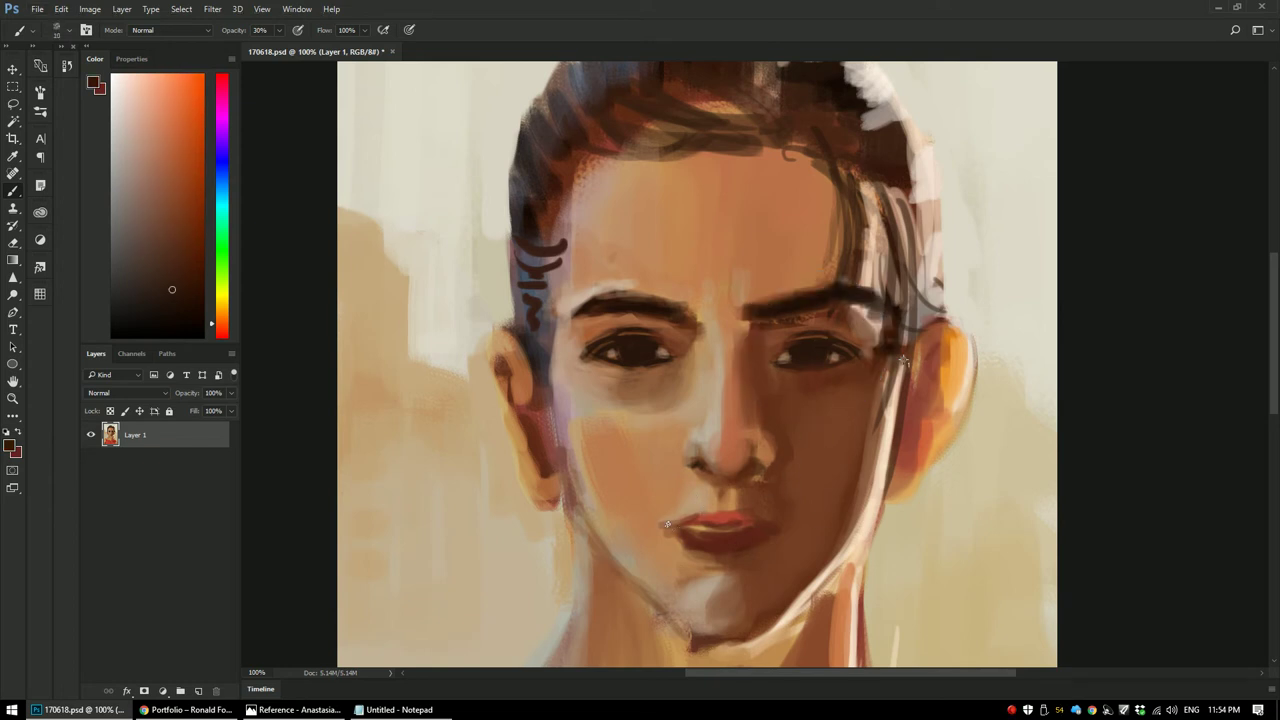
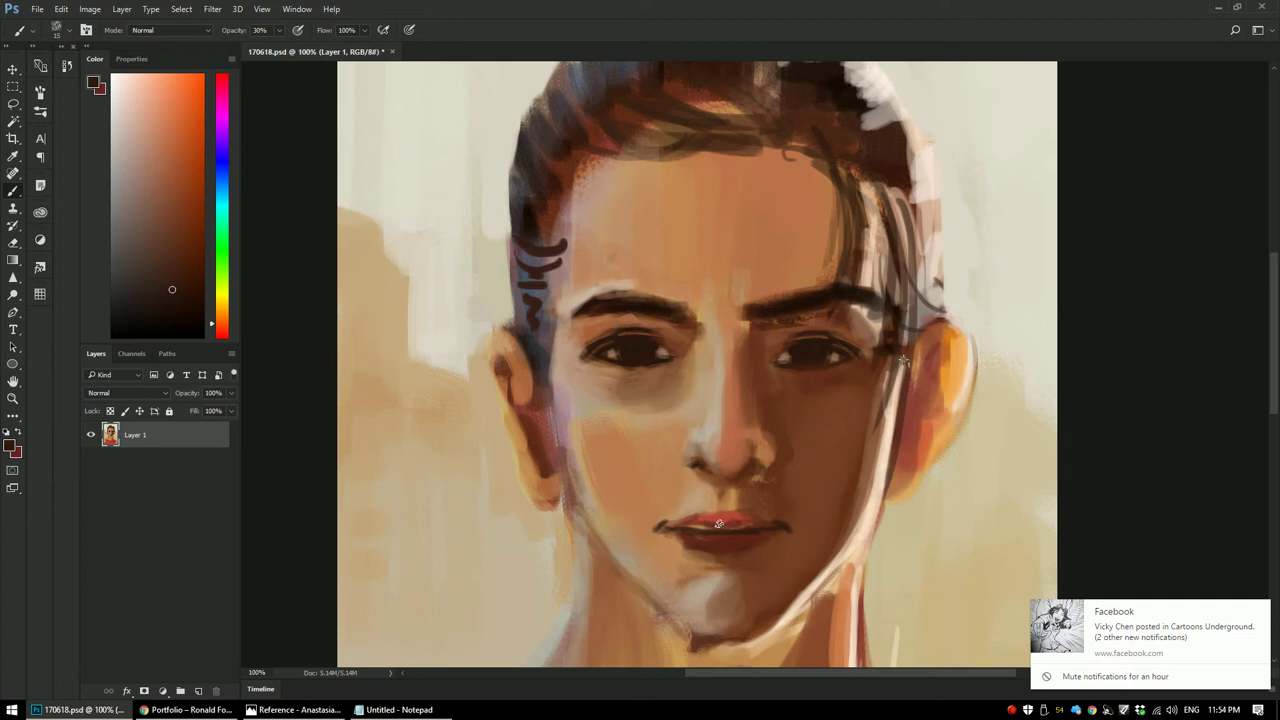
{"action": "left_click", "coordinate": [690, 499], "text": "alt"}
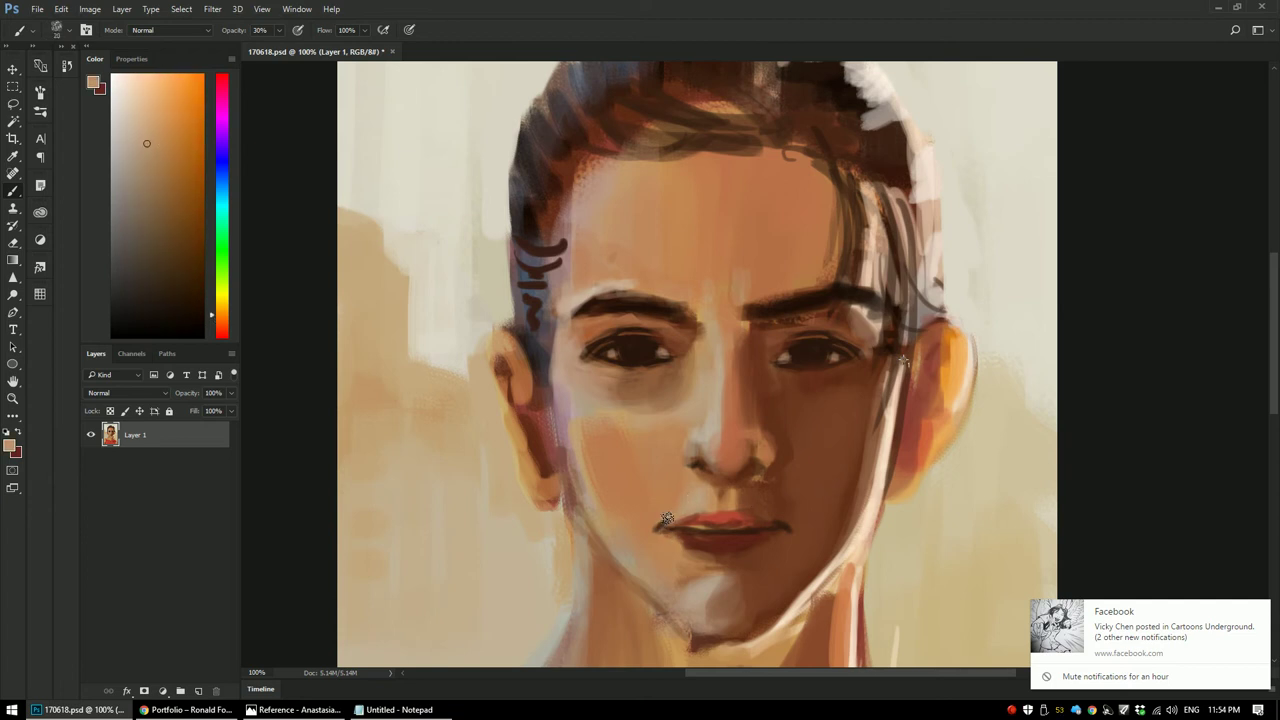
{"action": "left_click", "coordinate": [680, 513], "text": "alt"}
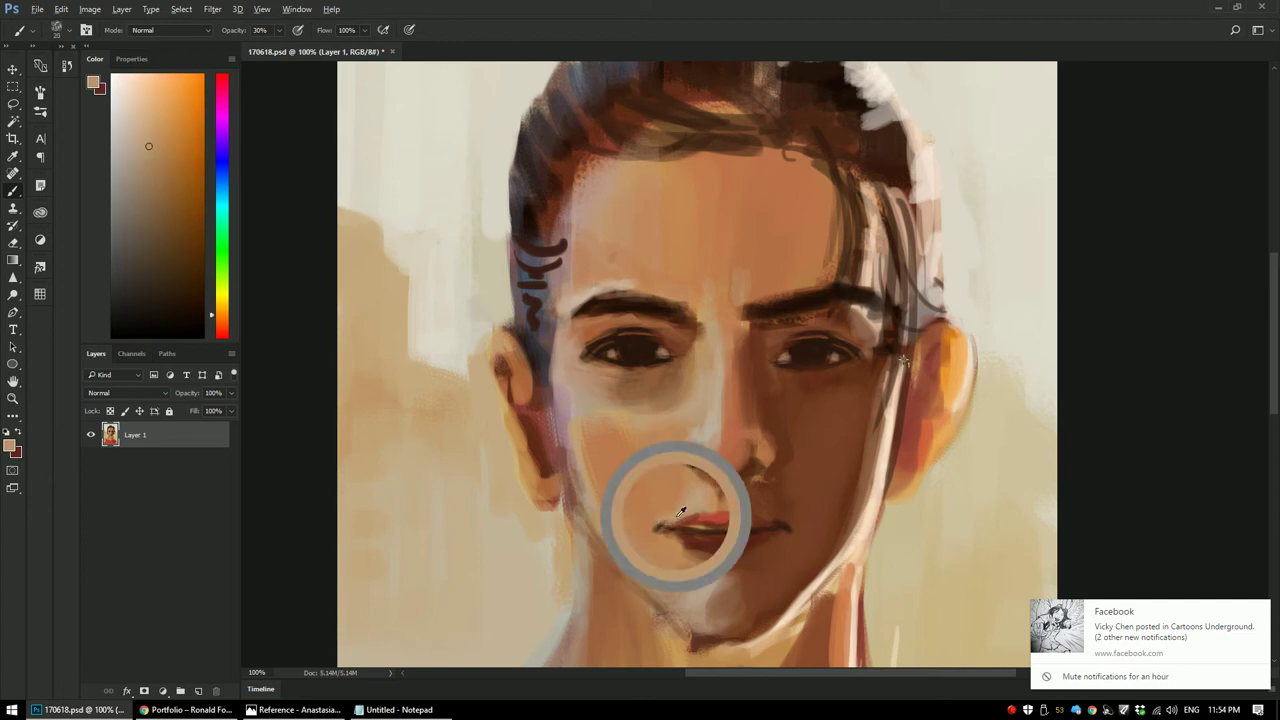
{"action": "left_click", "coordinate": [661, 513], "text": "alt"}
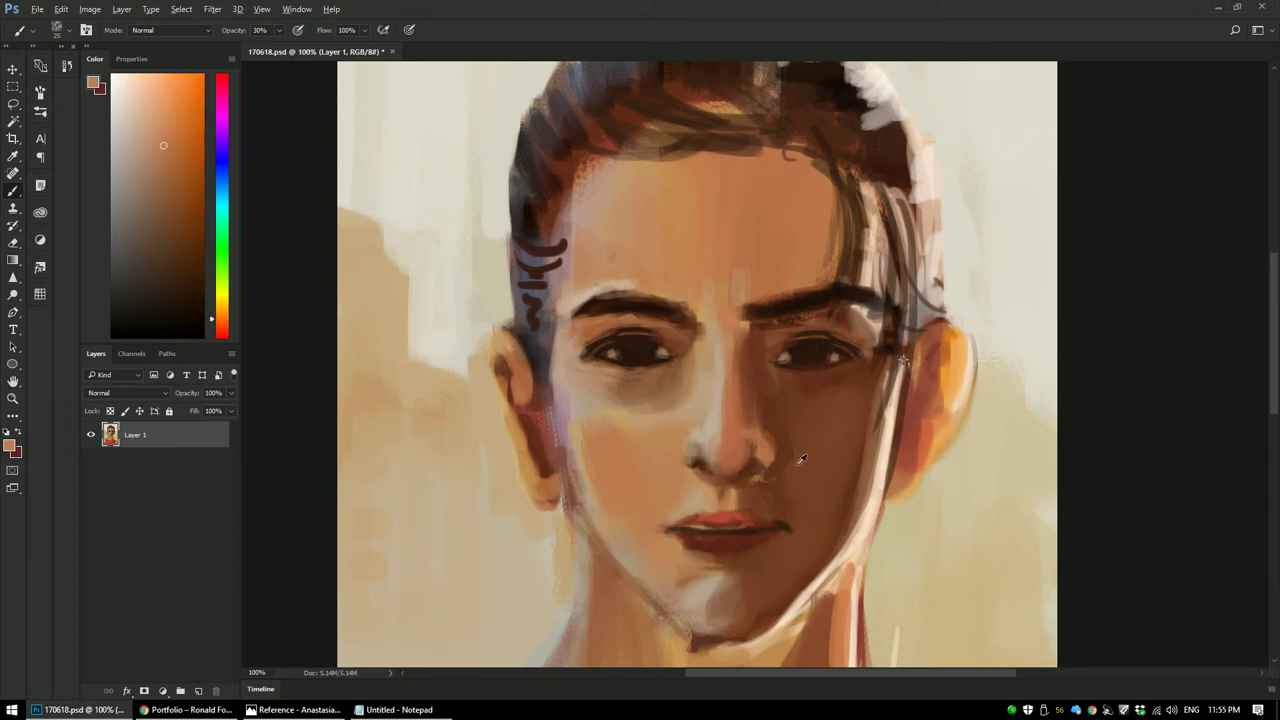
{"action": "left_click", "coordinate": [673, 515], "text": "alt"}
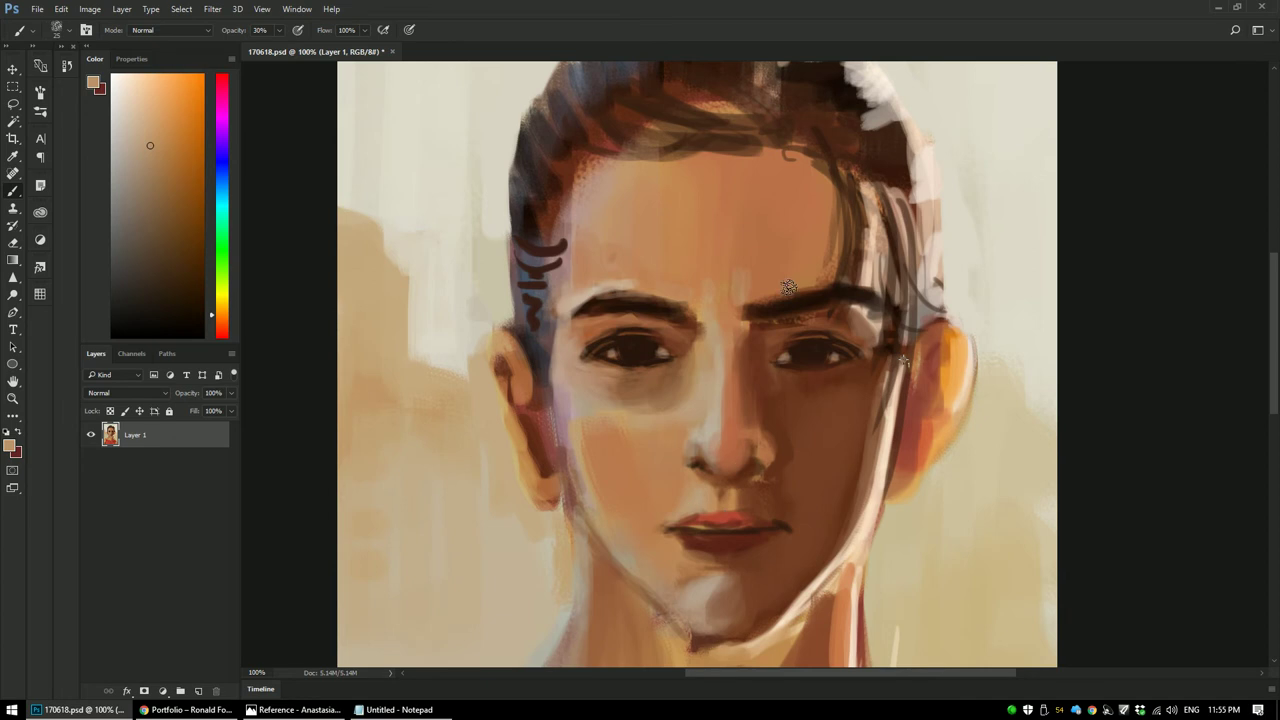
Step: Soften the left nostril wing and the underside of the nose with sampled skin and reddish tones
{"action": "left_click", "coordinate": [688, 490], "text": "alt"}
{"action": "left_click", "coordinate": [705, 467], "text": "alt"}
{"action": "left_click", "coordinate": [724, 454], "text": "alt"}
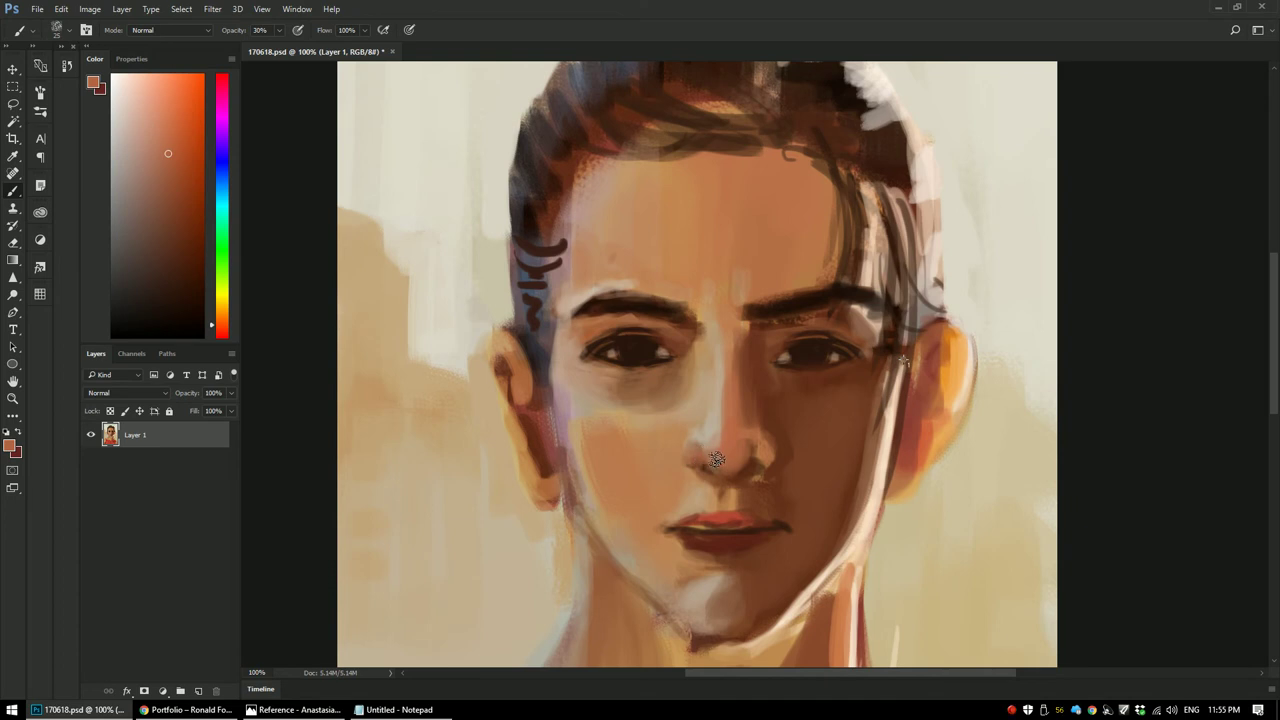
{"action": "left_click", "coordinate": [706, 425], "text": "alt"}
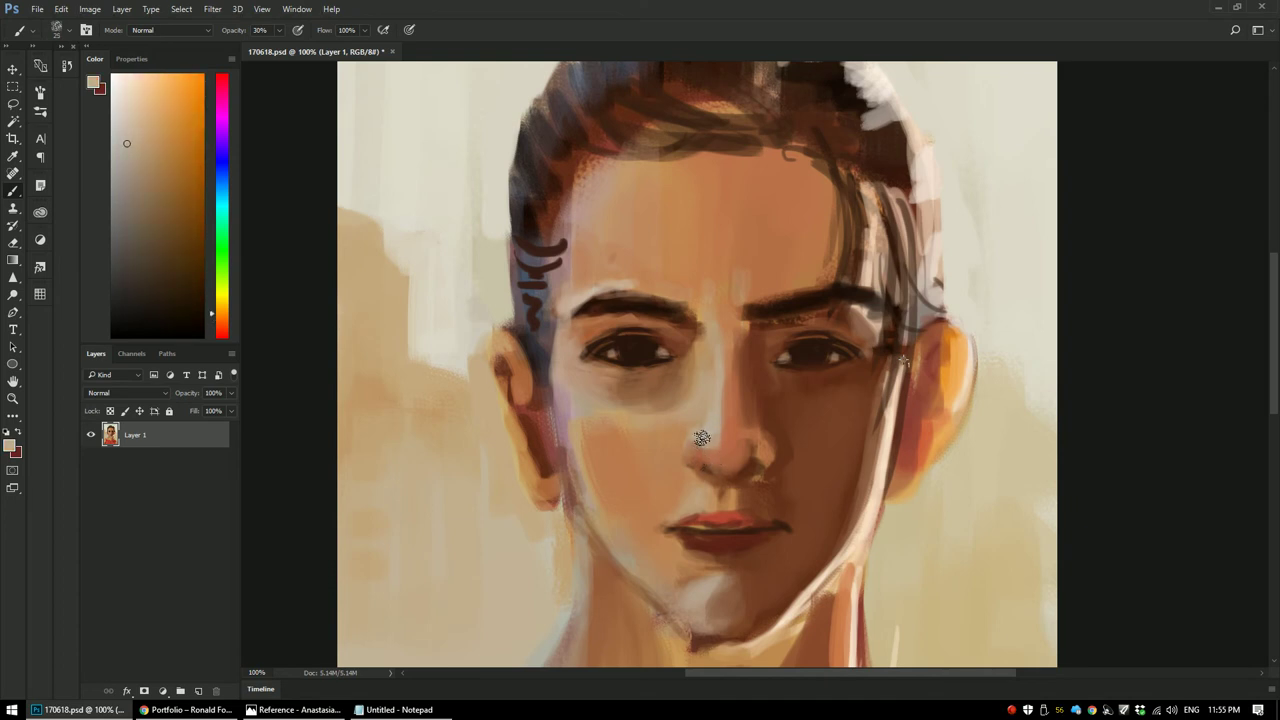
{"action": "left_click", "coordinate": [698, 448], "text": "alt"}
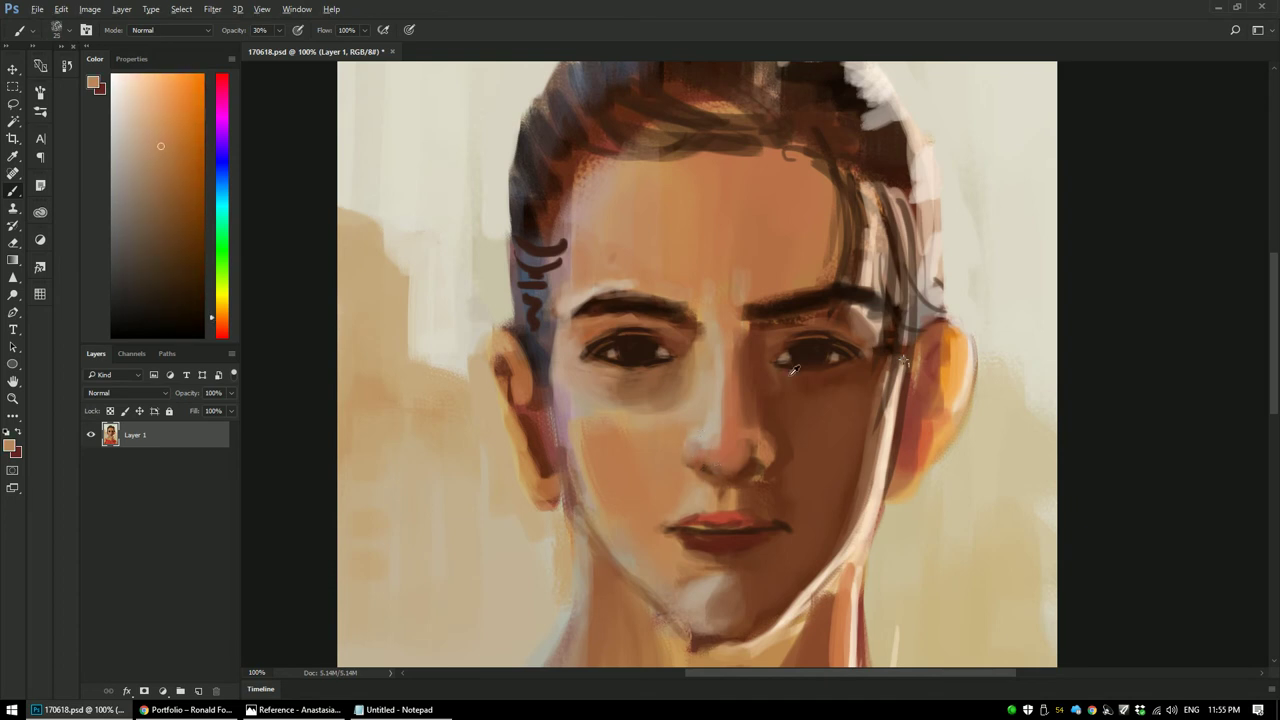
Step: Redefine the left nostril in sampled dark brown with a small brush and blend the skin beneath it with sampled tones
{"action": "left_click", "coordinate": [724, 468], "text": "alt"}
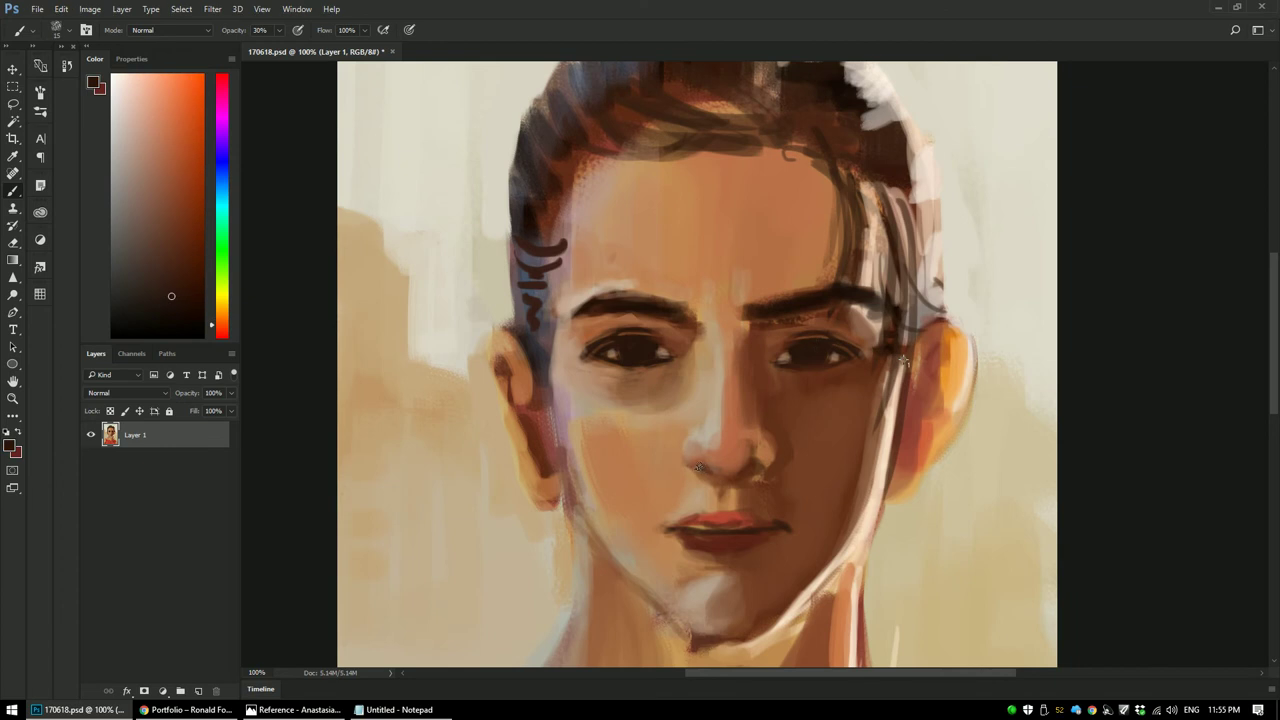
{"action": "left_click", "coordinate": [701, 456], "text": "alt"}
{"action": "left_click", "coordinate": [699, 477], "text": "alt"}
{"action": "key", "text": "bracketright"}
{"action": "left_click", "coordinate": [704, 478], "text": "alt"}
{"action": "left_click", "coordinate": [689, 507], "text": "alt"}
{"action": "left_click", "coordinate": [718, 498], "text": "alt"}
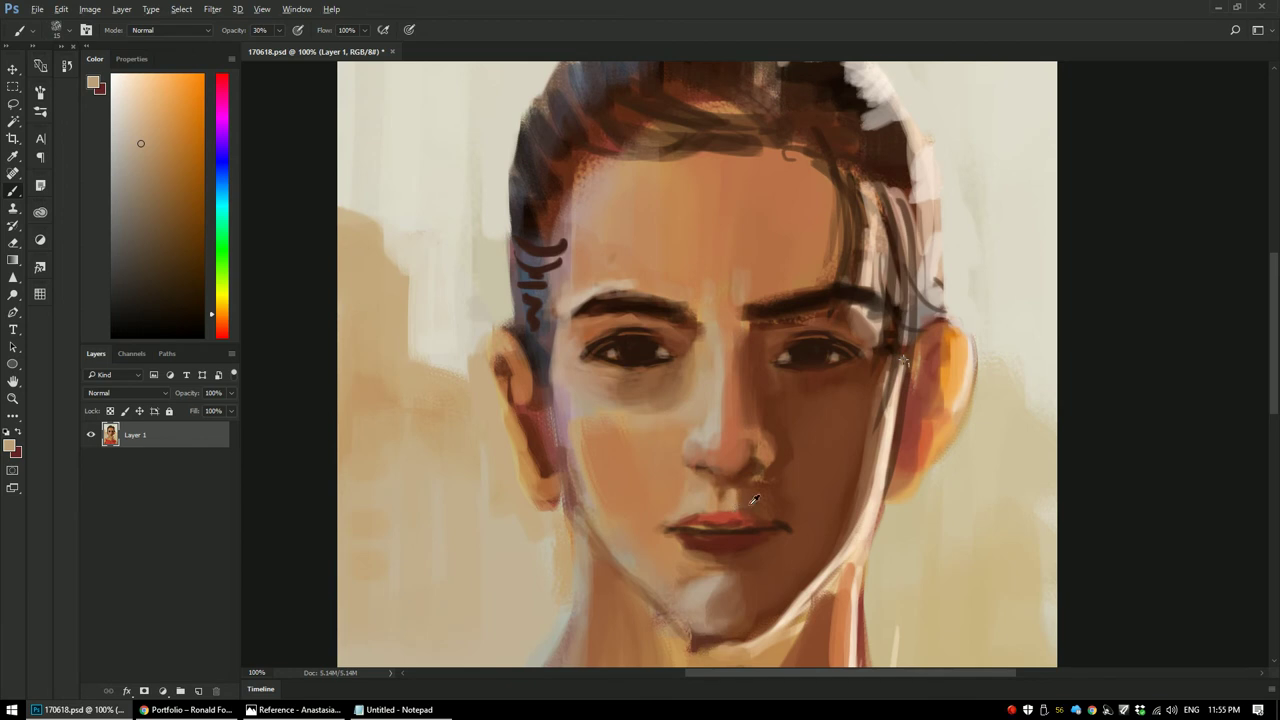
Step: Blend the shadowed side of the philtrum above the upper lip with sampled orange-brown tones
{"action": "key", "text": "bracketright"}
{"action": "left_click", "coordinate": [739, 500], "text": "alt"}
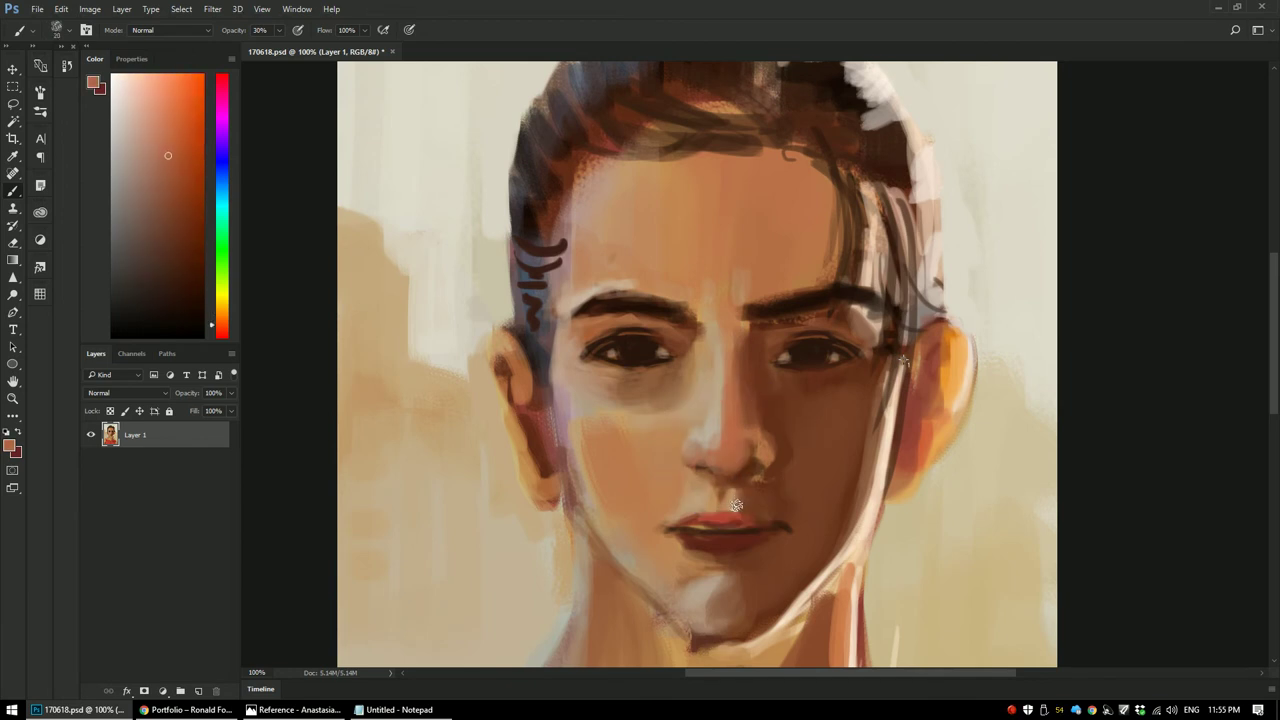
{"action": "left_click", "coordinate": [739, 489], "text": "alt"}
{"action": "left_click", "coordinate": [762, 495], "text": "alt"}
Step: Model the right nostril wing and the shadowed side of the nose tip with sampled orange and brown tones
{"action": "left_click", "coordinate": [767, 444], "text": "alt"}
{"action": "left_click", "coordinate": [764, 446], "text": "alt"}
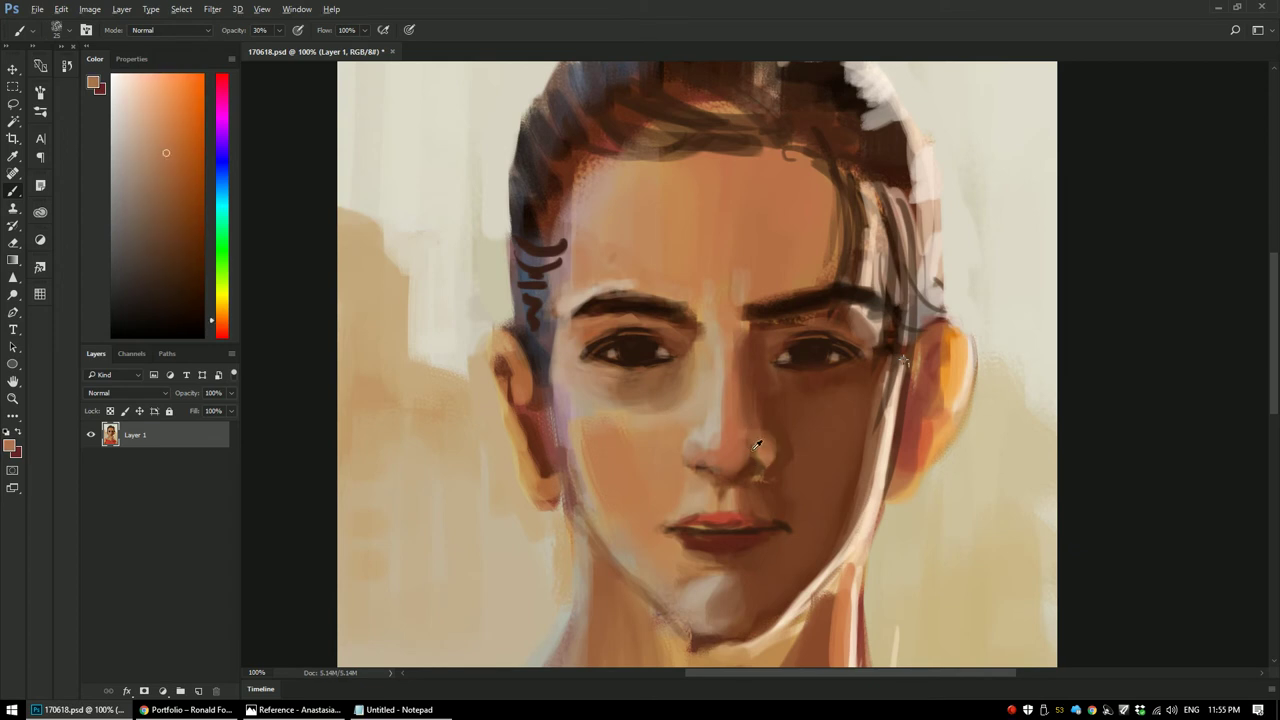
{"action": "left_click", "coordinate": [767, 434], "text": "alt"}
{"action": "left_click", "coordinate": [748, 450], "text": "alt"}
{"action": "left_click", "coordinate": [731, 435], "text": "alt"}
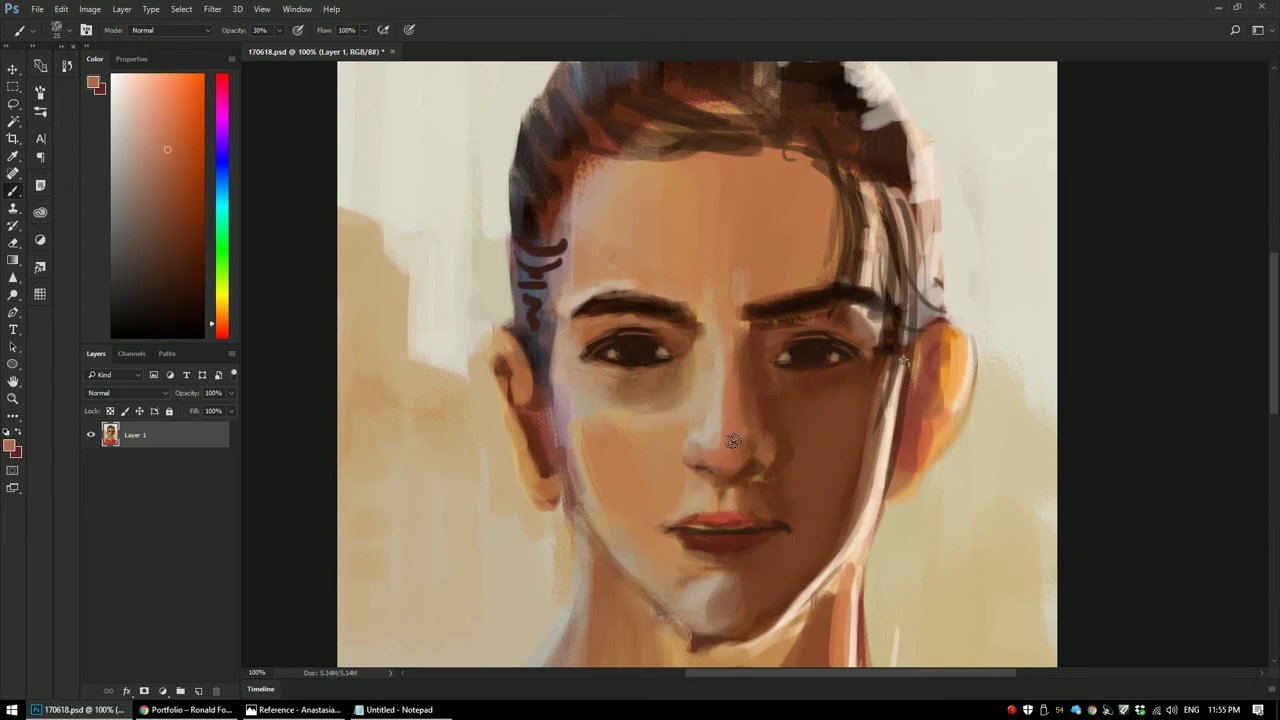
{"action": "left_click", "coordinate": [748, 451], "text": "alt"}
{"action": "left_click", "coordinate": [741, 436], "text": "alt"}
{"action": "left_click", "coordinate": [744, 438], "text": "alt"}
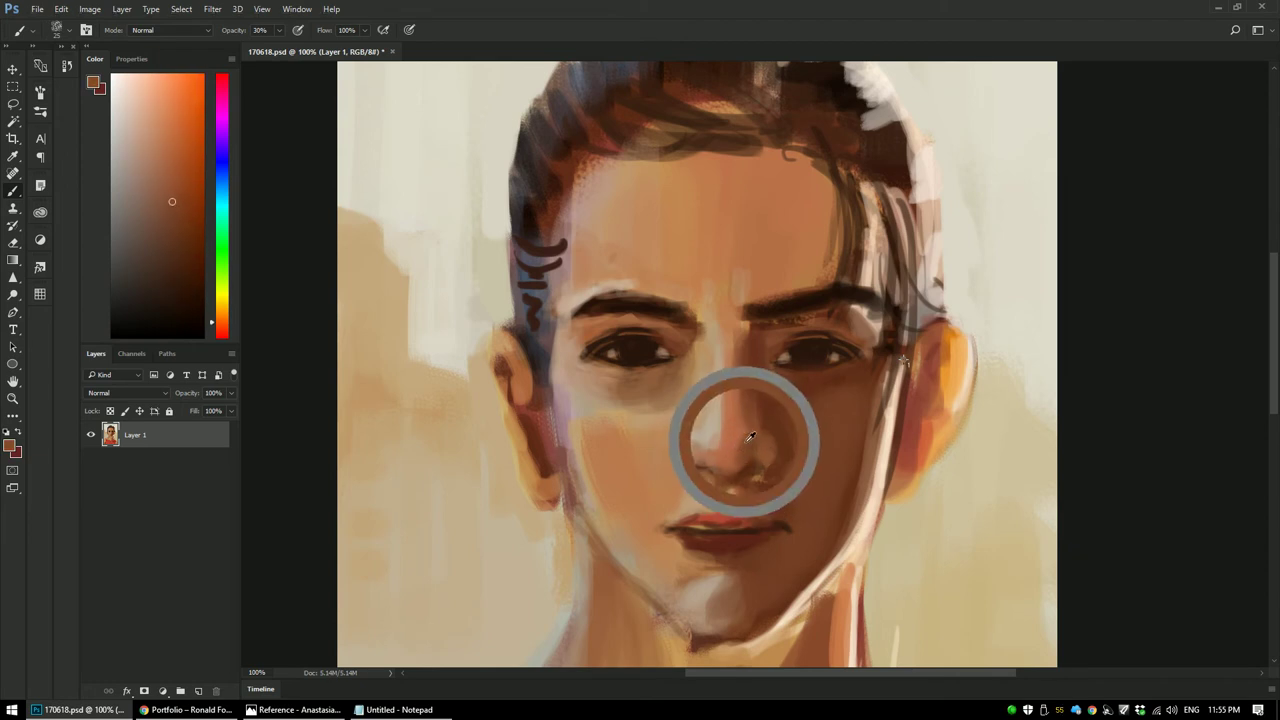
{"action": "left_click", "coordinate": [728, 442], "text": "alt"}
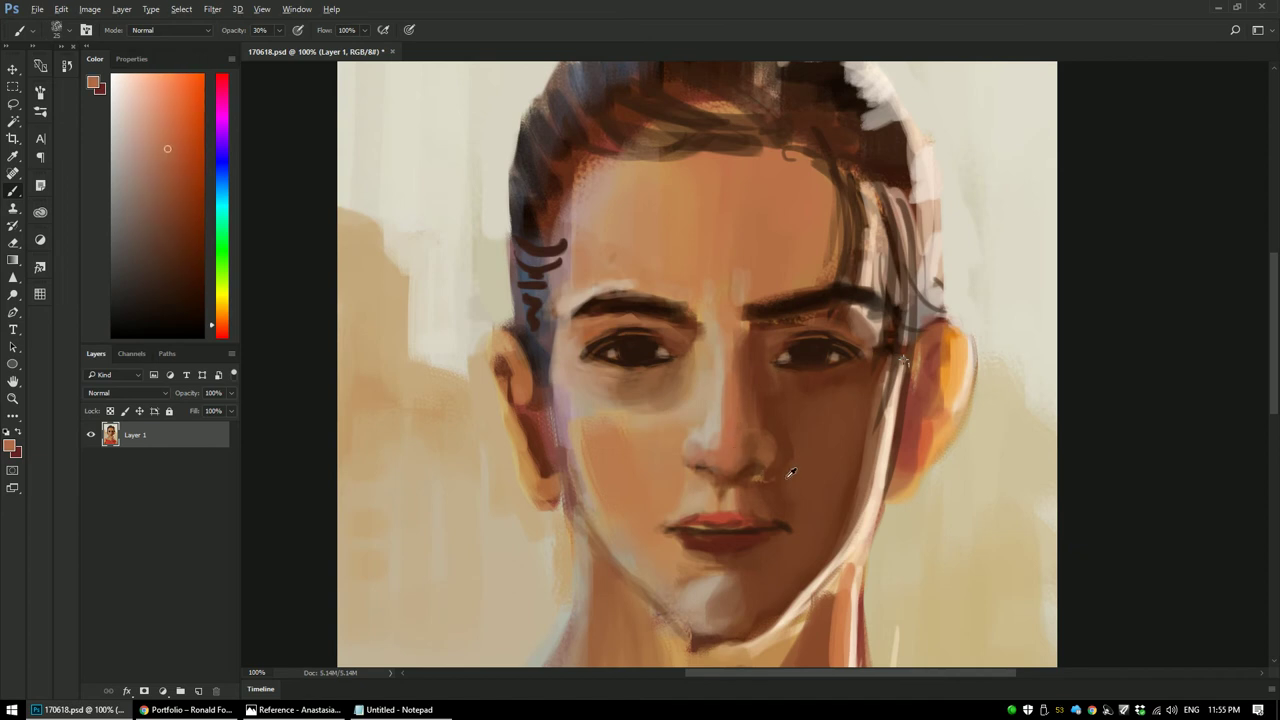
{"action": "left_click", "coordinate": [770, 438], "text": "alt"}
{"action": "left_click", "coordinate": [801, 454], "text": "alt"}
Step: Define the right eye's lower lid and under-eye shadow with sampled browns and a lighter skin tone
{"action": "left_click", "coordinate": [790, 373], "text": "alt"}
{"action": "key", "text": "]"}
{"action": "key", "text": "]"}
{"action": "left_click_drag", "start_coordinate": [786, 375], "coordinate": [867, 371]}
{"action": "left_click", "coordinate": [804, 375], "text": "alt"}
{"action": "left_click_drag", "start_coordinate": [786, 367], "coordinate": [850, 365]}
{"action": "left_click", "coordinate": [822, 371], "text": "alt"}
{"action": "left_click", "coordinate": [718, 408], "text": "alt"}
{"action": "key", "text": "bracketleft"}
{"action": "left_click", "coordinate": [841, 336], "text": "alt"}
Step: Extend the inner end of the left eyebrow with a short stroke of sampled dark tone
{"action": "left_click", "coordinate": [814, 295], "text": "alt"}
{"action": "left_click", "coordinate": [690, 313], "text": "alt"}
{"action": "left_click_drag", "start_coordinate": [690, 313], "coordinate": [697, 325]}
{"action": "key", "text": "["}
{"action": "key", "text": "]"}
{"action": "key", "text": "]"}
{"action": "key", "text": "]"}
Step: Smooth the shadow between the nose bridge and the inner corner of the right eye with sampled browns
{"action": "left_click", "coordinate": [756, 311], "text": "alt"}
{"action": "left_click", "coordinate": [762, 328], "text": "alt"}
{"action": "left_click", "coordinate": [744, 339], "text": "alt"}
{"action": "left_click", "coordinate": [747, 343], "text": "alt"}
{"action": "left_click", "coordinate": [753, 343], "text": "alt"}
{"action": "left_click", "coordinate": [752, 290], "text": "alt"}
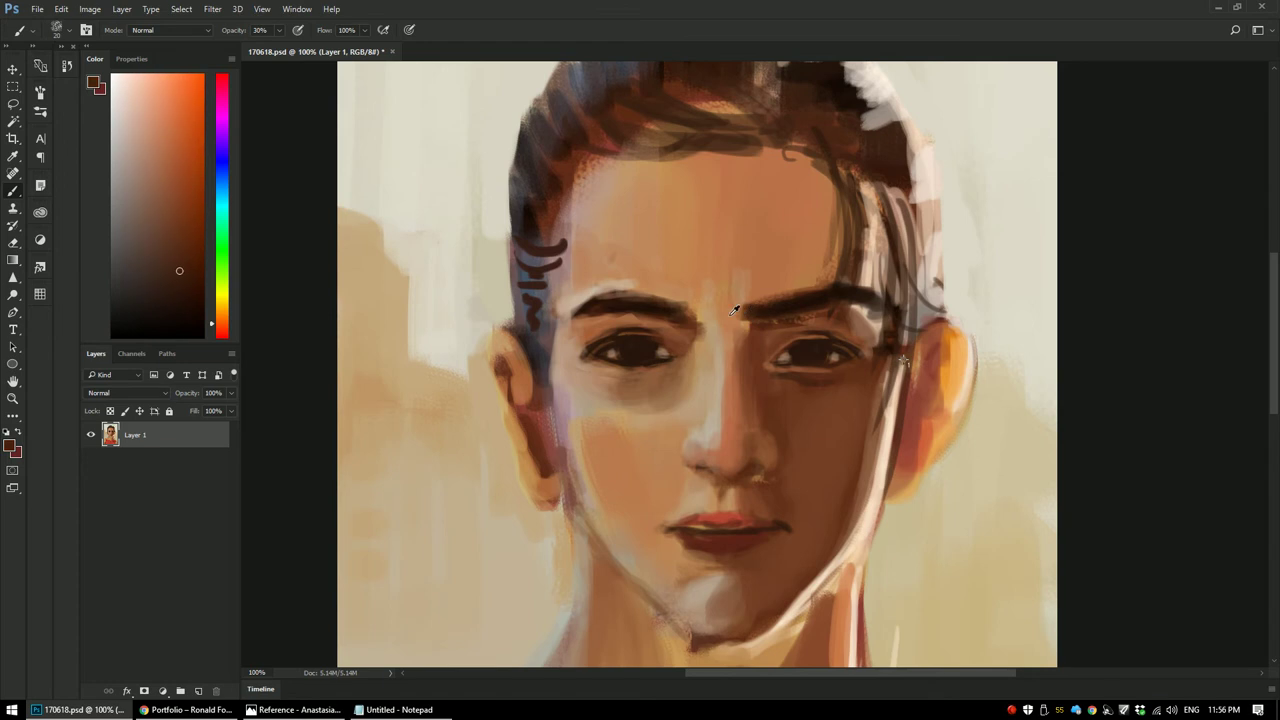
Step: Reshape the inner end and upper edge of the right eyebrow with sampled brow and forehead colors
{"action": "left_click", "coordinate": [745, 312], "text": "alt"}
{"action": "left_click", "coordinate": [764, 305], "text": "alt"}
{"action": "left_click", "coordinate": [782, 296], "text": "alt"}
{"action": "left_click", "coordinate": [806, 258], "text": "alt"}
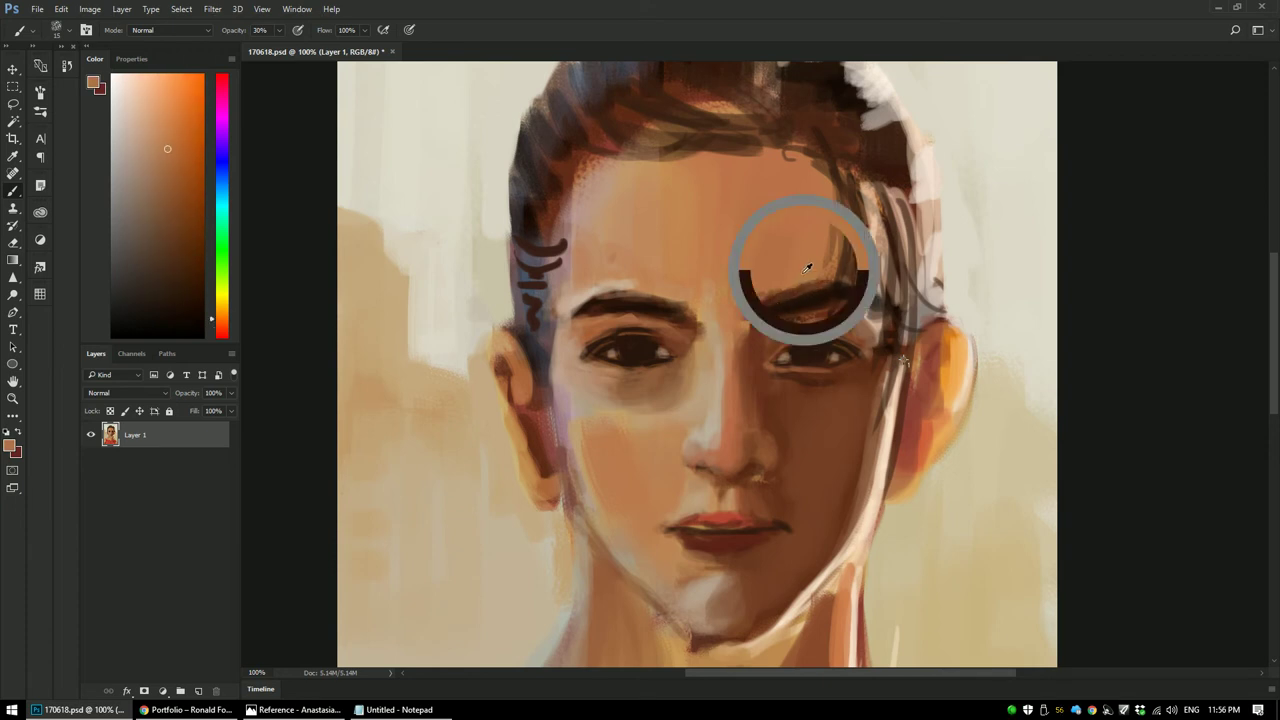
Step: Warm the right temple and the side of the hair with light peach using a larger brush
{"action": "left_click", "coordinate": [668, 211], "text": "alt"}
{"action": "left_click", "coordinate": [930, 357], "text": "alt"}
{"action": "key", "text": "bracketright"}
{"action": "key", "text": "bracketright"}
{"action": "key", "text": "bracketright"}
{"action": "mouse_move", "coordinate": [901, 317]}
{"action": "left_mouse_down"}
{"action": "mouse_move", "coordinate": [862, 296]}
{"action": "mouse_move", "coordinate": [873, 322]}
{"action": "mouse_move", "coordinate": [866, 212]}
{"action": "mouse_move", "coordinate": [882, 236]}
{"action": "mouse_move", "coordinate": [909, 196]}
{"action": "mouse_move", "coordinate": [908, 152]}
{"action": "mouse_move", "coordinate": [898, 228]}
{"action": "mouse_move", "coordinate": [926, 274]}
{"action": "mouse_move", "coordinate": [912, 330]}
{"action": "left_mouse_up"}
{"action": "left_click", "coordinate": [873, 270], "text": "alt"}
{"action": "mouse_move", "coordinate": [904, 224]}
{"action": "left_mouse_down"}
{"action": "mouse_move", "coordinate": [885, 216]}
{"action": "mouse_move", "coordinate": [916, 195]}
{"action": "mouse_move", "coordinate": [917, 262]}
{"action": "left_mouse_up"}
Step: Brighten the right temple and the lit side of the hair with the Dodge tool on Highlights at 30% exposure
{"action": "key", "text": "bracketleft"}
{"action": "key", "text": "bracketleft"}
{"action": "left_click", "coordinate": [13, 296]}
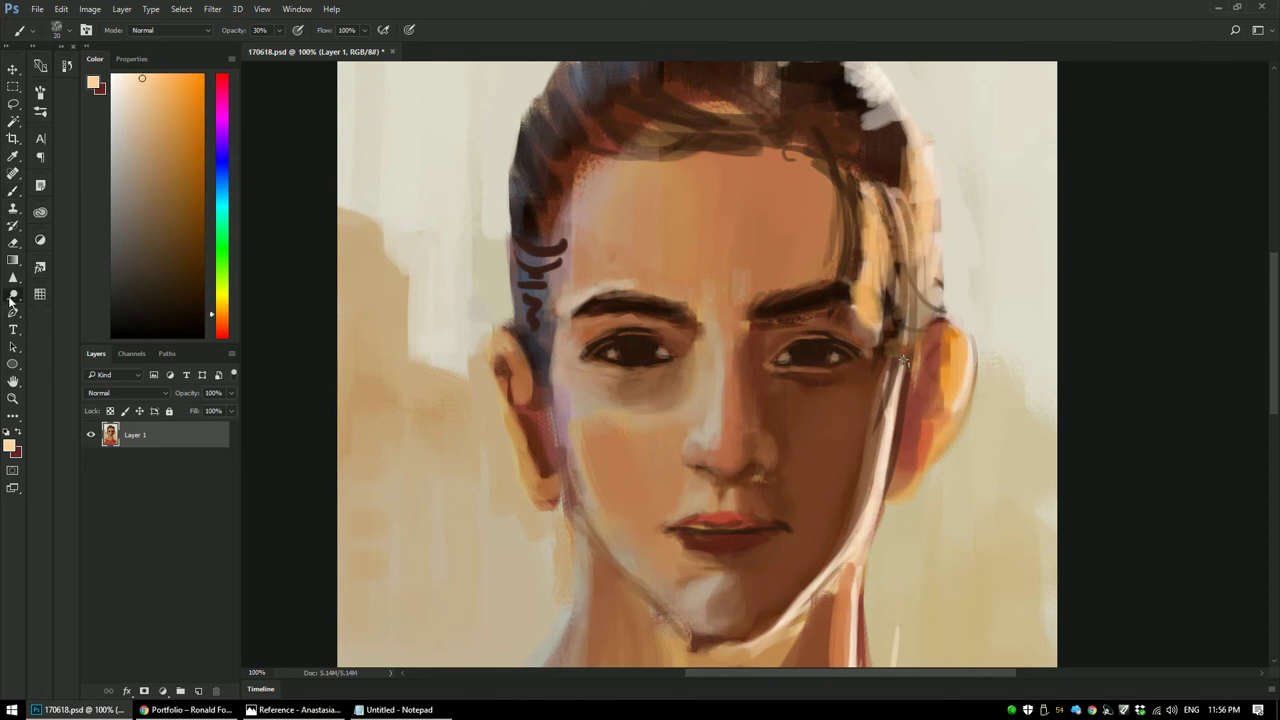
{"action": "mouse_move", "coordinate": [862, 250]}
{"action": "left_mouse_down"}
{"action": "mouse_move", "coordinate": [882, 208]}
{"action": "mouse_move", "coordinate": [923, 214]}
{"action": "mouse_move", "coordinate": [915, 290]}
{"action": "left_mouse_up"}
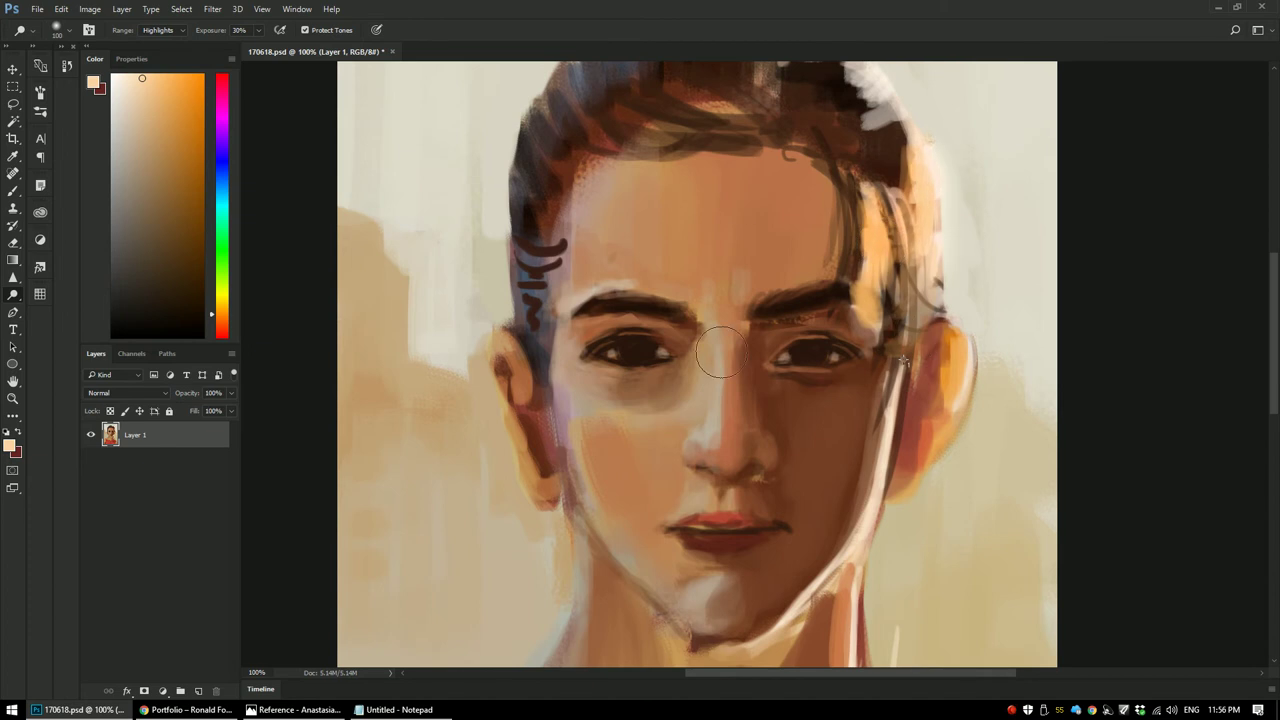
Step: Paint thin loose hair strands across the right temple in sampled dark brown and light peach at 80% opacity
{"action": "key", "text": "b"}
{"action": "left_click", "coordinate": [866, 231], "text": "alt"}
{"action": "left_click", "coordinate": [860, 198], "text": "alt"}
{"action": "left_click", "coordinate": [840, 136], "text": "alt"}
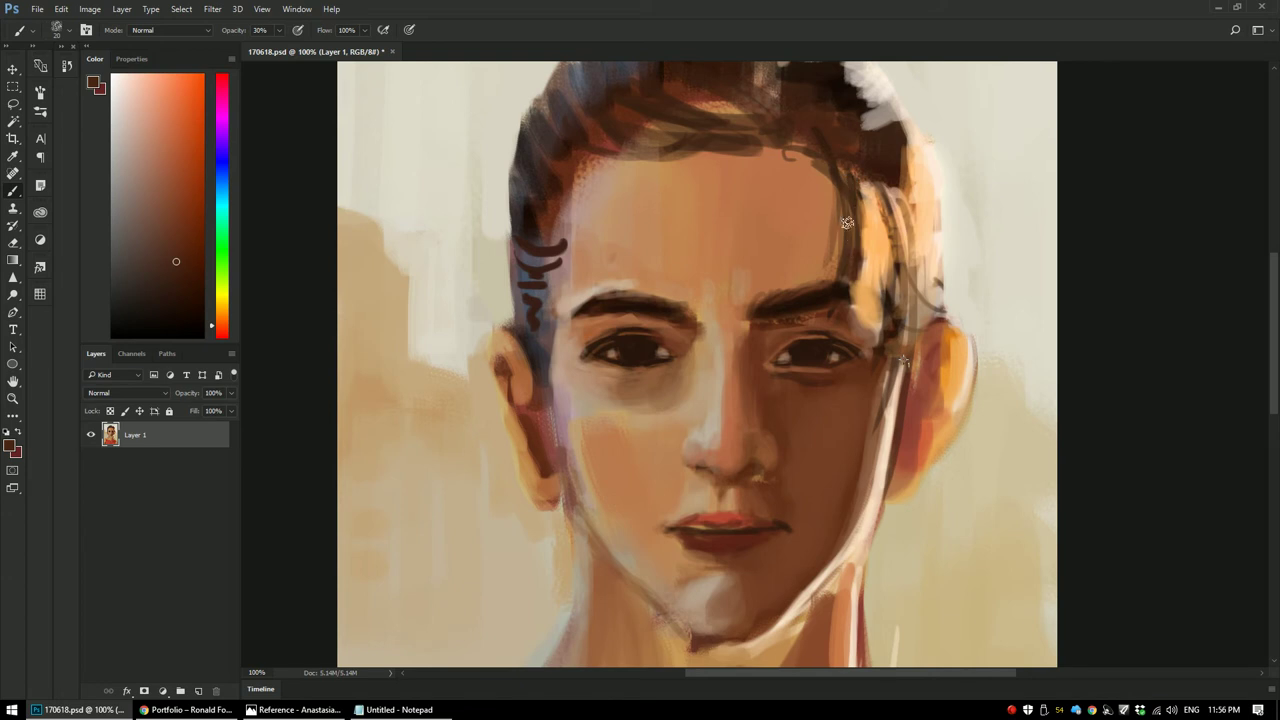
{"action": "left_click_drag", "start_coordinate": [840, 187], "coordinate": [896, 340]}
{"action": "left_click_drag", "start_coordinate": [856, 208], "coordinate": [898, 296]}
{"action": "left_click_drag", "start_coordinate": [860, 198], "coordinate": [903, 360]}
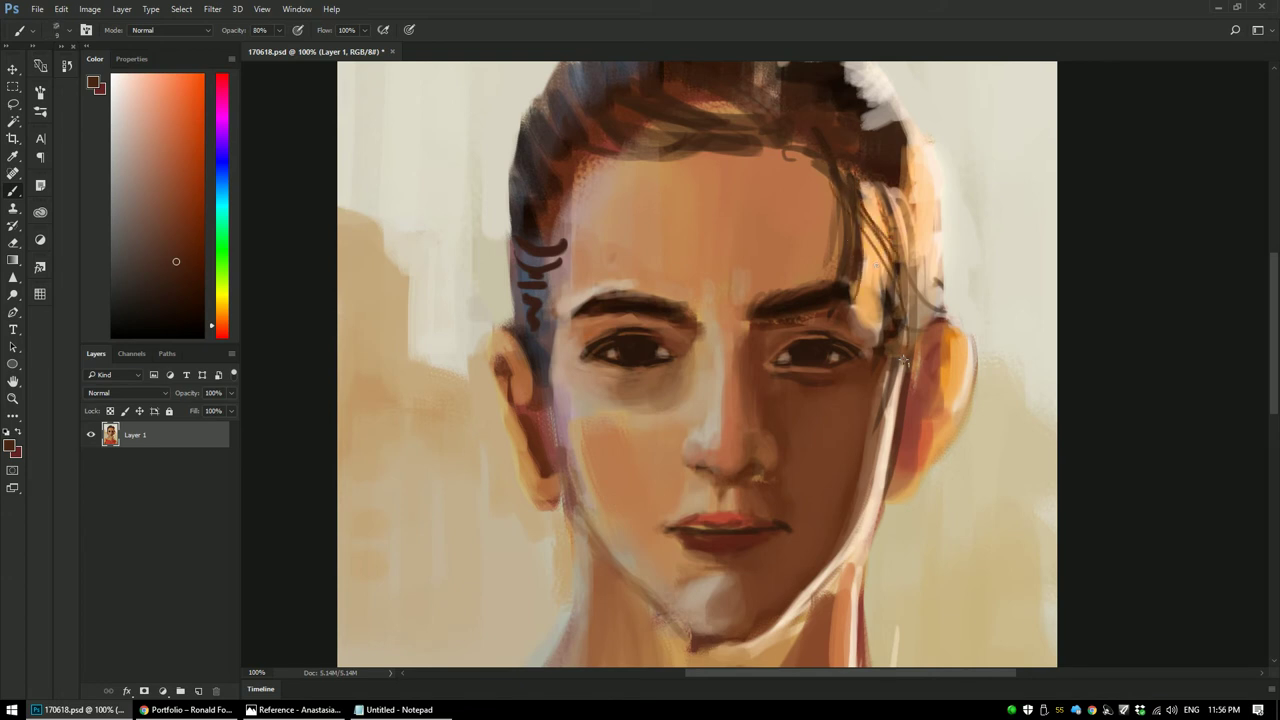
{"action": "left_click", "coordinate": [866, 248], "text": "alt"}
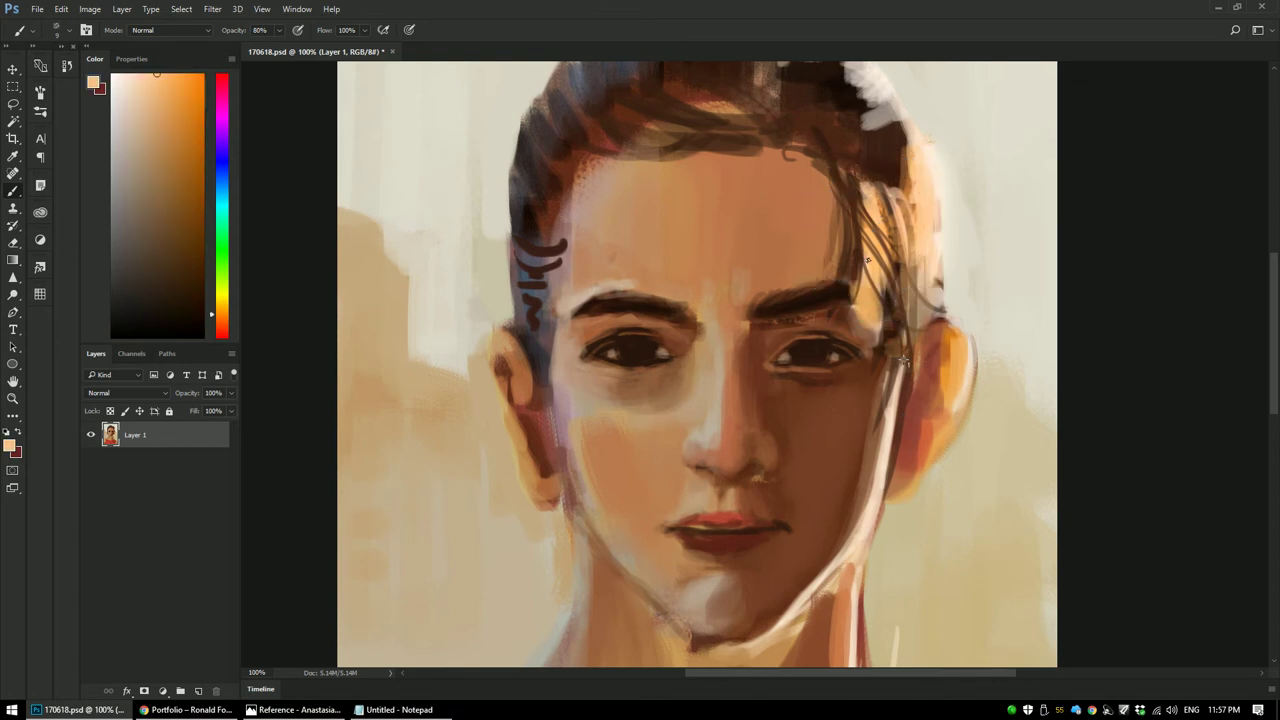
{"action": "left_click_drag", "start_coordinate": [903, 360], "coordinate": [875, 221]}
Step: Sample the right ear's red-orange, and repaint the background along the ear's outer edge with sampled beige tones
{"action": "left_click", "coordinate": [926, 436], "text": "alt"}
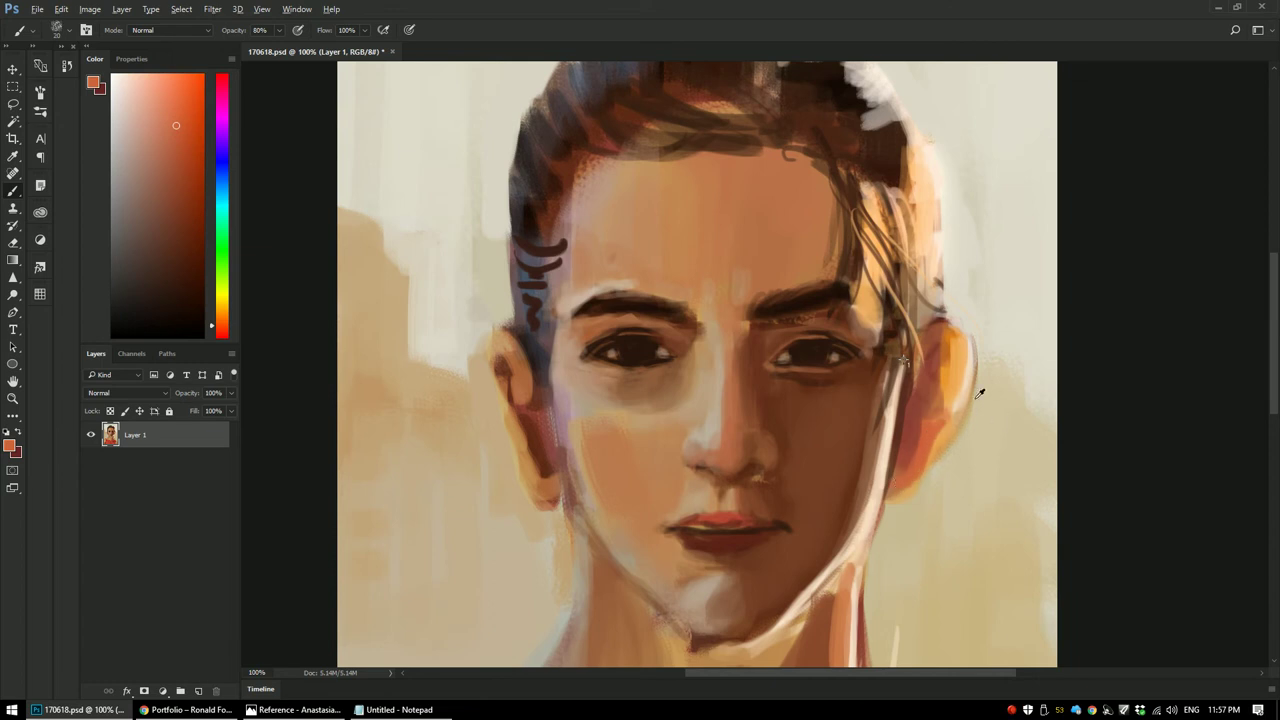
{"action": "left_click", "coordinate": [987, 367], "text": "alt"}
{"action": "left_click", "coordinate": [991, 364], "text": "alt"}
{"action": "left_click_drag", "start_coordinate": [987, 368], "coordinate": [1015, 380]}
{"action": "key", "text": "bracketright"}
{"action": "mouse_move", "coordinate": [947, 314]}
{"action": "left_mouse_down"}
{"action": "mouse_move", "coordinate": [970, 378]}
{"action": "mouse_move", "coordinate": [953, 439]}
{"action": "mouse_move", "coordinate": [890, 517]}
{"action": "mouse_move", "coordinate": [972, 398]}
{"action": "left_mouse_up"}
{"action": "left_click", "coordinate": [983, 396], "text": "alt"}
{"action": "key", "text": "bracketright"}
{"action": "key", "text": "bracketright"}
{"action": "key", "text": "bracketright"}
{"action": "mouse_move", "coordinate": [961, 316]}
{"action": "left_mouse_down"}
{"action": "mouse_move", "coordinate": [993, 375]}
{"action": "mouse_move", "coordinate": [970, 325]}
{"action": "mouse_move", "coordinate": [994, 321]}
{"action": "mouse_move", "coordinate": [997, 404]}
{"action": "mouse_move", "coordinate": [1015, 386]}
{"action": "mouse_move", "coordinate": [988, 381]}
{"action": "mouse_move", "coordinate": [981, 343]}
{"action": "mouse_move", "coordinate": [1013, 356]}
{"action": "mouse_move", "coordinate": [973, 391]}
{"action": "mouse_move", "coordinate": [977, 331]}
{"action": "left_mouse_up"}
Step: Paint sampled beige over the background beside the right jaw and neck at 100% opacity, covering the stray light stroke
{"action": "left_click", "coordinate": [1004, 484], "text": "alt"}
{"action": "key", "text": "bracketright"}
{"action": "key", "text": "bracketright"}
{"action": "left_click_drag", "start_coordinate": [1041, 440], "coordinate": [1027, 560]}
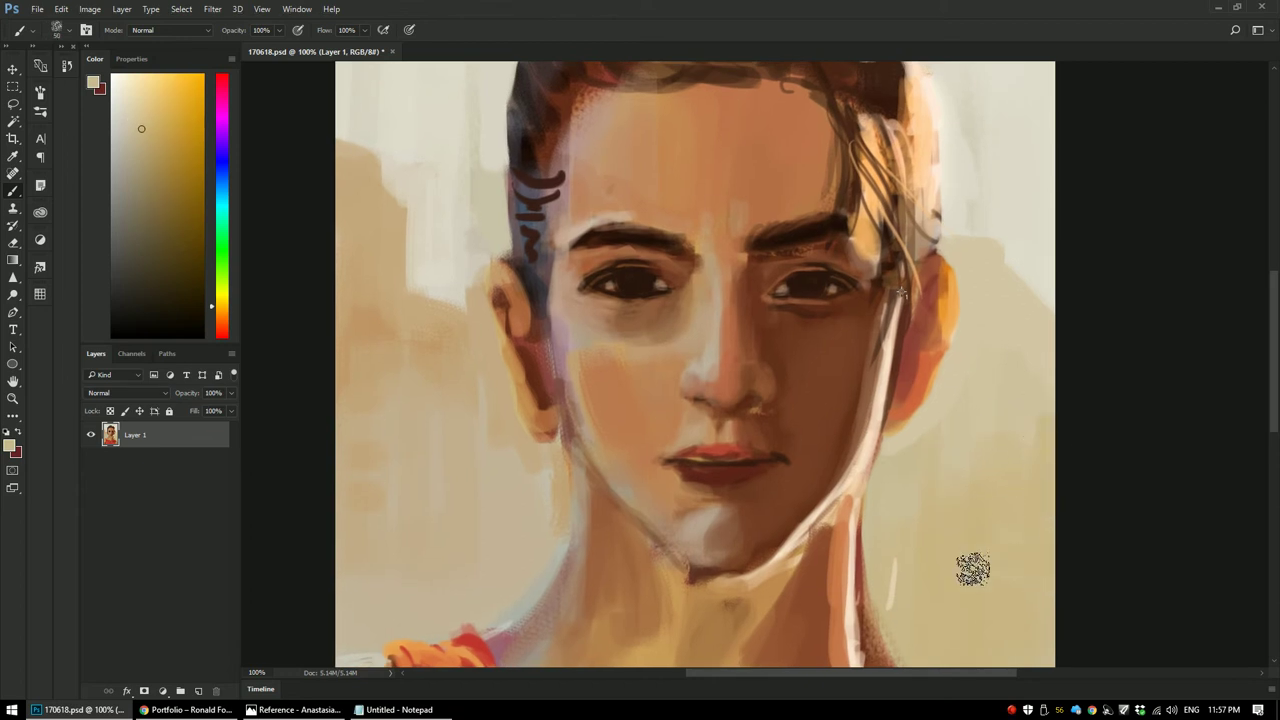
{"action": "mouse_move", "coordinate": [884, 560]}
{"action": "left_mouse_down"}
{"action": "mouse_move", "coordinate": [884, 400]}
{"action": "mouse_move", "coordinate": [829, 414]}
{"action": "mouse_move", "coordinate": [858, 437]}
{"action": "left_mouse_up"}
{"action": "left_click_drag", "start_coordinate": [898, 358], "coordinate": [881, 436]}
Step: Sample the lip's dark red and repaint the upper lip over its light orange highlight
{"action": "left_click_drag", "start_coordinate": [707, 229], "coordinate": [705, 295]}
{"action": "key", "text": "ctrl+minus"}
{"action": "key", "text": "ctrl+minus"}
{"action": "key", "text": "ctrl+plus"}
{"action": "key", "text": "ctrl+plus"}
{"action": "mouse_move", "coordinate": [785, 386]}
{"action": "left_mouse_down"}
{"action": "mouse_move", "coordinate": [763, 394]}
{"action": "mouse_move", "coordinate": [772, 386]}
{"action": "left_mouse_up"}
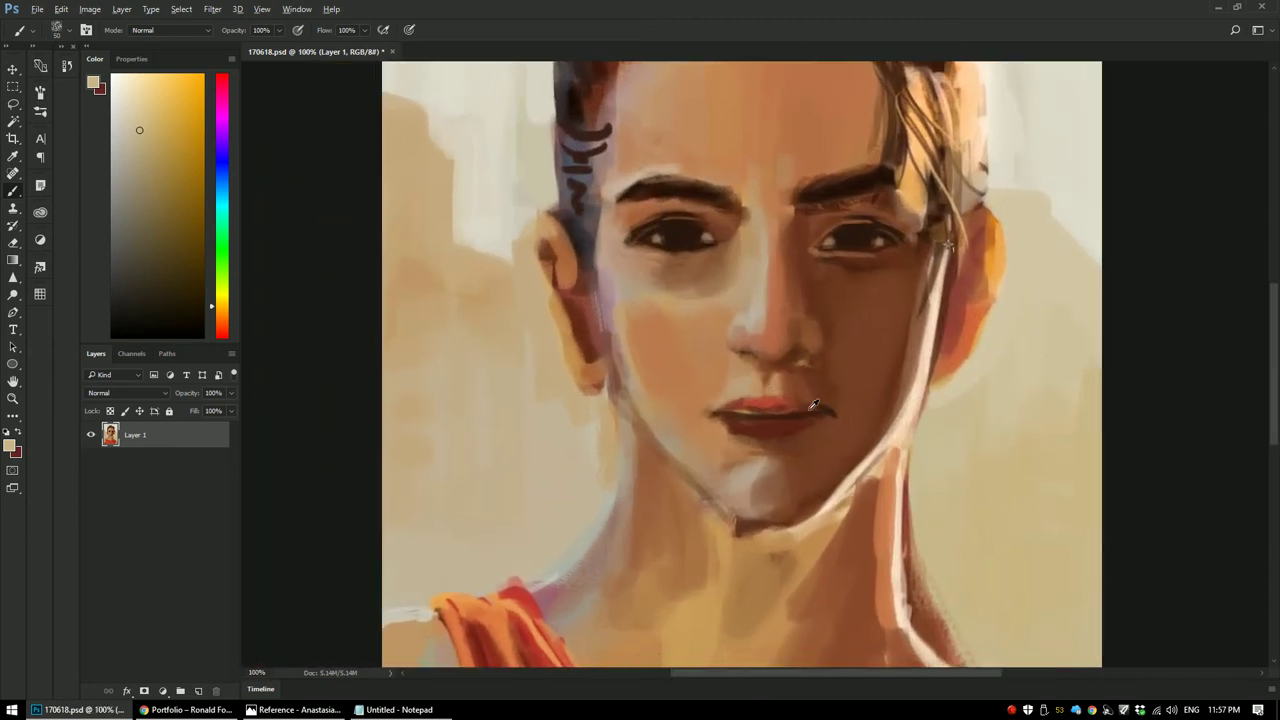
{"action": "left_click", "coordinate": [773, 401], "text": "alt"}
{"action": "key", "text": "bracketright"}
{"action": "left_click", "coordinate": [775, 400], "text": "alt"}
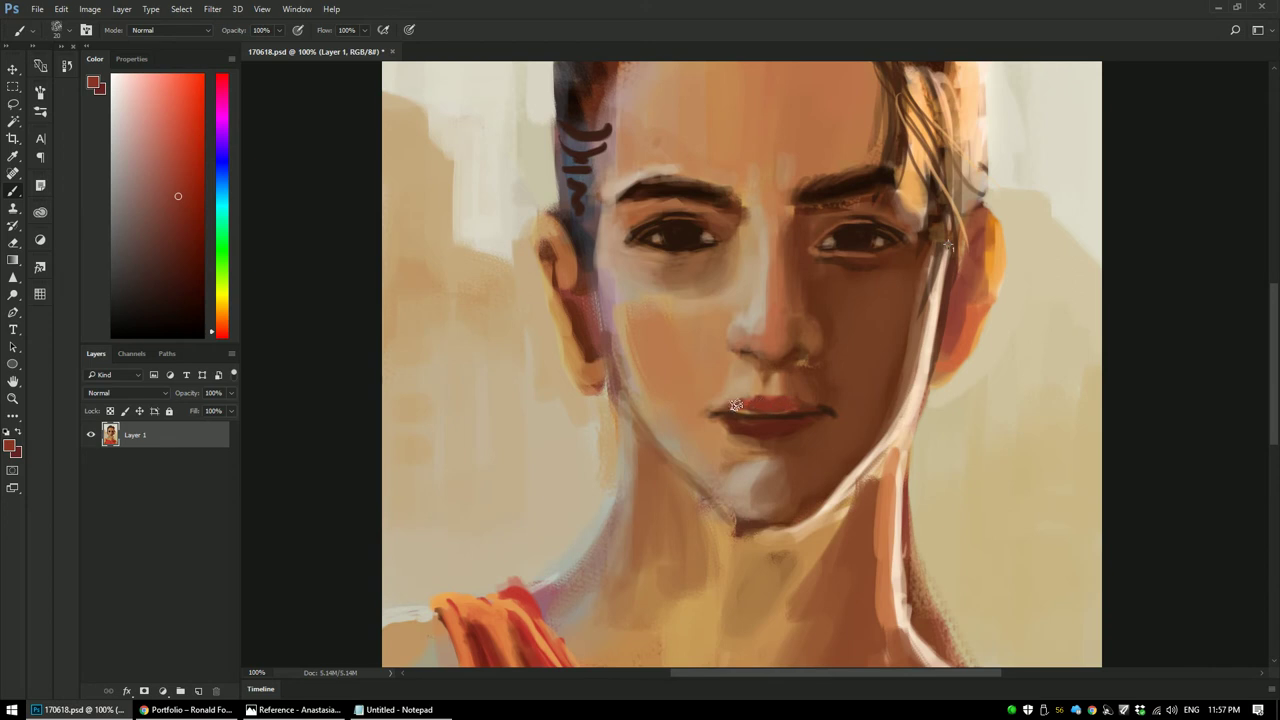
Step: Reshape the upper lip's top edge with sampled beige and shadow-brown skin tones at 30% opacity
{"action": "left_click", "coordinate": [750, 391], "text": "alt"}
{"action": "left_click", "coordinate": [746, 392], "text": "alt"}
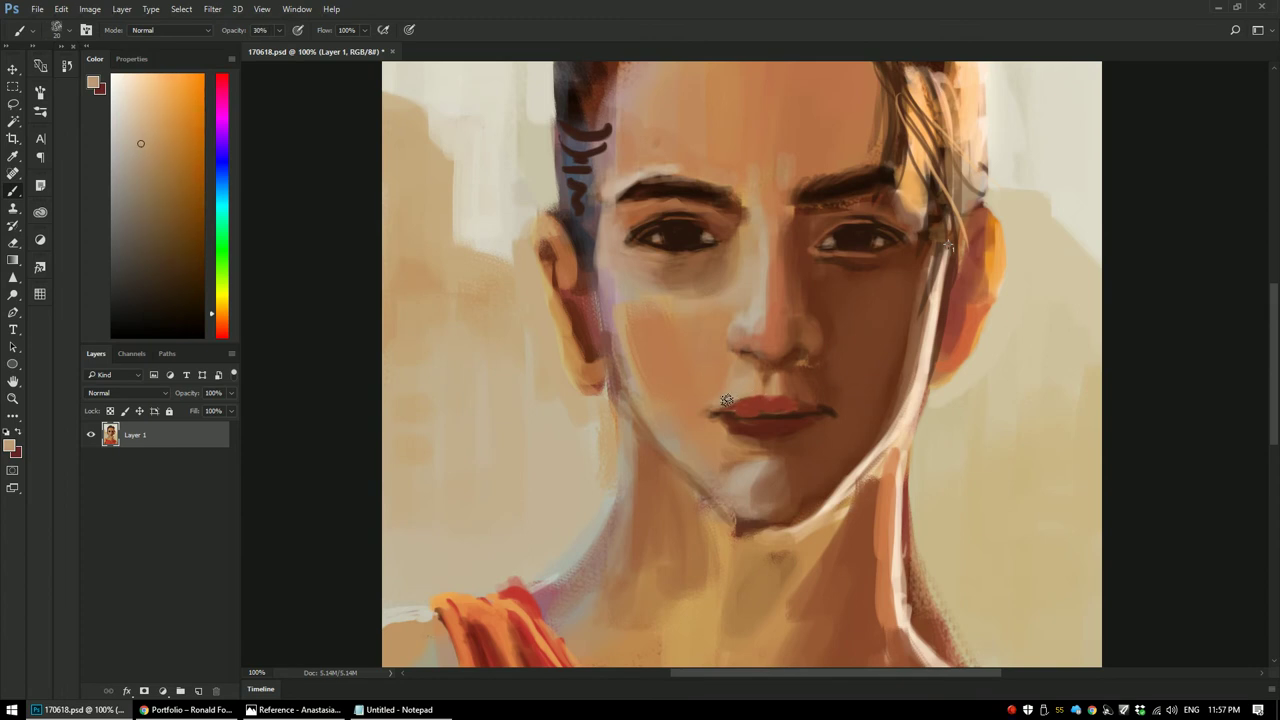
{"action": "left_click", "coordinate": [798, 394], "text": "alt"}
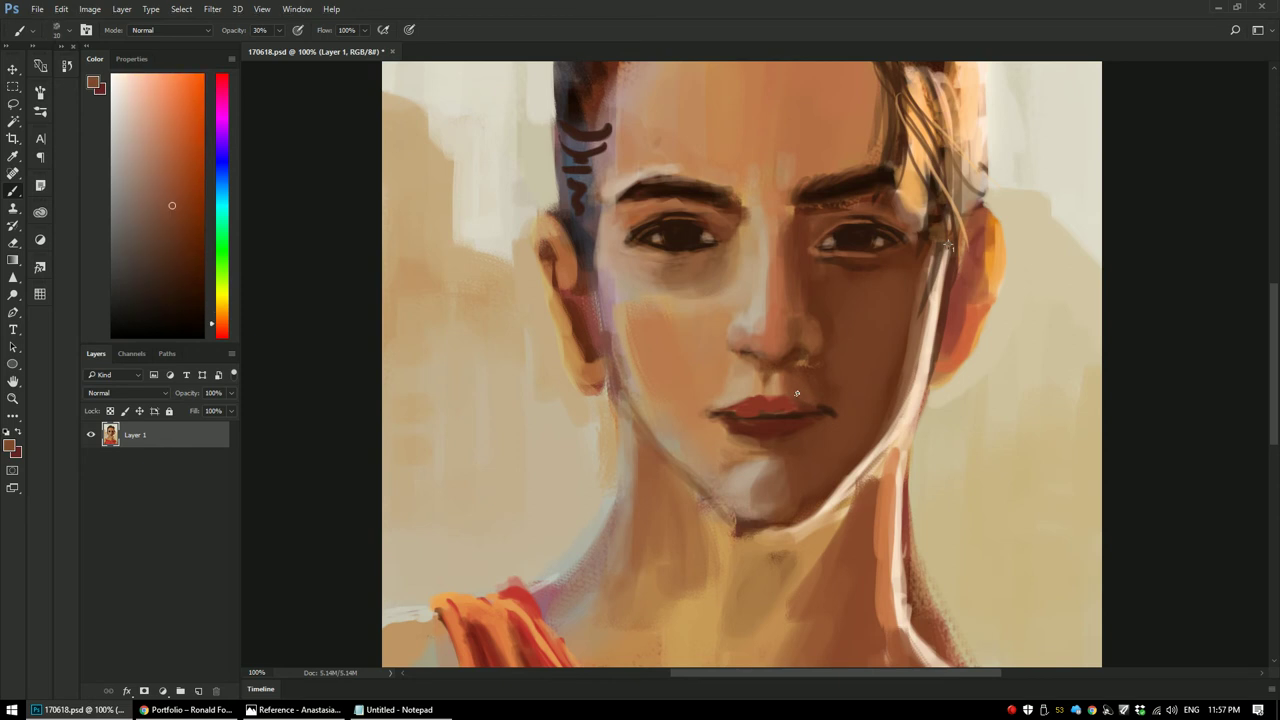
{"action": "left_click", "coordinate": [775, 392], "text": "alt"}
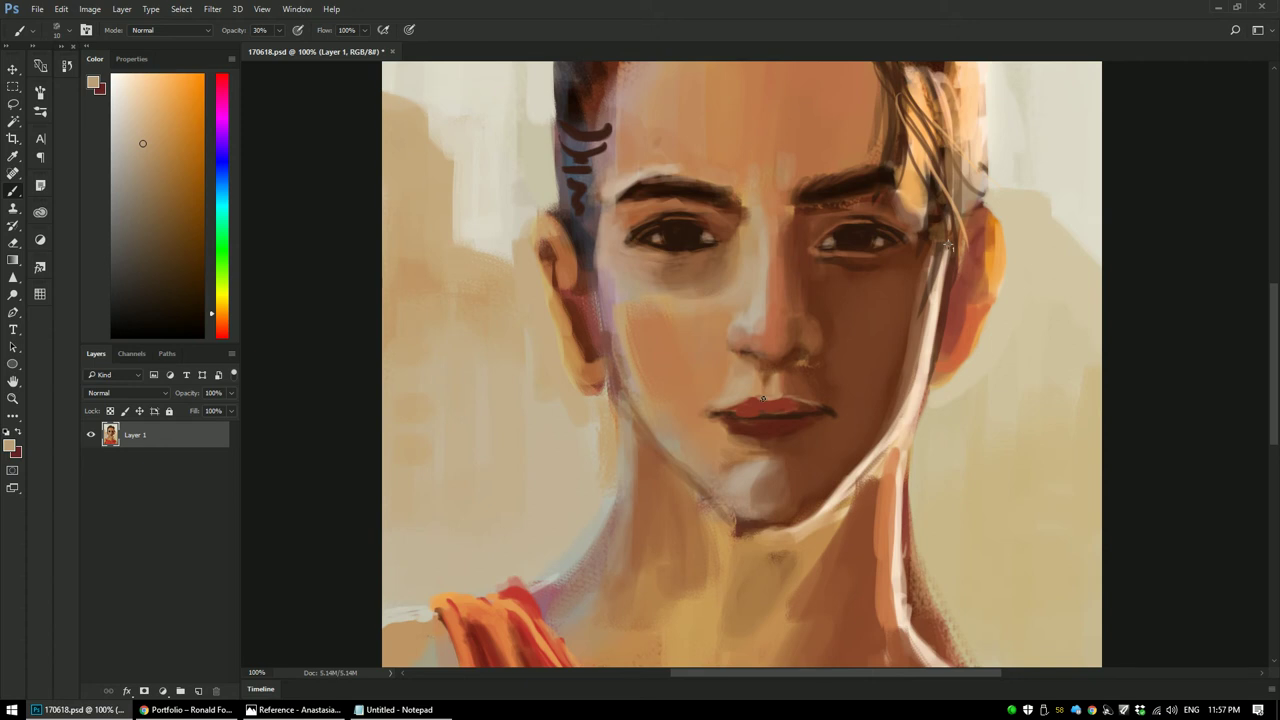
{"action": "left_click", "coordinate": [734, 390], "text": "alt"}
{"action": "left_click_drag", "start_coordinate": [795, 348], "coordinate": [785, 336]}
Step: Rework the mouth line and lower lip contour at 30% opacity with sampled dark brown, deep red and peach skin tones
{"action": "left_click", "coordinate": [767, 417], "text": "alt"}
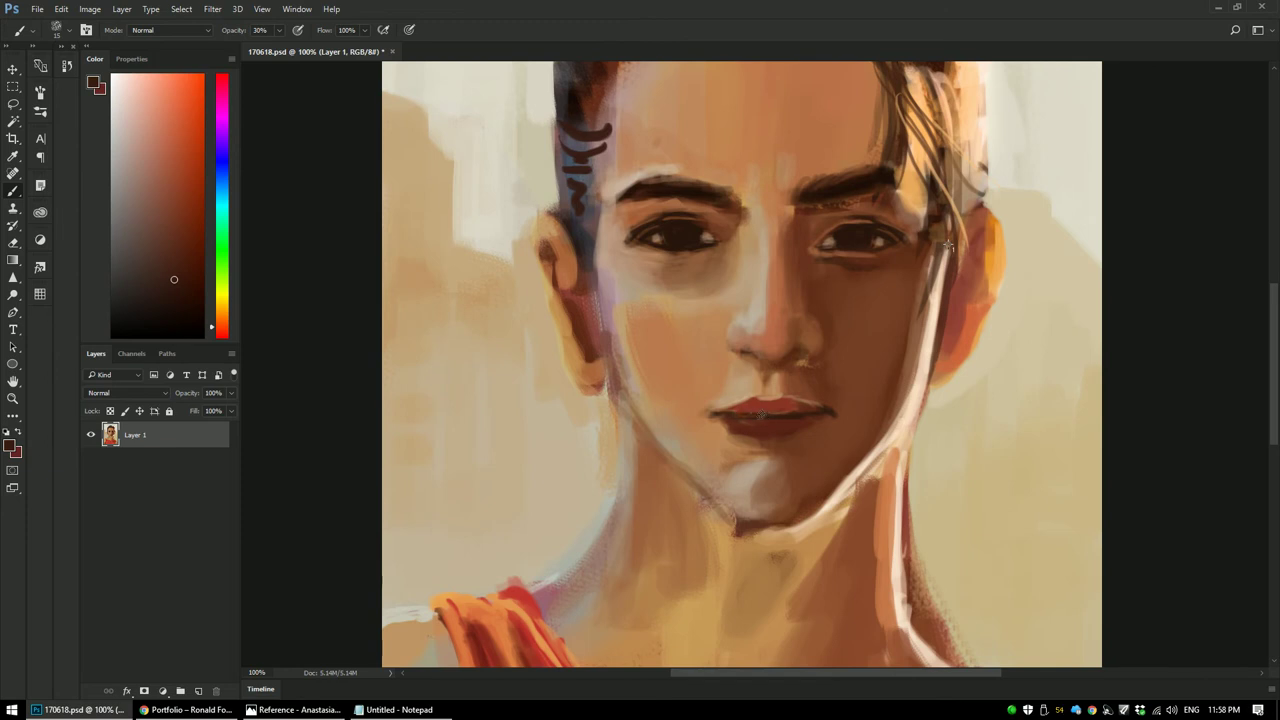
{"action": "left_click", "coordinate": [781, 421], "text": "alt"}
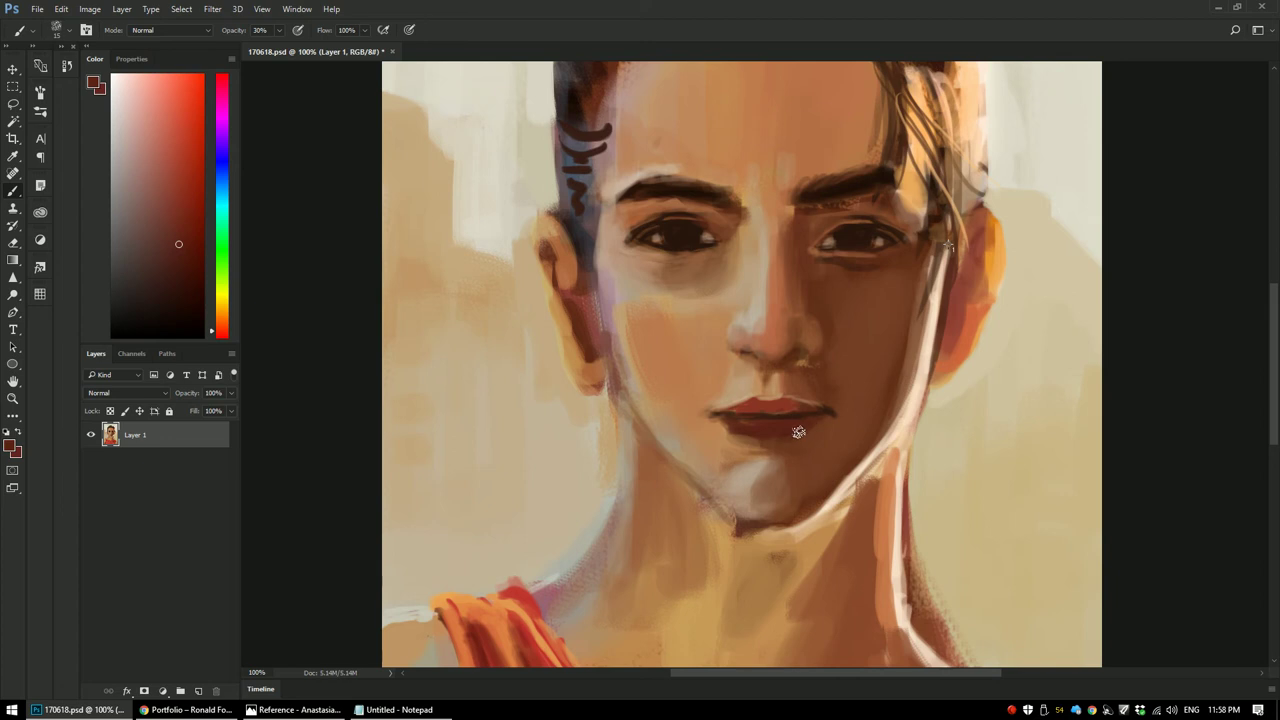
{"action": "left_click", "coordinate": [707, 425], "text": "alt"}
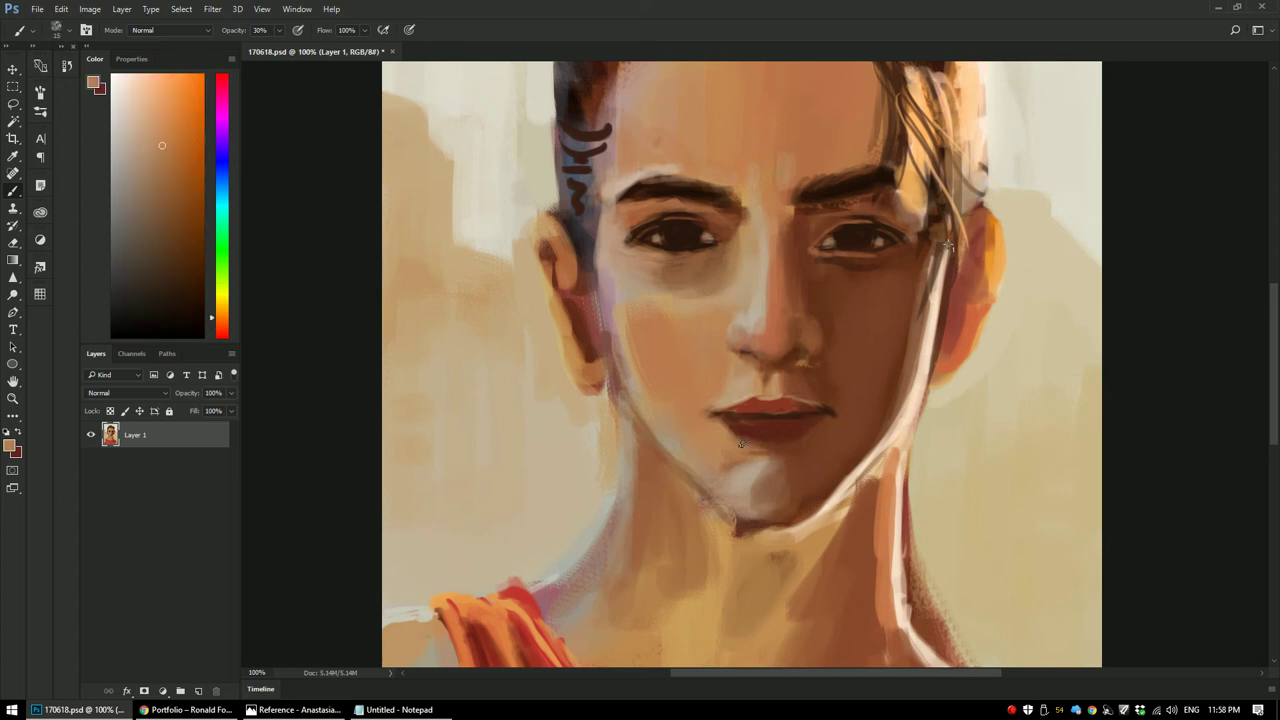
{"action": "left_click", "coordinate": [731, 415], "text": "alt"}
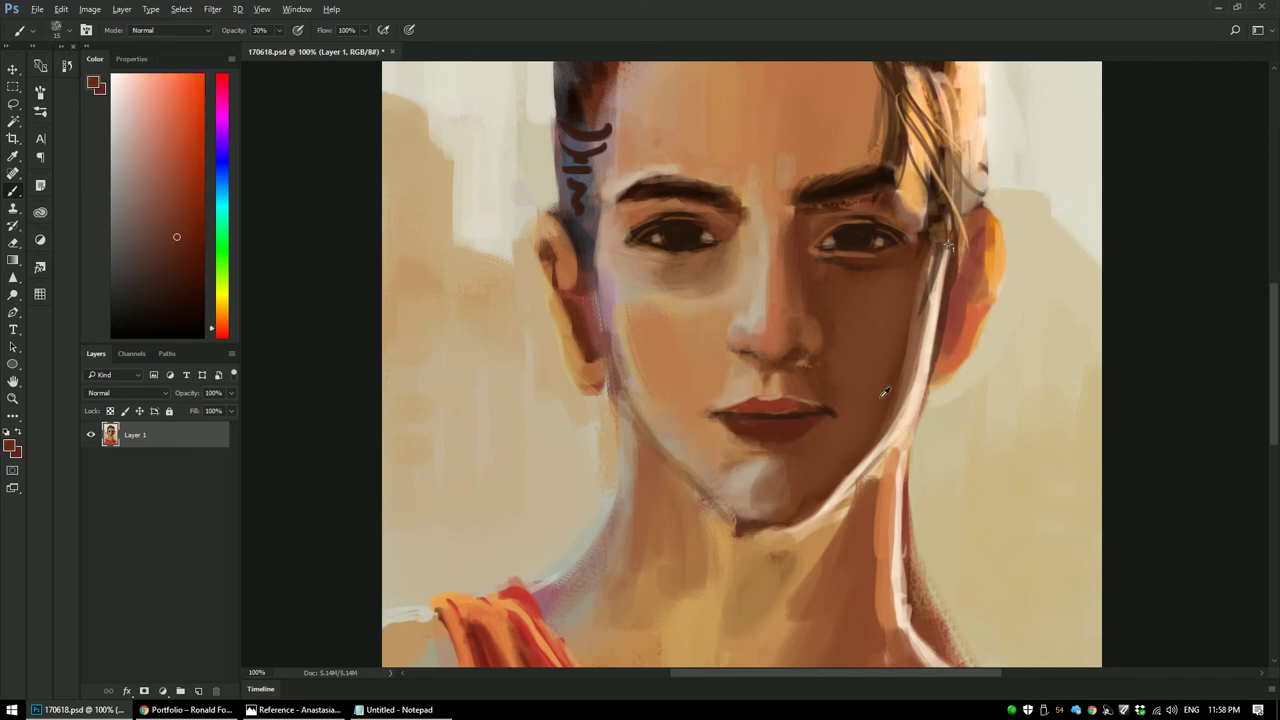
Step: Soften and redraw both mouth corners with sampled skin tones, lip red and dark brown at 30% opacity
{"action": "left_click", "coordinate": [824, 386], "text": "alt"}
{"action": "left_click", "coordinate": [815, 388], "text": "alt"}
{"action": "left_click", "coordinate": [715, 401], "text": "alt"}
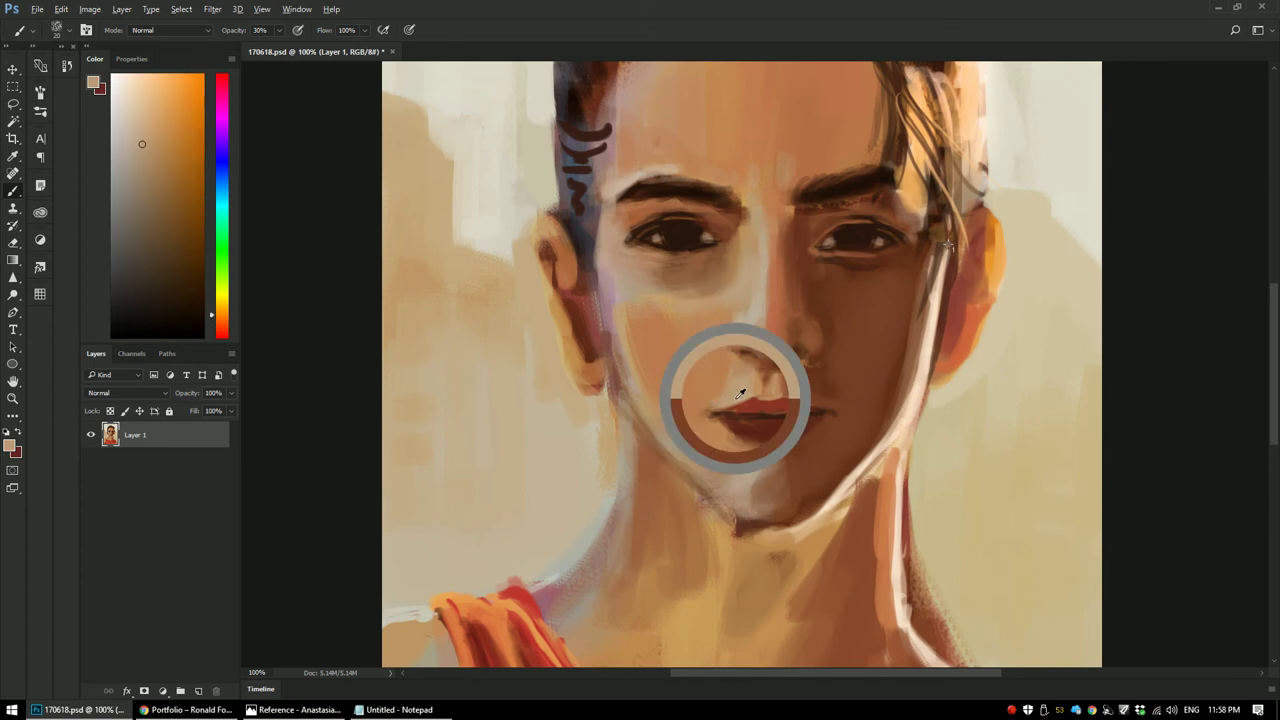
{"action": "left_click", "coordinate": [706, 405], "text": "alt"}
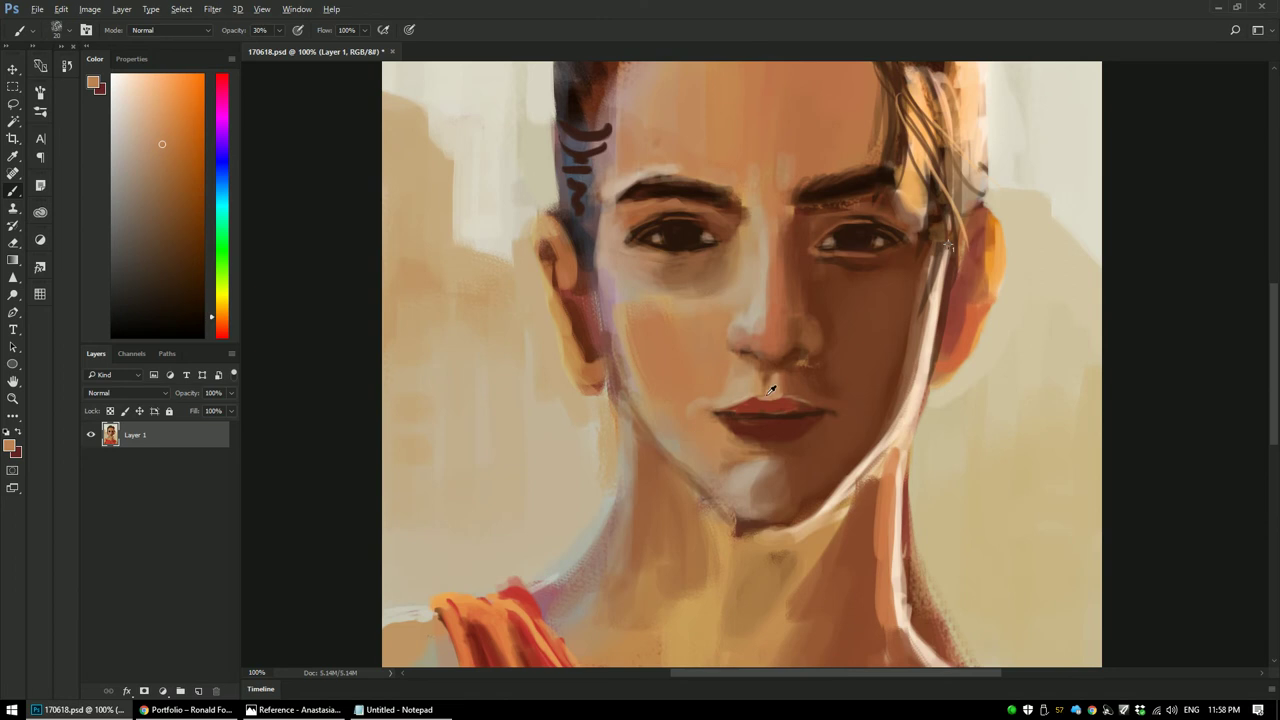
{"action": "left_click", "coordinate": [731, 412], "text": "alt"}
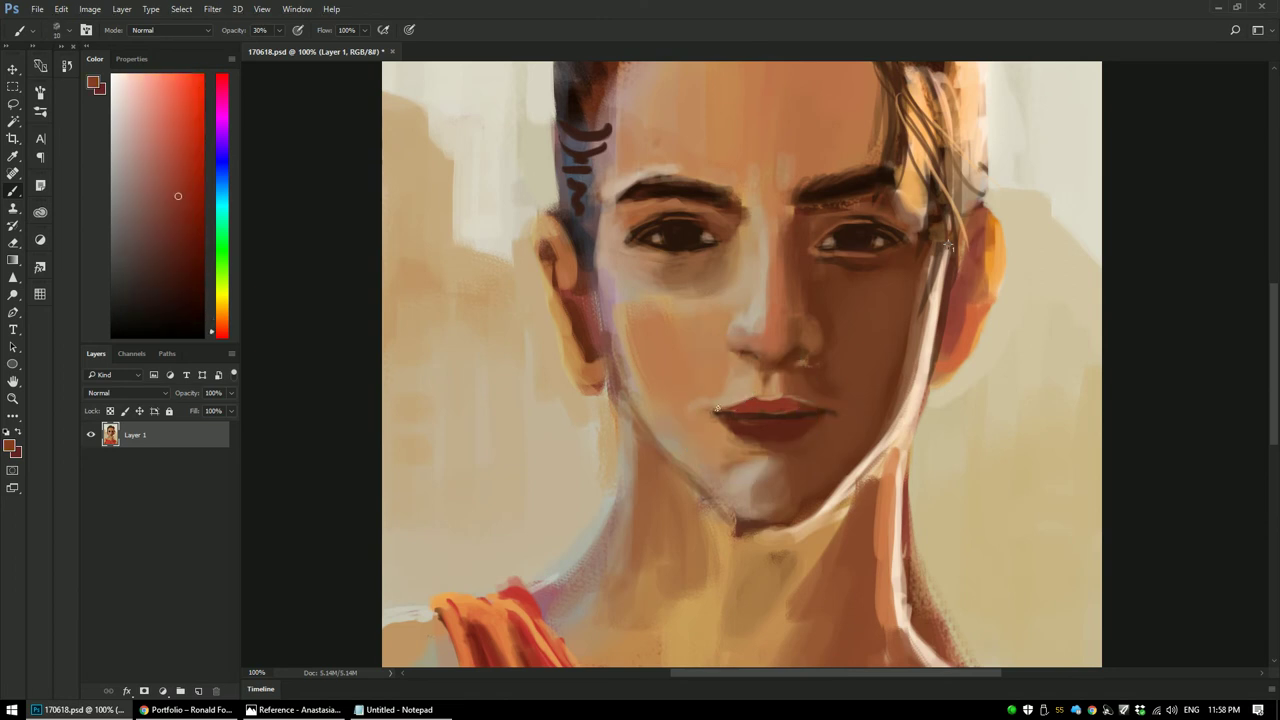
{"action": "left_click", "coordinate": [736, 412], "text": "alt"}
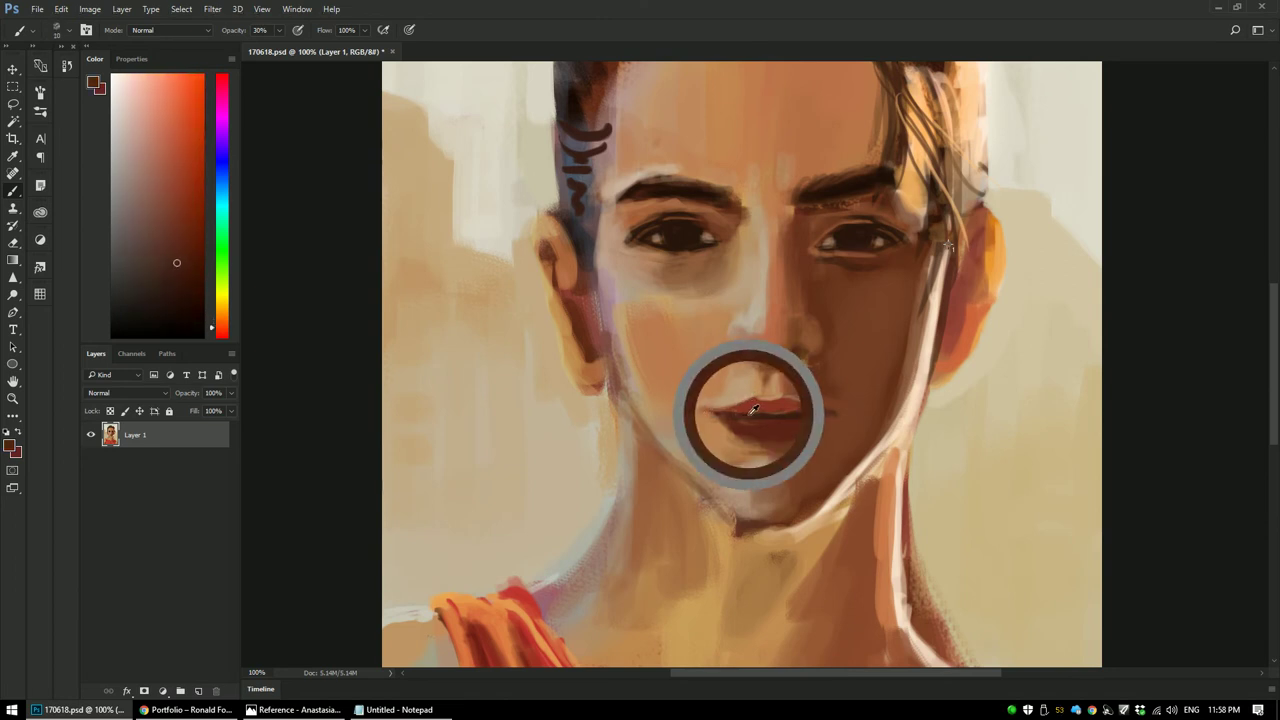
Step: Blend sampled peach and beige skin tones around the left mouth corner and above the upper lip
{"action": "left_click", "coordinate": [710, 407], "text": "alt"}
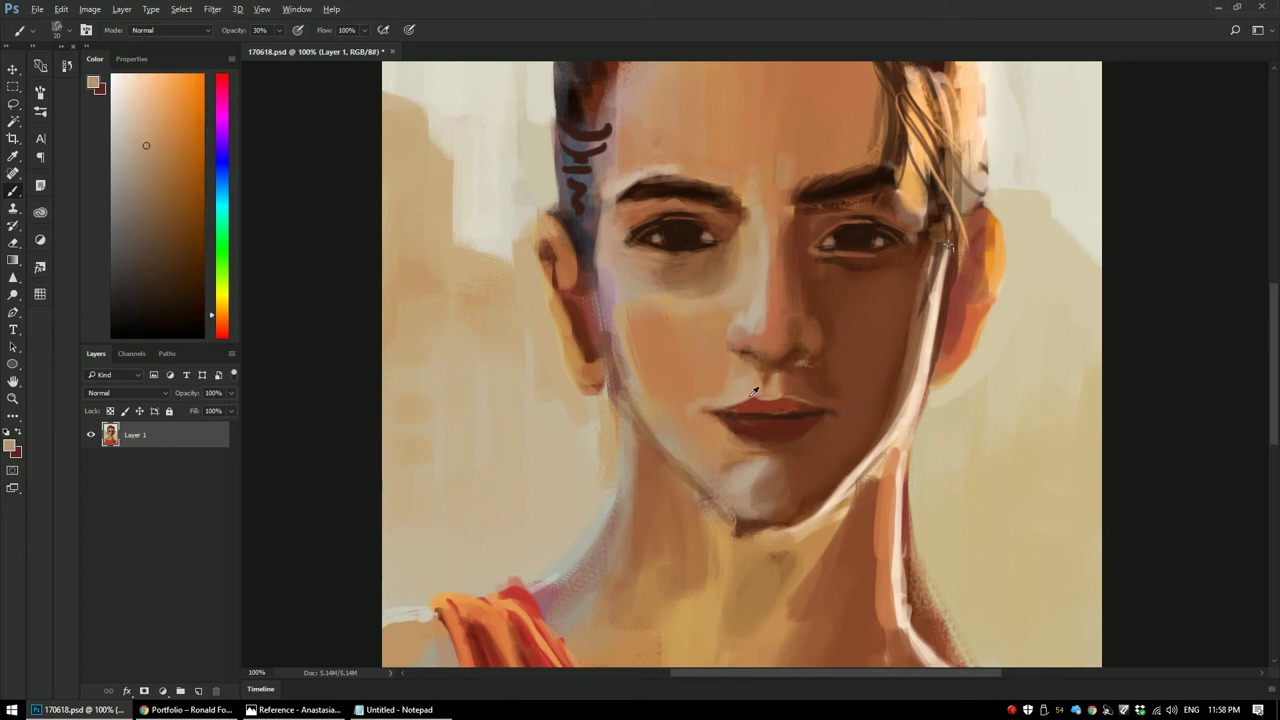
{"action": "left_click", "coordinate": [740, 402], "text": "alt"}
{"action": "left_click", "coordinate": [745, 392], "text": "alt"}
{"action": "left_click", "coordinate": [775, 393], "text": "alt"}
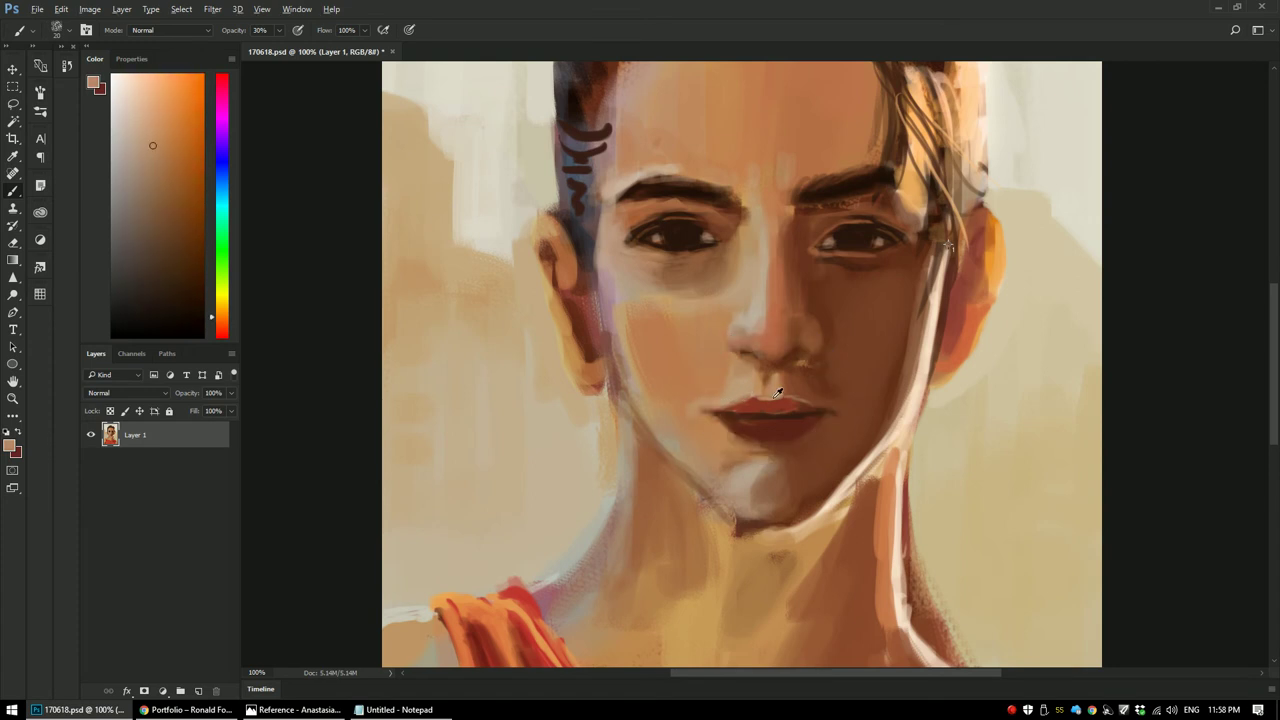
{"action": "left_click", "coordinate": [695, 385], "text": "alt"}
{"action": "left_click", "coordinate": [718, 370], "text": "alt"}
Step: Smooth the left cheek from below the eye to the jaw with a larger brush, using sampled peach and beige tones at 30% opacity
{"action": "key", "text": "bracketright"}
{"action": "left_click", "coordinate": [698, 305], "text": "alt"}
{"action": "left_click", "coordinate": [636, 297], "text": "alt"}
{"action": "left_click_drag", "start_coordinate": [630, 295], "coordinate": [621, 325]}
{"action": "left_click", "coordinate": [627, 298], "text": "alt"}
{"action": "left_click", "coordinate": [641, 296], "text": "alt"}
{"action": "left_click", "coordinate": [628, 338], "text": "alt"}
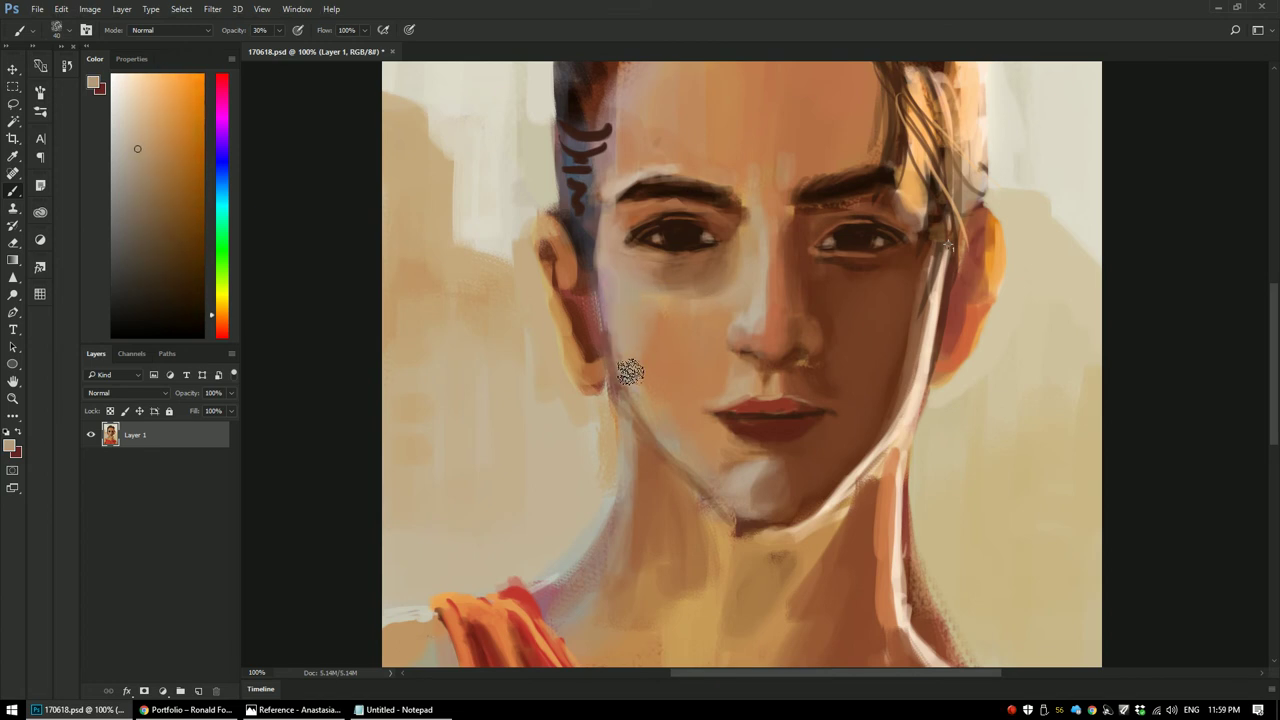
{"action": "left_click", "coordinate": [660, 350], "text": "alt"}
{"action": "left_click", "coordinate": [646, 336], "text": "alt"}
{"action": "left_click", "coordinate": [651, 334], "text": "alt"}
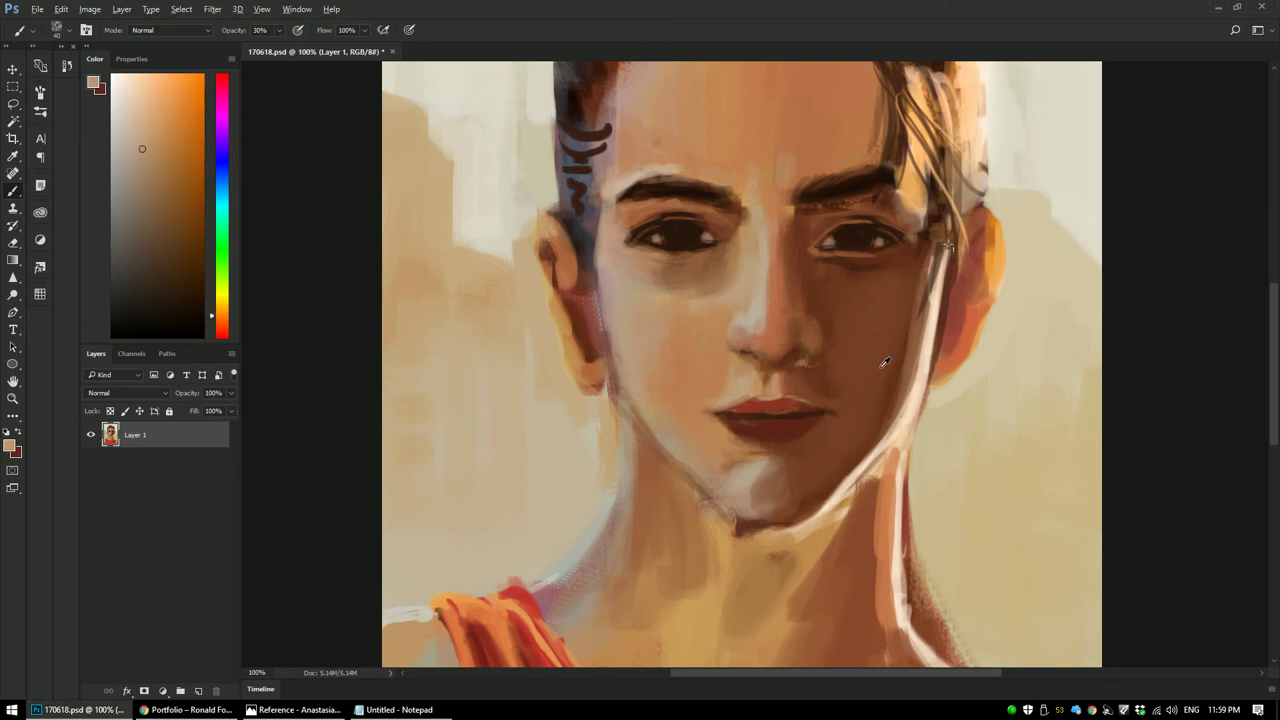
Step: Paint sampled shadow brown along the right cheek's edge beside the rim light
{"action": "left_click", "coordinate": [905, 340], "text": "alt"}
{"action": "left_click", "coordinate": [905, 350], "text": "alt"}
{"action": "left_click_drag", "start_coordinate": [900, 382], "coordinate": [898, 406]}
Step: Glaze light peach over the rim light from the right temple down the jaw at 20% opacity
{"action": "left_click", "coordinate": [921, 327], "text": "alt"}
{"action": "left_click_drag", "start_coordinate": [985, 250], "coordinate": [920, 185]}
{"action": "right_click", "coordinate": [990, 204], "text": "alt+shift"}
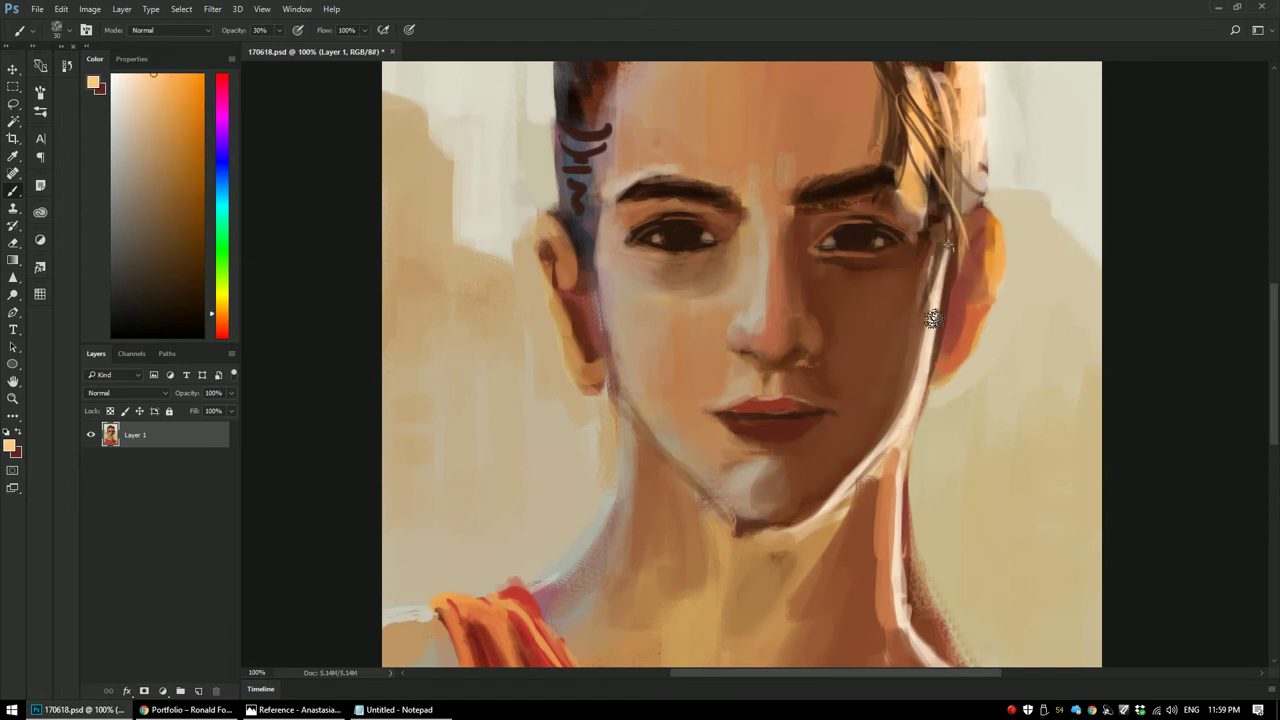
{"action": "key", "text": "2"}
{"action": "left_click", "coordinate": [923, 200], "text": "alt"}
{"action": "right_click", "coordinate": [949, 225], "text": "alt+shift"}
{"action": "left_click_drag", "start_coordinate": [952, 220], "coordinate": [931, 209]}
{"action": "mouse_move", "coordinate": [930, 296]}
{"action": "left_mouse_down"}
{"action": "mouse_move", "coordinate": [910, 407]}
{"action": "mouse_move", "coordinate": [934, 284]}
{"action": "mouse_move", "coordinate": [918, 389]}
{"action": "mouse_move", "coordinate": [931, 304]}
{"action": "mouse_move", "coordinate": [888, 448]}
{"action": "left_mouse_up"}
{"action": "mouse_move", "coordinate": [908, 397]}
{"action": "left_mouse_down"}
{"action": "mouse_move", "coordinate": [870, 462]}
{"action": "mouse_move", "coordinate": [850, 475]}
{"action": "mouse_move", "coordinate": [889, 437]}
{"action": "mouse_move", "coordinate": [809, 515]}
{"action": "left_mouse_up"}
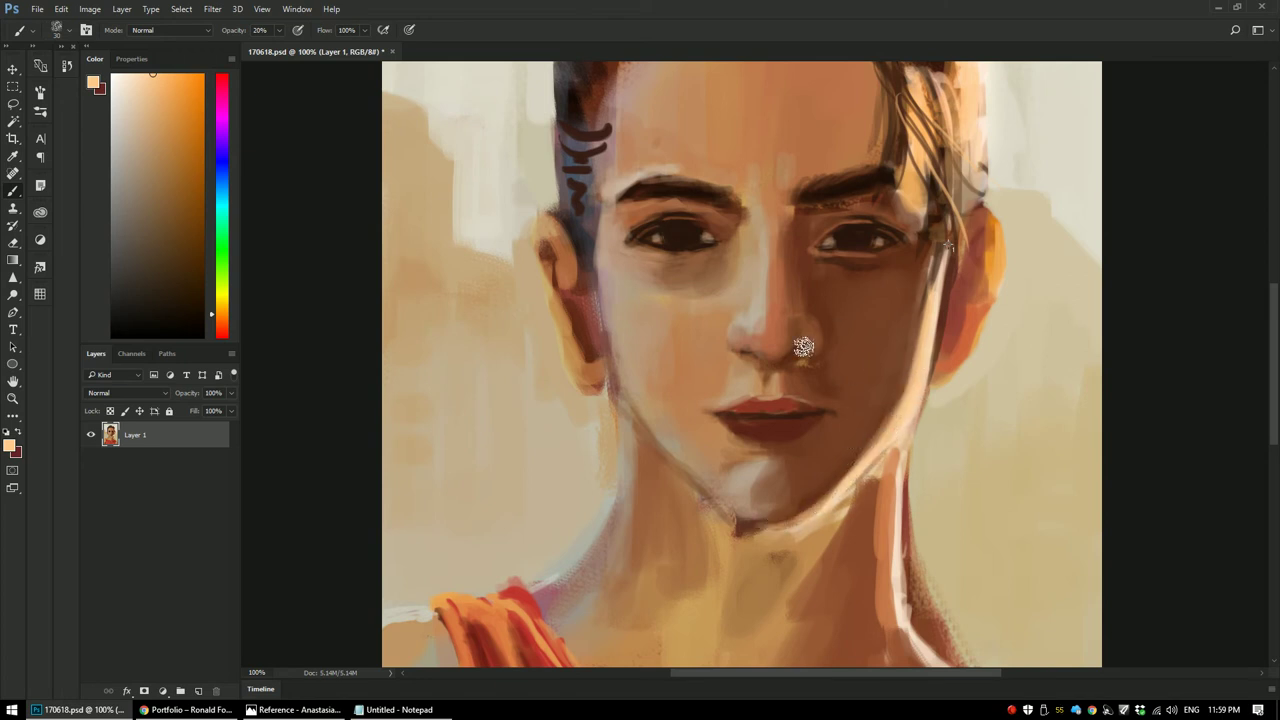
Step: Define the lower edge of the right jaw and chin with sampled dark brown at 80% opacity
{"action": "left_click", "coordinate": [829, 481], "text": "alt"}
{"action": "key", "text": "8"}
{"action": "left_click_drag", "start_coordinate": [838, 482], "coordinate": [762, 521]}
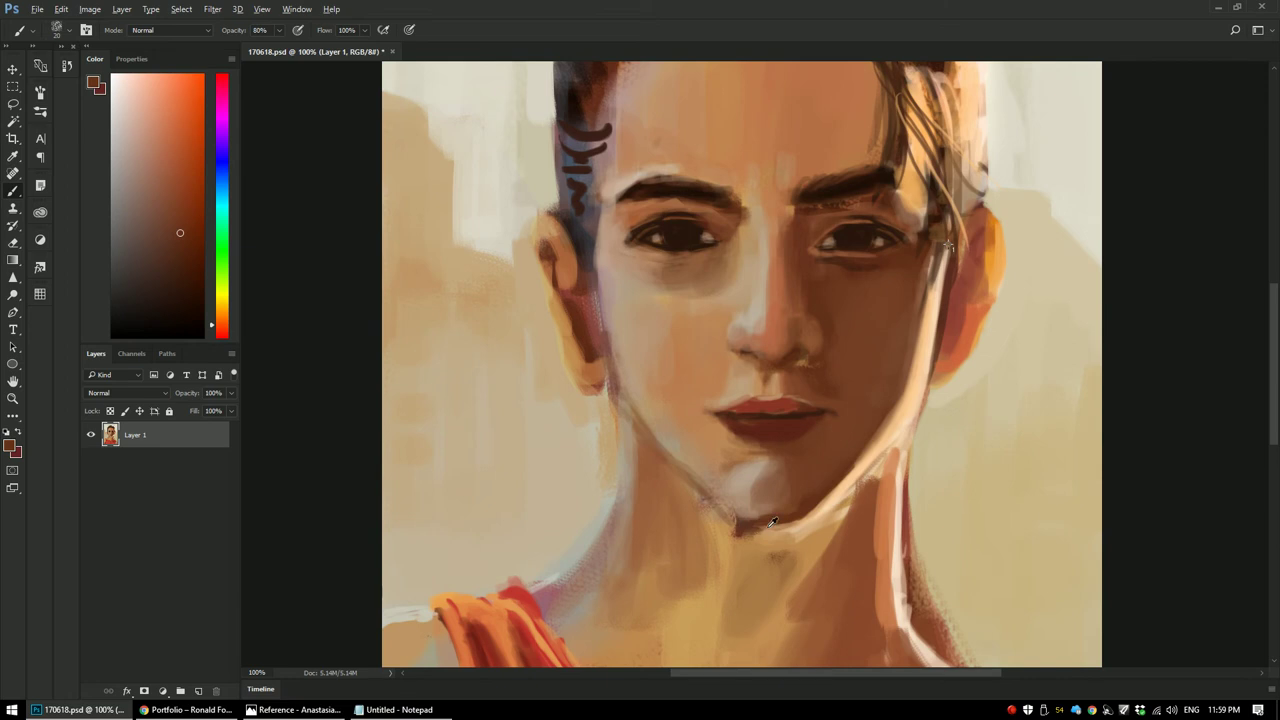
{"action": "left_click", "coordinate": [727, 519], "text": "alt"}
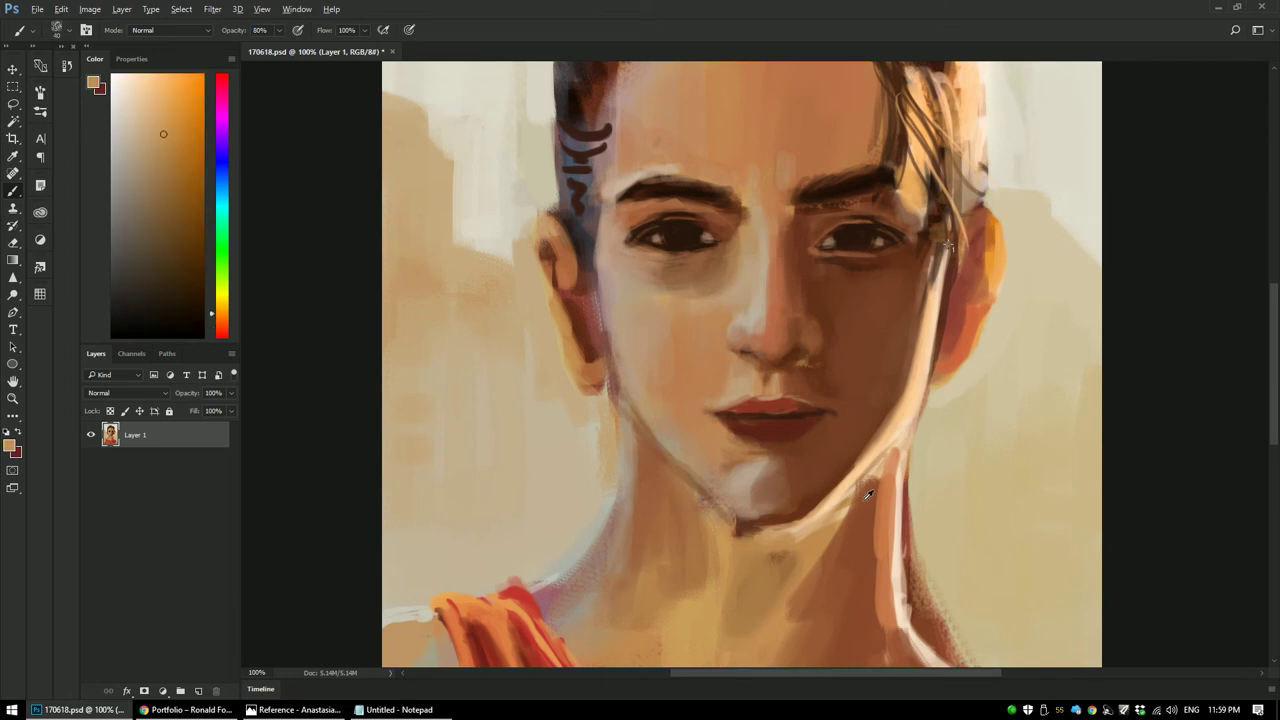
{"action": "left_click", "coordinate": [764, 516], "text": "alt"}
Step: Warm the shaded right side of the neck with the ear's red-orange and sampled neck tones at 36% opacity
{"action": "key", "text": "3"}
{"action": "key", "text": "6"}
{"action": "left_click", "coordinate": [892, 283], "text": "alt"}
{"action": "left_click", "coordinate": [954, 320], "text": "alt"}
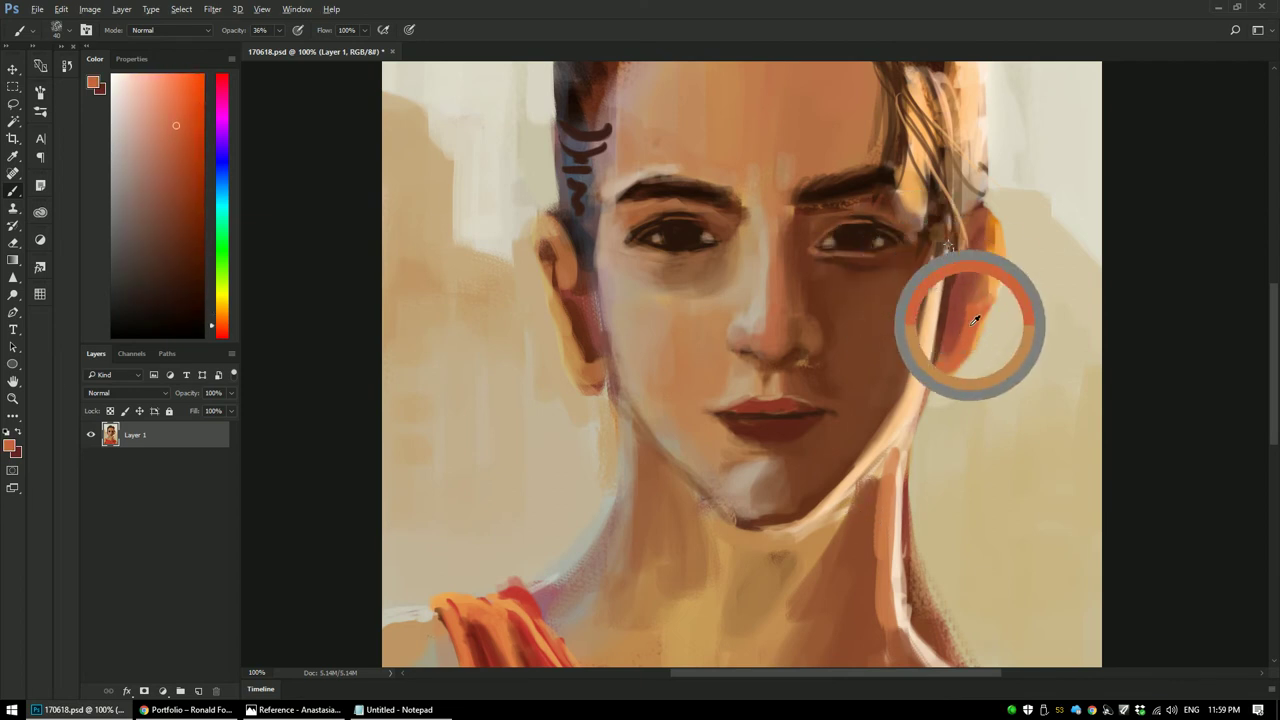
{"action": "left_click", "coordinate": [843, 529], "text": "alt"}
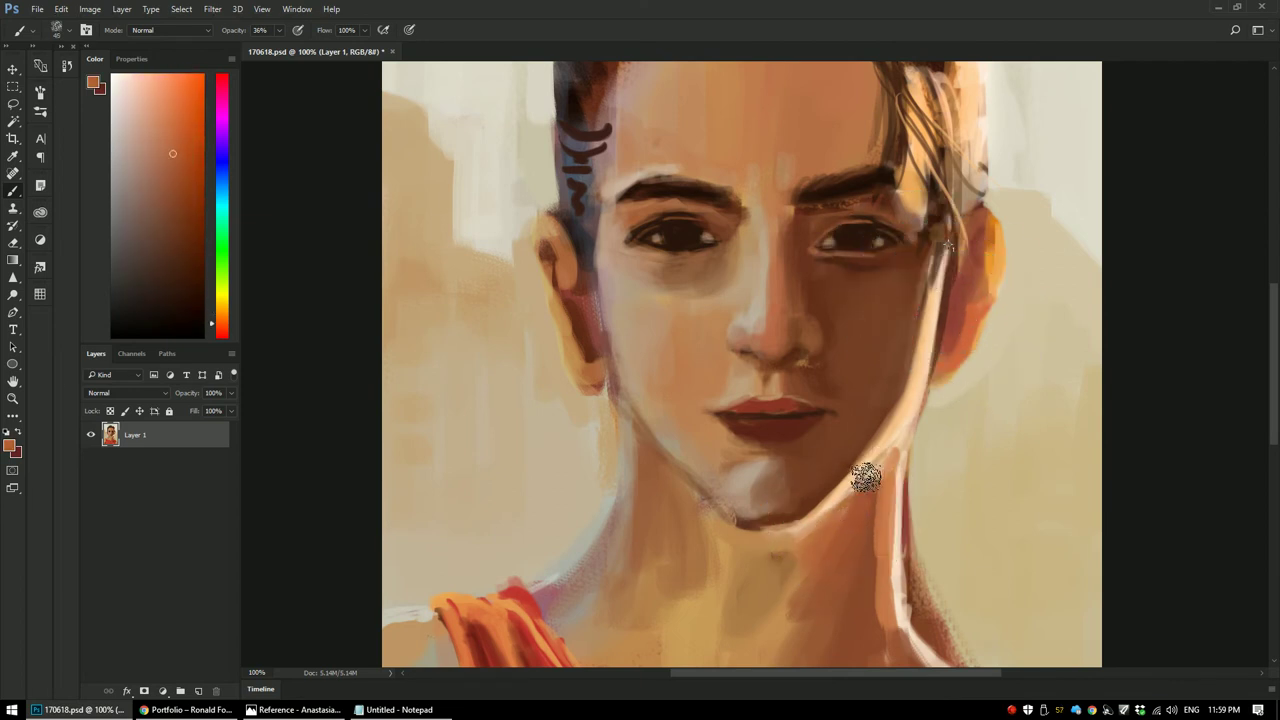
{"action": "left_click_drag", "start_coordinate": [876, 458], "coordinate": [866, 630]}
{"action": "left_click_drag", "start_coordinate": [772, 474], "coordinate": [800, 378]}
Step: Blend the front of the neck below the chin with sampled orange and ochre tones at 36% opacity
{"action": "left_click", "coordinate": [767, 535], "text": "alt"}
{"action": "mouse_move", "coordinate": [806, 525]}
{"action": "left_mouse_down"}
{"action": "mouse_move", "coordinate": [803, 577]}
{"action": "mouse_move", "coordinate": [764, 622]}
{"action": "left_mouse_up"}
{"action": "left_click", "coordinate": [756, 572], "text": "alt"}
{"action": "left_click", "coordinate": [690, 568], "text": "alt"}
{"action": "mouse_move", "coordinate": [679, 605]}
{"action": "left_mouse_down"}
{"action": "mouse_move", "coordinate": [740, 606]}
{"action": "mouse_move", "coordinate": [754, 640]}
{"action": "left_mouse_up"}
Step: Examine the whole portrait and the face with its reworked jaw and neck shading
{"action": "mouse_move", "coordinate": [710, 268]}
{"action": "left_mouse_down"}
{"action": "mouse_move", "coordinate": [652, 483]}
{"action": "mouse_move", "coordinate": [667, 426]}
{"action": "left_mouse_up"}
{"action": "scroll", "coordinate": [614, 223], "scroll_direction": "down", "scroll_amount": 5}
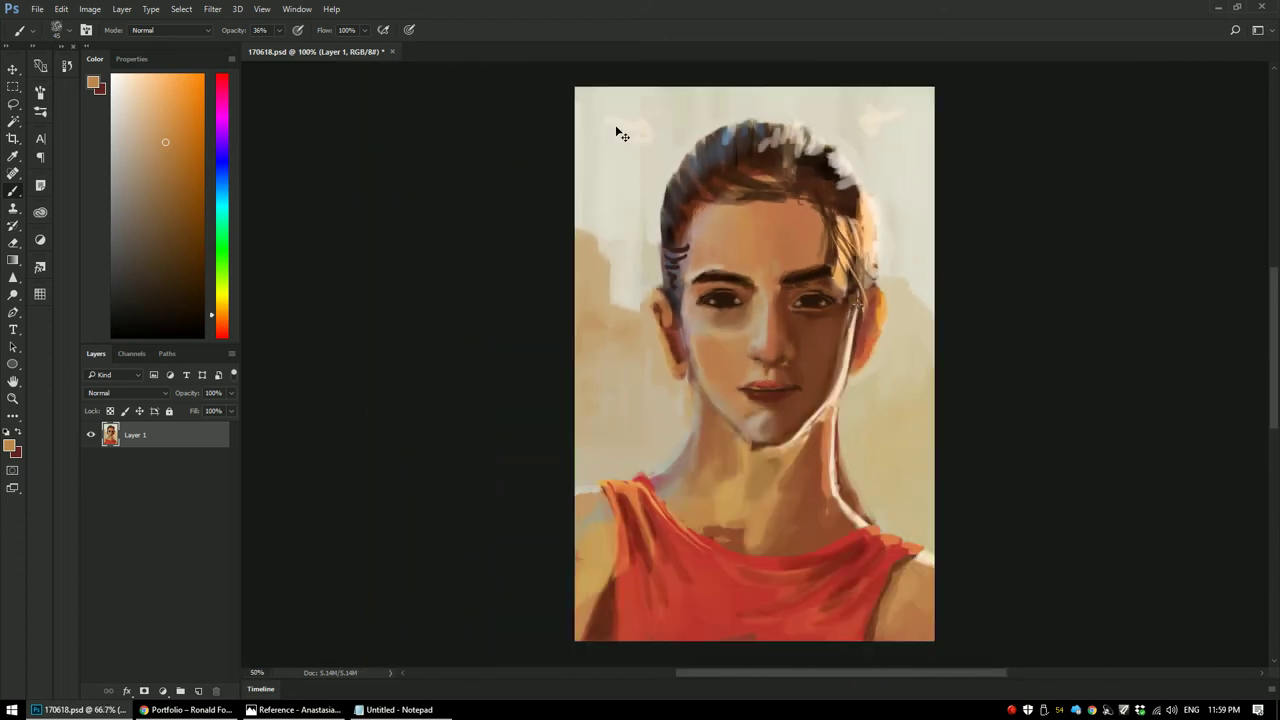
{"action": "scroll", "coordinate": [620, 150], "scroll_direction": "up", "scroll_amount": 2}
{"action": "scroll", "coordinate": [650, 190], "scroll_direction": "up", "scroll_amount": 5}
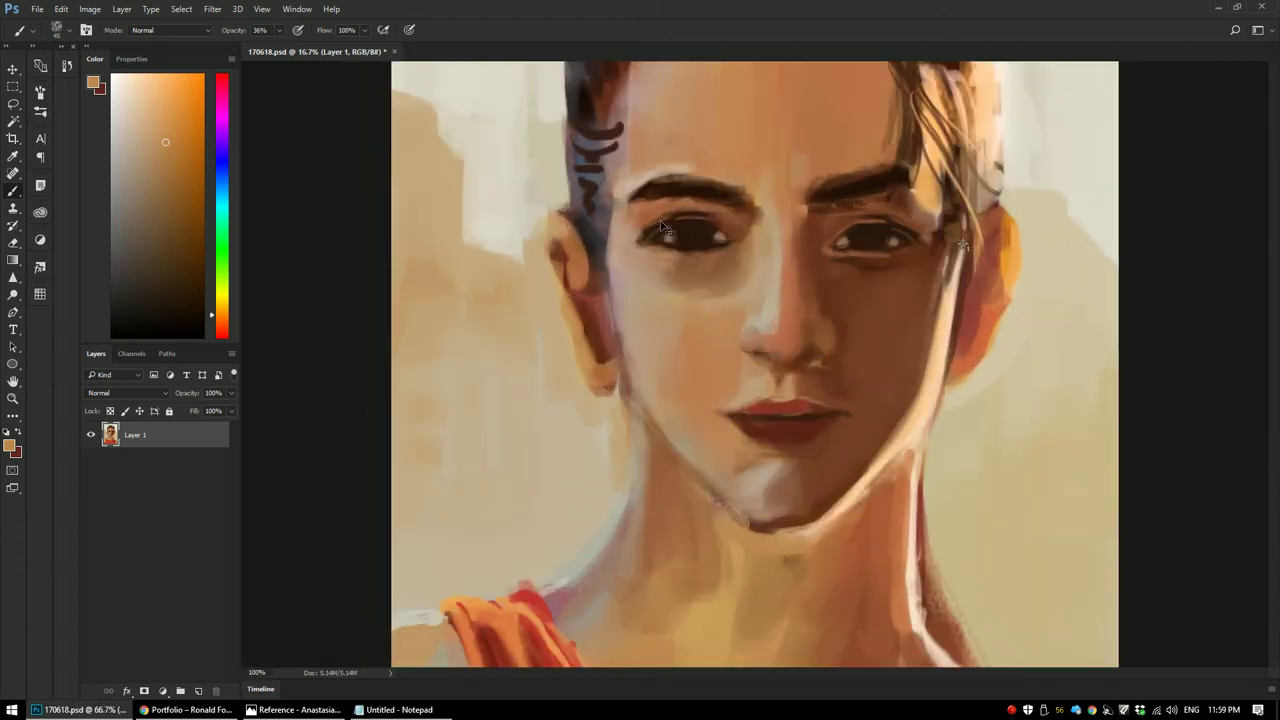
{"action": "scroll", "coordinate": [571, 251], "scroll_direction": "down", "scroll_amount": 1}
{"action": "scroll", "coordinate": [600, 220], "scroll_direction": "down", "scroll_amount": 2}
{"action": "left_click_drag", "start_coordinate": [636, 224], "coordinate": [594, 234]}
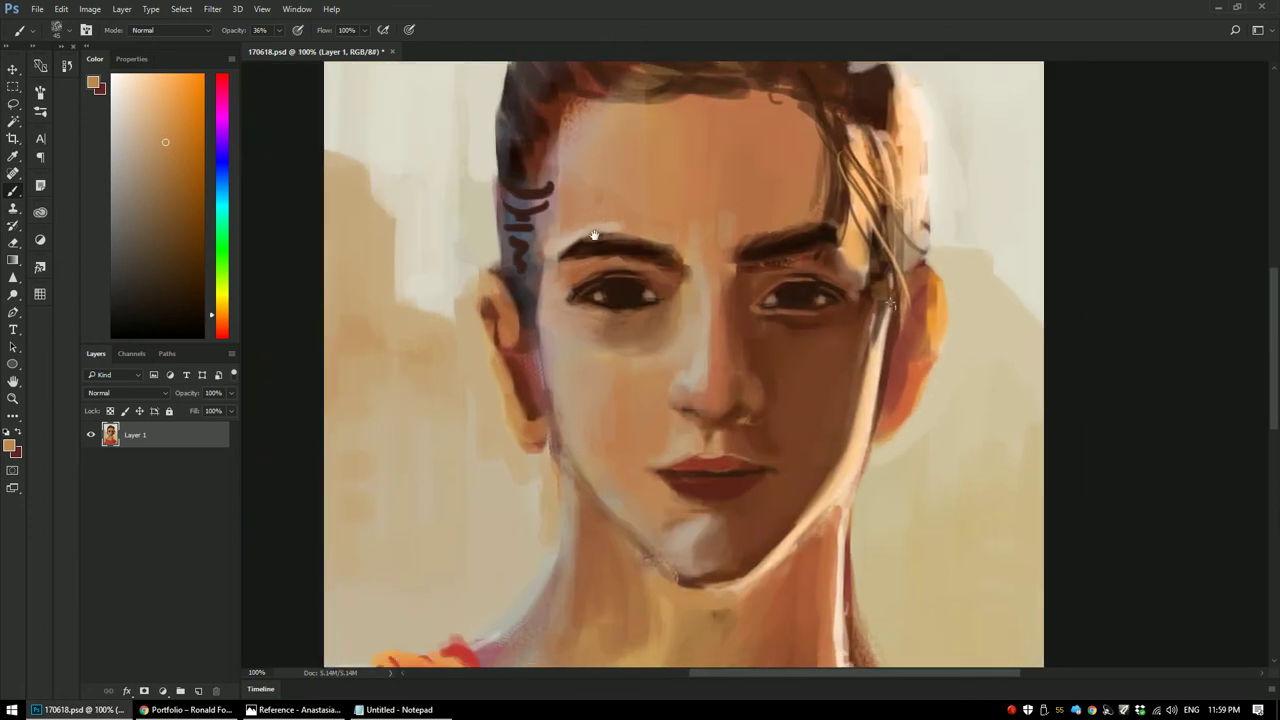
Step: Sharpen the left half of the upper lip's outline with a small brush in sampled red at 80% opacity
{"action": "scroll", "coordinate": [635, 367], "scroll_direction": "up", "scroll_amount": 1}
{"action": "mouse_move", "coordinate": [757, 374]}
{"action": "left_mouse_down"}
{"action": "mouse_move", "coordinate": [665, 294]}
{"action": "mouse_move", "coordinate": [697, 306]}
{"action": "left_mouse_up"}
{"action": "left_click", "coordinate": [697, 436], "text": "alt"}
{"action": "key", "text": "bracketleft"}
{"action": "left_click_drag", "start_coordinate": [671, 466], "coordinate": [676, 489]}
{"action": "key", "text": "8"}
{"action": "key", "text": "bracketleft"}
{"action": "key", "text": "bracketleft"}
{"action": "key", "text": "bracketleft"}
{"action": "key", "text": "bracketleft"}
{"action": "key", "text": "bracketleft"}
{"action": "left_click", "coordinate": [657, 454], "text": "alt"}
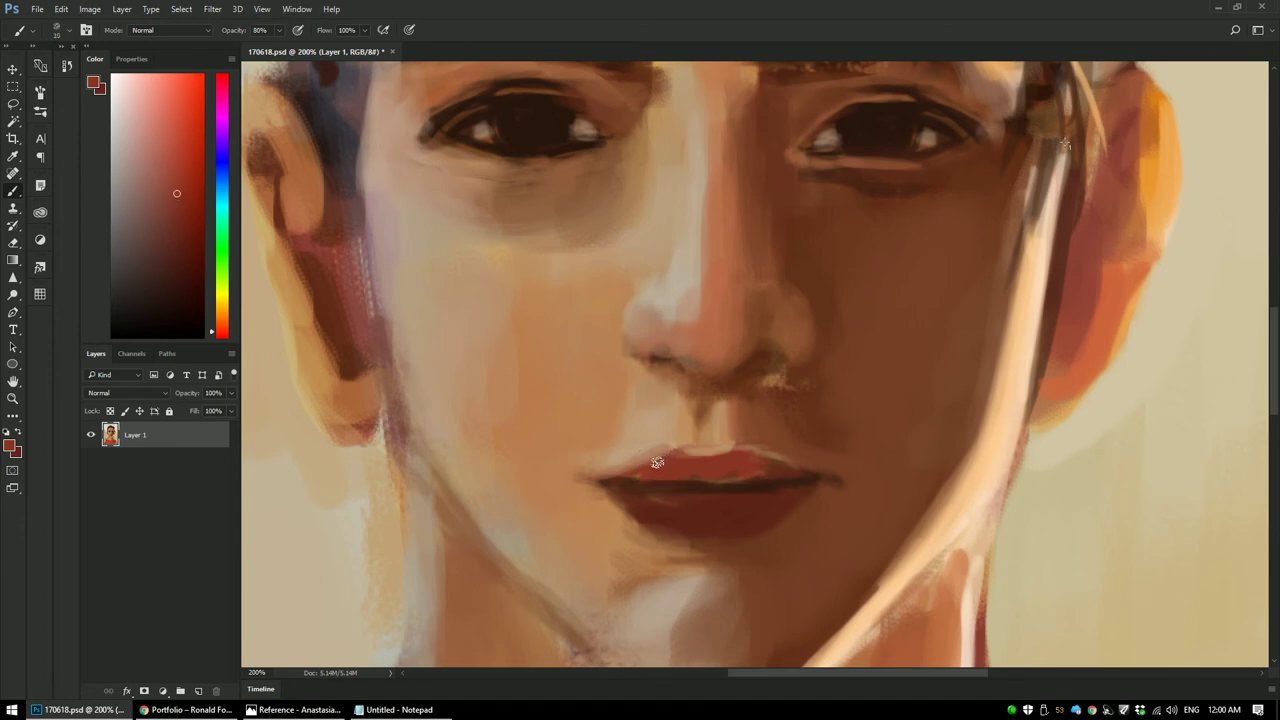
{"action": "mouse_move", "coordinate": [668, 453]}
{"action": "left_mouse_down"}
{"action": "mouse_move", "coordinate": [645, 462]}
{"action": "mouse_move", "coordinate": [658, 456]}
{"action": "left_mouse_up"}
Step: Clean the upper lip's edge with sampled skin tones, and shade the lip in sampled dark brown and red at 30% opacity
{"action": "left_click", "coordinate": [628, 461], "text": "alt"}
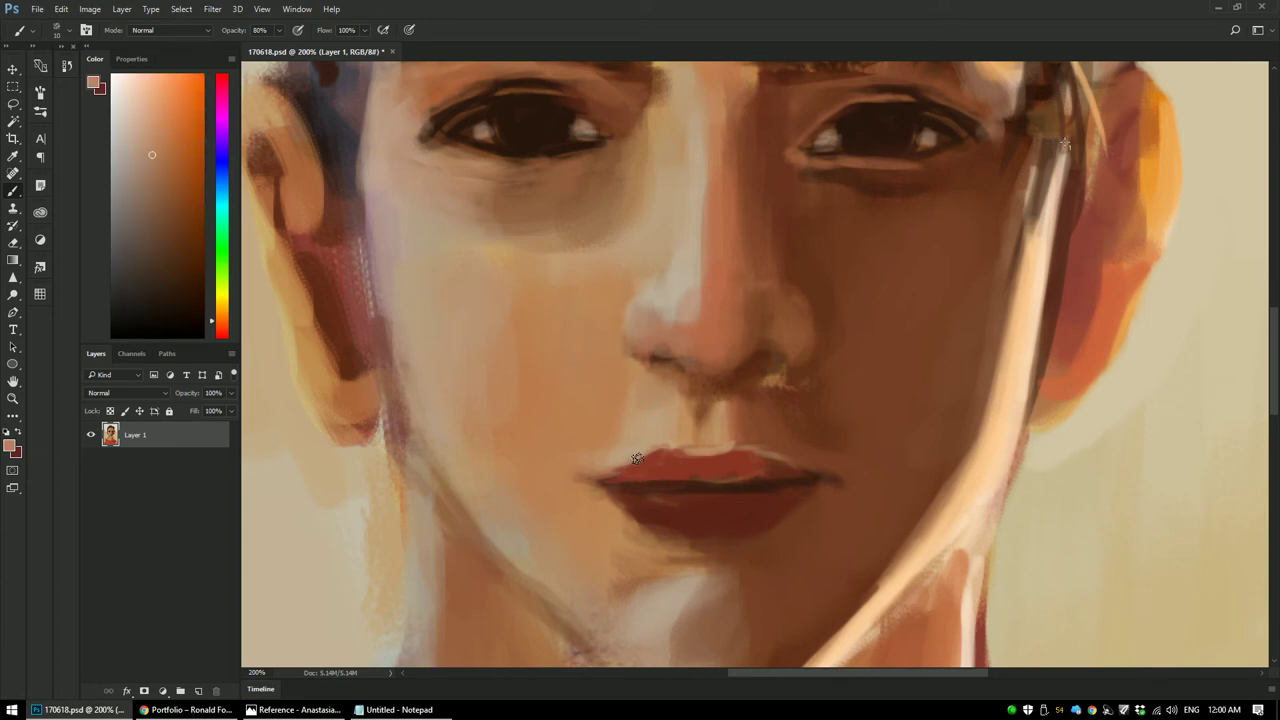
{"action": "left_click", "coordinate": [761, 443], "text": "alt"}
{"action": "left_click", "coordinate": [788, 449], "text": "alt"}
{"action": "left_click", "coordinate": [760, 468], "text": "alt"}
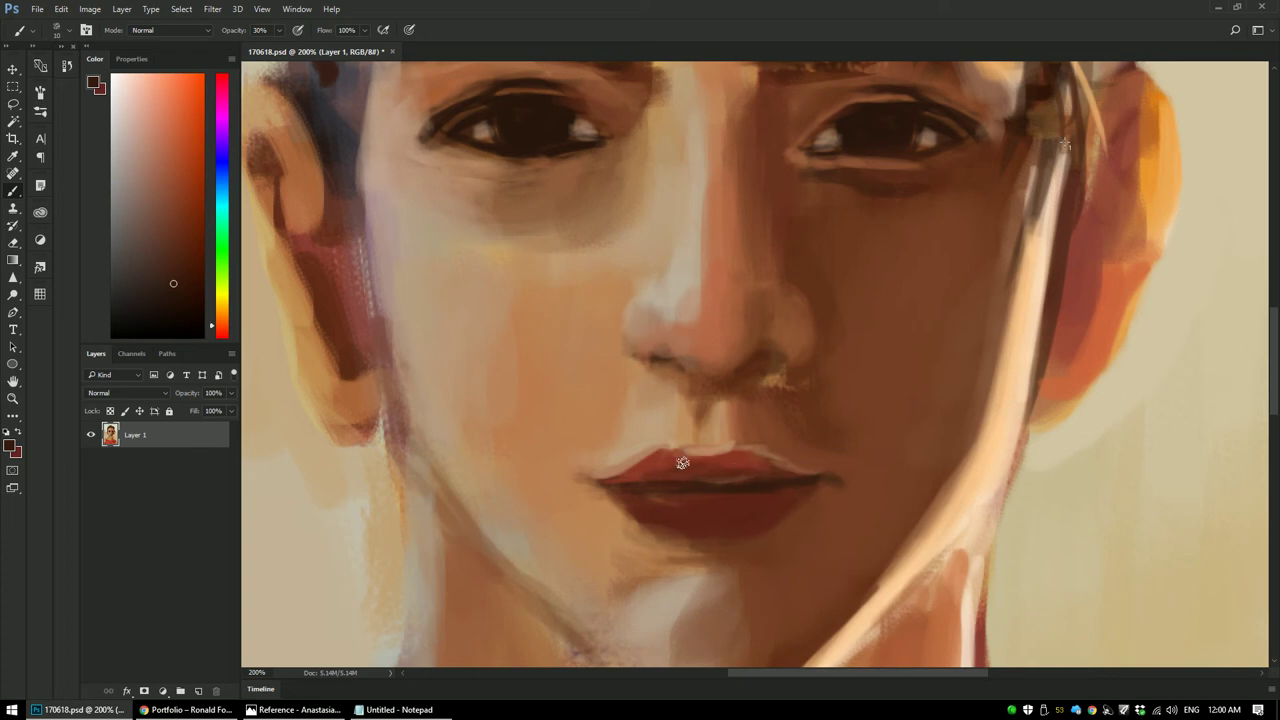
{"action": "left_click", "coordinate": [687, 469], "text": "alt"}
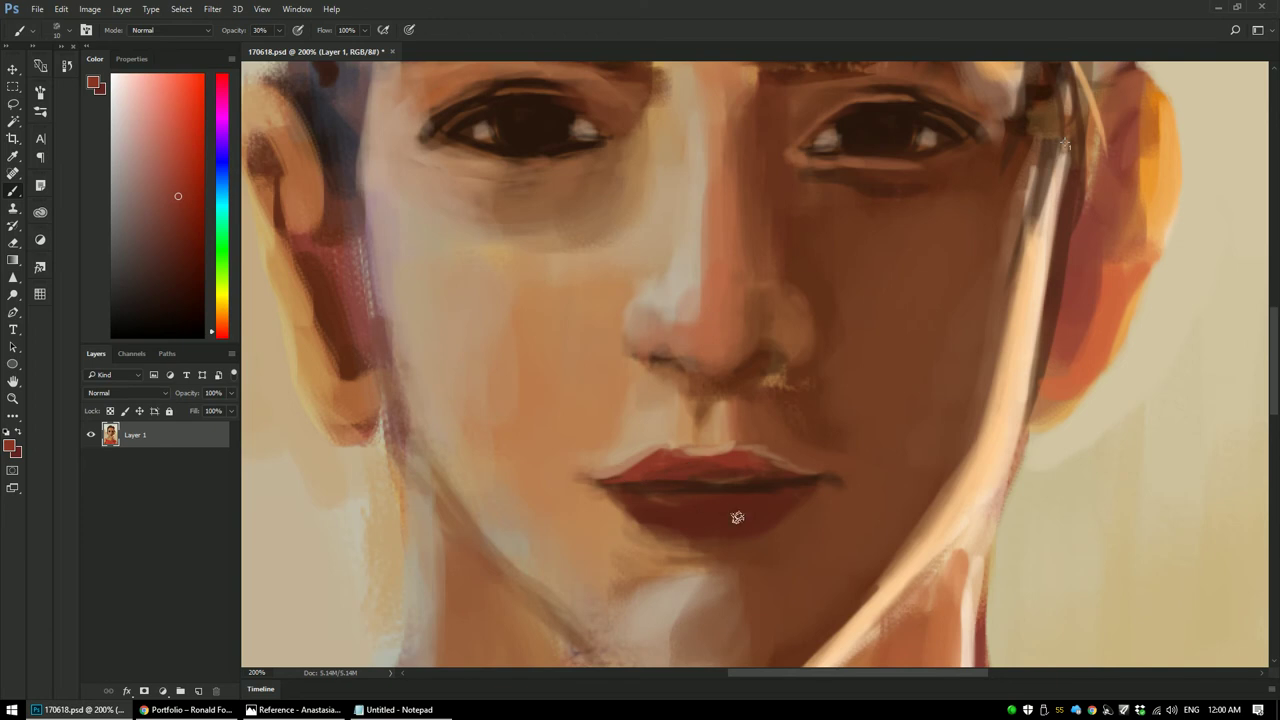
Step: Paint soft highlights on the lower lip in the chin's sampled greyish beige at 30% opacity, blending them with sampled lip reds
{"action": "left_click", "coordinate": [628, 600], "text": "alt"}
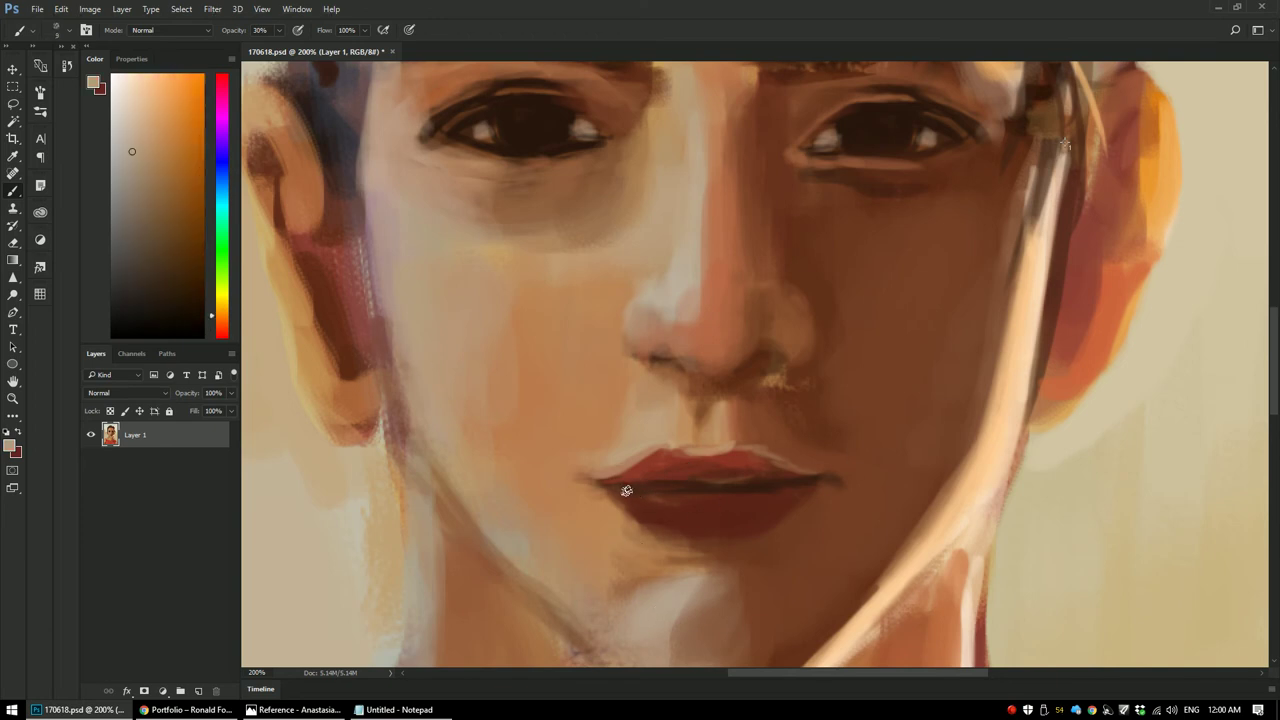
{"action": "left_click_drag", "start_coordinate": [652, 505], "coordinate": [661, 517]}
{"action": "key", "text": "bracketright"}
{"action": "key", "text": "bracketright"}
{"action": "key", "text": "bracketright"}
{"action": "mouse_move", "coordinate": [742, 517]}
{"action": "left_mouse_down"}
{"action": "mouse_move", "coordinate": [680, 514]}
{"action": "mouse_move", "coordinate": [727, 507]}
{"action": "left_mouse_up"}
{"action": "left_click", "coordinate": [761, 511], "text": "alt"}
{"action": "key", "text": "bracketleft"}
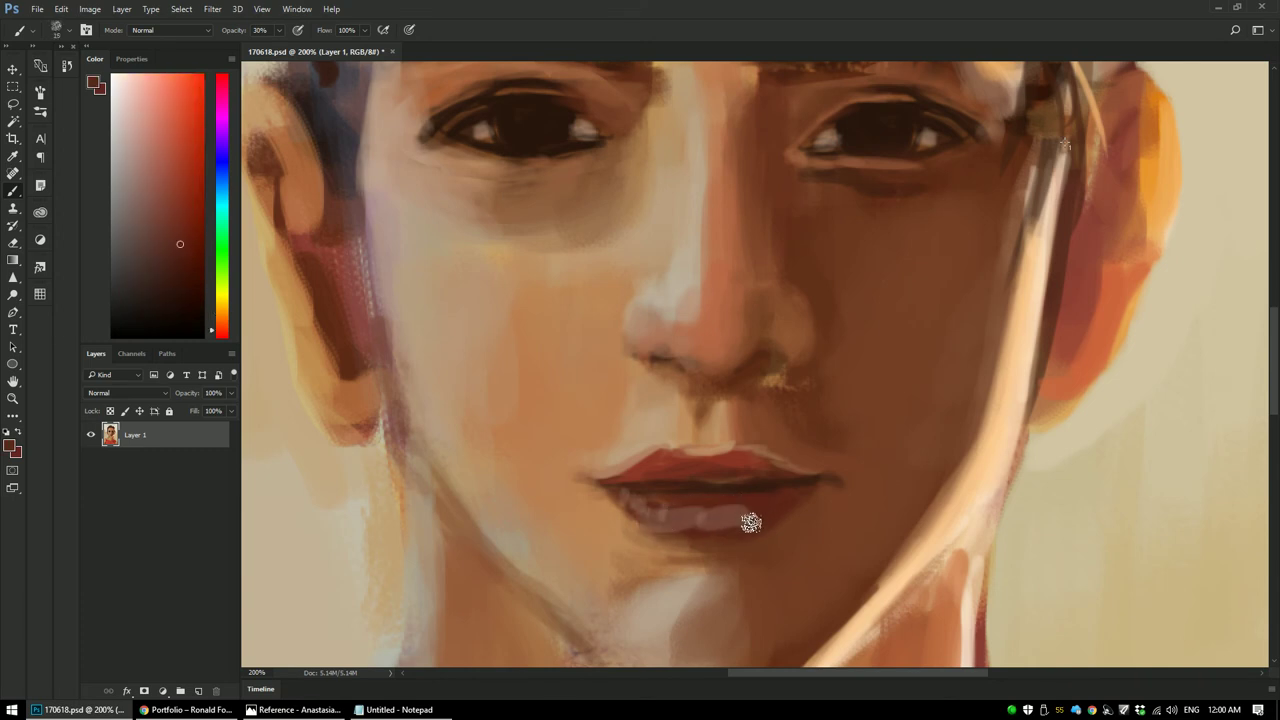
{"action": "left_click", "coordinate": [768, 510], "text": "alt"}
{"action": "left_click", "coordinate": [729, 505], "text": "alt"}
{"action": "mouse_move", "coordinate": [690, 512]}
{"action": "left_mouse_down"}
{"action": "mouse_move", "coordinate": [705, 508]}
{"action": "mouse_move", "coordinate": [646, 499]}
{"action": "left_mouse_up"}
Step: Refine the mouth line and the shaded right part of the lower lip with sampled and picked dark reds at 30% opacity
{"action": "left_click", "coordinate": [756, 482], "text": "alt"}
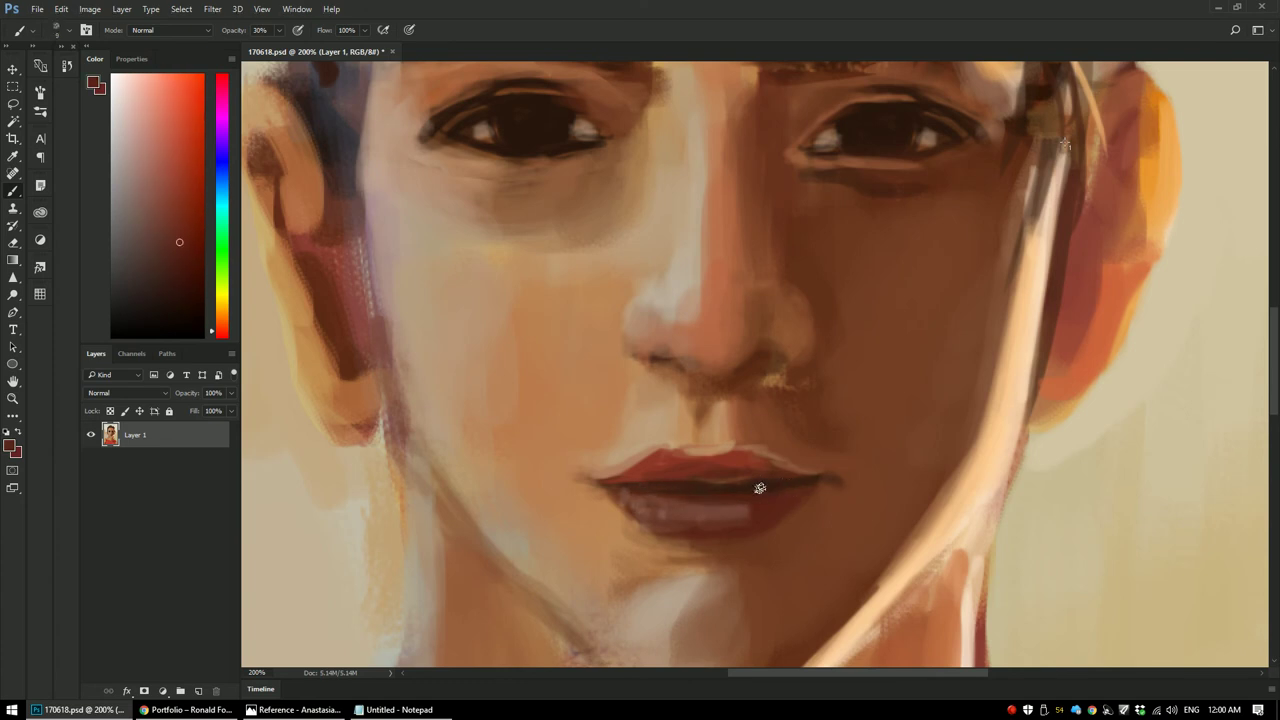
{"action": "left_click", "coordinate": [780, 489], "text": "alt"}
{"action": "right_click", "coordinate": [785, 484], "text": "alt+shift"}
{"action": "right_click", "coordinate": [777, 505], "text": "alt+shift"}
Step: Paint sampled orange-brown skin tones along the lower lip's bottom edge at 30% opacity
{"action": "left_click", "coordinate": [676, 548], "text": "alt"}
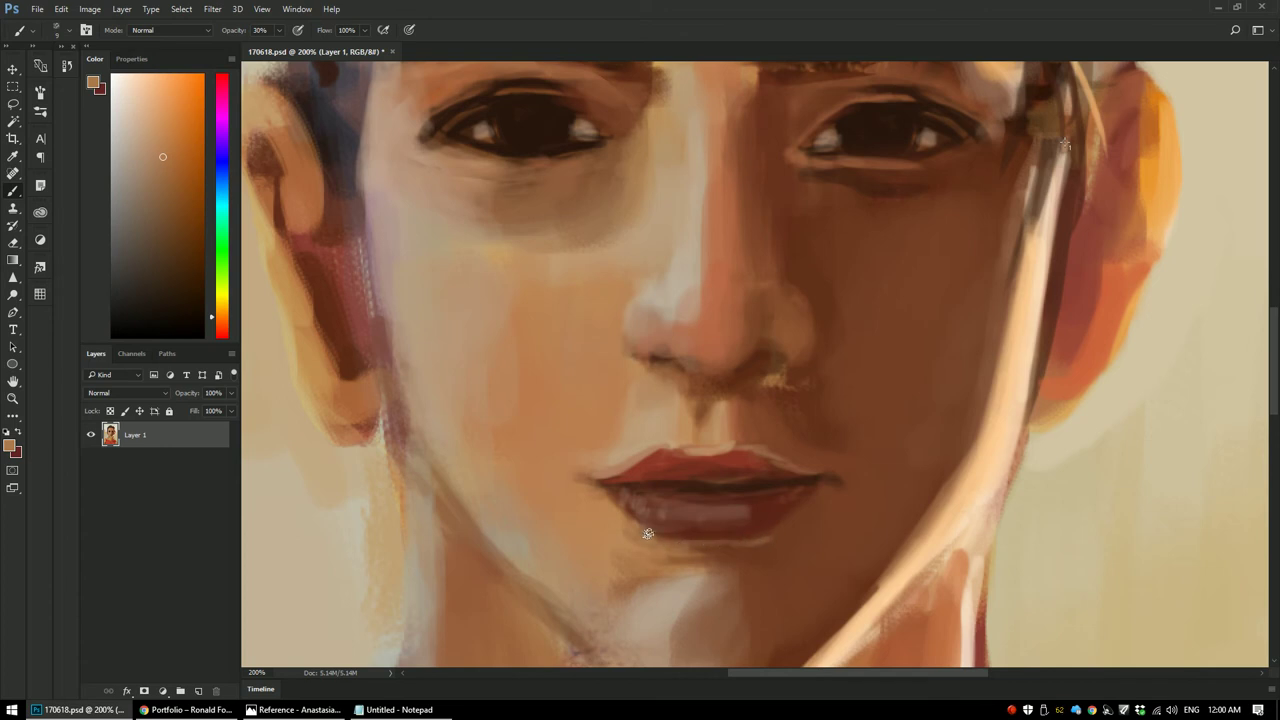
{"action": "key", "text": "bracketright"}
{"action": "left_click", "coordinate": [939, 630], "text": "alt"}
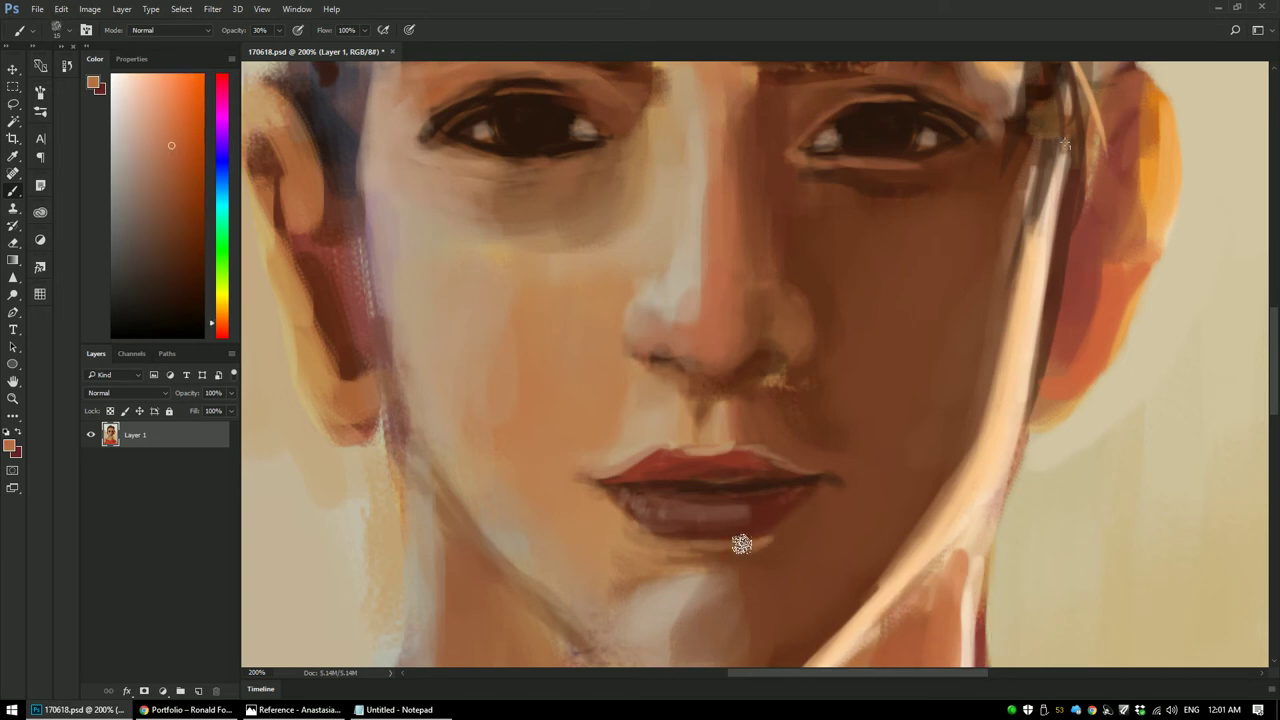
Step: Soften the shadow under the lower lip with sampled browns at 20% opacity, blending it into the shaded cheek
{"action": "left_click", "coordinate": [756, 540], "text": "alt"}
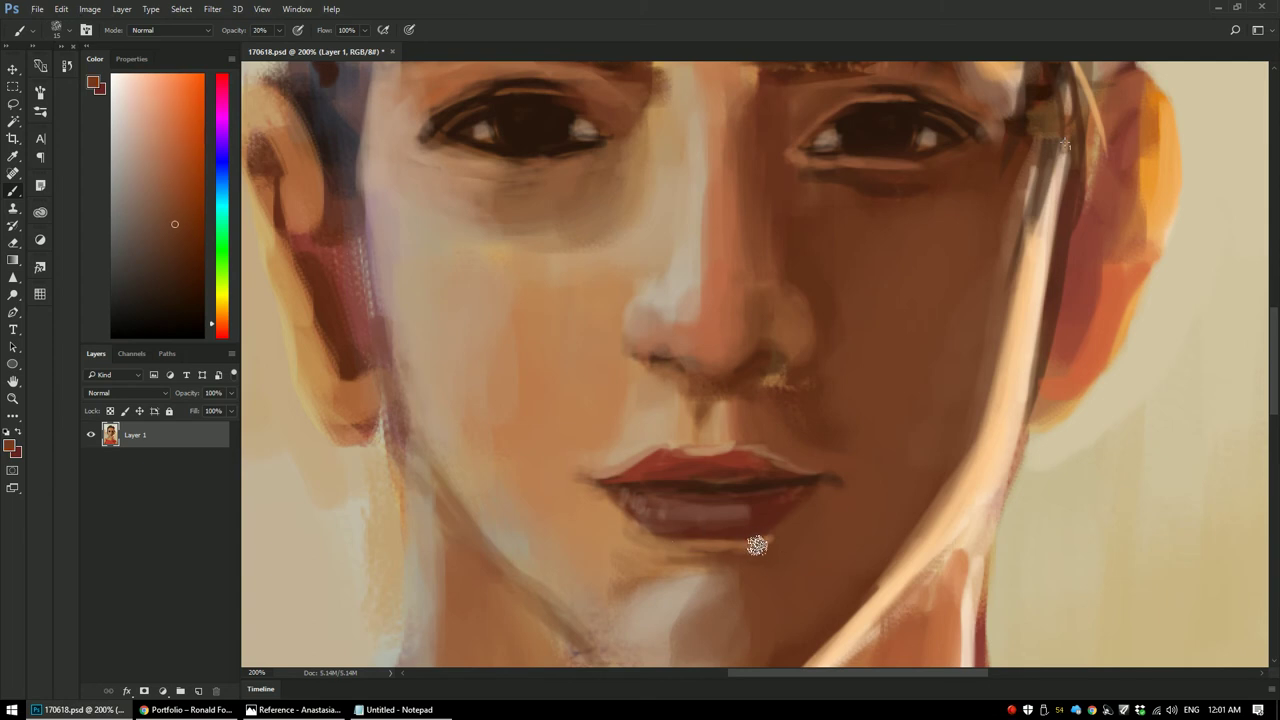
{"action": "left_click", "coordinate": [772, 541], "text": "alt"}
{"action": "left_click", "coordinate": [740, 543], "text": "alt"}
{"action": "key", "text": "bracketleft"}
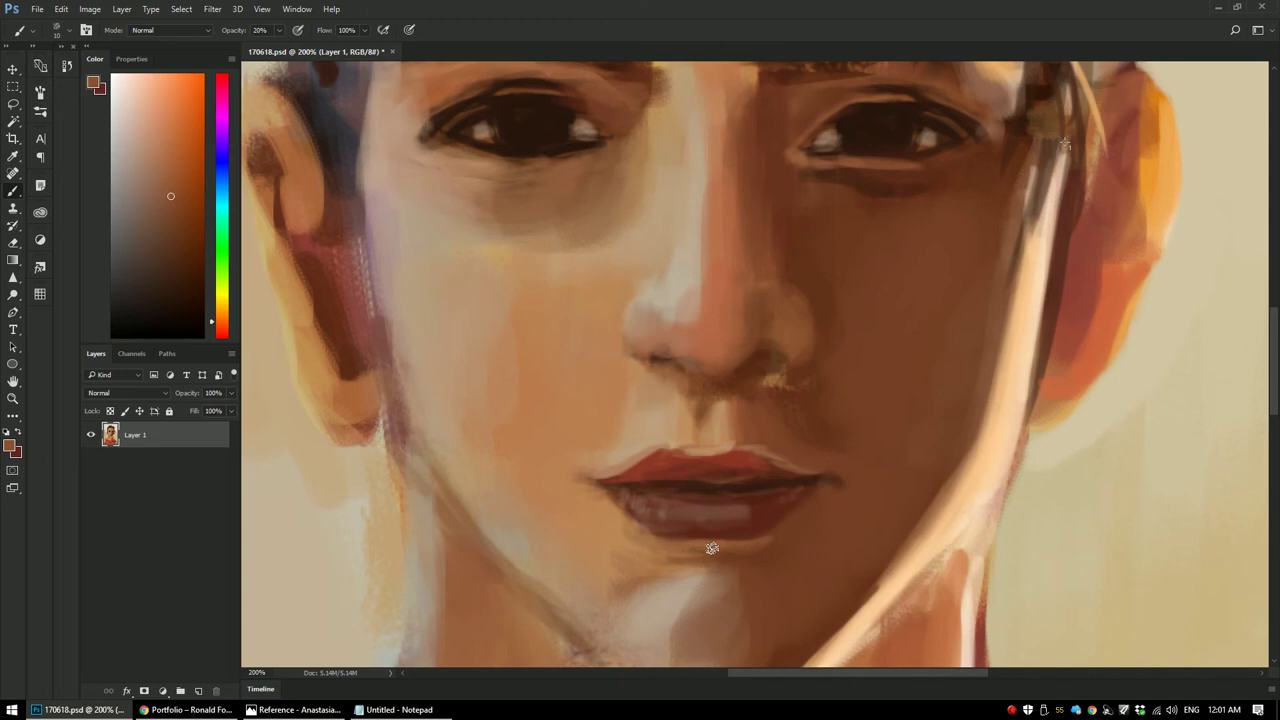
{"action": "left_click", "coordinate": [792, 526], "text": "alt"}
{"action": "key", "text": "bracketright"}
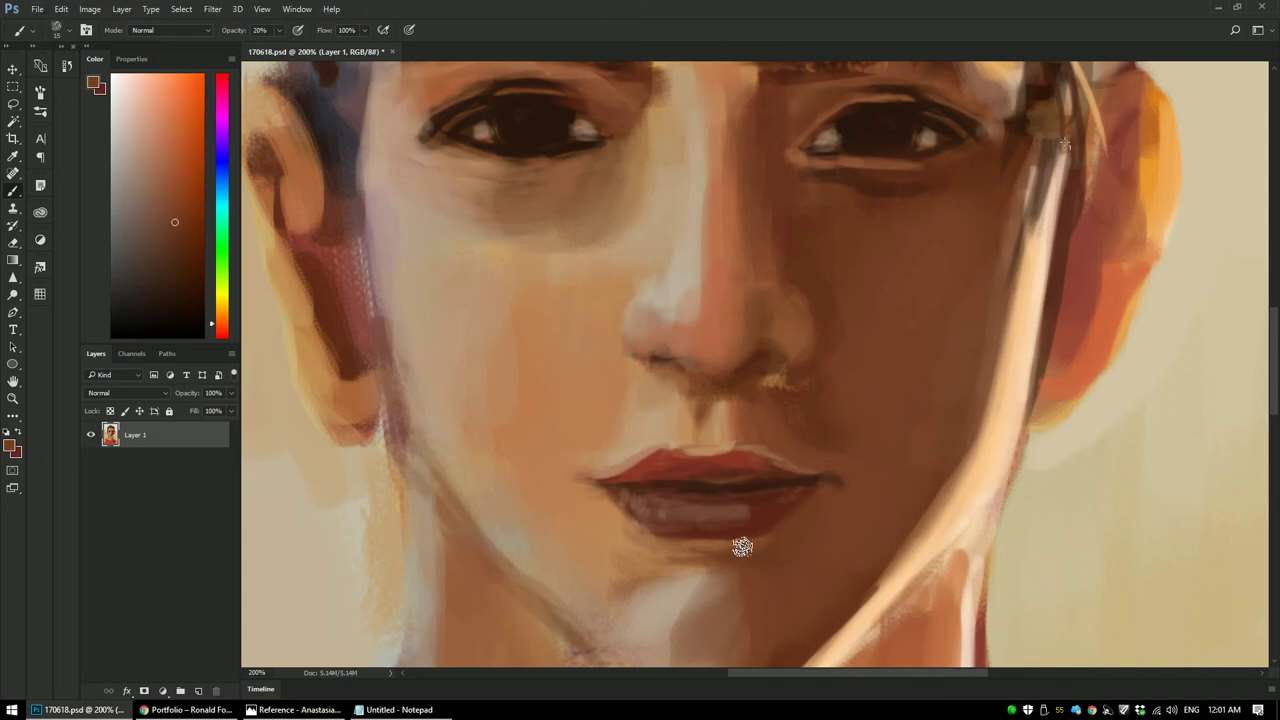
{"action": "left_click", "coordinate": [781, 585], "text": "alt"}
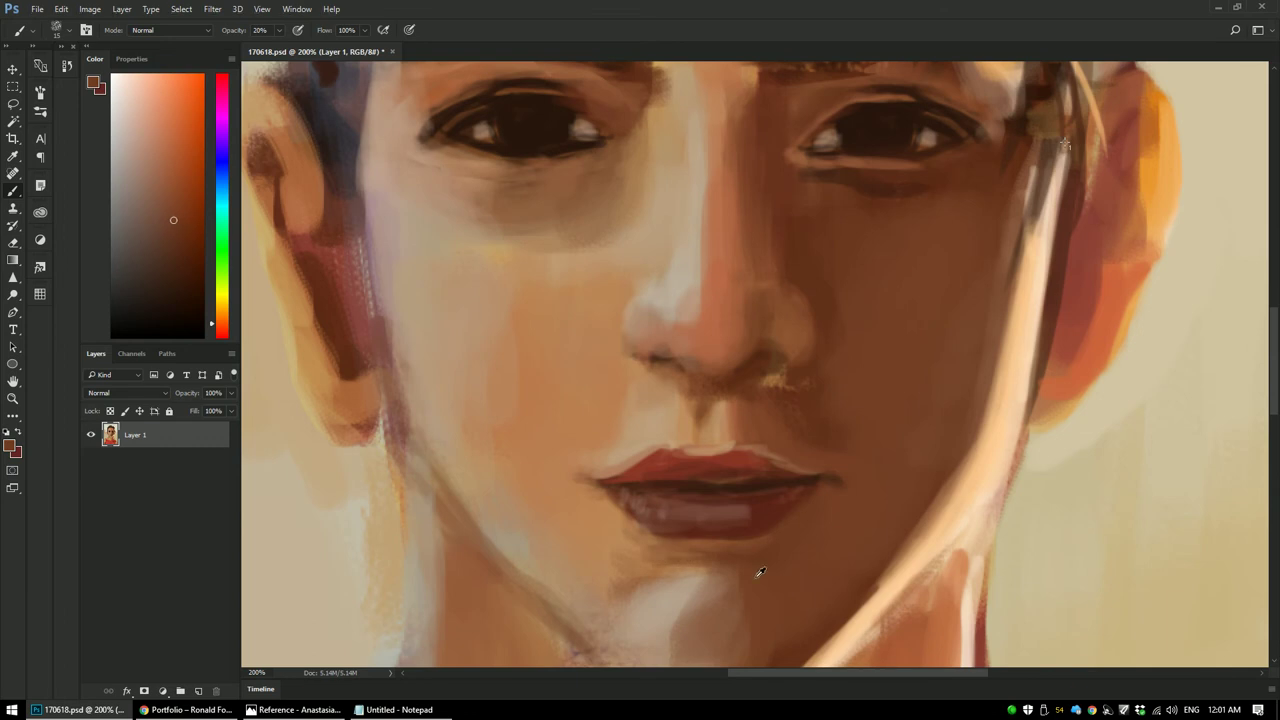
Step: Smooth the chin highlight with greyish beige tones sampled from it at 20% opacity, using a larger brush
{"action": "left_click_drag", "start_coordinate": [741, 501], "coordinate": [729, 375]}
{"action": "left_click_drag", "start_coordinate": [632, 464], "coordinate": [634, 472]}
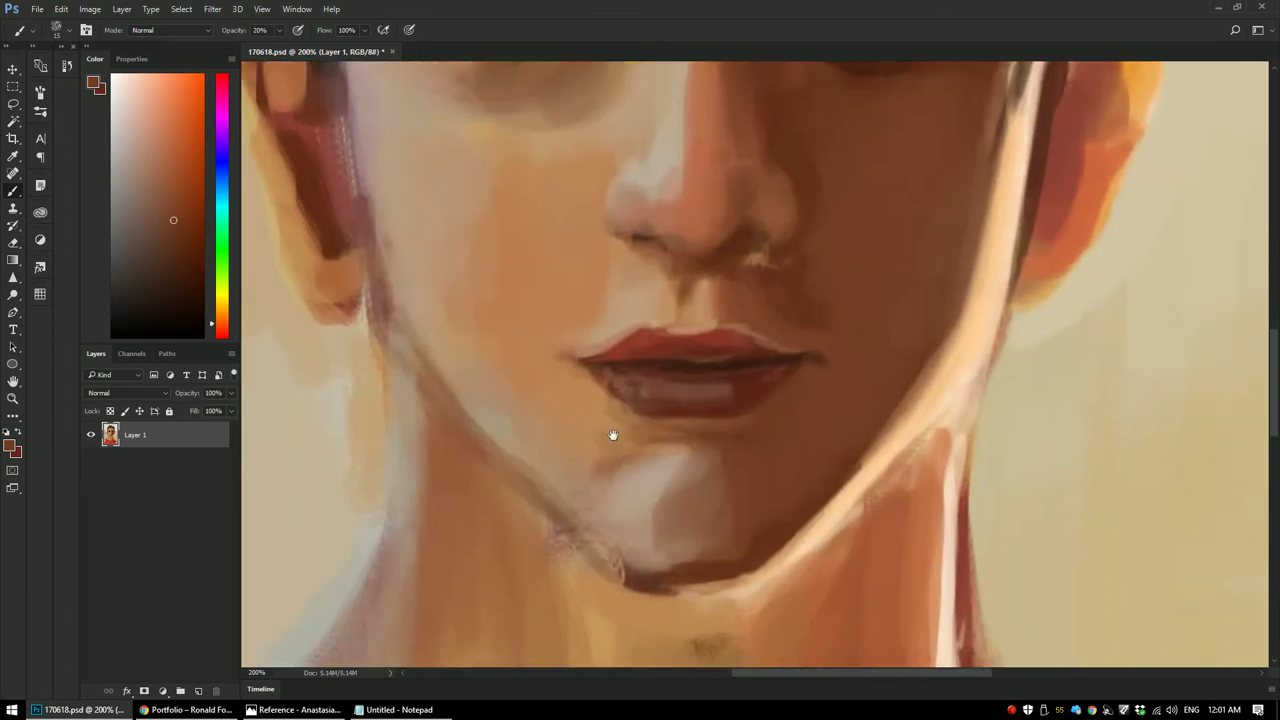
{"action": "left_click", "coordinate": [655, 505], "text": "alt"}
{"action": "left_click", "coordinate": [655, 486], "text": "alt"}
{"action": "key", "text": "bracketright"}
{"action": "key", "text": "bracketright"}
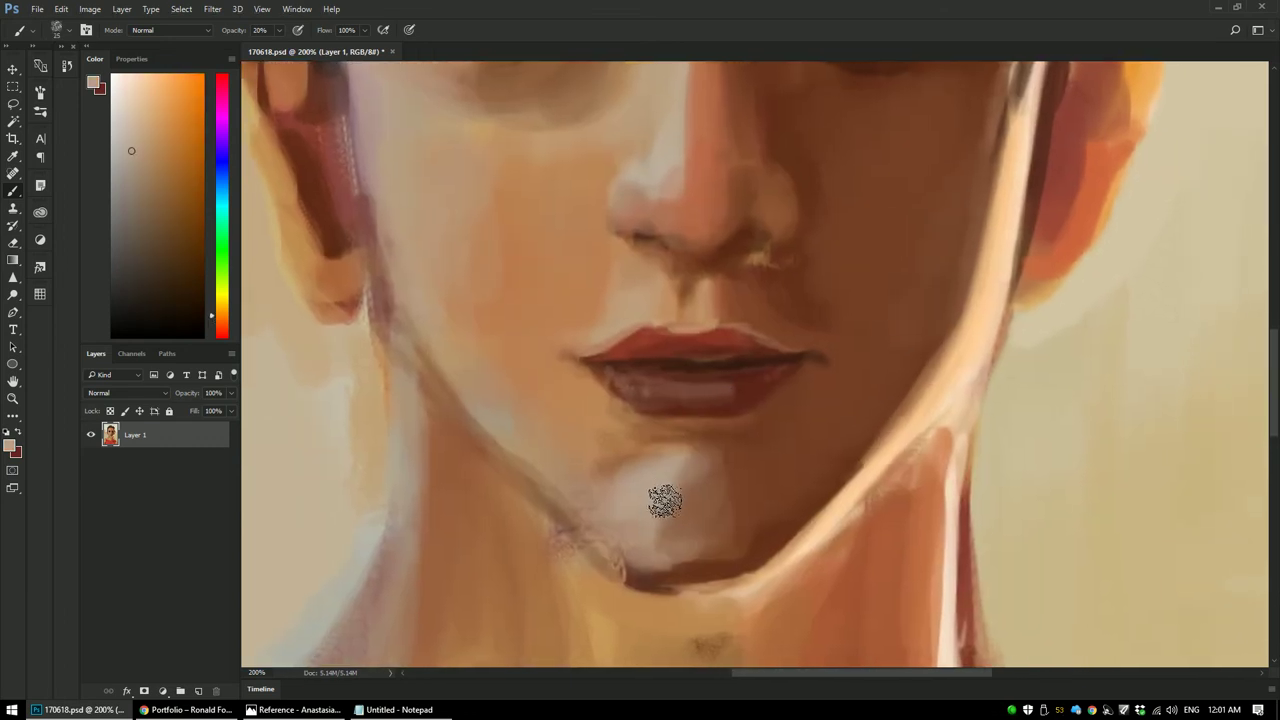
{"action": "left_click", "coordinate": [645, 490], "text": "alt"}
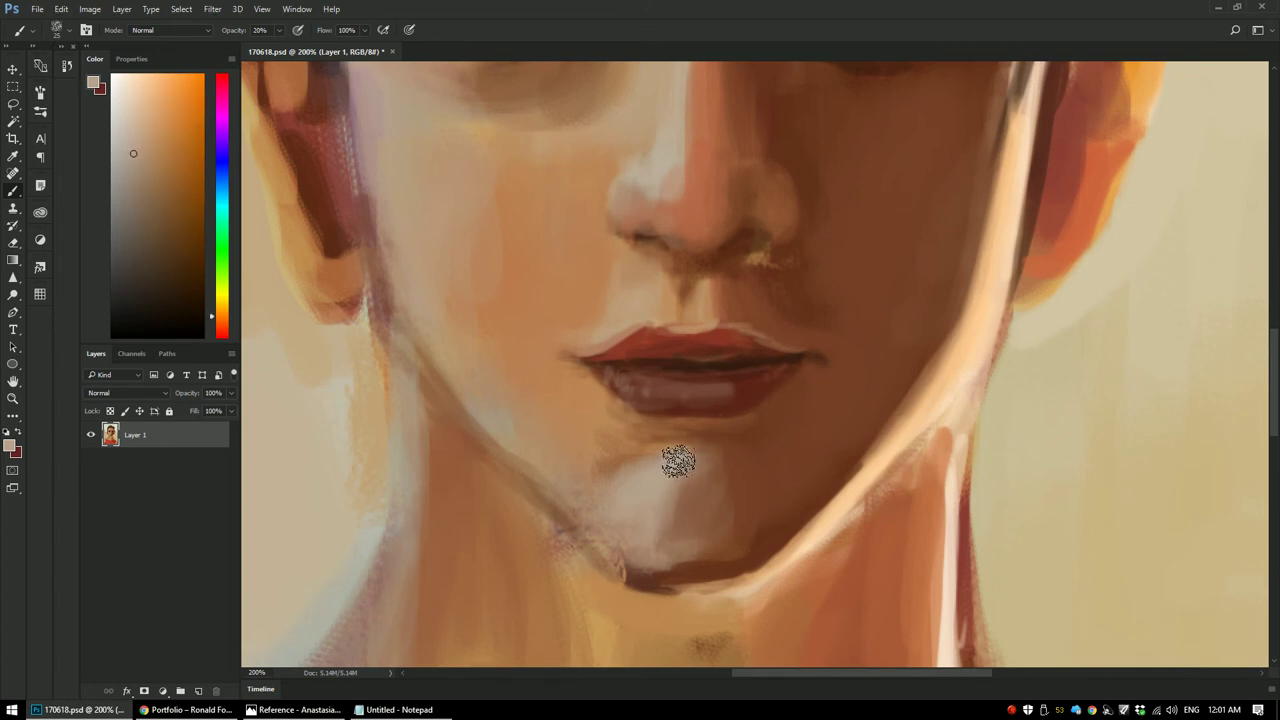
Step: Paint orange-tan tones sampled from the cheek over the lit side of the chin at 20% opacity, narrowing the highlight
{"action": "left_click", "coordinate": [610, 420], "text": "alt"}
{"action": "left_click", "coordinate": [566, 258], "text": "alt"}
{"action": "left_click", "coordinate": [478, 259], "text": "alt"}
{"action": "left_click", "coordinate": [510, 353], "text": "alt"}
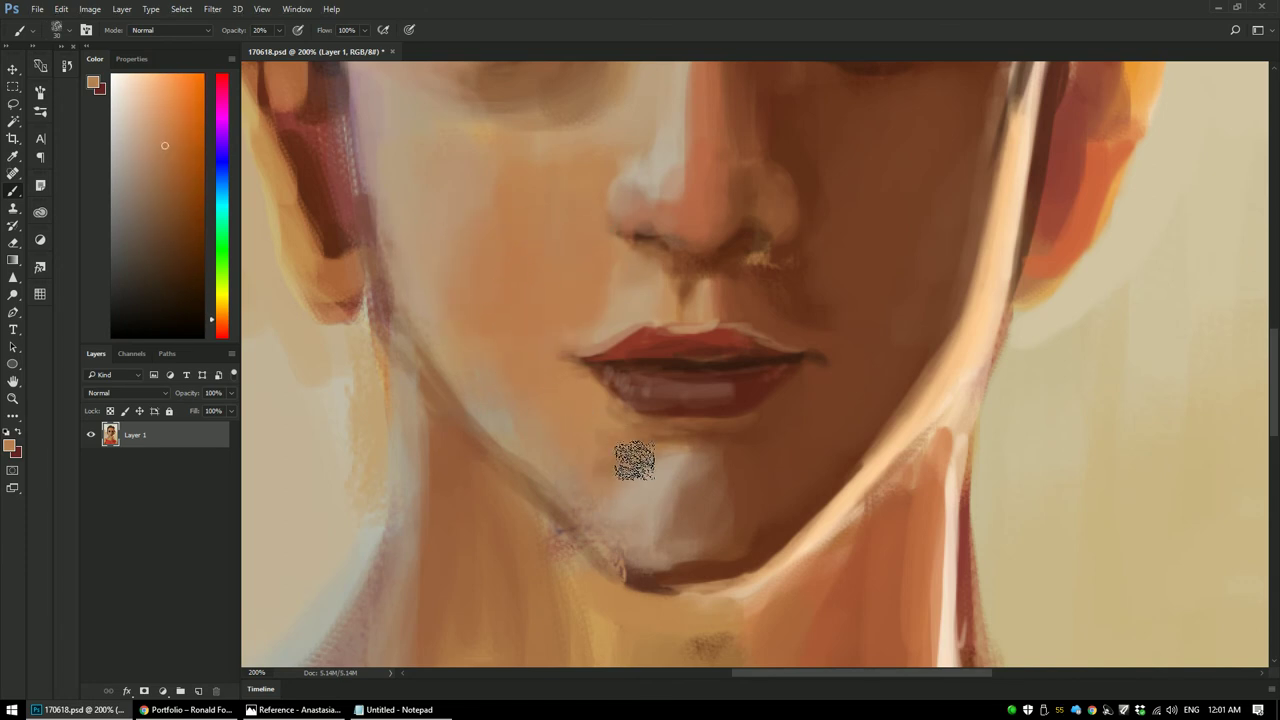
Step: Darken the underside of the chin with sampled reddish browns at 20% and 30% opacity
{"action": "left_click", "coordinate": [668, 560], "text": "alt"}
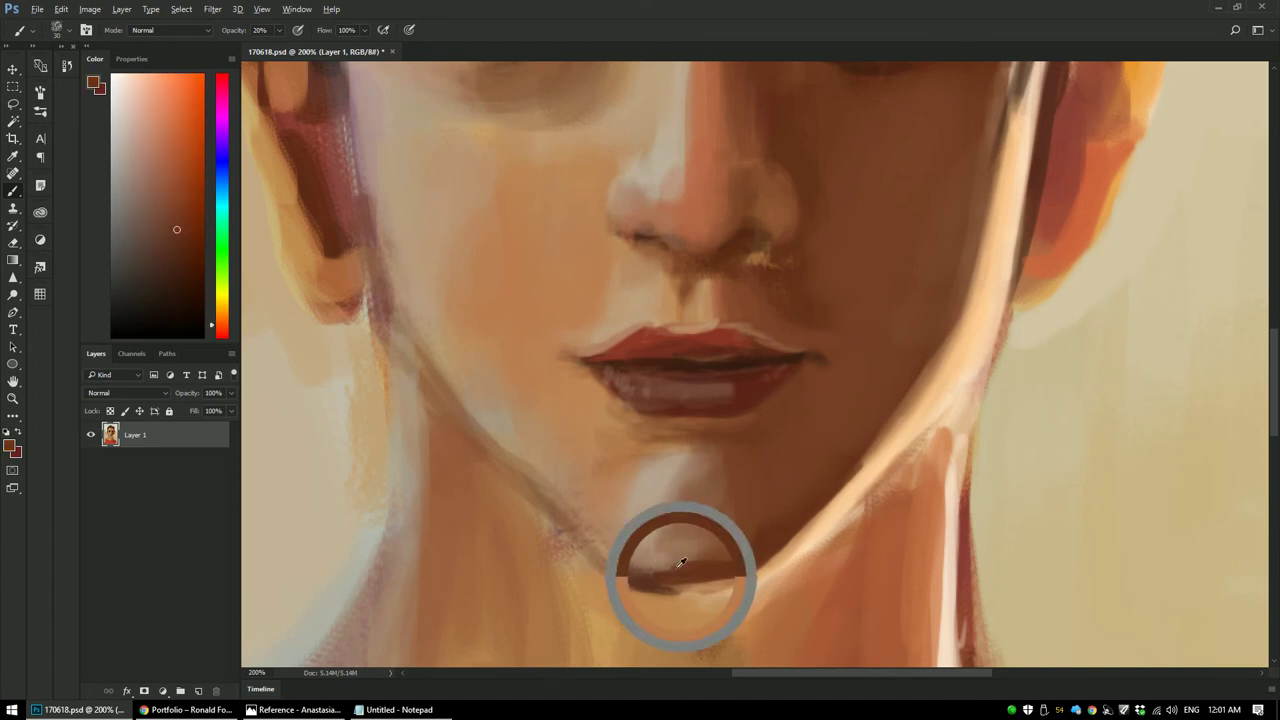
{"action": "left_click", "coordinate": [678, 566], "text": "alt"}
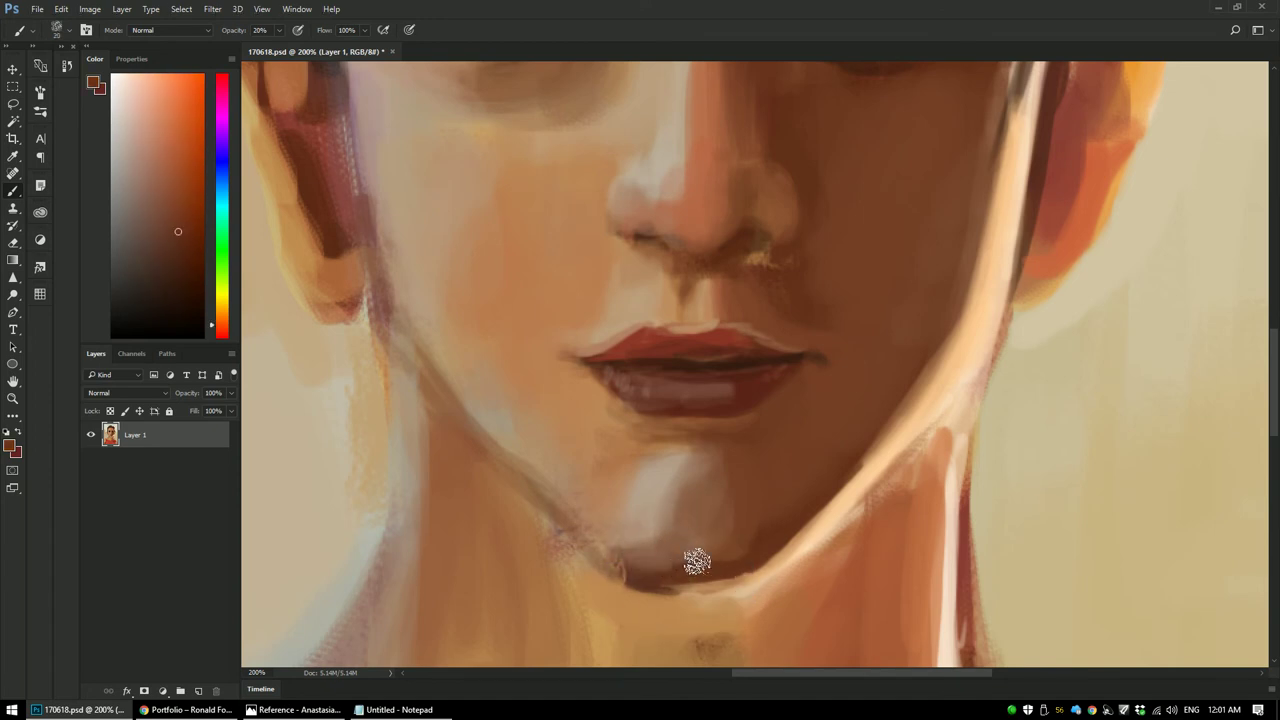
{"action": "left_click", "coordinate": [688, 560], "text": "alt"}
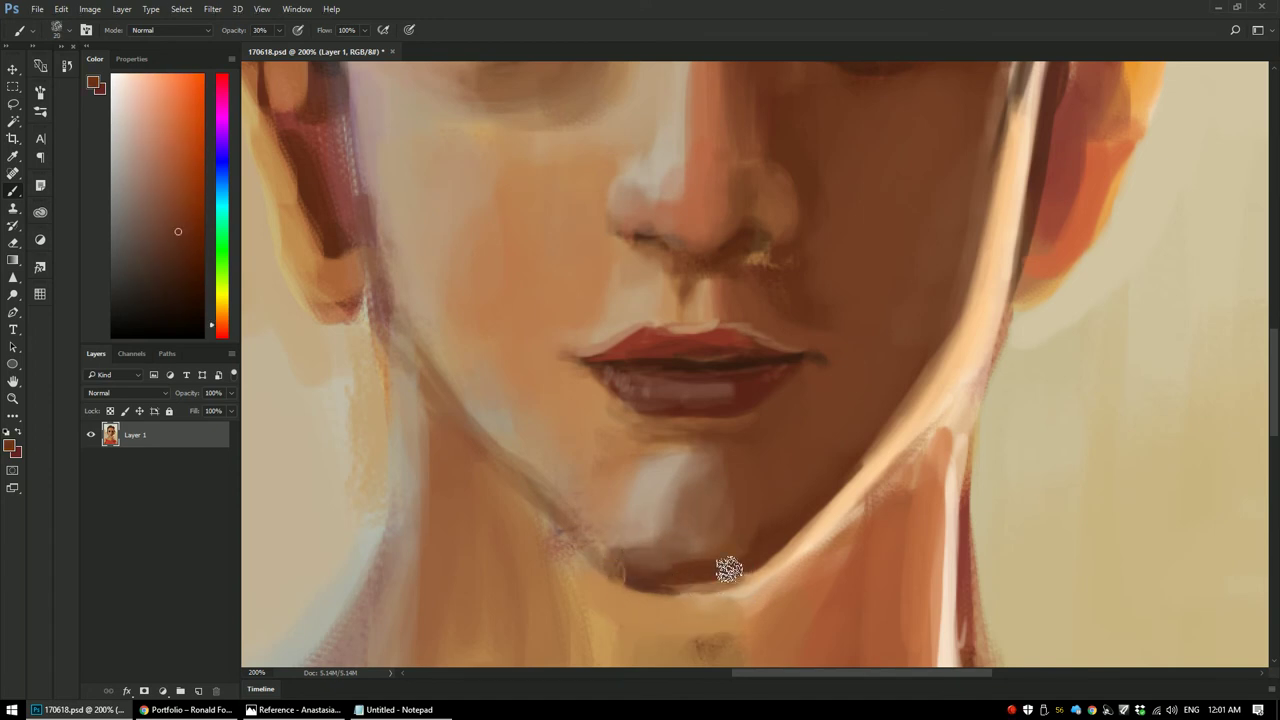
{"action": "key", "text": "3"}
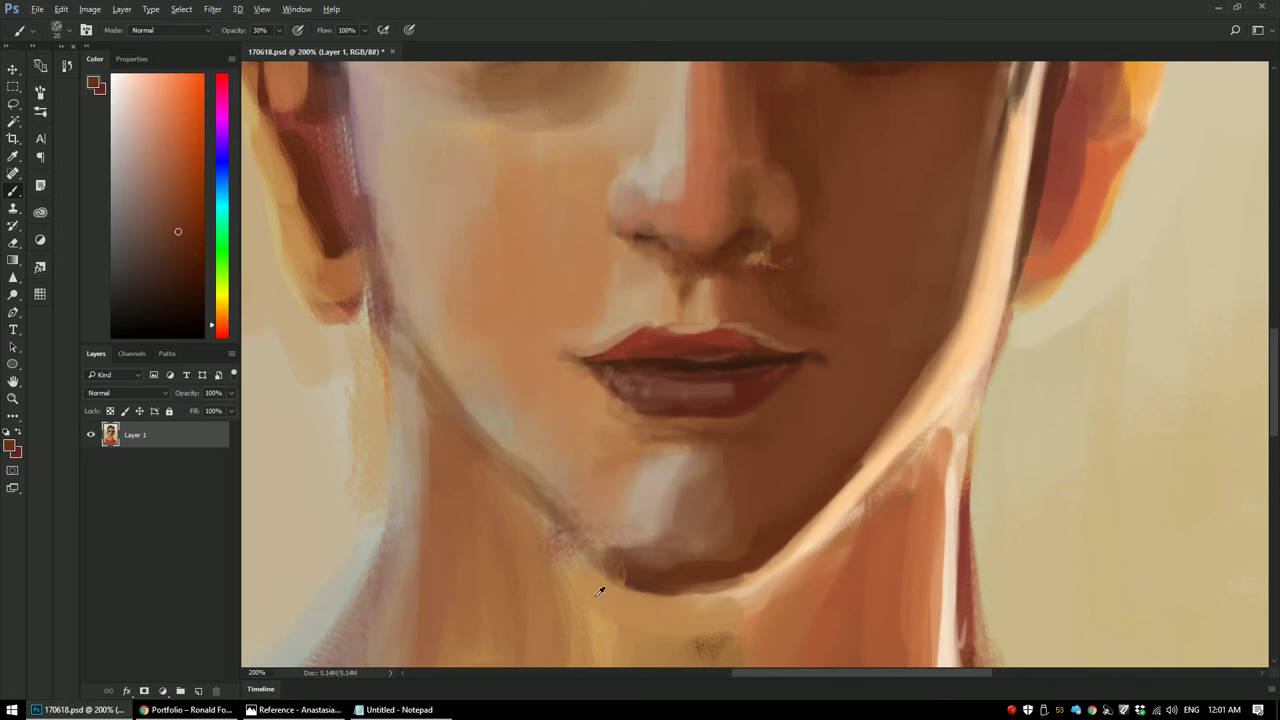
Step: Clean the jawline on the lit side with sampled neck and skin tans at 30% opacity, and even out the chin's bottom shadow with sampled browns
{"action": "left_click", "coordinate": [596, 592], "text": "alt"}
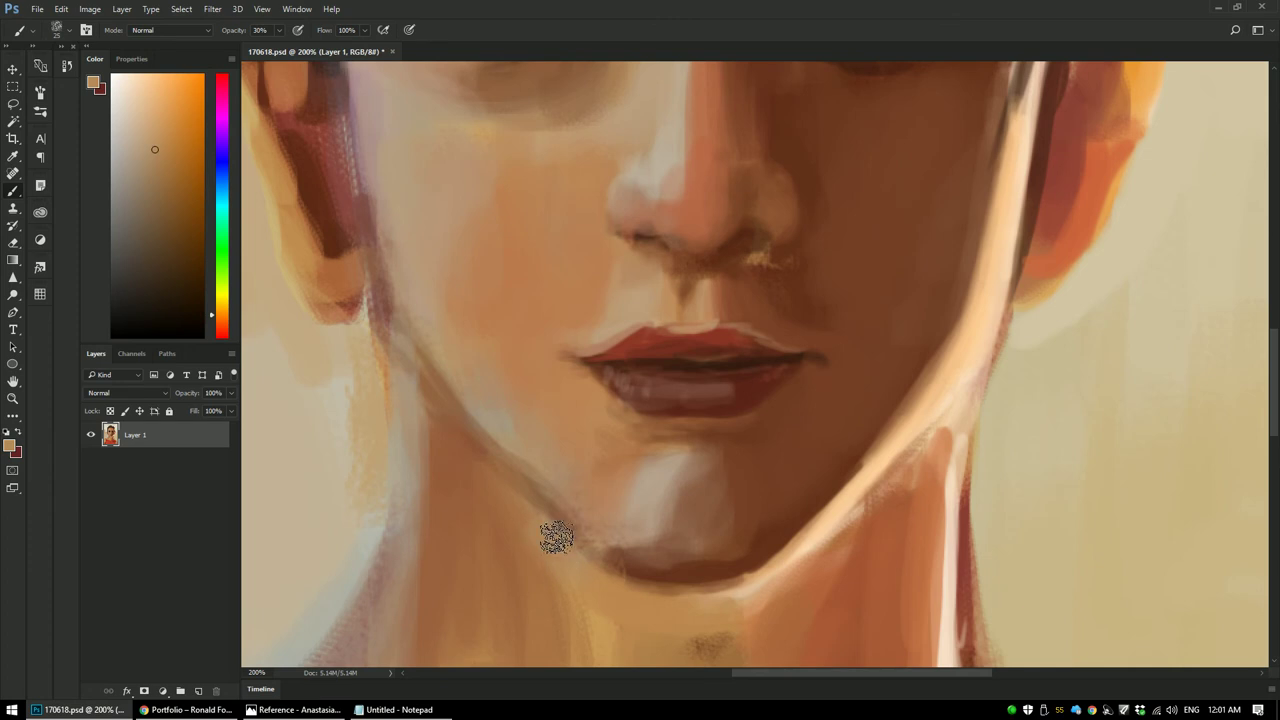
{"action": "left_click", "coordinate": [508, 520], "text": "alt"}
{"action": "left_click", "coordinate": [597, 514], "text": "alt"}
{"action": "left_click", "coordinate": [649, 547], "text": "alt"}
{"action": "mouse_move", "coordinate": [586, 500]}
{"action": "left_mouse_down"}
{"action": "mouse_move", "coordinate": [557, 492]}
{"action": "mouse_move", "coordinate": [634, 559]}
{"action": "mouse_move", "coordinate": [677, 569]}
{"action": "mouse_move", "coordinate": [654, 563]}
{"action": "mouse_move", "coordinate": [752, 528]}
{"action": "left_mouse_up"}
{"action": "left_click", "coordinate": [672, 566], "text": "alt"}
{"action": "left_click", "coordinate": [665, 567], "text": "alt"}
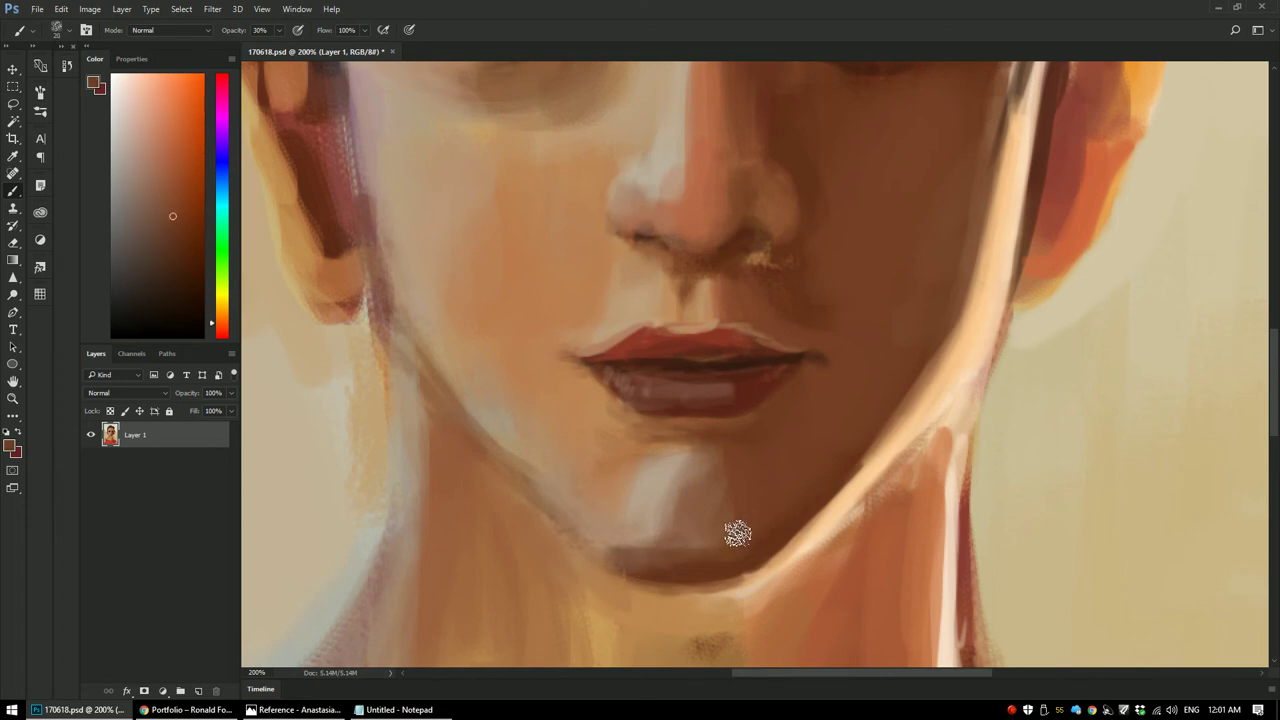
Step: Blend the chin highlight into the surrounding skin with sampled midtones at 30% and 20% opacity
{"action": "left_click", "coordinate": [720, 495], "text": "alt"}
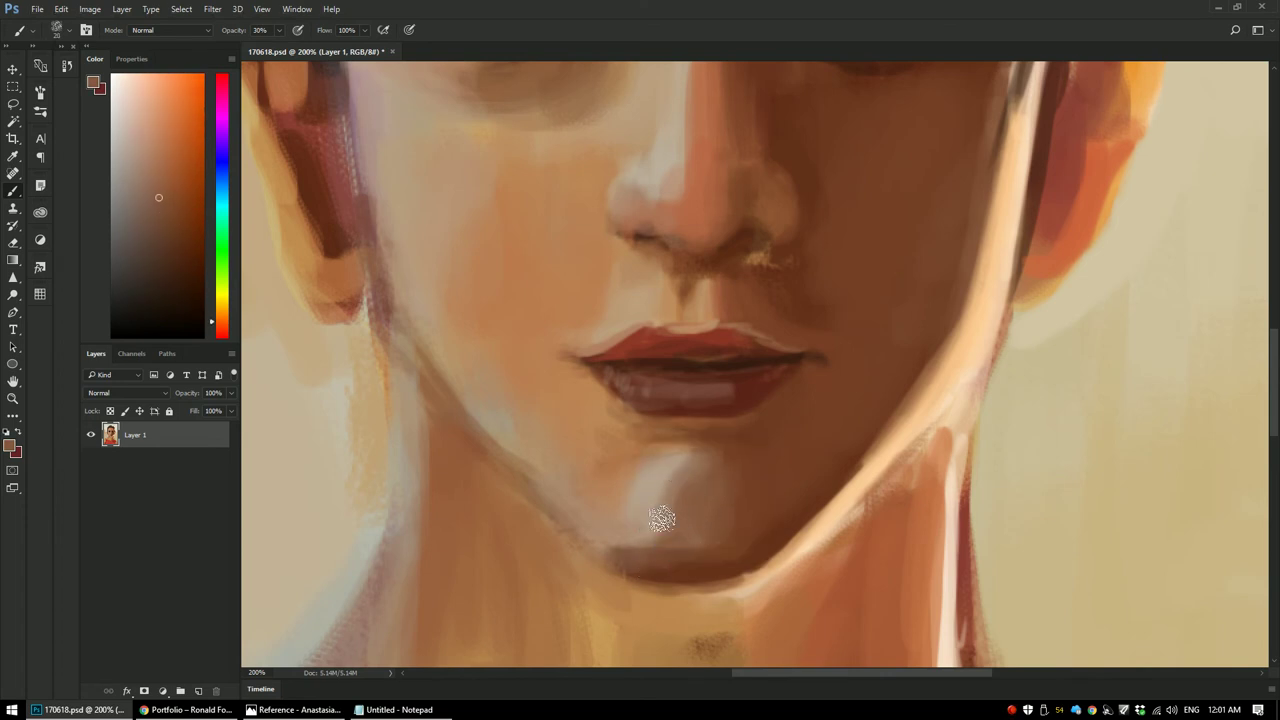
{"action": "left_click", "coordinate": [659, 465], "text": "alt"}
{"action": "left_click", "coordinate": [594, 420], "text": "alt"}
{"action": "key", "text": "2"}
{"action": "left_click", "coordinate": [684, 493], "text": "alt"}
Step: Blend the nose bridge and the area between the eyebrows with sampled skin tones at 20% opacity
{"action": "left_click_drag", "start_coordinate": [625, 212], "coordinate": [601, 436]}
{"action": "left_click_drag", "start_coordinate": [683, 289], "coordinate": [680, 367]}
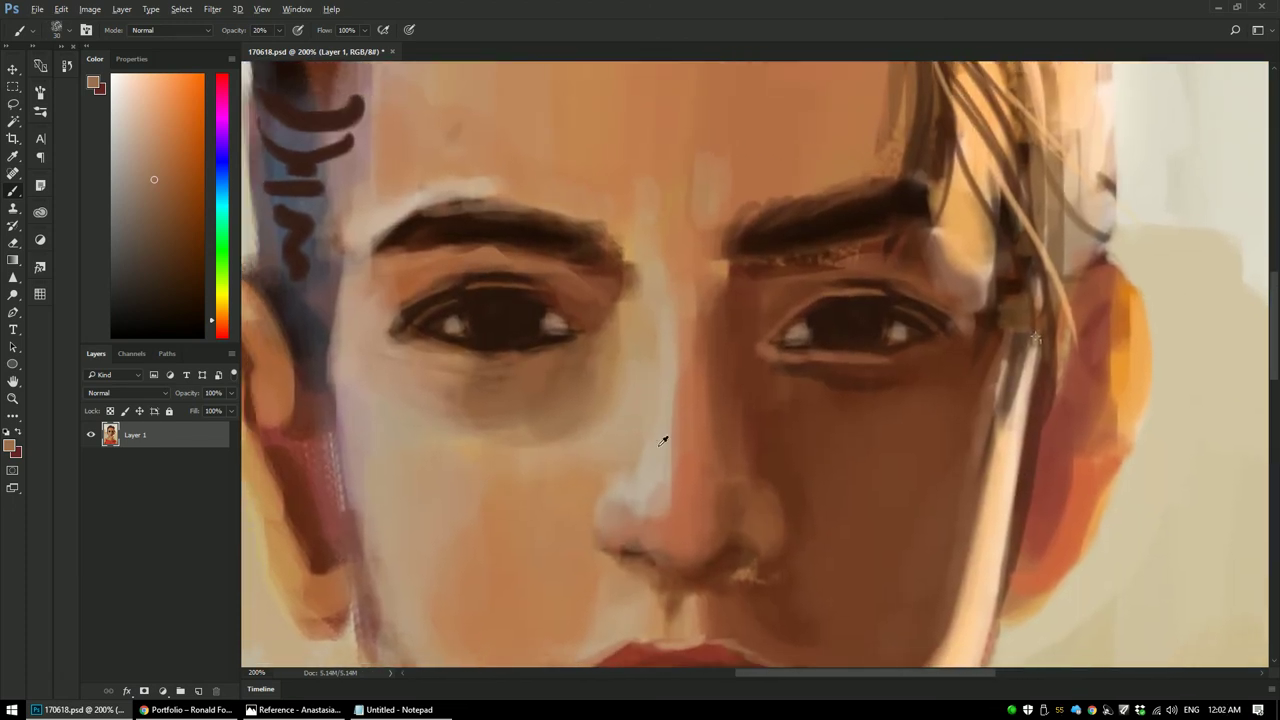
{"action": "left_click", "coordinate": [672, 436], "text": "alt"}
{"action": "left_click_drag", "start_coordinate": [729, 294], "coordinate": [661, 407]}
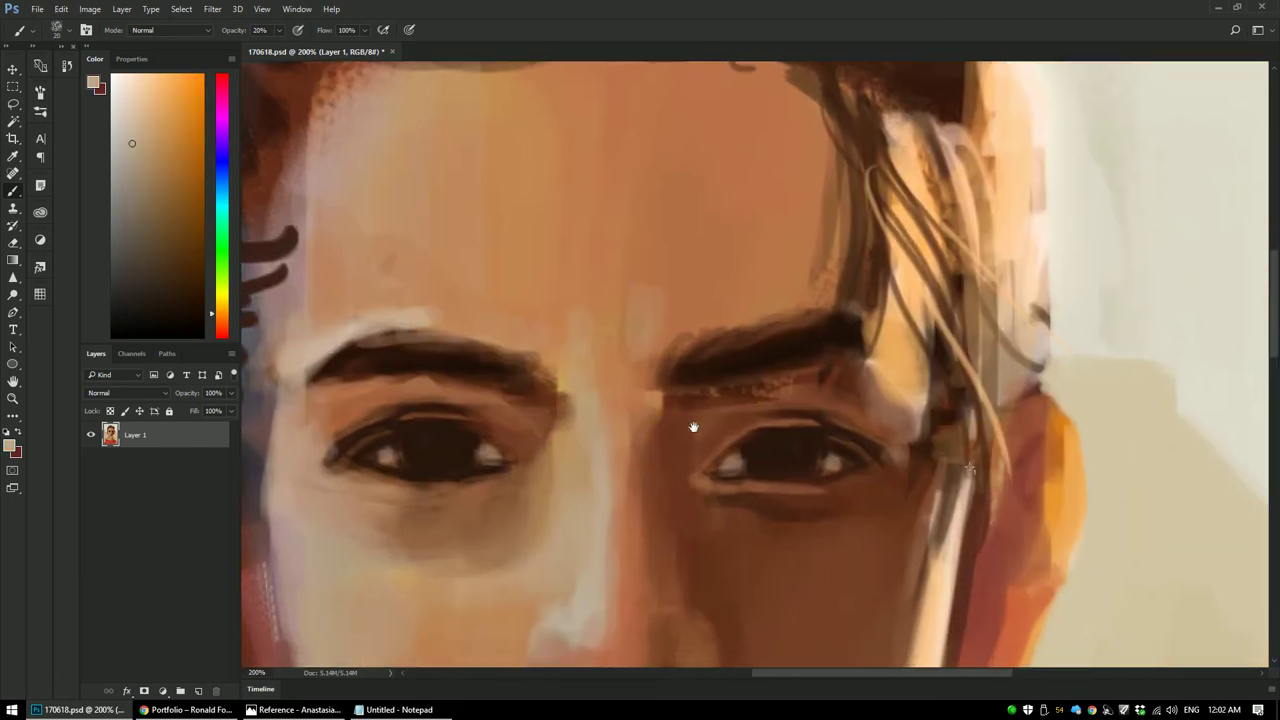
{"action": "left_click", "coordinate": [648, 402], "text": "alt"}
{"action": "left_click", "coordinate": [643, 380], "text": "alt"}
{"action": "left_click_drag", "start_coordinate": [667, 497], "coordinate": [634, 391]}
Step: Darken the shaded eye's inner socket with sampled dark brown at 20% opacity, and soften its upper eyelid with sampled reddish browns
{"action": "left_click", "coordinate": [680, 418], "text": "alt"}
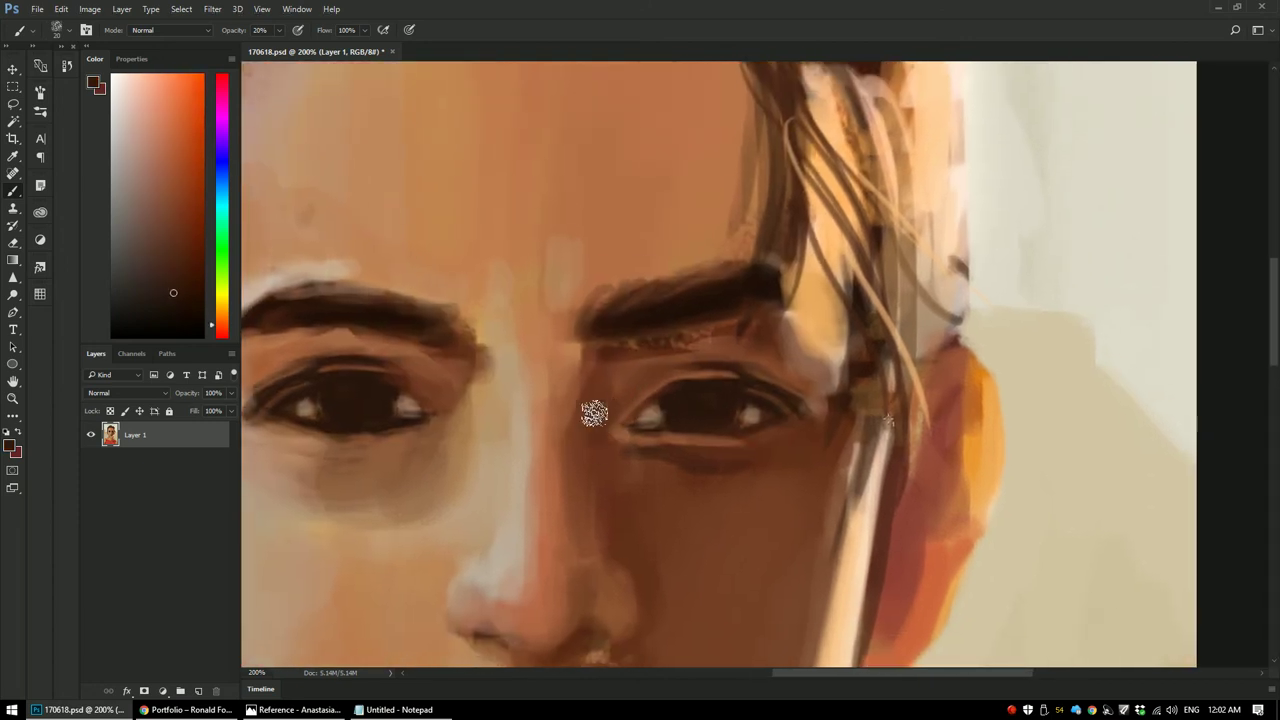
{"action": "left_click", "coordinate": [701, 406], "text": "alt"}
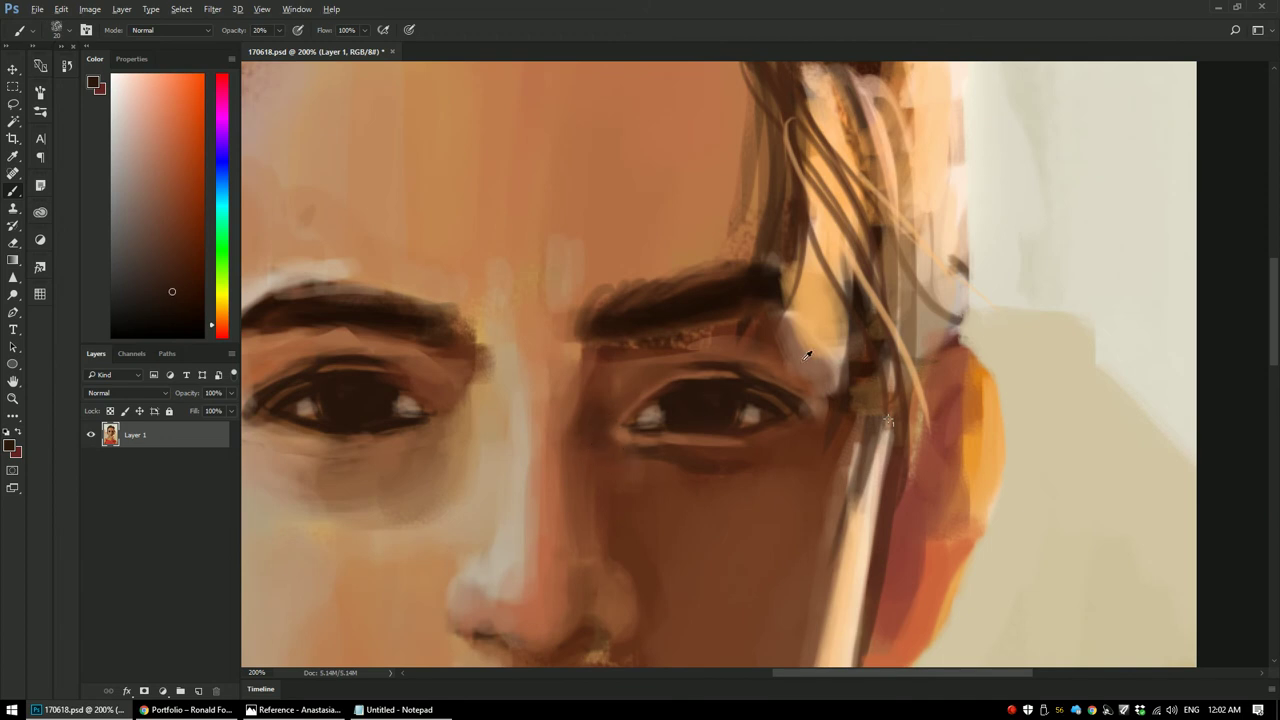
{"action": "left_click", "coordinate": [711, 350], "text": "alt"}
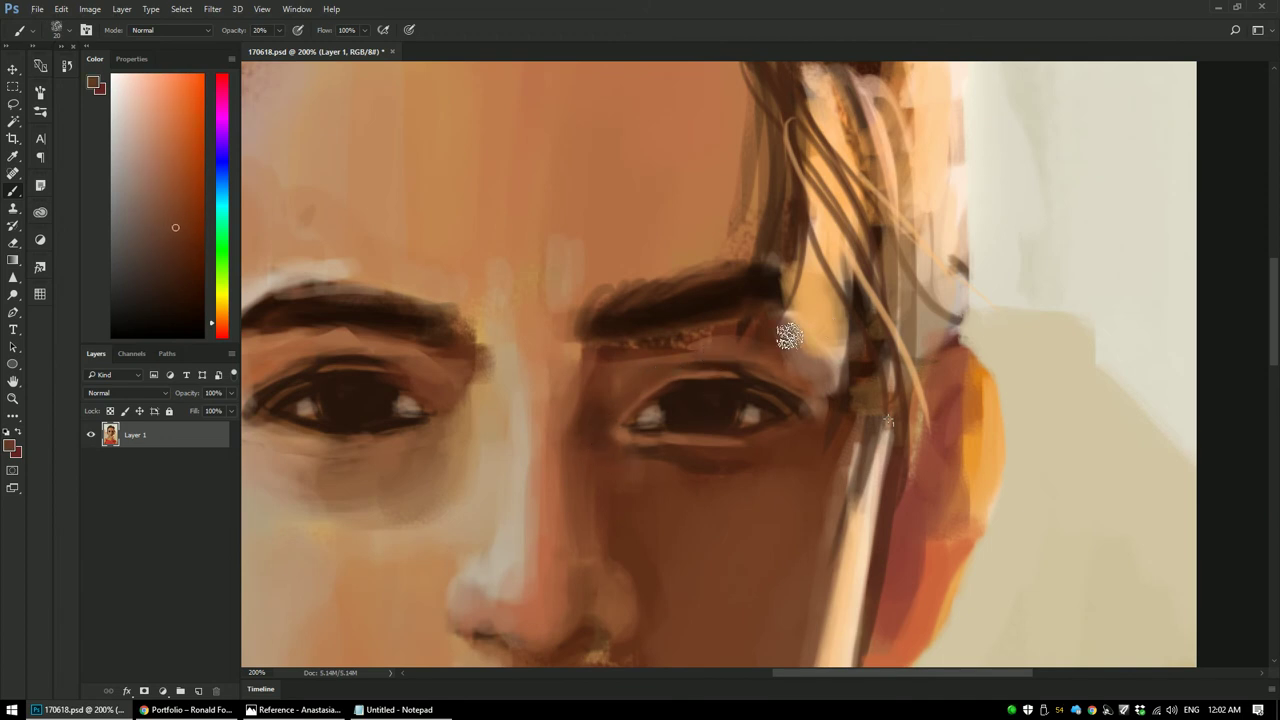
{"action": "left_click", "coordinate": [709, 337], "text": "alt"}
{"action": "key", "text": "3"}
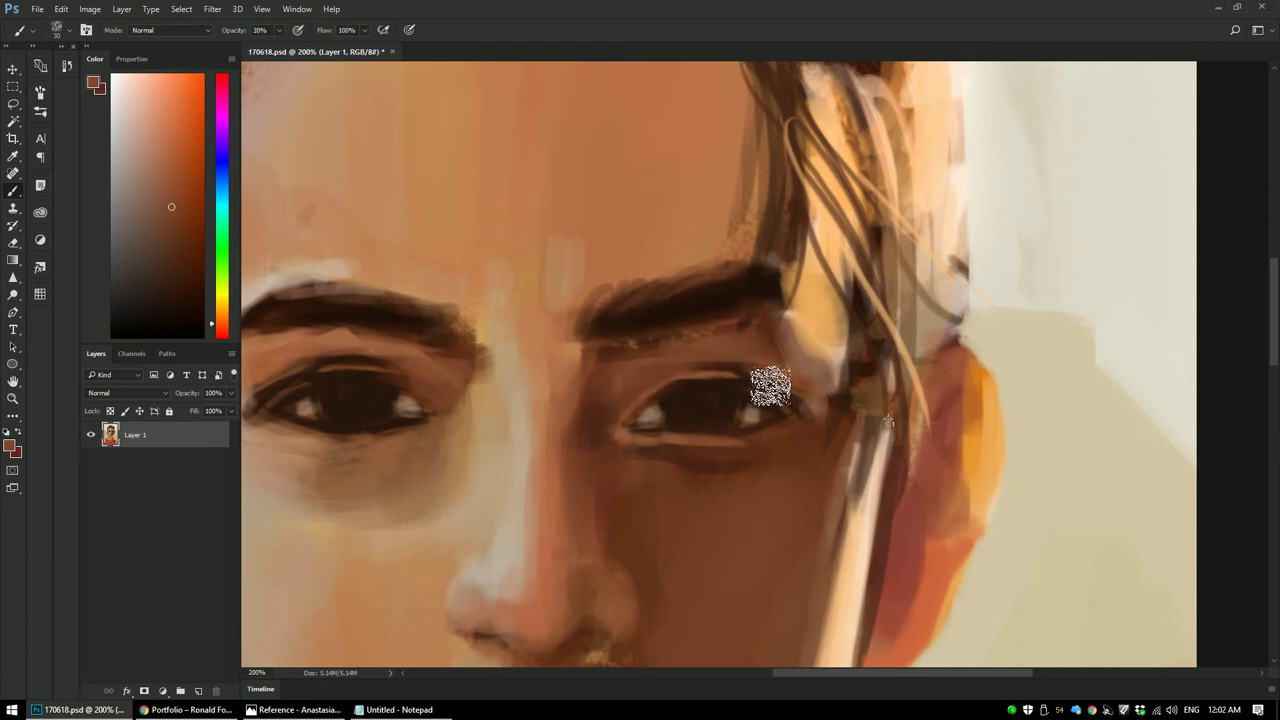
Step: Redraw the shaded eye's upper lid line in near-black sampled from the iris, using a much smaller brush
{"action": "left_click", "coordinate": [728, 406], "text": "alt"}
{"action": "key", "text": "bracketleft"}
{"action": "key", "text": "bracketleft"}
{"action": "key", "text": "bracketleft"}
{"action": "key", "text": "6"}
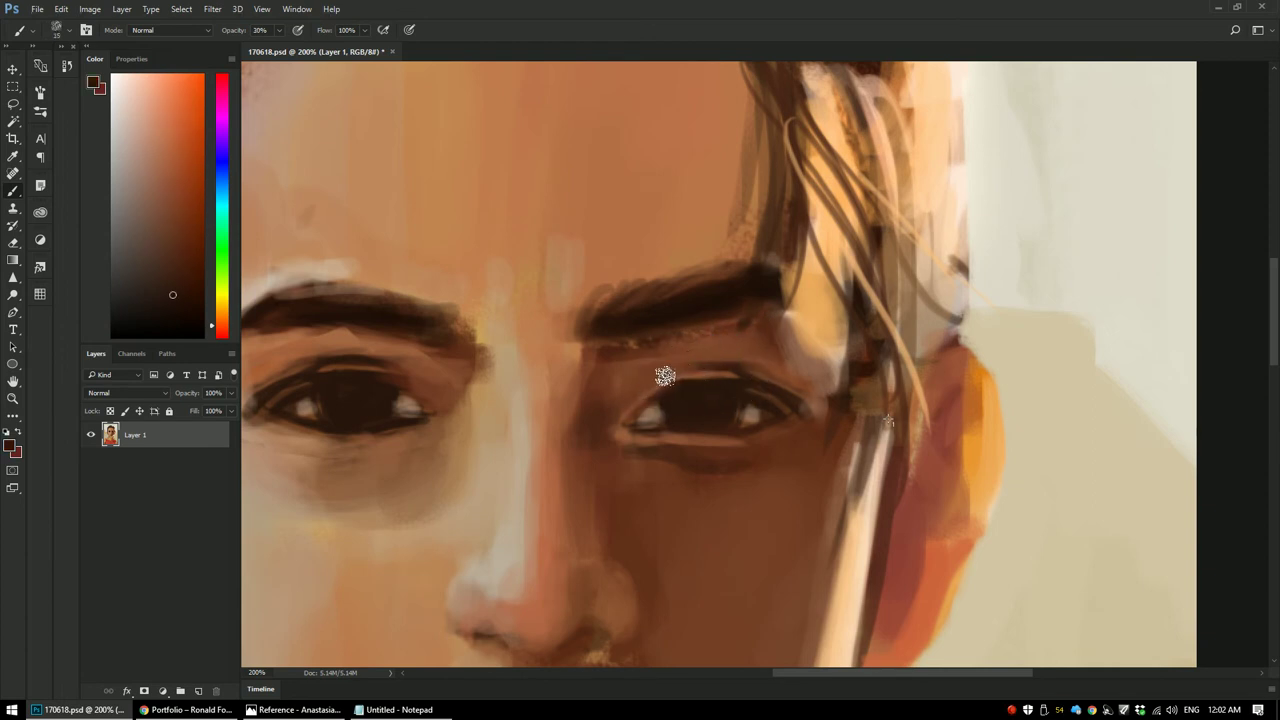
{"action": "key", "text": "bracketleft"}
{"action": "key", "text": "bracketleft"}
{"action": "key", "text": "bracketleft"}
{"action": "left_click_drag", "start_coordinate": [674, 374], "coordinate": [722, 378]}
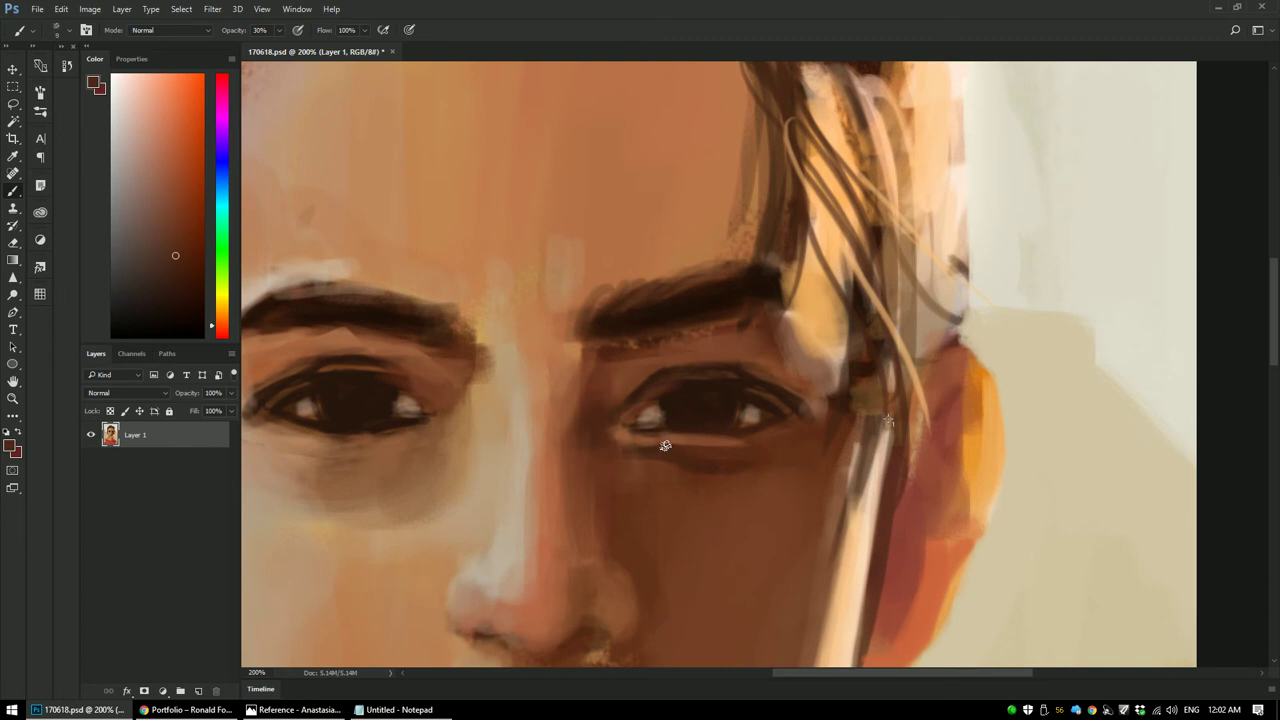
Step: Soften the shaded eye's lower lid and crease with sampled browns at 30% opacity, and widen the eye white with sampled greyish beige
{"action": "left_click", "coordinate": [640, 450], "text": "alt"}
{"action": "left_click", "coordinate": [668, 453], "text": "alt"}
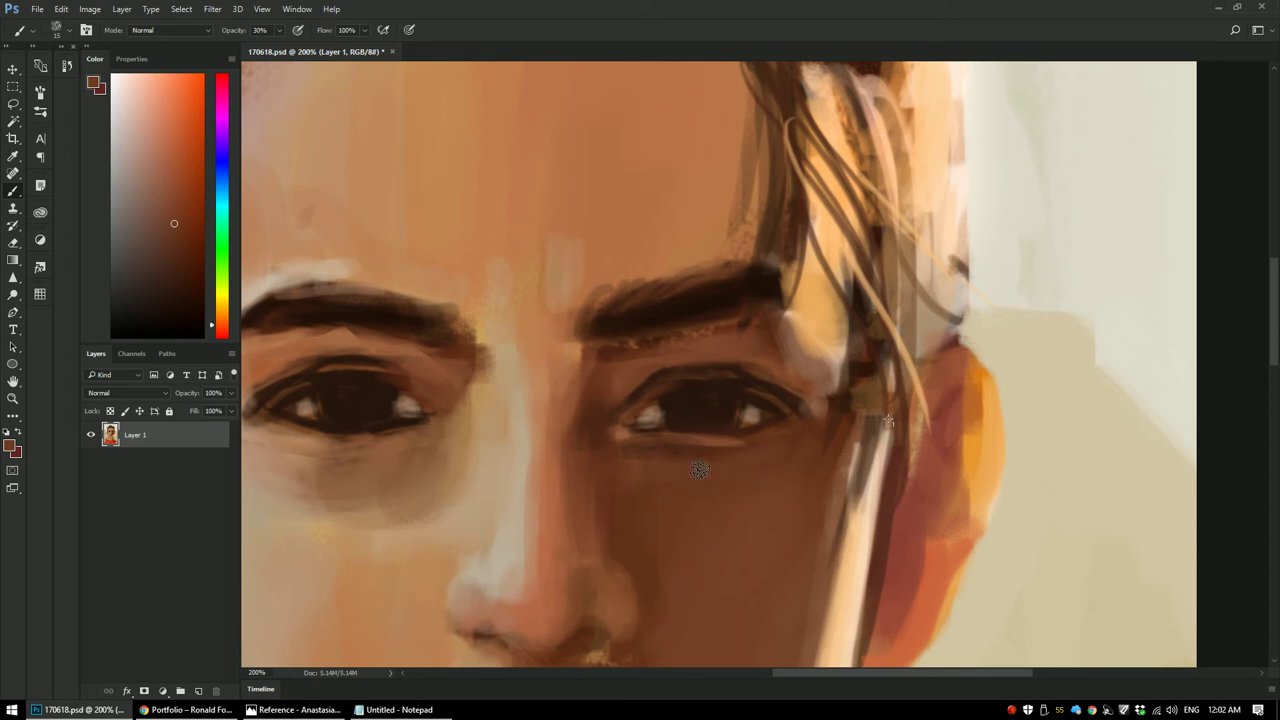
{"action": "left_click", "coordinate": [748, 410], "text": "alt"}
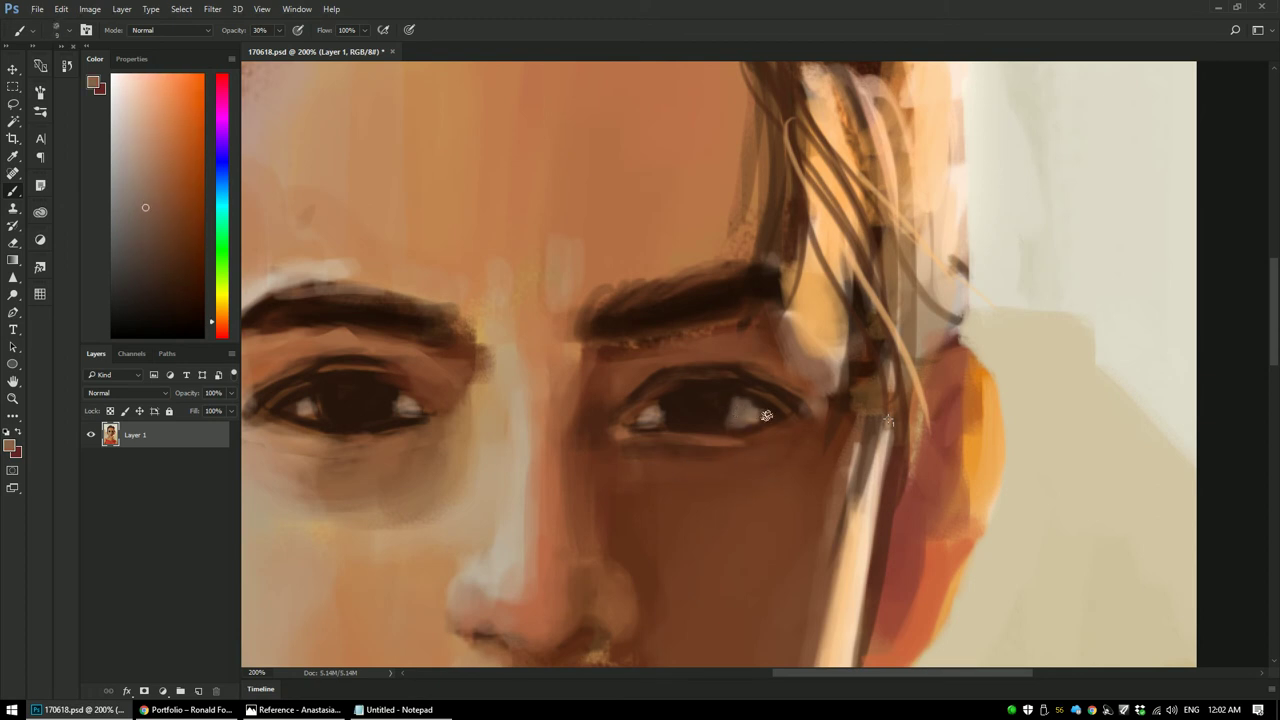
Step: Refine the shaded eye's iris, lower lid and outer corner with sampled near-black and reddish brown at 30% opacity
{"action": "left_click", "coordinate": [692, 384], "text": "alt"}
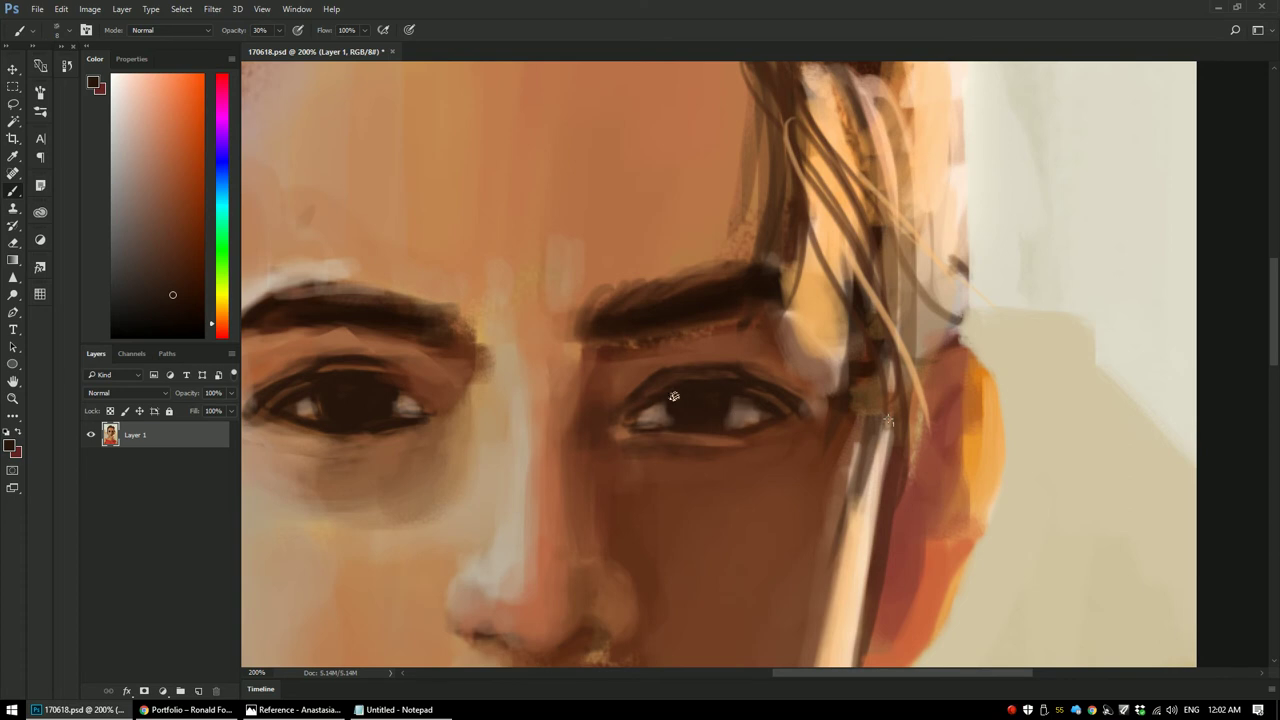
{"action": "left_click", "coordinate": [777, 436], "text": "alt"}
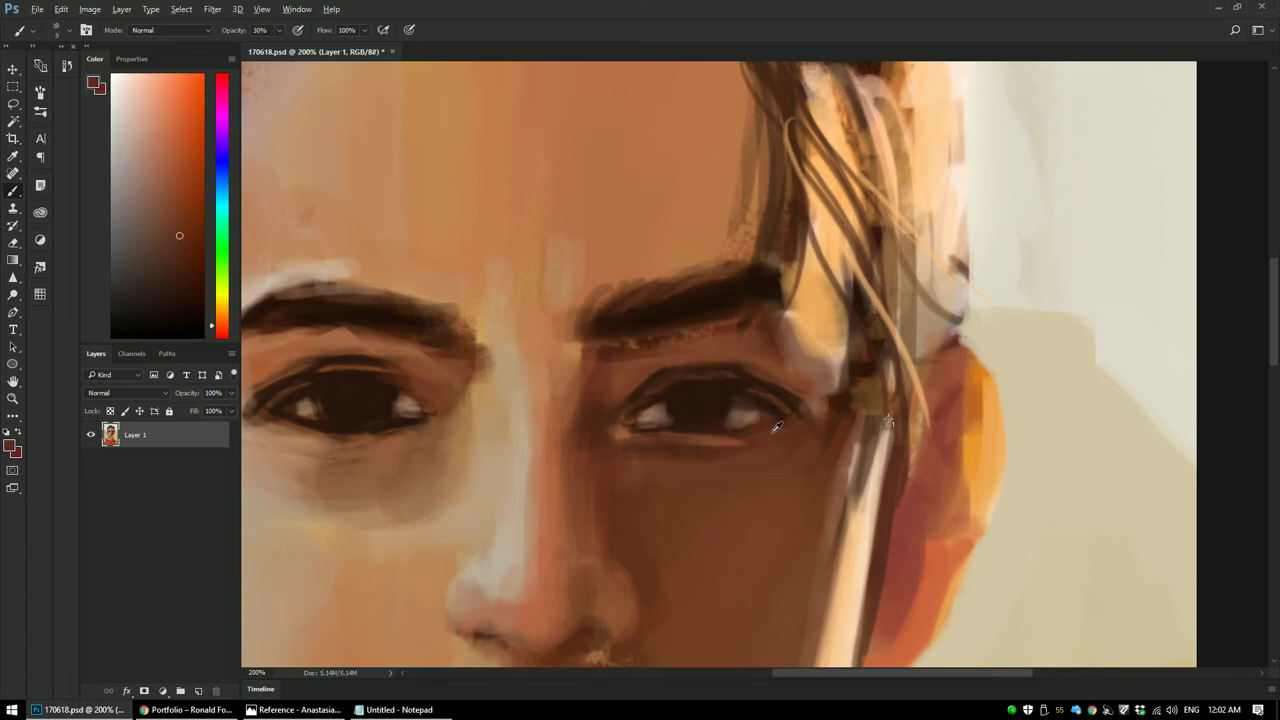
{"action": "left_click", "coordinate": [730, 430], "text": "alt"}
{"action": "left_click", "coordinate": [760, 402], "text": "alt"}
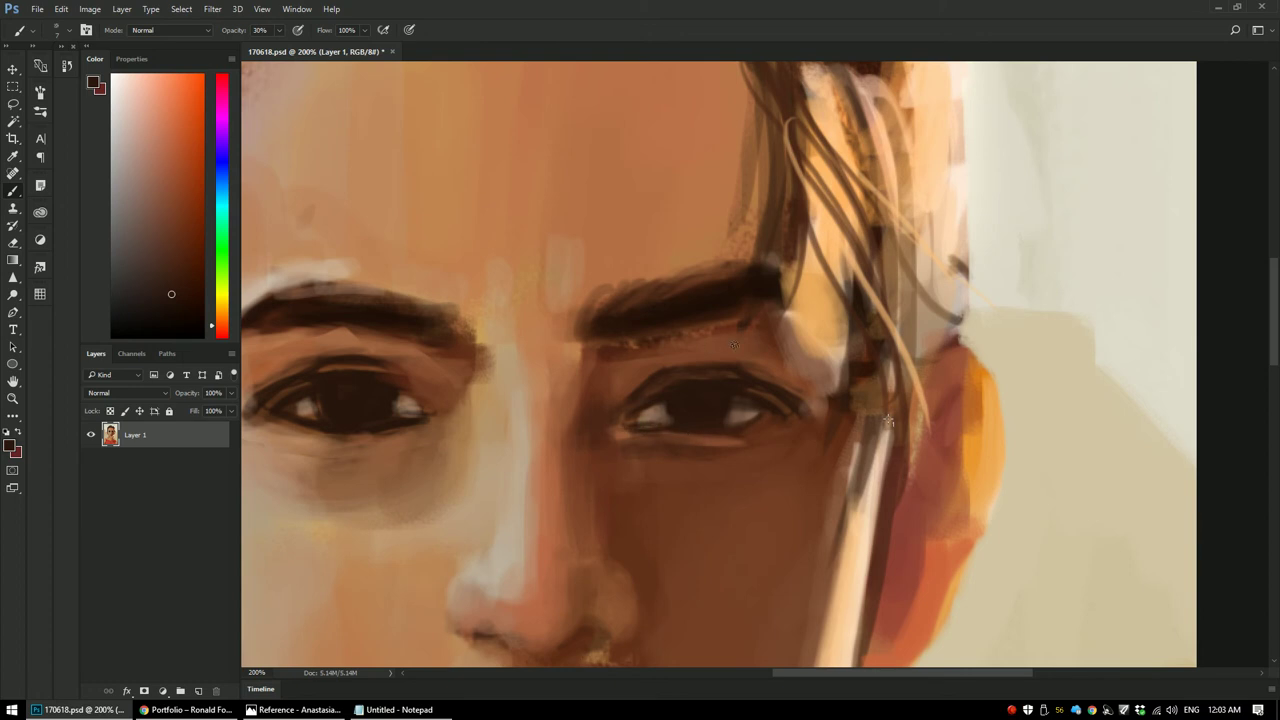
Step: Paint reflections in the shaded eye's iris with sampled greyish browns and a picked light blue at 30% opacity, blending them with sampled dark tones
{"action": "left_click", "coordinate": [668, 412], "text": "alt"}
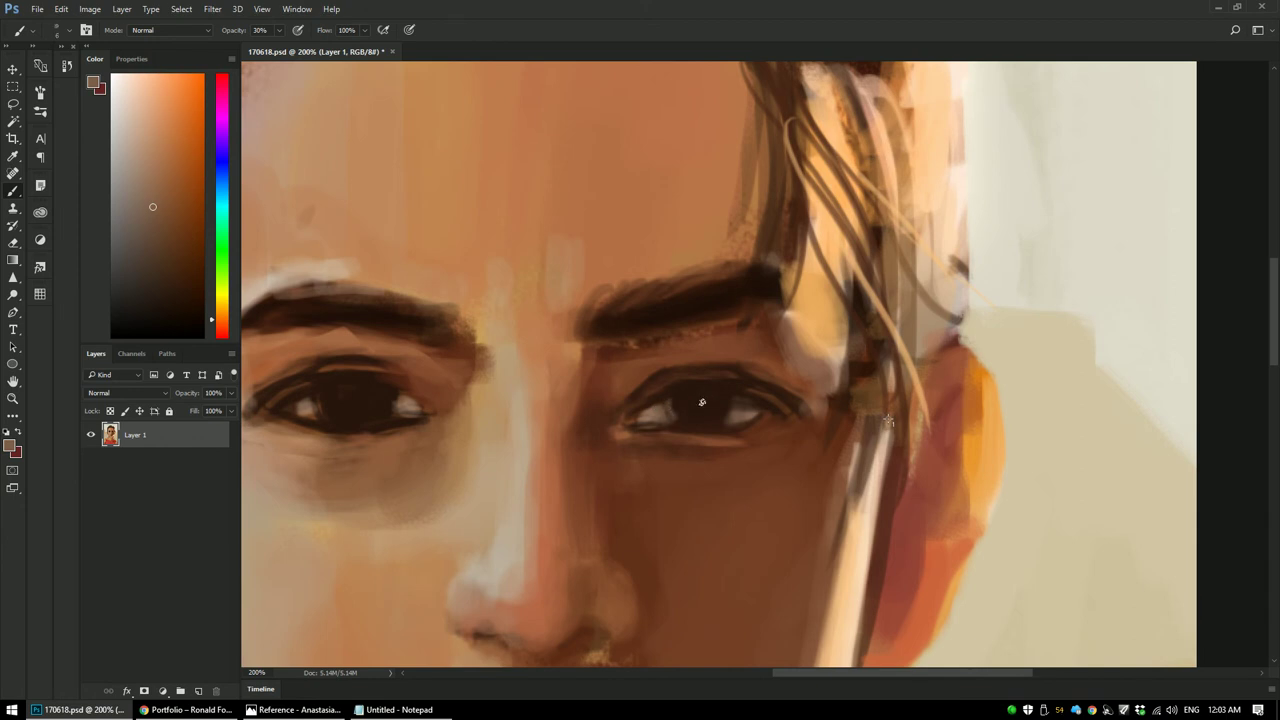
{"action": "left_click", "coordinate": [750, 414], "text": "alt"}
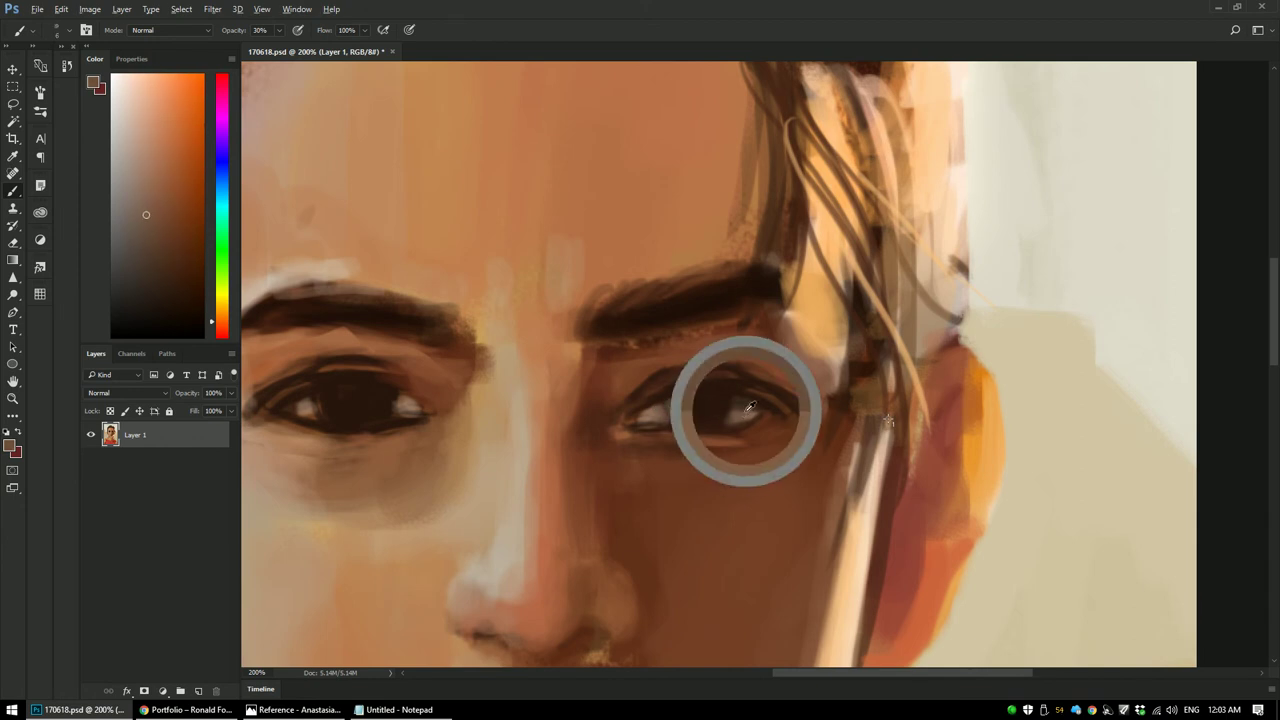
{"action": "left_click", "coordinate": [871, 527], "text": "alt"}
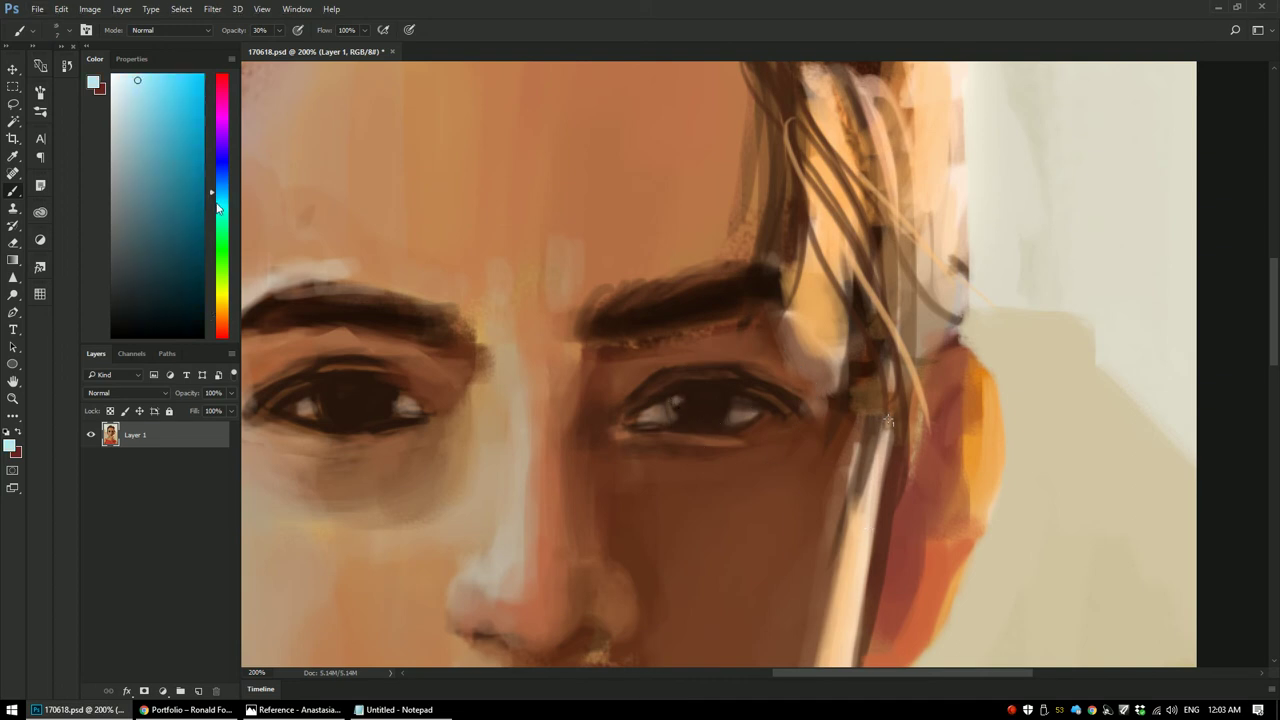
{"action": "left_click", "coordinate": [142, 100]}
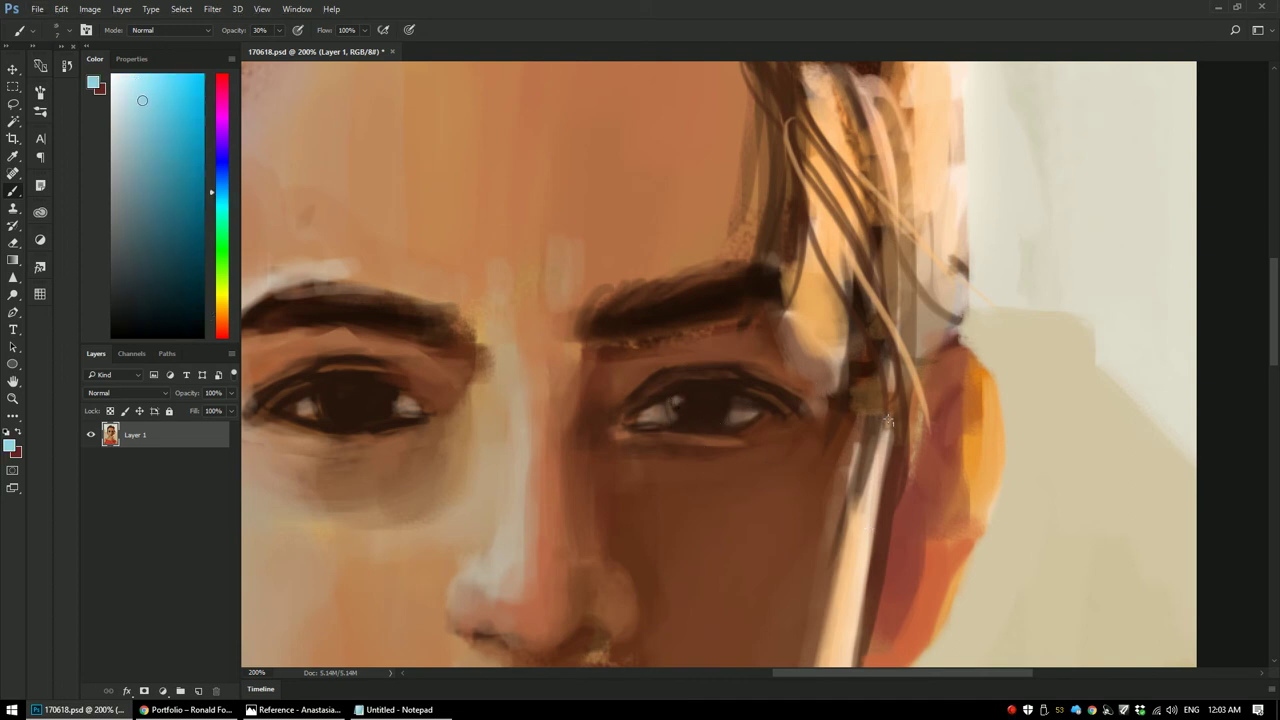
{"action": "left_click", "coordinate": [676, 403], "text": "alt"}
{"action": "left_click", "coordinate": [711, 404], "text": "alt"}
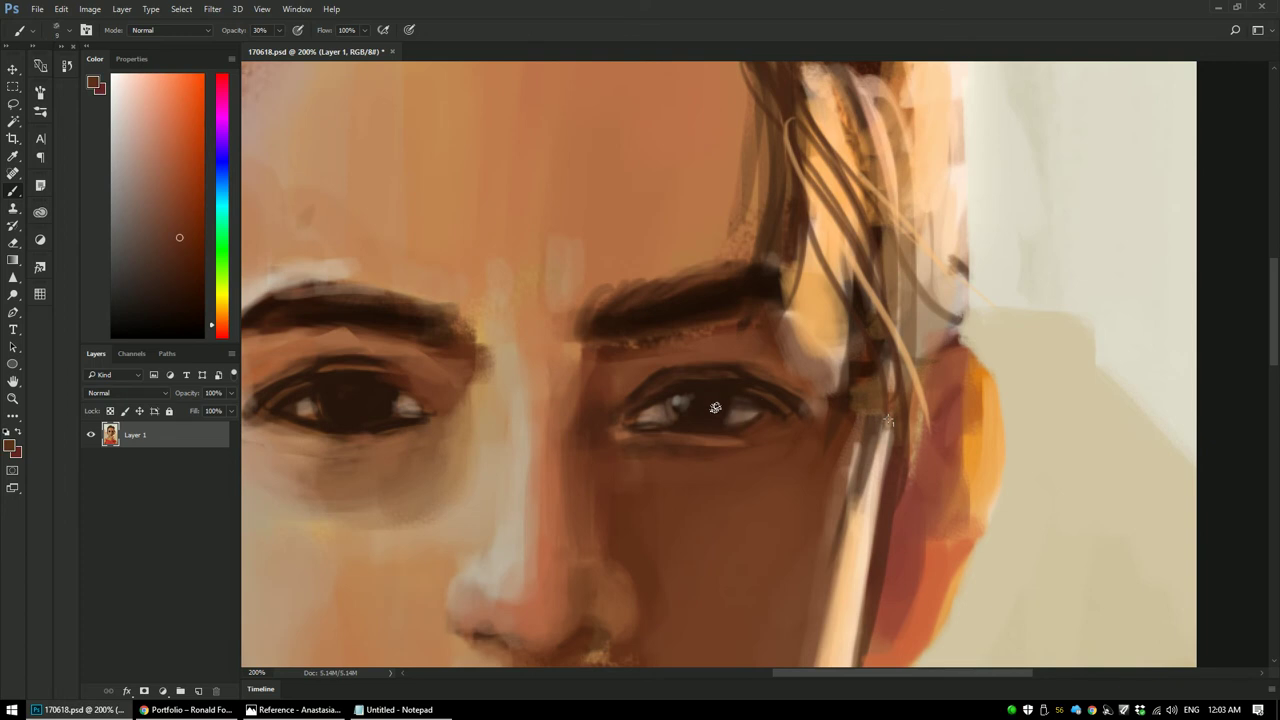
Step: Paint a brown iris into the eye on the shaded side of the face and blend the skin at its outer corner
{"action": "left_click", "coordinate": [688, 388], "text": "alt"}
{"action": "left_click", "coordinate": [694, 400], "text": "alt"}
{"action": "left_click", "coordinate": [815, 448], "text": "alt"}
{"action": "left_click_drag", "start_coordinate": [806, 458], "coordinate": [808, 416]}
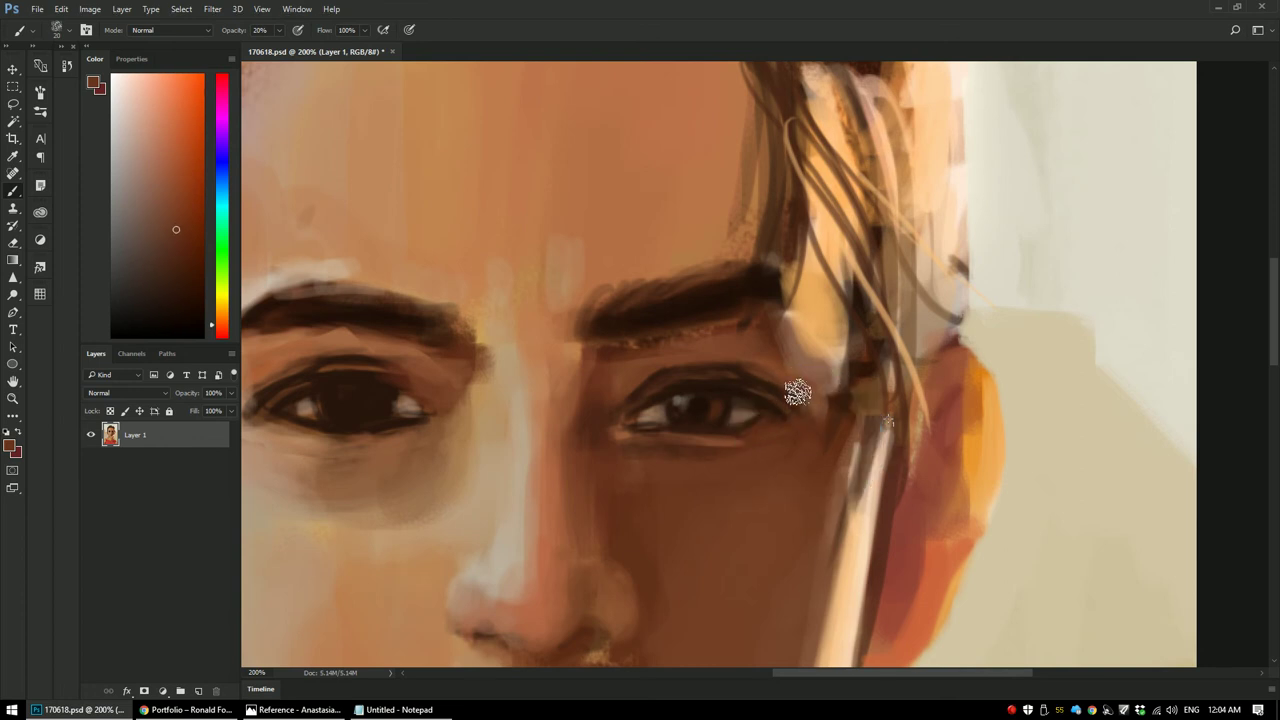
Step: Blend the skin between the shaded eye's outer corner and the brow tail using sampled brown and light orange tones
{"action": "left_click", "coordinate": [780, 360], "text": "alt"}
{"action": "mouse_move", "coordinate": [774, 371]}
{"action": "left_mouse_down"}
{"action": "mouse_move", "coordinate": [803, 383]}
{"action": "mouse_move", "coordinate": [785, 352]}
{"action": "mouse_move", "coordinate": [790, 386]}
{"action": "left_mouse_up"}
{"action": "left_click", "coordinate": [811, 334], "text": "alt"}
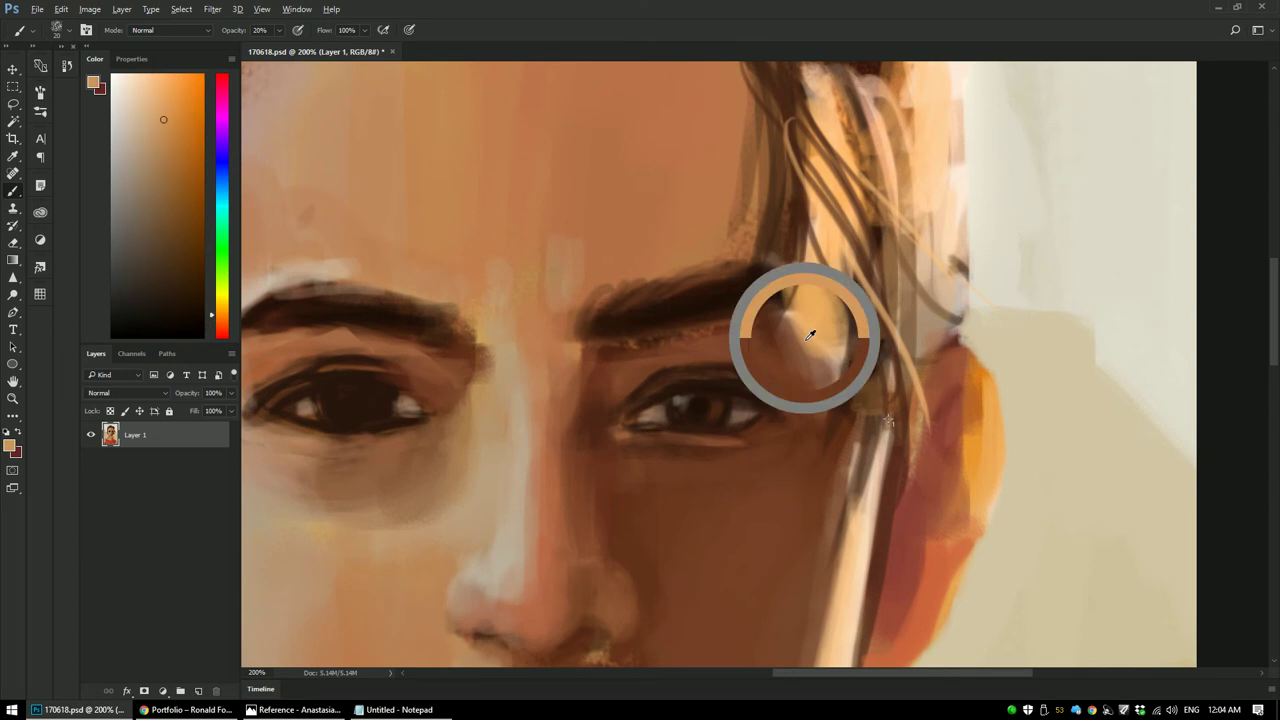
{"action": "left_click", "coordinate": [754, 340], "text": "alt"}
{"action": "left_click_drag", "start_coordinate": [806, 316], "coordinate": [802, 344]}
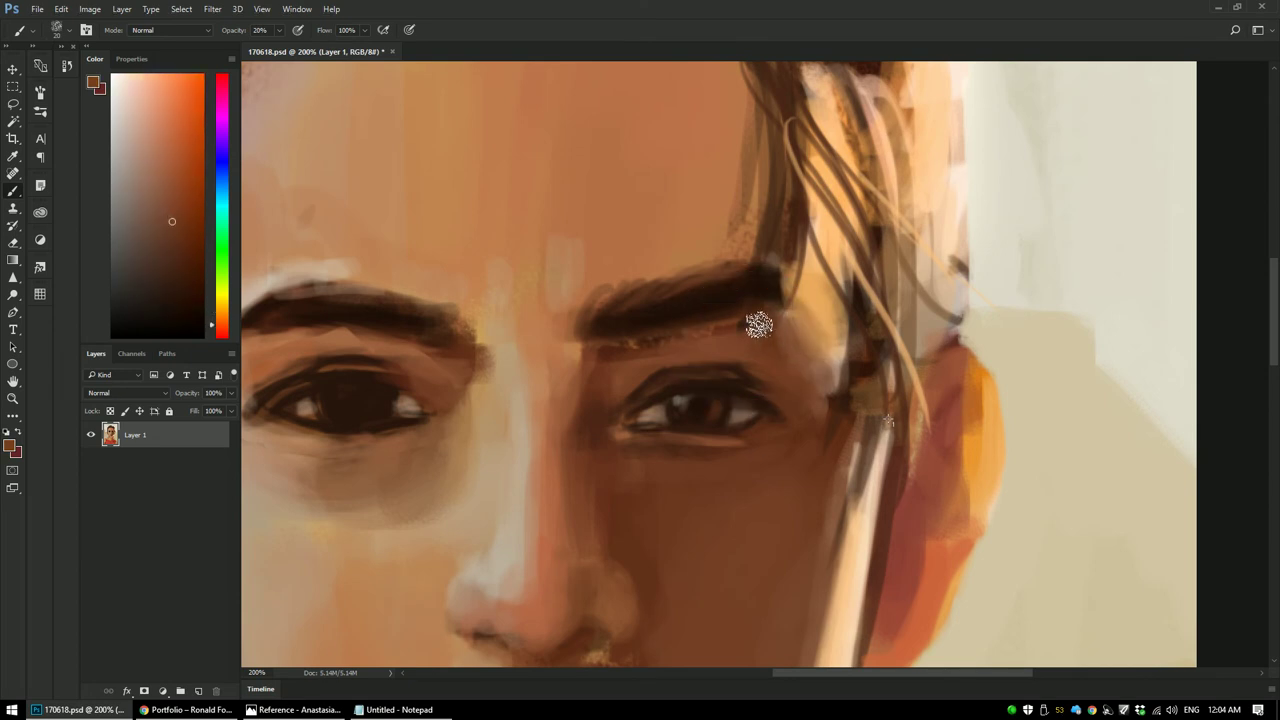
Step: Extend the tail of the shaded-side eyebrow toward the hair strands with a smaller brush and a near-black sampled from the brow
{"action": "left_click", "coordinate": [747, 288], "text": "alt"}
{"action": "key", "text": "bracketleft"}
{"action": "key", "text": "bracketleft"}
{"action": "key", "text": "bracketleft"}
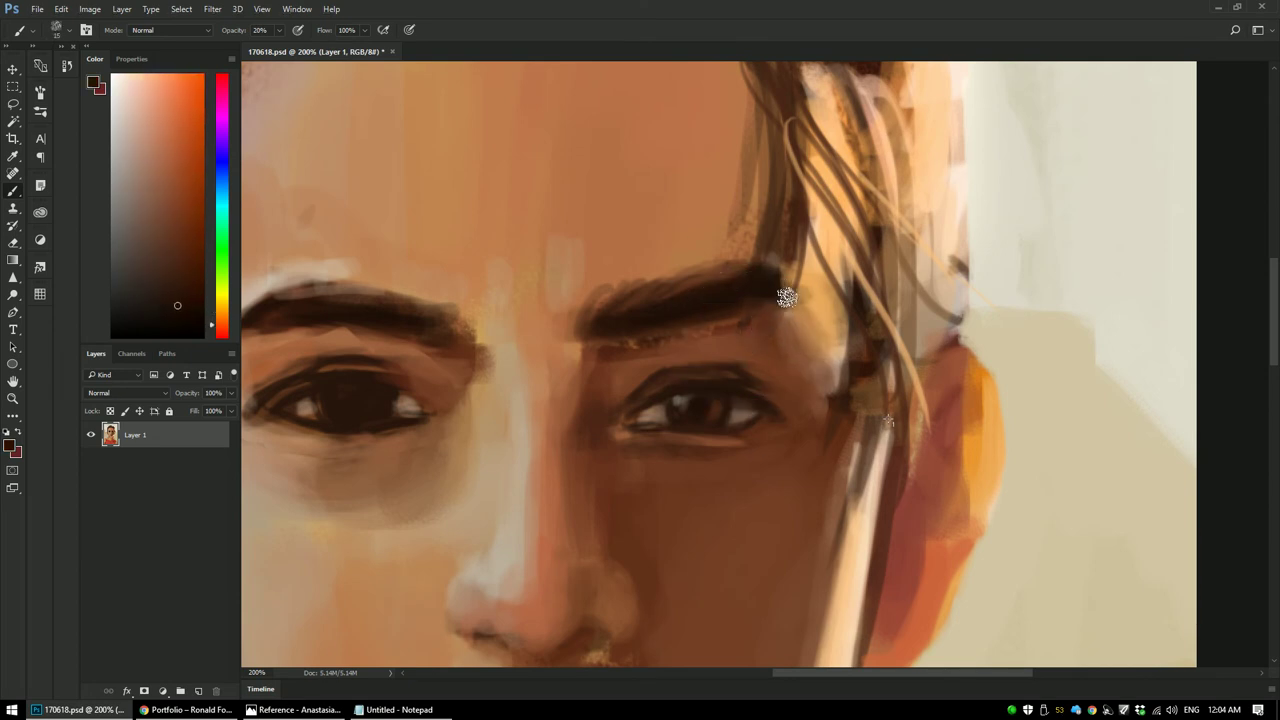
{"action": "mouse_move", "coordinate": [774, 286]}
{"action": "left_mouse_down"}
{"action": "mouse_move", "coordinate": [806, 305]}
{"action": "mouse_move", "coordinate": [765, 300]}
{"action": "mouse_move", "coordinate": [810, 298]}
{"action": "mouse_move", "coordinate": [785, 303]}
{"action": "left_mouse_up"}
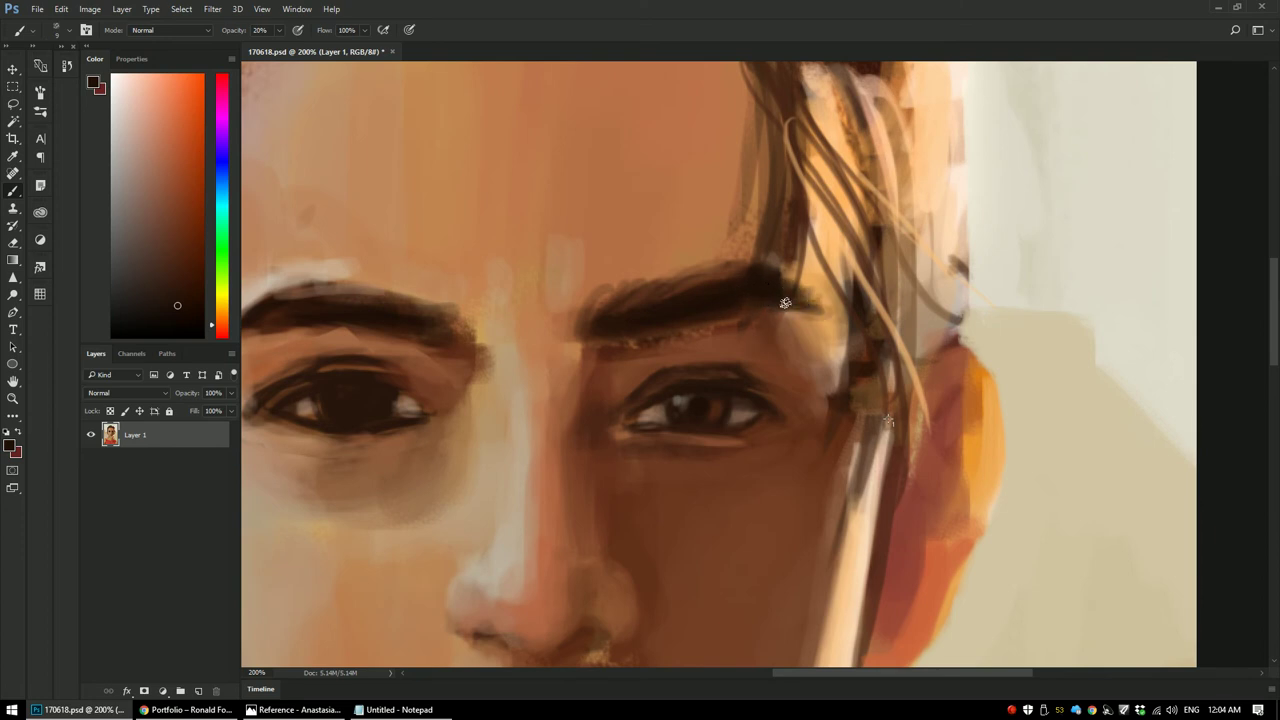
{"action": "left_click", "coordinate": [678, 244], "text": "alt"}
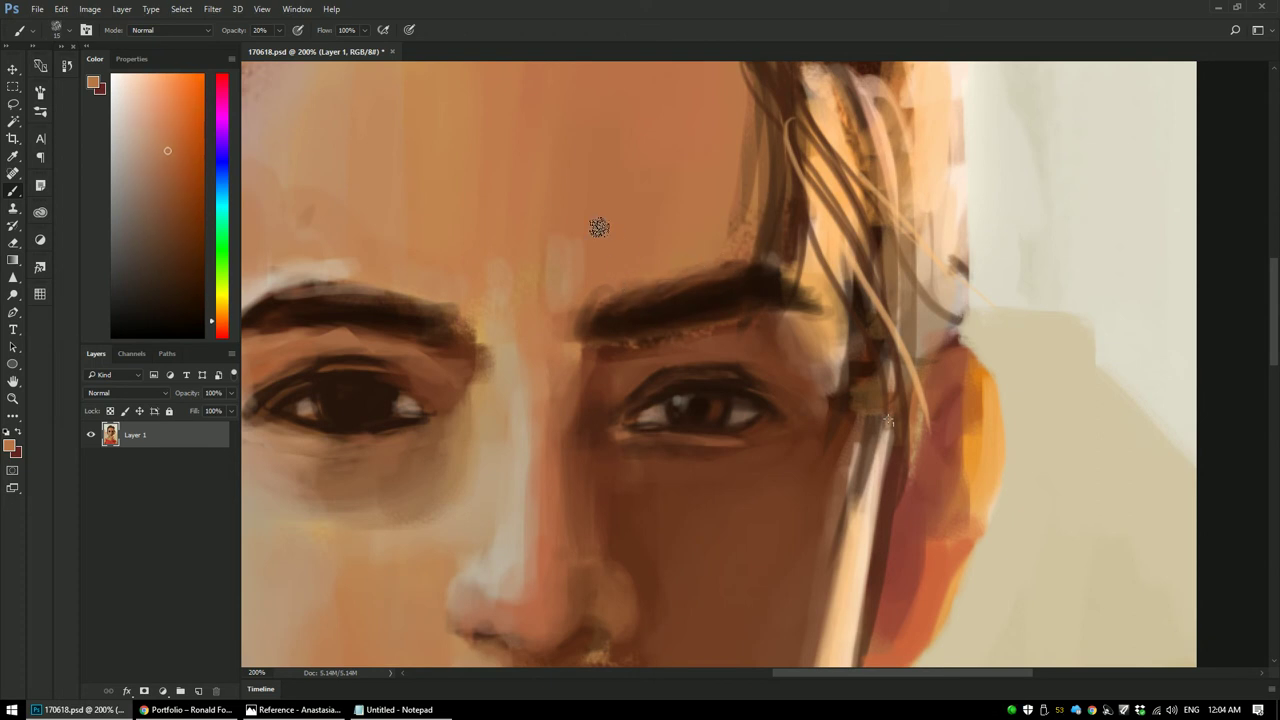
Step: Tone down the lower lid and whites of the shaded eye with sampled reddish-brown and dark brown
{"action": "key", "text": "ctrl+minus"}
{"action": "key", "text": "ctrl+minus"}
{"action": "key", "text": "ctrl+plus"}
{"action": "key", "text": "ctrl+plus"}
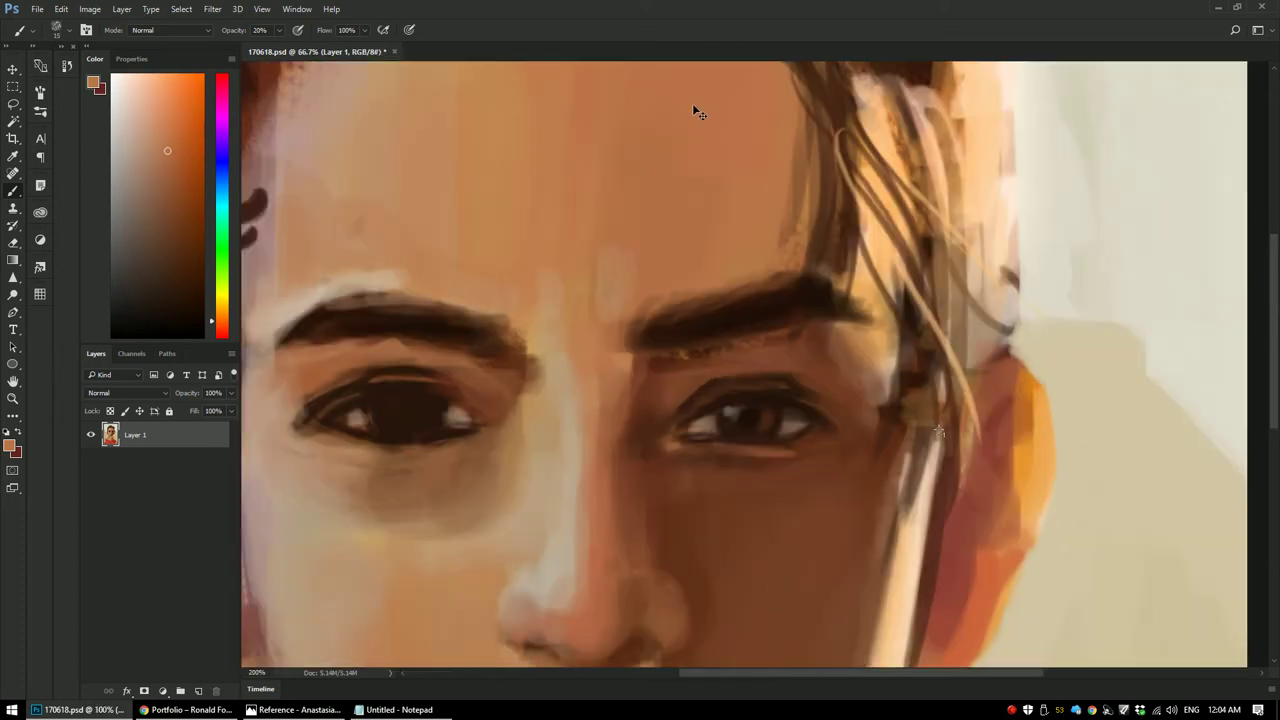
{"action": "key", "text": "ctrl+plus"}
{"action": "left_click_drag", "start_coordinate": [691, 275], "coordinate": [857, 230]}
{"action": "key", "text": "ctrl+minus"}
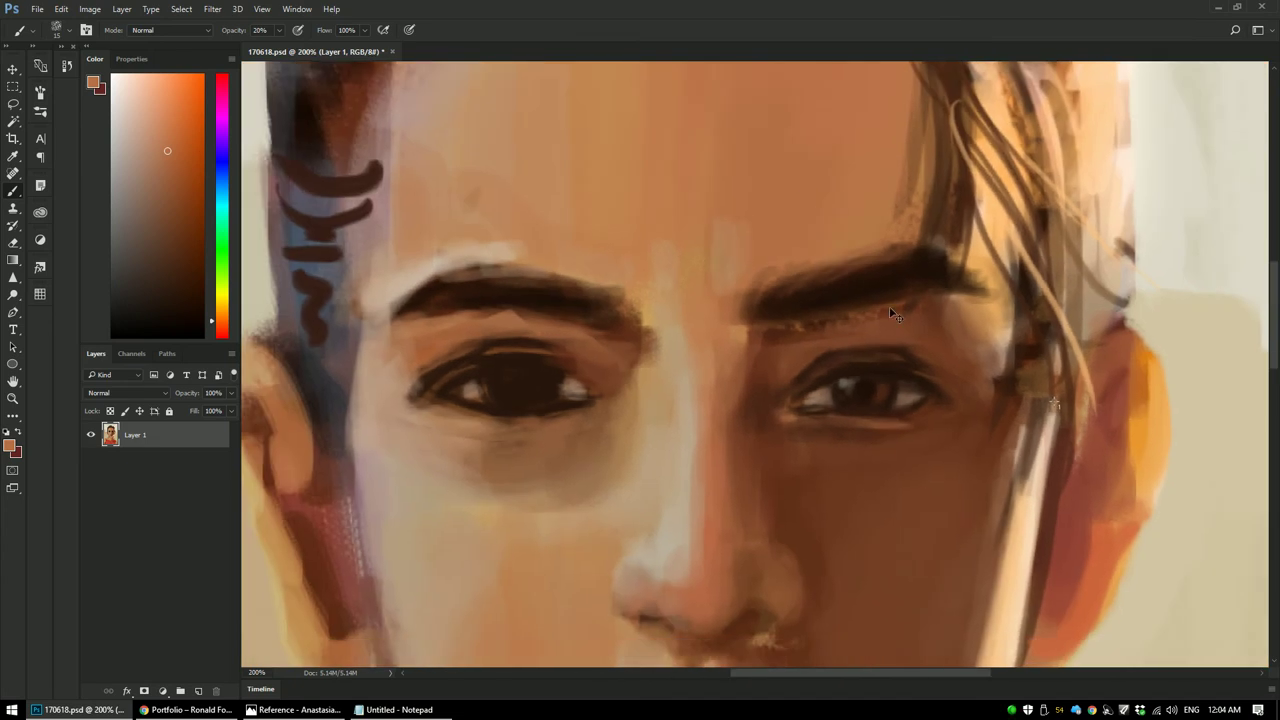
{"action": "key", "text": "ctrl+plus"}
{"action": "key", "text": "ctrl+minus"}
{"action": "left_click", "coordinate": [939, 412], "text": "alt"}
{"action": "key", "text": "bracketright"}
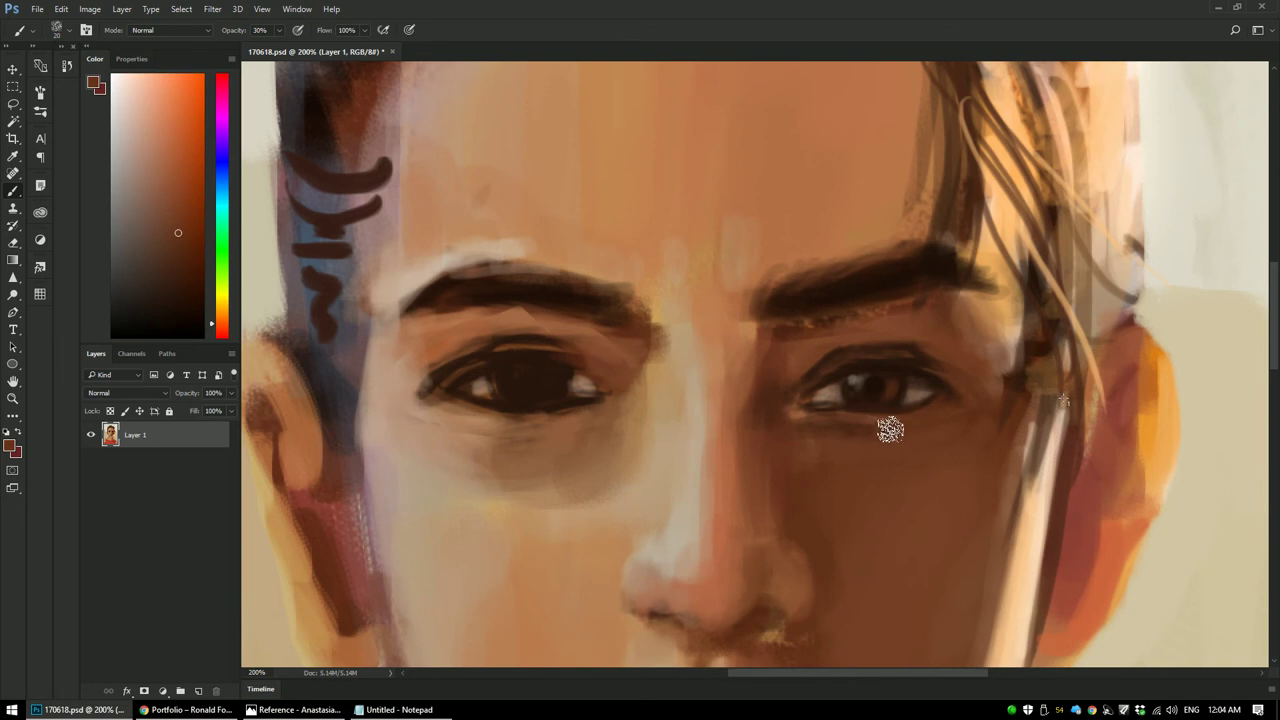
{"action": "left_click", "coordinate": [935, 391], "text": "alt"}
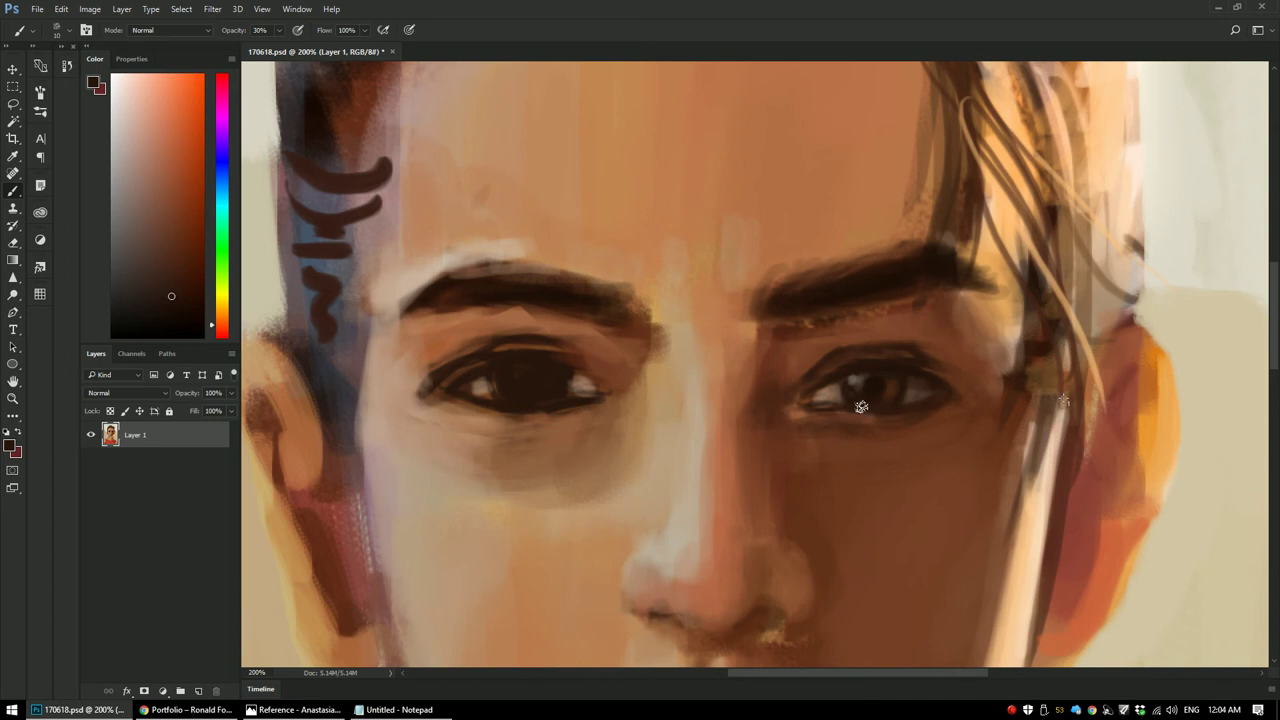
Step: Copy the lassoed iris of the shaded eye to a new layer and place it over the iris of the lit-side eye
{"action": "key", "text": "ctrl+minus"}
{"action": "key", "text": "ctrl+minus"}
{"action": "key", "text": "ctrl+minus"}
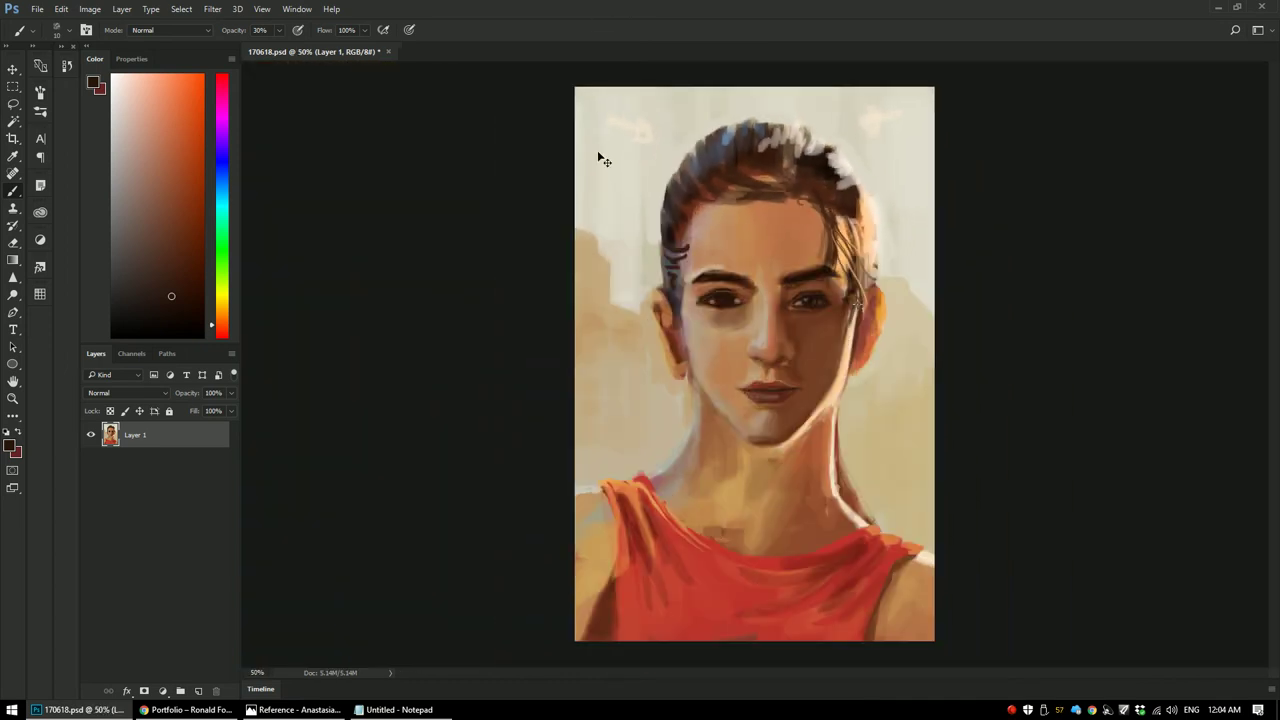
{"action": "key", "text": "ctrl+plus"}
{"action": "key", "text": "ctrl+plus"}
{"action": "left_click_drag", "start_coordinate": [655, 231], "coordinate": [640, 365]}
{"action": "scroll", "coordinate": [640, 365], "scroll_direction": "up", "scroll_amount": 4}
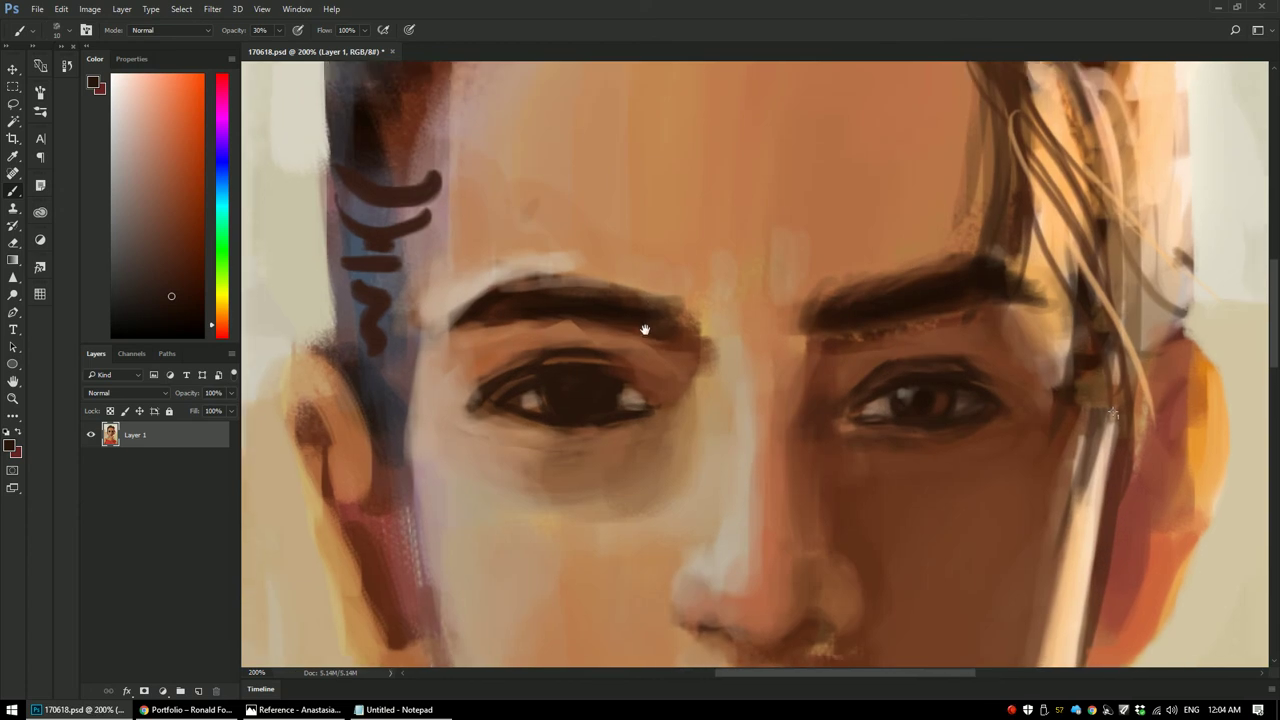
{"action": "key", "text": "l"}
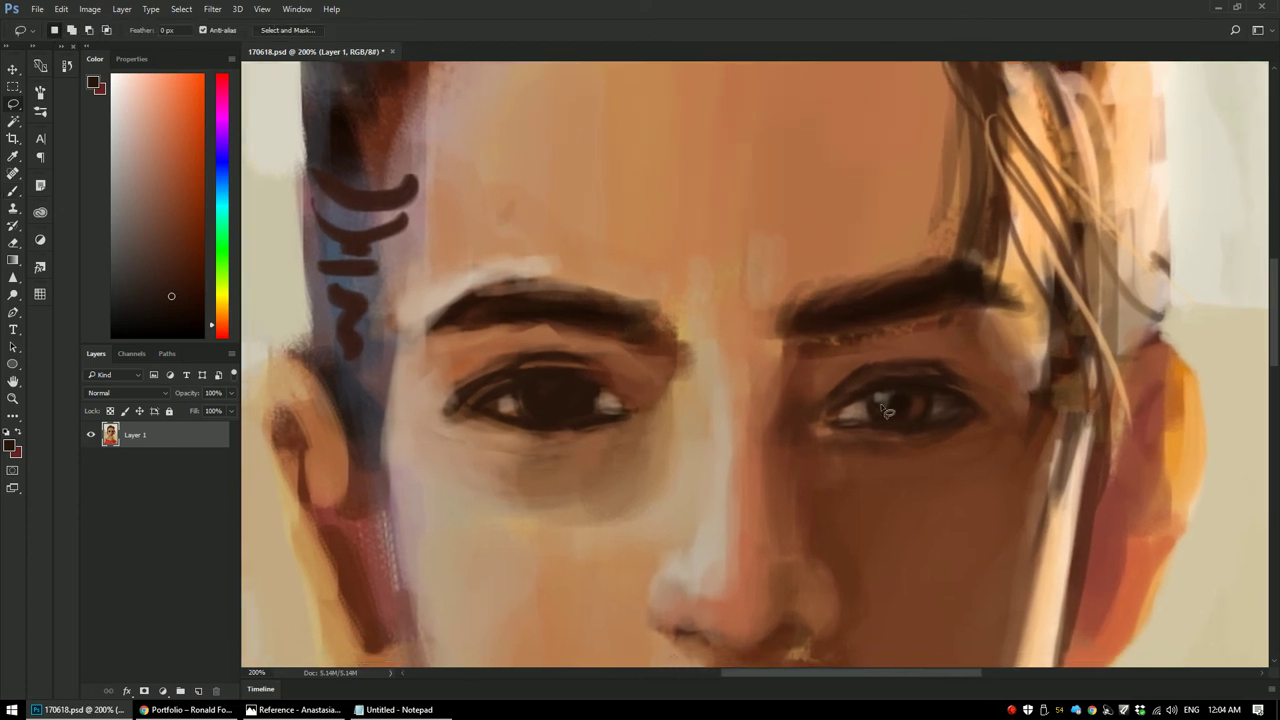
{"action": "mouse_move", "coordinate": [899, 437]}
{"action": "left_mouse_down"}
{"action": "mouse_move", "coordinate": [932, 432]}
{"action": "mouse_move", "coordinate": [935, 394]}
{"action": "left_mouse_up"}
{"action": "key", "text": "ctrl+j"}
{"action": "key", "text": "v"}
{"action": "left_click_drag", "start_coordinate": [905, 413], "coordinate": [541, 364]}
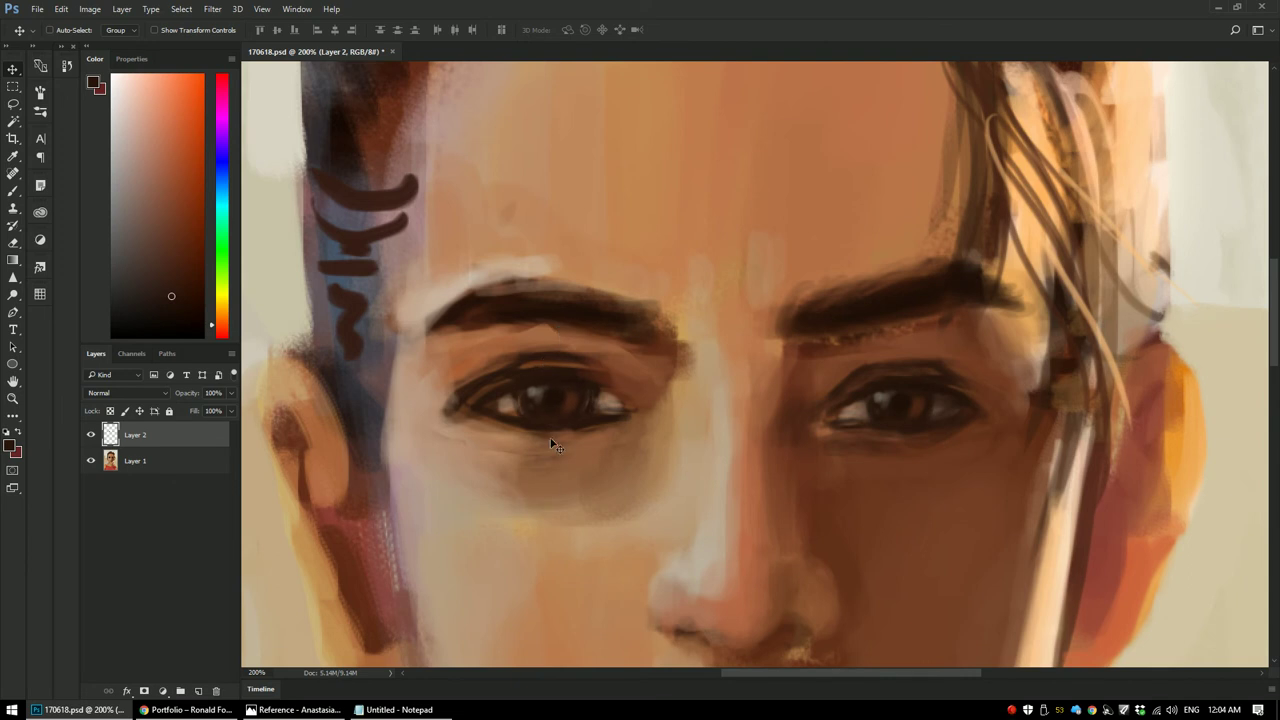
Step: Tone down the whites around the copied iris on Layer 1 with a sampled grey-brown and merge Layer 2 into it
{"action": "left_click", "coordinate": [178, 462]}
{"action": "key", "text": "b"}
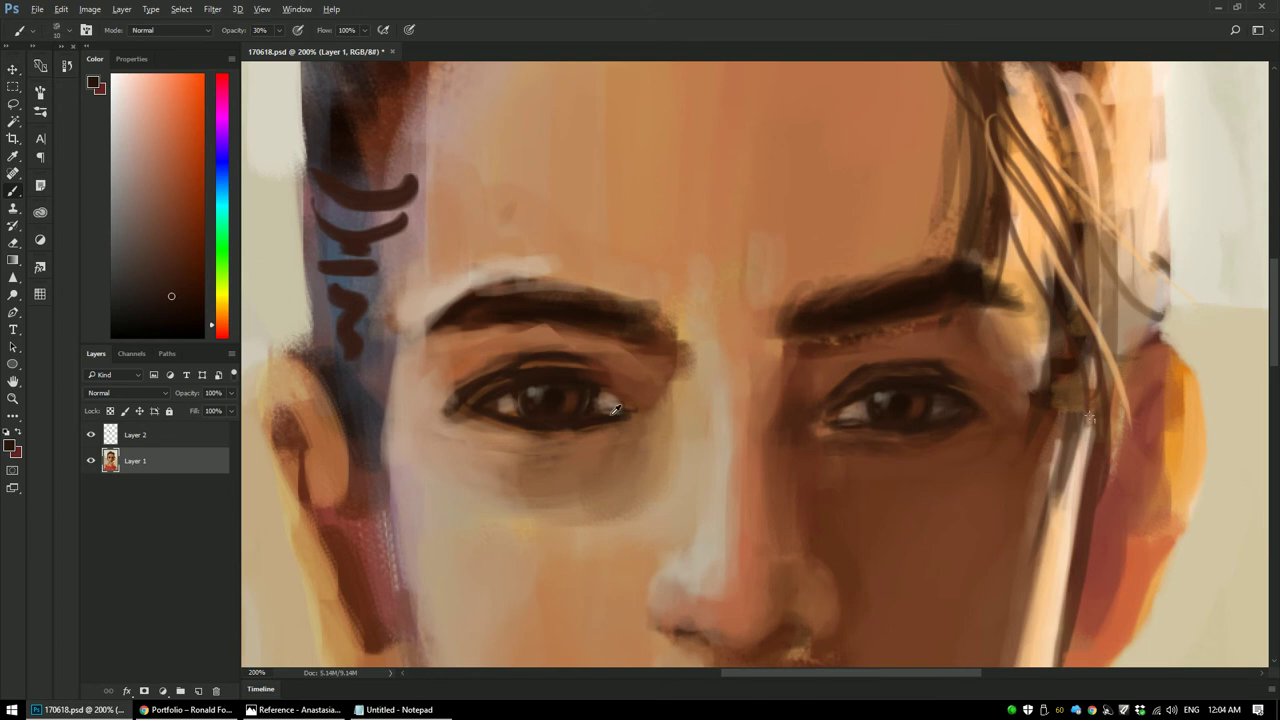
{"action": "left_click", "coordinate": [608, 402], "text": "alt"}
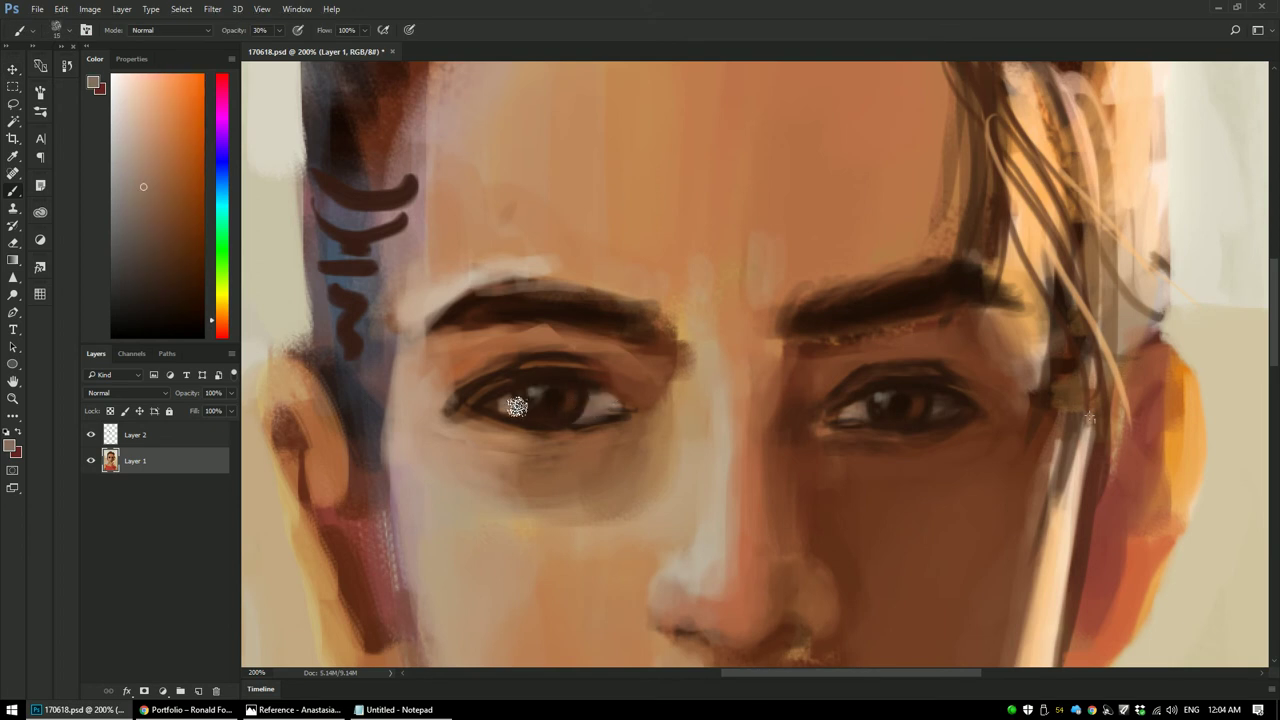
{"action": "left_click", "coordinate": [138, 436]}
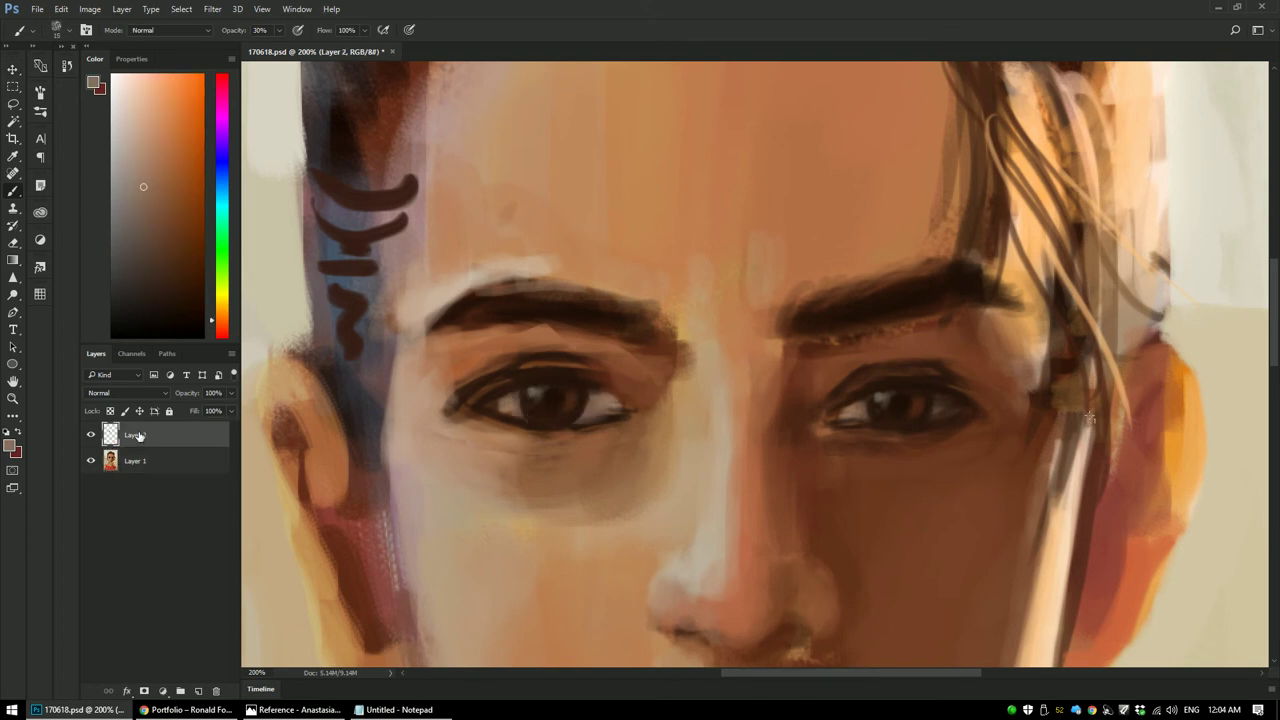
{"action": "key", "text": "ctrl+e"}
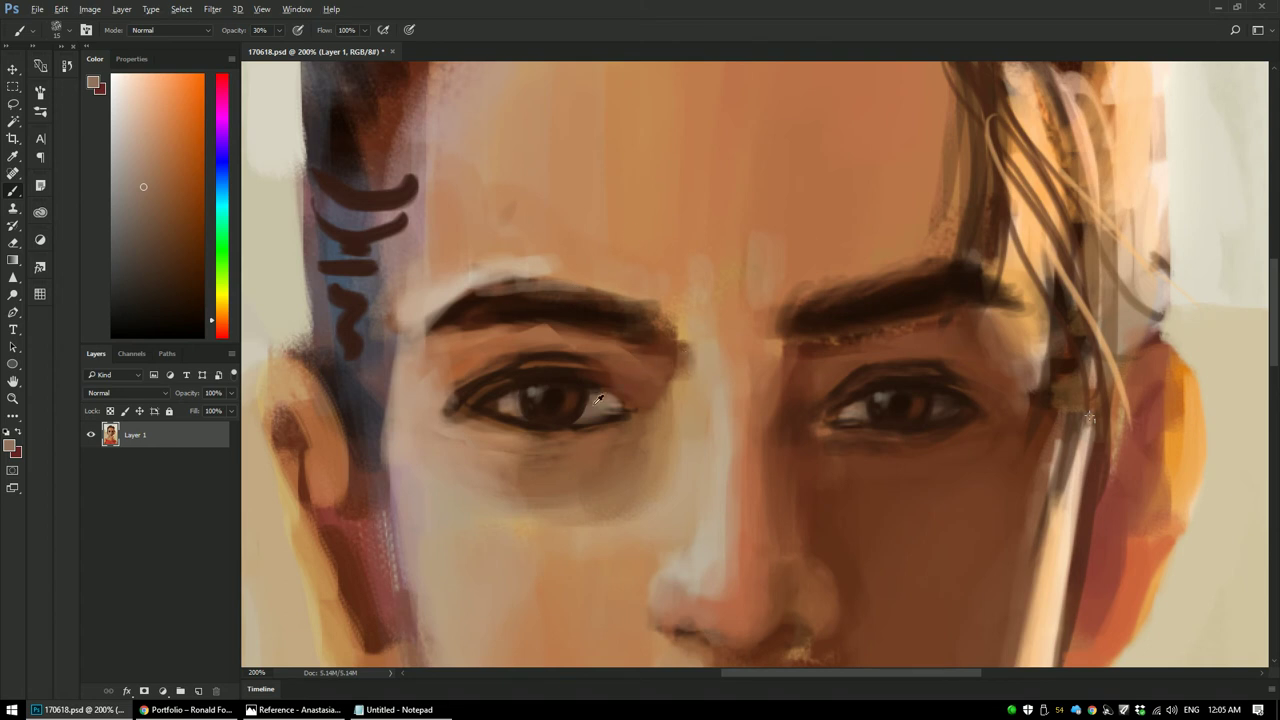
Step: Paint a reddish-brown shadow beneath the lit-side eye, using tones sampled from the shaded cheek and a larger brush
{"action": "left_click", "coordinate": [851, 486], "text": "alt"}
{"action": "key", "text": "bracketright"}
{"action": "left_click_drag", "start_coordinate": [620, 430], "coordinate": [543, 443]}
{"action": "left_click", "coordinate": [820, 491], "text": "alt"}
{"action": "left_click_drag", "start_coordinate": [626, 429], "coordinate": [543, 453]}
{"action": "mouse_move", "coordinate": [617, 429]}
{"action": "left_mouse_down"}
{"action": "mouse_move", "coordinate": [501, 457]}
{"action": "mouse_move", "coordinate": [557, 439]}
{"action": "mouse_move", "coordinate": [504, 433]}
{"action": "left_mouse_up"}
{"action": "left_click", "coordinate": [594, 438], "text": "alt"}
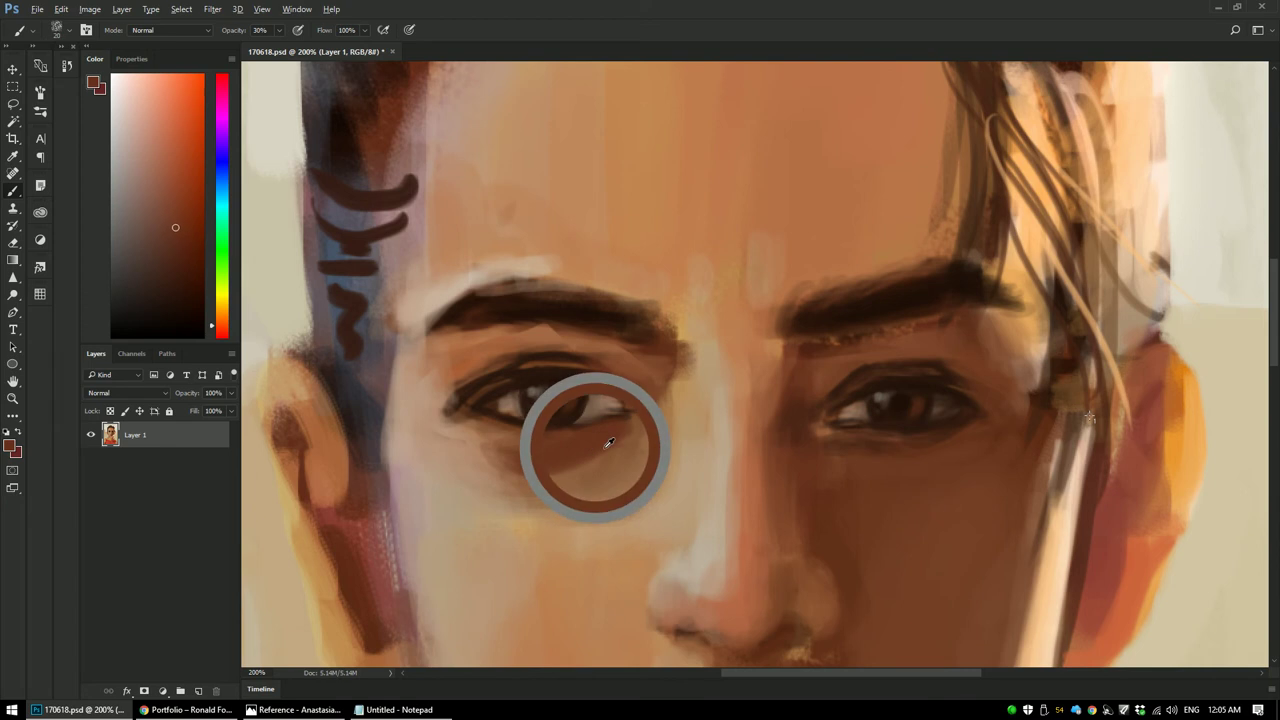
{"action": "mouse_move", "coordinate": [629, 429]}
{"action": "left_mouse_down"}
{"action": "mouse_move", "coordinate": [590, 484]}
{"action": "mouse_move", "coordinate": [500, 451]}
{"action": "left_mouse_up"}
{"action": "left_click", "coordinate": [623, 486], "text": "alt"}
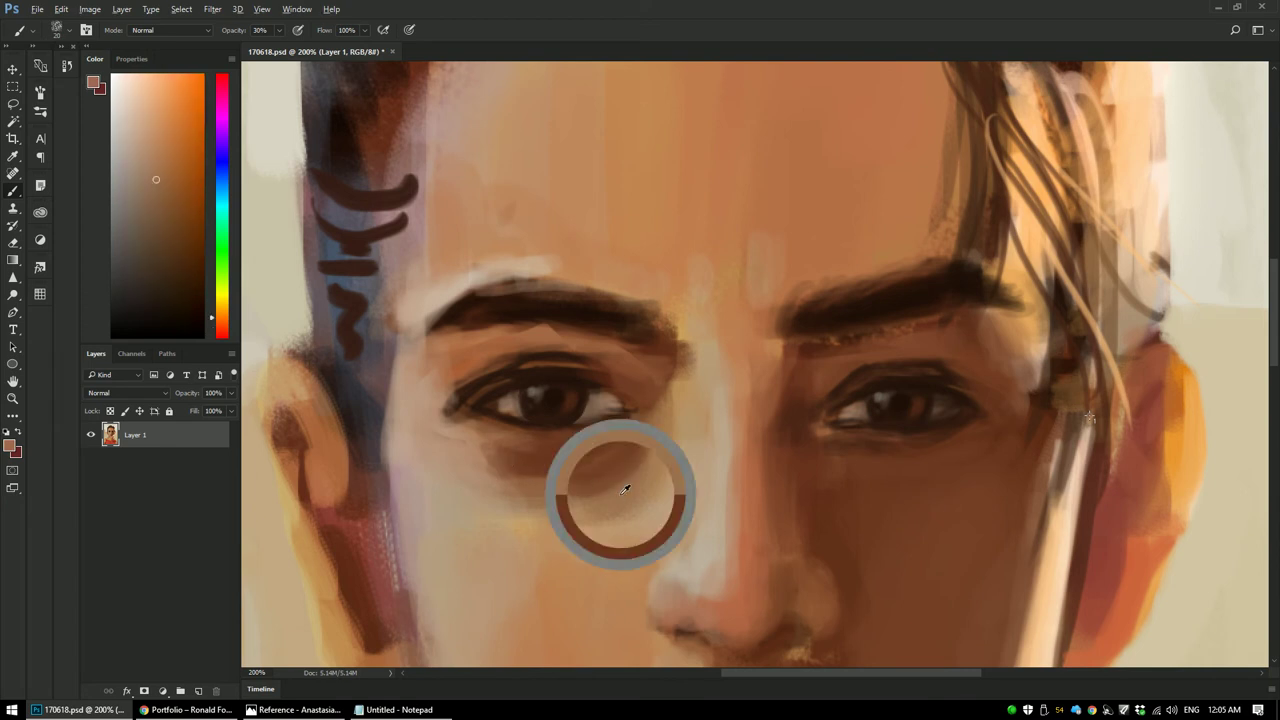
Step: Blend the lower and outer edges of the under-eye shadow into the lit cheek with sampled skin tones
{"action": "left_click", "coordinate": [652, 463], "text": "alt"}
{"action": "left_click_drag", "start_coordinate": [622, 494], "coordinate": [482, 448]}
{"action": "left_click", "coordinate": [623, 467], "text": "alt"}
{"action": "left_click", "coordinate": [465, 475], "text": "alt"}
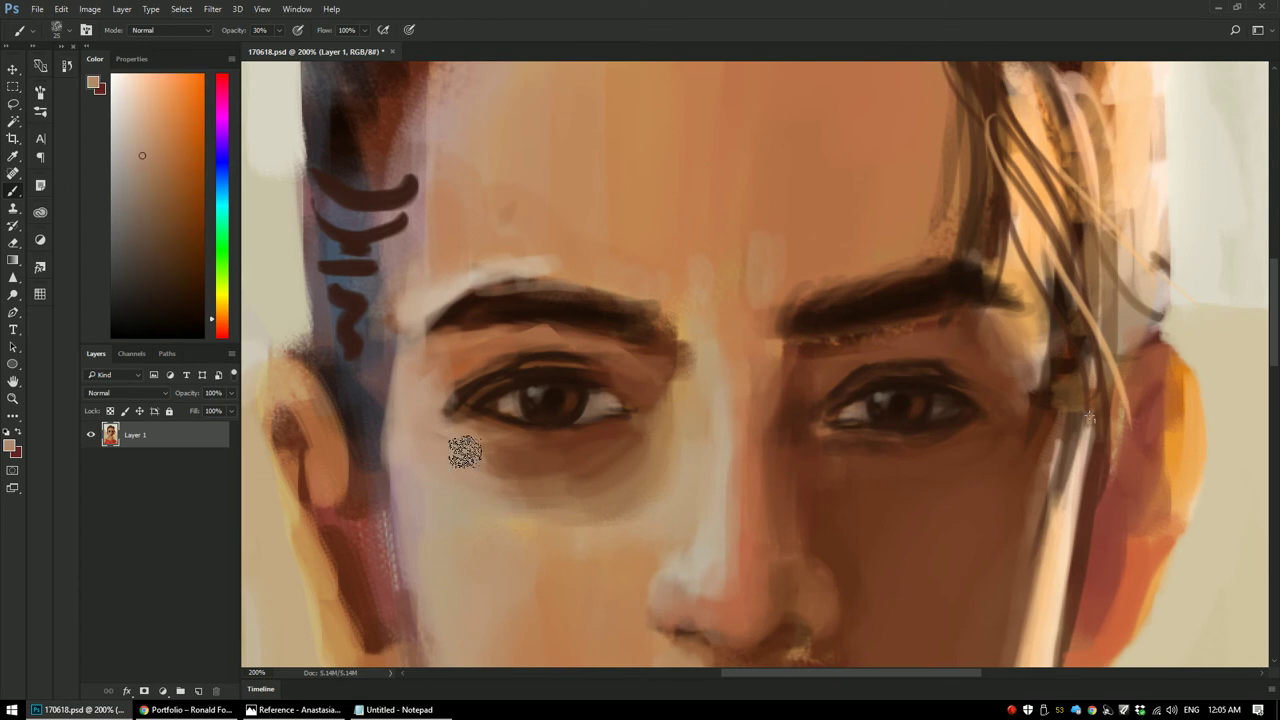
Step: Warm the skin at the outer corner of the lit-side eye and upper lid with sampled orange-brown
{"action": "left_click", "coordinate": [448, 391], "text": "alt"}
{"action": "left_click", "coordinate": [471, 357], "text": "alt"}
{"action": "mouse_move", "coordinate": [436, 358]}
{"action": "left_mouse_down"}
{"action": "mouse_move", "coordinate": [486, 364]}
{"action": "mouse_move", "coordinate": [449, 387]}
{"action": "left_mouse_up"}
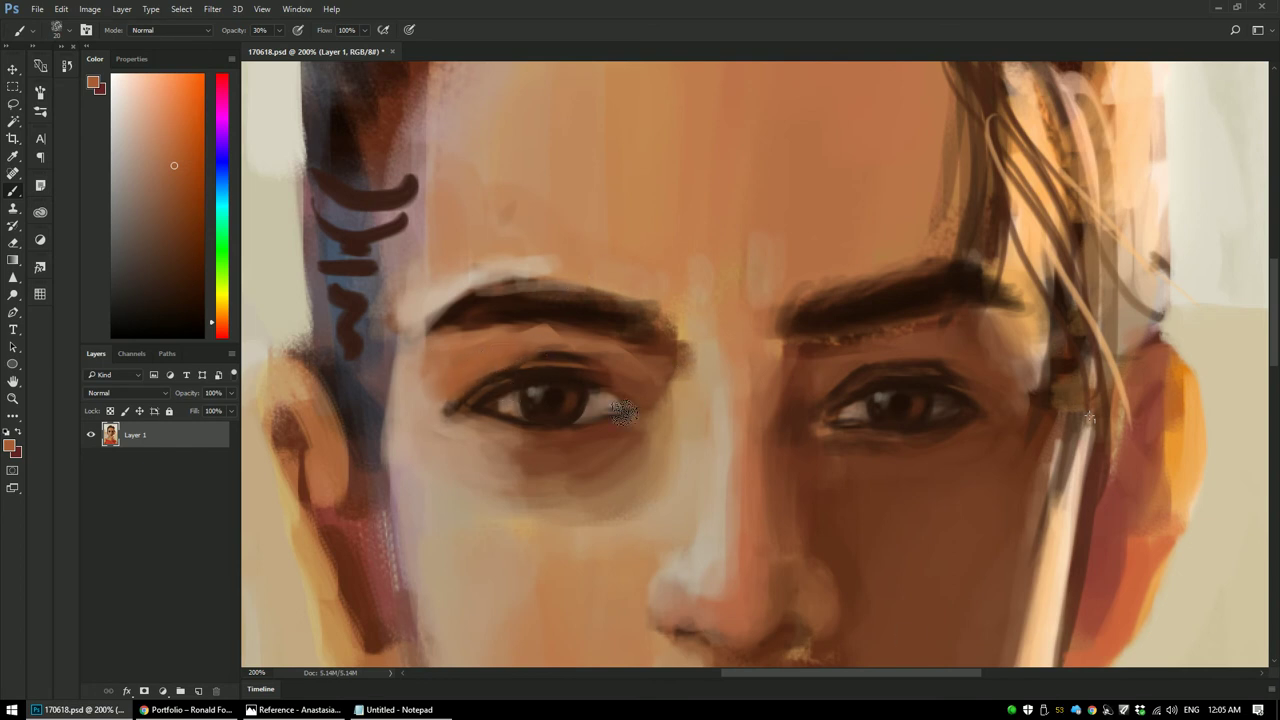
Step: Darken and reshape the lower edge of the lit-side eyebrow with near-black tones sampled from the brow
{"action": "left_click", "coordinate": [549, 318], "text": "alt"}
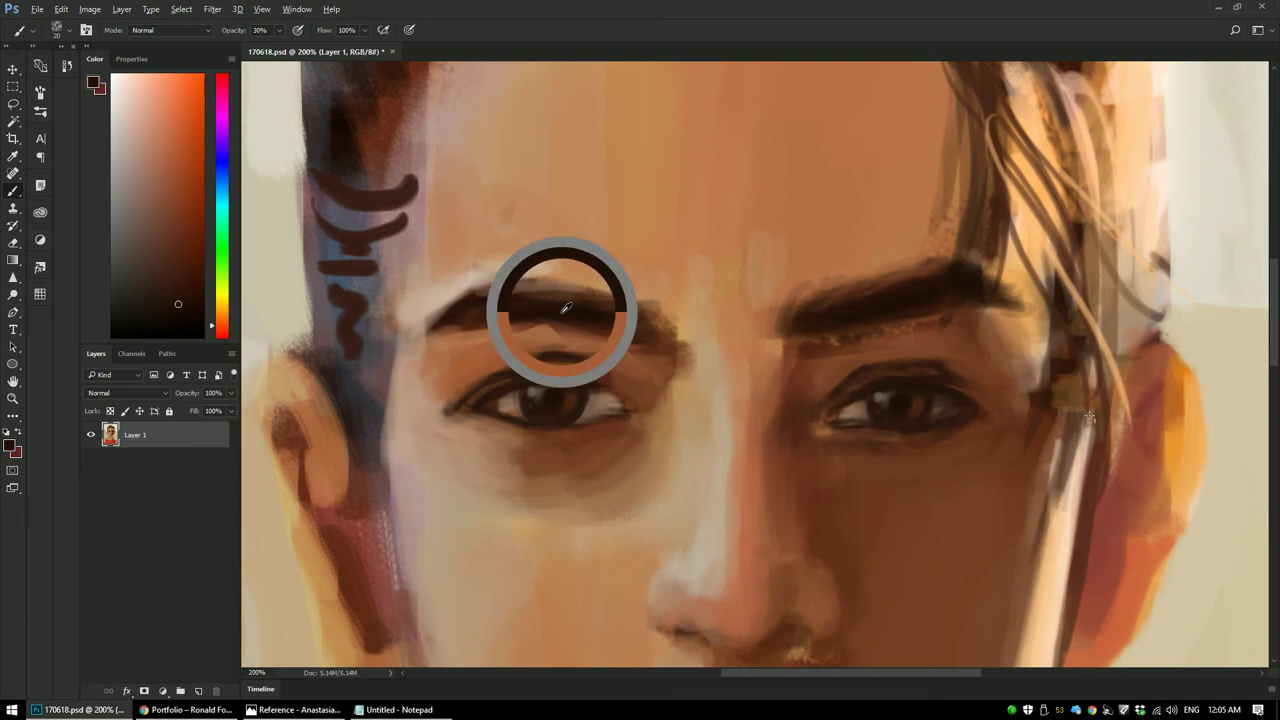
{"action": "left_click", "coordinate": [541, 309], "text": "alt"}
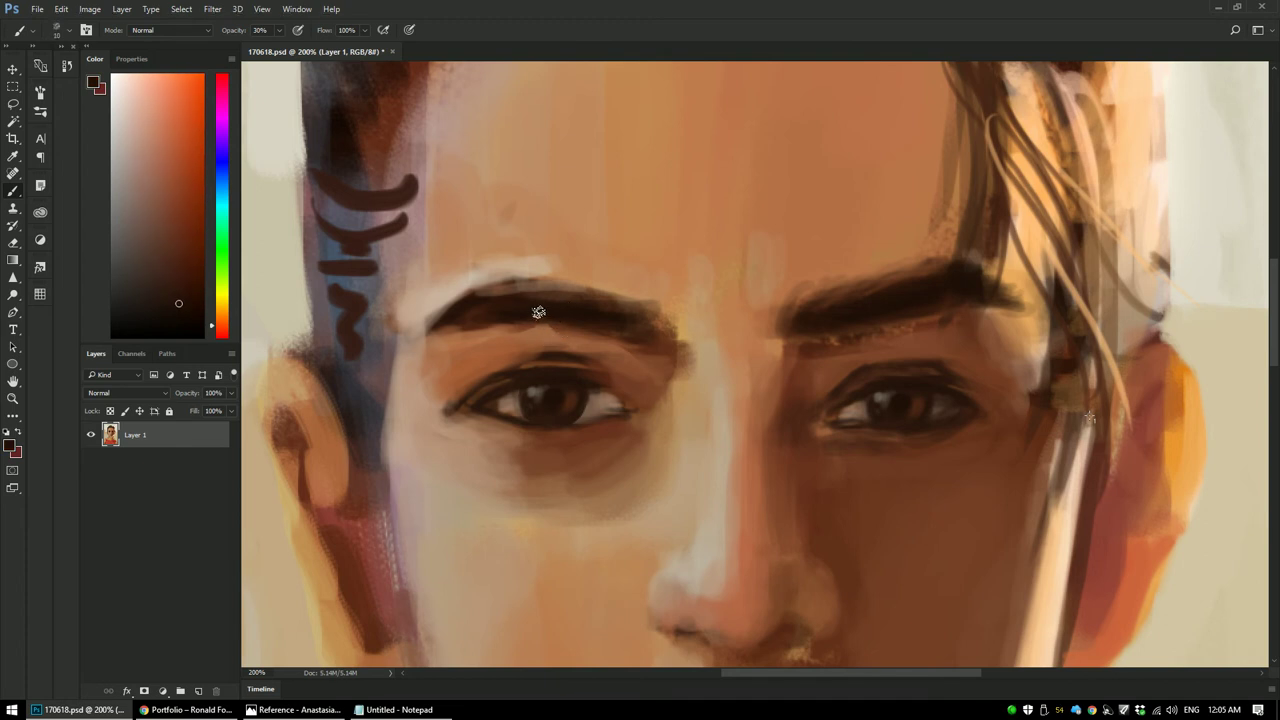
{"action": "left_click_drag", "start_coordinate": [536, 326], "coordinate": [628, 340]}
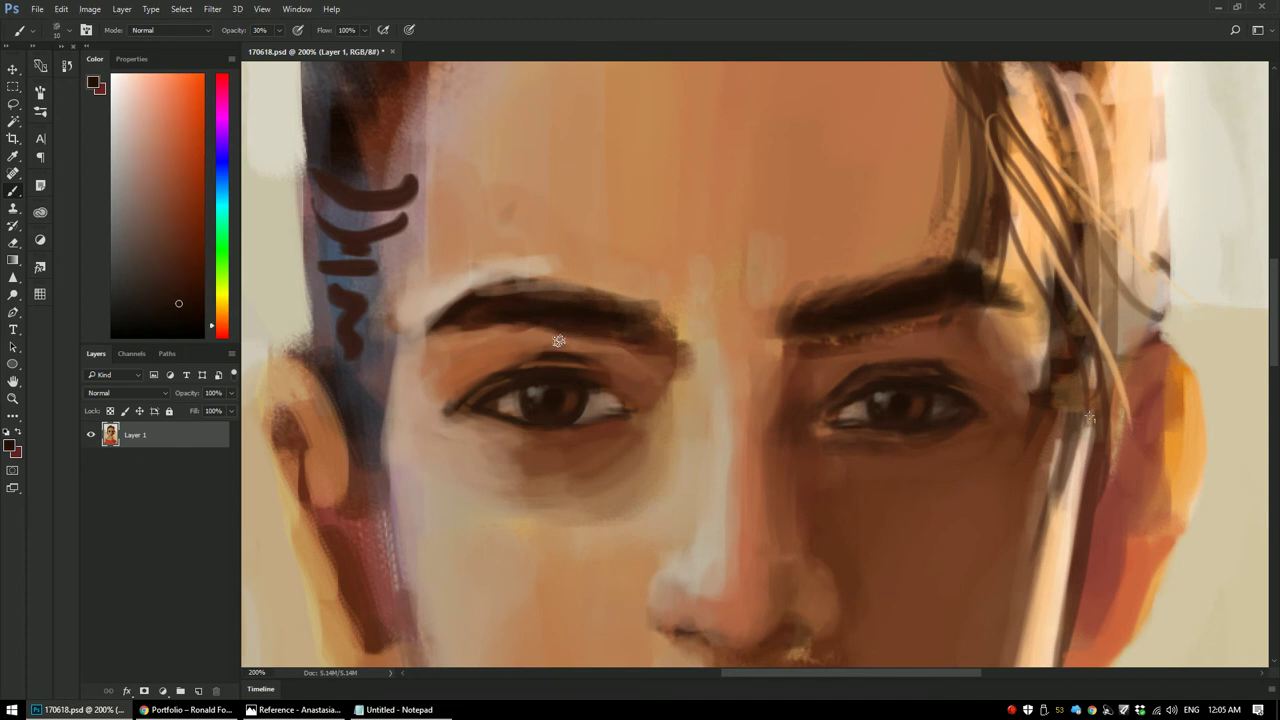
{"action": "left_click", "coordinate": [589, 320], "text": "alt"}
{"action": "left_click", "coordinate": [642, 315], "text": "alt"}
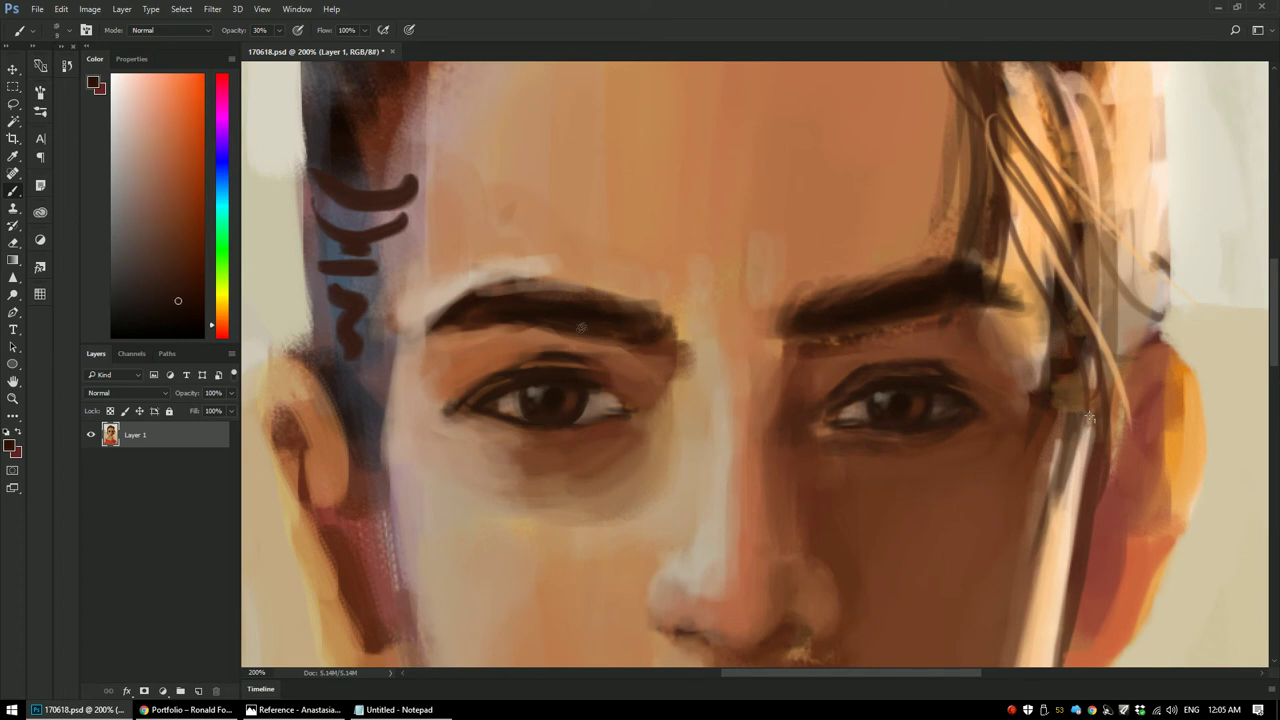
Step: Smooth the light highlight above the outer half of the lit-side eyebrow with sampled pale skin tones
{"action": "left_click", "coordinate": [514, 263], "text": "alt"}
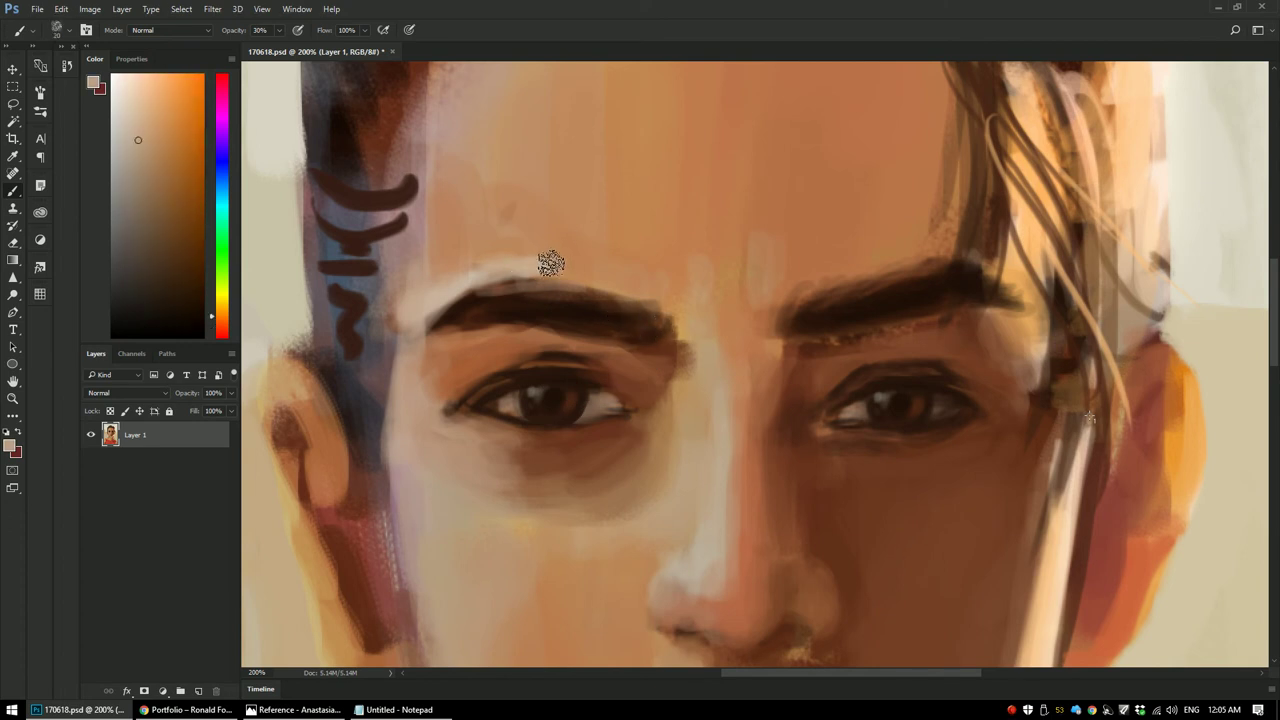
{"action": "left_click", "coordinate": [525, 260], "text": "alt"}
{"action": "left_click", "coordinate": [480, 272], "text": "alt"}
{"action": "left_click", "coordinate": [480, 275], "text": "alt"}
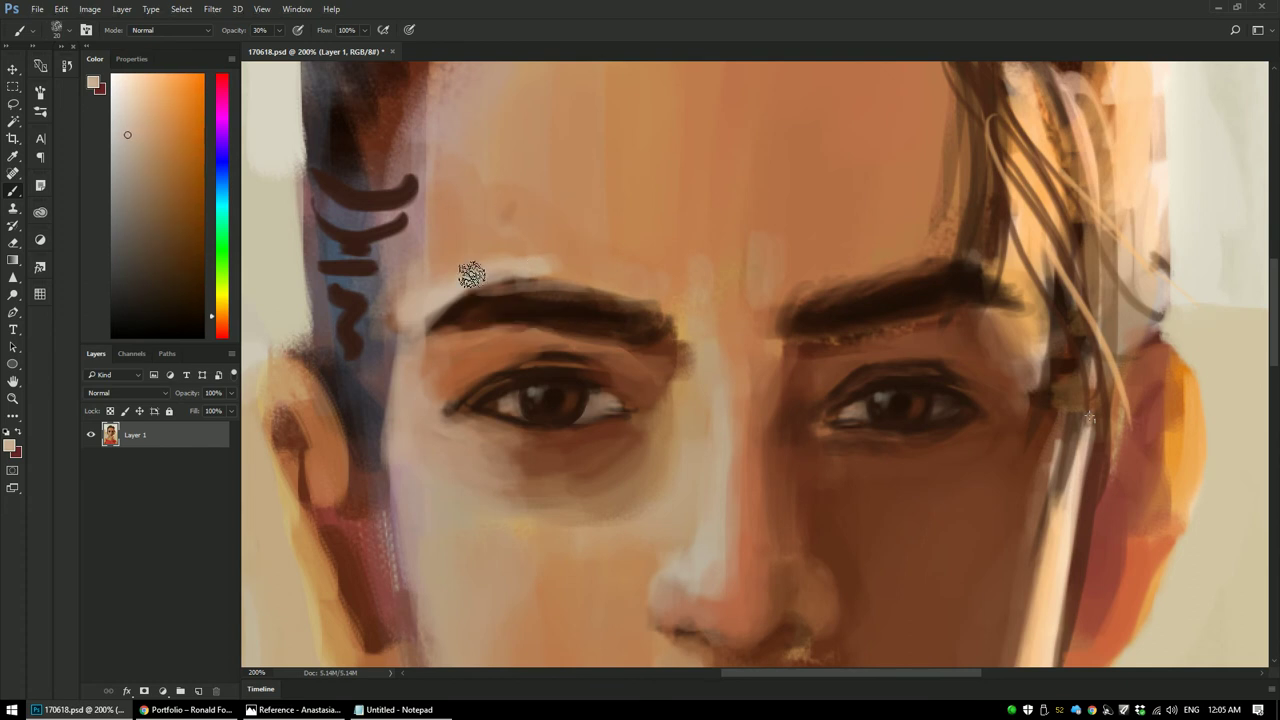
{"action": "left_click", "coordinate": [440, 288], "text": "alt"}
Step: Sharpen the outer tail of the lit-side eyebrow with dark brown and soften its inner end with sampled browns
{"action": "left_click", "coordinate": [456, 300], "text": "alt"}
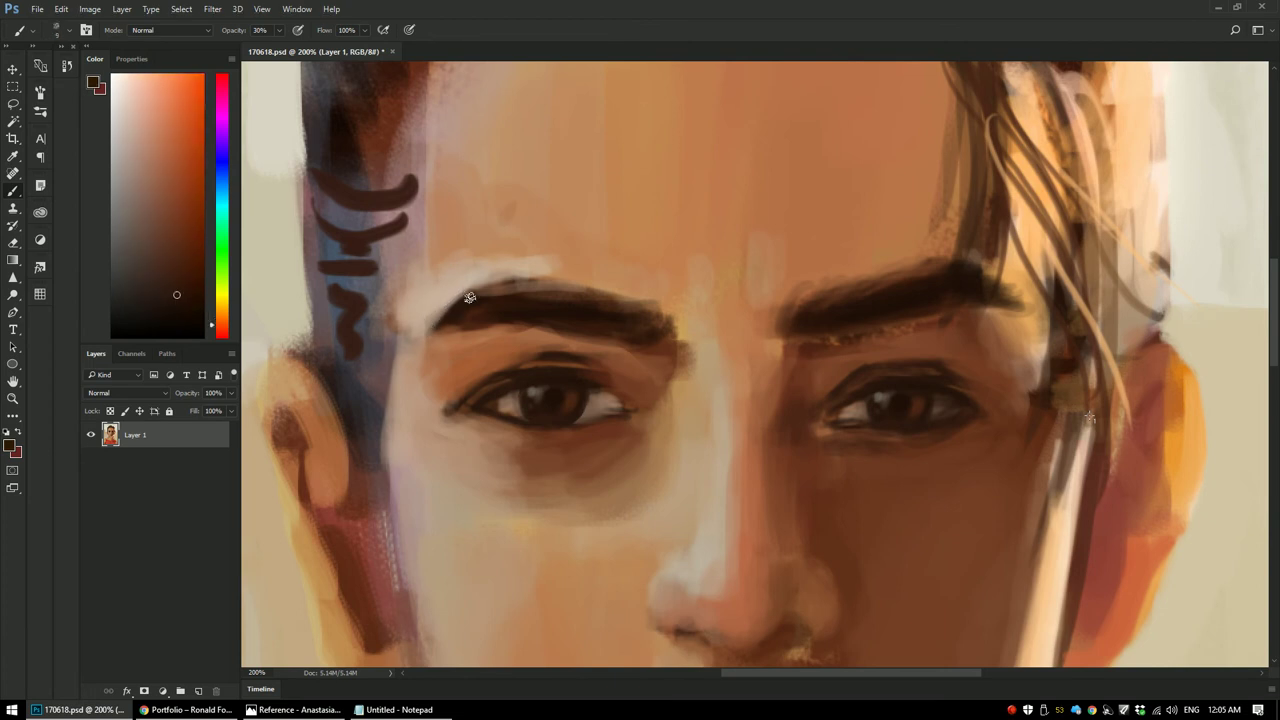
{"action": "left_click_drag", "start_coordinate": [453, 308], "coordinate": [425, 328]}
{"action": "left_click", "coordinate": [538, 310], "text": "alt"}
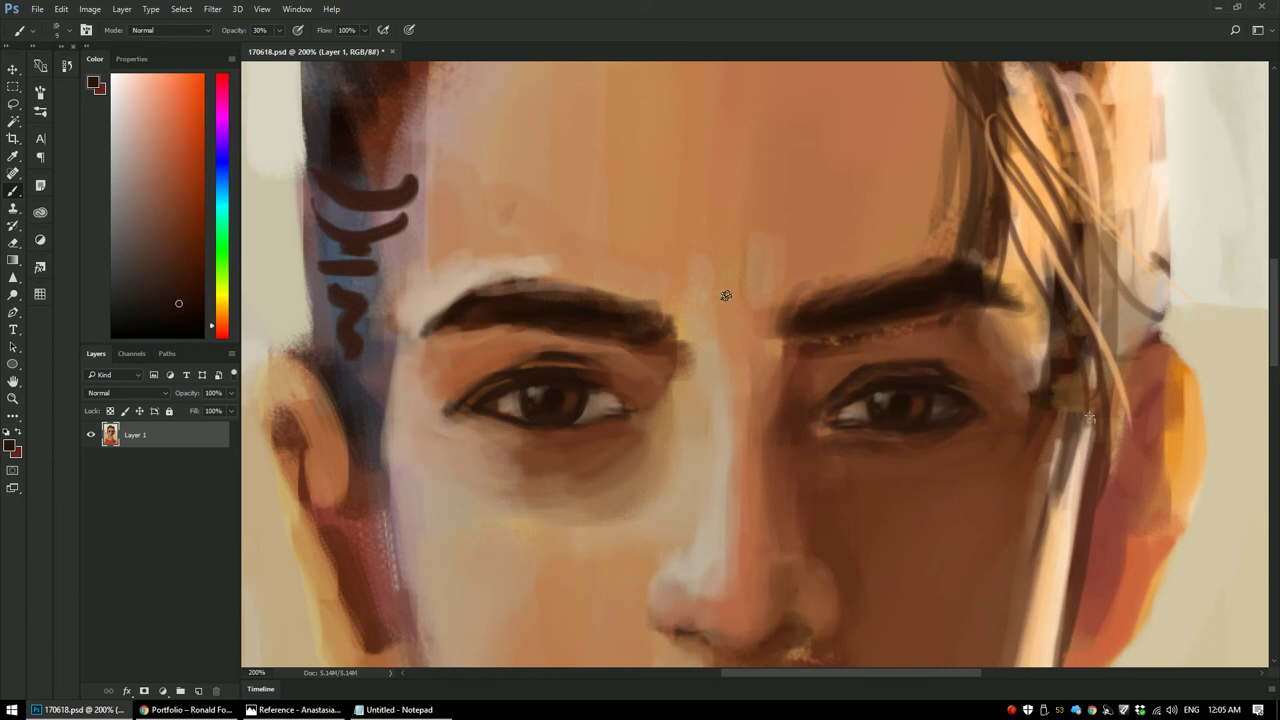
{"action": "left_click", "coordinate": [688, 340], "text": "alt"}
{"action": "left_click", "coordinate": [669, 350], "text": "alt"}
{"action": "key", "text": "bracketright"}
{"action": "left_click", "coordinate": [656, 322], "text": "alt"}
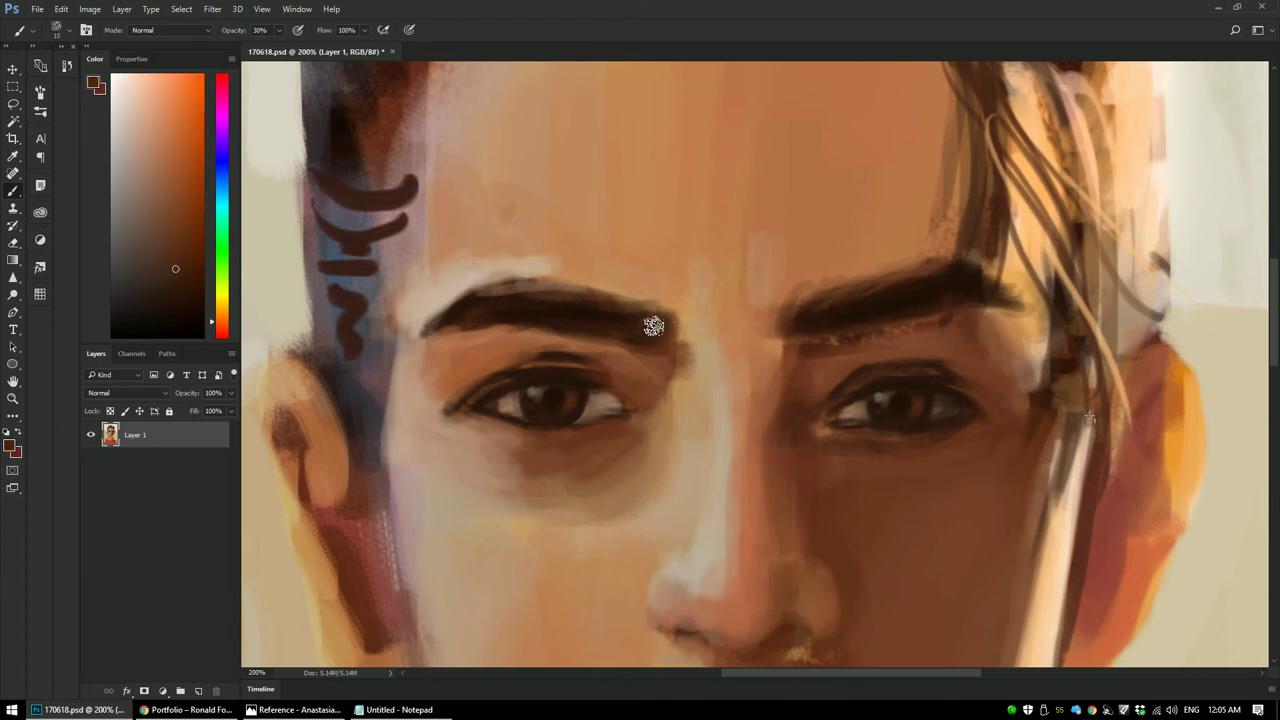
Step: Clean up the upper edge of the lit-side eyebrow by blending sampled forehead skin tones above it
{"action": "left_click", "coordinate": [569, 258], "text": "alt"}
{"action": "key", "text": "bracketright"}
{"action": "key", "text": "bracketright"}
{"action": "key", "text": "bracketright"}
{"action": "key", "text": "bracketright"}
{"action": "left_click", "coordinate": [570, 250], "text": "alt"}
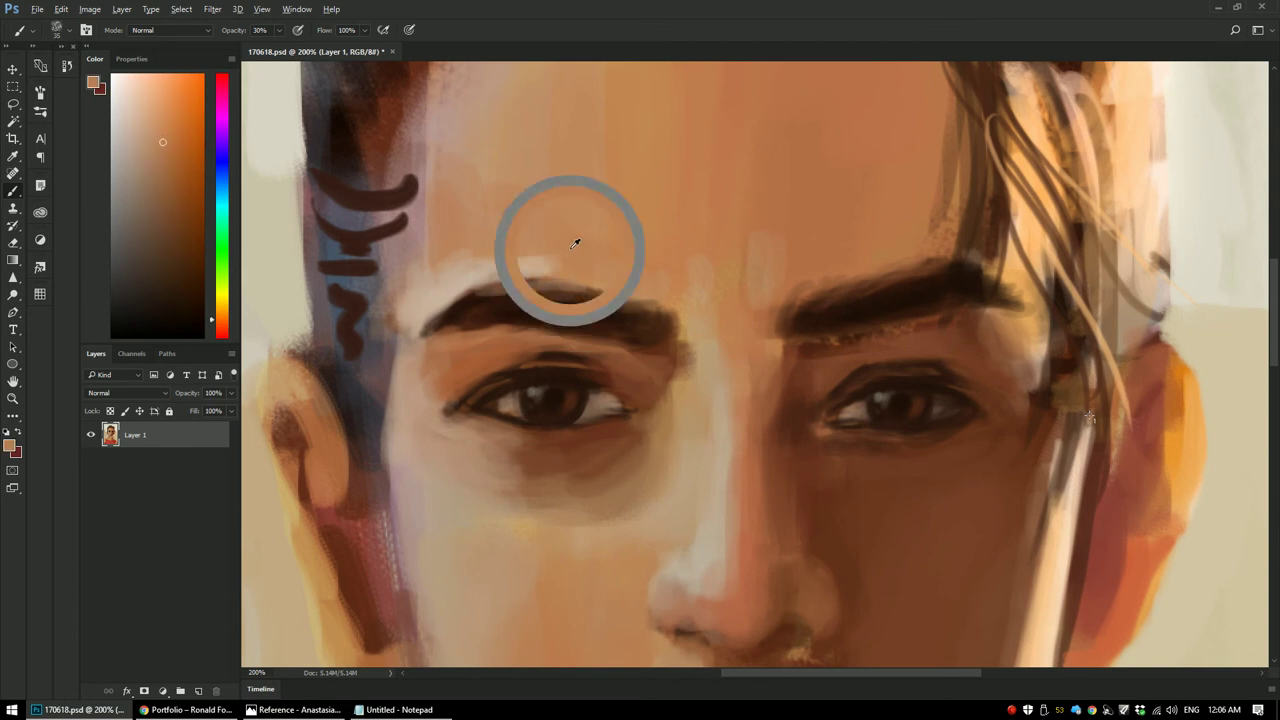
{"action": "left_click", "coordinate": [560, 263], "text": "alt"}
{"action": "left_click", "coordinate": [576, 261], "text": "alt"}
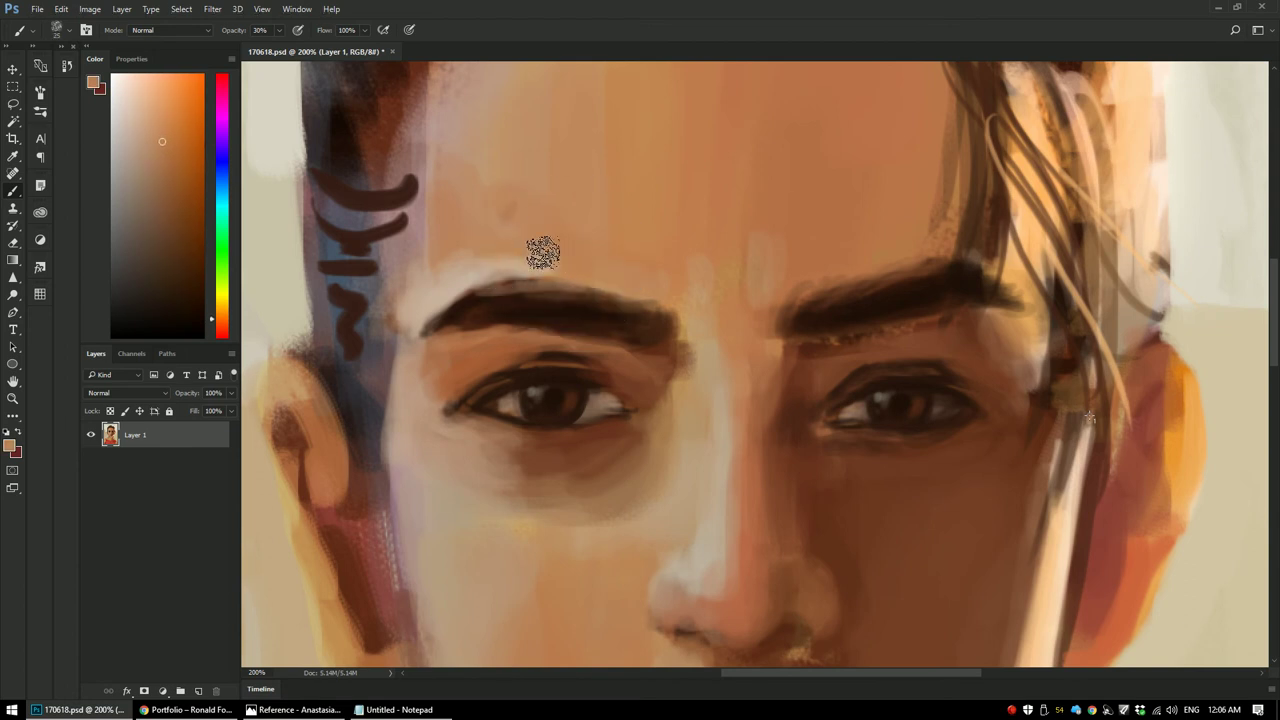
{"action": "left_click", "coordinate": [591, 274], "text": "alt"}
{"action": "left_click", "coordinate": [595, 273], "text": "alt"}
{"action": "left_click", "coordinate": [603, 274], "text": "alt"}
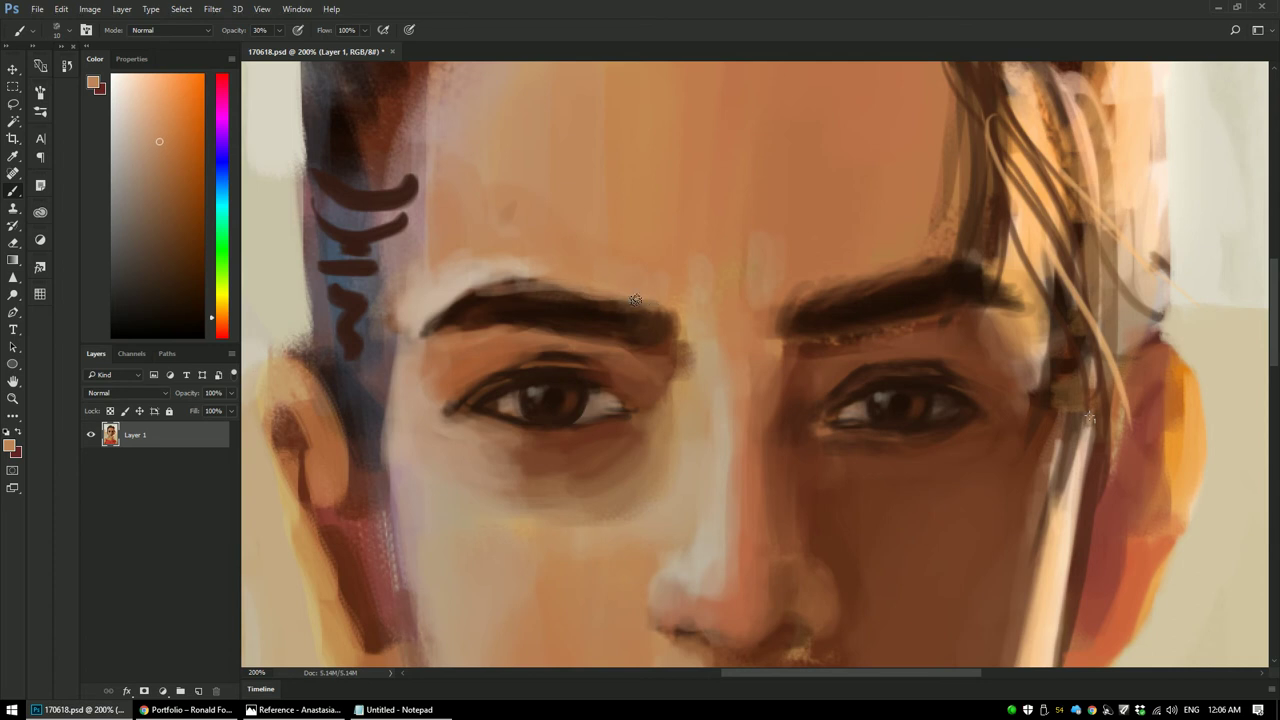
{"action": "scroll", "coordinate": [520, 190], "scroll_direction": "up", "scroll_amount": 5}
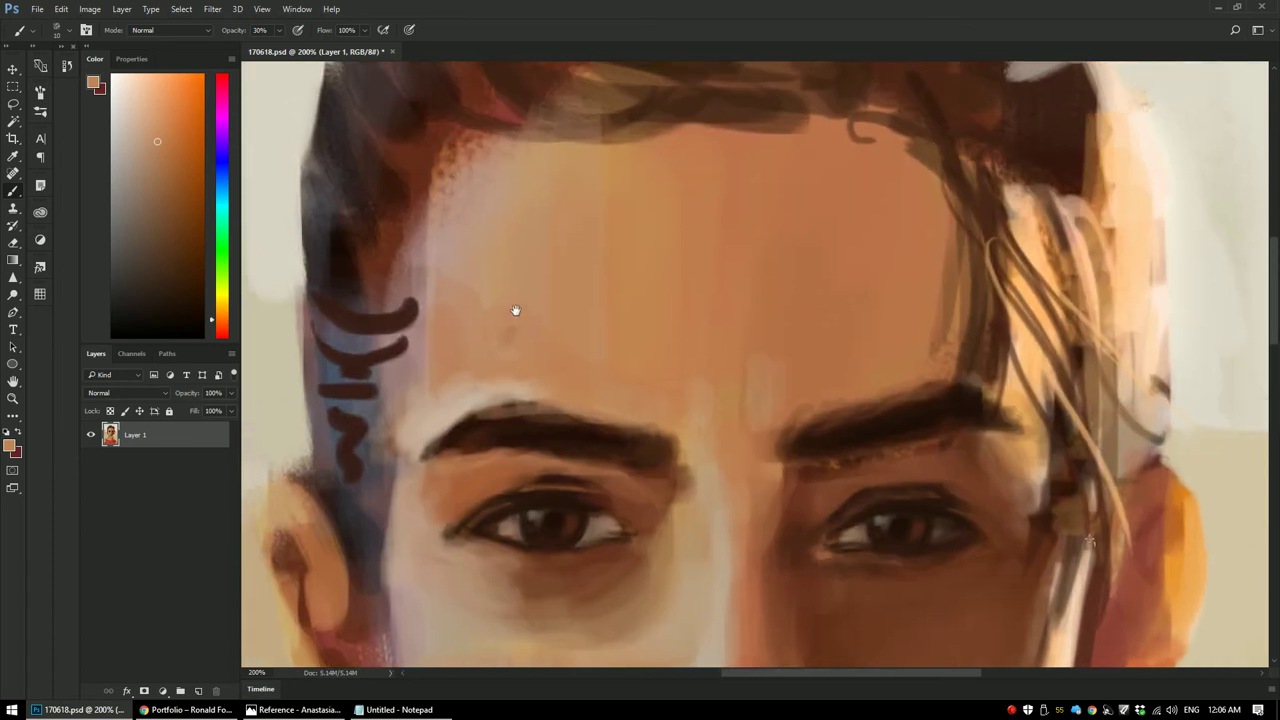
Step: Paint dark sideburn hair strokes over the lit-side temple with sampled near-black brown at 80% brush opacity
{"action": "left_click", "coordinate": [390, 290], "text": "alt"}
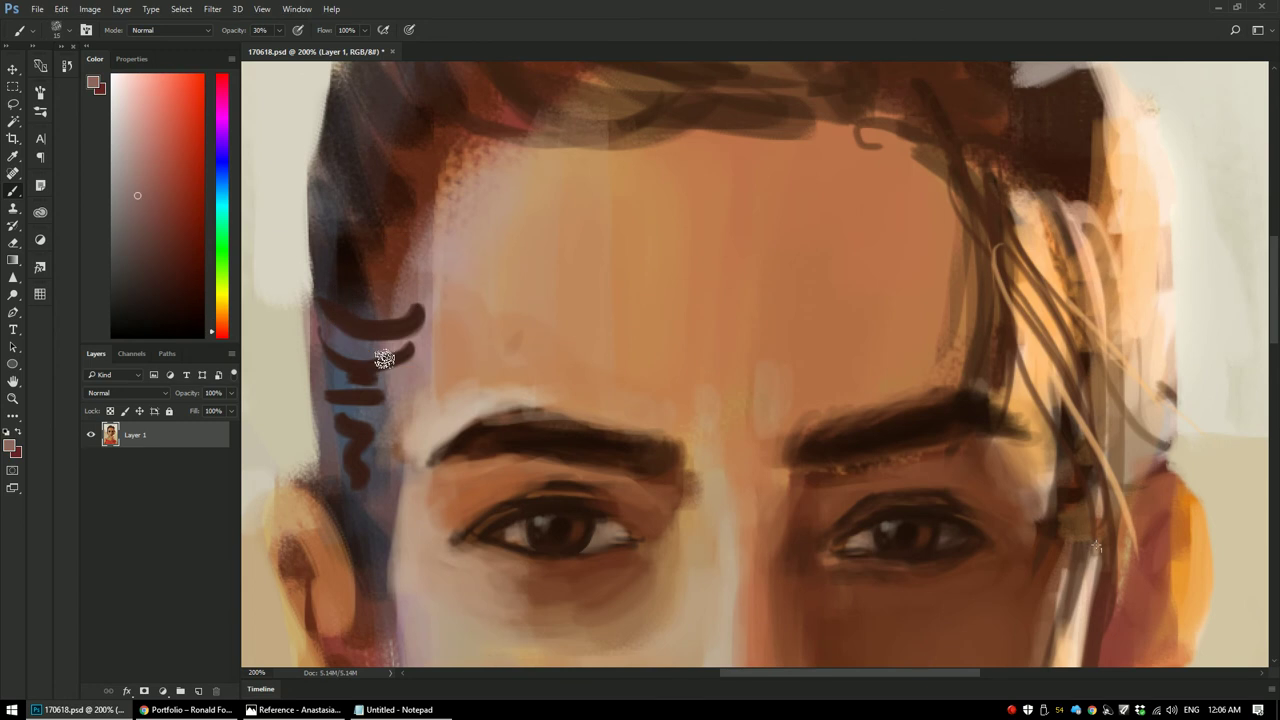
{"action": "key", "text": "ctrl+minus"}
{"action": "left_click", "coordinate": [558, 322], "text": "alt"}
{"action": "key", "text": "8"}
{"action": "key", "text": "bracketleft"}
{"action": "mouse_move", "coordinate": [546, 325]}
{"action": "left_mouse_down"}
{"action": "mouse_move", "coordinate": [555, 294]}
{"action": "mouse_move", "coordinate": [582, 329]}
{"action": "left_mouse_up"}
{"action": "mouse_move", "coordinate": [549, 283]}
{"action": "left_mouse_down"}
{"action": "mouse_move", "coordinate": [583, 321]}
{"action": "mouse_move", "coordinate": [556, 357]}
{"action": "mouse_move", "coordinate": [568, 369]}
{"action": "mouse_move", "coordinate": [556, 353]}
{"action": "mouse_move", "coordinate": [535, 407]}
{"action": "left_mouse_up"}
{"action": "left_click", "coordinate": [548, 348], "text": "alt"}
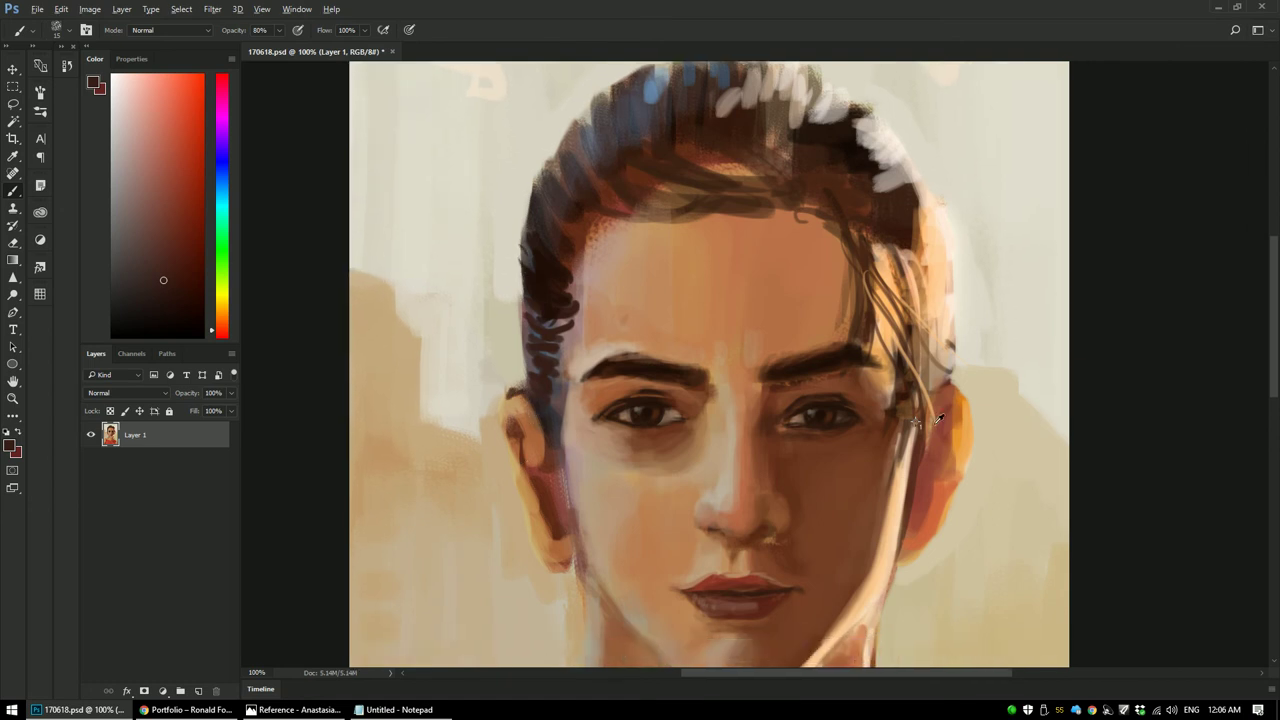
Step: Rework the upper part of the lit-side ear with sampled orange, tan and brown skin tones at 30% opacity
{"action": "left_click", "coordinate": [944, 494], "text": "alt"}
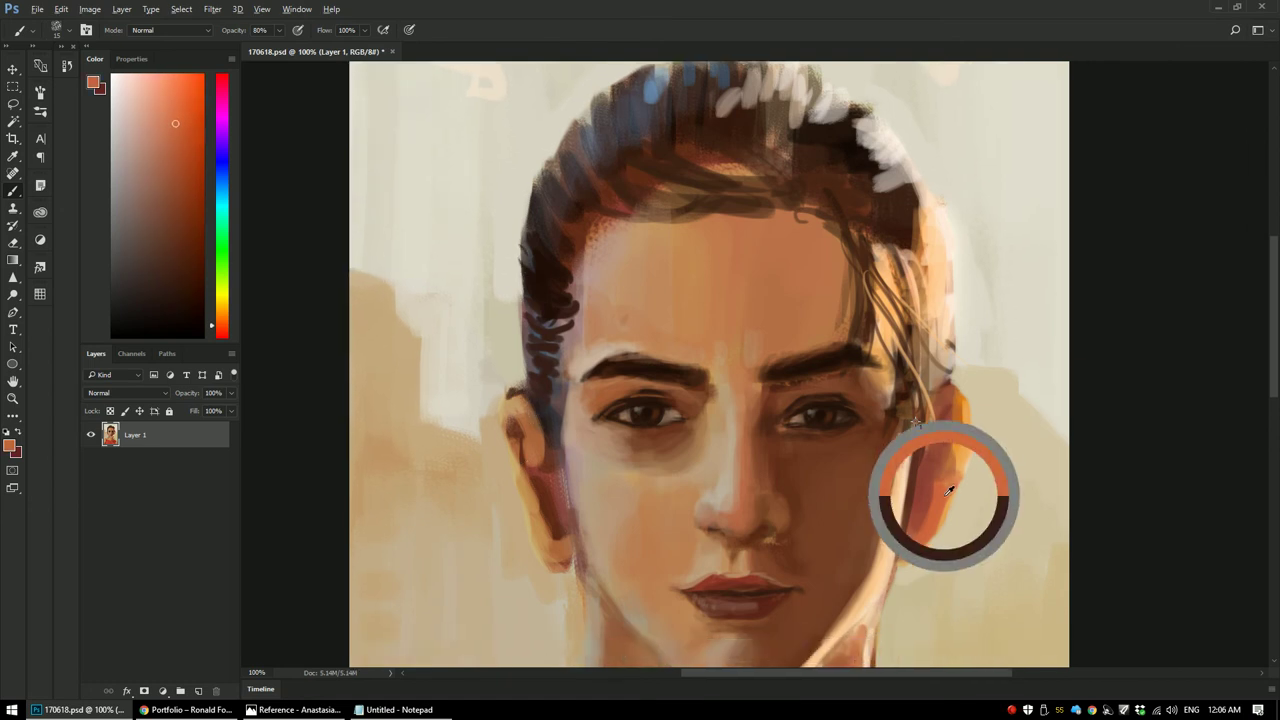
{"action": "left_click", "coordinate": [511, 425], "text": "alt"}
{"action": "left_click", "coordinate": [514, 422], "text": "alt"}
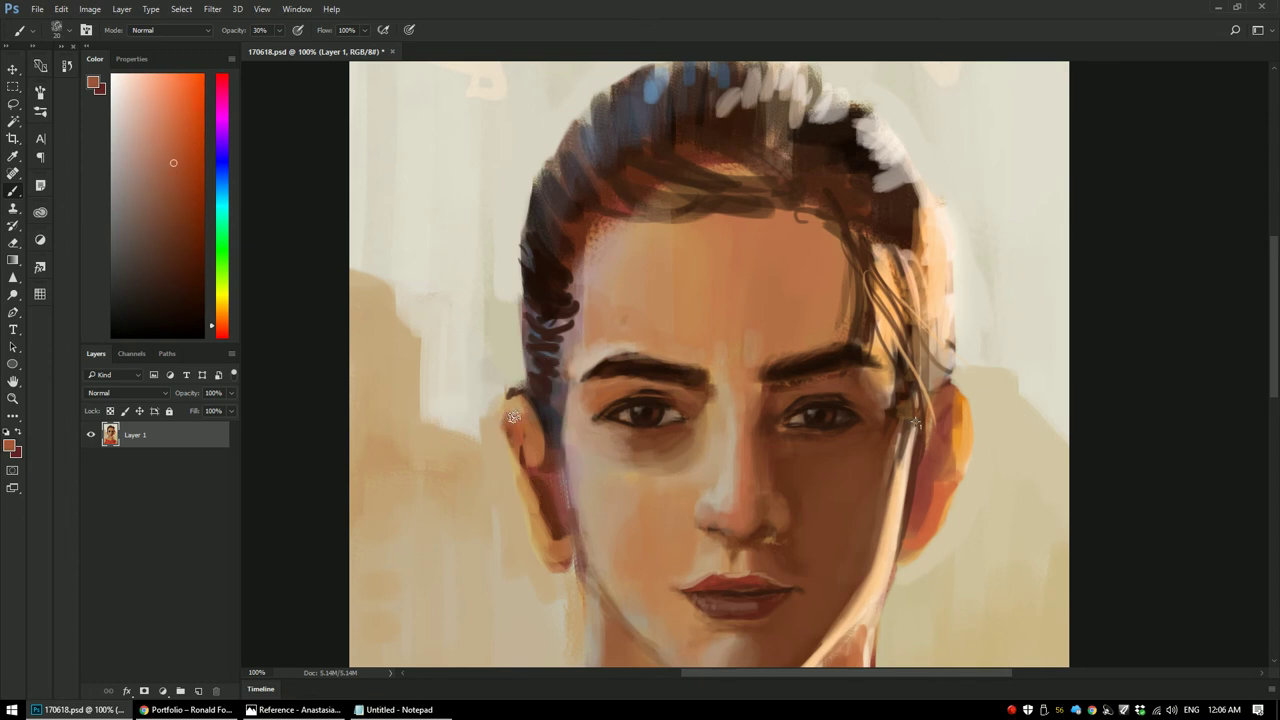
{"action": "left_click", "coordinate": [516, 402], "text": "alt"}
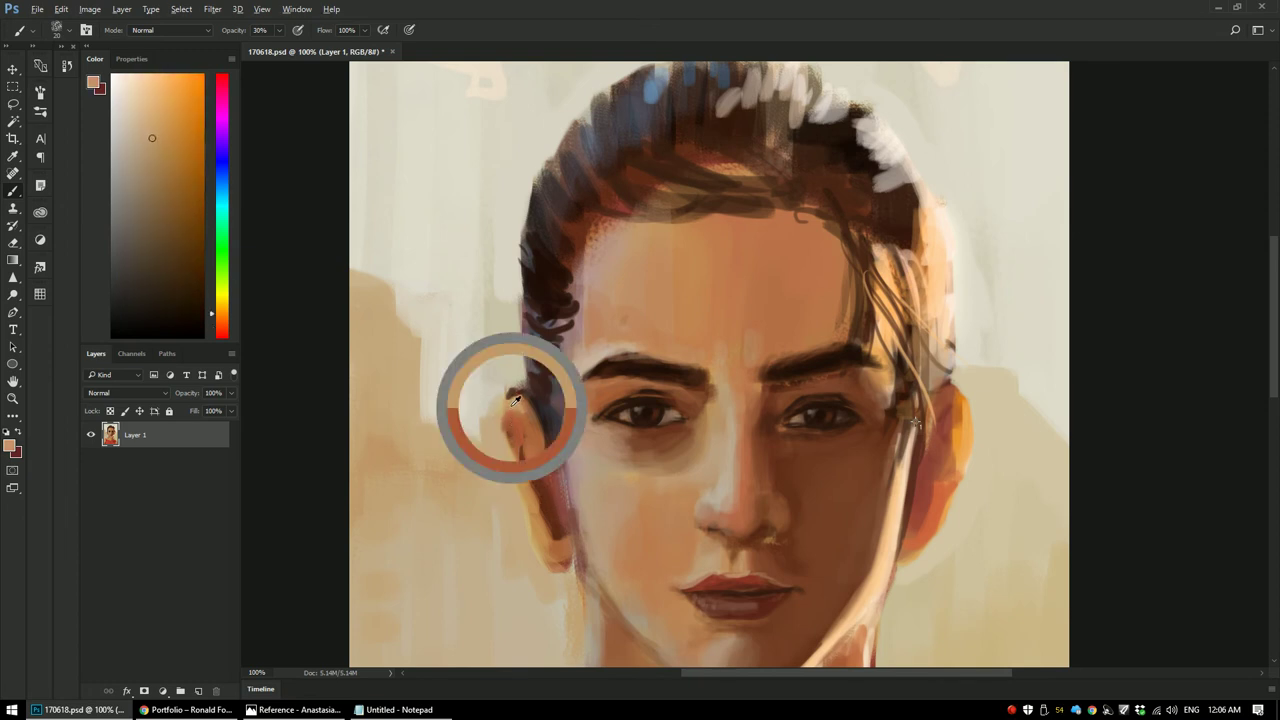
{"action": "left_click", "coordinate": [503, 412], "text": "alt"}
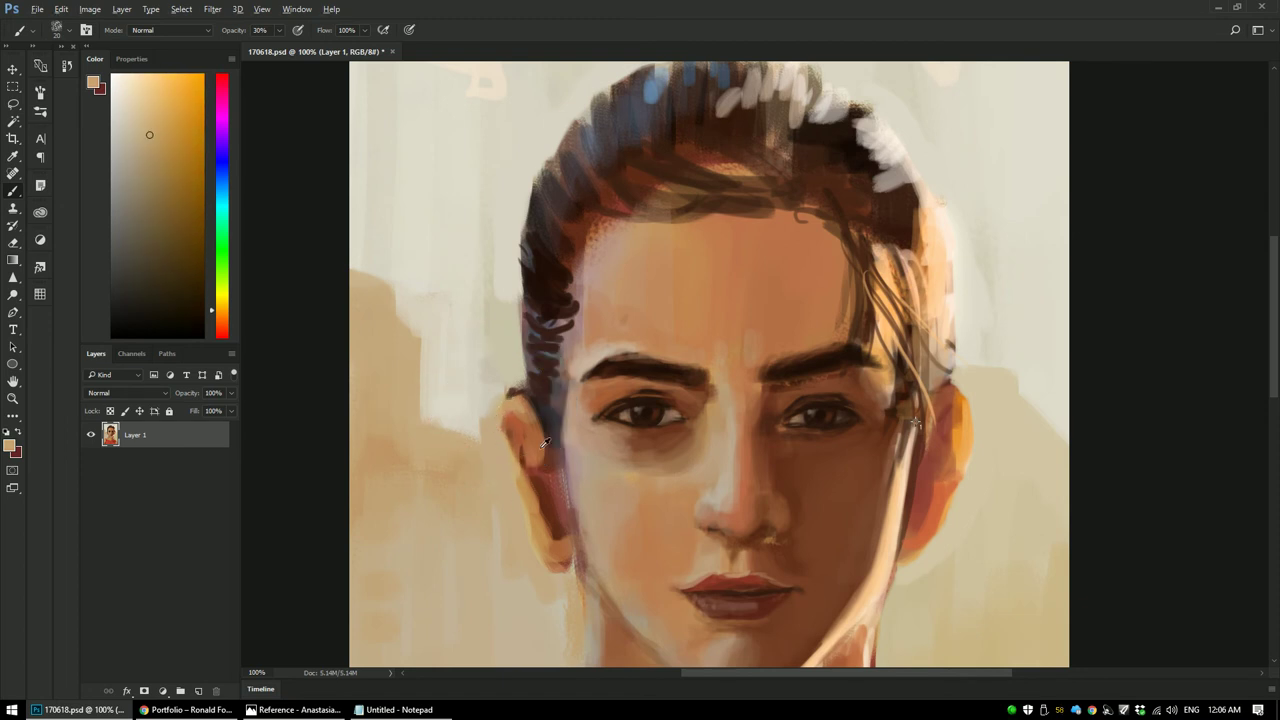
{"action": "left_click", "coordinate": [515, 424], "text": "alt"}
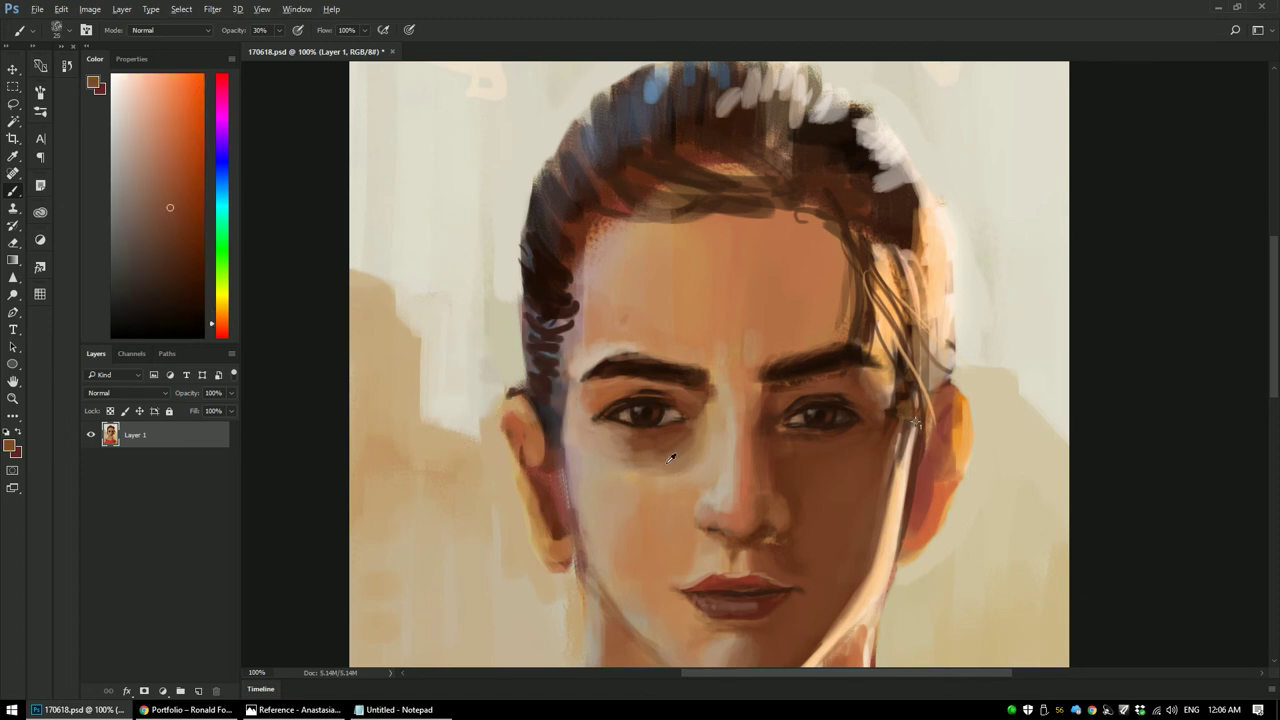
Step: Clean up the outer edge of the lit-side earlobe with sampled beige, and touch up the hair edge above the ear
{"action": "left_click", "coordinate": [527, 540], "text": "alt"}
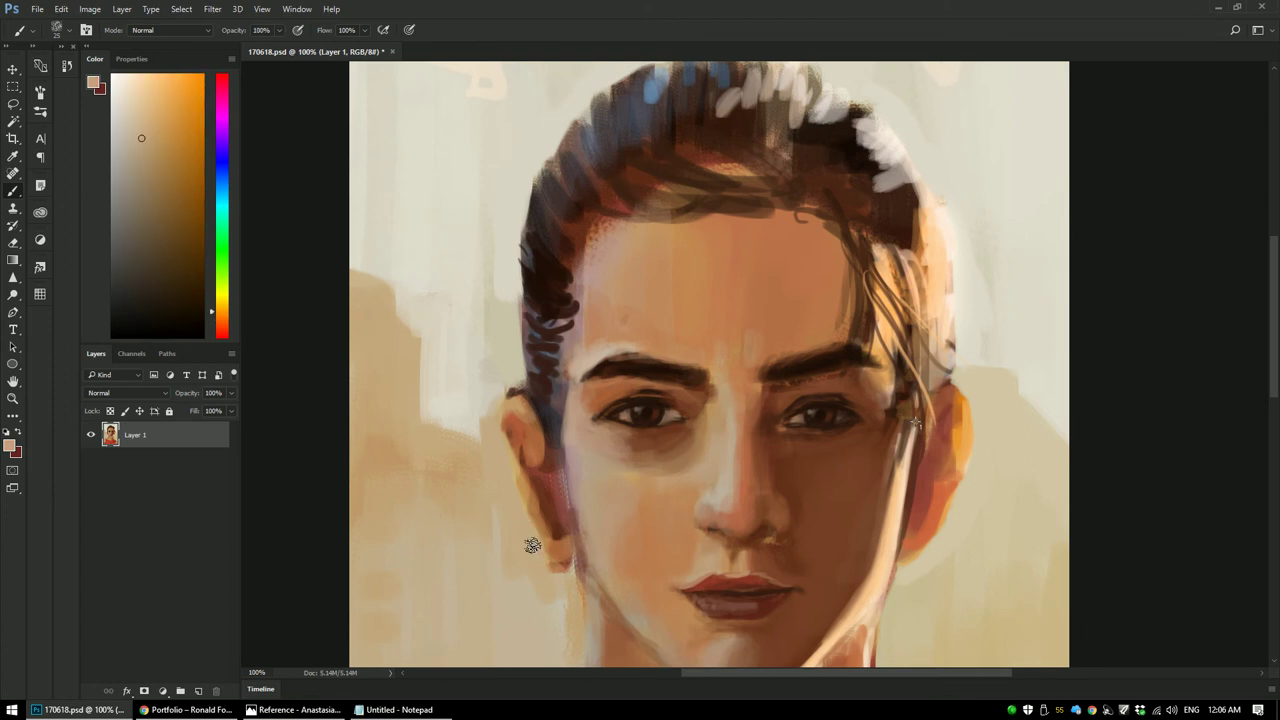
{"action": "left_click_drag", "start_coordinate": [596, 289], "coordinate": [608, 251]}
{"action": "left_click_drag", "start_coordinate": [542, 288], "coordinate": [654, 90]}
{"action": "left_click_drag", "start_coordinate": [548, 343], "coordinate": [529, 318]}
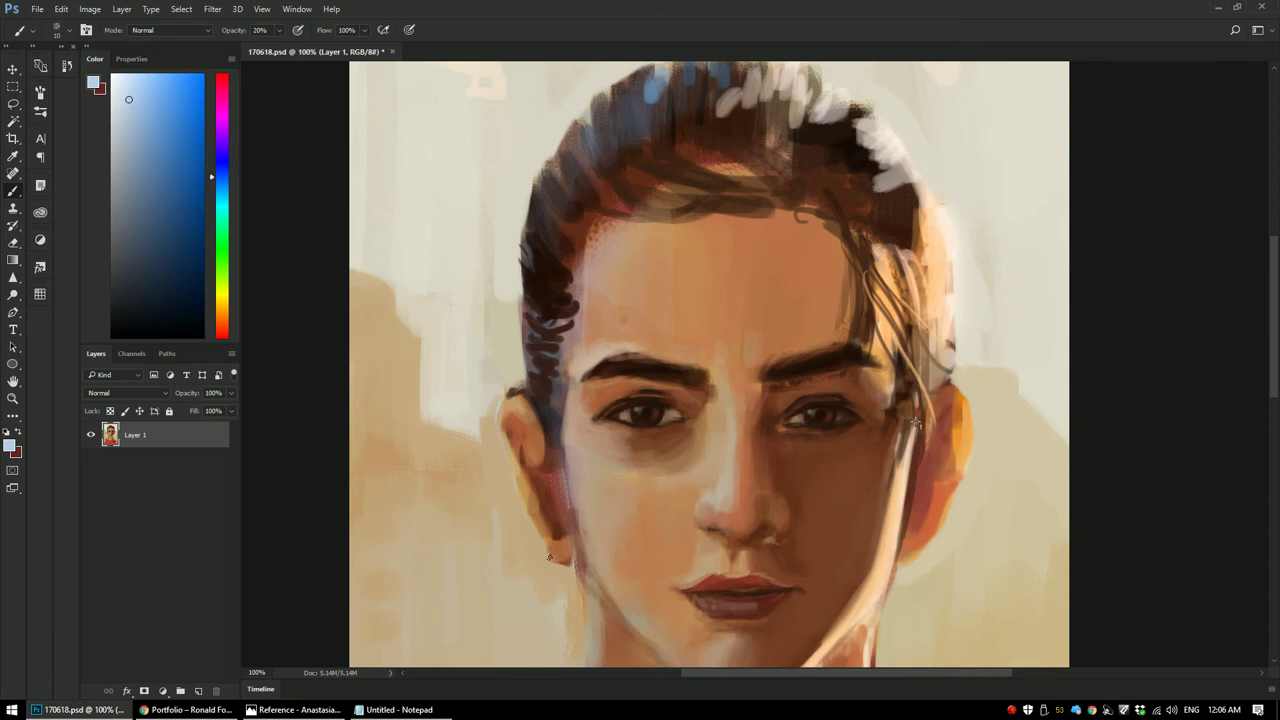
Step: Soften the upper outer rim of the lit-side ear with sampled pale blue and tan at 20% opacity
{"action": "left_click", "coordinate": [501, 410], "text": "alt"}
{"action": "key", "text": "bracketright"}
{"action": "left_click", "coordinate": [503, 402], "text": "alt"}
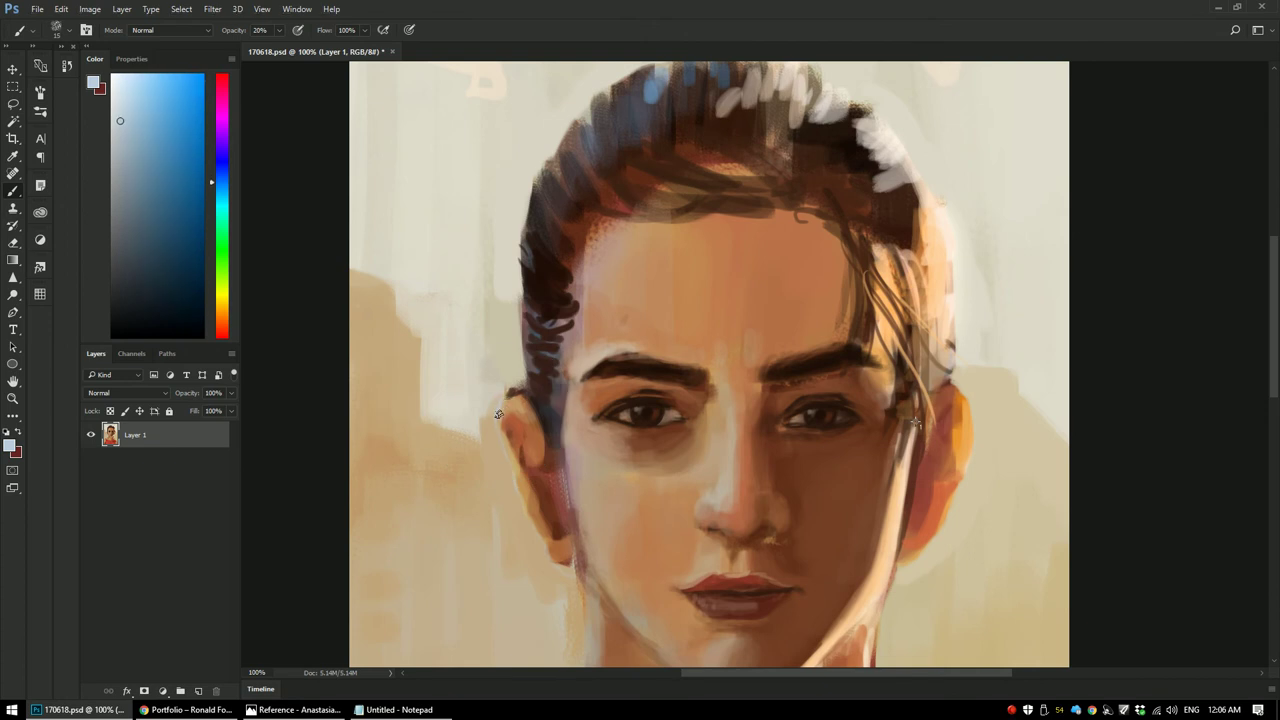
{"action": "left_click", "coordinate": [504, 409], "text": "alt"}
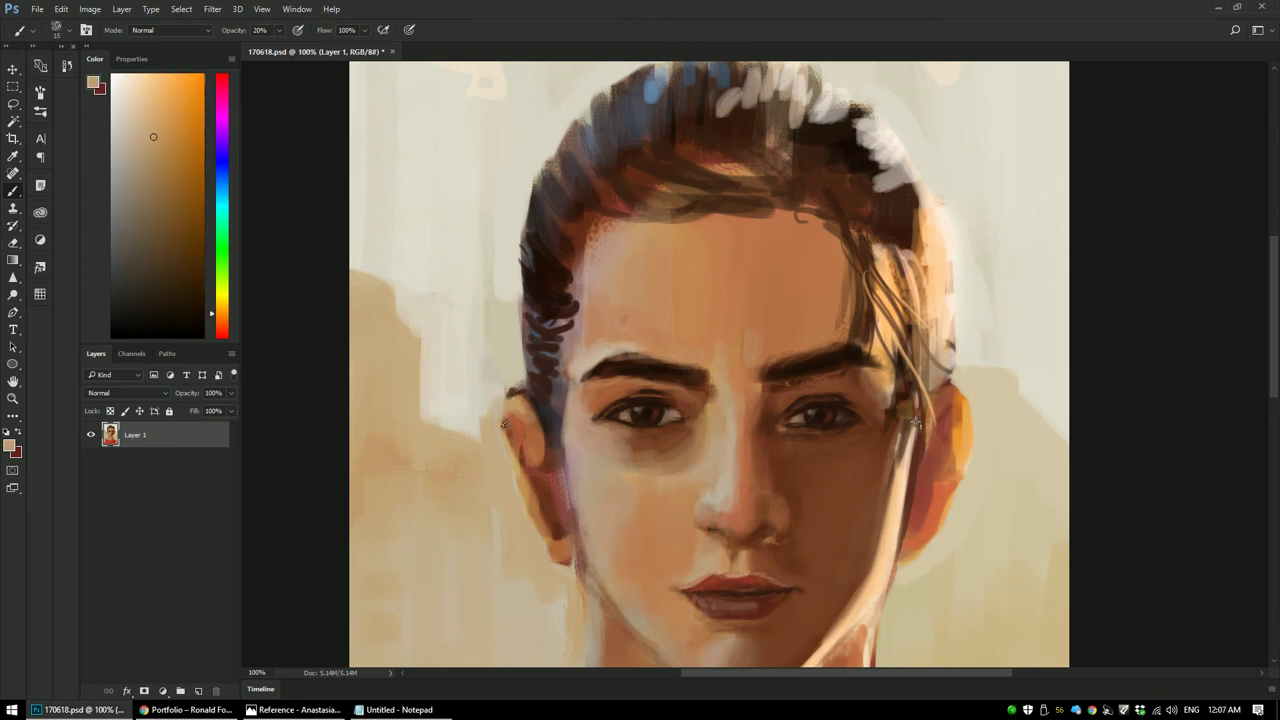
Step: Examine the whole portrait from a reduced view to judge the face, hair and ears together
{"action": "mouse_move", "coordinate": [595, 456]}
{"action": "left_mouse_down"}
{"action": "mouse_move", "coordinate": [569, 372]}
{"action": "mouse_move", "coordinate": [575, 410]}
{"action": "mouse_move", "coordinate": [543, 429]}
{"action": "mouse_move", "coordinate": [513, 404]}
{"action": "left_mouse_up"}
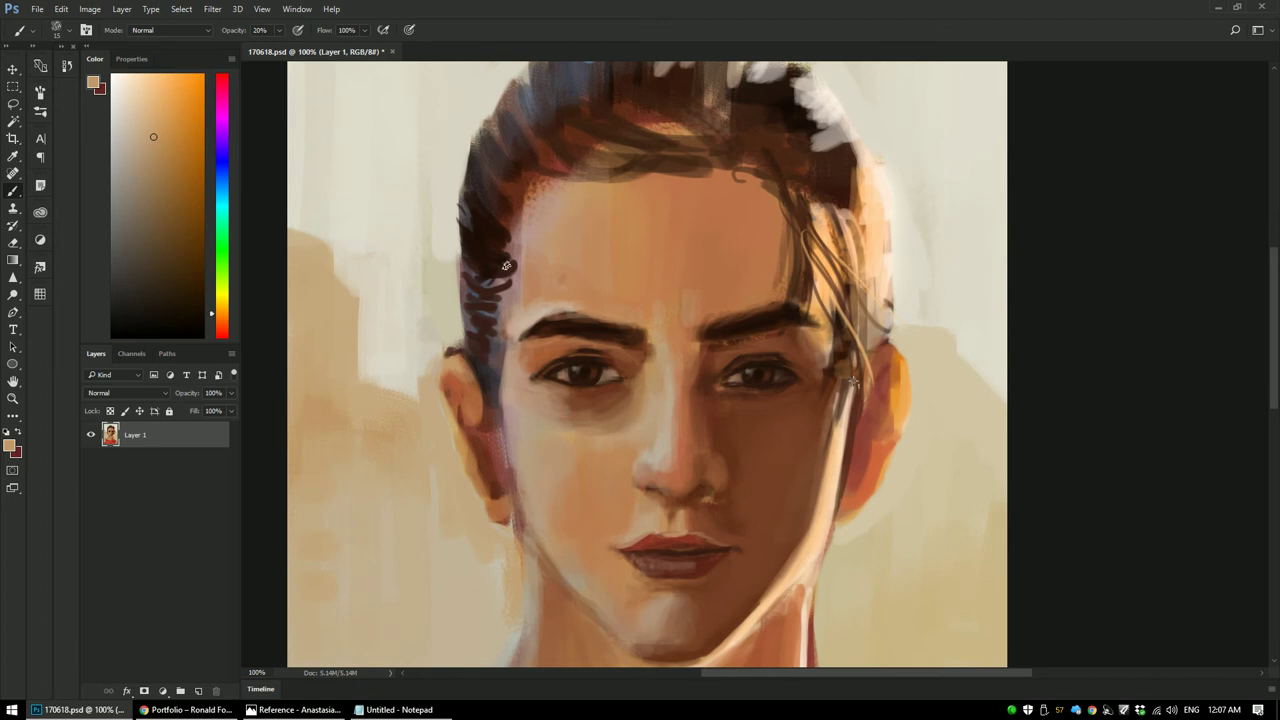
{"action": "key", "text": "ctrl+minus"}
{"action": "key", "text": "ctrl+plus"}
{"action": "key", "text": "ctrl+minus"}
{"action": "key", "text": "ctrl+minus"}
{"action": "key", "text": "ctrl+minus"}
{"action": "key", "text": "ctrl+minus"}
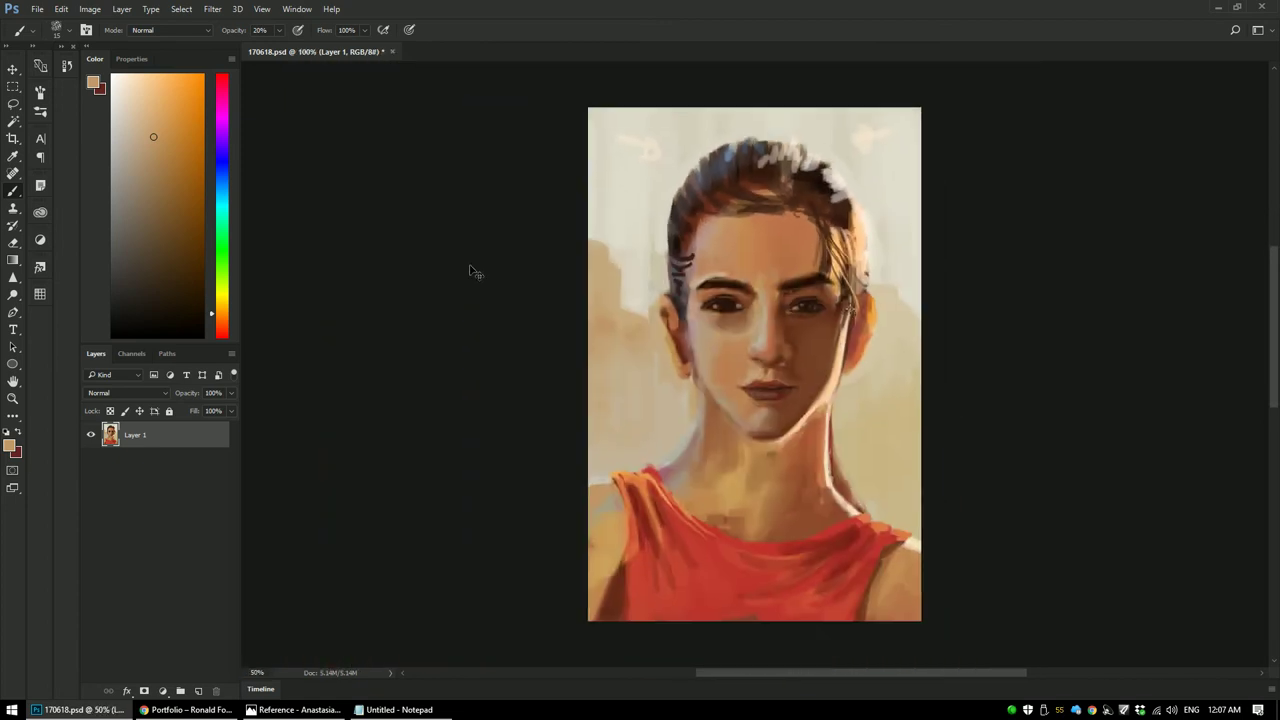
{"action": "key", "text": "ctrl+plus"}
{"action": "key", "text": "ctrl+plus"}
{"action": "key", "text": "ctrl+plus"}
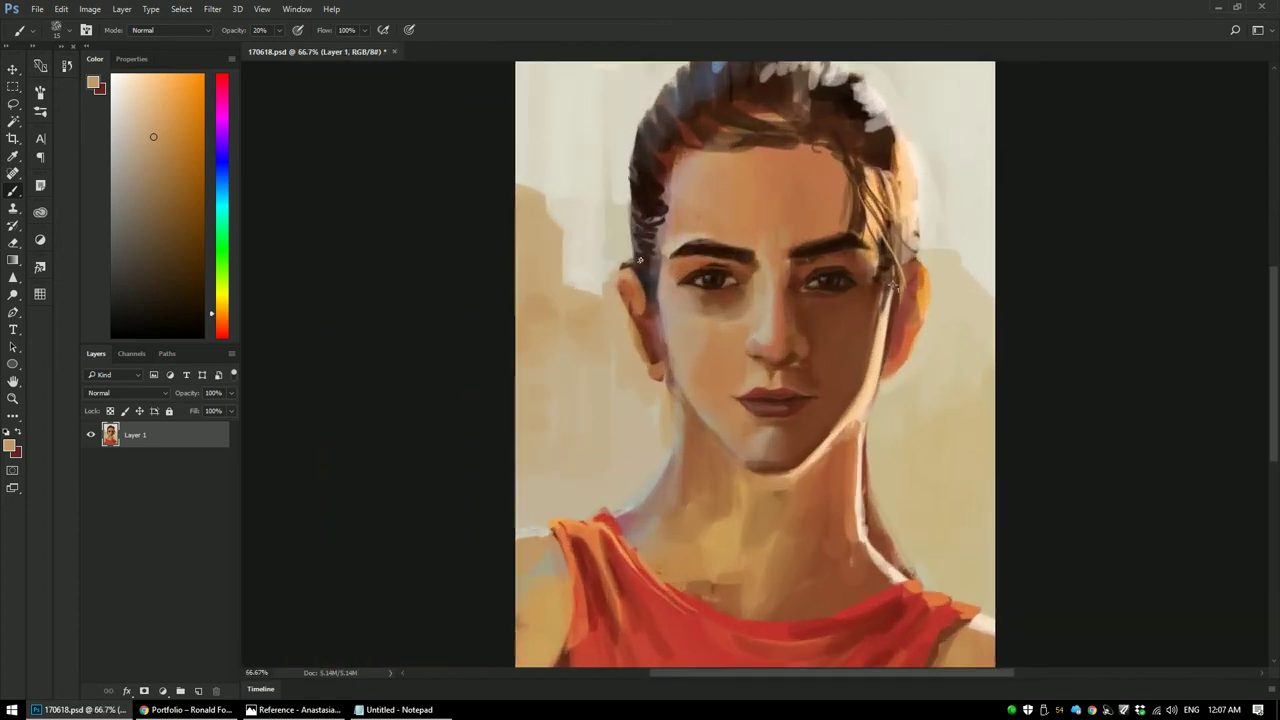
Step: Deepen the upper eyelid below the lit-side eyebrow with sampled warm browns at 30% opacity
{"action": "key", "text": "ctrl+plus"}
{"action": "key", "text": "ctrl+plus"}
{"action": "left_click_drag", "start_coordinate": [634, 223], "coordinate": [571, 429]}
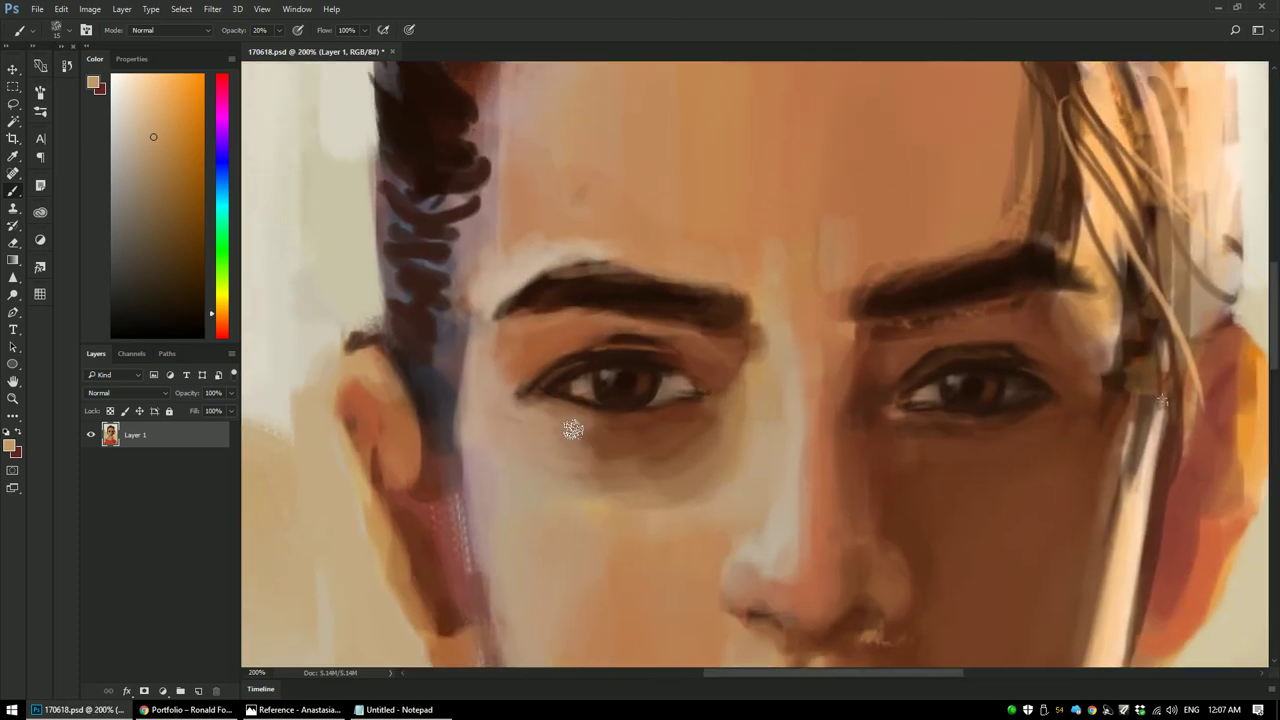
{"action": "left_click", "coordinate": [644, 324], "text": "alt"}
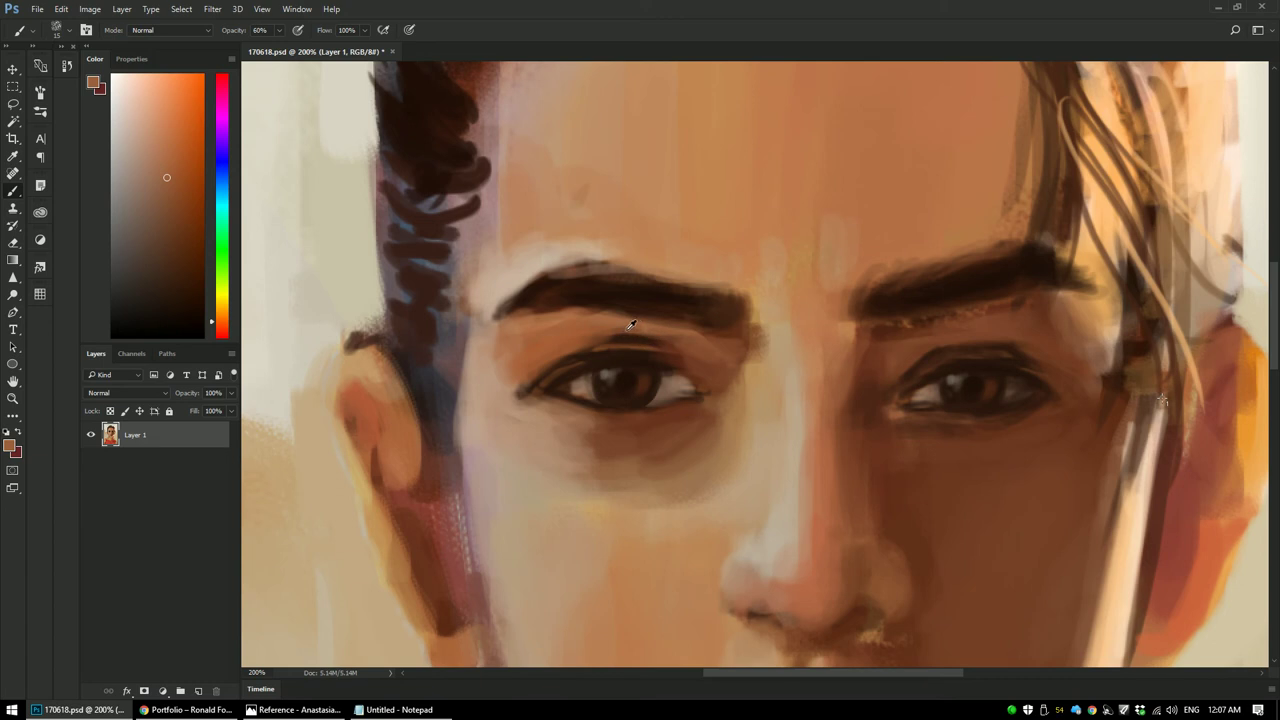
{"action": "left_click", "coordinate": [610, 322], "text": "alt"}
{"action": "key", "text": "3"}
{"action": "left_click", "coordinate": [660, 333], "text": "alt"}
{"action": "left_click", "coordinate": [745, 328], "text": "alt"}
{"action": "mouse_move", "coordinate": [684, 338]}
{"action": "left_mouse_down"}
{"action": "mouse_move", "coordinate": [599, 331]}
{"action": "mouse_move", "coordinate": [514, 362]}
{"action": "mouse_move", "coordinate": [594, 374]}
{"action": "mouse_move", "coordinate": [564, 333]}
{"action": "mouse_move", "coordinate": [584, 339]}
{"action": "mouse_move", "coordinate": [549, 383]}
{"action": "left_mouse_up"}
{"action": "left_click", "coordinate": [559, 339], "text": "alt"}
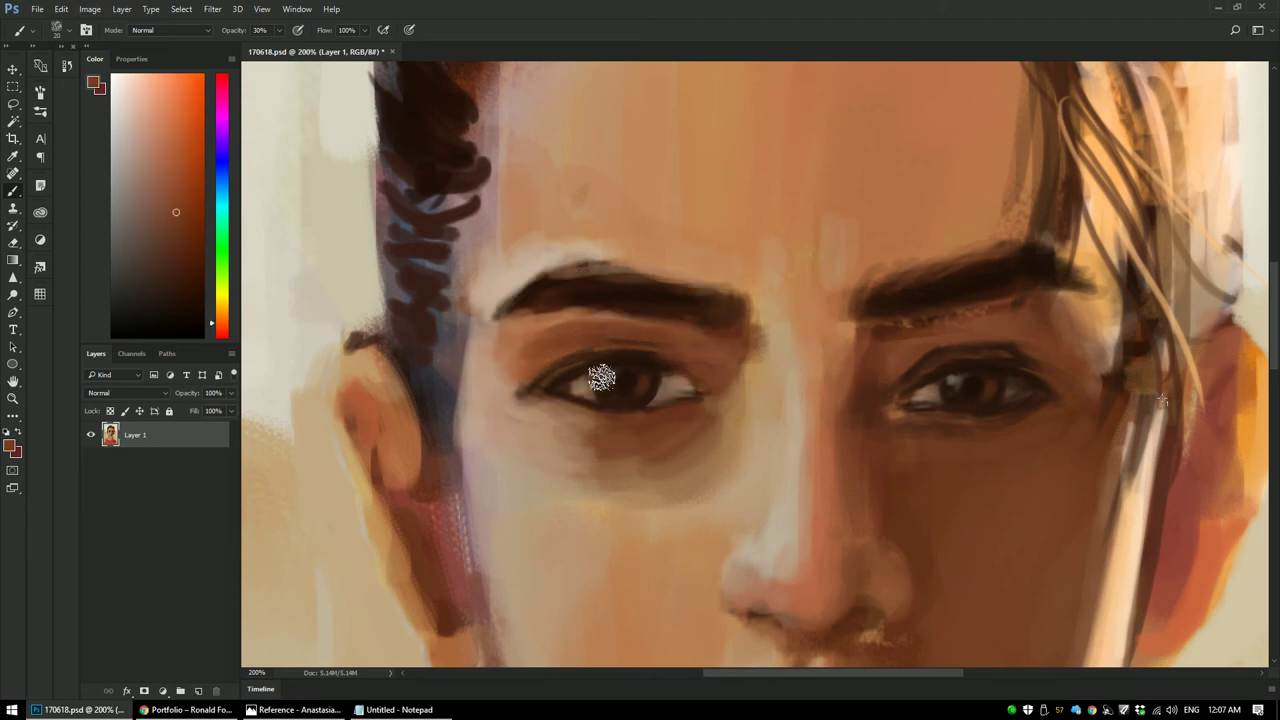
Step: Darken the upper lash line and lid crease of the lit-side eye with sampled near-black and a smaller brush
{"action": "left_click", "coordinate": [650, 360], "text": "alt"}
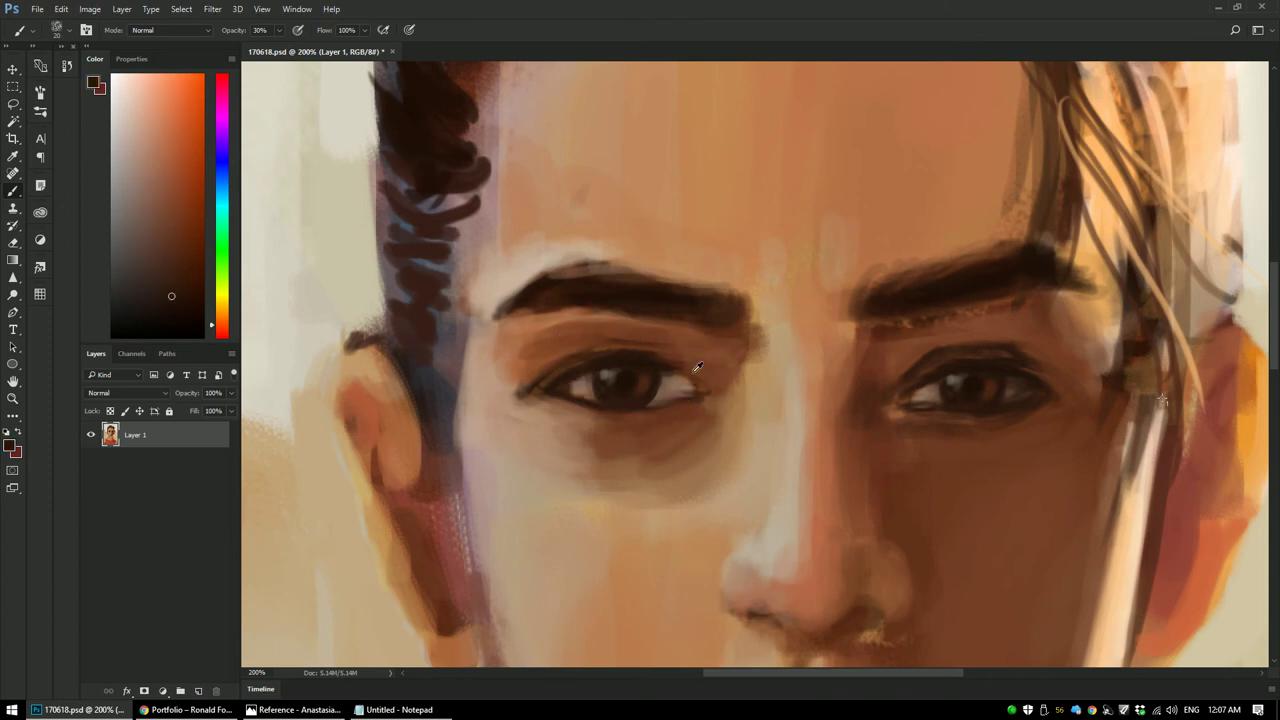
{"action": "key", "text": "bracketleft"}
{"action": "key", "text": "bracketleft"}
{"action": "key", "text": "bracketleft"}
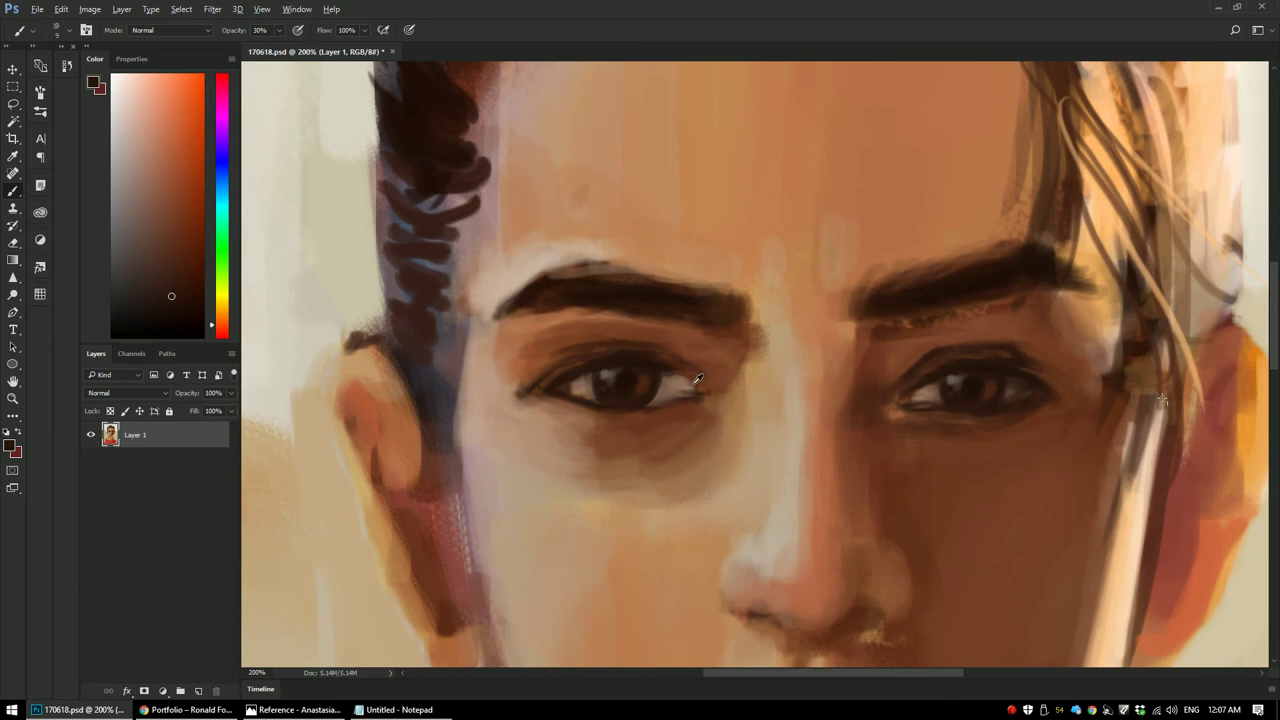
{"action": "left_click", "coordinate": [606, 361], "text": "alt"}
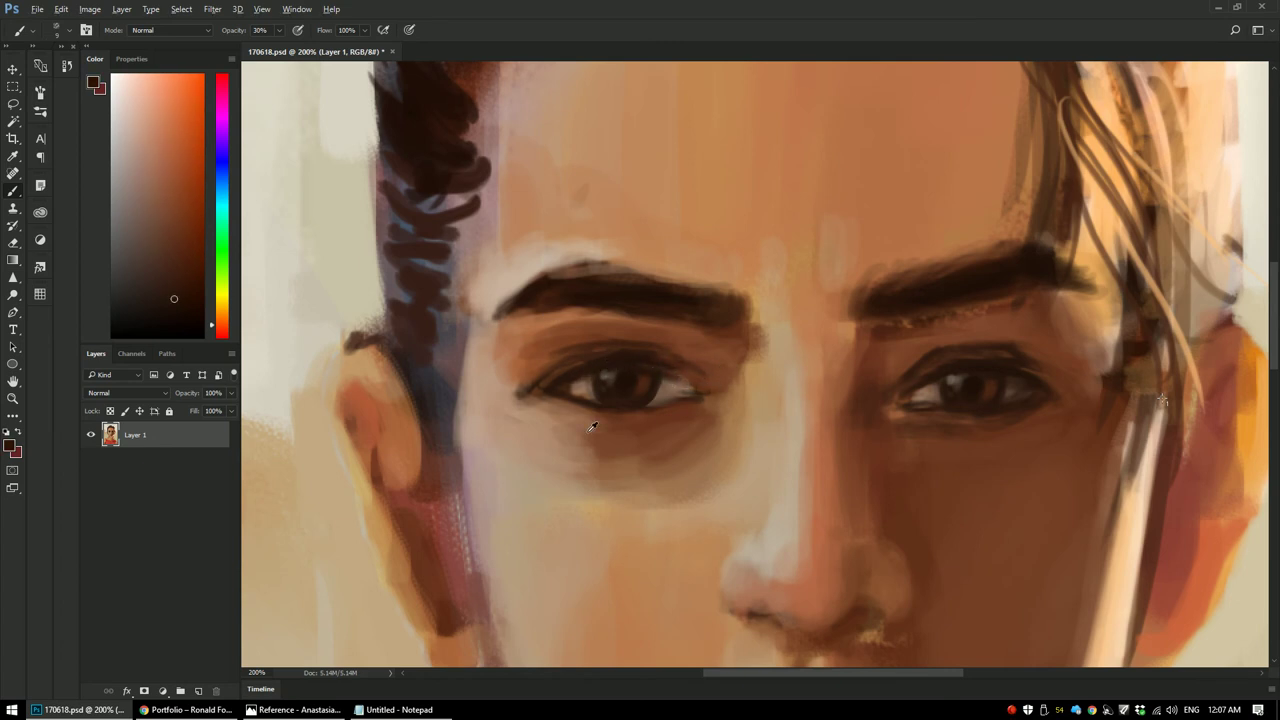
Step: Define the lower lash line and lower lid of the lit-side eye with sampled tan and near-black at 30% opacity
{"action": "left_click", "coordinate": [558, 400], "text": "alt"}
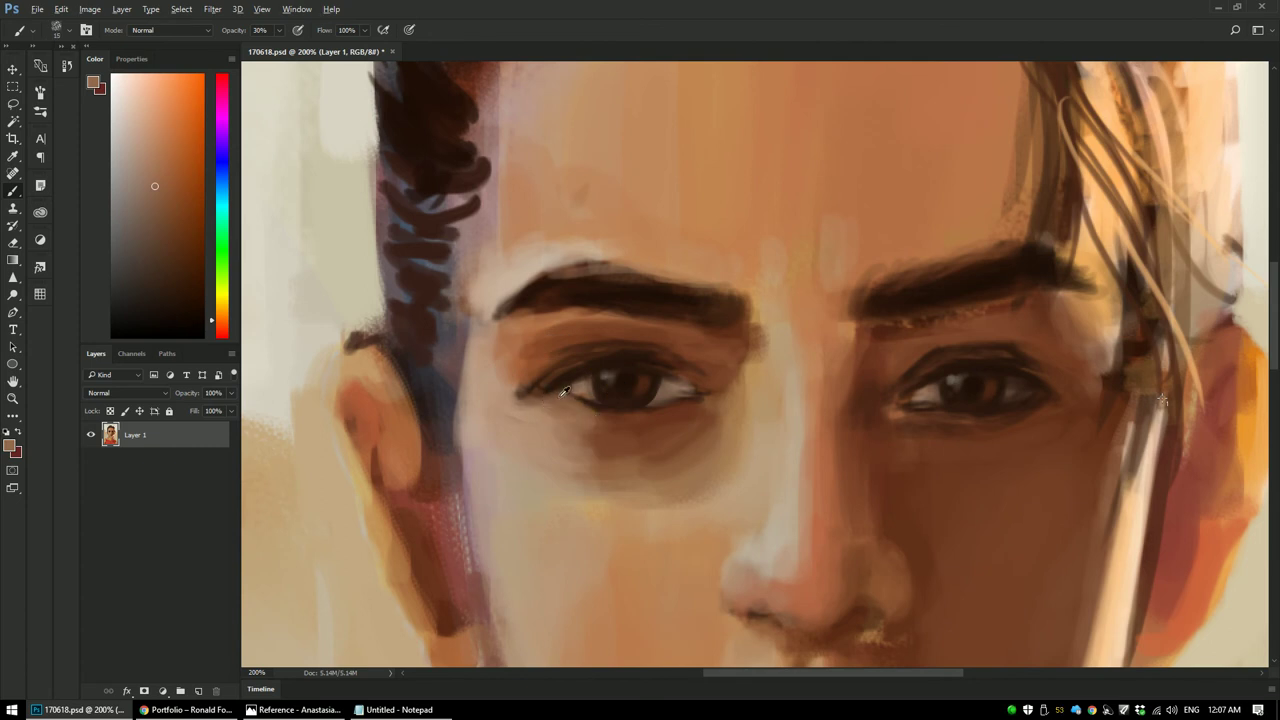
{"action": "left_click", "coordinate": [613, 395], "text": "alt"}
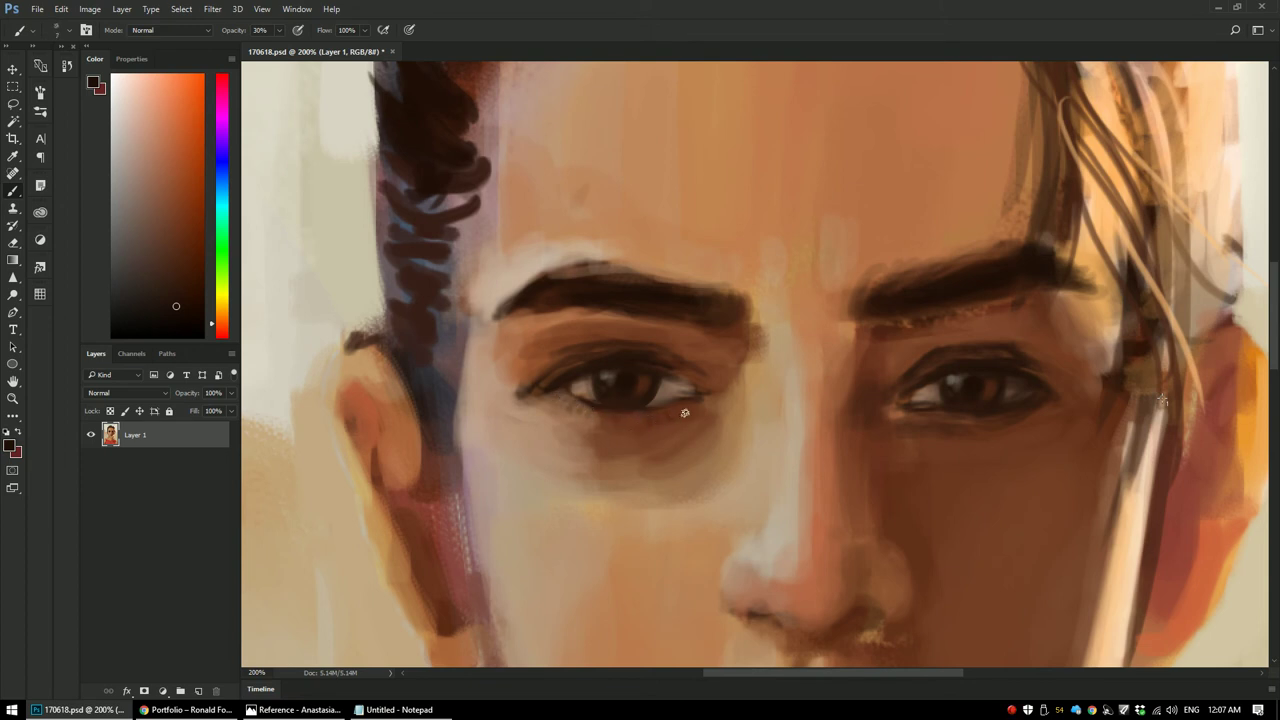
{"action": "left_click", "coordinate": [652, 395], "text": "alt"}
{"action": "left_click", "coordinate": [609, 418], "text": "alt"}
{"action": "left_click_drag", "start_coordinate": [648, 424], "coordinate": [595, 417]}
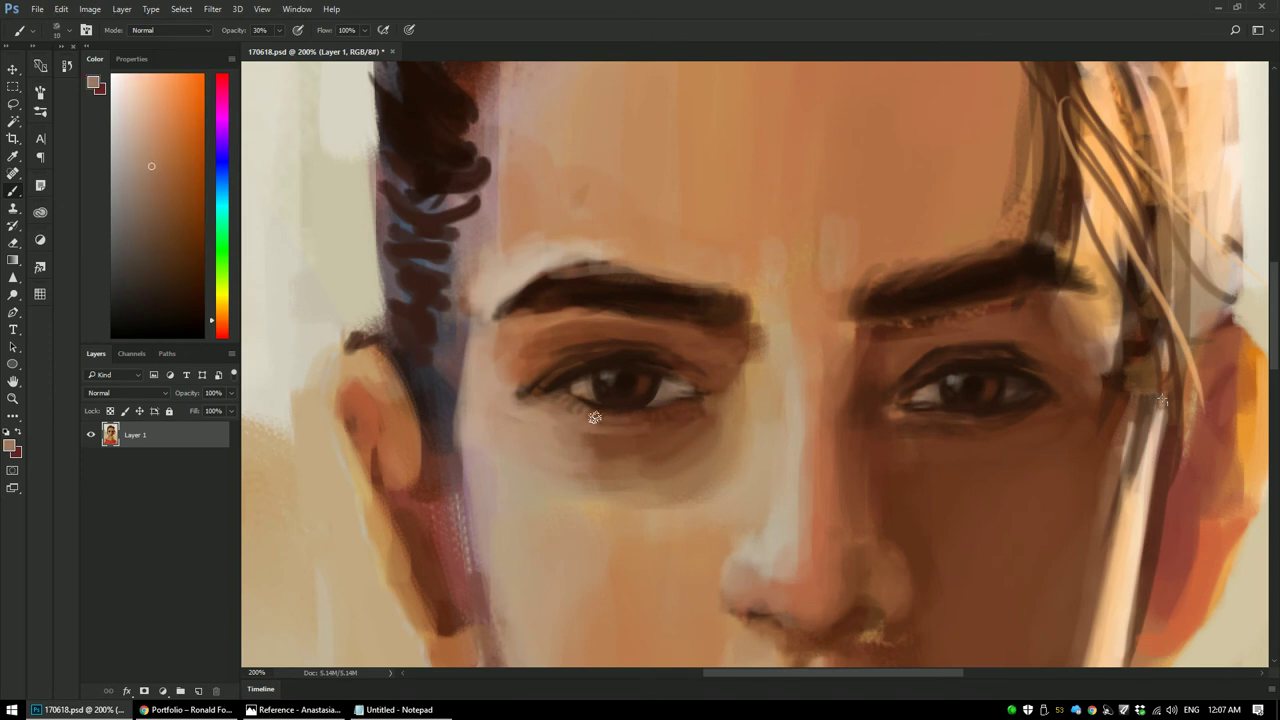
Step: Blend the shadow under the lit-side eye with sampled brown and light skin tones at 20% opacity
{"action": "left_click", "coordinate": [646, 407], "text": "alt"}
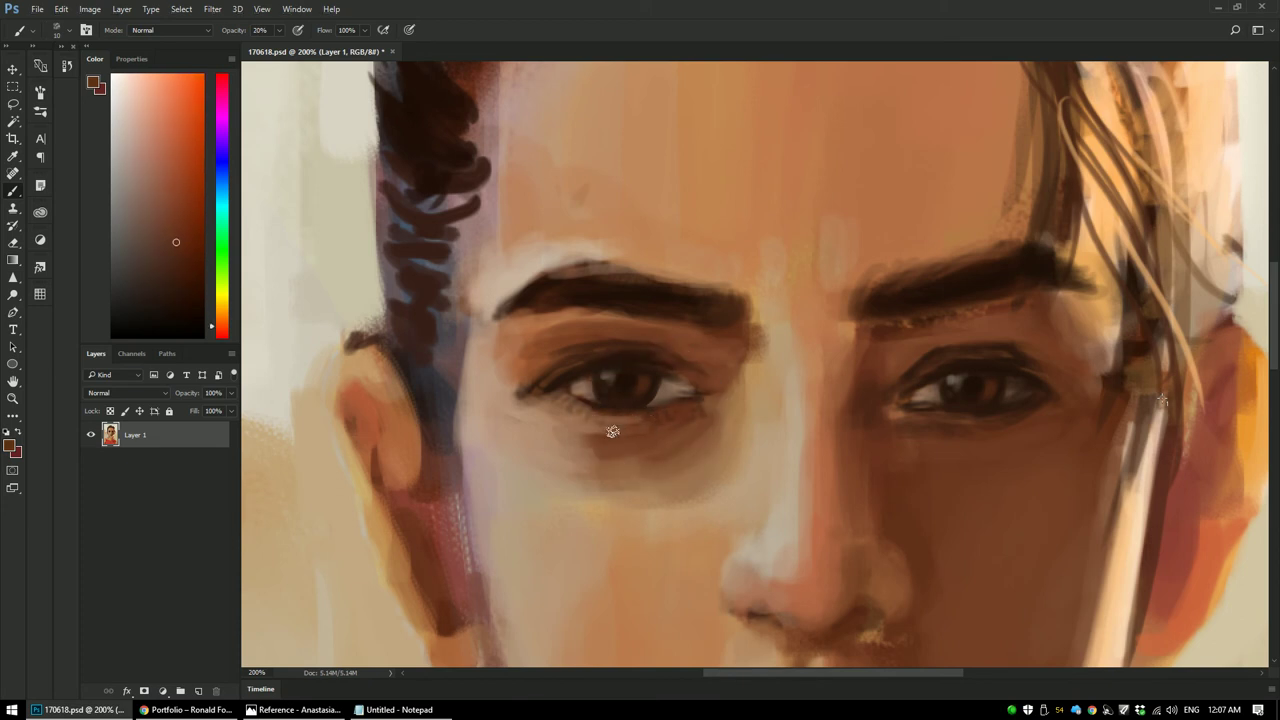
{"action": "left_click", "coordinate": [550, 424], "text": "alt"}
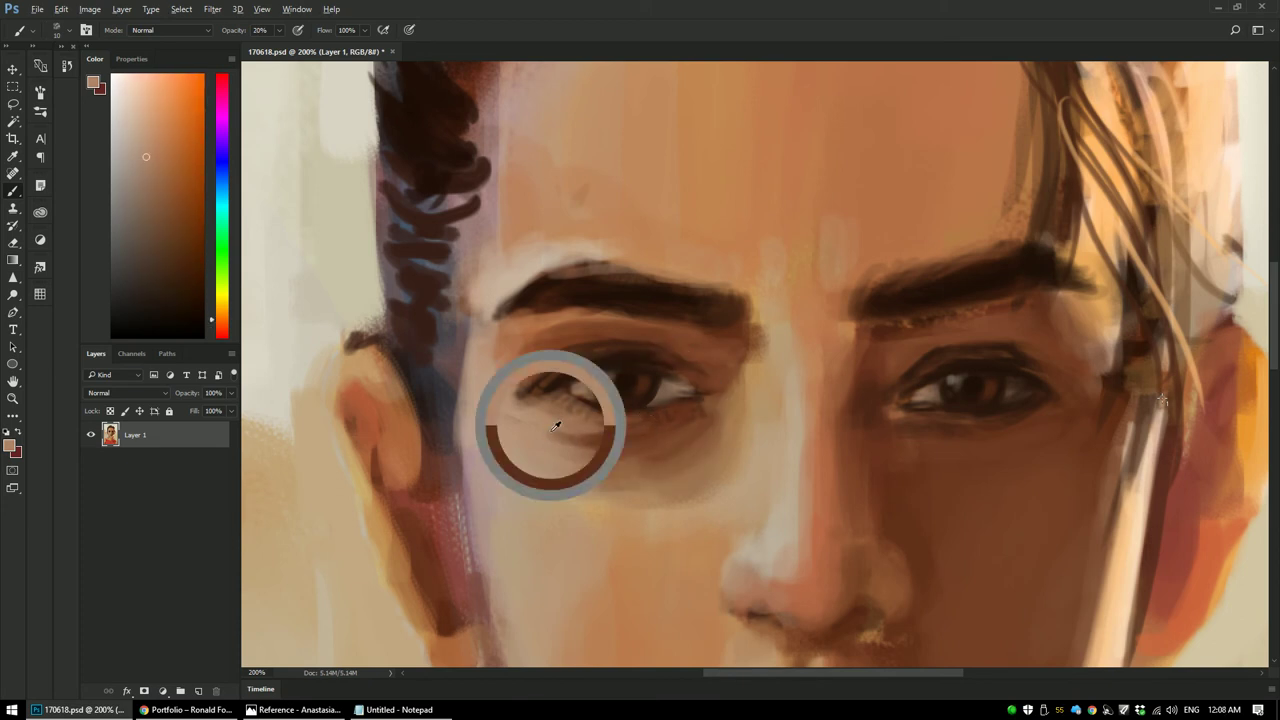
{"action": "left_click_drag", "start_coordinate": [609, 440], "coordinate": [587, 470]}
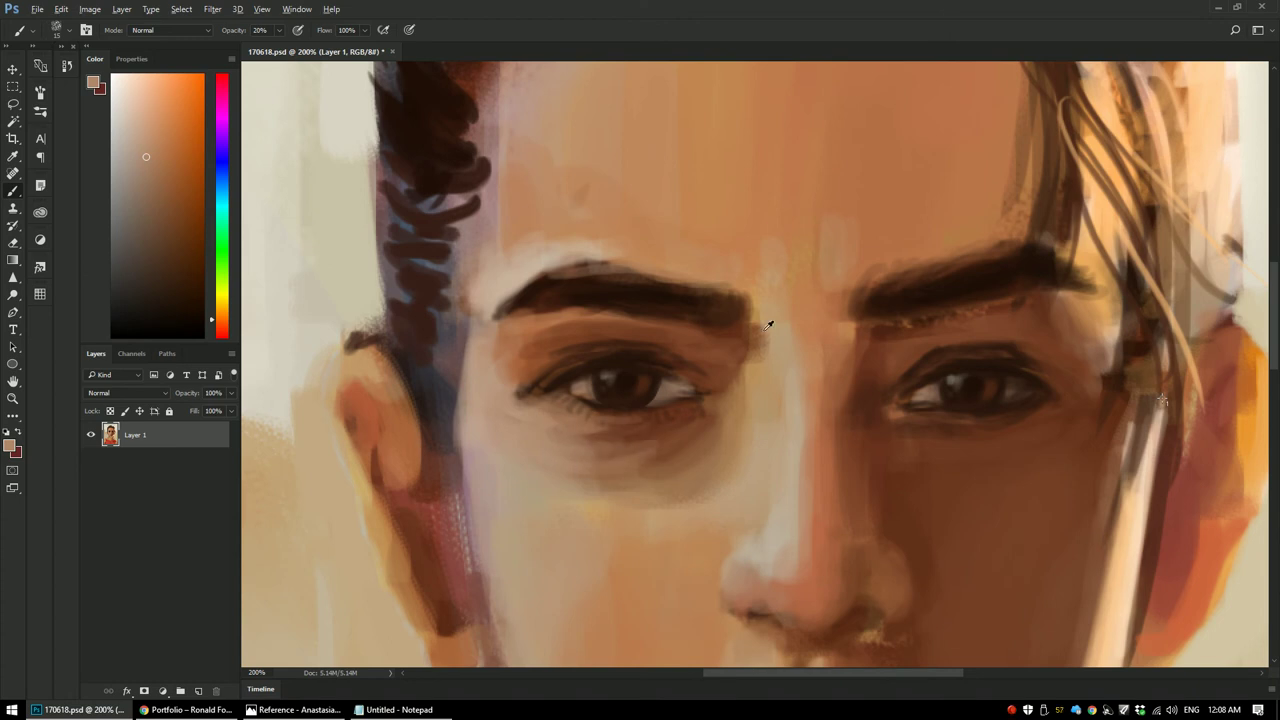
Step: Blend the socket shadow between the lit-side brow's inner end and the inner eye corner with sampled browns
{"action": "left_click", "coordinate": [737, 345], "text": "alt"}
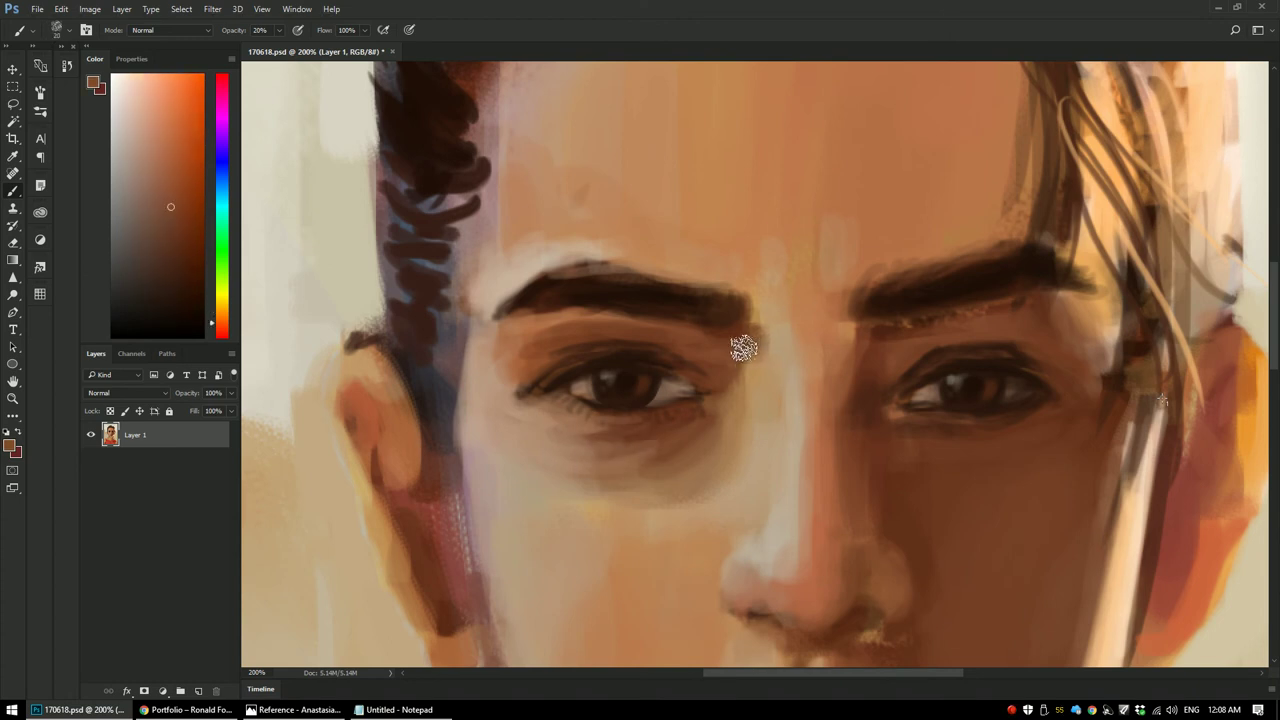
{"action": "left_click", "coordinate": [742, 350], "text": "alt"}
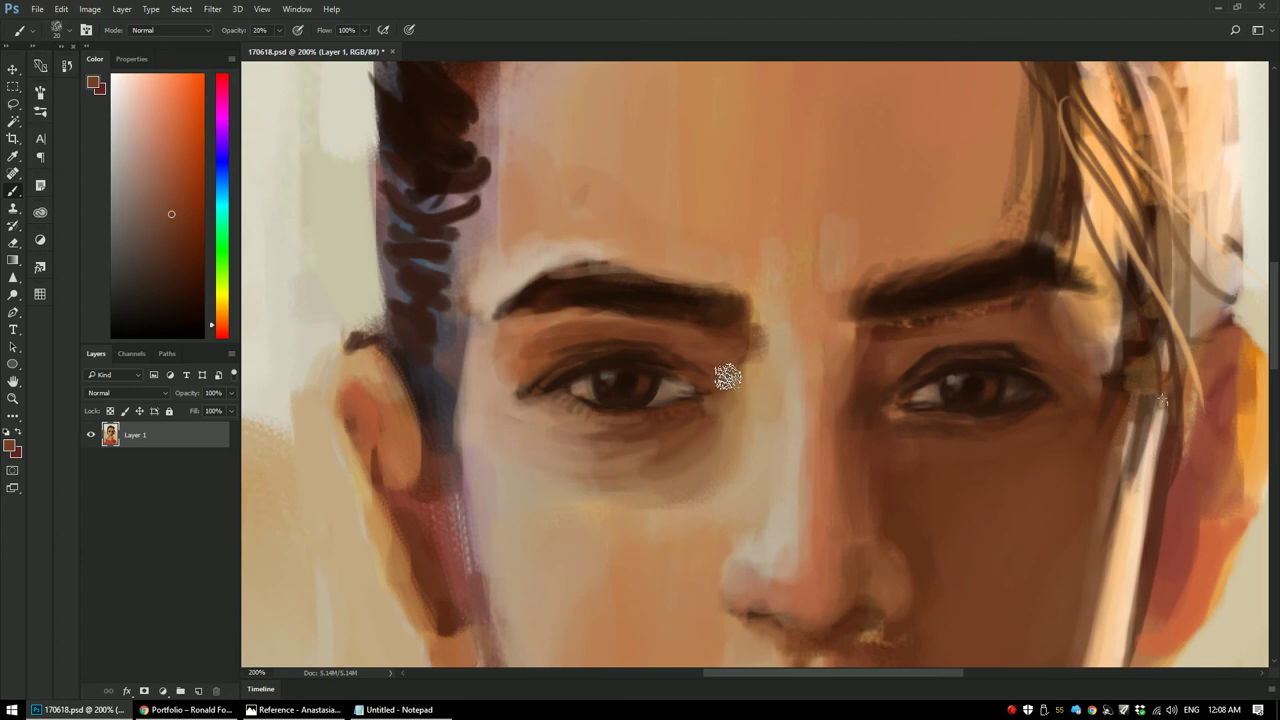
{"action": "left_click", "coordinate": [768, 336], "text": "alt"}
{"action": "left_click", "coordinate": [768, 336], "text": "alt"}
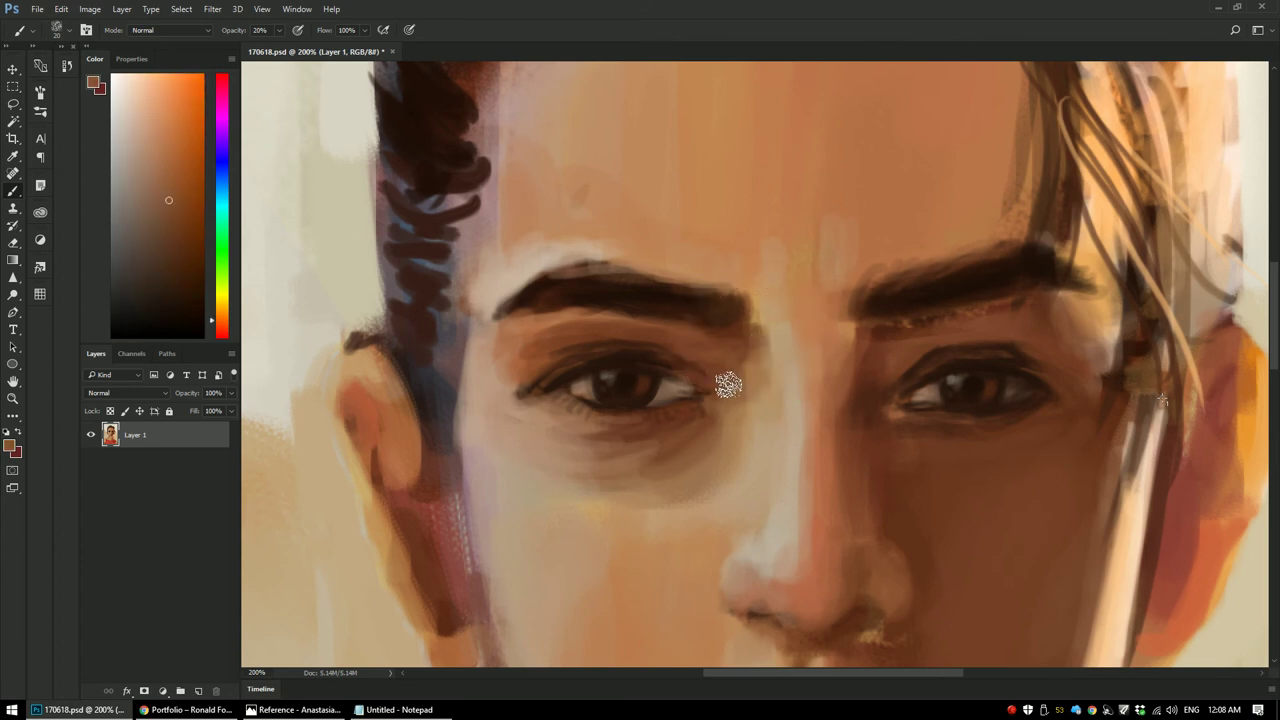
{"action": "left_click", "coordinate": [758, 356], "text": "alt"}
{"action": "left_click", "coordinate": [738, 352], "text": "alt"}
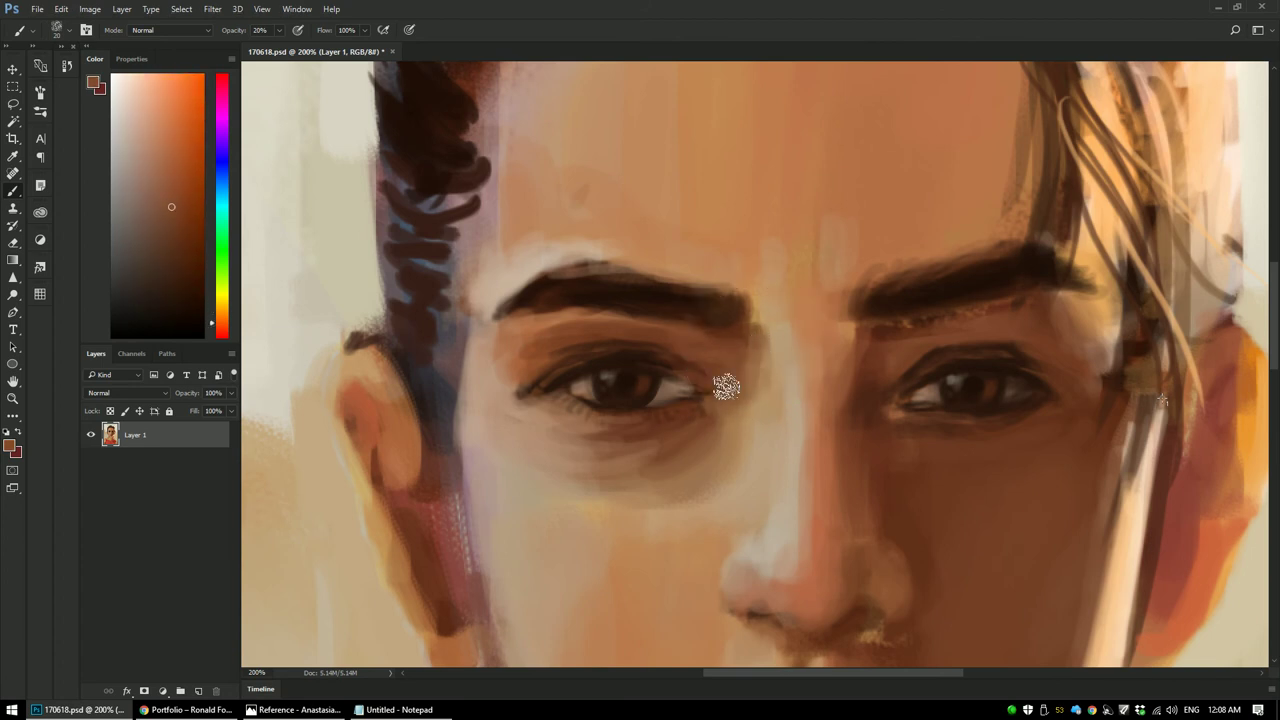
Step: Smooth the skin between the eyebrows and on the nose bridge with sampled beige and orange skin tones
{"action": "left_click", "coordinate": [765, 396], "text": "alt"}
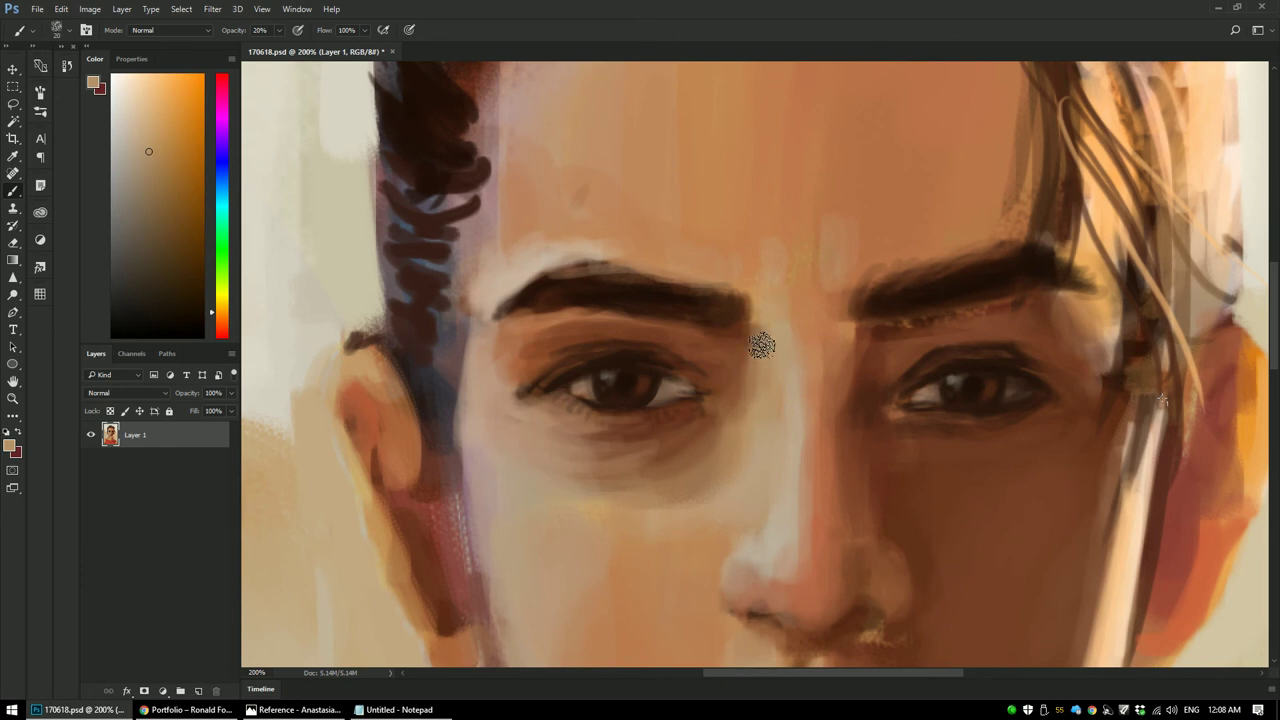
{"action": "left_click", "coordinate": [868, 206], "text": "alt"}
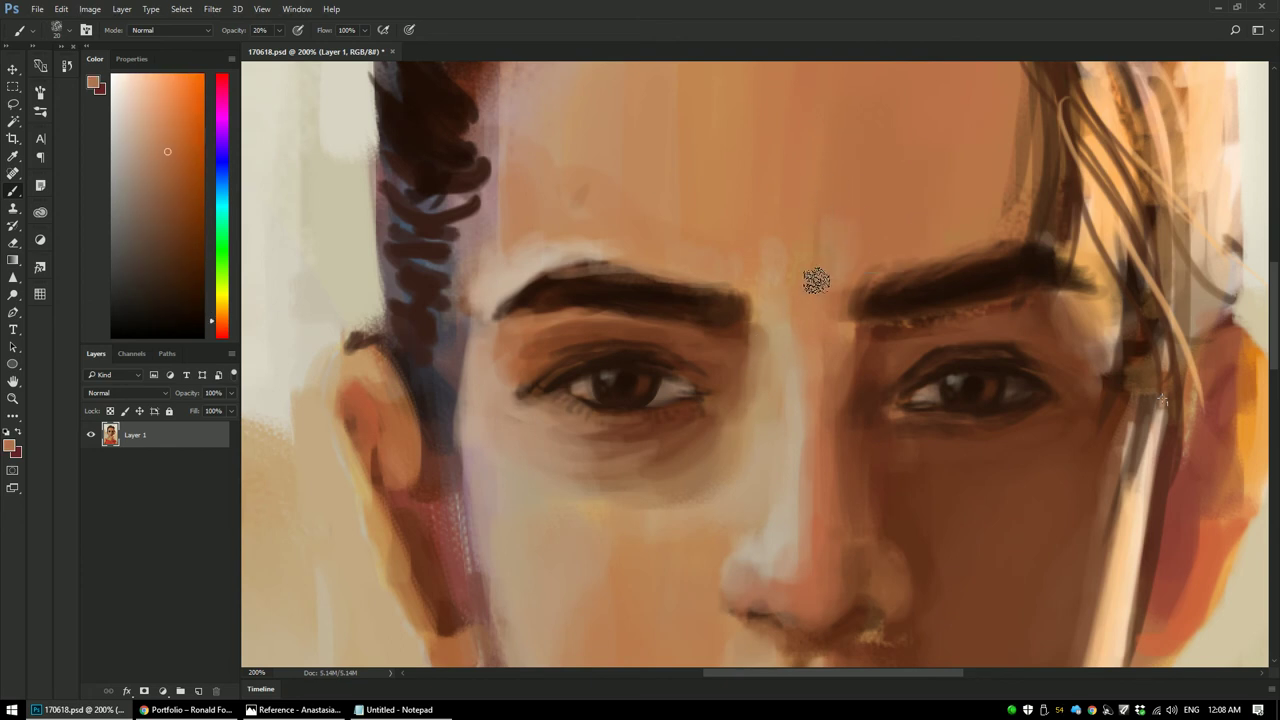
{"action": "left_click", "coordinate": [790, 236], "text": "alt"}
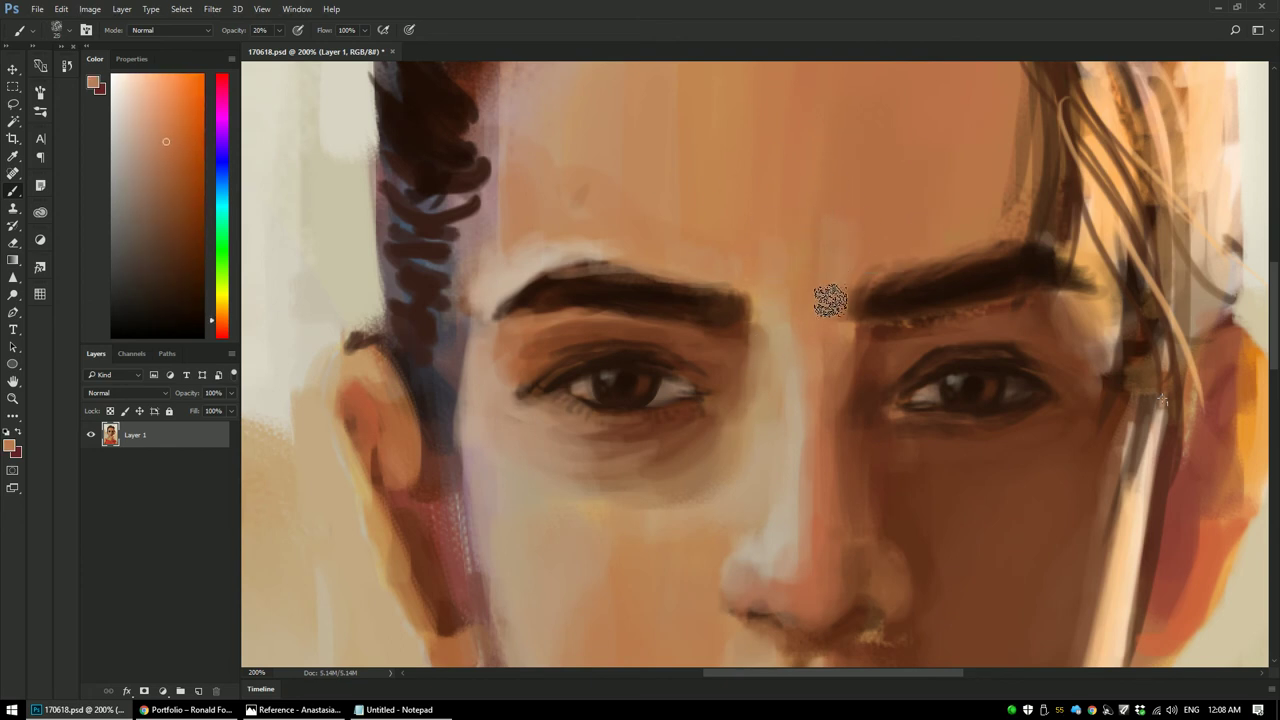
Step: Paint hair strokes at the inner end of the shadow-side eyebrow with sampled near-black at 100% opacity
{"action": "left_click_drag", "start_coordinate": [820, 268], "coordinate": [710, 333]}
{"action": "left_click", "coordinate": [775, 356], "text": "alt"}
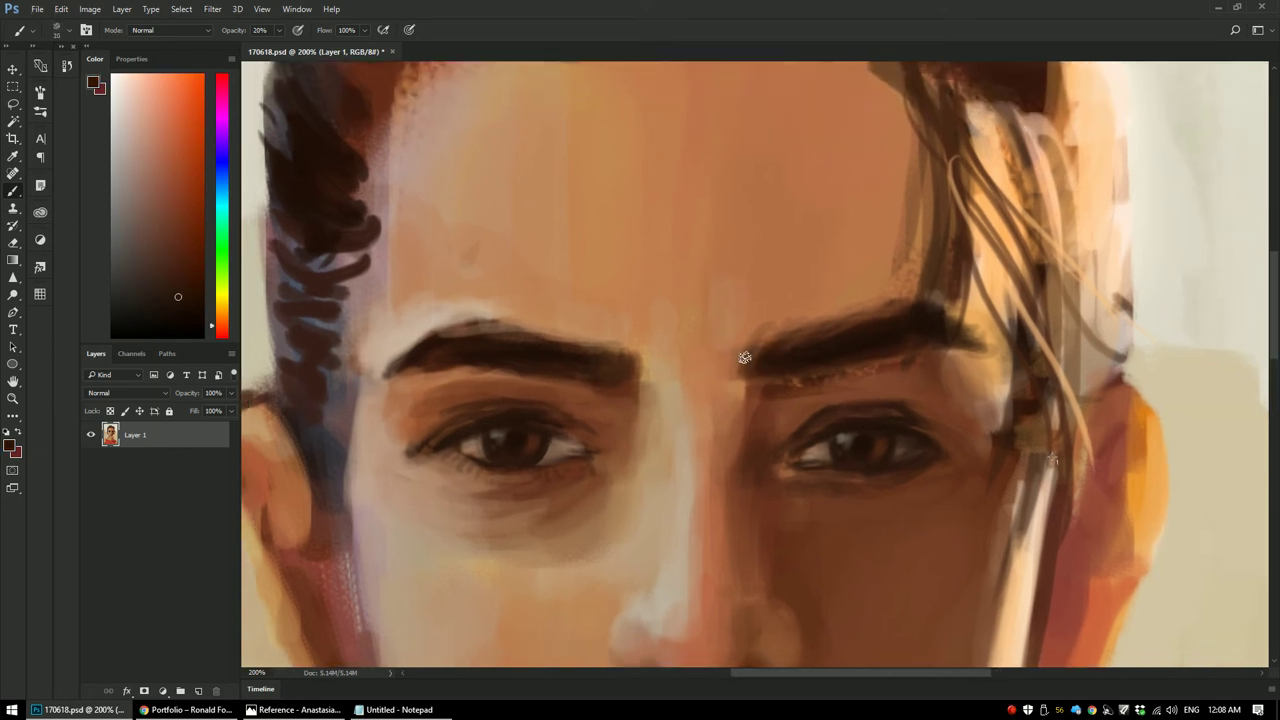
{"action": "key", "text": "0"}
{"action": "left_click_drag", "start_coordinate": [739, 380], "coordinate": [767, 337]}
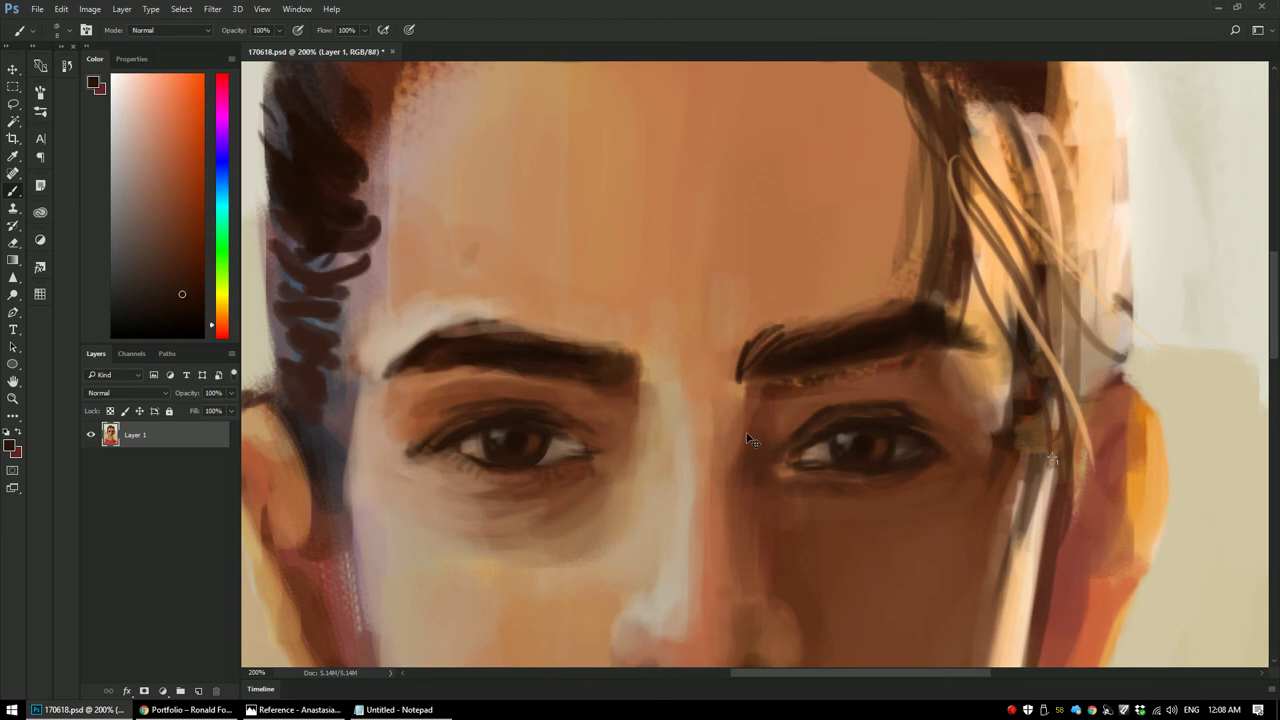
Step: Tone down the white highlight strokes on the crown hair with sampled dark brown and light peach at 30% opacity
{"action": "key", "text": "ctrl+minus"}
{"action": "key", "text": "ctrl+minus"}
{"action": "key", "text": "ctrl+minus"}
{"action": "left_click", "coordinate": [776, 276], "text": "alt"}
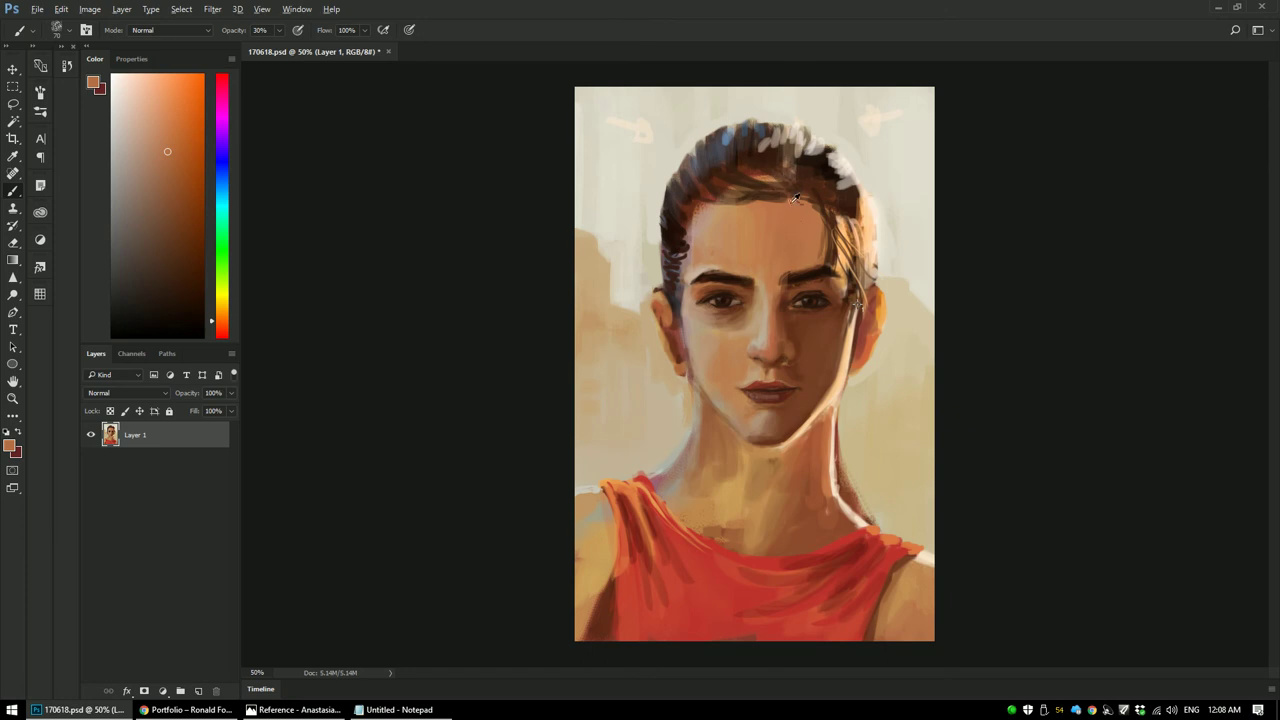
{"action": "left_click", "coordinate": [752, 148], "text": "alt"}
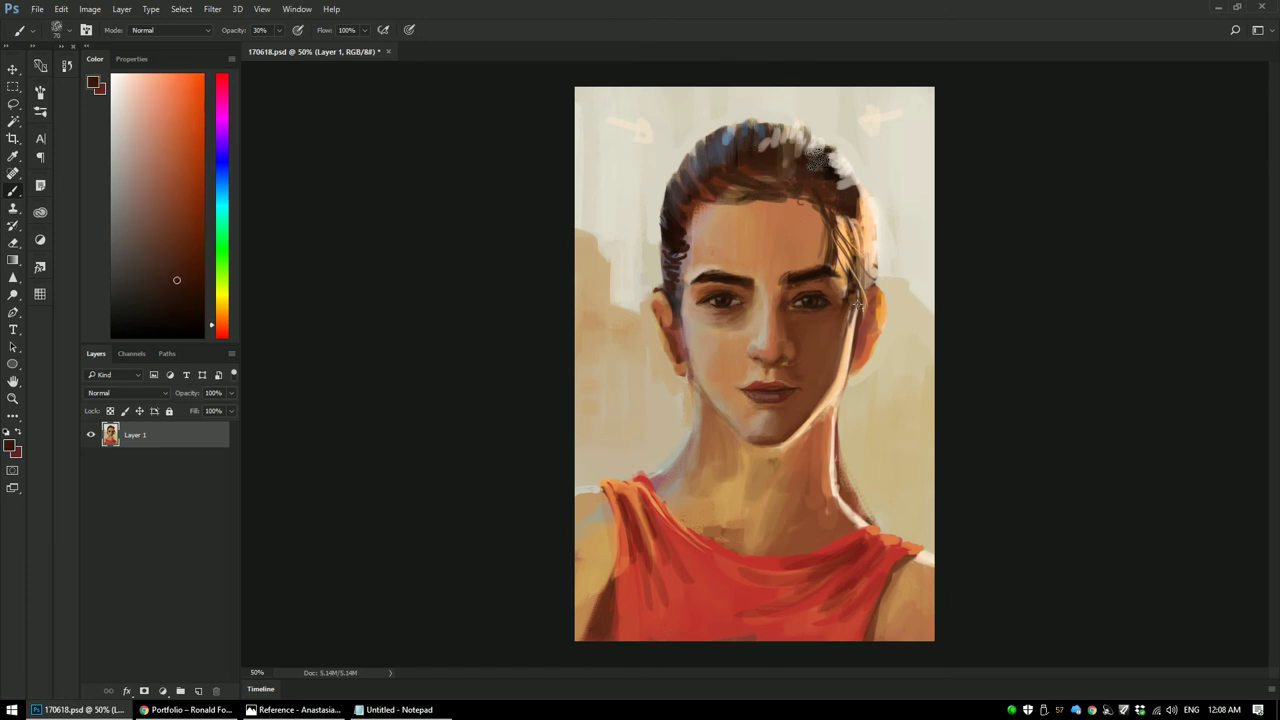
{"action": "left_click", "coordinate": [866, 237], "text": "alt"}
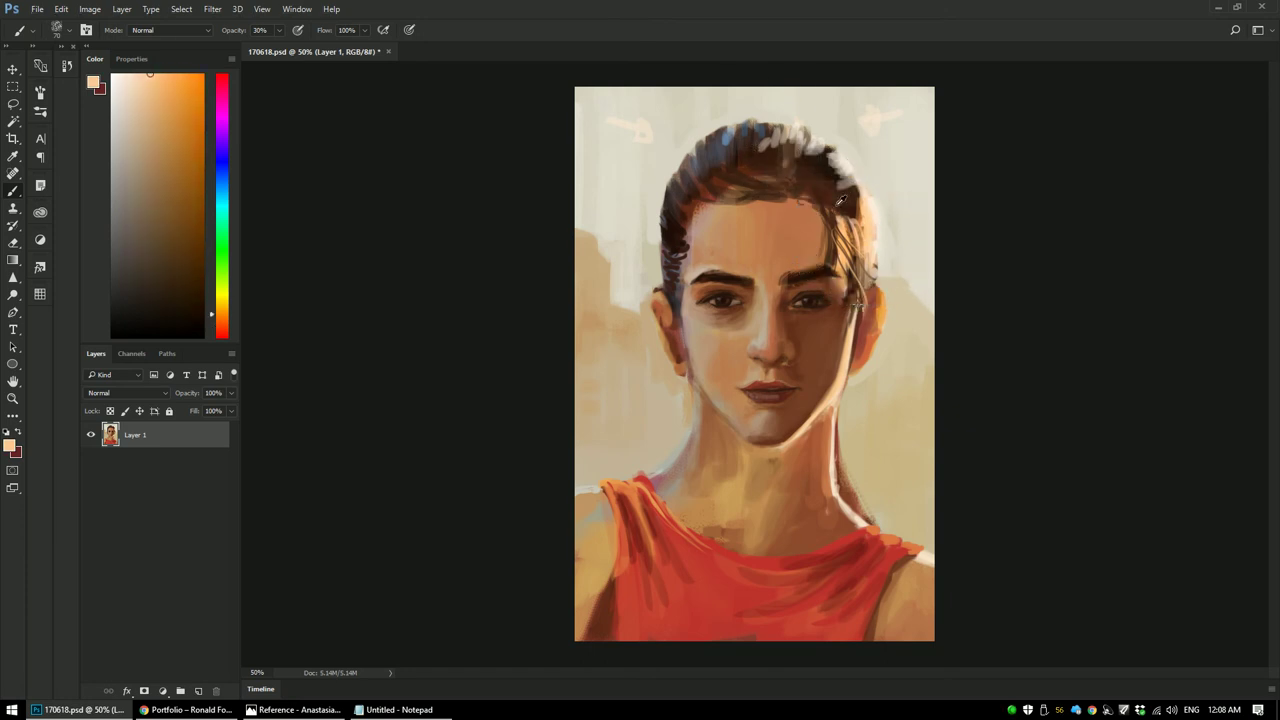
{"action": "mouse_move", "coordinate": [795, 145]}
{"action": "left_mouse_down"}
{"action": "mouse_move", "coordinate": [764, 143]}
{"action": "mouse_move", "coordinate": [787, 134]}
{"action": "mouse_move", "coordinate": [852, 187]}
{"action": "left_mouse_up"}
Step: Paint over the pale arrow marks on both sides of the head with sampled background greys at 100% opacity
{"action": "left_click", "coordinate": [801, 110], "text": "alt"}
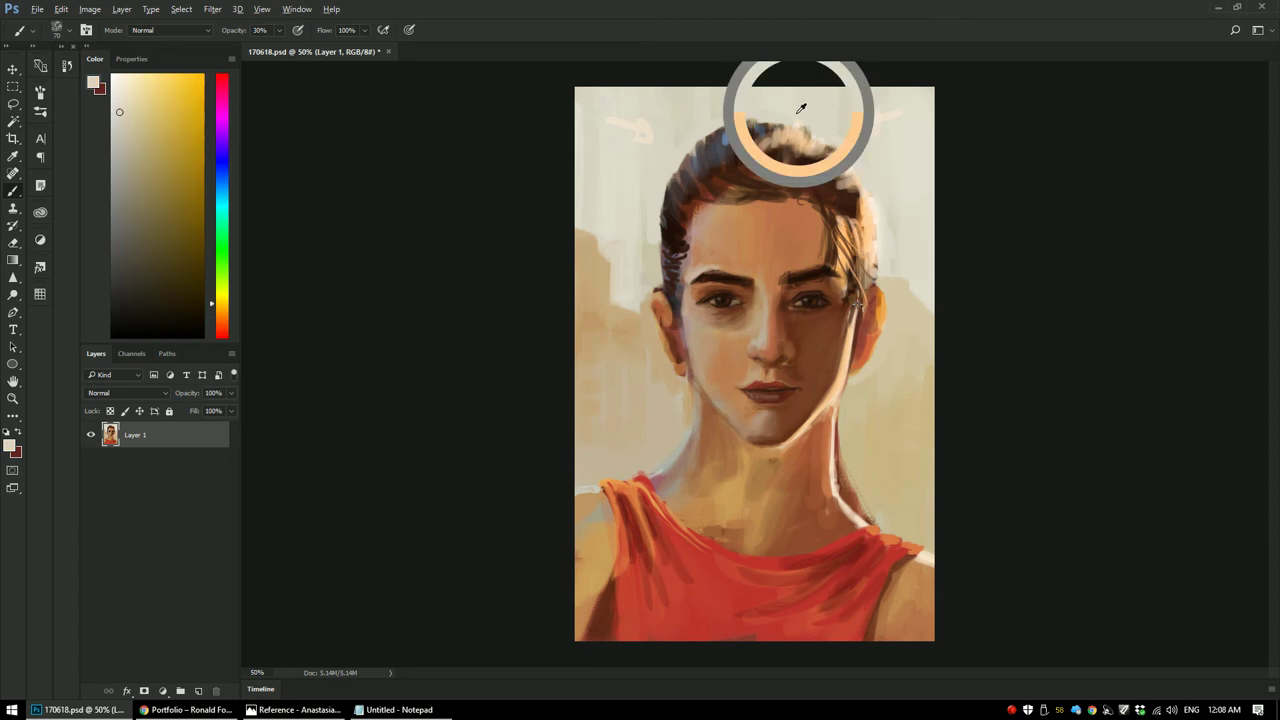
{"action": "left_click", "coordinate": [656, 110], "text": "alt"}
{"action": "left_click_drag", "start_coordinate": [653, 128], "coordinate": [642, 117]}
{"action": "key", "text": "0"}
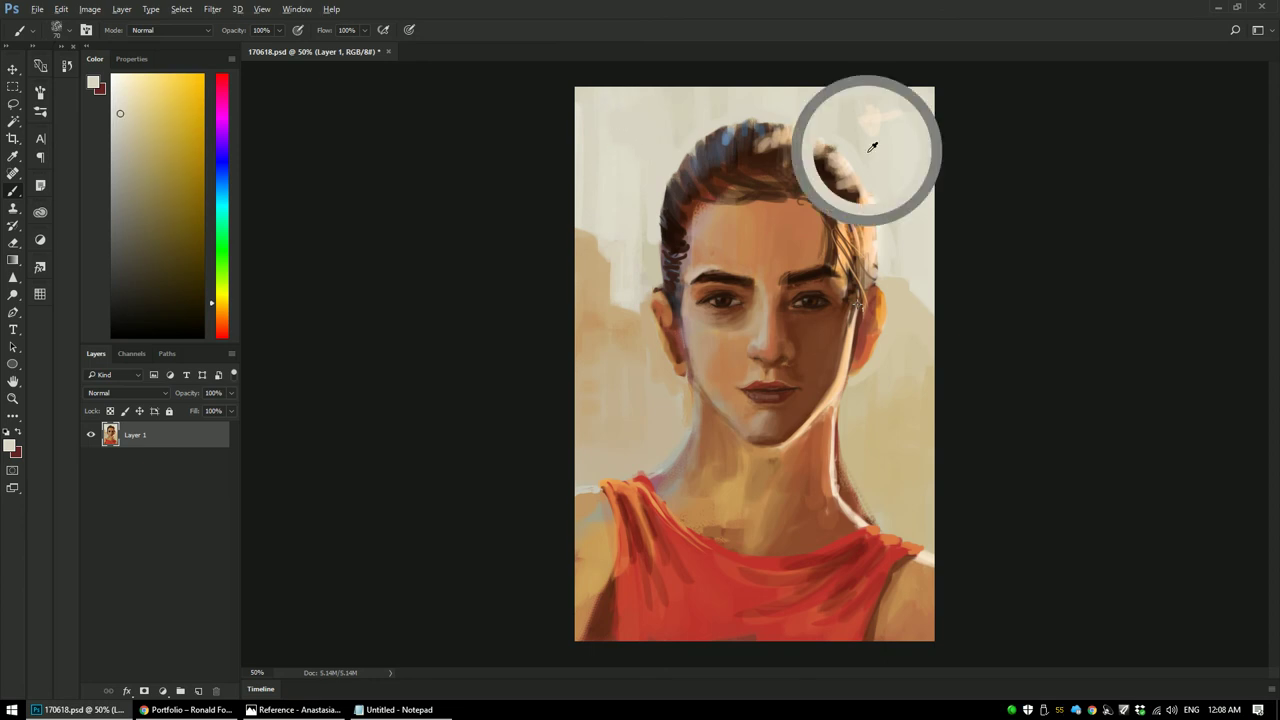
{"action": "left_click", "coordinate": [851, 107], "text": "alt"}
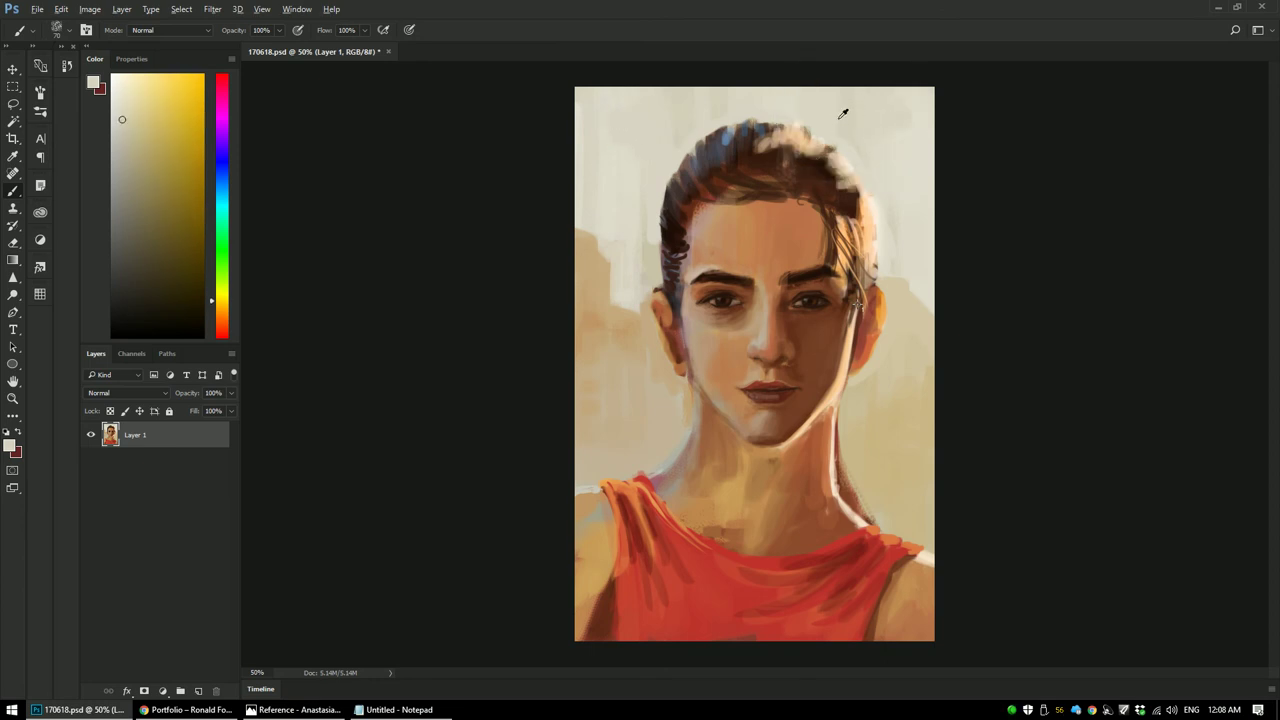
Step: Touch up the skin around the mouth and chin with sampled tan and brown skin tones
{"action": "key", "text": "ctrl+minus"}
{"action": "key", "text": "ctrl+minus"}
{"action": "key", "text": "ctrl+plus"}
{"action": "key", "text": "ctrl+plus"}
{"action": "left_click", "coordinate": [729, 380], "text": "alt"}
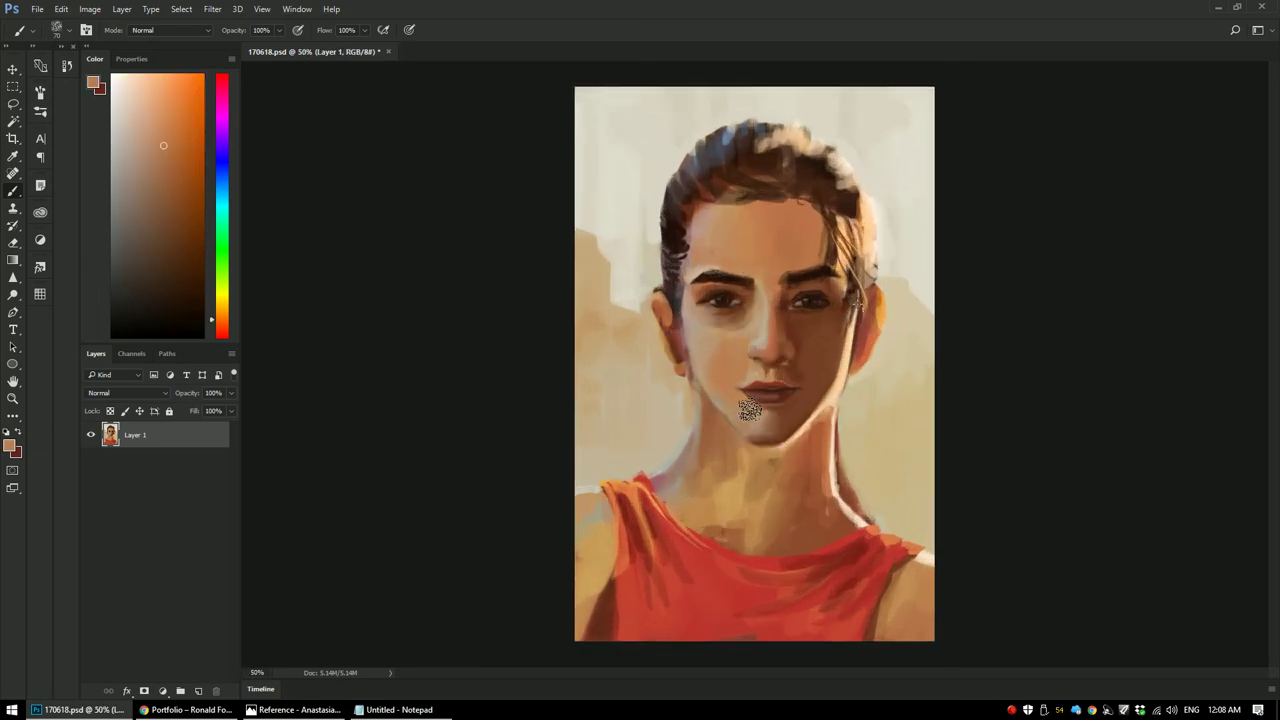
{"action": "left_click", "coordinate": [774, 414], "text": "alt"}
{"action": "left_click", "coordinate": [812, 394], "text": "alt"}
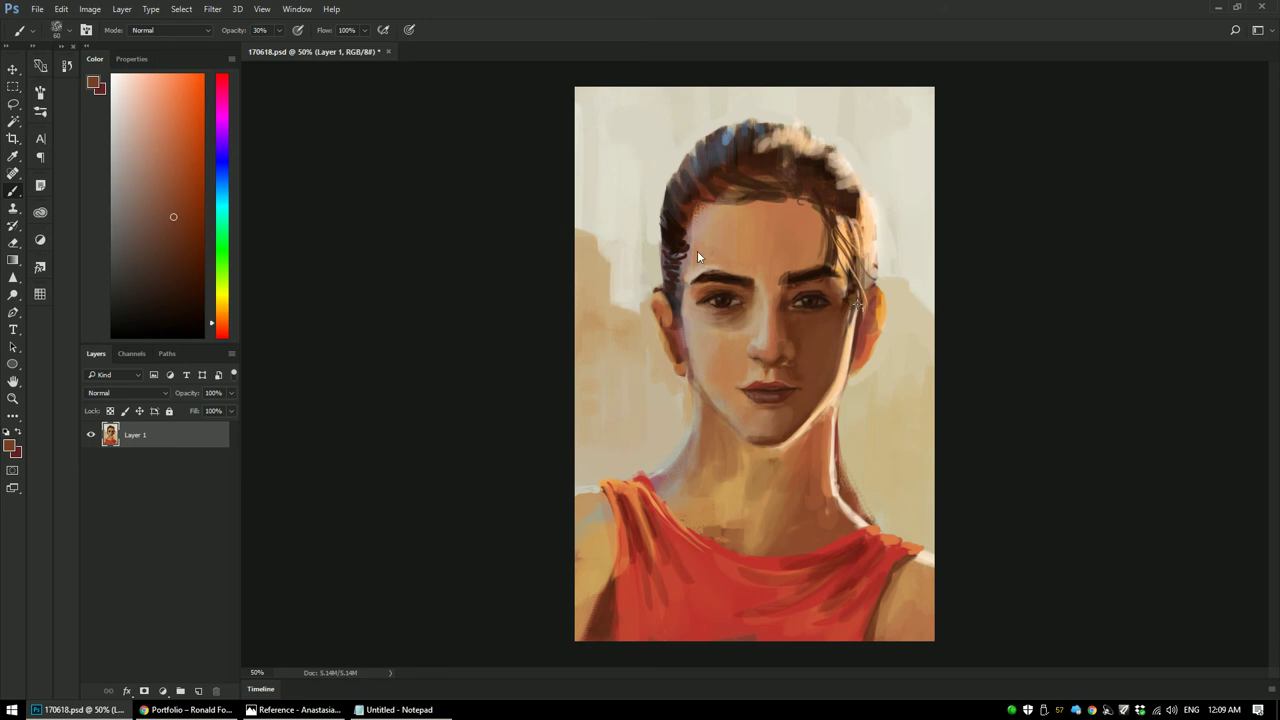
Step: Open the Liquify filter and nudge the nose bridge slightly toward the lit side with the warp brush
{"action": "key", "text": "shift+ctrl+x"}
{"action": "key", "text": "bracketleft"}
{"action": "key", "text": "bracketleft"}
{"action": "key", "text": "bracketleft"}
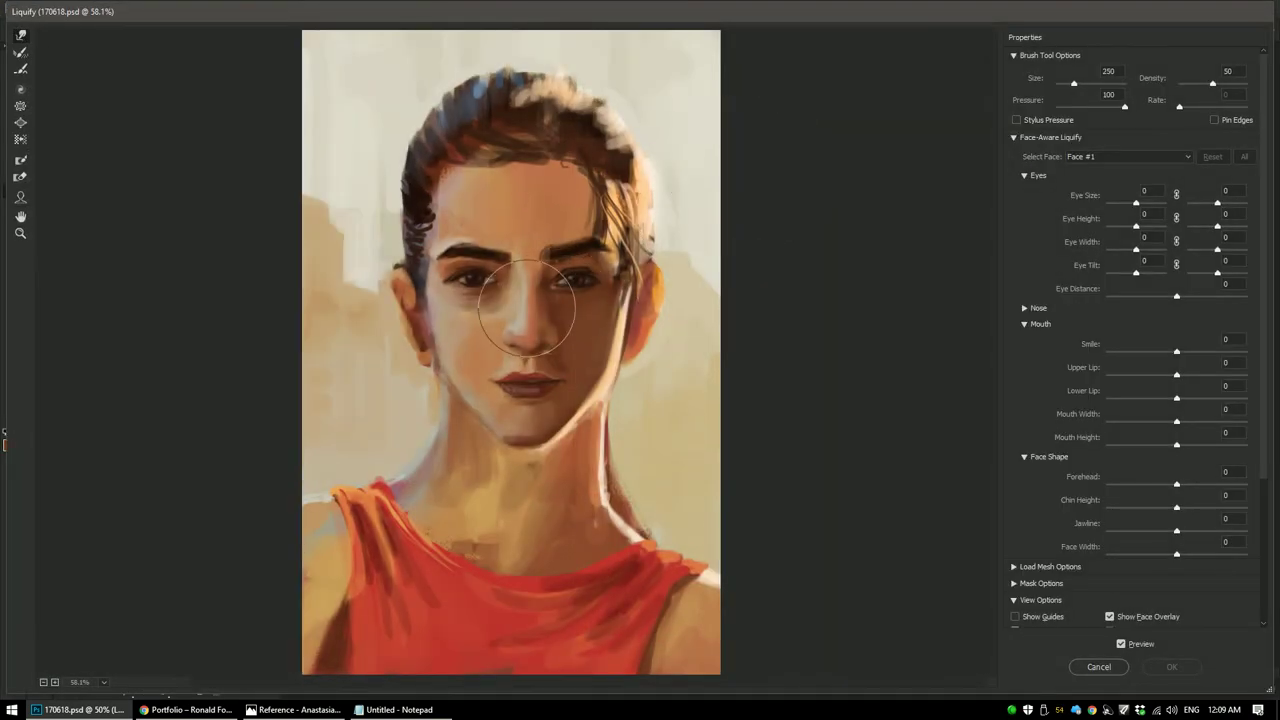
{"action": "left_click_drag", "start_coordinate": [526, 305], "coordinate": [518, 303]}
{"action": "key", "text": "bracketleft"}
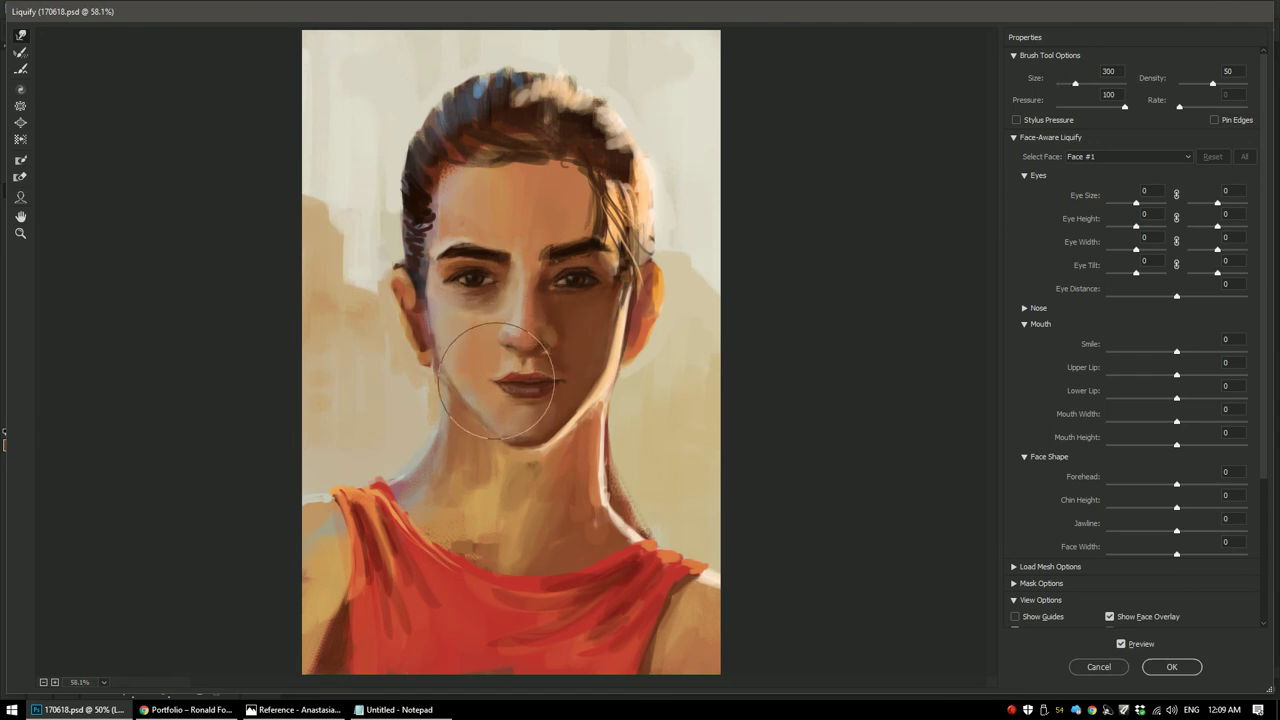
Step: Reshape the mouth and the lit-side cheek in Liquify with a smaller warp brush, around size 150 to 200
{"action": "key", "text": "bracketright"}
{"action": "key", "text": "bracketleft"}
{"action": "key", "text": "bracketleft"}
{"action": "key", "text": "bracketleft"}
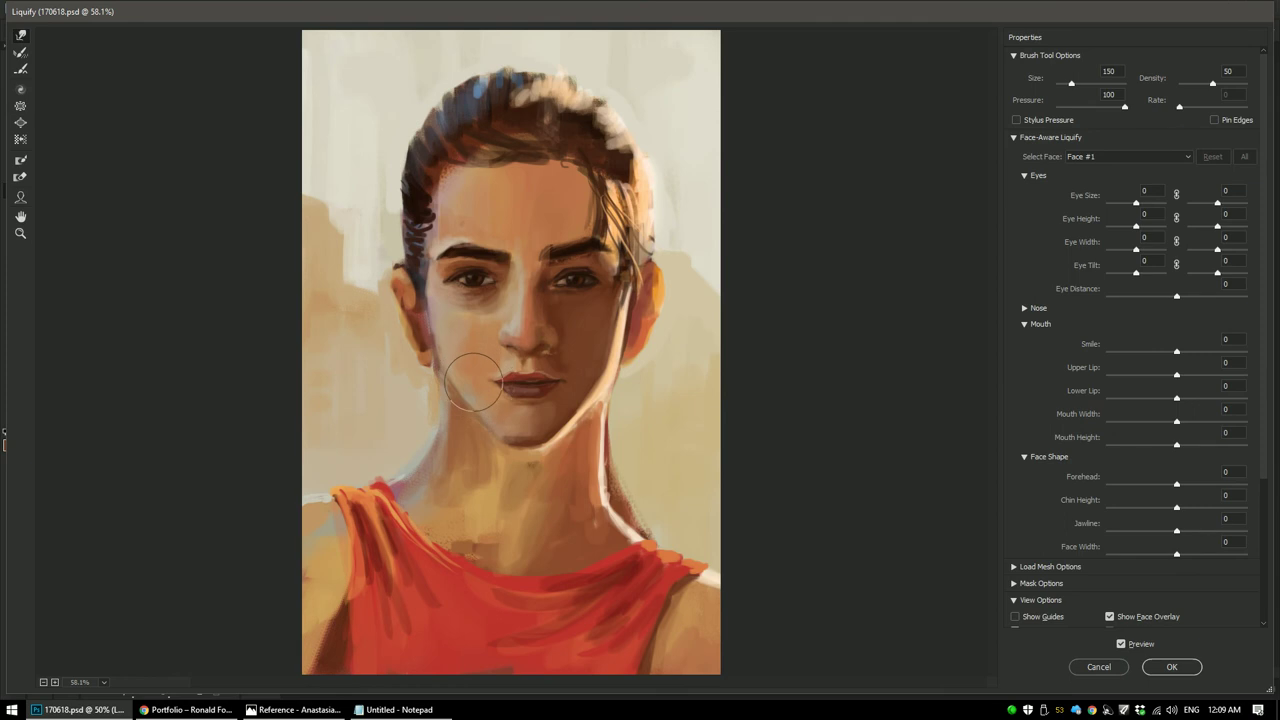
{"action": "key", "text": "bracketleft"}
{"action": "key", "text": "bracketright"}
{"action": "key", "text": "bracketright"}
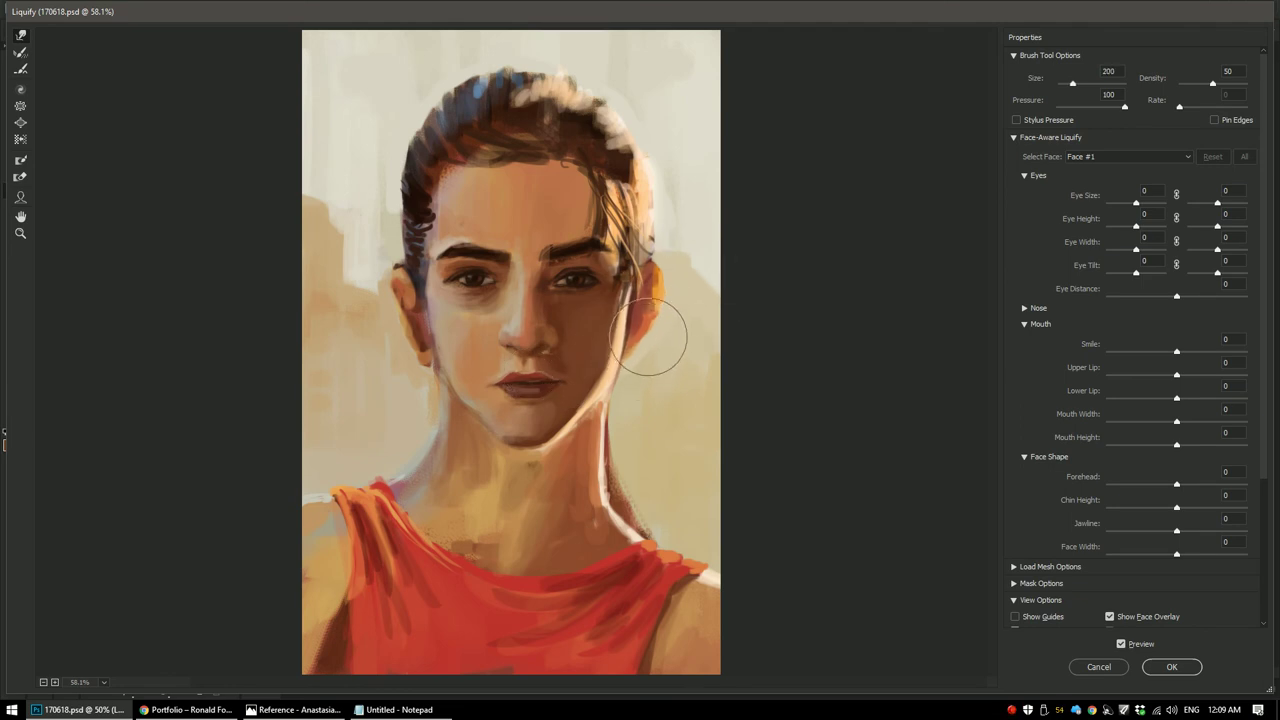
Step: Push both ears closer to the head in Liquify with the warp brush at sizes 175 to 250
{"action": "key", "text": "bracketleft"}
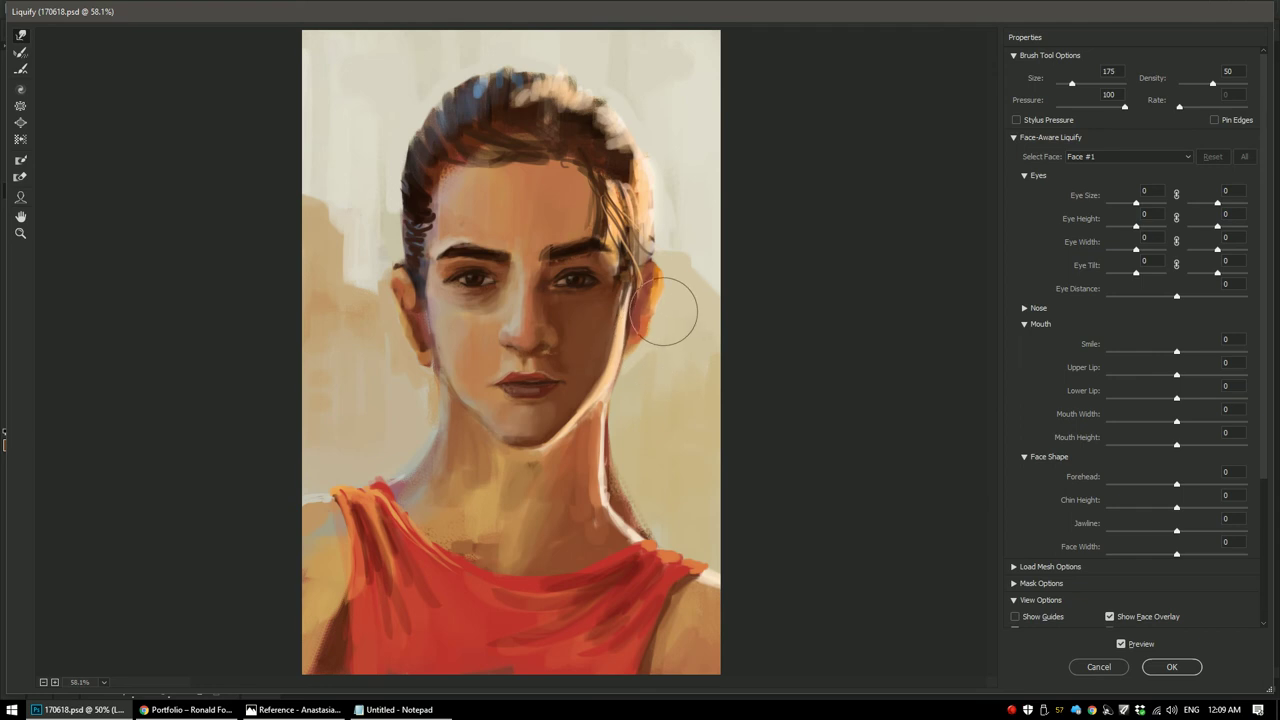
{"action": "key", "text": "bracketright"}
{"action": "key", "text": "bracketright"}
{"action": "key", "text": "bracketright"}
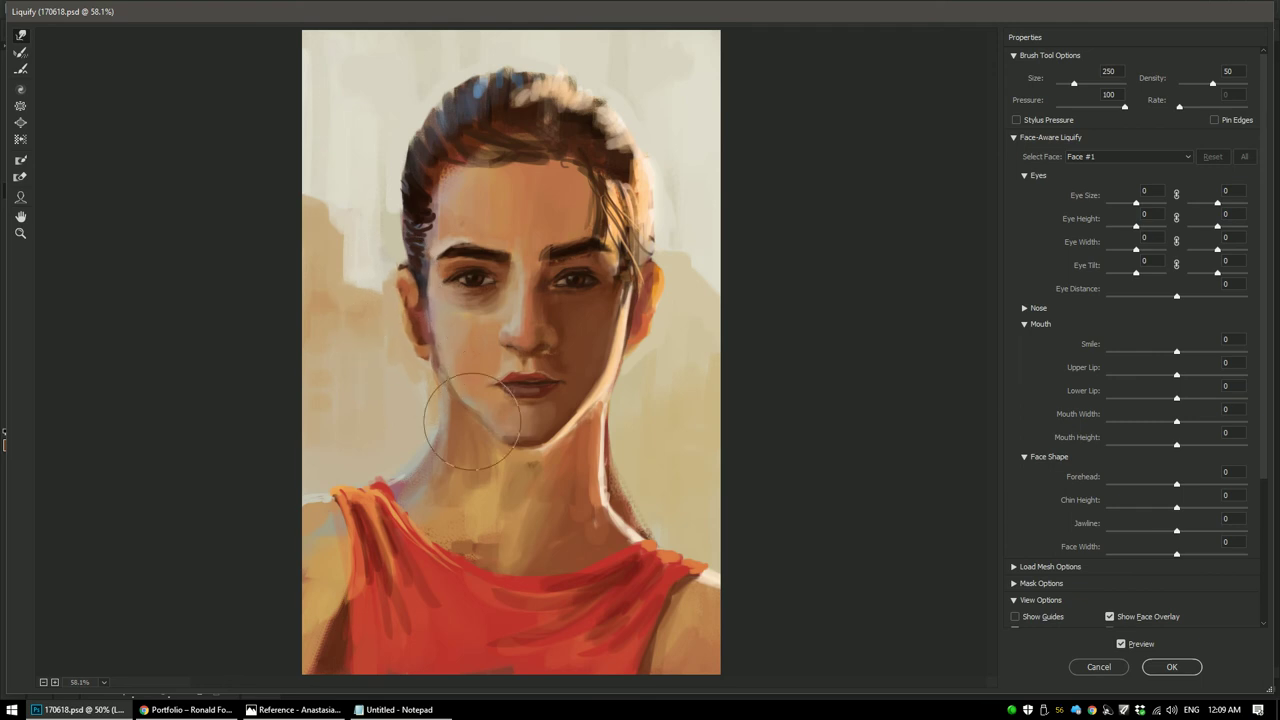
Step: Adjust both shoulders in Liquify with a warp brush of size 400 to 500, and apply the filter
{"action": "key", "text": "ctrl+minus"}
{"action": "key", "text": "bracketright"}
{"action": "key", "text": "bracketright"}
{"action": "key", "text": "bracketright"}
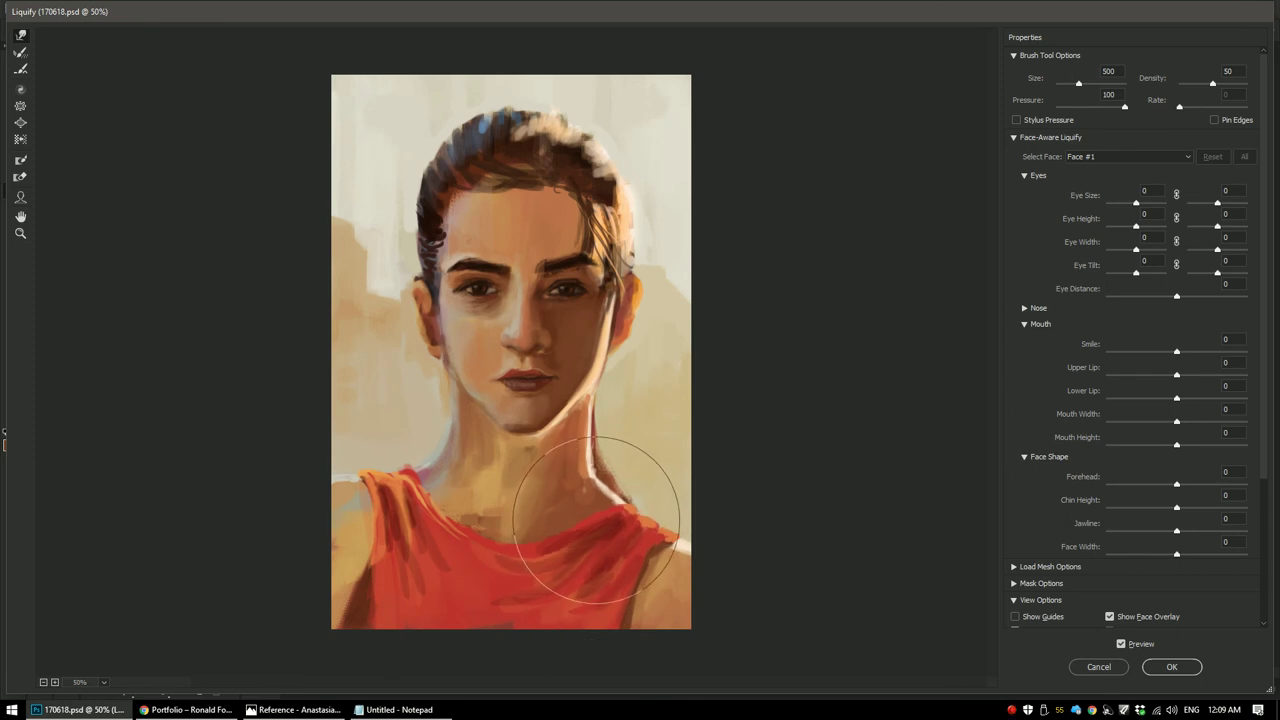
{"action": "key", "text": "bracketleft"}
{"action": "left_click_drag", "start_coordinate": [362, 488], "coordinate": [363, 529]}
{"action": "mouse_move", "coordinate": [696, 564]}
{"action": "left_mouse_down"}
{"action": "mouse_move", "coordinate": [676, 563]}
{"action": "mouse_move", "coordinate": [671, 539]}
{"action": "left_mouse_up"}
{"action": "key", "text": "bracketright"}
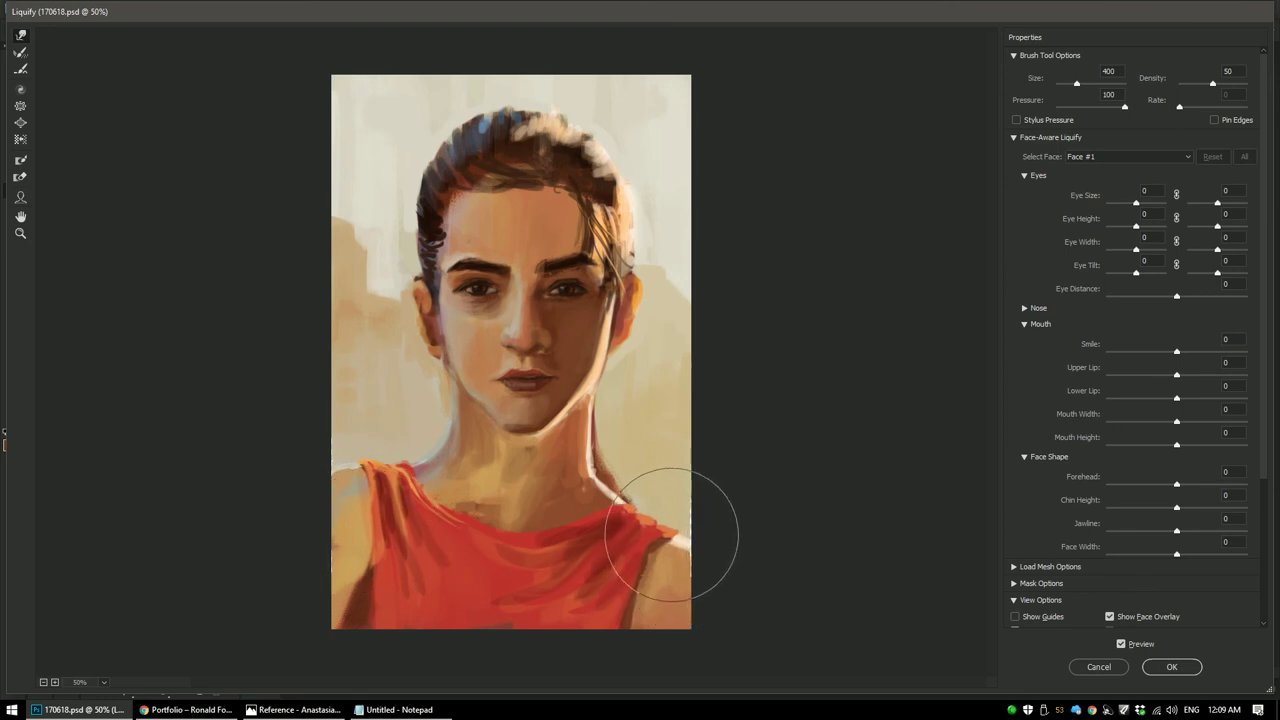
{"action": "key", "text": "bracketright"}
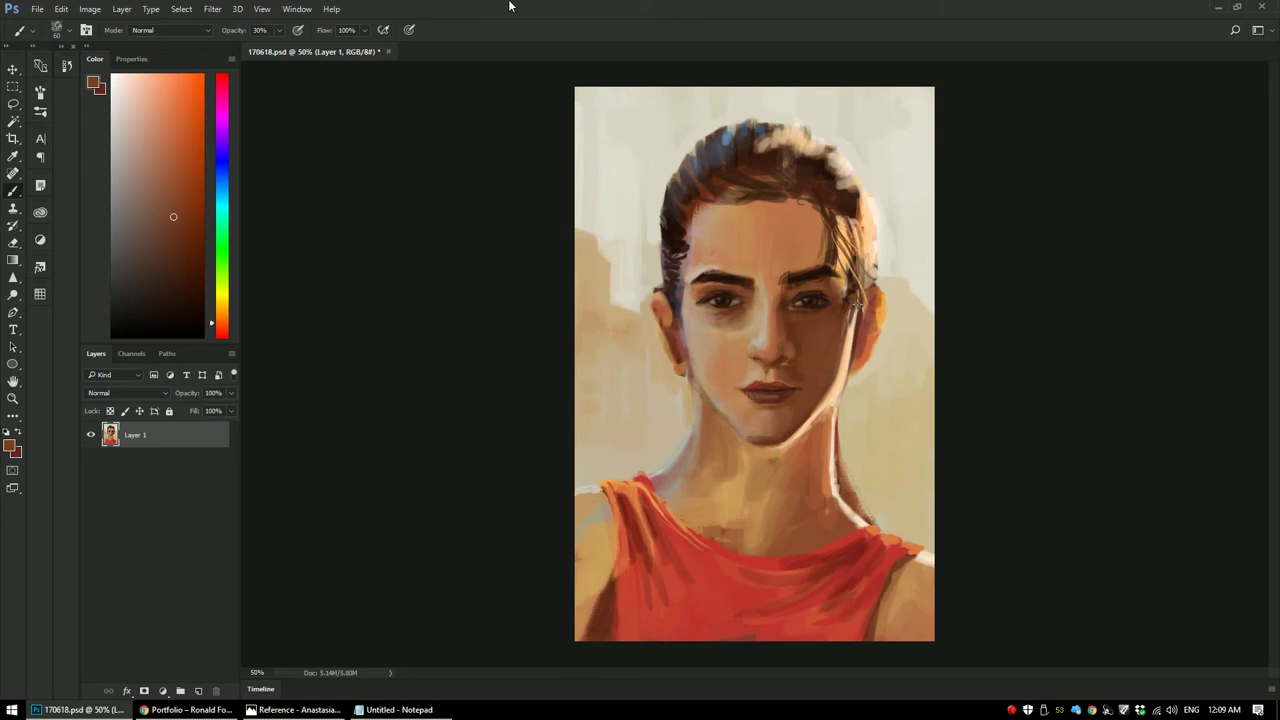
Step: Lasso the whole head with part of the neck and copy it to a new layer
{"action": "mouse_move", "coordinate": [660, 289]}
{"action": "left_mouse_down"}
{"action": "mouse_move", "coordinate": [670, 369]}
{"action": "mouse_move", "coordinate": [699, 396]}
{"action": "left_mouse_up"}
{"action": "mouse_move", "coordinate": [816, 436]}
{"action": "left_mouse_down"}
{"action": "mouse_move", "coordinate": [876, 368]}
{"action": "mouse_move", "coordinate": [892, 298]}
{"action": "mouse_move", "coordinate": [875, 216]}
{"action": "mouse_move", "coordinate": [829, 127]}
{"action": "mouse_move", "coordinate": [694, 114]}
{"action": "mouse_move", "coordinate": [660, 240]}
{"action": "left_mouse_up"}
{"action": "key", "text": "ctrl+j"}
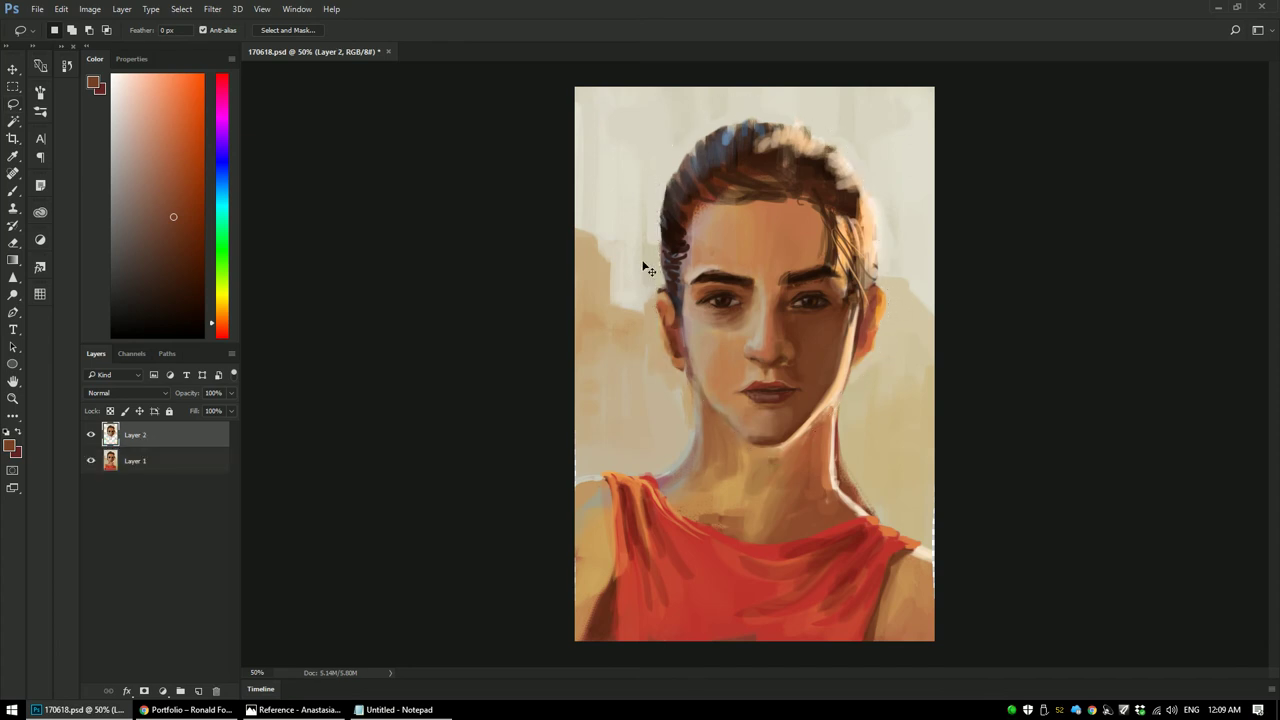
Step: Scale the copied head slightly larger and place it a little lower, and merge it into the base layer
{"action": "key", "text": "ctrl+t"}
{"action": "left_click_drag", "start_coordinate": [652, 94], "coordinate": [641, 79]}
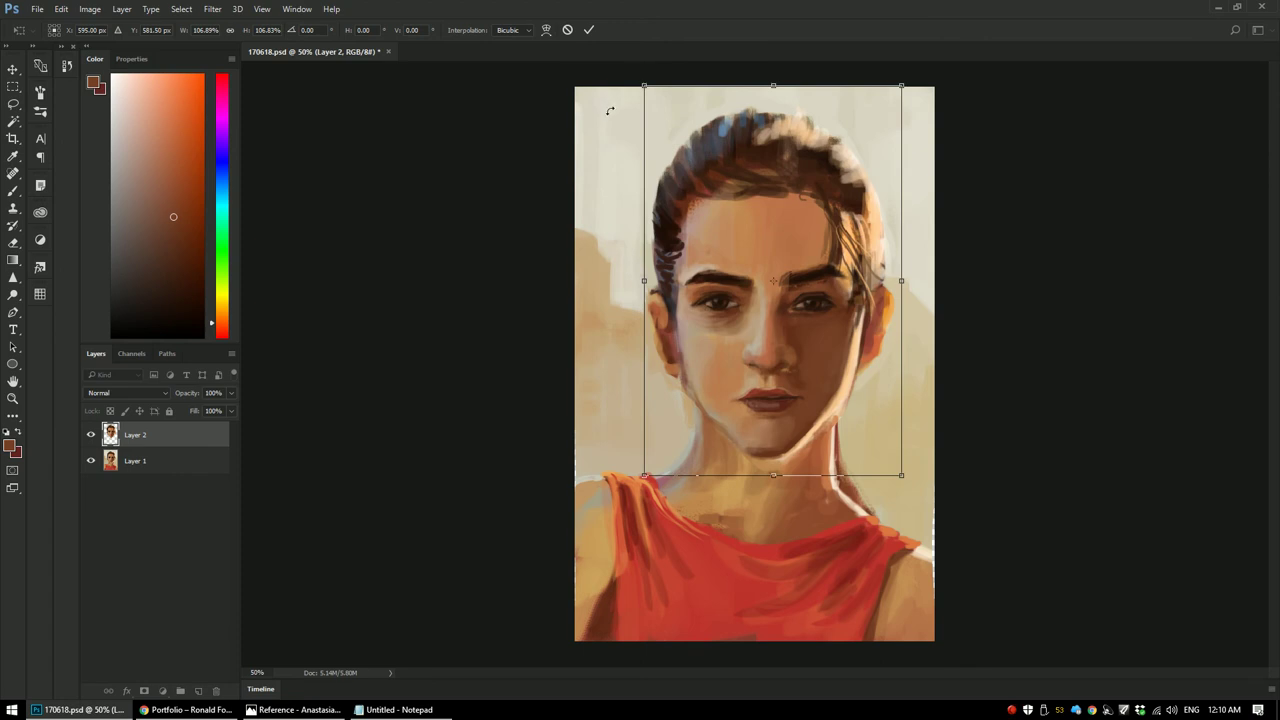
{"action": "left_click_drag", "start_coordinate": [644, 87], "coordinate": [652, 97]}
{"action": "key", "text": "Return"}
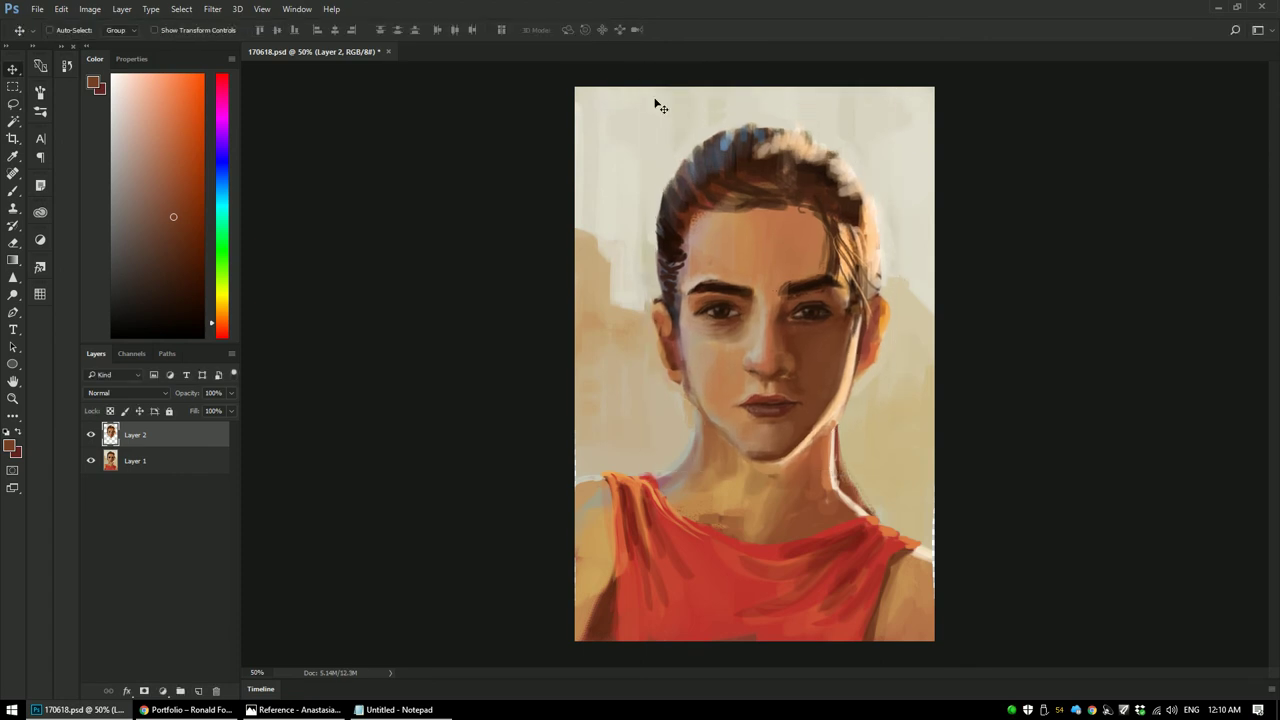
{"action": "left_click", "coordinate": [92, 435]}
{"action": "left_click", "coordinate": [92, 435]}
{"action": "key", "text": "ctrl+e"}
Step: Soften the edge between the shadow-side cheek and its rim light with sampled peach and brown at 20% opacity
{"action": "key", "text": "b"}
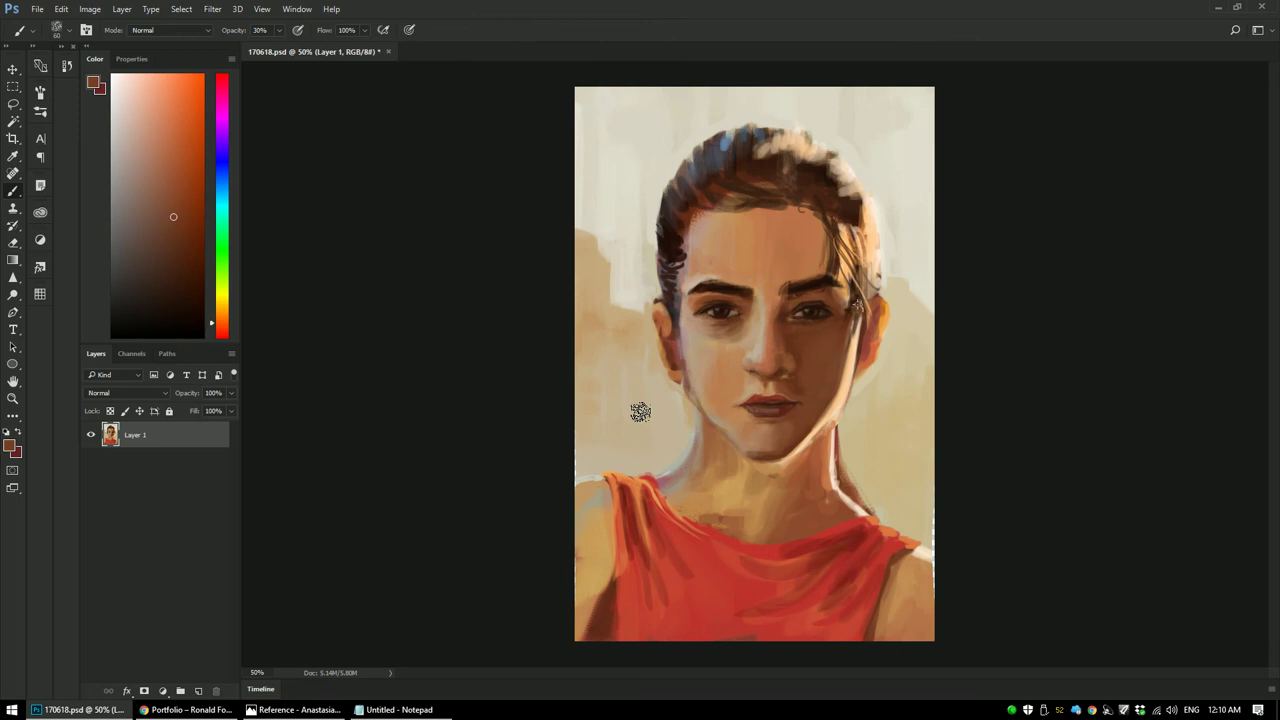
{"action": "left_click", "coordinate": [826, 441], "text": "alt"}
{"action": "left_click", "coordinate": [830, 369], "text": "alt"}
{"action": "left_click", "coordinate": [846, 360], "text": "alt"}
{"action": "key", "text": "2"}
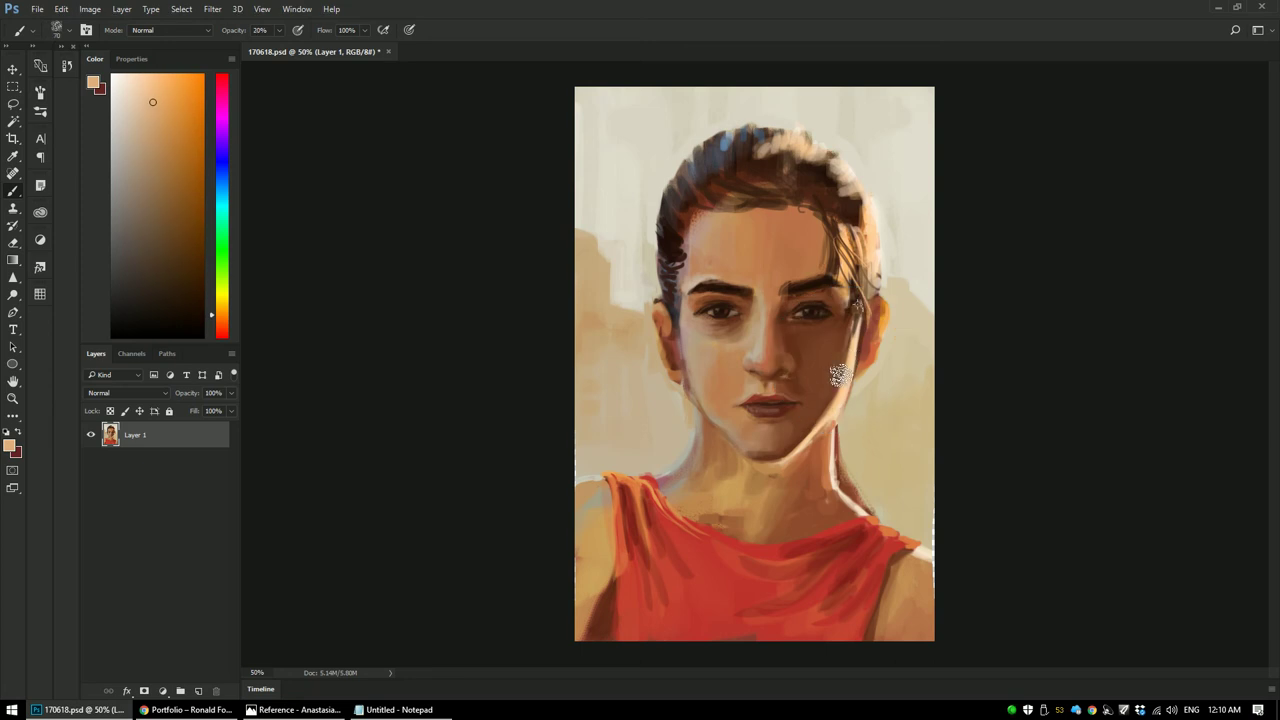
{"action": "left_click", "coordinate": [850, 358], "text": "alt"}
{"action": "left_click", "coordinate": [830, 373], "text": "alt"}
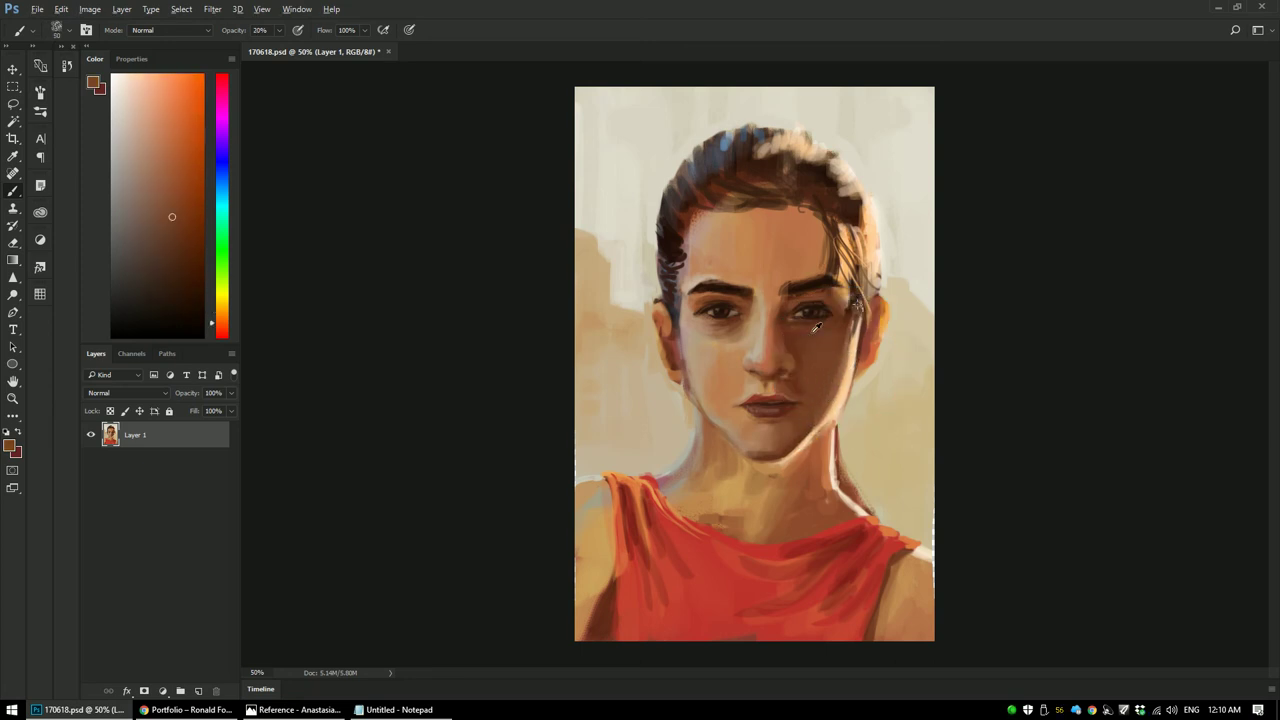
Step: Blend the shadow-side cheek, chin and neck shadow with sampled warm browns at 20% opacity
{"action": "left_click", "coordinate": [766, 338], "text": "alt"}
{"action": "left_click", "coordinate": [822, 358], "text": "alt"}
{"action": "left_click_drag", "start_coordinate": [820, 440], "coordinate": [826, 503]}
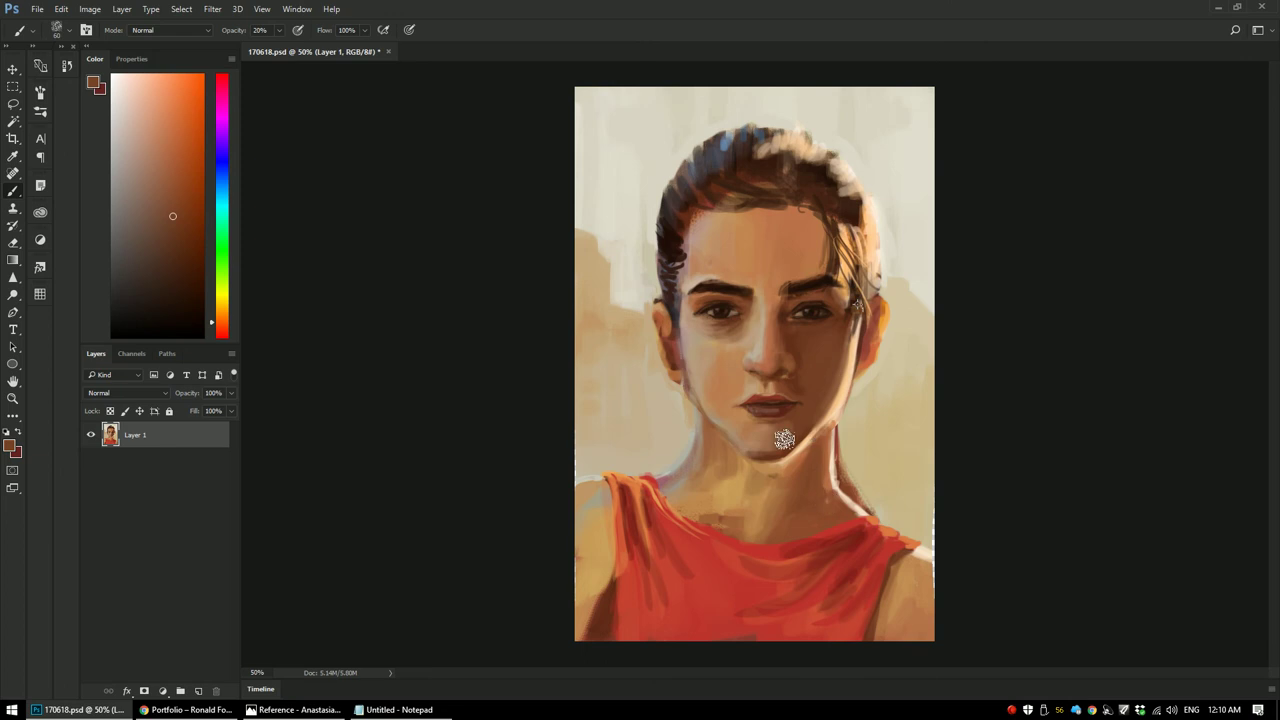
{"action": "left_click", "coordinate": [815, 400], "text": "alt"}
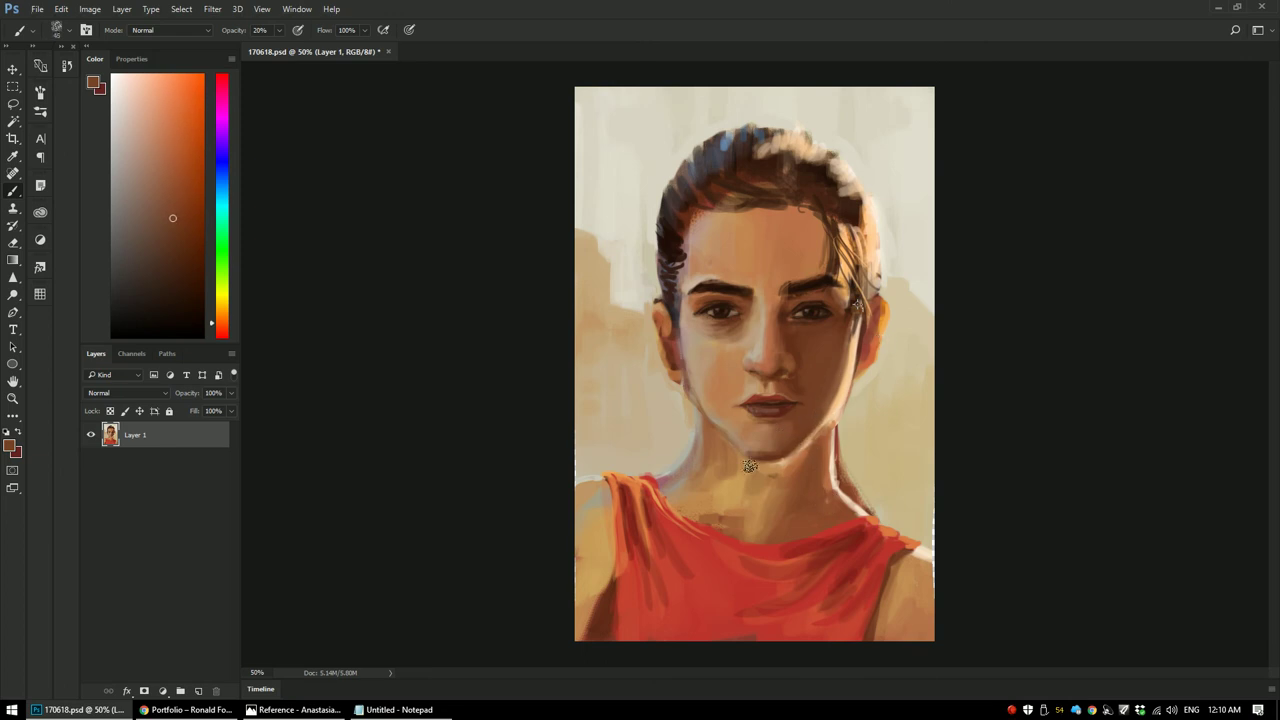
Step: Lasso the mouth with its surrounding skin and copy it to a new layer
{"action": "key", "text": "ctrl+plus"}
{"action": "key", "text": "l"}
{"action": "mouse_move", "coordinate": [798, 402]}
{"action": "left_mouse_down"}
{"action": "mouse_move", "coordinate": [735, 405]}
{"action": "mouse_move", "coordinate": [771, 392]}
{"action": "left_mouse_up"}
{"action": "key", "text": "ctrl+j"}
{"action": "key", "text": "ctrl+t"}
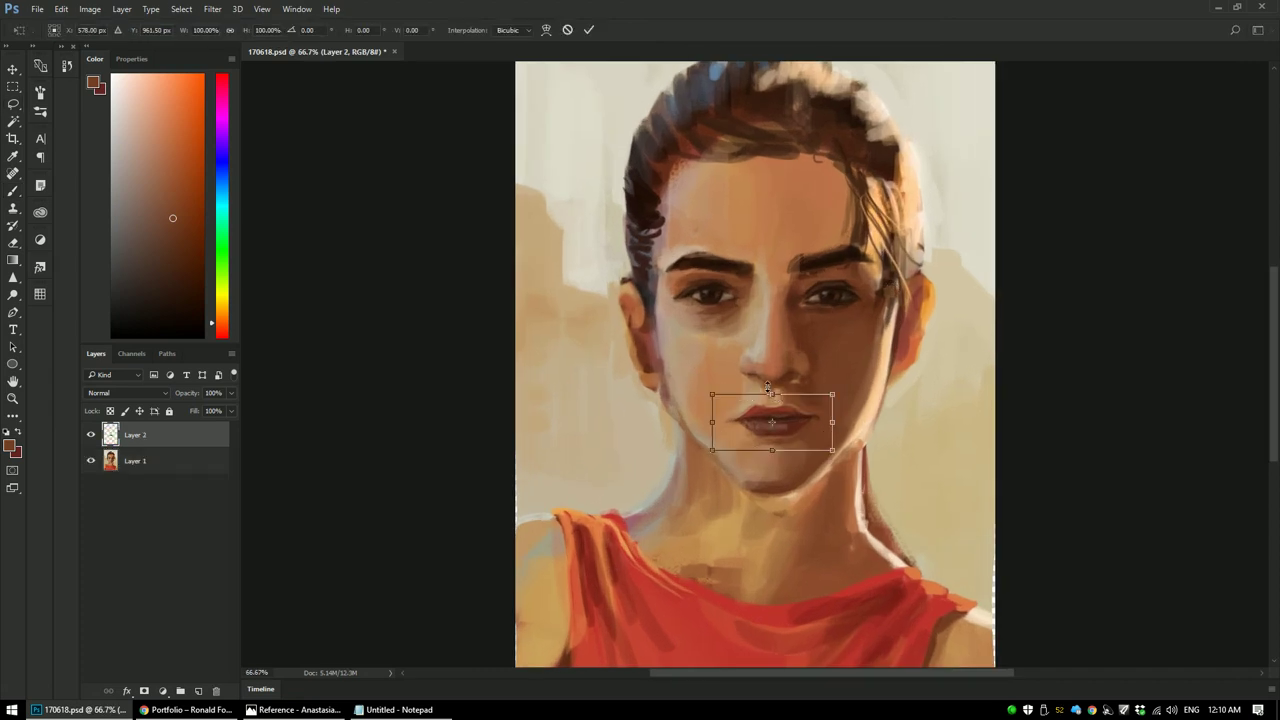
{"action": "left_click_drag", "start_coordinate": [709, 449], "coordinate": [700, 455]}
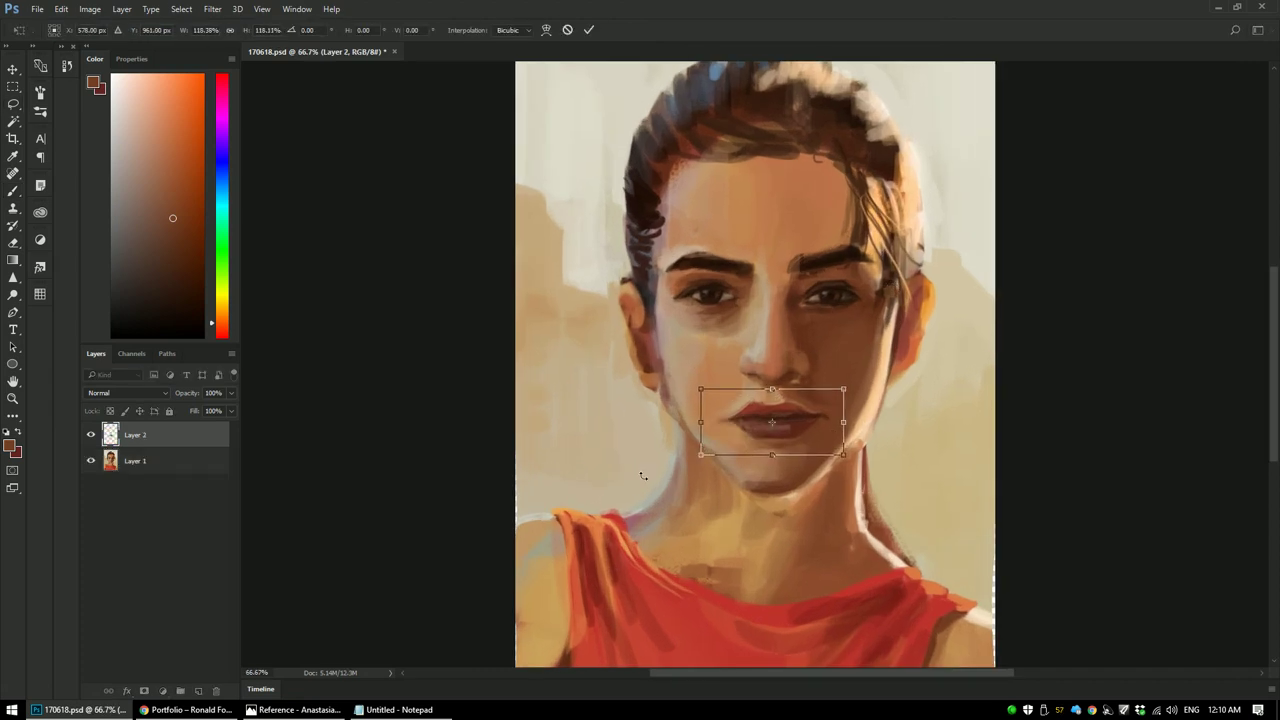
{"action": "left_click", "coordinate": [702, 383], "text": "alt"}
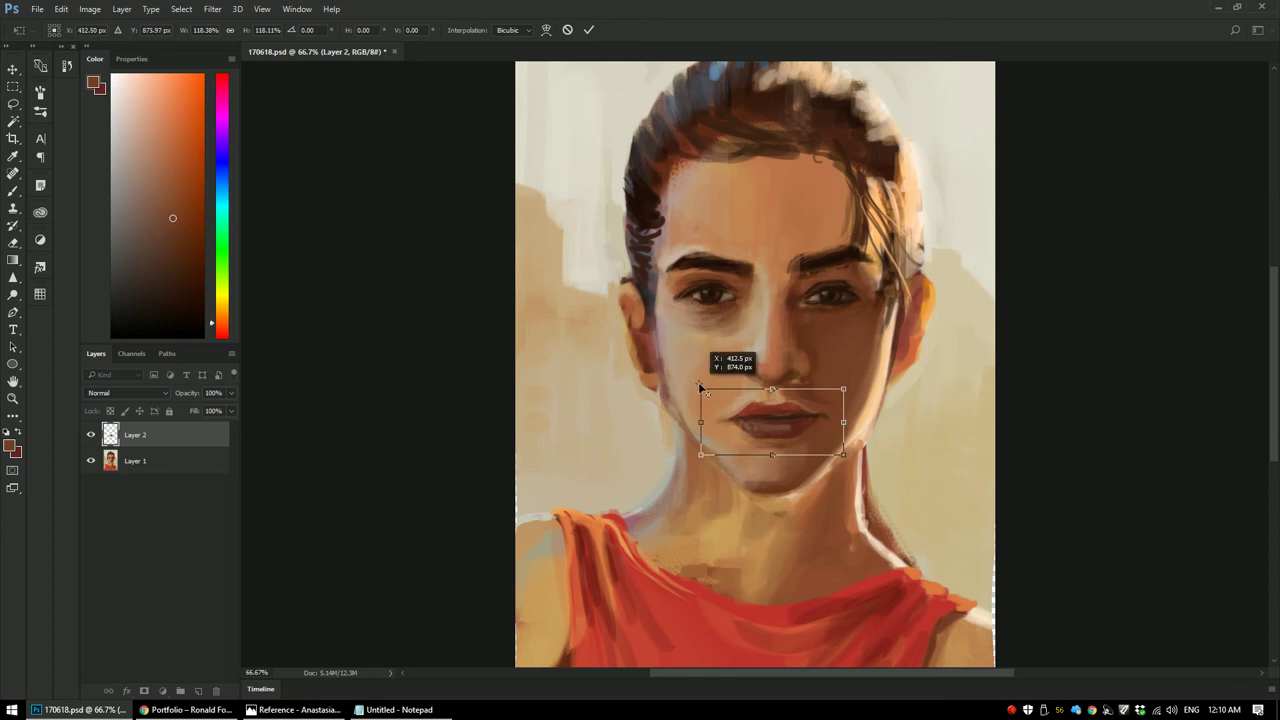
{"action": "left_click_drag", "start_coordinate": [698, 388], "coordinate": [697, 389]}
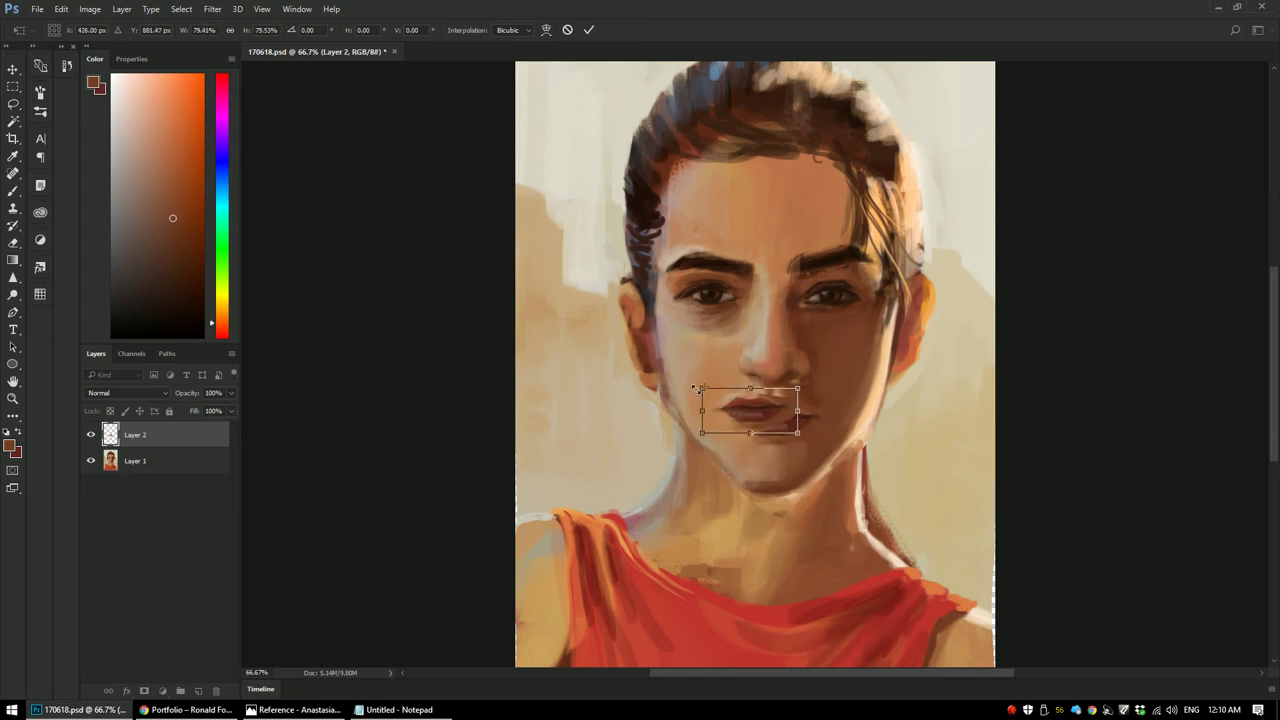
{"action": "key", "text": "Escape"}
Step: Widen the copied mouth slightly about its centre with Free Transform and apply the change
{"action": "key", "text": "ctrl+t"}
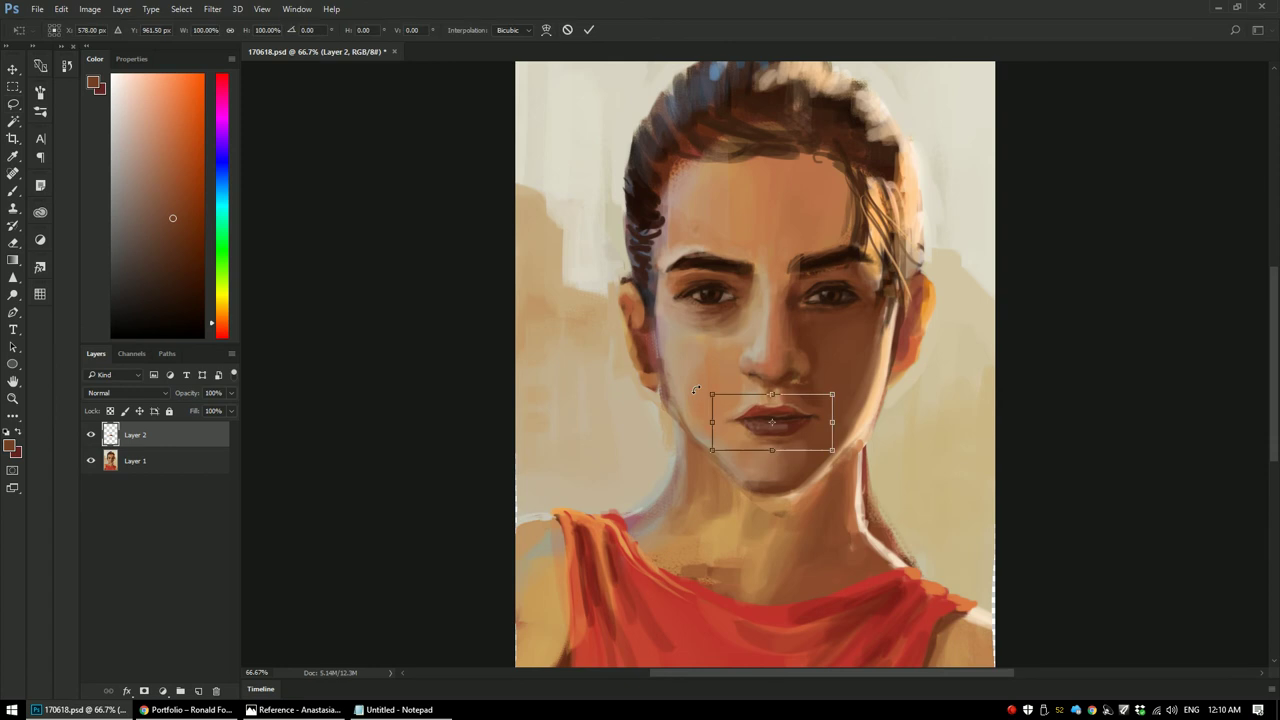
{"action": "left_click", "coordinate": [710, 381], "text": "alt"}
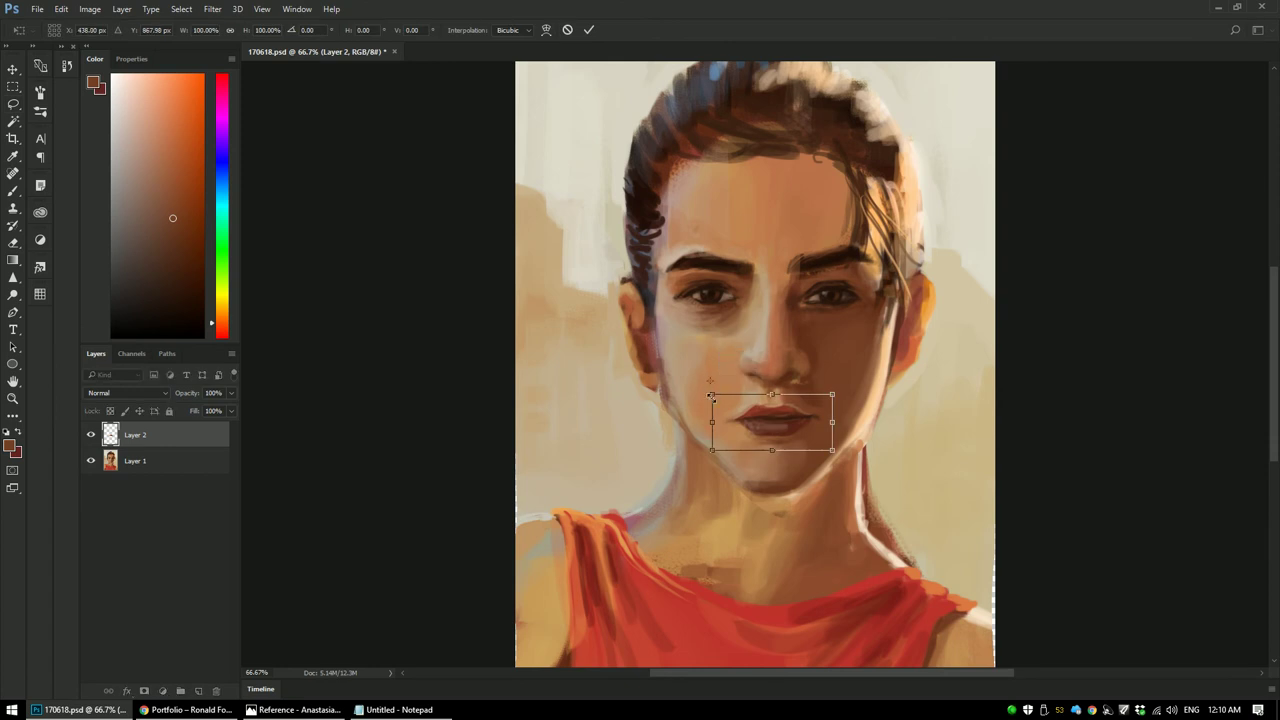
{"action": "left_click_drag", "start_coordinate": [713, 387], "coordinate": [771, 423]}
{"action": "left_click_drag", "start_coordinate": [712, 394], "coordinate": [707, 398]}
{"action": "key", "text": "Return"}
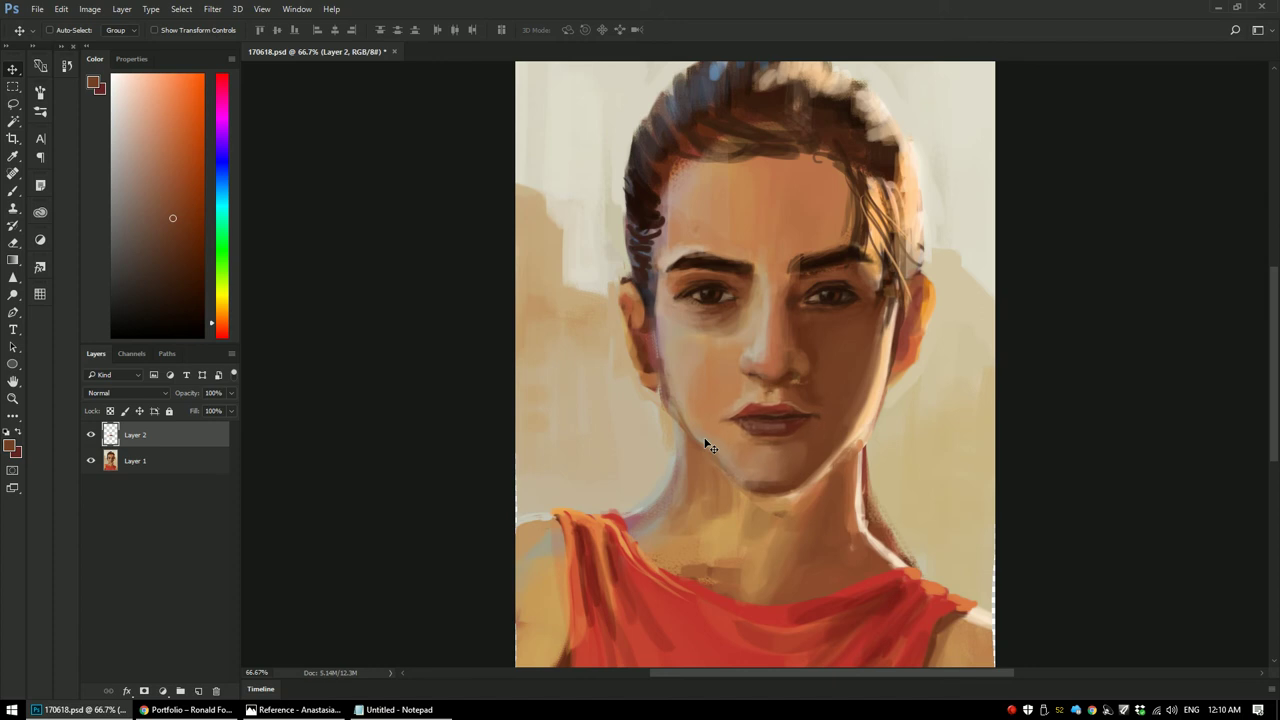
{"action": "key", "text": "ctrl+plus"}
{"action": "key", "text": "ctrl+plus"}
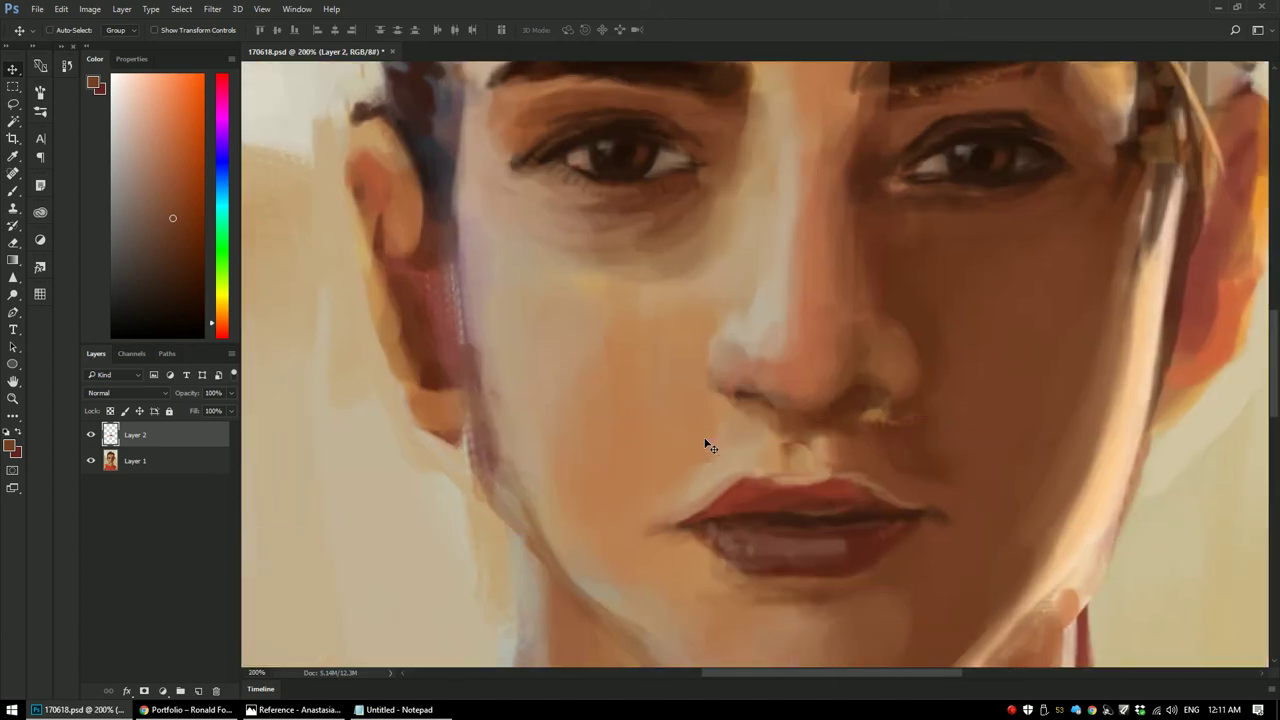
Step: Fine-tune the copied mouth with Free Transform, apply the change and merge it down into the portrait layer
{"action": "key", "text": "ctrl+minus"}
{"action": "key", "text": "ctrl+t"}
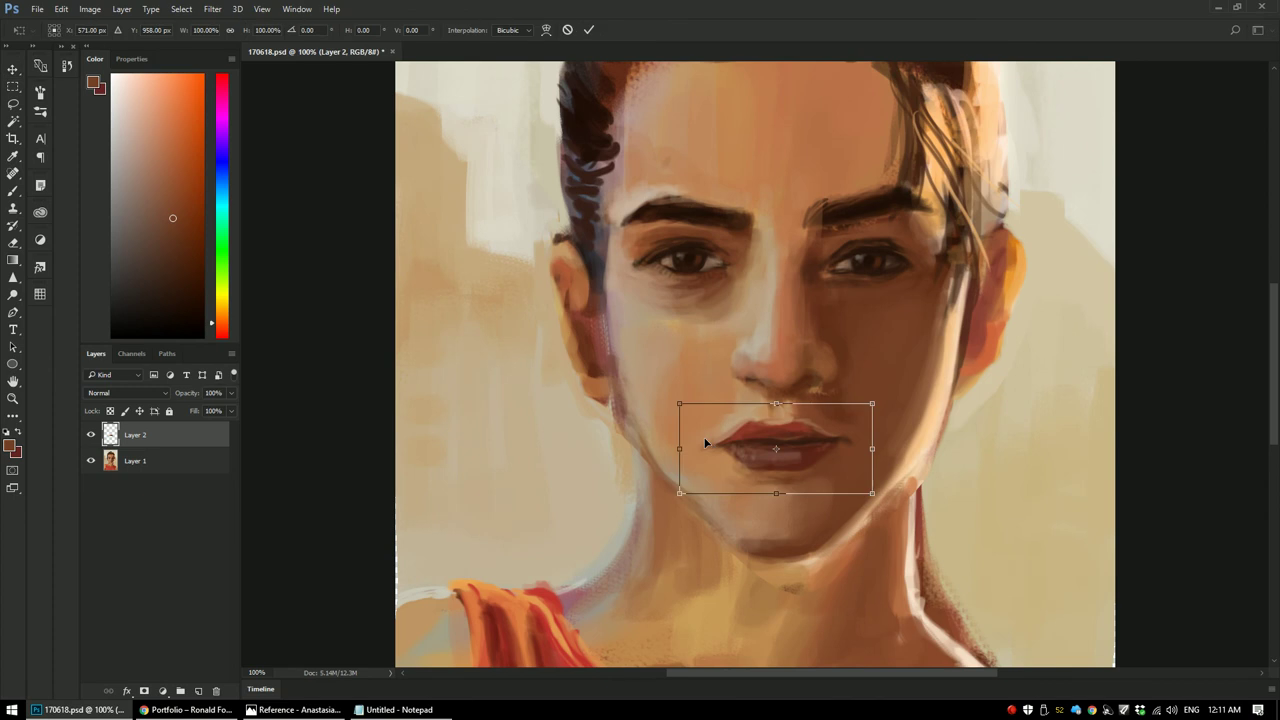
{"action": "key", "text": "Return"}
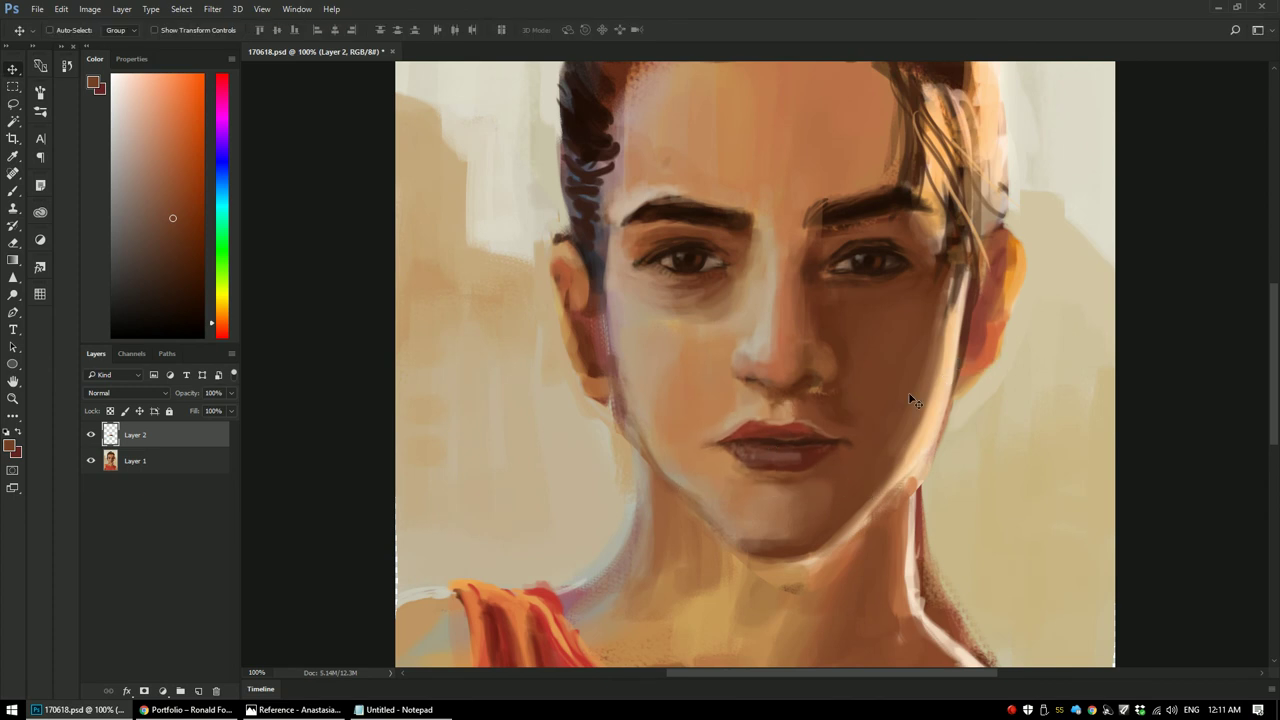
{"action": "key", "text": "ctrl+plus"}
{"action": "key", "text": "ctrl+e"}
{"action": "left_click_drag", "start_coordinate": [665, 392], "coordinate": [603, 330]}
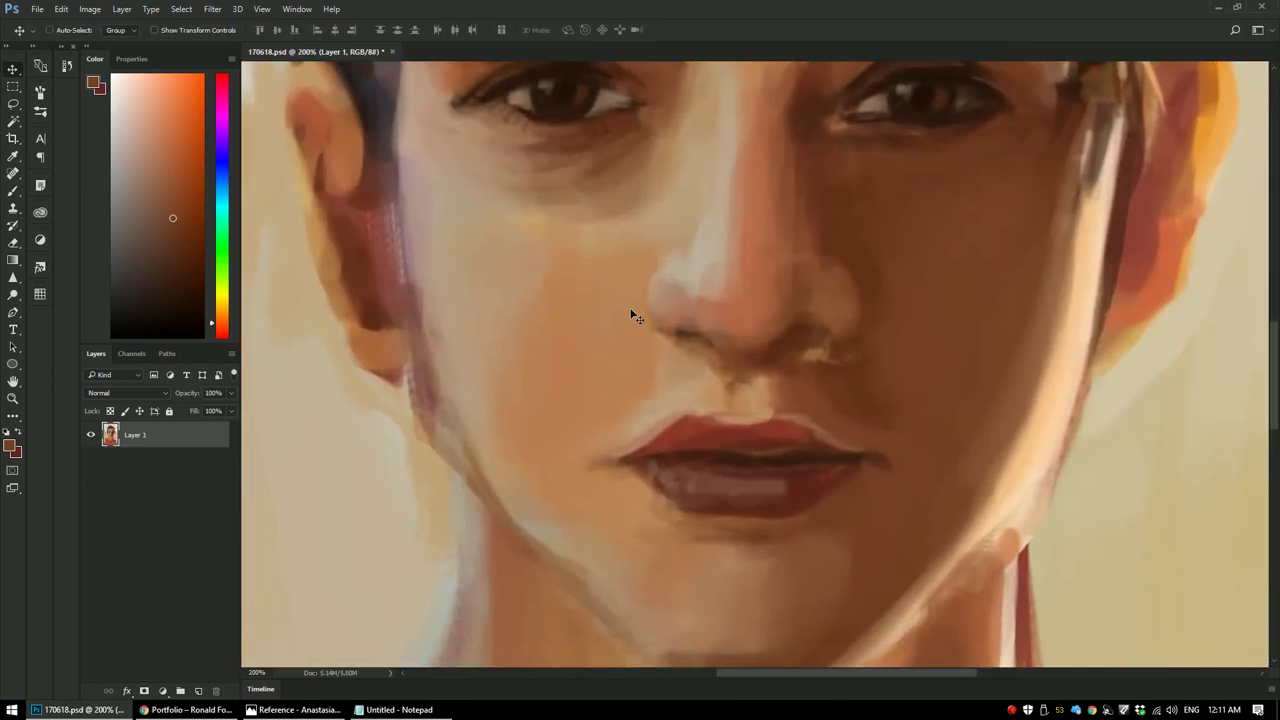
Step: Refine the lit-side edge of the upper lip with sampled skin and red tones at 20% opacity
{"action": "key", "text": "b"}
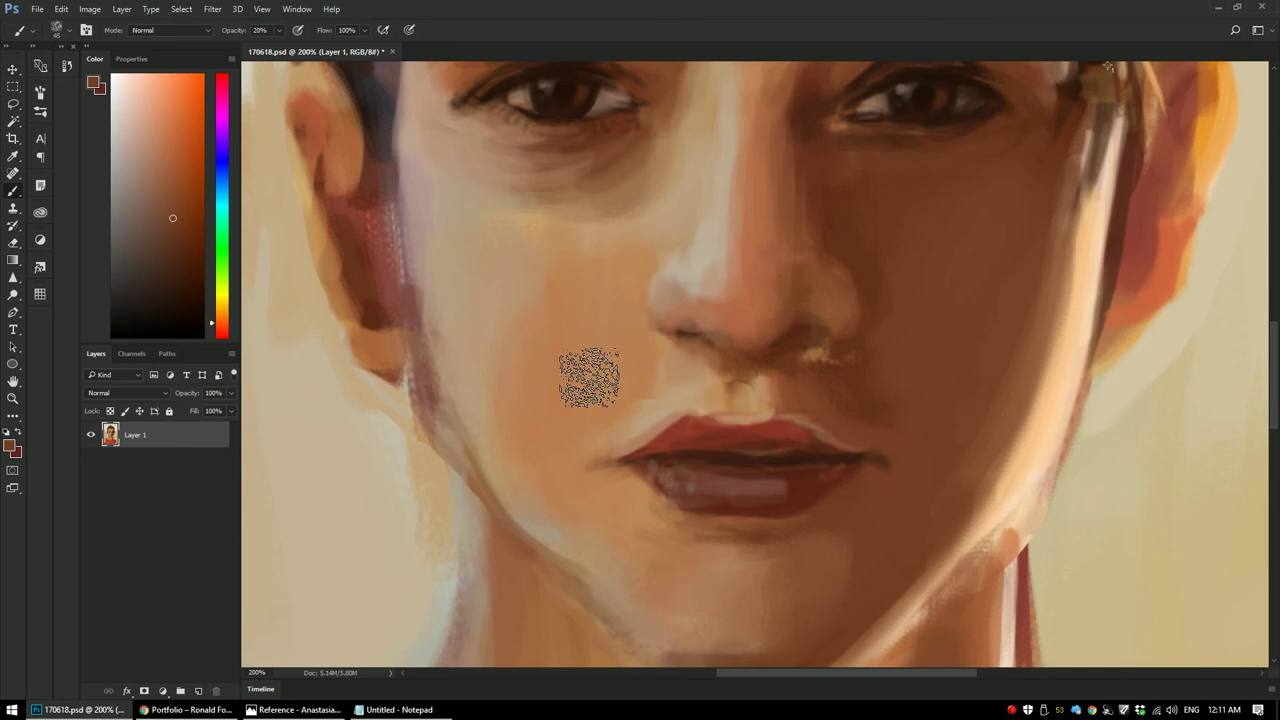
{"action": "left_click", "coordinate": [669, 418], "text": "alt"}
{"action": "left_click", "coordinate": [671, 418], "text": "alt"}
{"action": "left_click", "coordinate": [671, 428], "text": "alt"}
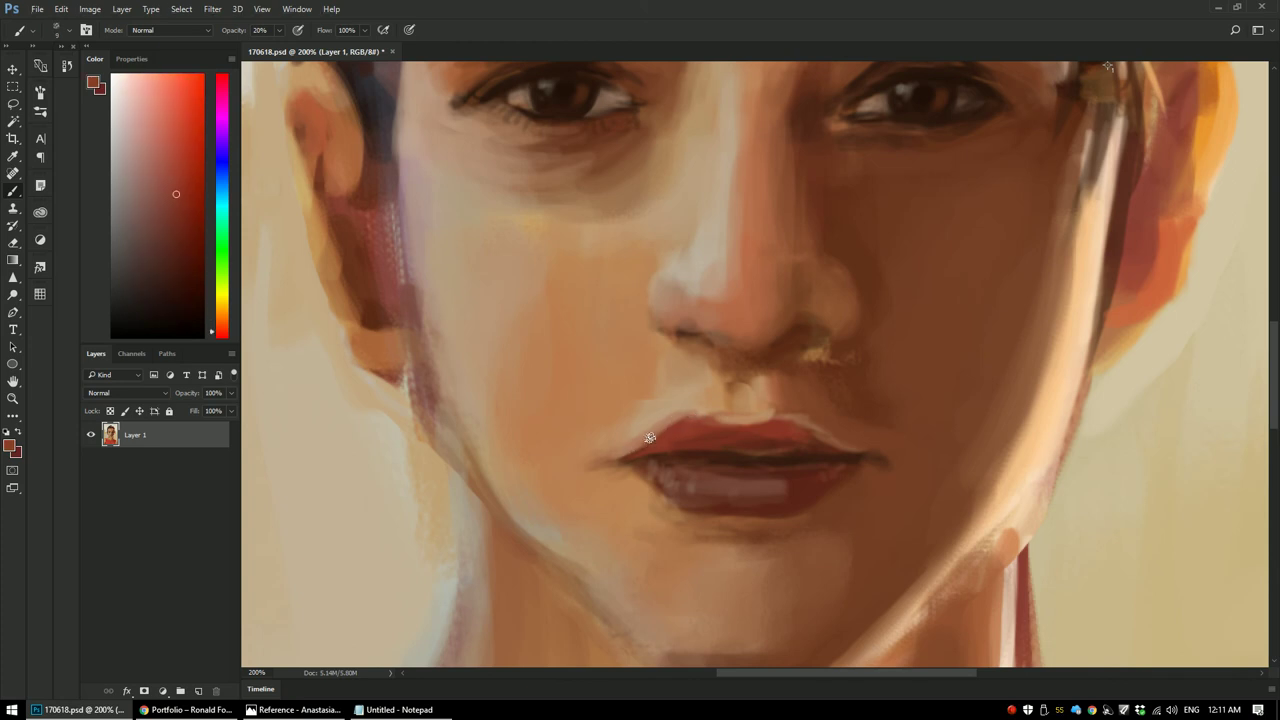
Step: Paint a thin strip of teeth between the lips in sampled light skin tone at 100% opacity and tone it down with dark brown at 30%
{"action": "left_click", "coordinate": [731, 450], "text": "alt"}
{"action": "key", "text": "0"}
{"action": "left_click", "coordinate": [766, 447], "text": "alt"}
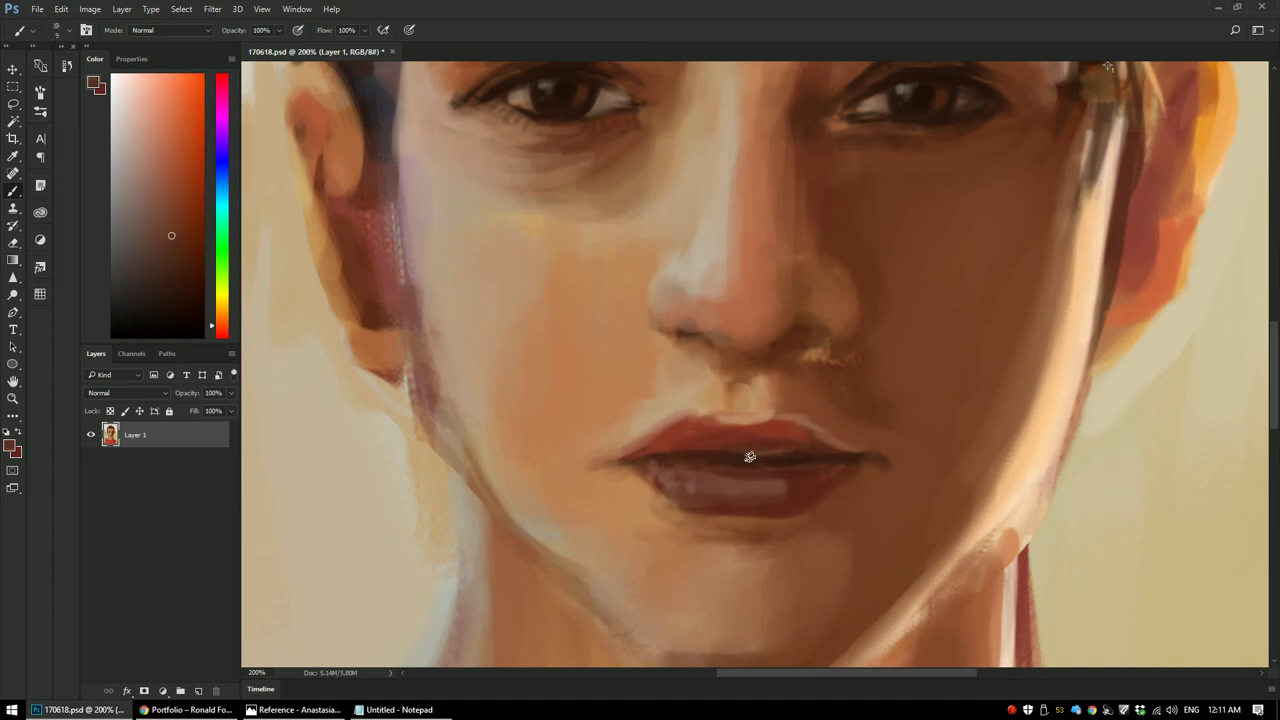
{"action": "left_click", "coordinate": [747, 410], "text": "alt"}
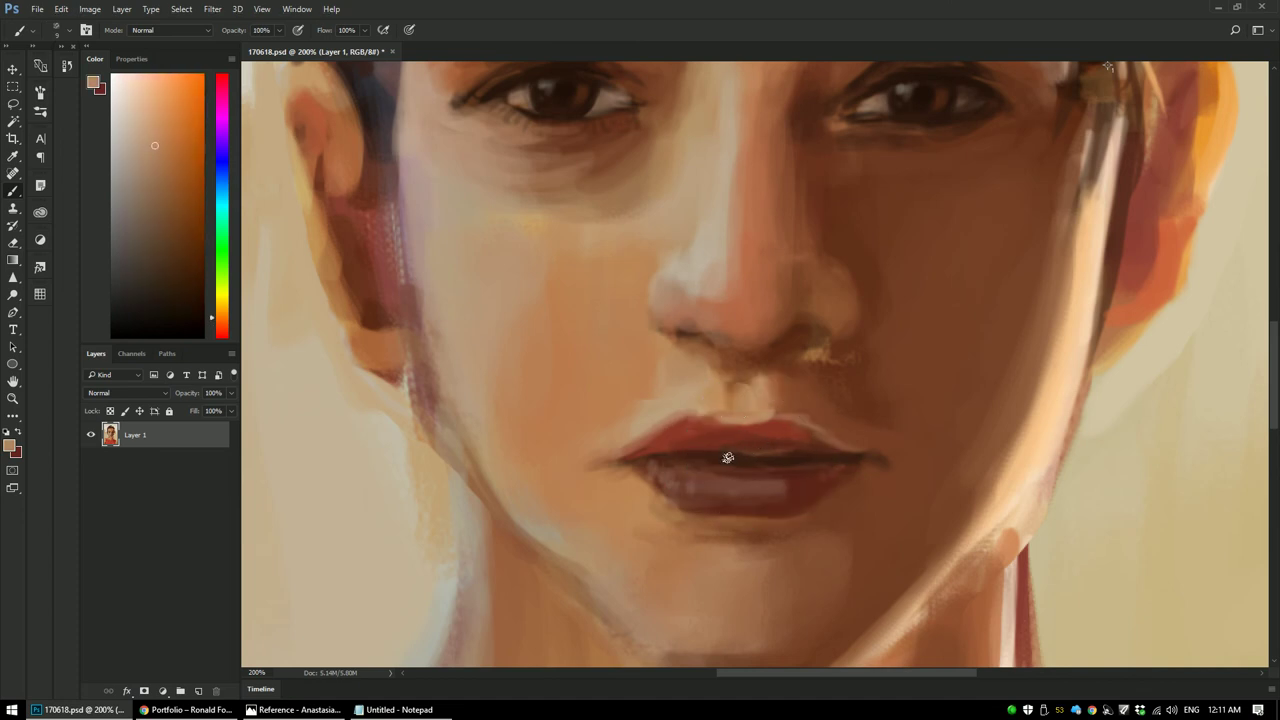
{"action": "mouse_move", "coordinate": [746, 456]}
{"action": "left_mouse_down"}
{"action": "mouse_move", "coordinate": [707, 454]}
{"action": "mouse_move", "coordinate": [774, 455]}
{"action": "left_mouse_up"}
{"action": "left_click", "coordinate": [743, 452], "text": "alt"}
{"action": "left_click", "coordinate": [785, 455], "text": "alt"}
{"action": "key", "text": "3"}
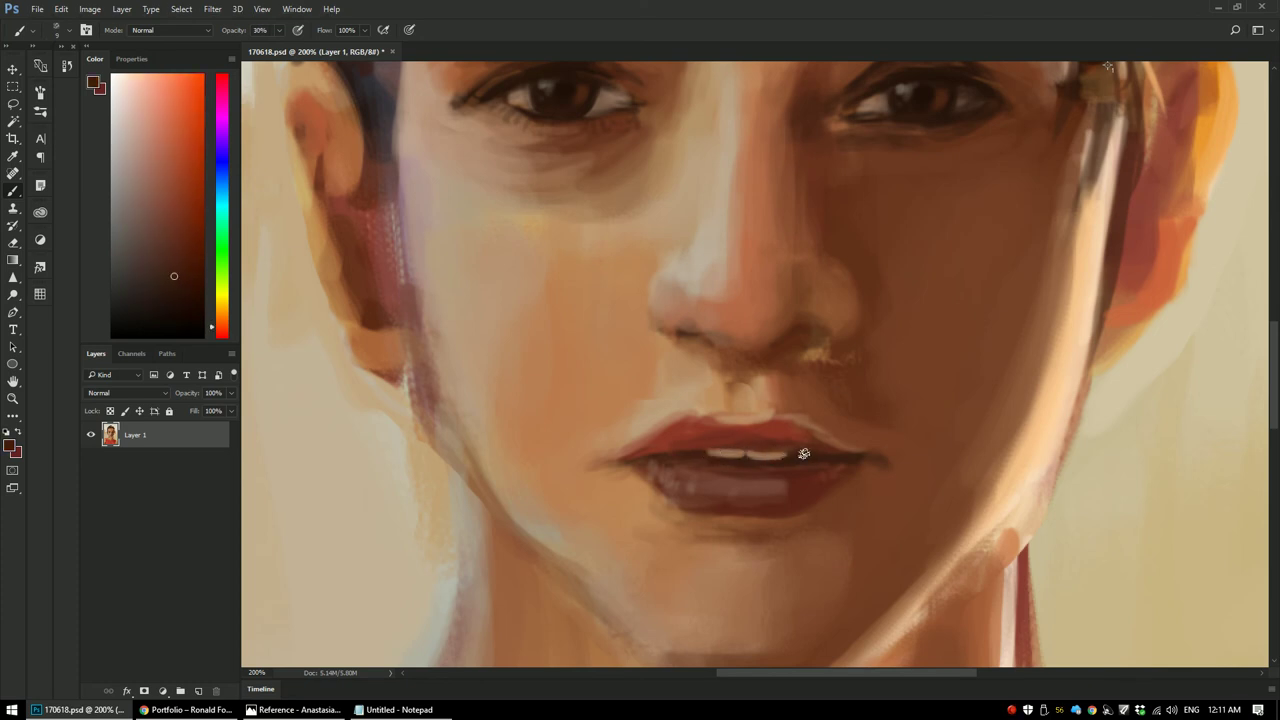
{"action": "mouse_move", "coordinate": [777, 453]}
{"action": "left_mouse_down"}
{"action": "mouse_move", "coordinate": [690, 455]}
{"action": "mouse_move", "coordinate": [723, 457]}
{"action": "mouse_move", "coordinate": [708, 457]}
{"action": "left_mouse_up"}
Step: Define the lit-side corner of the mouth and lip line with sampled reds and dark browns at 30% opacity
{"action": "left_click", "coordinate": [657, 440], "text": "alt"}
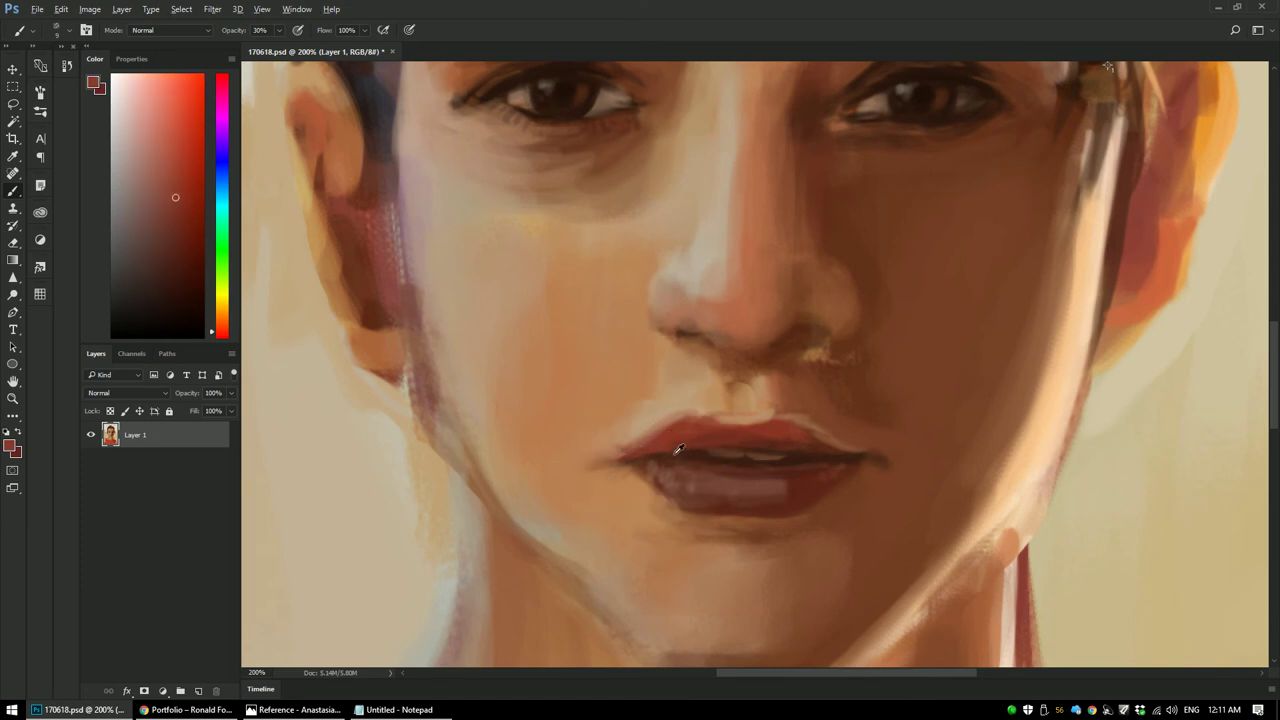
{"action": "left_click", "coordinate": [668, 447], "text": "alt"}
{"action": "left_click", "coordinate": [684, 452], "text": "alt"}
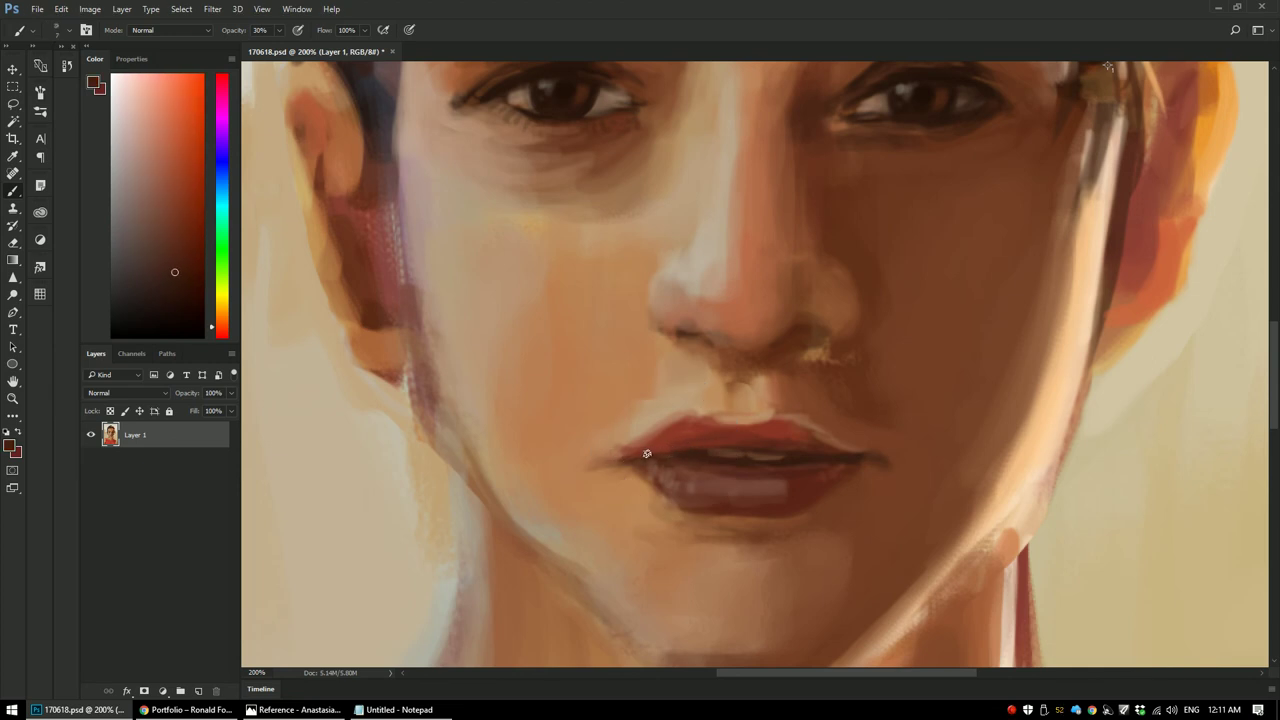
{"action": "left_click", "coordinate": [670, 448], "text": "alt"}
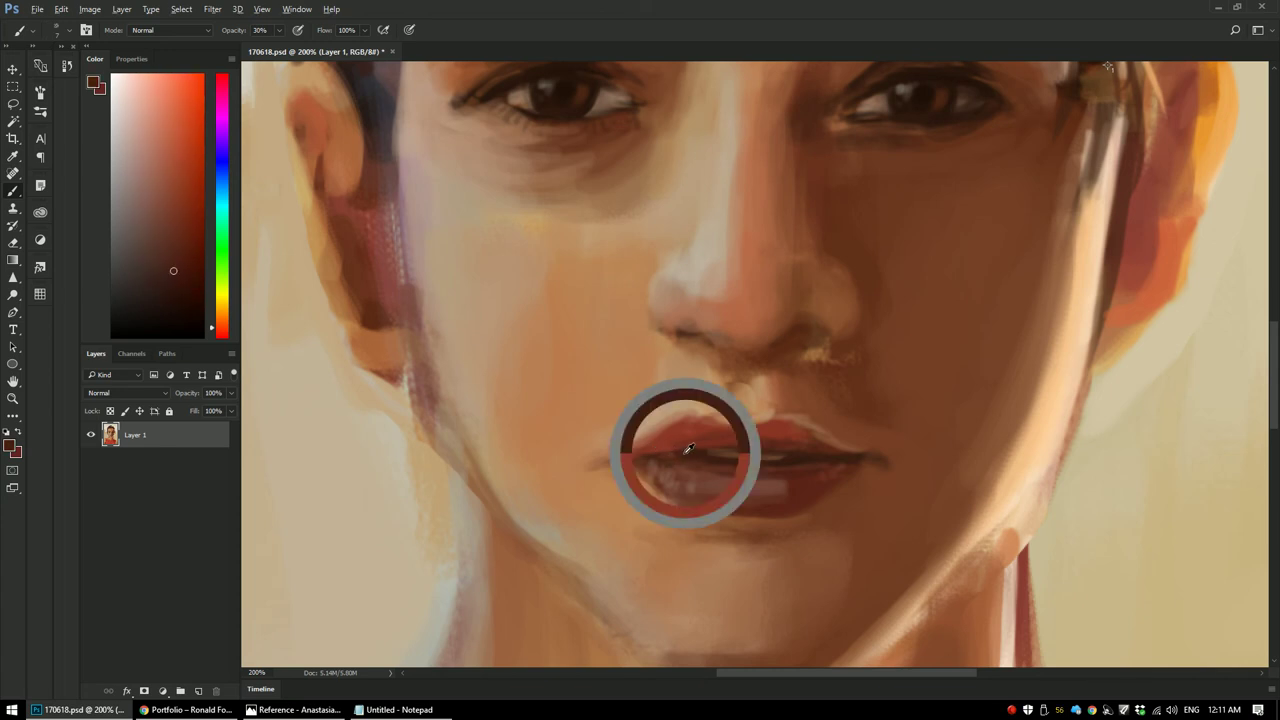
{"action": "left_click", "coordinate": [670, 444], "text": "alt"}
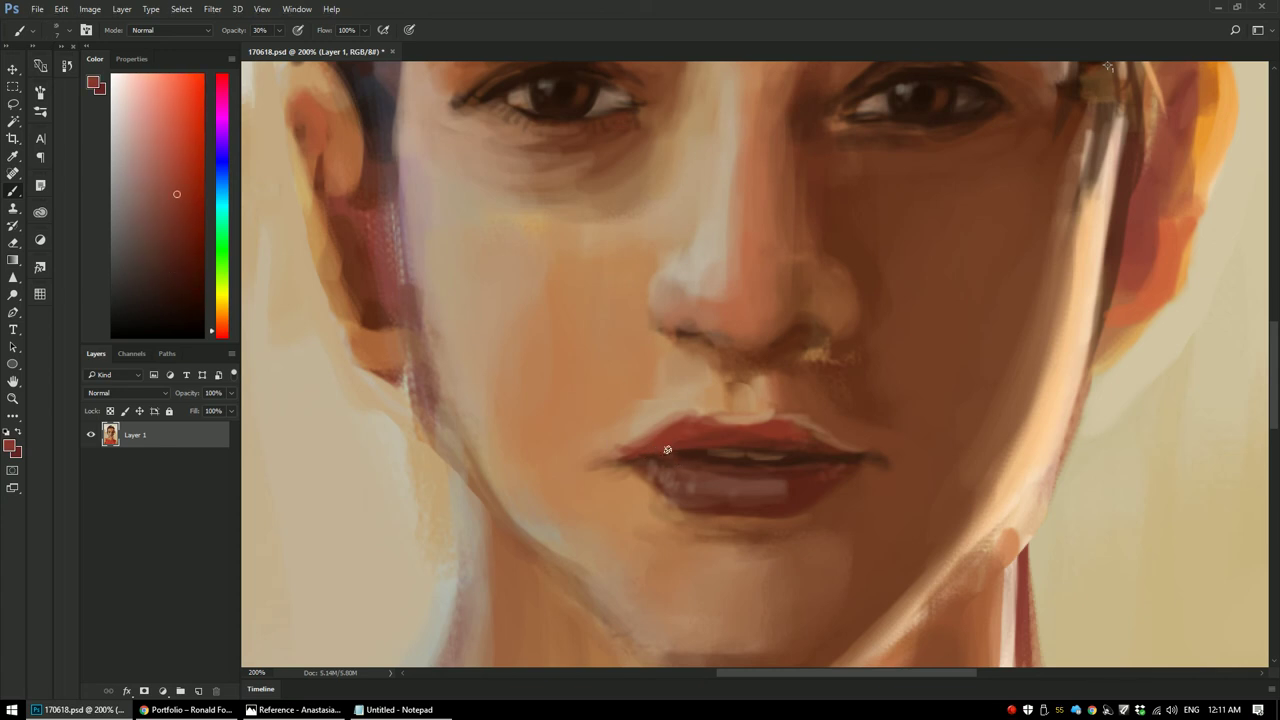
{"action": "left_click", "coordinate": [638, 456], "text": "alt"}
{"action": "left_click", "coordinate": [634, 465], "text": "alt"}
Step: Clean up both sides of the lower lip's outline with sampled skin tones and dark brown at 30% opacity
{"action": "left_click_drag", "start_coordinate": [532, 512], "coordinate": [585, 532]}
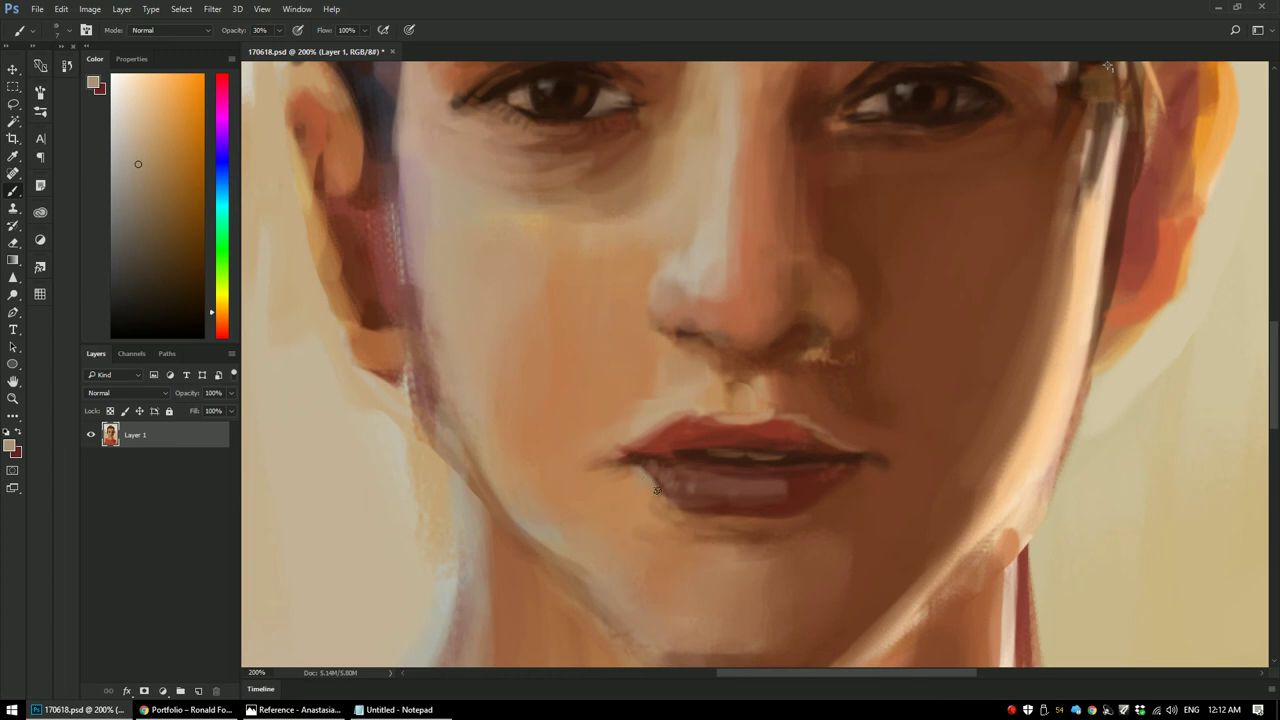
{"action": "left_click", "coordinate": [642, 490], "text": "alt"}
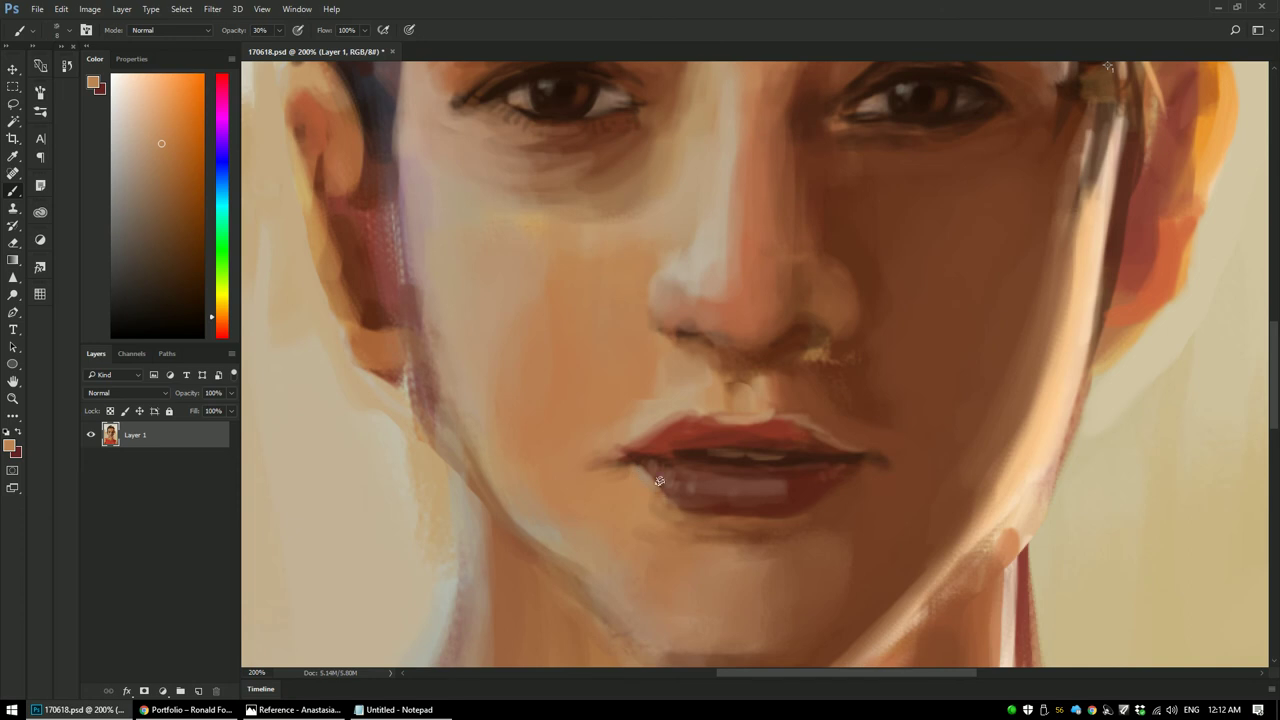
{"action": "left_click", "coordinate": [852, 452], "text": "alt"}
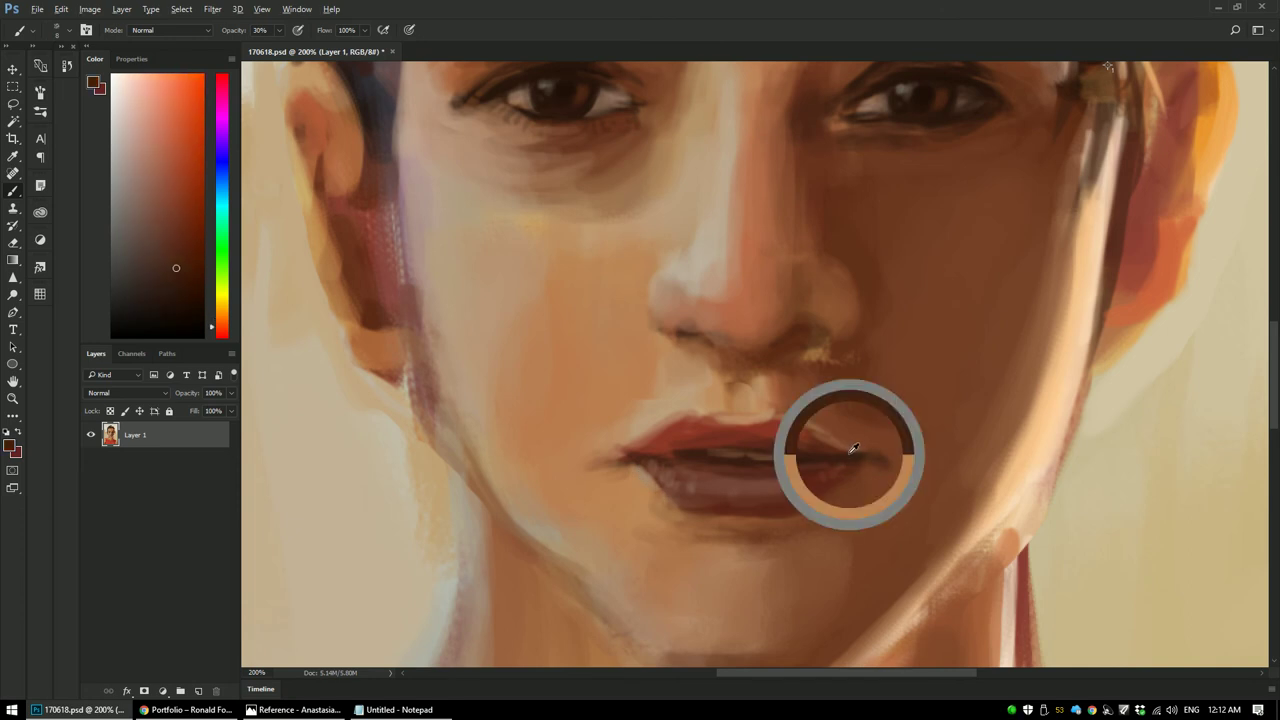
{"action": "left_click", "coordinate": [843, 452], "text": "alt"}
{"action": "left_click", "coordinate": [844, 455], "text": "alt"}
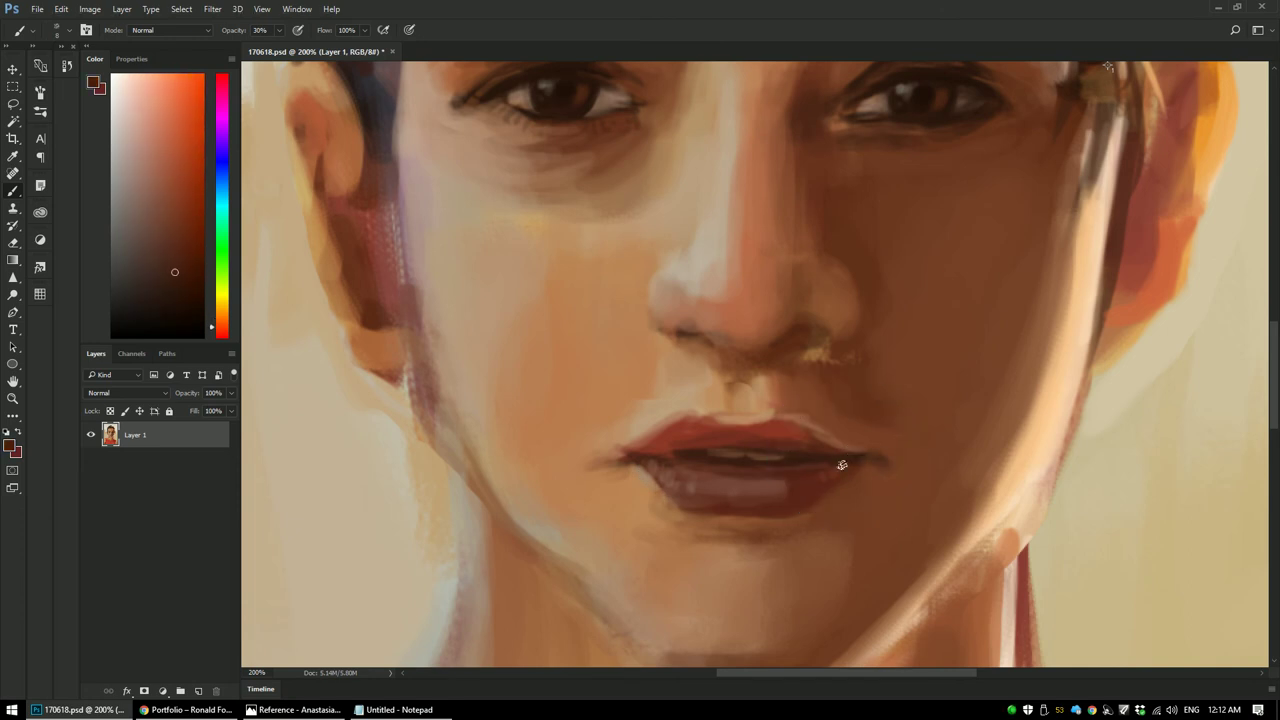
{"action": "left_click", "coordinate": [852, 484], "text": "alt"}
Step: Blend the lit-side upper lip edge and the skin around that mouth corner with sampled peach and red at 30% opacity
{"action": "left_click", "coordinate": [649, 425], "text": "alt"}
{"action": "left_click", "coordinate": [658, 421], "text": "alt"}
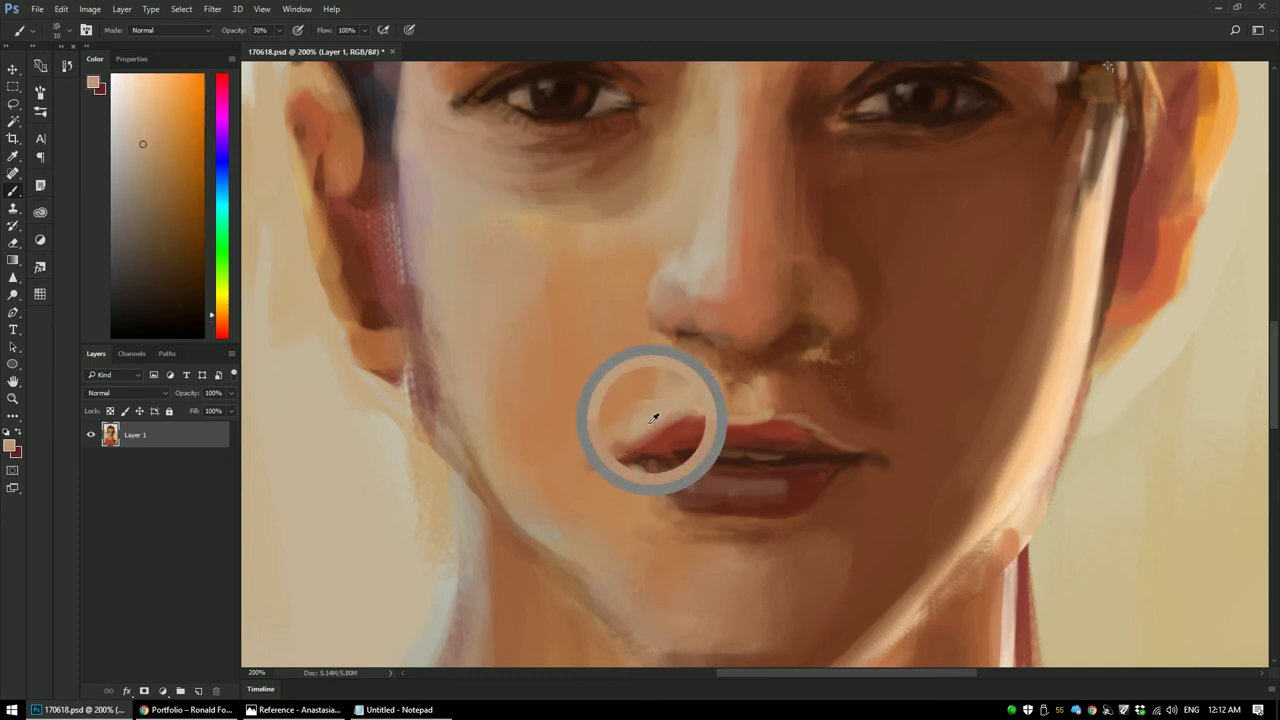
{"action": "left_click", "coordinate": [656, 432], "text": "alt"}
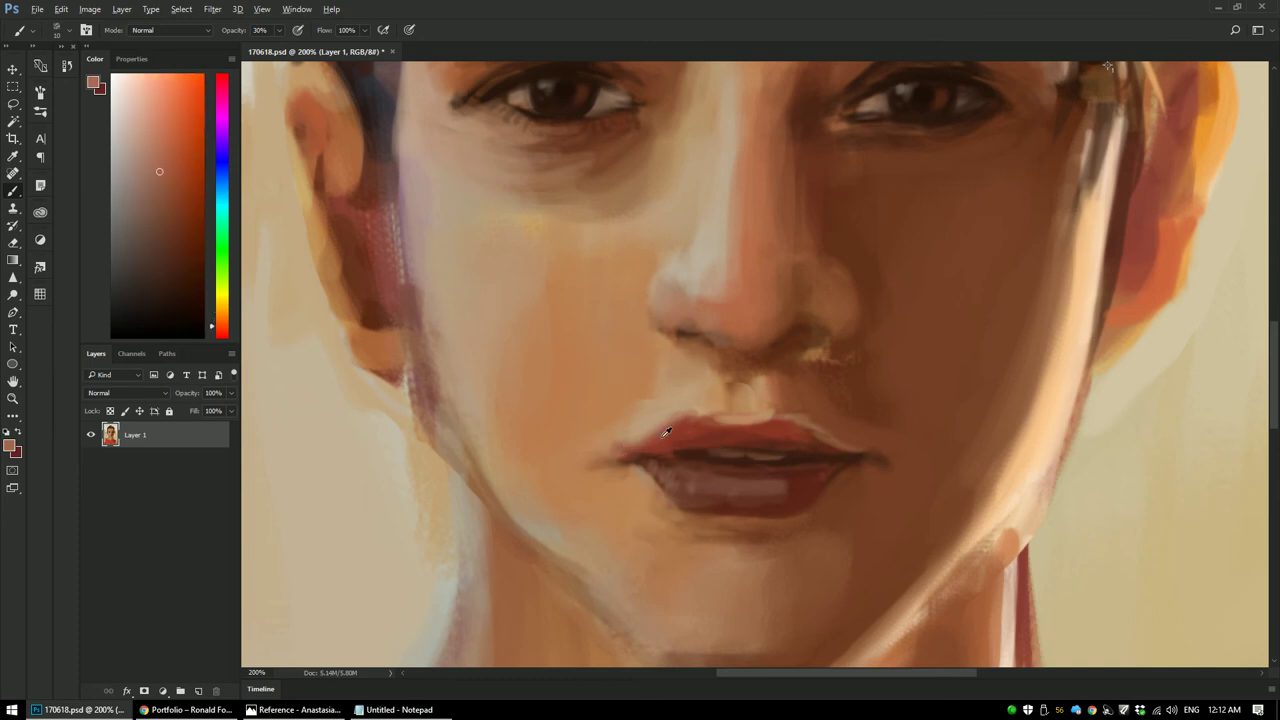
{"action": "left_click", "coordinate": [675, 434], "text": "alt"}
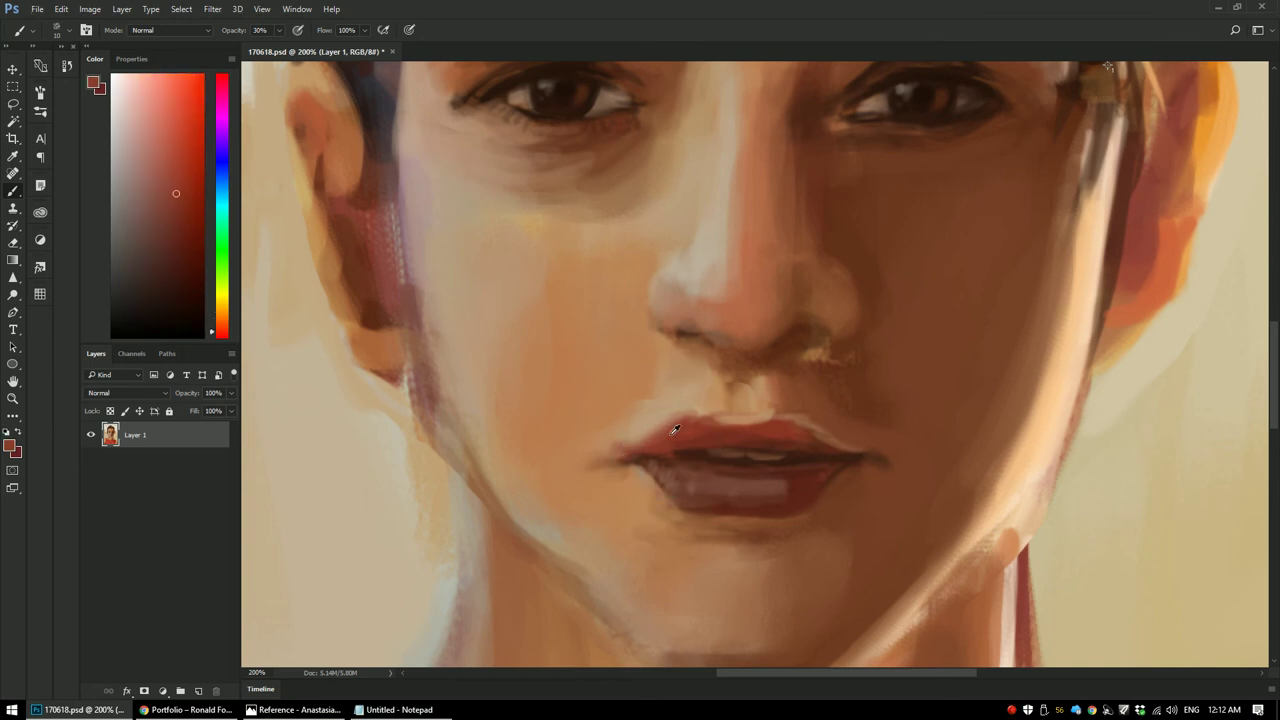
{"action": "left_click", "coordinate": [584, 469], "text": "alt"}
{"action": "left_click", "coordinate": [585, 460], "text": "alt"}
{"action": "left_click", "coordinate": [590, 462], "text": "alt"}
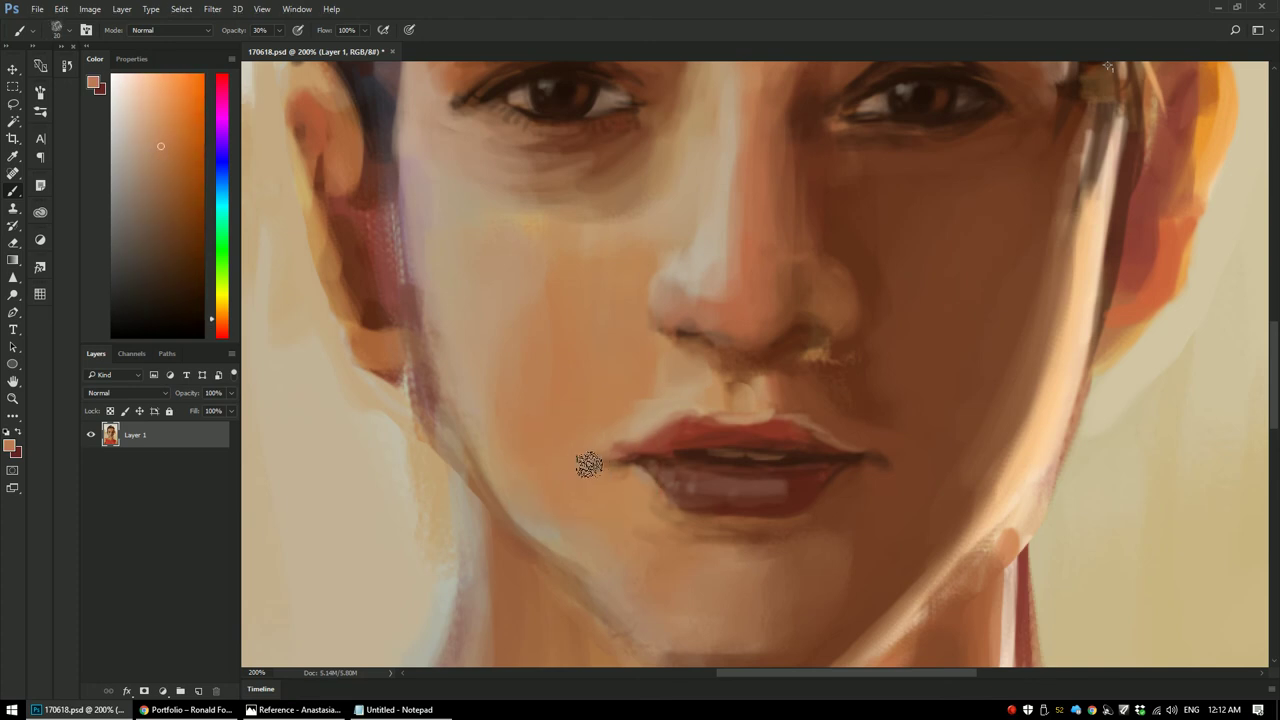
{"action": "left_click", "coordinate": [600, 458], "text": "alt"}
{"action": "left_click", "coordinate": [603, 480], "text": "alt"}
Step: Examine how the reworked mouth reads in the whole portrait and in close-up
{"action": "key", "text": "ctrl+minus"}
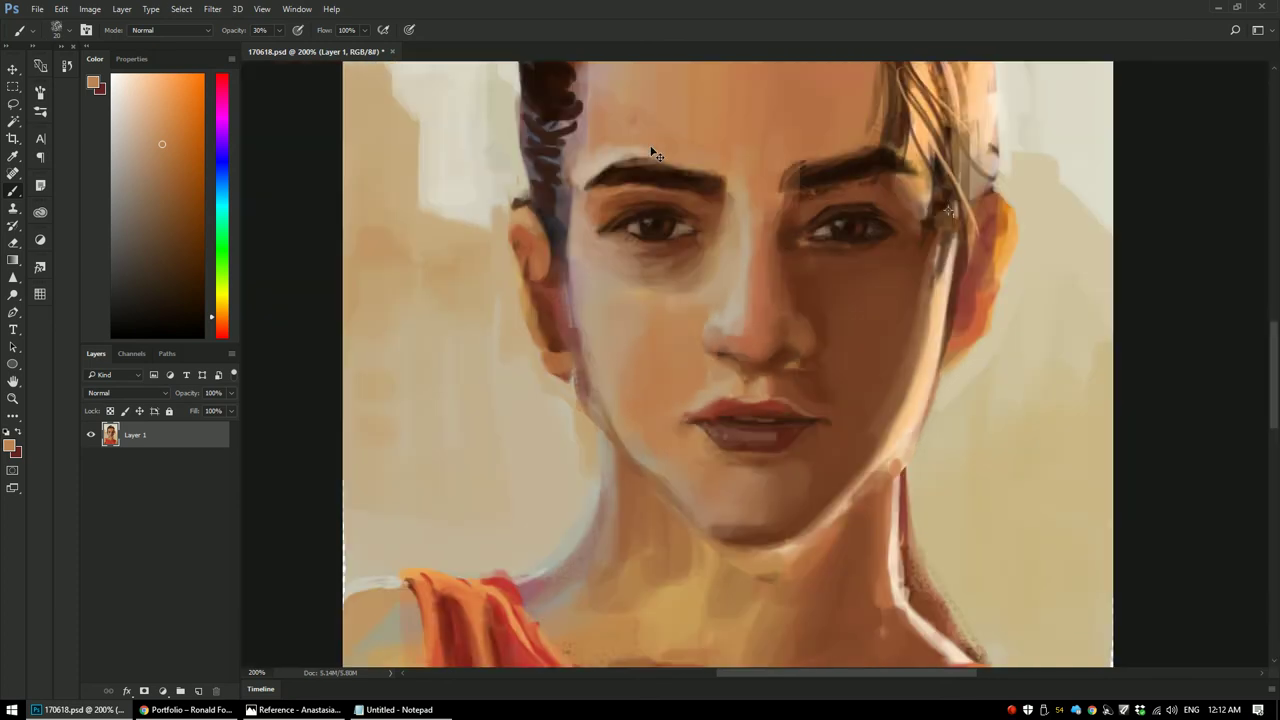
{"action": "key", "text": "ctrl+minus"}
{"action": "key", "text": "ctrl+minus"}
{"action": "key", "text": "ctrl+minus"}
{"action": "key", "text": "ctrl+minus"}
{"action": "key", "text": "ctrl+plus"}
{"action": "key", "text": "ctrl+plus"}
{"action": "key", "text": "ctrl+plus"}
{"action": "key", "text": "ctrl+plus"}
{"action": "key", "text": "ctrl+plus"}
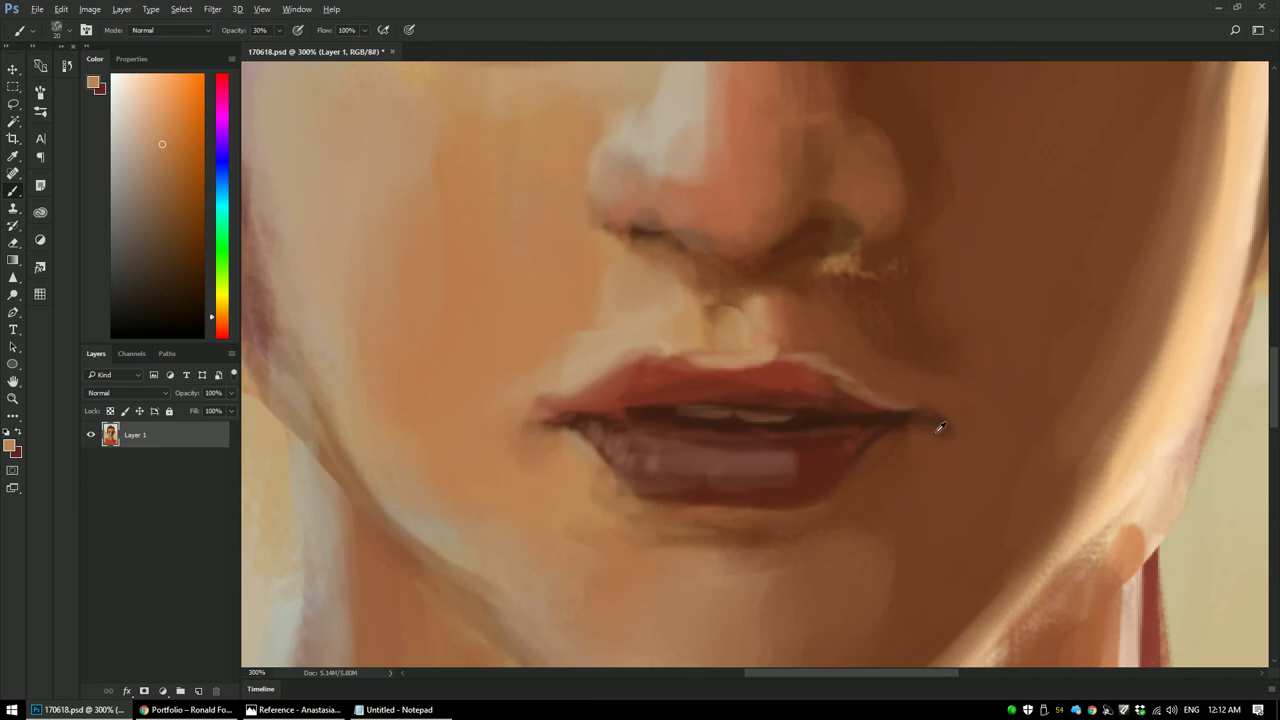
Step: Refine the shadow-side corner of the mouth with a smaller brush, sampled reddish brown and skin tones at 30% opacity
{"action": "left_click", "coordinate": [866, 397], "text": "alt"}
{"action": "key", "text": "bracketleft"}
{"action": "key", "text": "bracketleft"}
{"action": "key", "text": "bracketleft"}
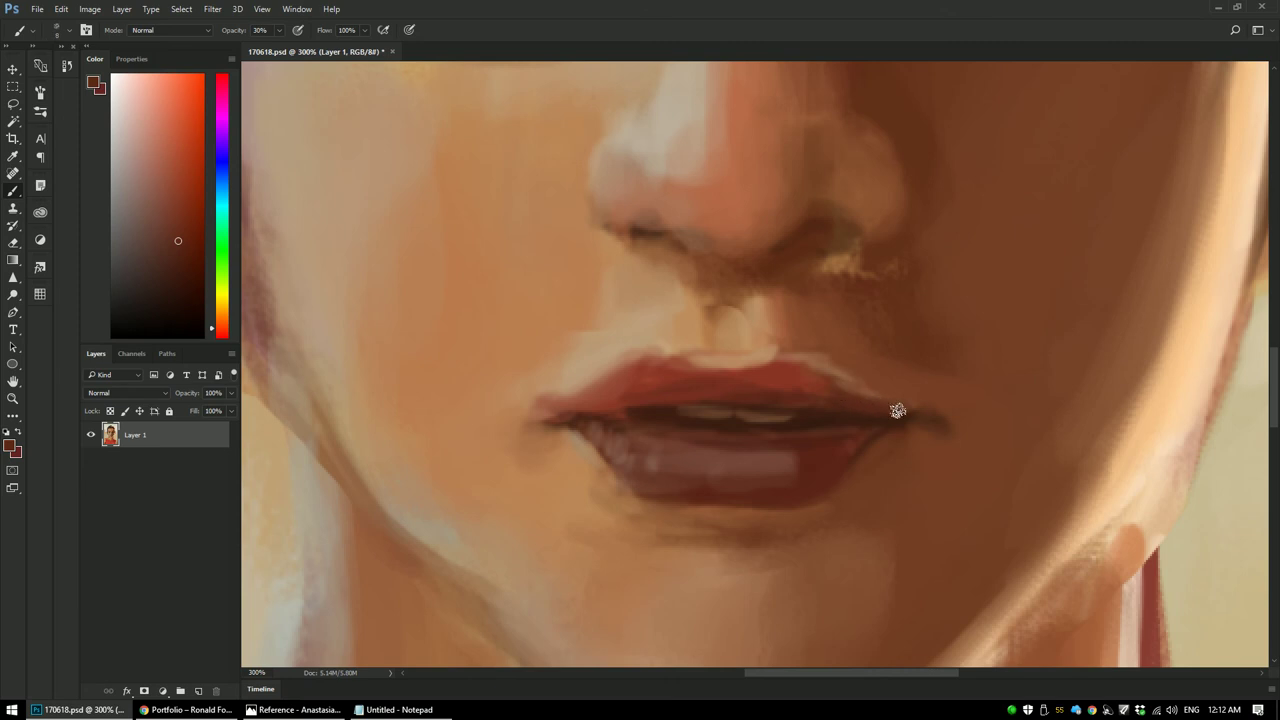
{"action": "left_click", "coordinate": [912, 384], "text": "alt"}
Step: Paint over the yellow specks under the shadow-side nostril with sampled browns at 30% opacity
{"action": "left_click", "coordinate": [980, 286], "text": "alt"}
{"action": "left_click", "coordinate": [946, 257], "text": "alt"}
{"action": "left_click", "coordinate": [951, 246], "text": "alt"}
{"action": "left_click", "coordinate": [886, 256], "text": "alt"}
{"action": "key", "text": "["}
{"action": "mouse_move", "coordinate": [856, 272]}
{"action": "left_mouse_down"}
{"action": "mouse_move", "coordinate": [823, 277]}
{"action": "mouse_move", "coordinate": [836, 276]}
{"action": "left_mouse_up"}
Step: Blend the shadow-side skin beside the mouth with a larger brush and sampled brown at 30% opacity
{"action": "key", "text": "bracketright"}
{"action": "key", "text": "bracketright"}
{"action": "key", "text": "bracketright"}
{"action": "left_click", "coordinate": [951, 309], "text": "alt"}
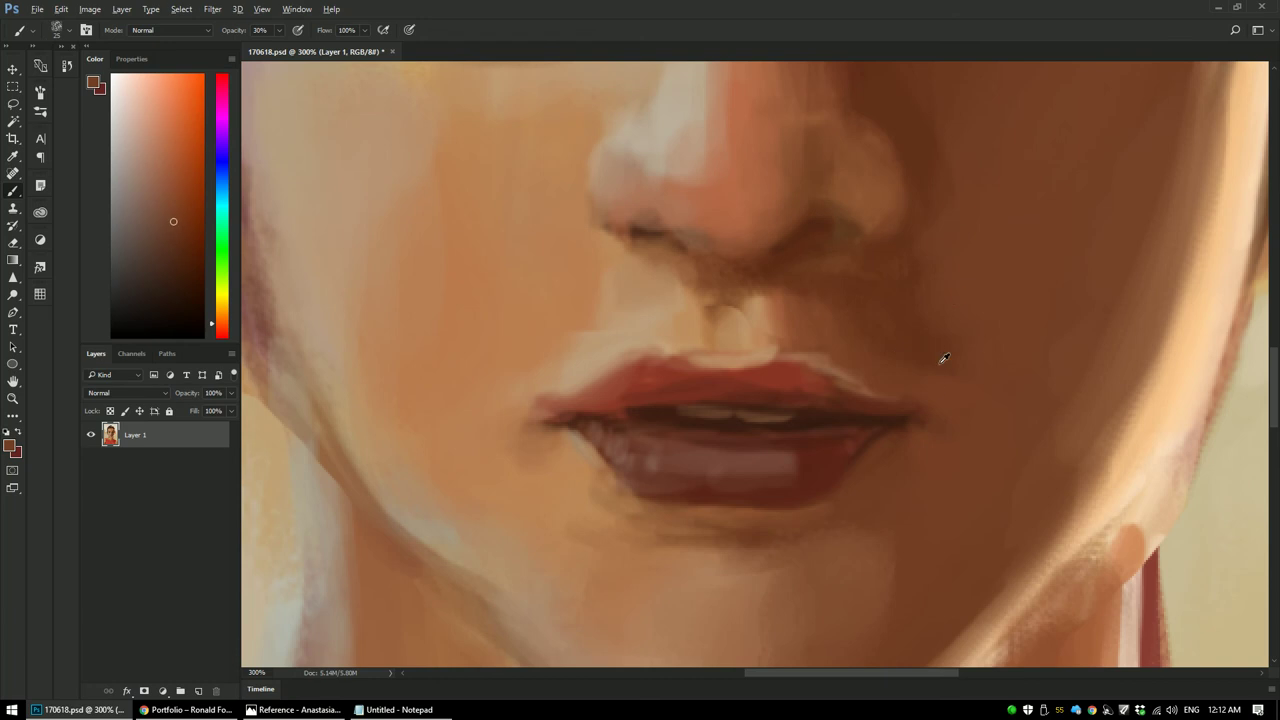
{"action": "left_click_drag", "start_coordinate": [1000, 453], "coordinate": [926, 447]}
Step: Glaze the lower lip with red sampled from the upper lip at 20% opacity, using a smaller brush
{"action": "key", "text": "bracketleft"}
{"action": "key", "text": "bracketleft"}
{"action": "key", "text": "bracketleft"}
{"action": "left_click", "coordinate": [794, 422], "text": "alt"}
{"action": "left_click", "coordinate": [790, 371], "text": "alt"}
{"action": "key", "text": "2"}
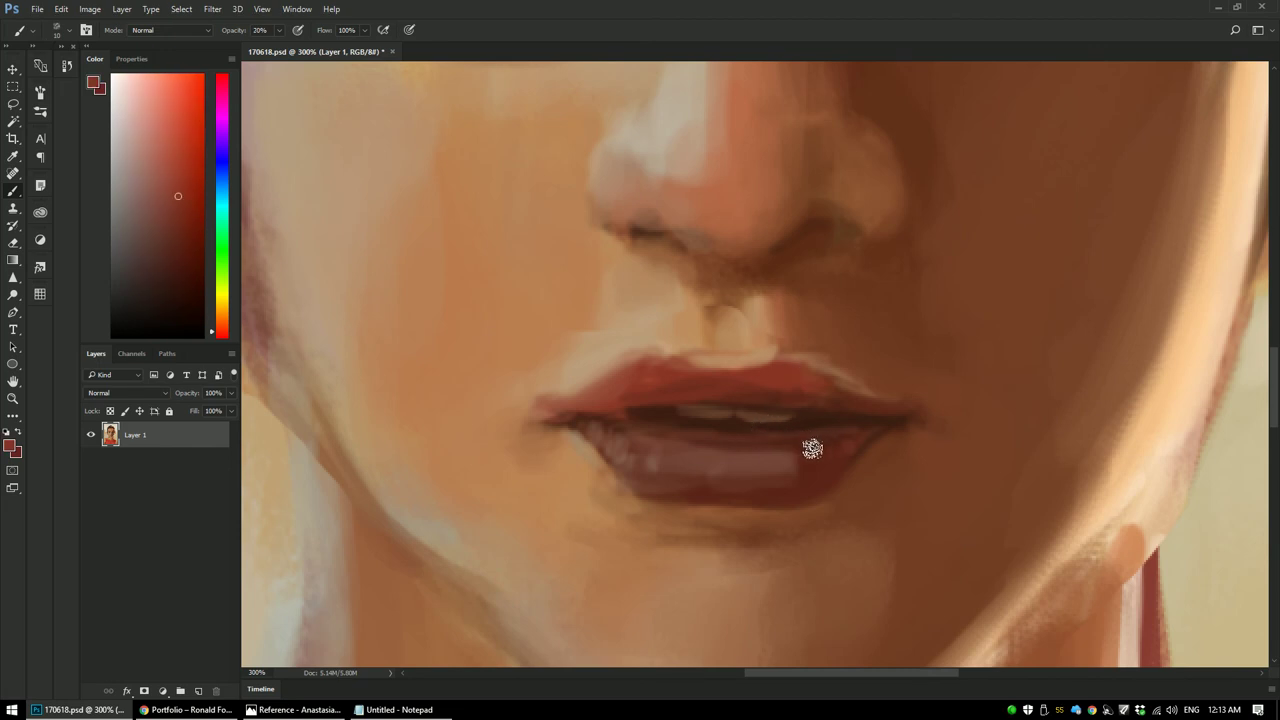
{"action": "mouse_move", "coordinate": [653, 437]}
{"action": "left_mouse_down"}
{"action": "mouse_move", "coordinate": [721, 455]}
{"action": "mouse_move", "coordinate": [836, 441]}
{"action": "mouse_move", "coordinate": [786, 473]}
{"action": "mouse_move", "coordinate": [806, 472]}
{"action": "left_mouse_up"}
Step: Examine the mouth's new colour and shape against the whole portrait
{"action": "key", "text": "ctrl+minus"}
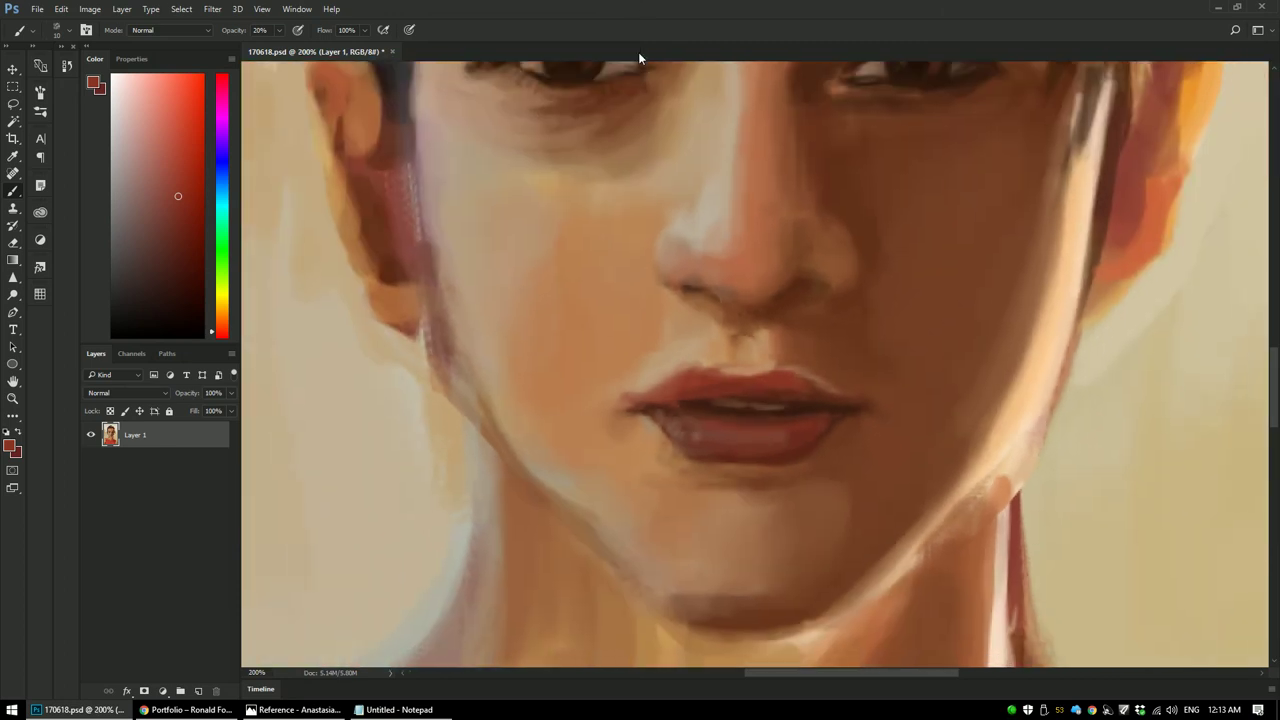
{"action": "key", "text": "ctrl+minus"}
{"action": "key", "text": "ctrl+minus"}
{"action": "key", "text": "ctrl+minus"}
{"action": "key", "text": "ctrl+minus"}
{"action": "key", "text": "ctrl+minus"}
{"action": "key", "text": "ctrl+plus"}
{"action": "key", "text": "ctrl+plus"}
{"action": "key", "text": "ctrl+plus"}
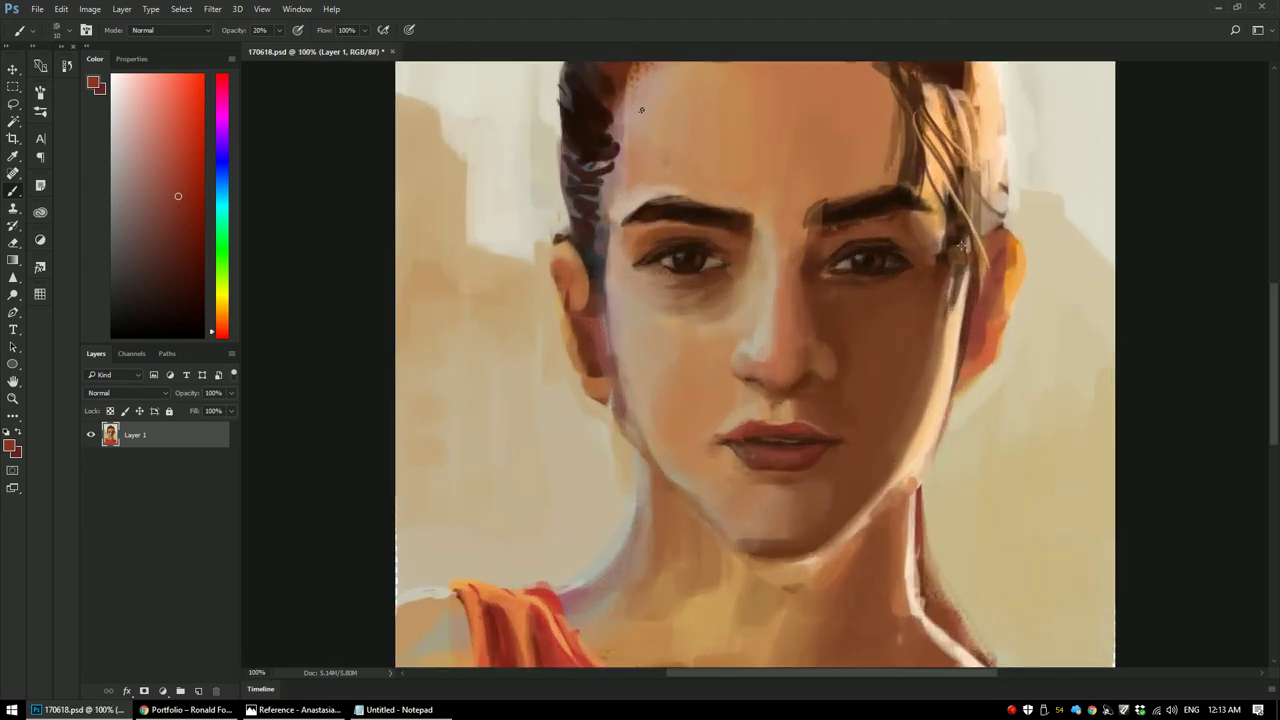
Step: Blend the skin between the lit-side eye's outer corner and the hairline with sampled peach and brown at 20–30% opacity
{"action": "left_click", "coordinate": [632, 260], "text": "alt"}
{"action": "left_click", "coordinate": [630, 246], "text": "alt"}
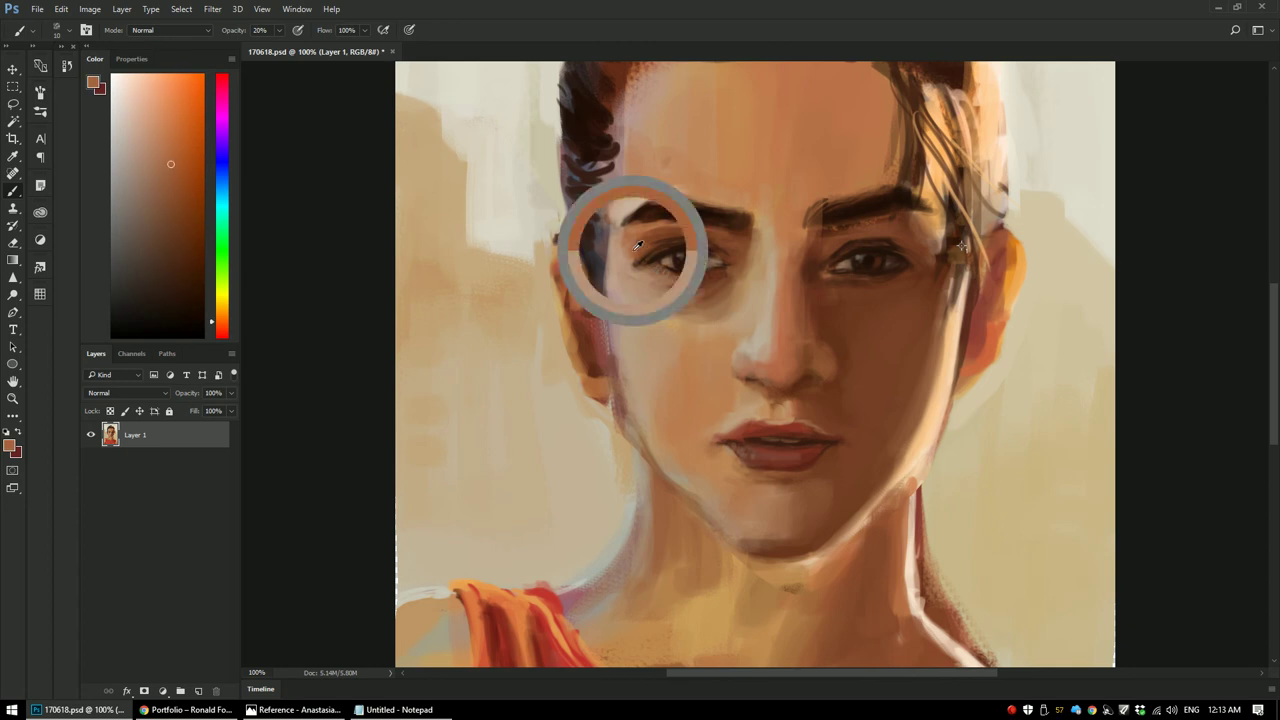
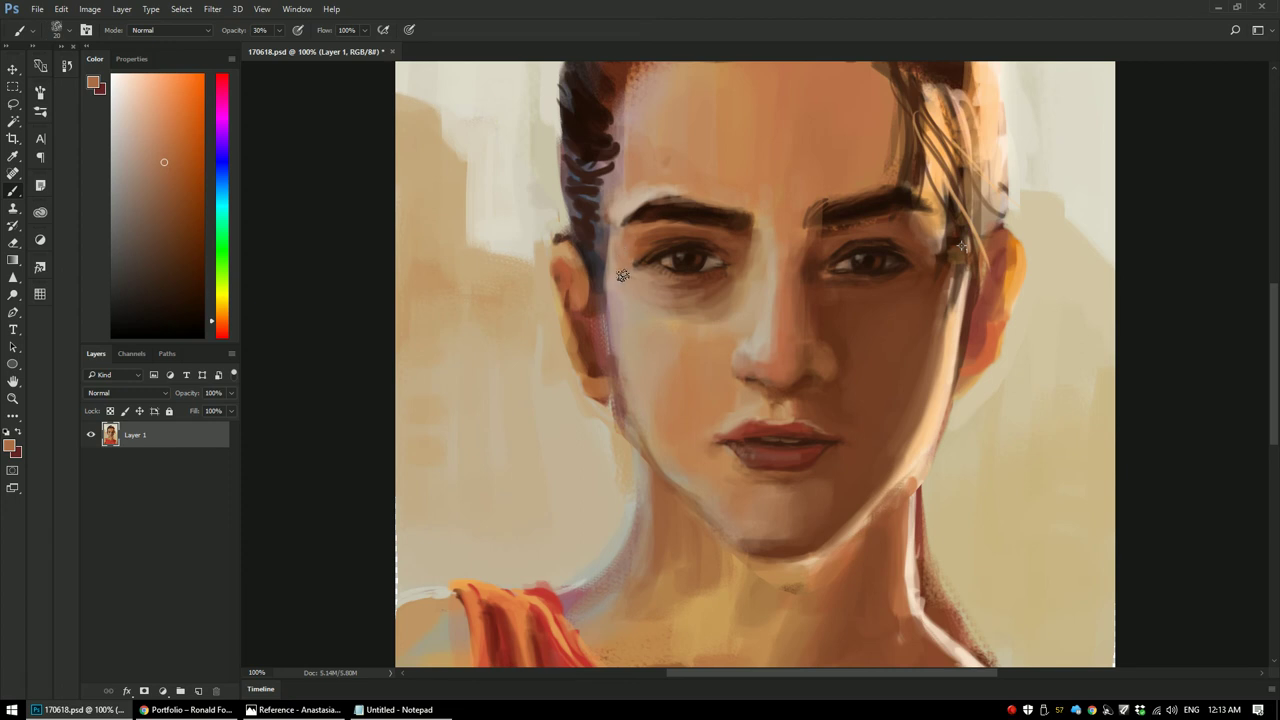
{"action": "left_click", "coordinate": [617, 251], "text": "alt"}
{"action": "left_click", "coordinate": [615, 256], "text": "alt"}
{"action": "left_click", "coordinate": [640, 227], "text": "alt"}
Step: Smooth the lit-side temple and the skin around the outer eyebrow with a larger brush and sampled skin tones at 30% opacity
{"action": "key", "text": "bracketright"}
{"action": "left_click", "coordinate": [617, 235], "text": "alt"}
{"action": "left_click", "coordinate": [638, 228], "text": "alt"}
{"action": "left_click", "coordinate": [628, 194], "text": "alt"}
{"action": "left_click_drag", "start_coordinate": [621, 190], "coordinate": [628, 174]}
{"action": "left_click", "coordinate": [633, 176], "text": "alt"}
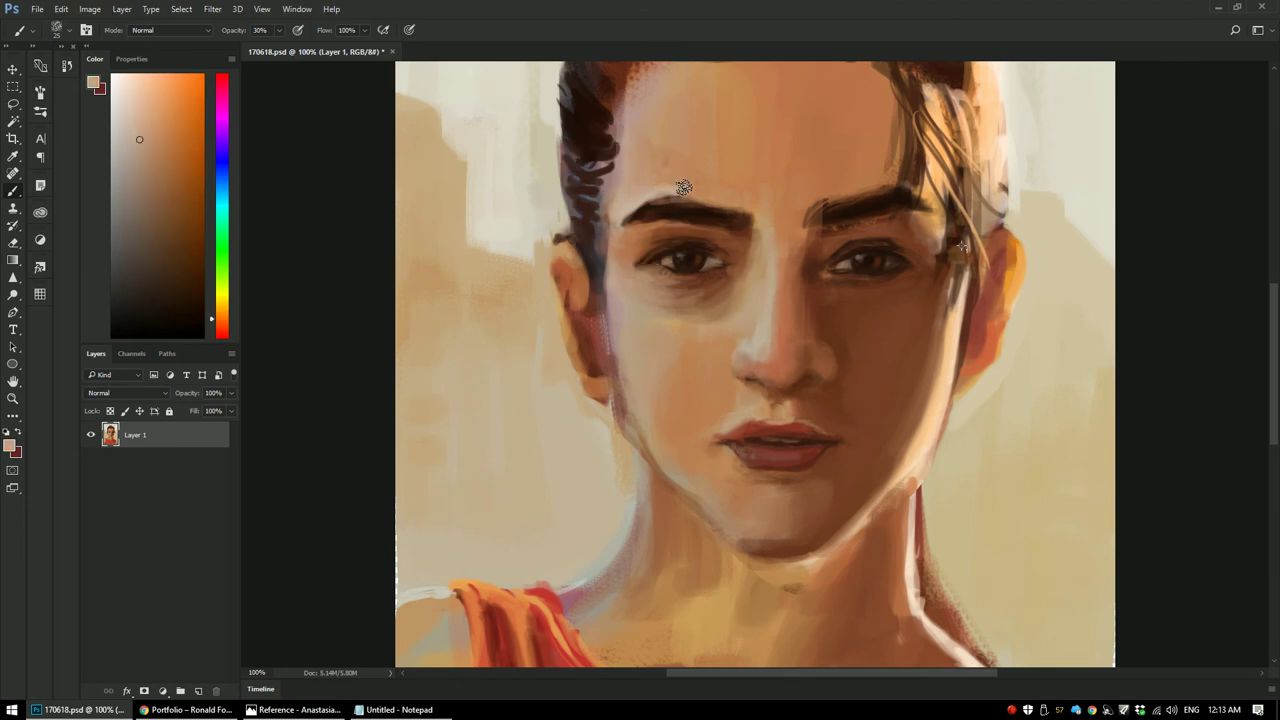
Step: Blend the shadow-side eye socket and the skin around its eyebrow with sampled browns and orange at 30% opacity
{"action": "left_click", "coordinate": [936, 219], "text": "alt"}
{"action": "left_click", "coordinate": [935, 226], "text": "alt"}
{"action": "left_click", "coordinate": [926, 231], "text": "alt"}
{"action": "left_click", "coordinate": [920, 226], "text": "alt"}
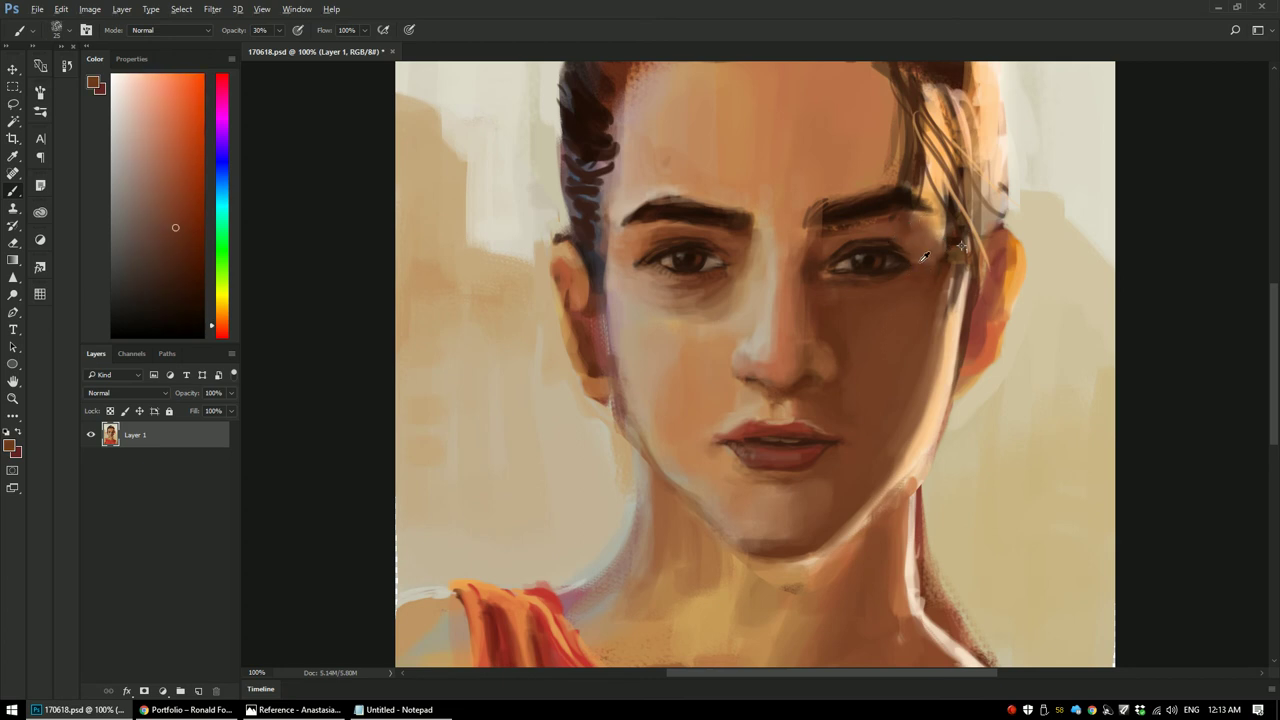
{"action": "left_click", "coordinate": [870, 236], "text": "alt"}
{"action": "left_click", "coordinate": [857, 178], "text": "alt"}
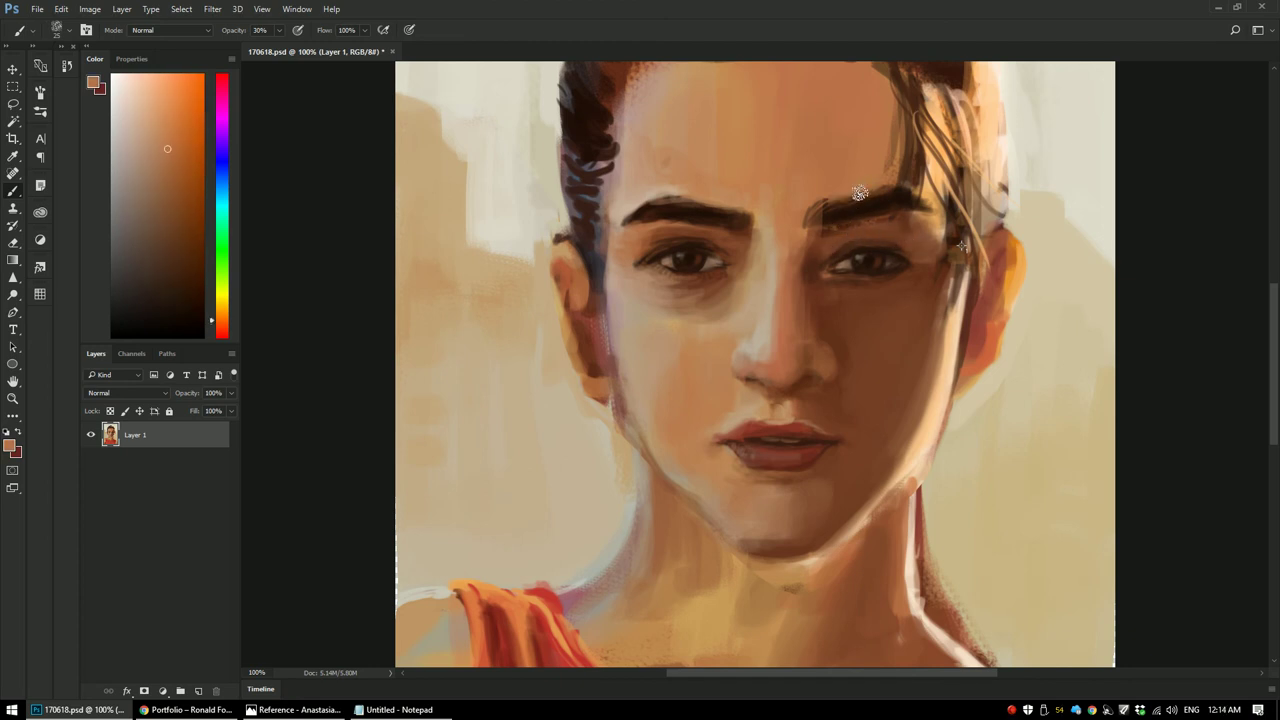
Step: Soften the inner ends of both eyebrows with sampled skin tones, finishing at 20% opacity, and check the whole portrait
{"action": "left_click", "coordinate": [806, 207], "text": "alt"}
{"action": "left_click", "coordinate": [850, 233], "text": "alt"}
{"action": "left_click", "coordinate": [812, 212], "text": "alt"}
{"action": "key", "text": "2"}
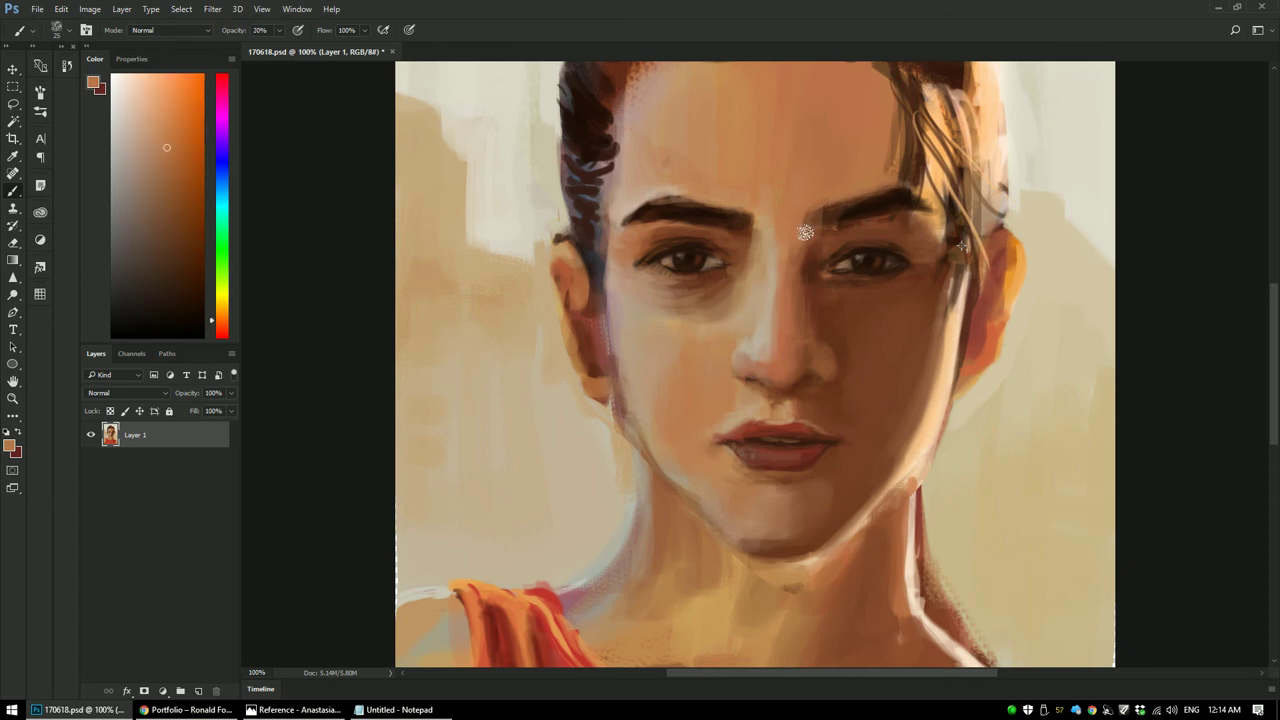
{"action": "left_click_drag", "start_coordinate": [745, 228], "coordinate": [729, 207]}
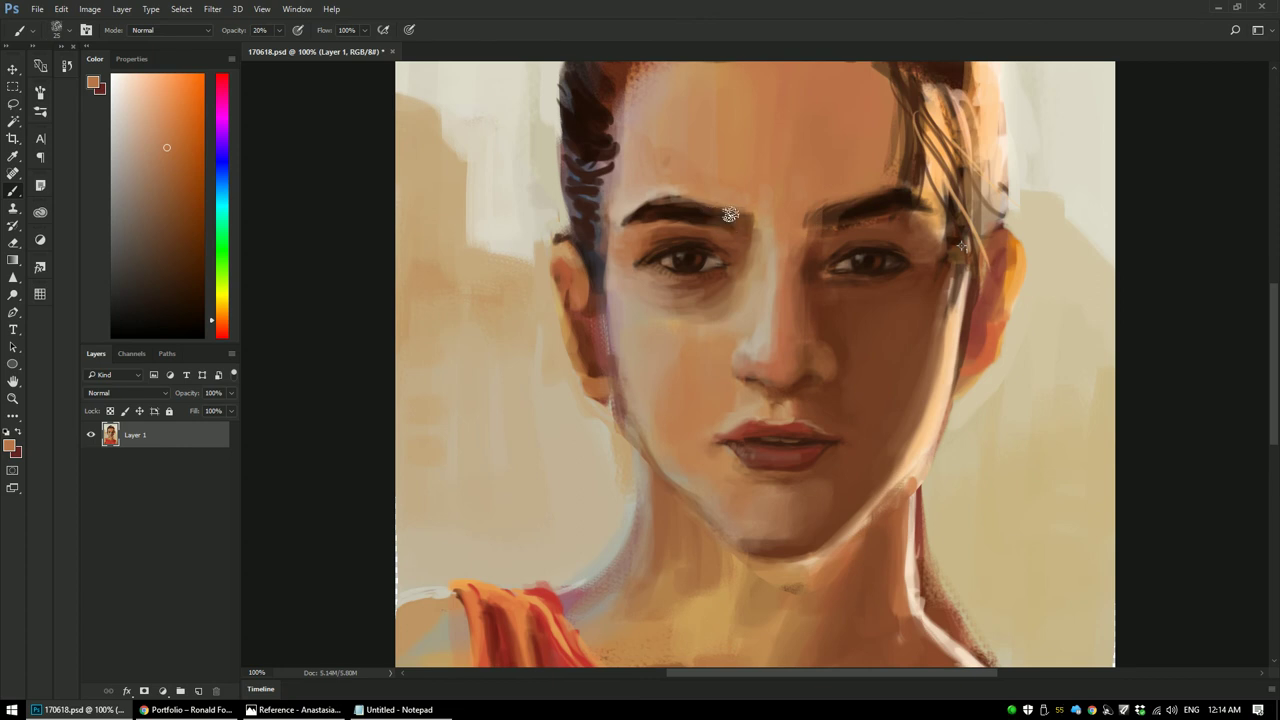
{"action": "key", "text": "ctrl+minus"}
{"action": "key", "text": "ctrl+minus"}
{"action": "key", "text": "ctrl+minus"}
{"action": "key", "text": "ctrl+minus"}
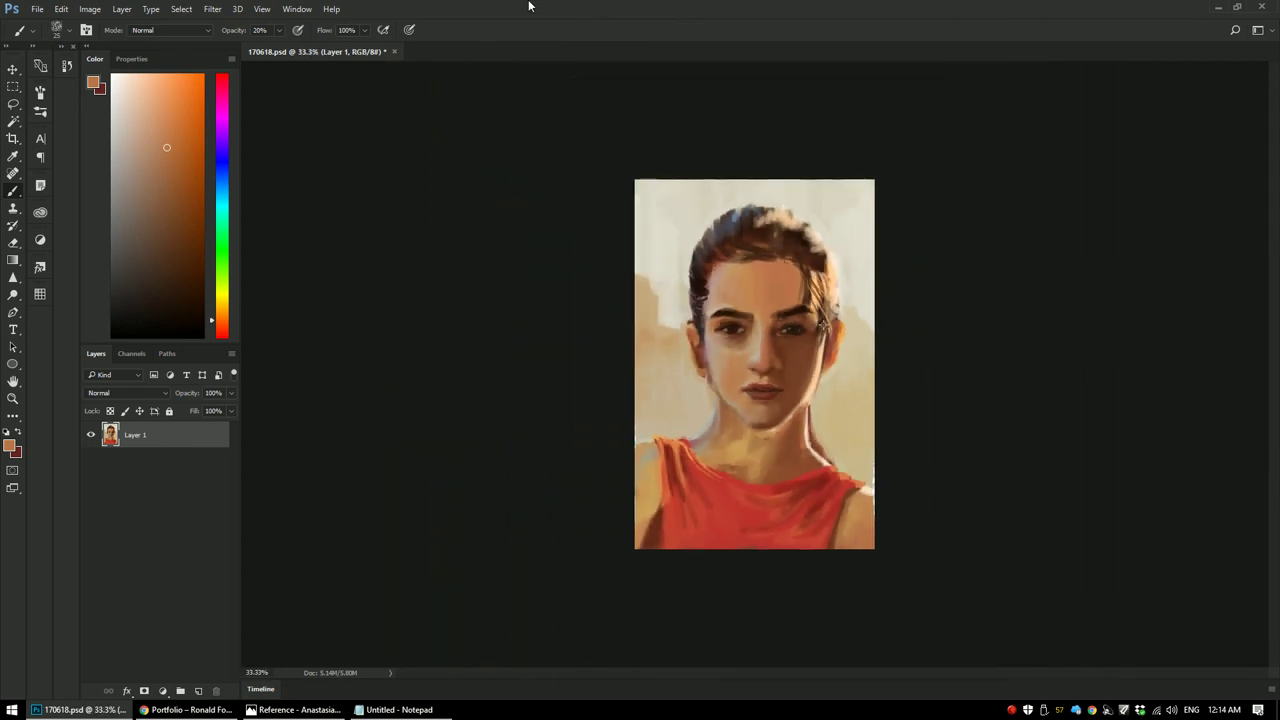
Step: Soften the shadow beneath the eye on the lighter half of the face with sampled skin browns at 30% opacity
{"action": "key", "text": "ctrl+plus"}
{"action": "key", "text": "ctrl+plus"}
{"action": "key", "text": "ctrl+plus"}
{"action": "key", "text": "ctrl+plus"}
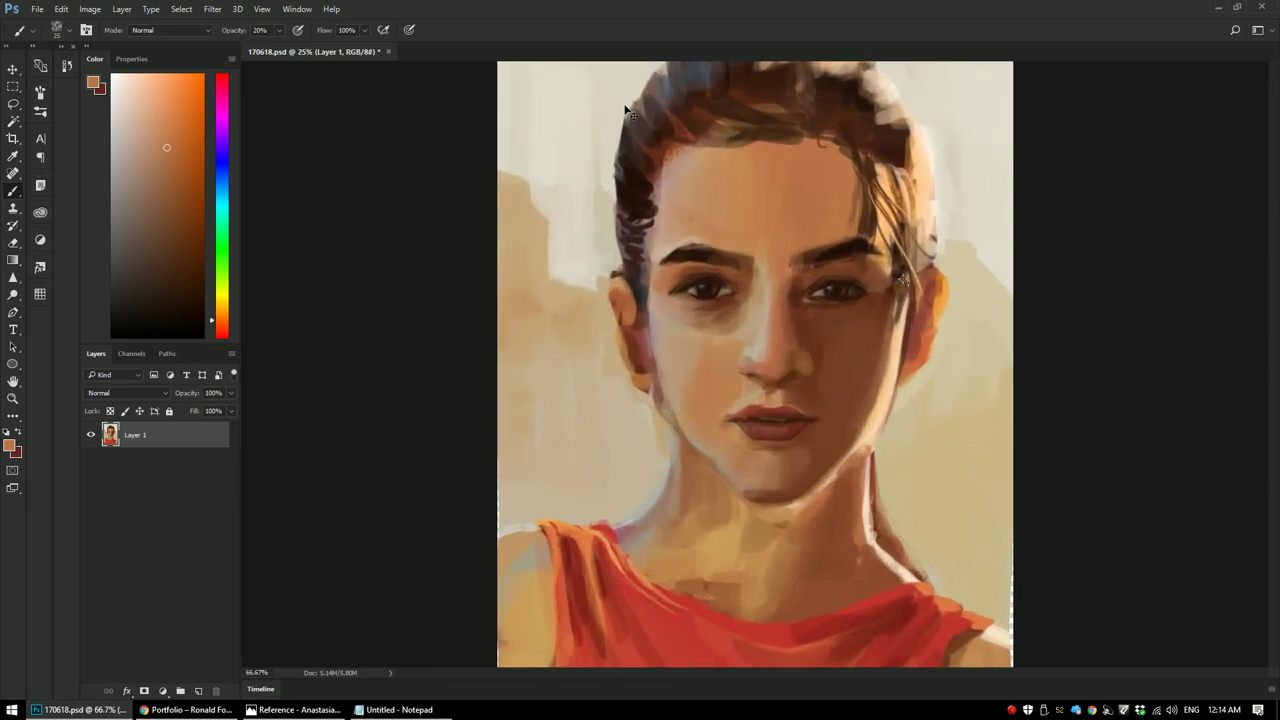
{"action": "left_click", "coordinate": [723, 337], "text": "alt"}
{"action": "key", "text": "3"}
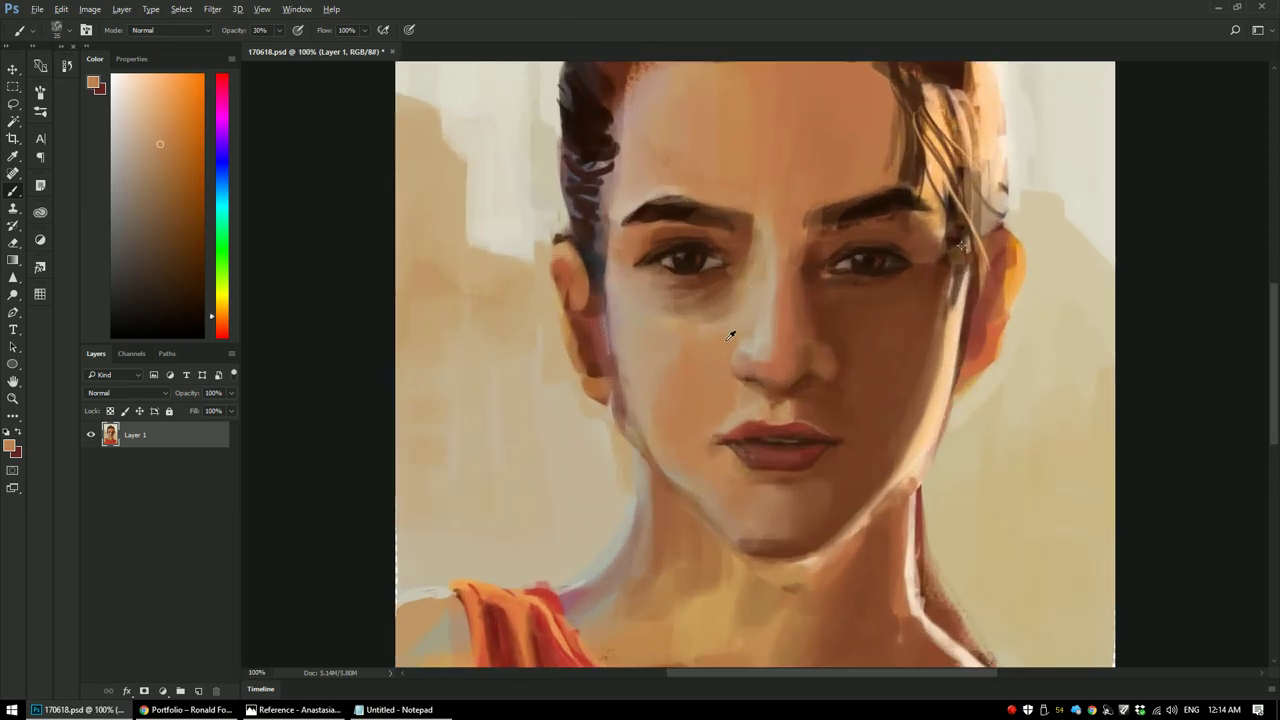
{"action": "left_click", "coordinate": [713, 287], "text": "alt"}
{"action": "left_click_drag", "start_coordinate": [697, 299], "coordinate": [681, 311]}
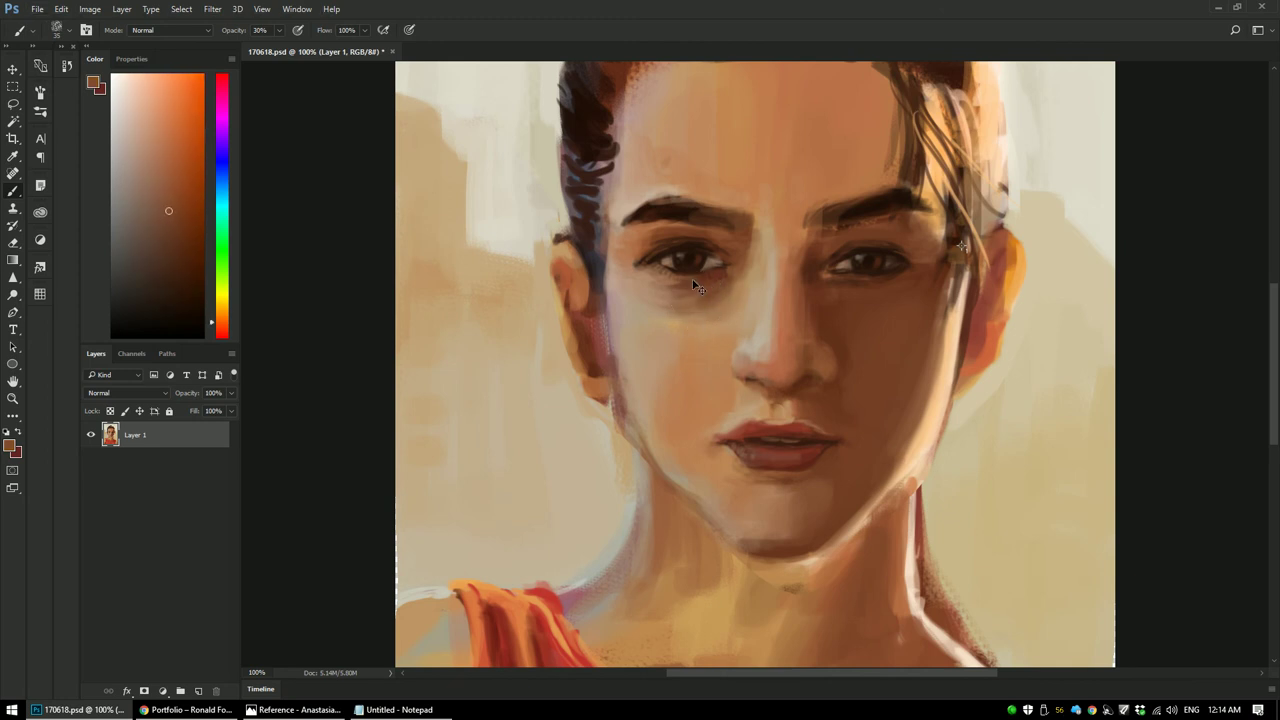
Step: Blend the lighter-side under-eye shadow into the upper cheek with sampled peach, beige and brown at 20% opacity
{"action": "left_click", "coordinate": [693, 348], "text": "alt"}
{"action": "key", "text": "2"}
{"action": "left_click", "coordinate": [709, 288], "text": "alt"}
{"action": "left_click", "coordinate": [692, 337], "text": "alt"}
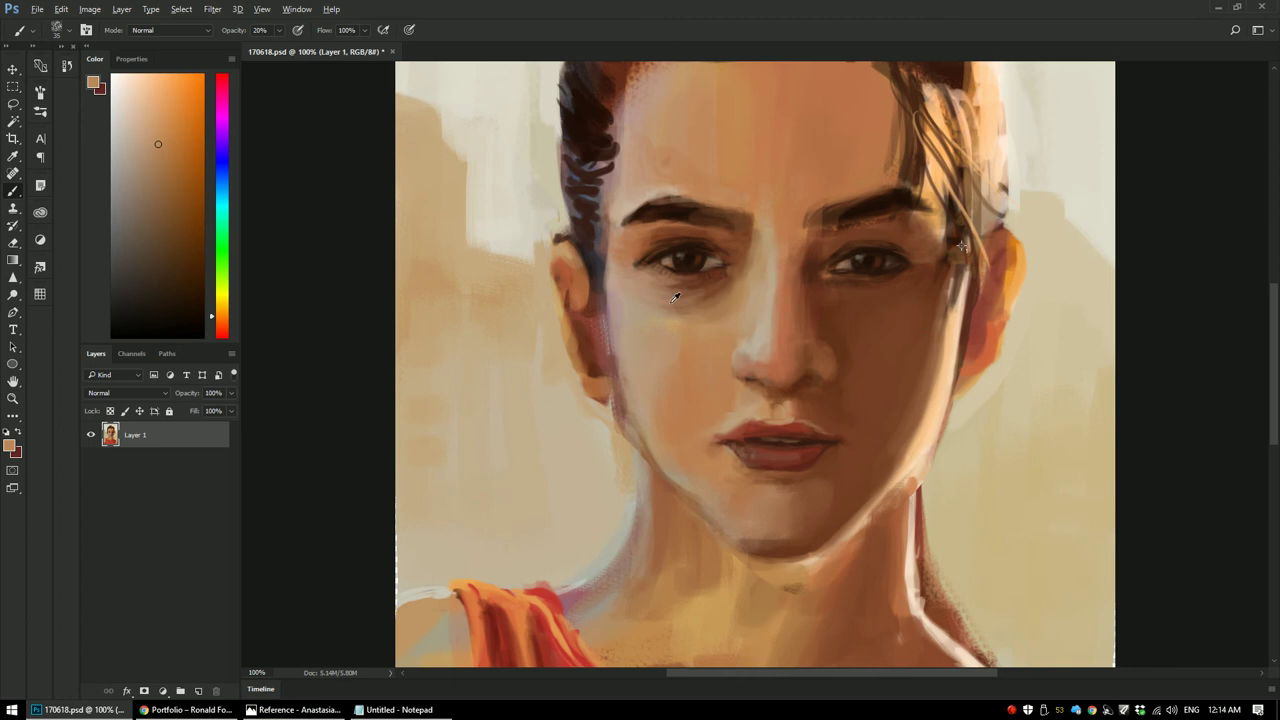
{"action": "left_click", "coordinate": [627, 295], "text": "alt"}
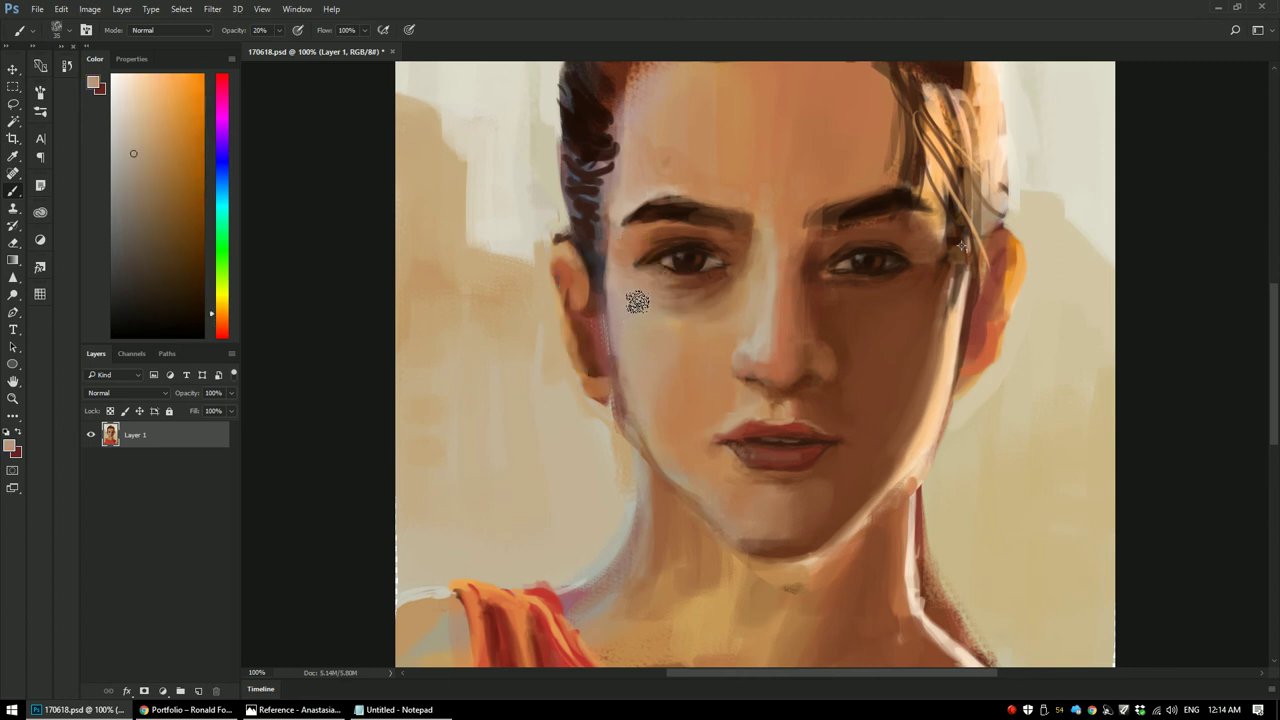
{"action": "left_click", "coordinate": [704, 284], "text": "alt"}
{"action": "left_click", "coordinate": [704, 287], "text": "alt"}
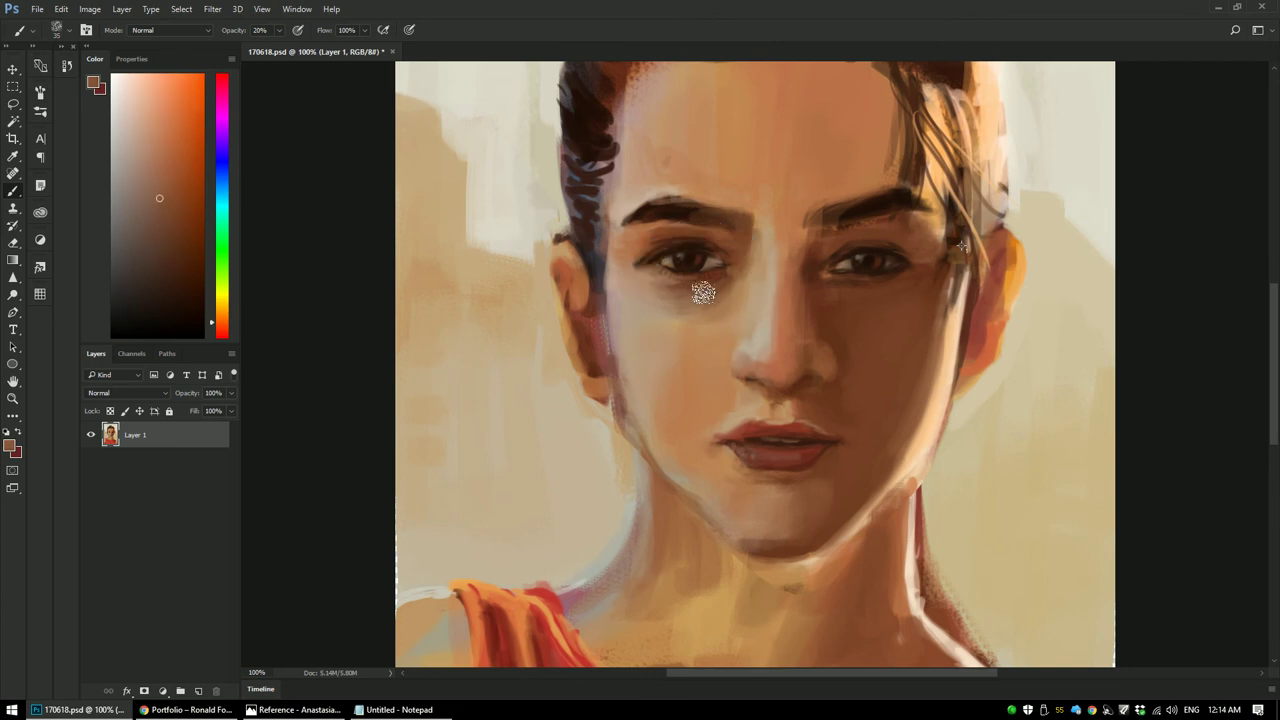
Step: Smooth the lighter-side lower eye socket and cheek with sampled skin tones at 20% opacity, and check the whole portrait
{"action": "left_click", "coordinate": [666, 315], "text": "alt"}
{"action": "left_click", "coordinate": [646, 318], "text": "alt"}
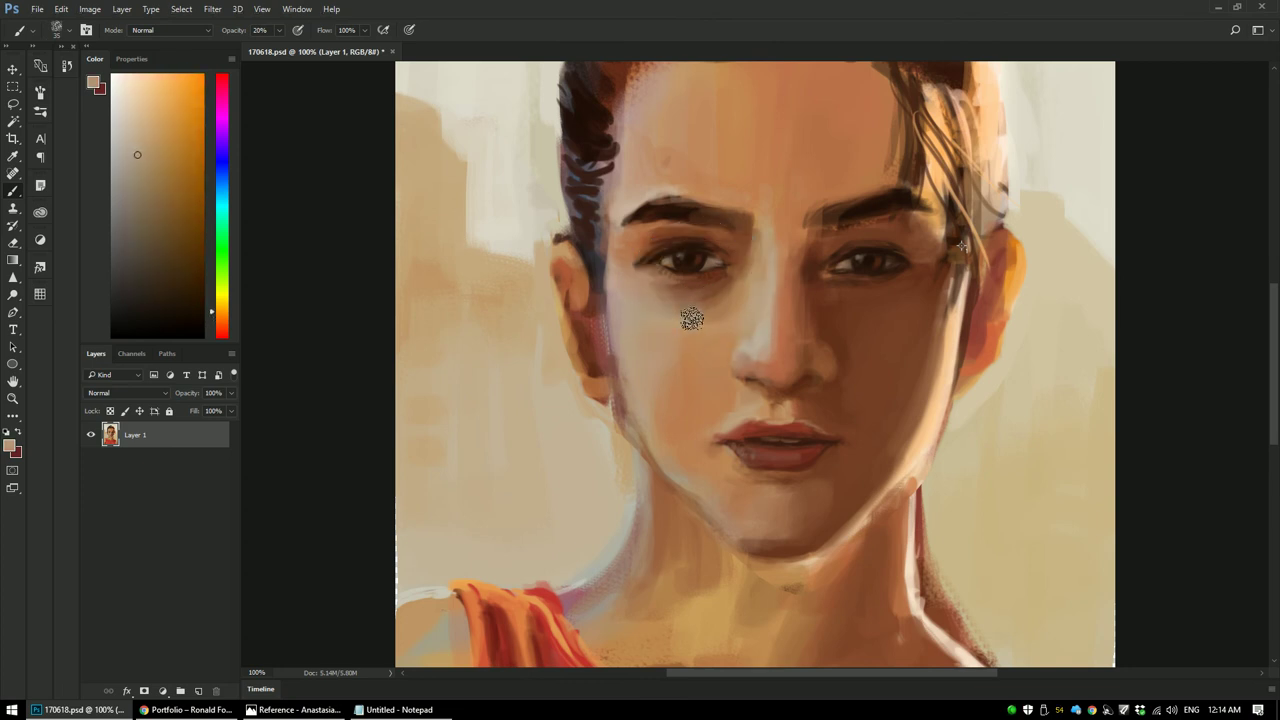
{"action": "mouse_move", "coordinate": [726, 304]}
{"action": "left_mouse_down"}
{"action": "mouse_move", "coordinate": [712, 292]}
{"action": "mouse_move", "coordinate": [714, 310]}
{"action": "mouse_move", "coordinate": [702, 310]}
{"action": "left_mouse_up"}
{"action": "left_click", "coordinate": [730, 296], "text": "alt"}
{"action": "left_click", "coordinate": [704, 340], "text": "alt"}
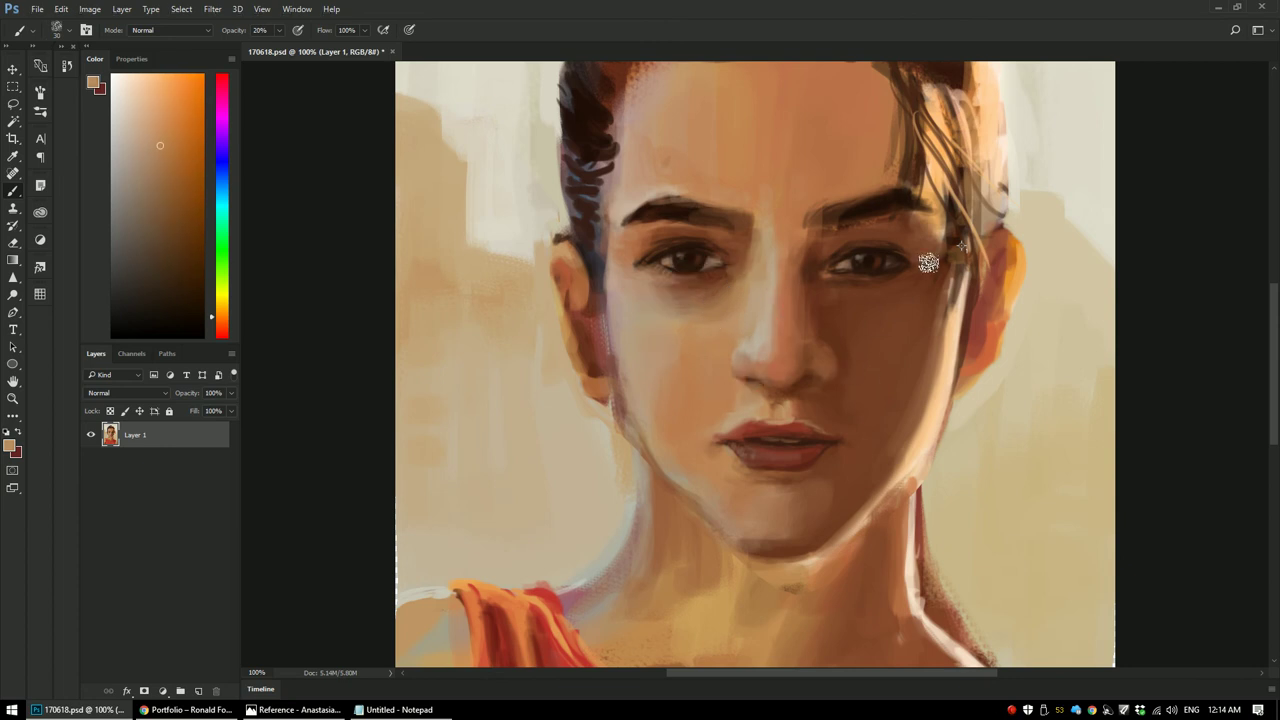
{"action": "left_click", "coordinate": [845, 468], "text": "alt"}
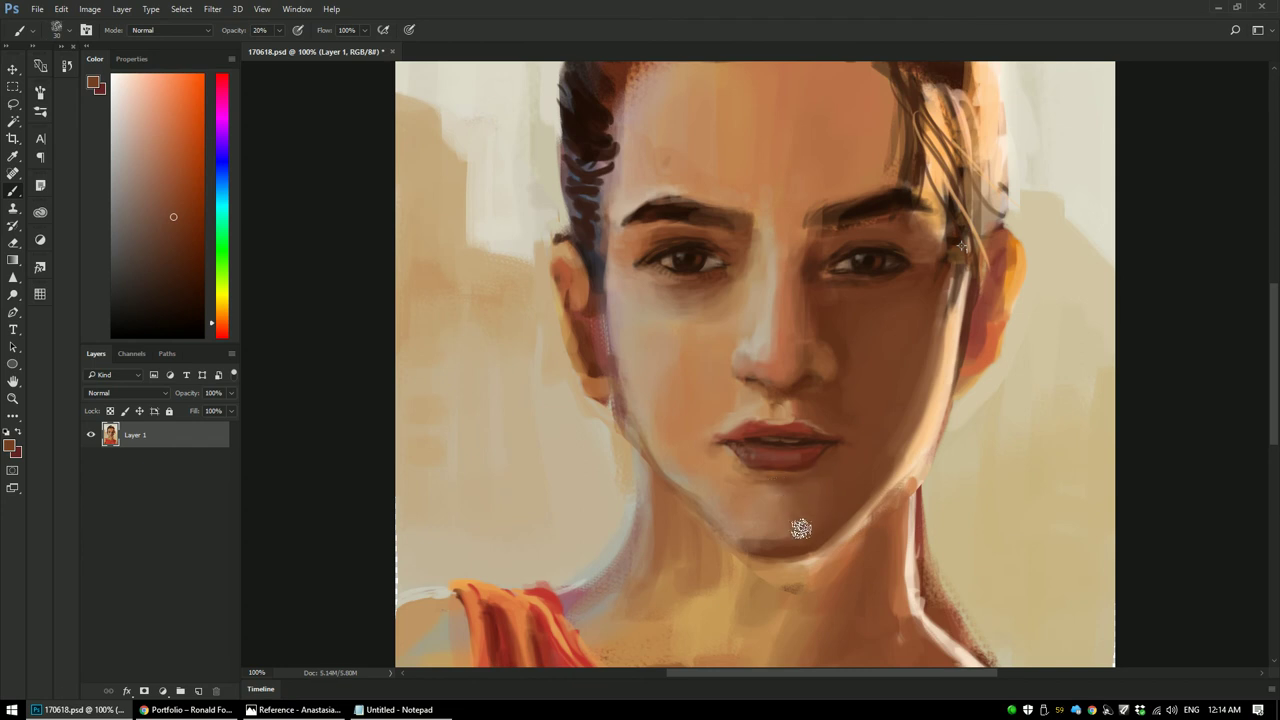
{"action": "key", "text": "ctrl+minus"}
{"action": "key", "text": "ctrl+minus"}
{"action": "key", "text": "ctrl+minus"}
{"action": "key", "text": "ctrl+minus"}
{"action": "key", "text": "ctrl+minus"}
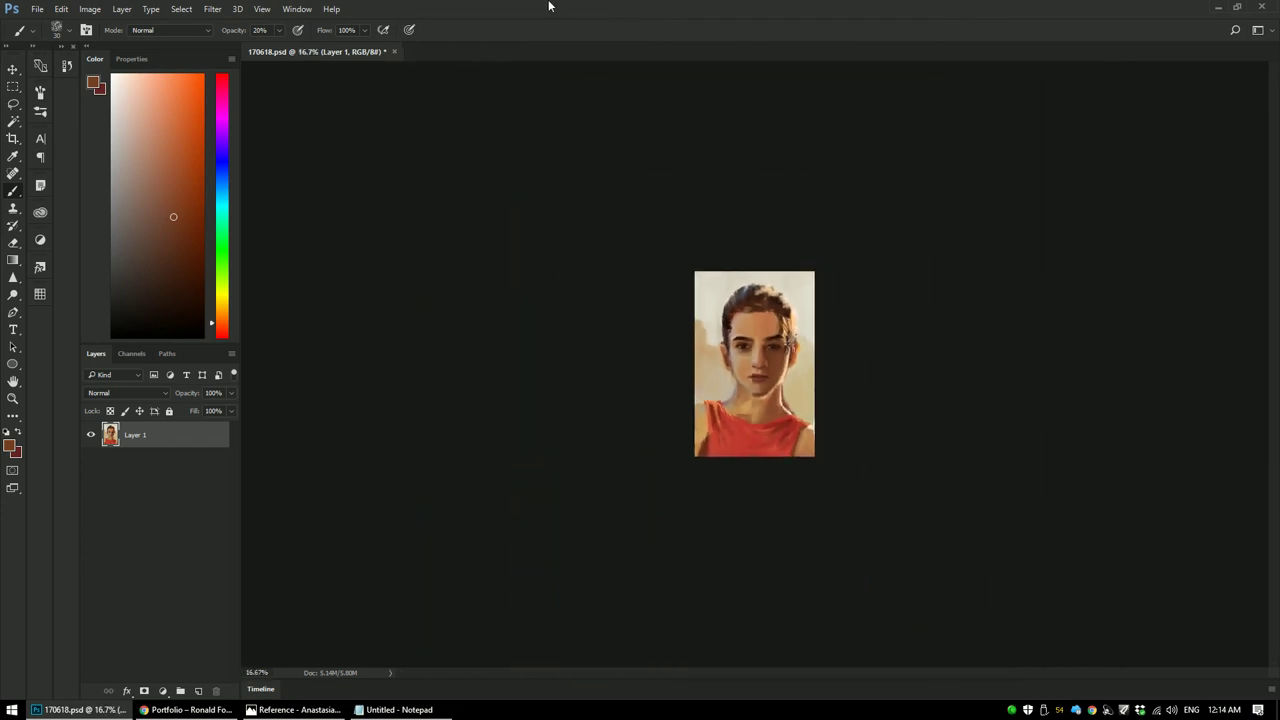
Step: Paint fine strands over the bluish side of the crown with sampled dark brown, blue and grey at 60% opacity
{"action": "key", "text": "ctrl+plus"}
{"action": "key", "text": "ctrl+plus"}
{"action": "key", "text": "ctrl+plus"}
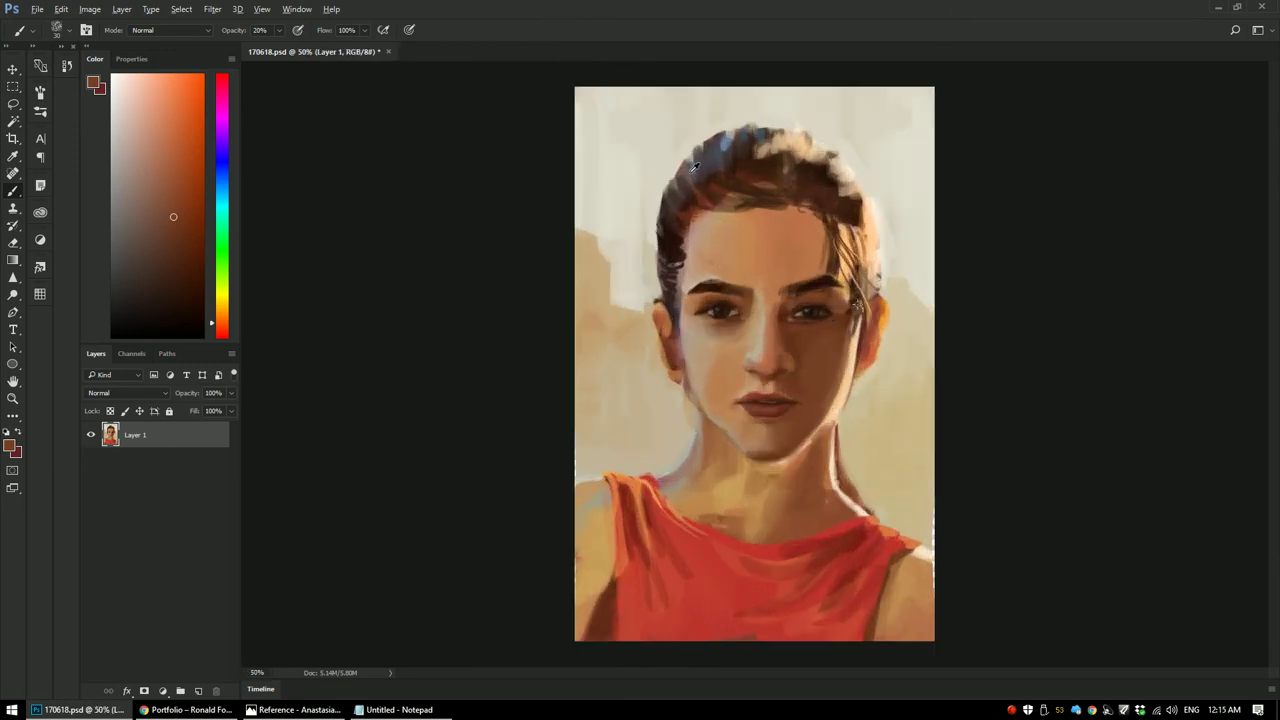
{"action": "key", "text": "ctrl+plus"}
{"action": "scroll", "coordinate": [730, 150], "scroll_direction": "up", "scroll_amount": 1}
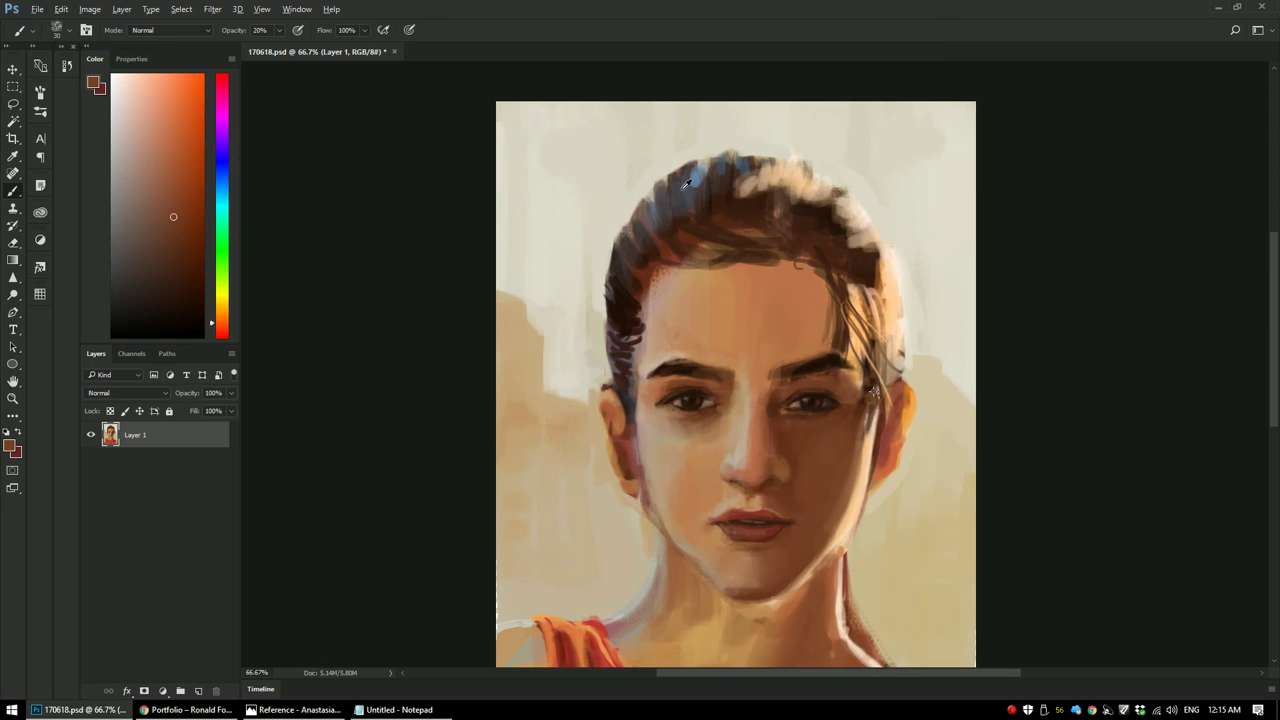
{"action": "left_click", "coordinate": [715, 188], "text": "alt"}
{"action": "left_click_drag", "start_coordinate": [711, 192], "coordinate": [711, 195]}
{"action": "key", "text": "["}
{"action": "key", "text": "["}
{"action": "key", "text": "["}
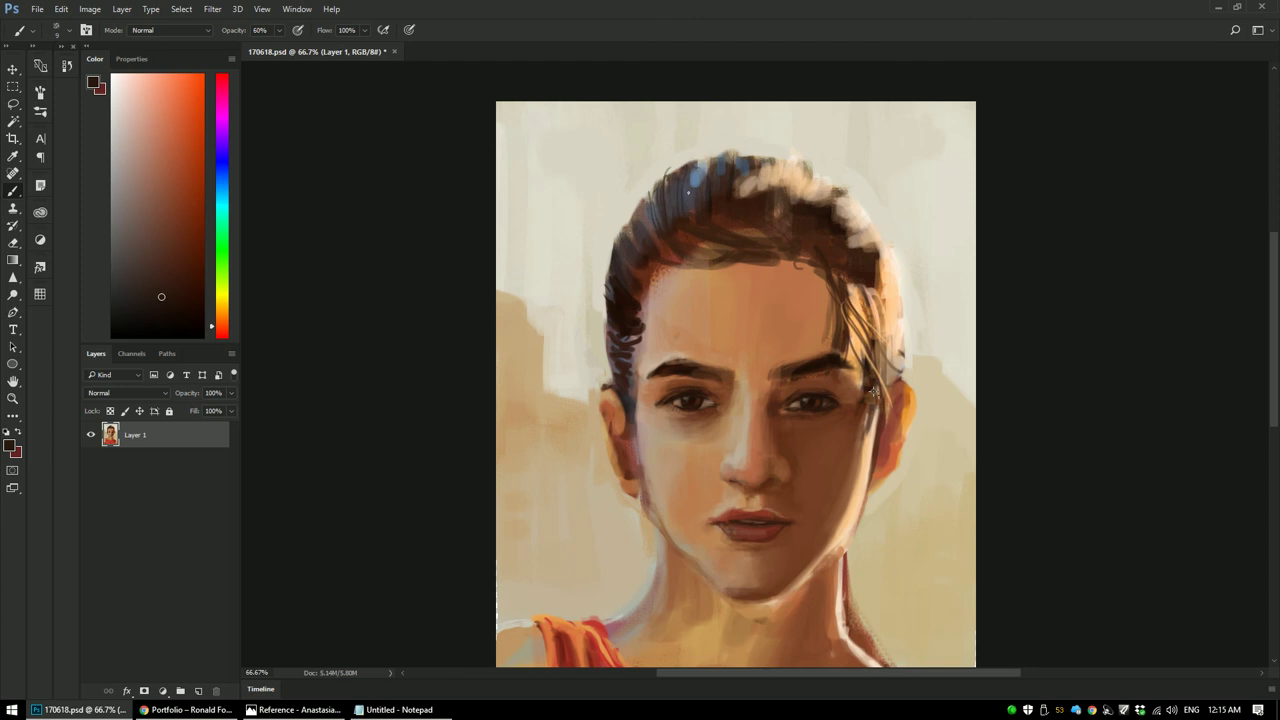
{"action": "left_click", "coordinate": [693, 174], "text": "alt"}
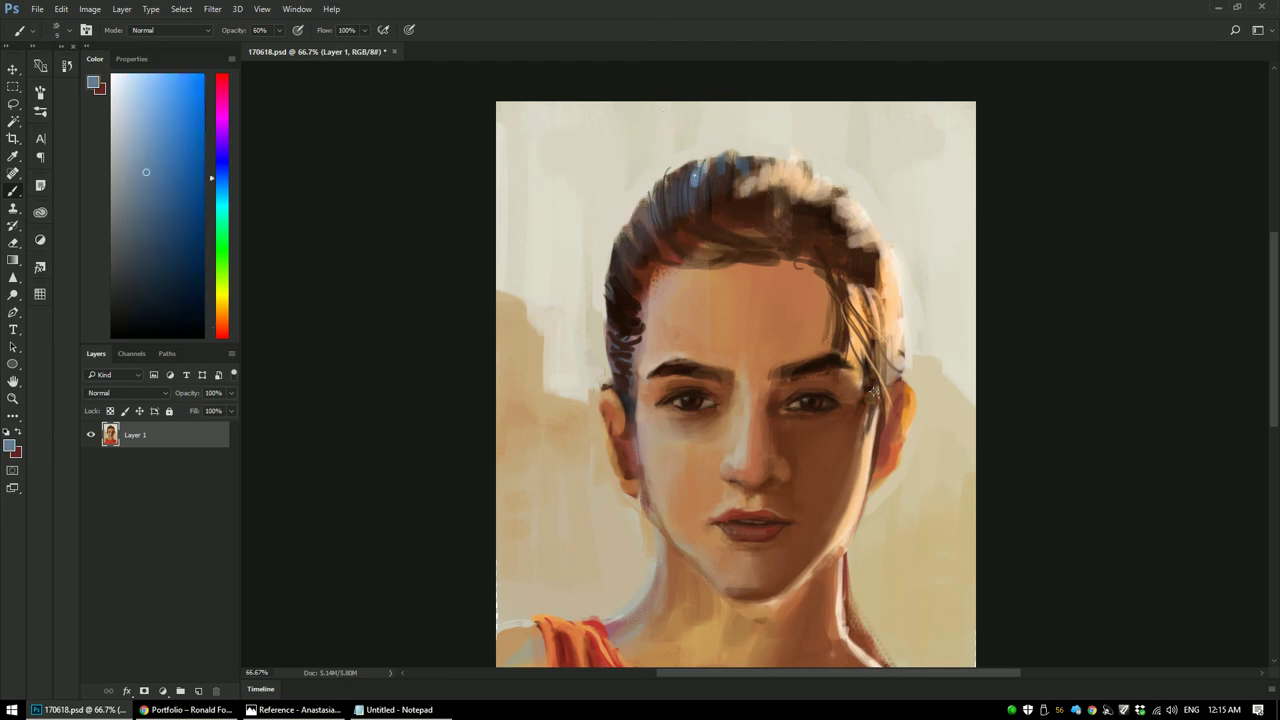
{"action": "left_click", "coordinate": [644, 224], "text": "alt"}
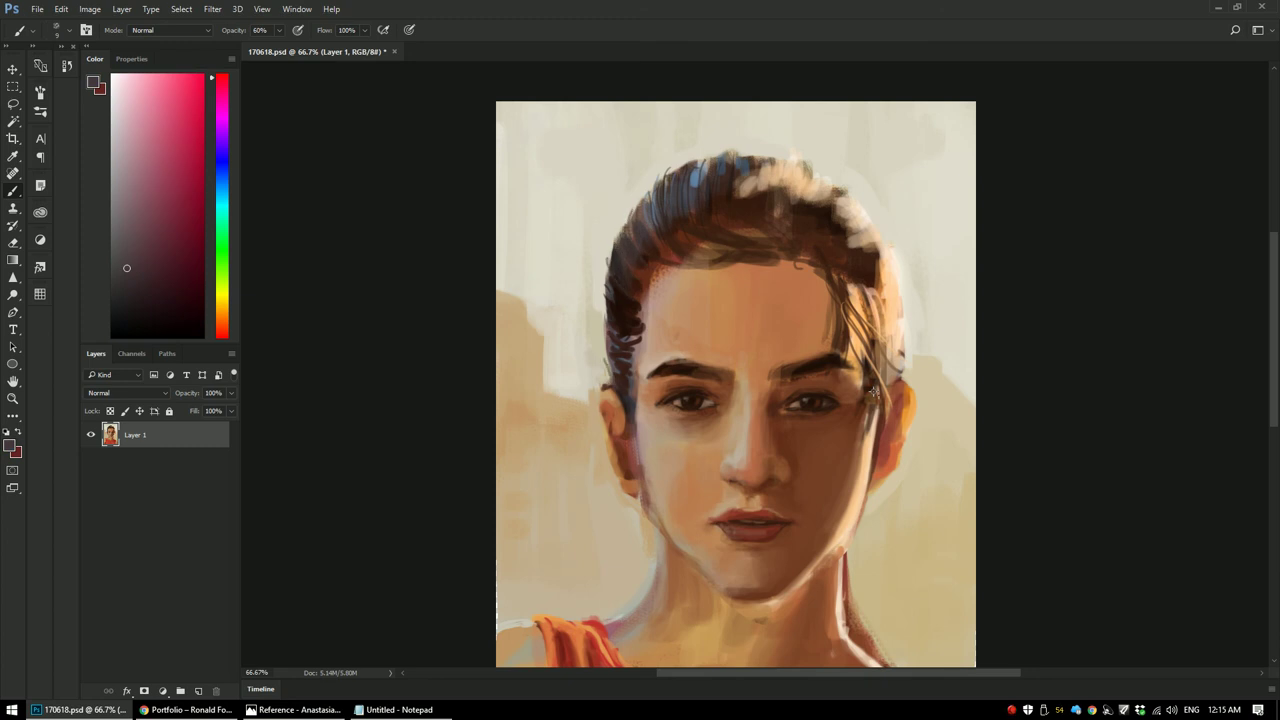
Step: Add thin strands across the top of the hair with sampled slate blue and dark brown at 60% opacity
{"action": "left_click", "coordinate": [745, 202], "text": "alt"}
{"action": "left_click", "coordinate": [740, 161], "text": "alt"}
{"action": "left_click", "coordinate": [746, 166], "text": "alt"}
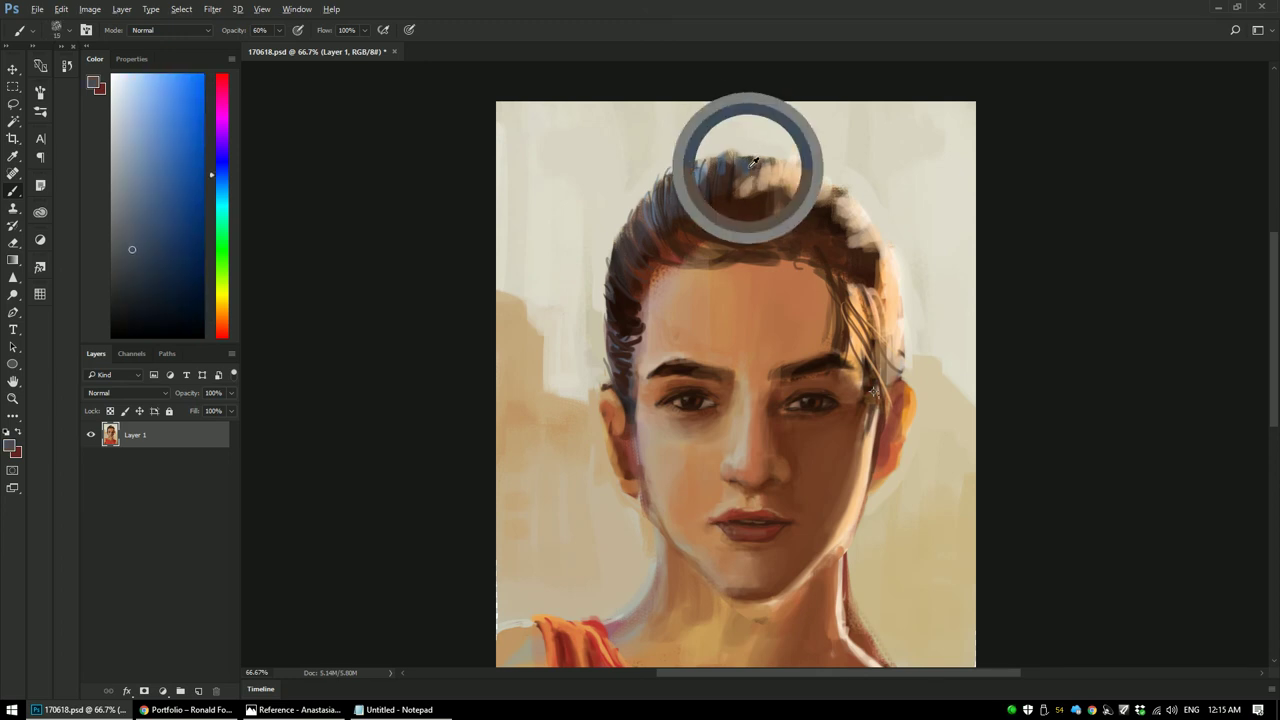
{"action": "left_click", "coordinate": [692, 171], "text": "alt"}
{"action": "left_click", "coordinate": [697, 172], "text": "alt"}
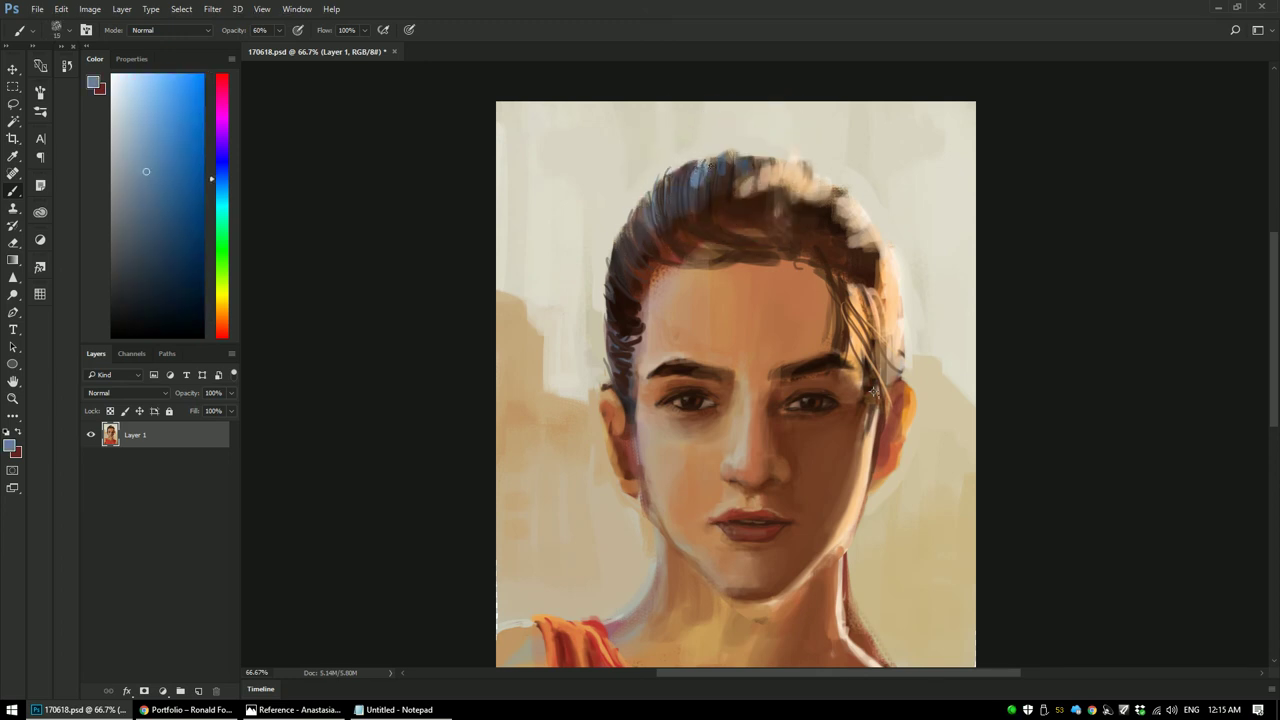
{"action": "left_click", "coordinate": [744, 193], "text": "alt"}
{"action": "key", "text": "bracketleft"}
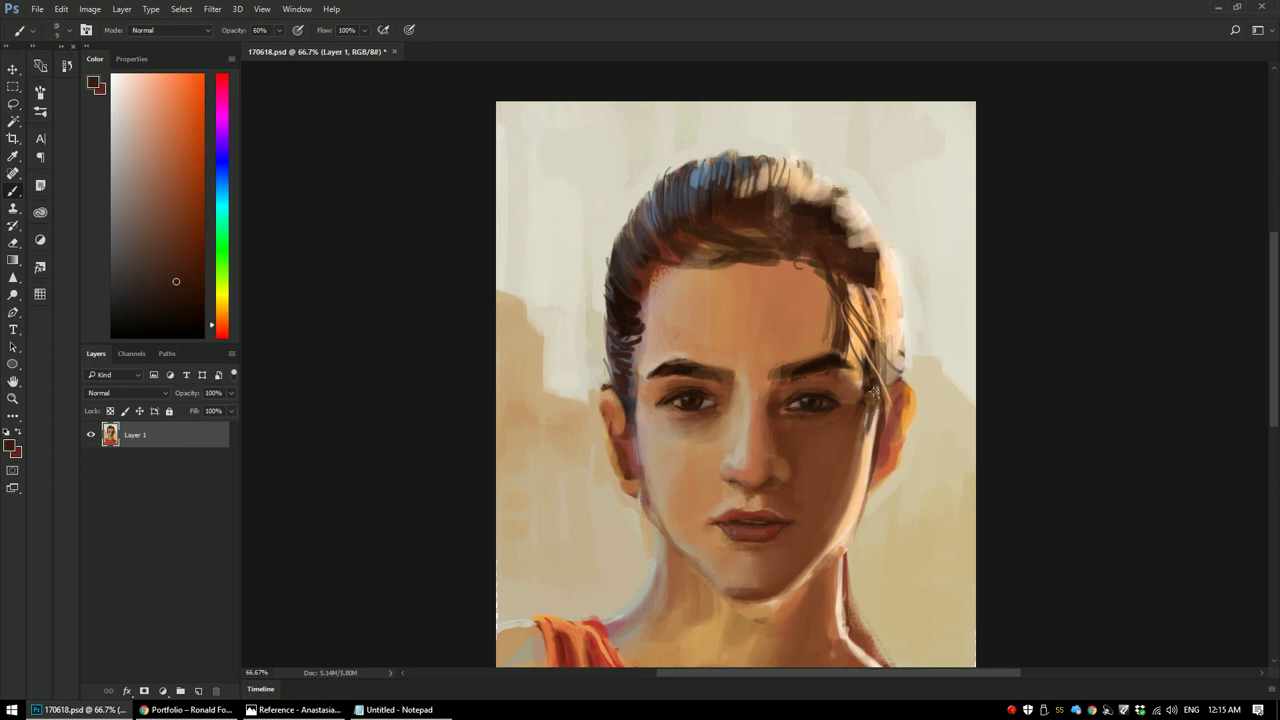
Step: Break up the cream hair highlight down to the temple with fine sampled brown and cream strands at 60% opacity
{"action": "left_click", "coordinate": [800, 172], "text": "alt"}
{"action": "left_click", "coordinate": [818, 212], "text": "alt"}
{"action": "left_click", "coordinate": [834, 243], "text": "alt"}
{"action": "left_click", "coordinate": [836, 252], "text": "alt"}
{"action": "left_click", "coordinate": [890, 270], "text": "alt"}
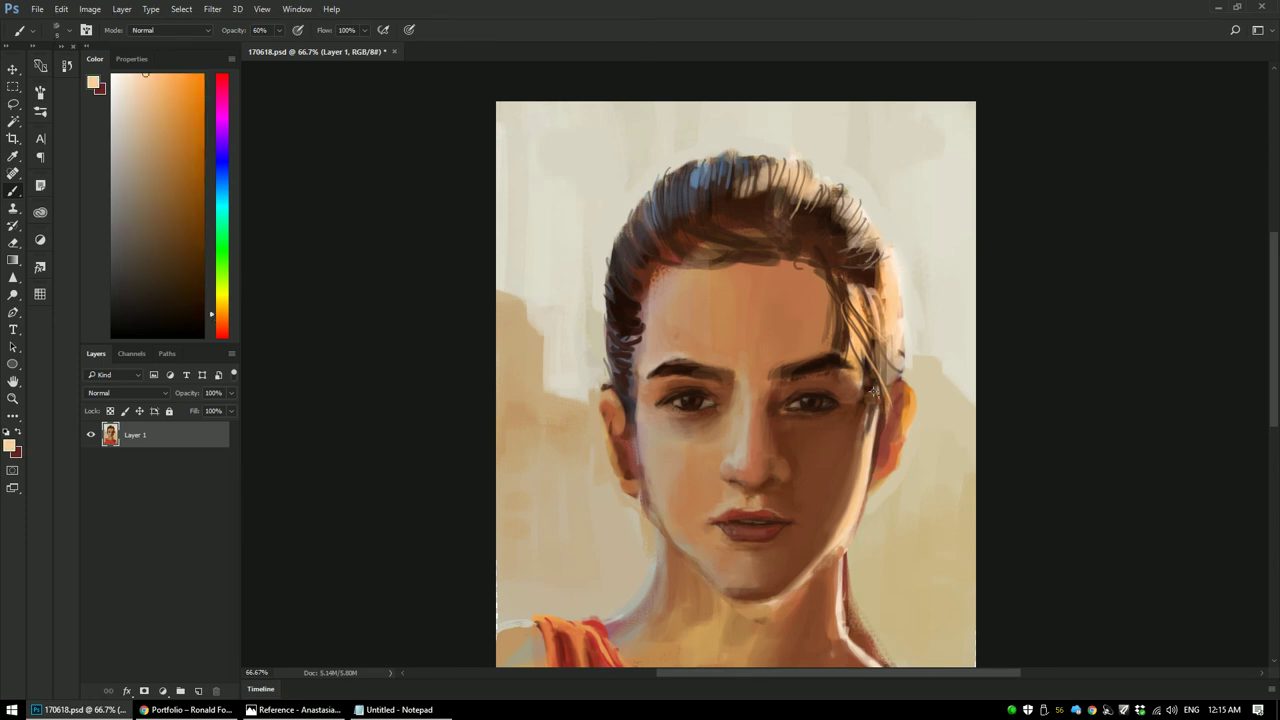
{"action": "left_click", "coordinate": [870, 277], "text": "alt"}
{"action": "left_click", "coordinate": [870, 275], "text": "alt"}
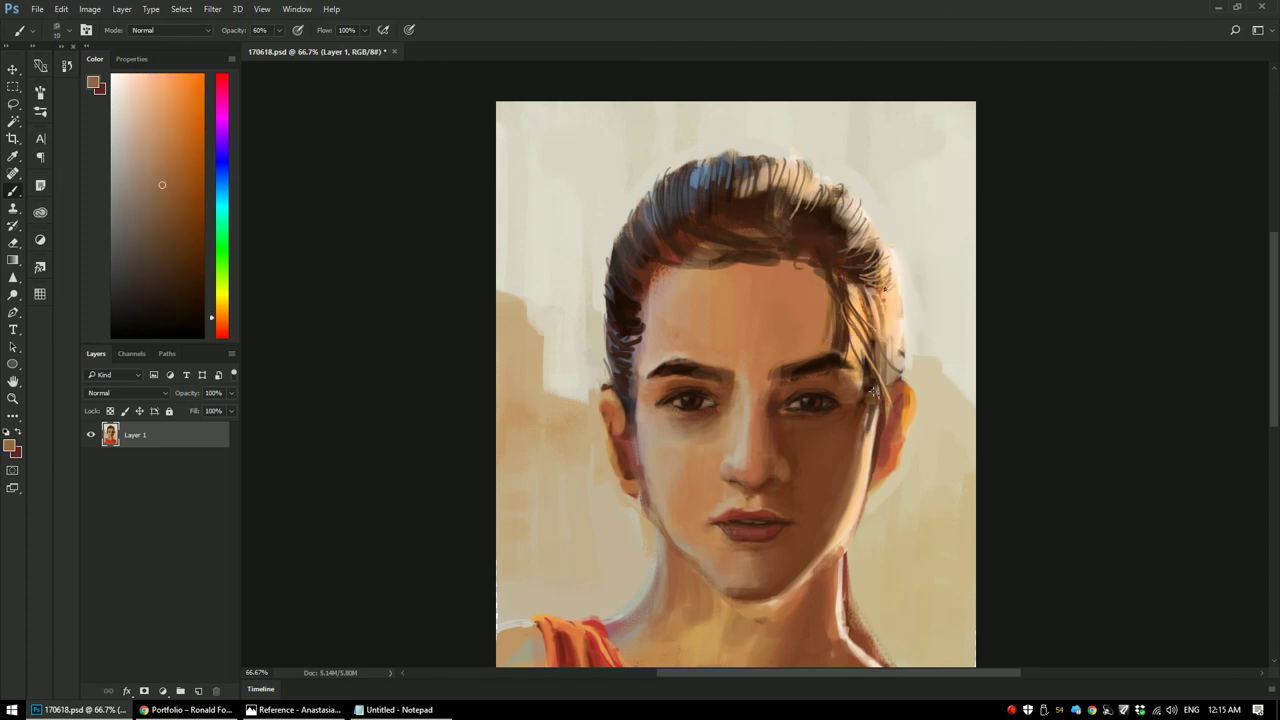
Step: Trim the hair silhouette on both sides of the head with sampled off-white background colour at 100% opacity
{"action": "left_click", "coordinate": [915, 323], "text": "alt"}
{"action": "key", "text": "bracketright"}
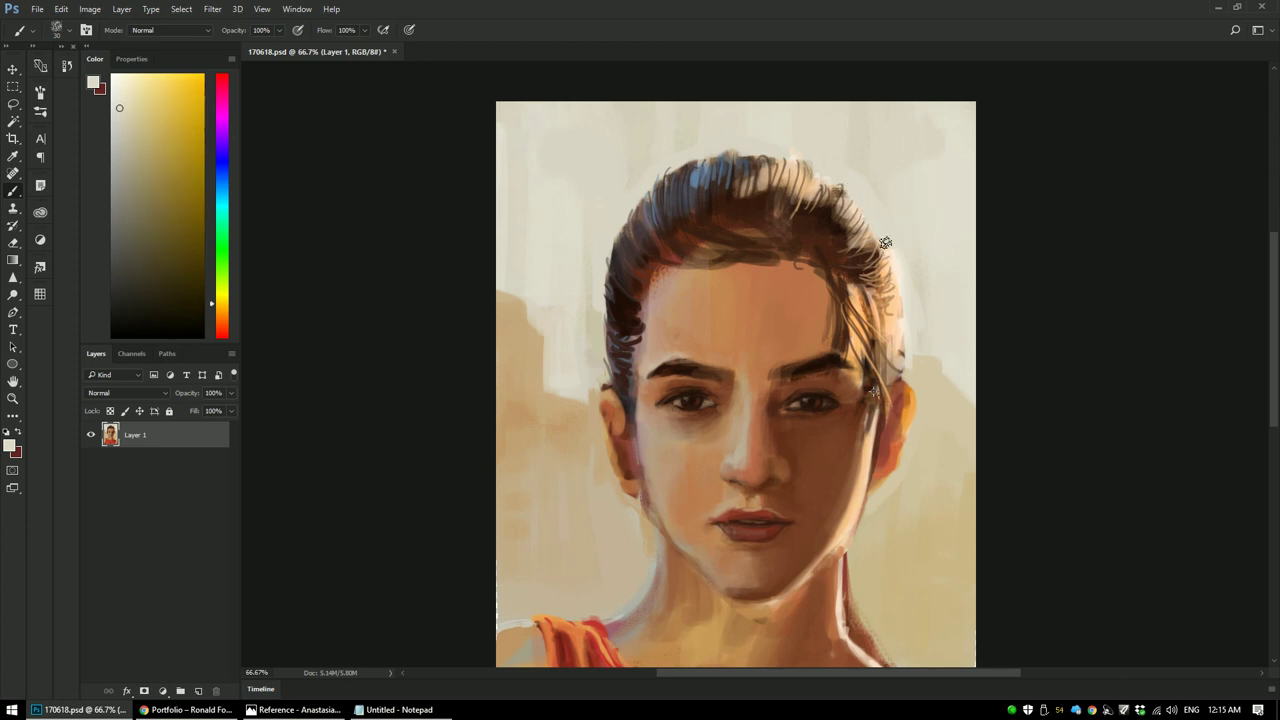
{"action": "left_click_drag", "start_coordinate": [884, 241], "coordinate": [895, 342]}
{"action": "key", "text": "ctrl+z"}
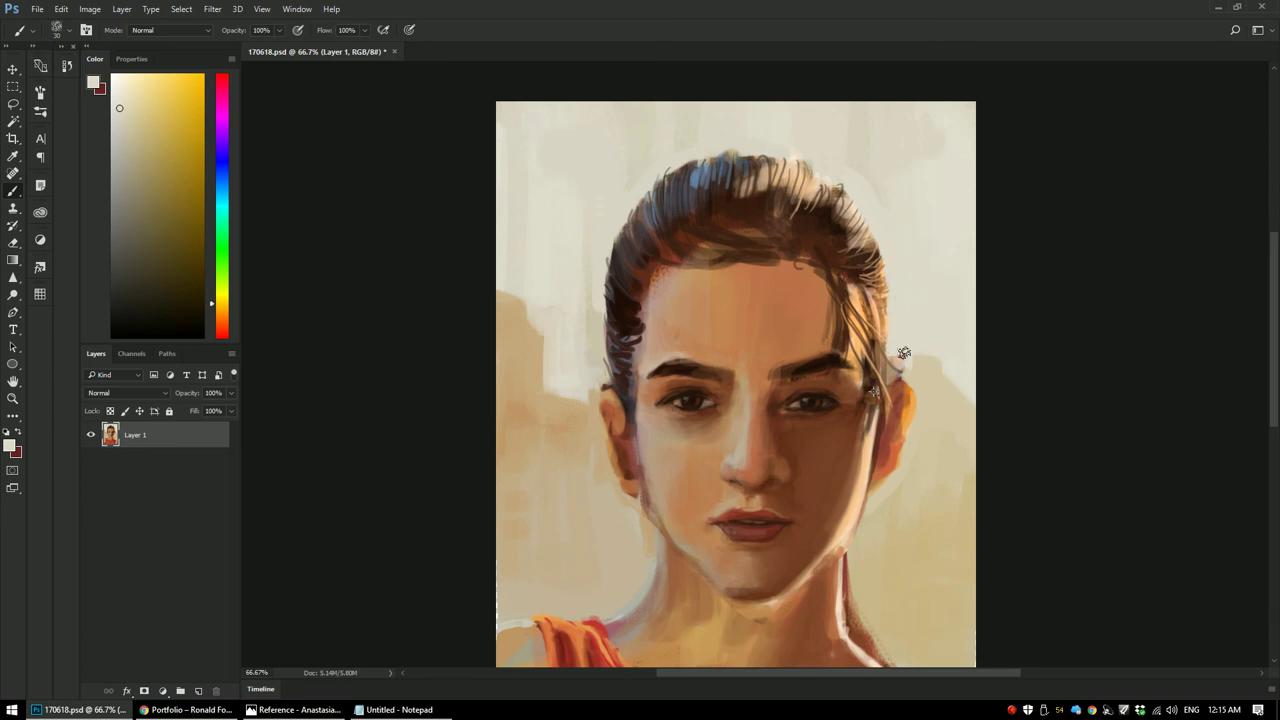
{"action": "left_click", "coordinate": [613, 220], "text": "alt"}
{"action": "key", "text": "bracketright"}
{"action": "mouse_move", "coordinate": [612, 232]}
{"action": "left_mouse_down"}
{"action": "mouse_move", "coordinate": [587, 301]}
{"action": "mouse_move", "coordinate": [616, 384]}
{"action": "left_mouse_up"}
{"action": "left_click", "coordinate": [600, 284], "text": "alt"}
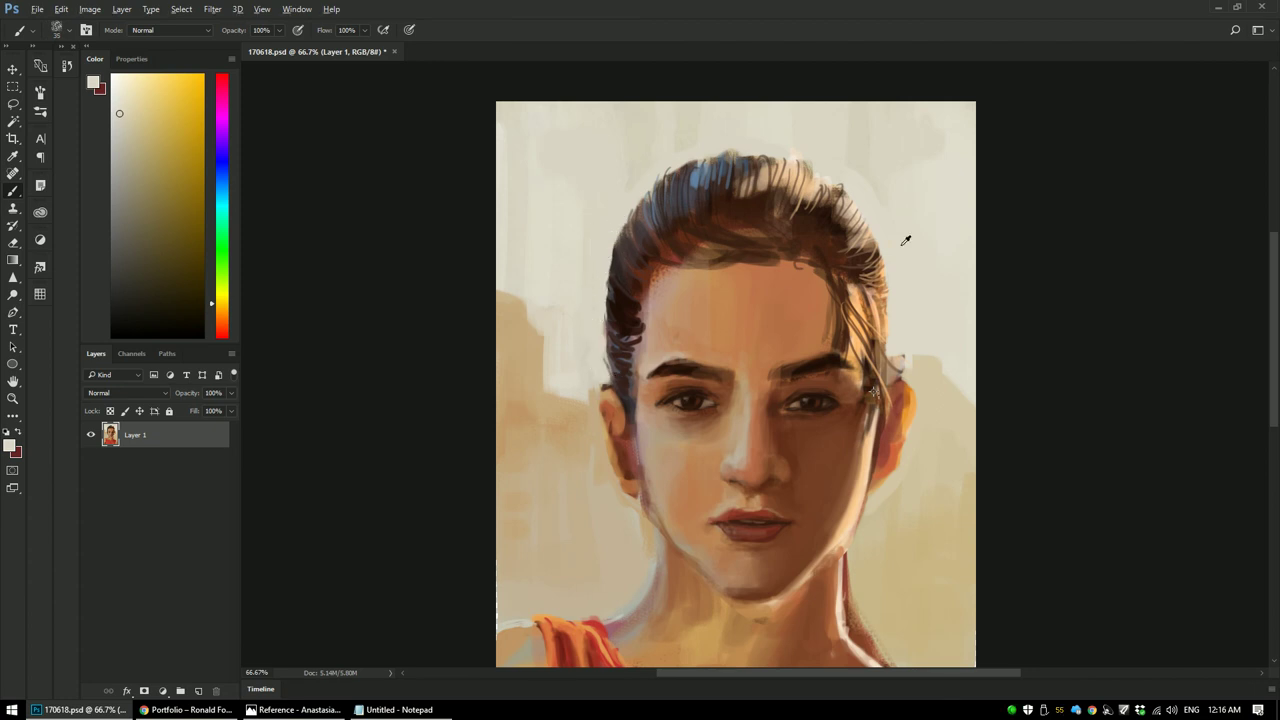
Step: Paint out the stray marks above the ear on the rim-lit side with sampled beige and off-white background colours
{"action": "left_click", "coordinate": [906, 371], "text": "alt"}
{"action": "left_click", "coordinate": [900, 367], "text": "alt"}
{"action": "left_click_drag", "start_coordinate": [900, 362], "coordinate": [900, 373]}
{"action": "left_click", "coordinate": [905, 342], "text": "alt"}
{"action": "left_click", "coordinate": [907, 353], "text": "alt"}
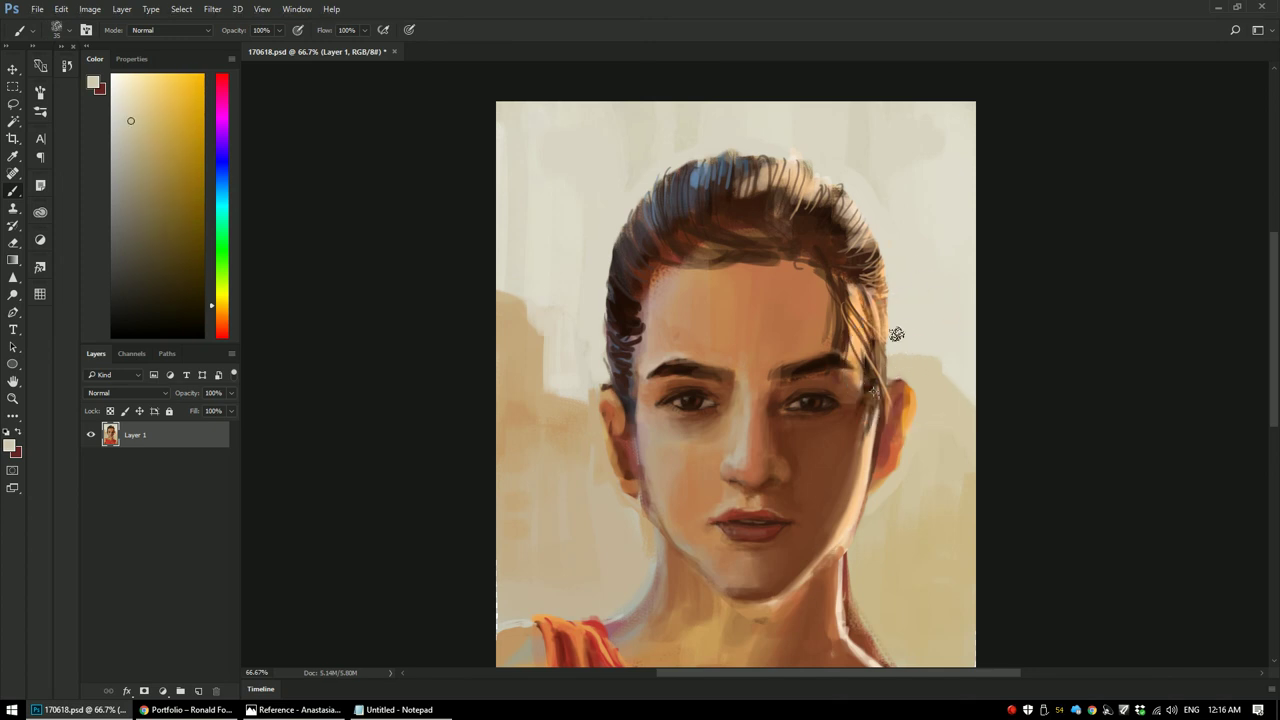
Step: Refine the loose locks at the temple with sampled orange-brown and dark brown, using a small brush at 100% opacity
{"action": "left_click", "coordinate": [878, 304], "text": "alt"}
{"action": "left_click", "coordinate": [841, 289], "text": "alt"}
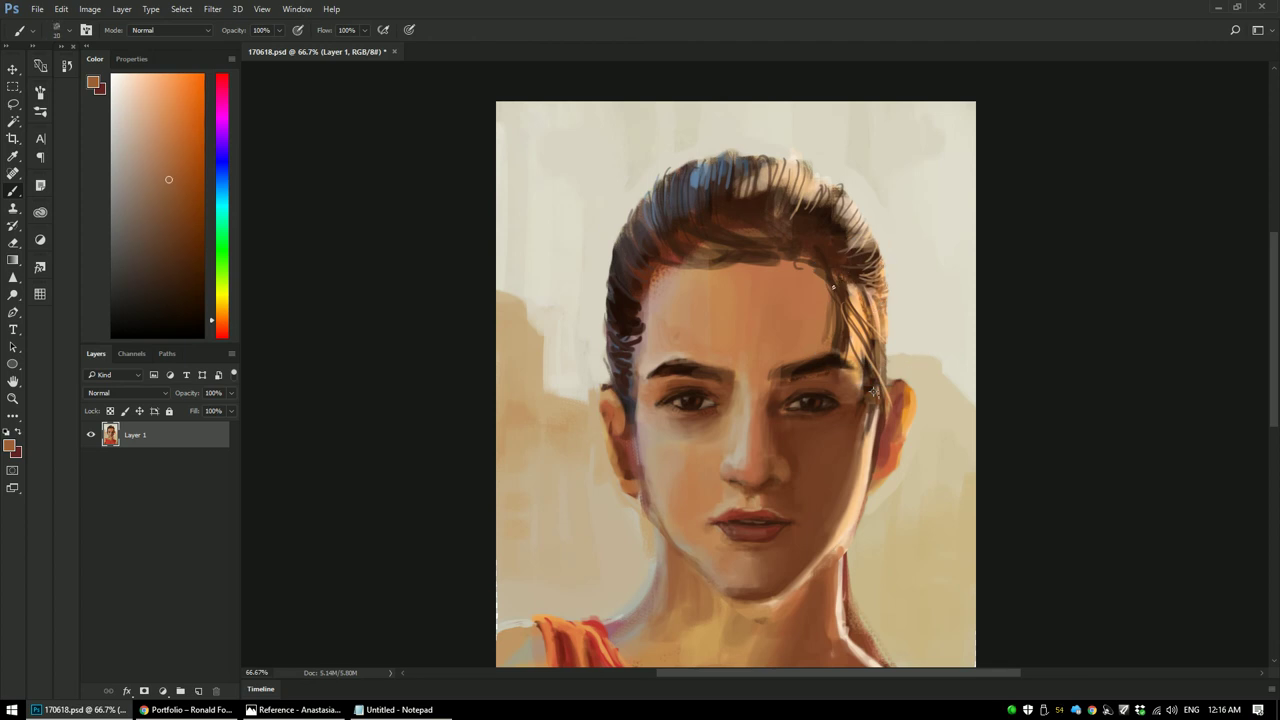
{"action": "left_click_drag", "start_coordinate": [837, 283], "coordinate": [866, 312]}
{"action": "left_click", "coordinate": [843, 339], "text": "alt"}
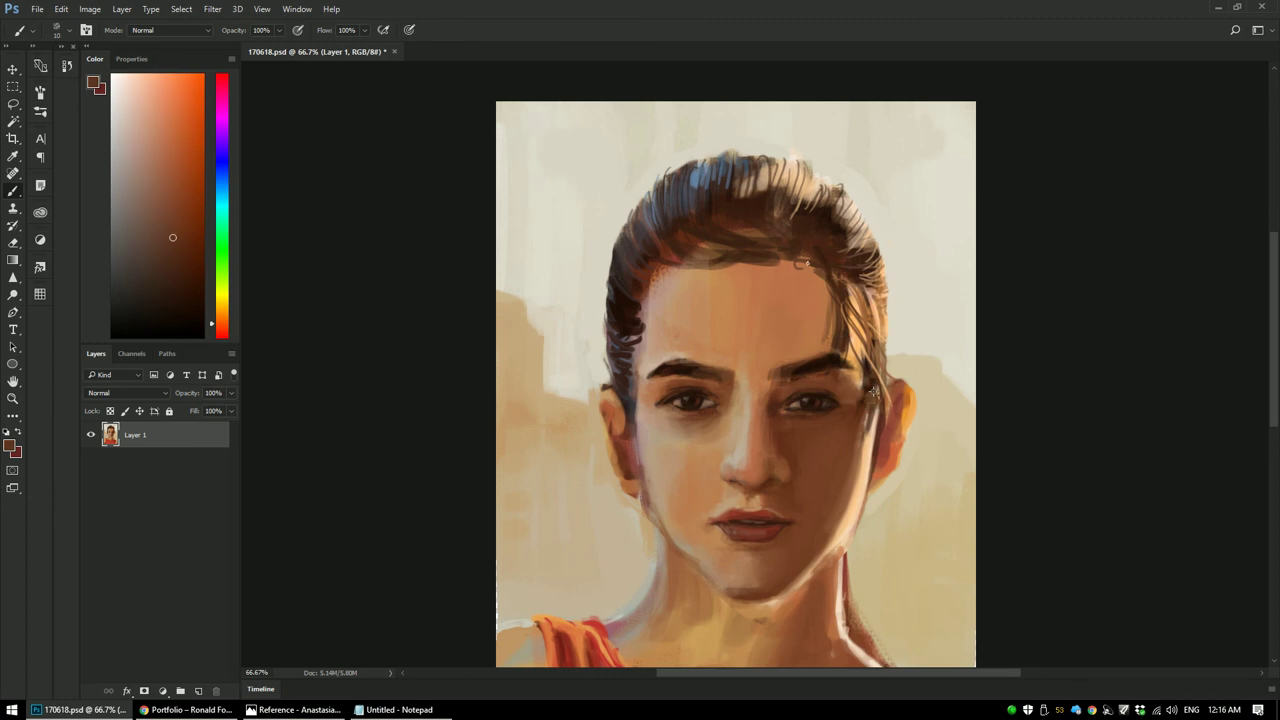
Step: Draw loose dark strands along the forehead hairline and a curved strand over the rim-lit ear
{"action": "mouse_move", "coordinate": [770, 263]}
{"action": "left_mouse_down"}
{"action": "mouse_move", "coordinate": [700, 300]}
{"action": "mouse_move", "coordinate": [716, 268]}
{"action": "left_mouse_up"}
{"action": "key", "text": "ctrl+alt+z"}
{"action": "key", "text": "ctrl+alt+z"}
{"action": "left_click_drag", "start_coordinate": [877, 356], "coordinate": [932, 406]}
{"action": "left_click", "coordinate": [862, 328], "text": "alt"}
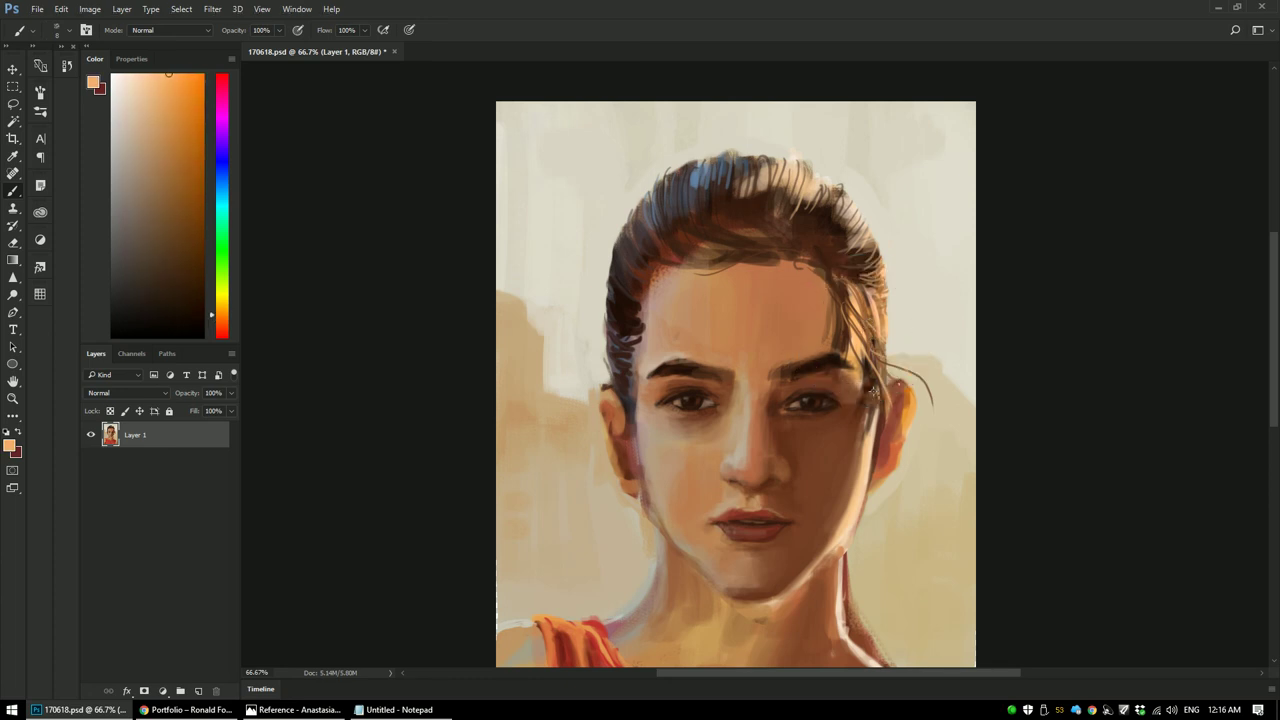
Step: Draw thin cream flyaway hairs around both ears, the jaw and the neck at 100% opacity
{"action": "left_click", "coordinate": [860, 300], "text": "alt"}
{"action": "left_click_drag", "start_coordinate": [904, 309], "coordinate": [877, 308]}
{"action": "key", "text": "F8"}
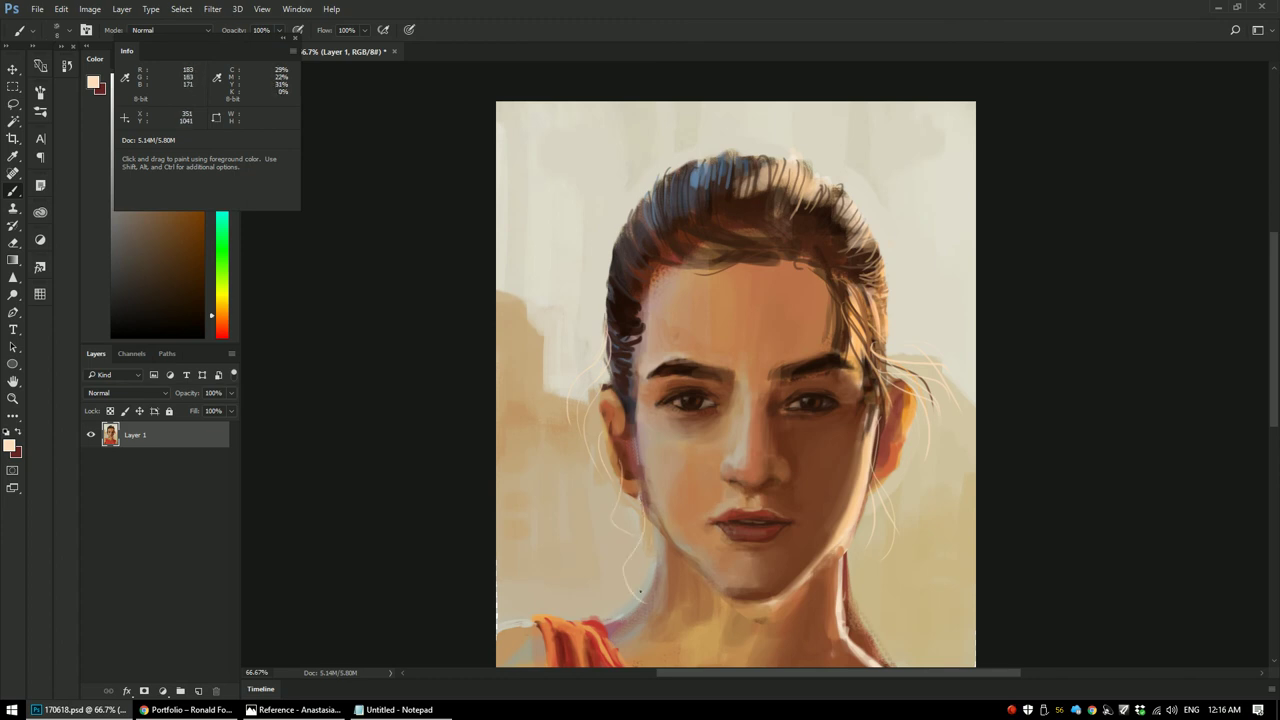
Step: Repaint the neck's bright rim in sampled peach at 100% opacity and soften it with sampled orange and reddish tones at 30%
{"action": "left_click_drag", "start_coordinate": [807, 490], "coordinate": [771, 400]}
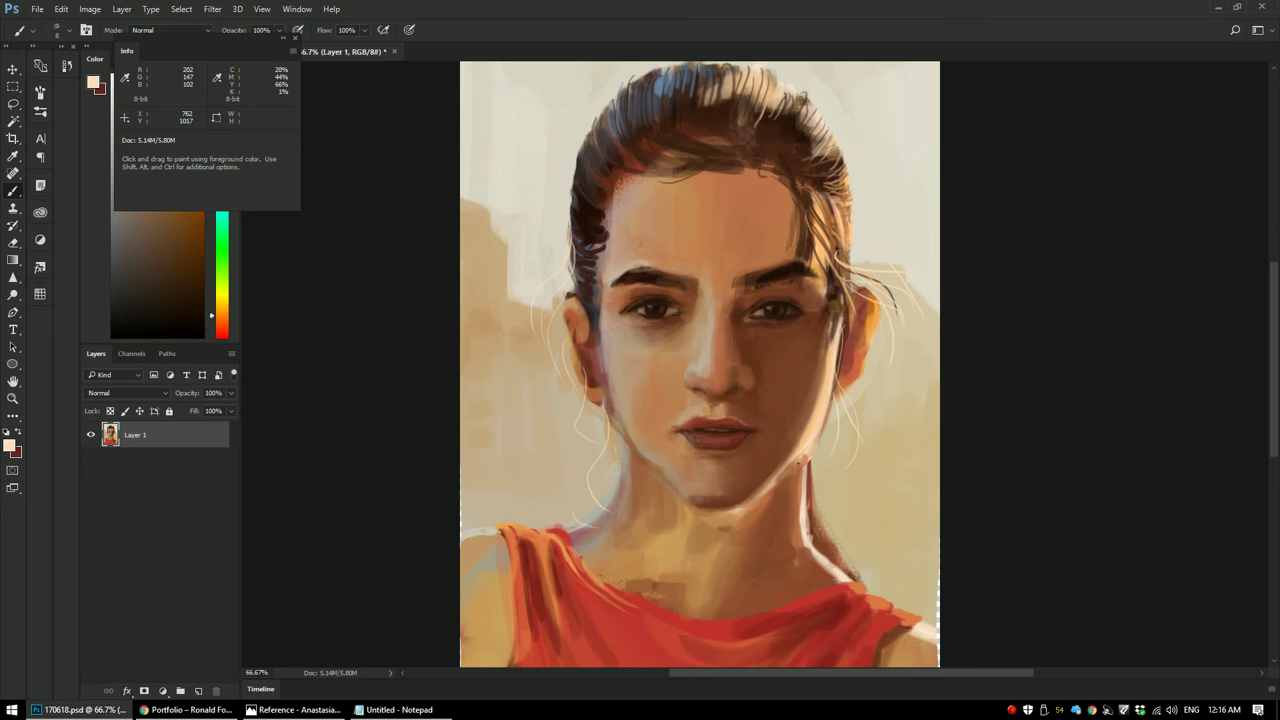
{"action": "left_click", "coordinate": [818, 412], "text": "alt"}
{"action": "left_click_drag", "start_coordinate": [848, 344], "coordinate": [869, 346]}
{"action": "left_click_drag", "start_coordinate": [802, 466], "coordinate": [801, 513]}
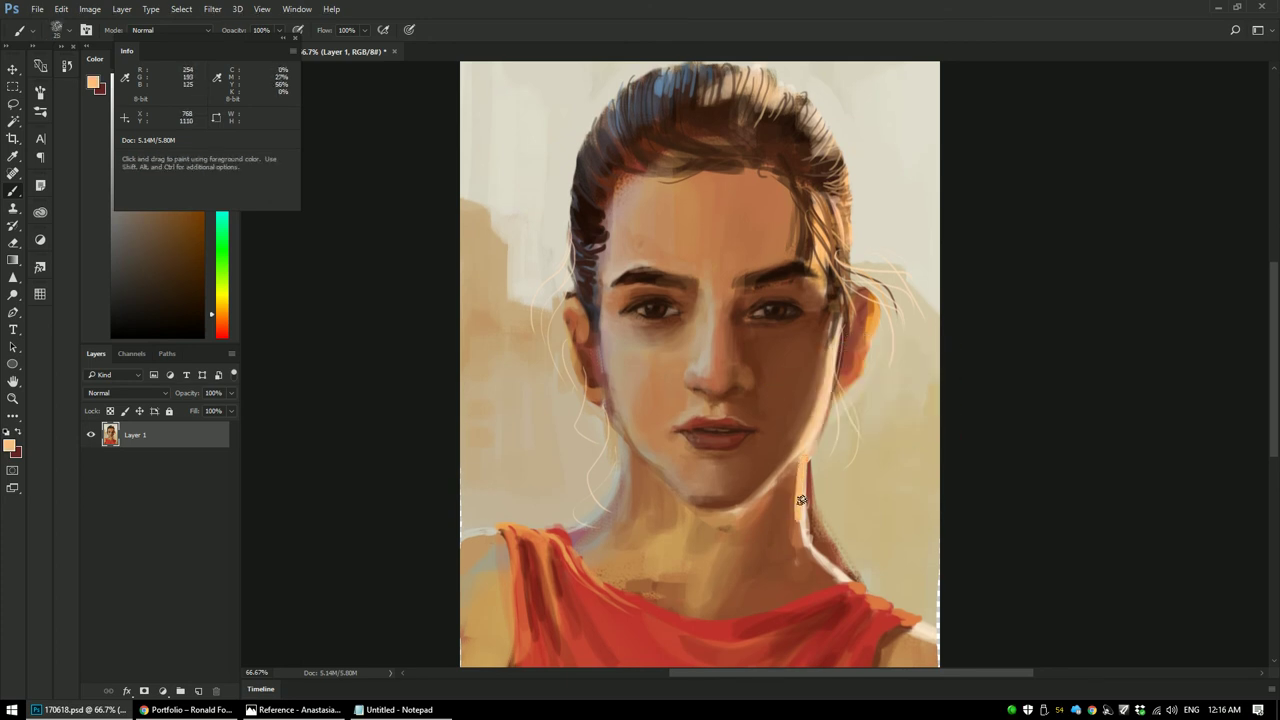
{"action": "left_click", "coordinate": [857, 305], "text": "alt"}
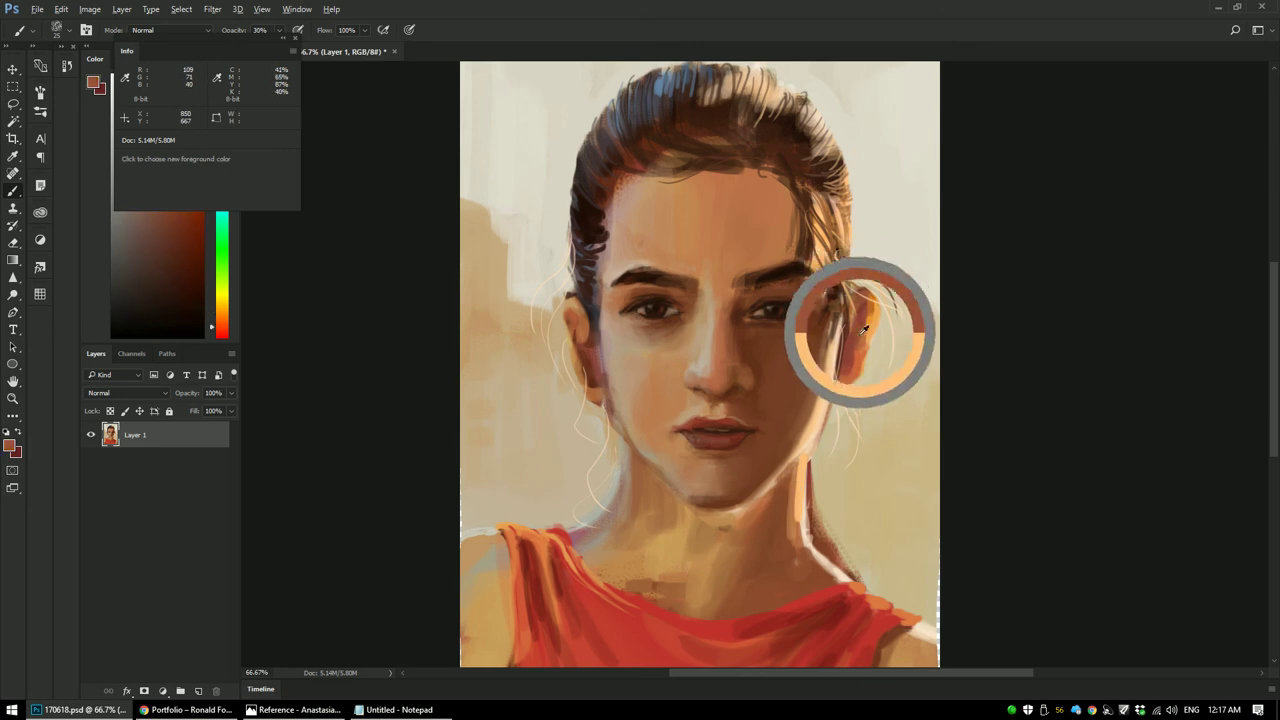
{"action": "key", "text": "3"}
{"action": "left_click", "coordinate": [800, 486], "text": "alt"}
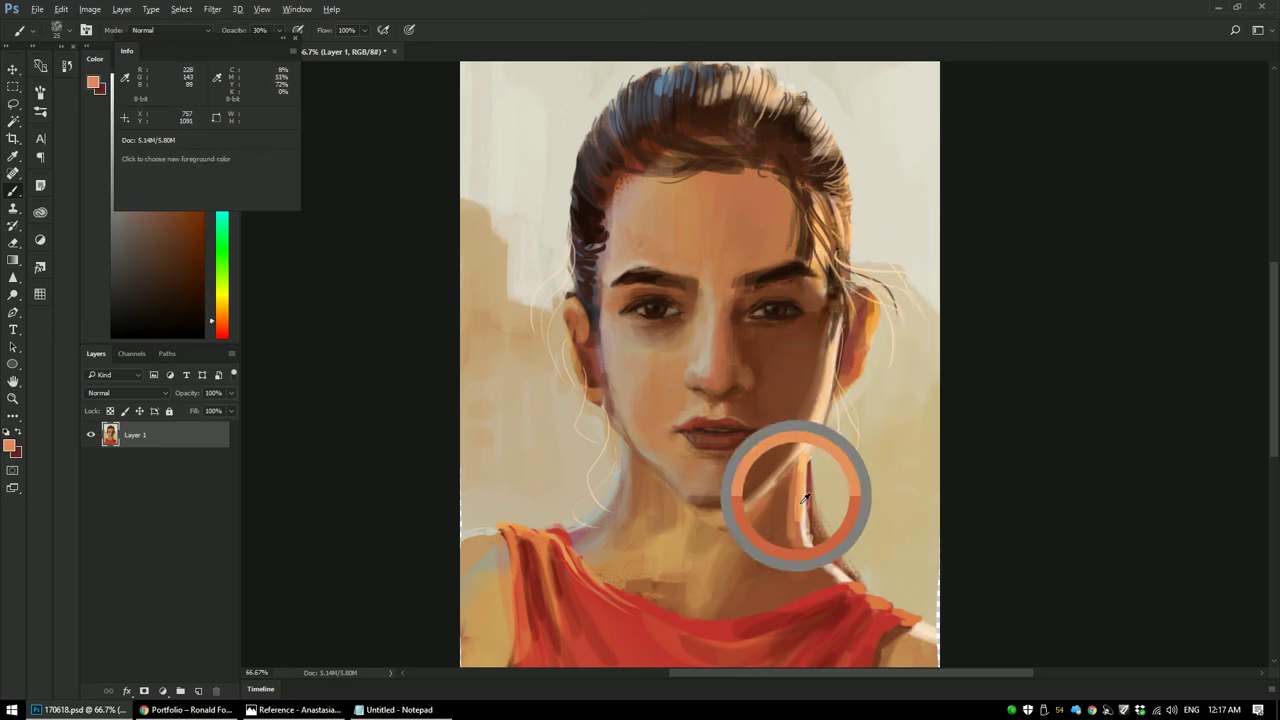
{"action": "left_click", "coordinate": [809, 505], "text": "alt"}
Step: Darken the ponytail behind the neck with sampled dark brown at 100% opacity and blend its edge with lighter tones at 30%
{"action": "key", "text": "0"}
{"action": "left_click", "coordinate": [802, 143], "text": "alt"}
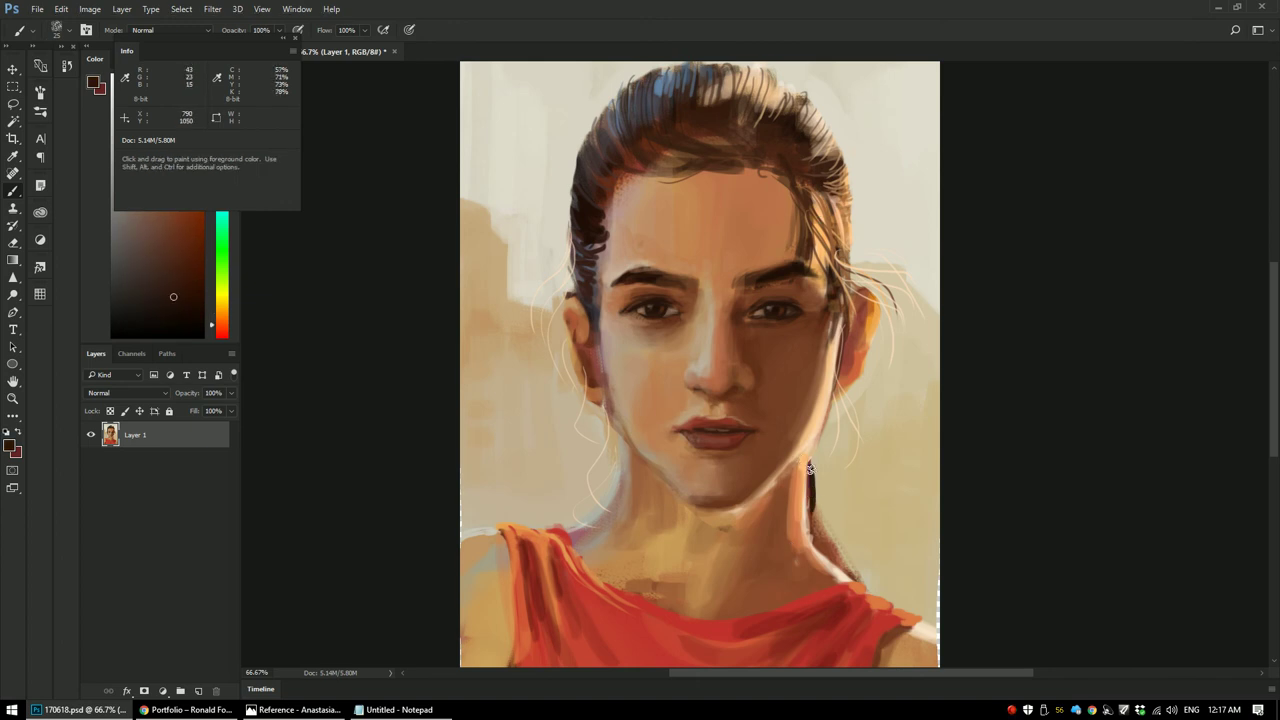
{"action": "left_click", "coordinate": [816, 524], "text": "alt"}
{"action": "key", "text": "3"}
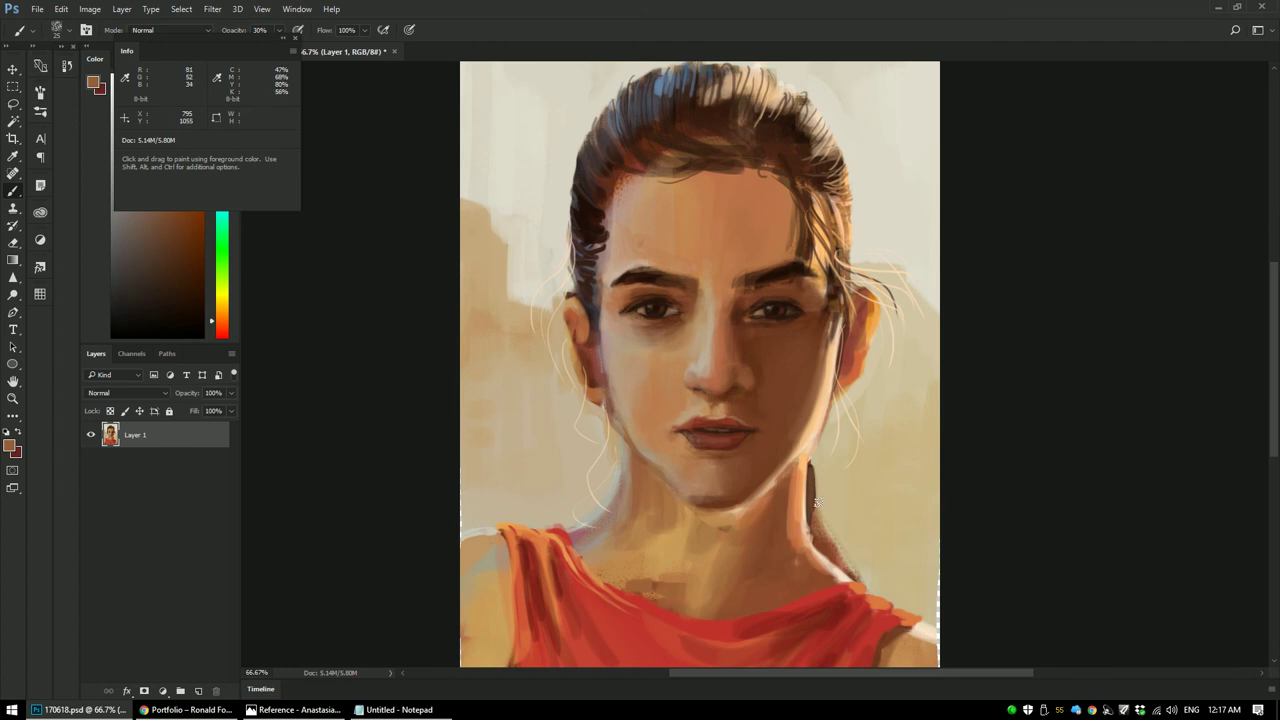
{"action": "left_click_drag", "start_coordinate": [829, 214], "coordinate": [823, 236]}
{"action": "left_click_drag", "start_coordinate": [816, 455], "coordinate": [824, 504]}
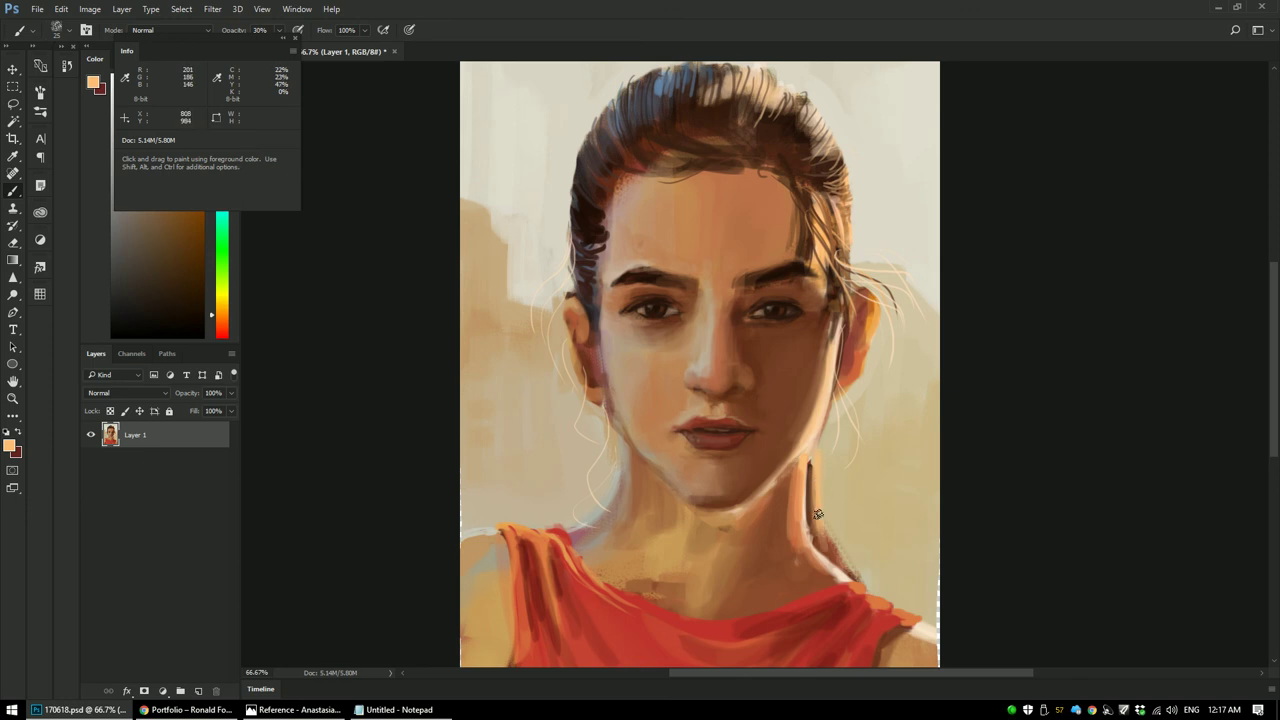
Step: Refine the bright rim along the shaded side of the jaw with sampled browns and peach at 100% opacity
{"action": "mouse_move", "coordinate": [855, 311]}
{"action": "left_mouse_down"}
{"action": "mouse_move", "coordinate": [837, 323]}
{"action": "mouse_move", "coordinate": [838, 310]}
{"action": "left_mouse_up"}
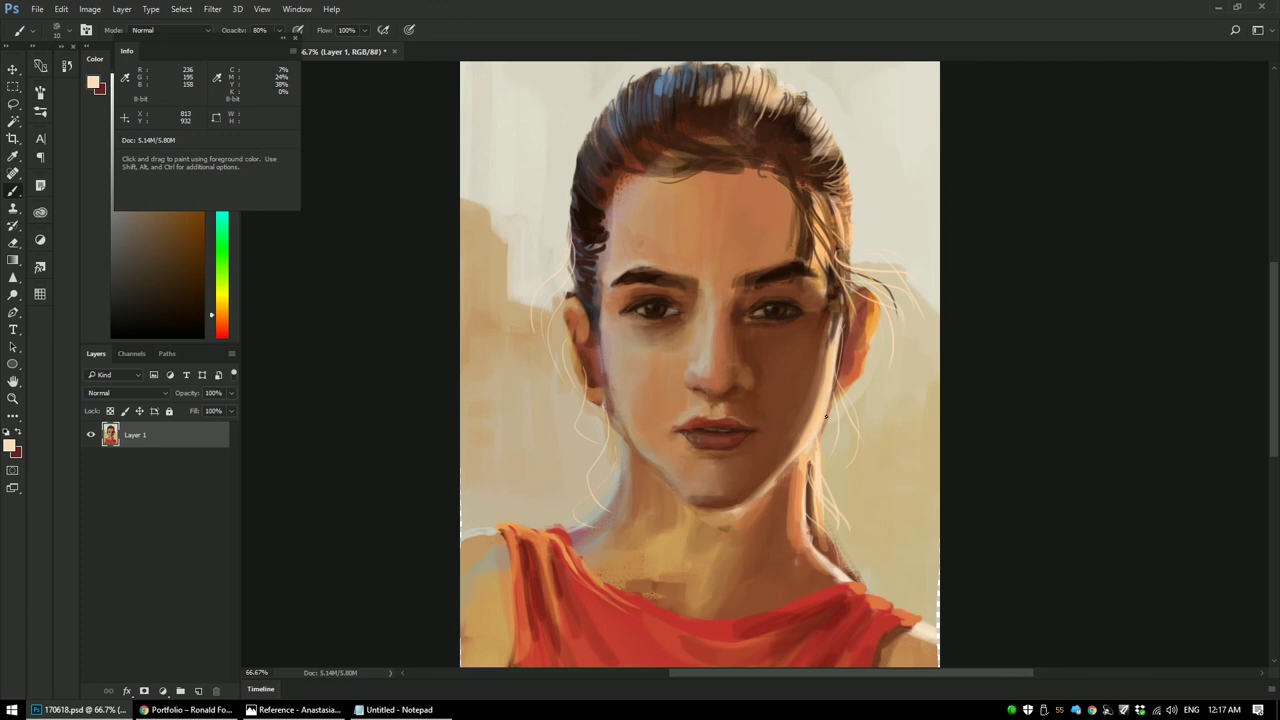
{"action": "key", "text": "alt"}
{"action": "left_click", "coordinate": [781, 474], "text": "alt"}
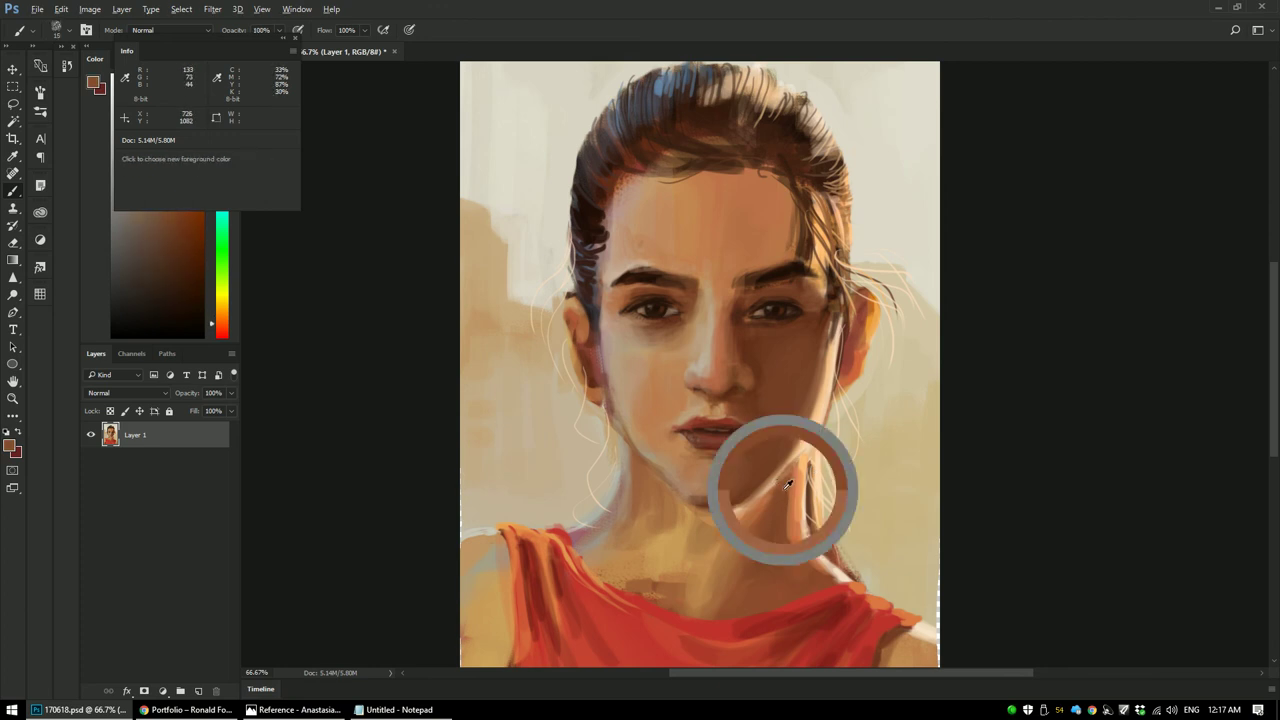
{"action": "left_click", "coordinate": [786, 481], "text": "alt"}
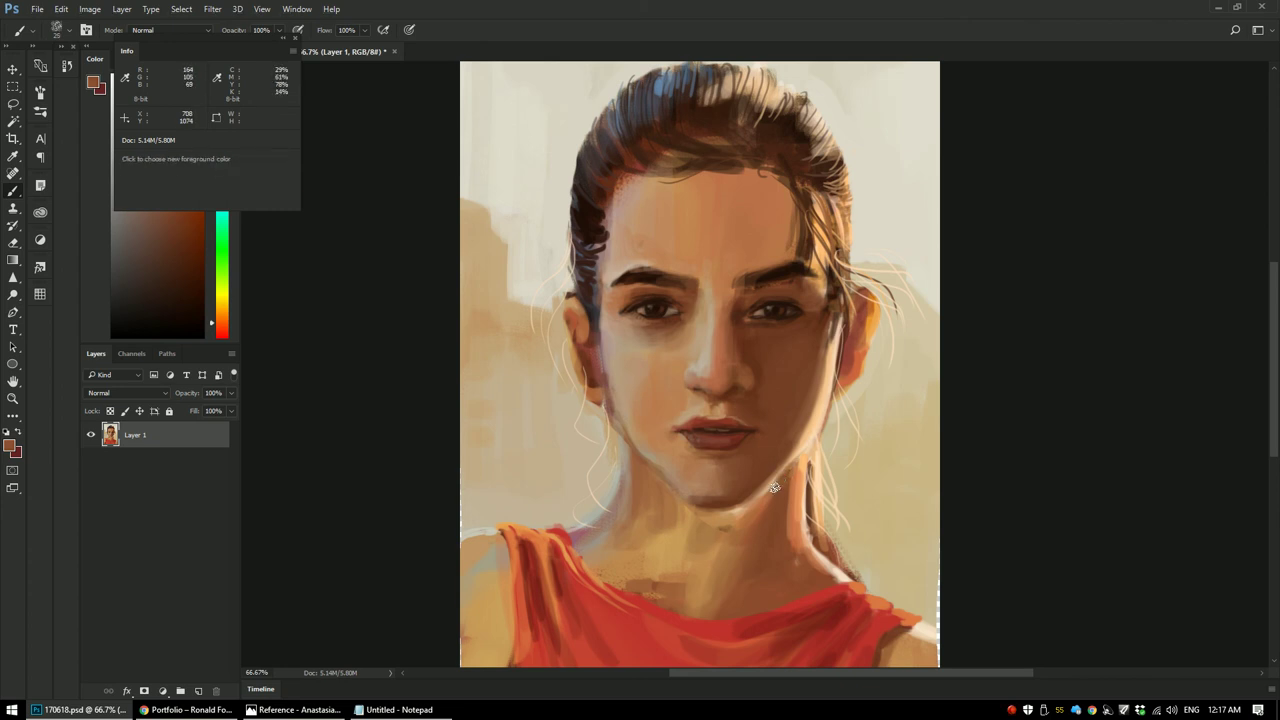
{"action": "left_click", "coordinate": [777, 485], "text": "alt"}
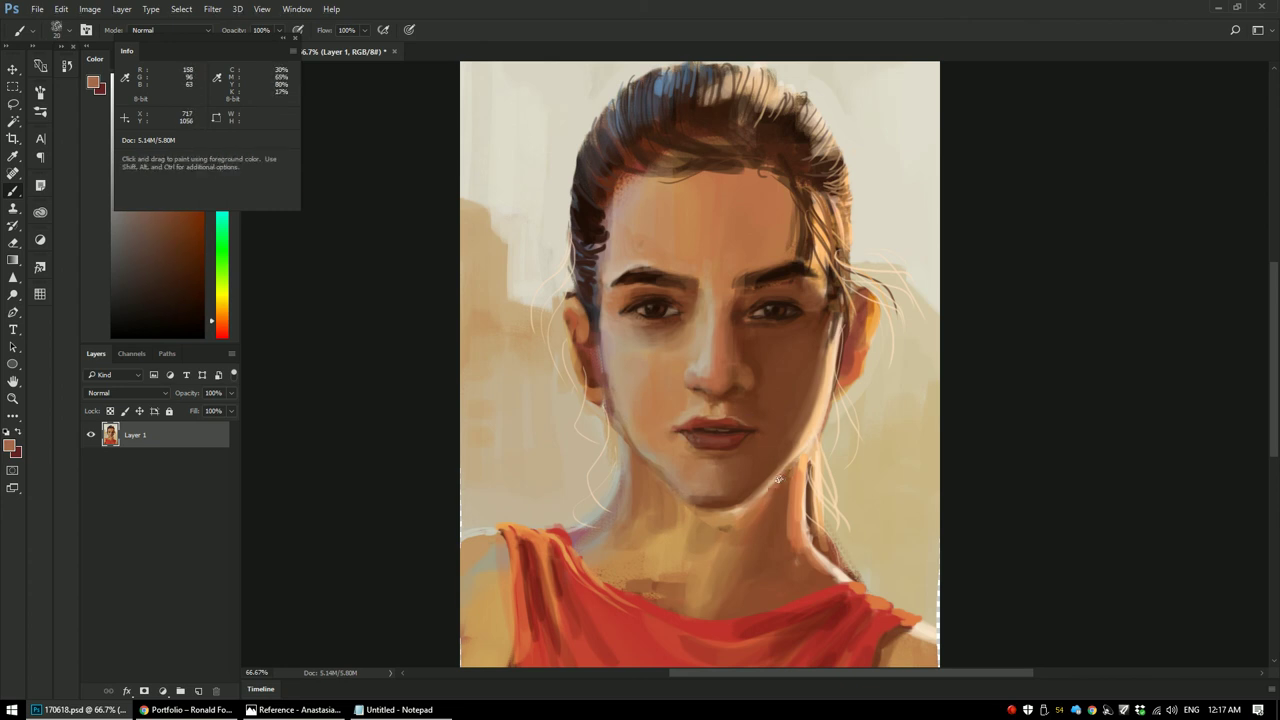
{"action": "left_click", "coordinate": [778, 480], "text": "alt"}
{"action": "left_click", "coordinate": [796, 458], "text": "alt"}
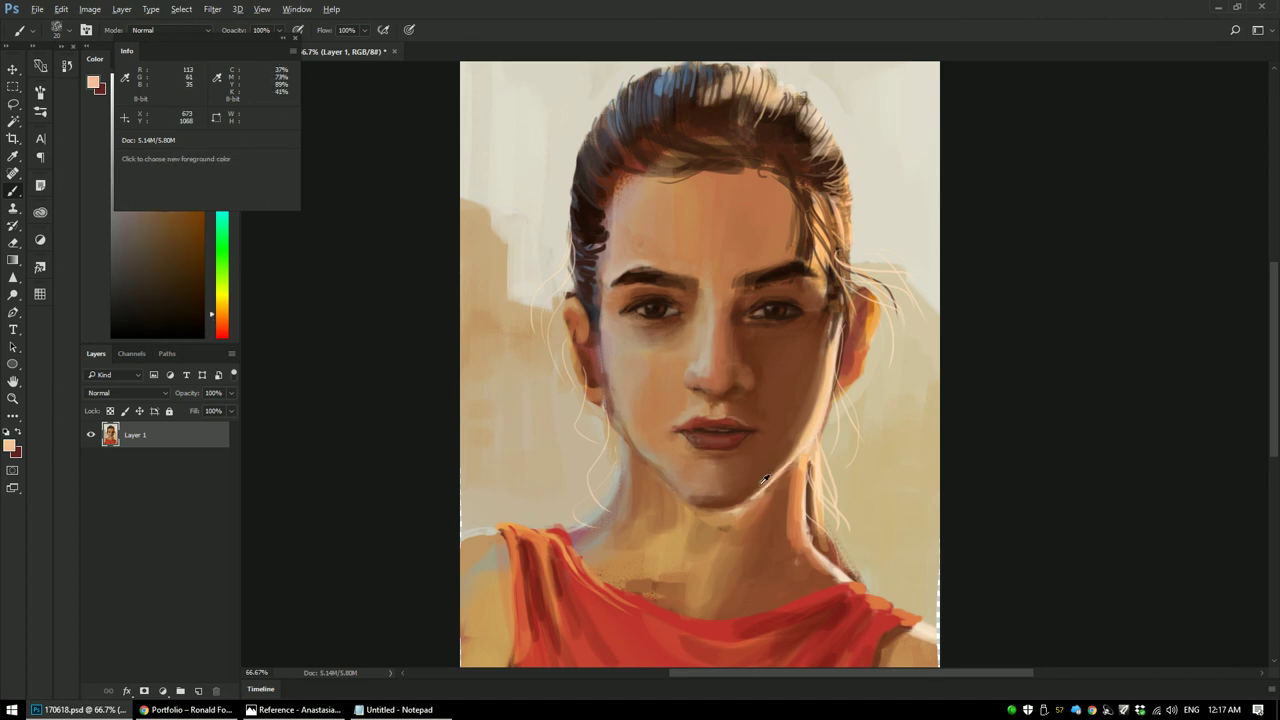
Step: Soften the jaw's shadow edge beside the chin with sampled brown and peach tones at 30% opacity
{"action": "left_click", "coordinate": [772, 467], "text": "alt"}
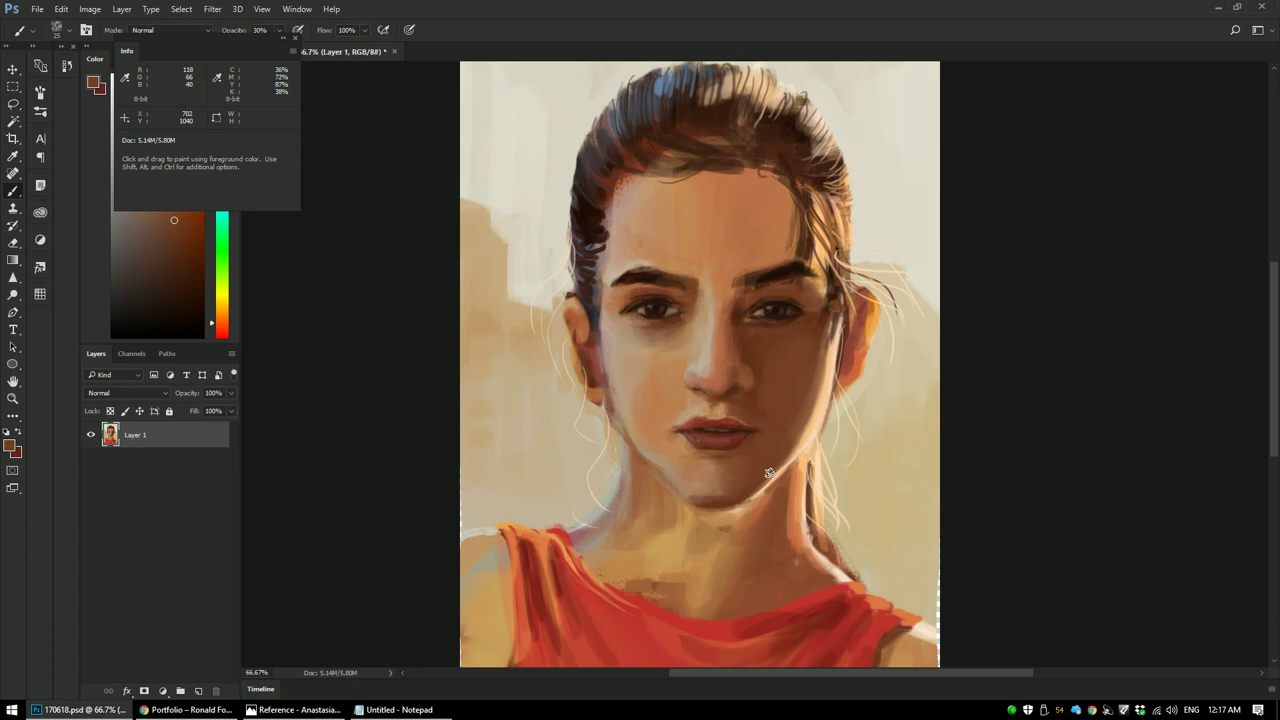
{"action": "left_click", "coordinate": [807, 442], "text": "alt"}
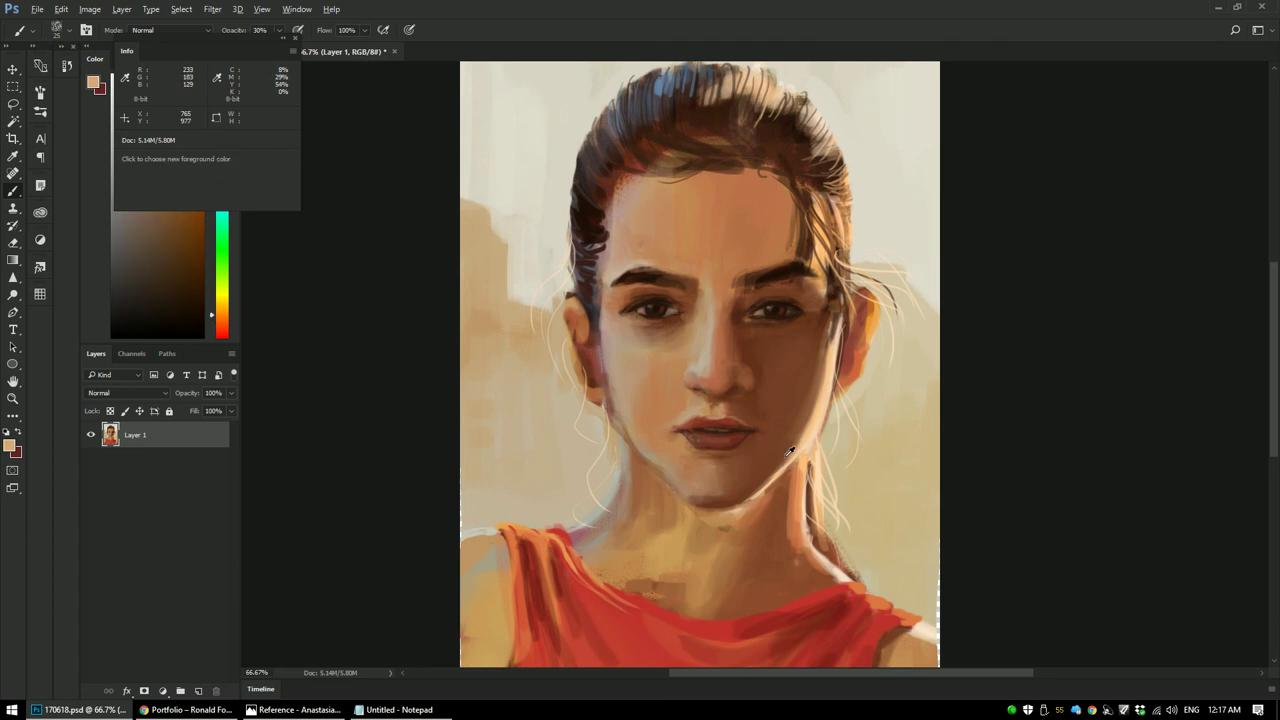
{"action": "left_click", "coordinate": [732, 490], "text": "alt"}
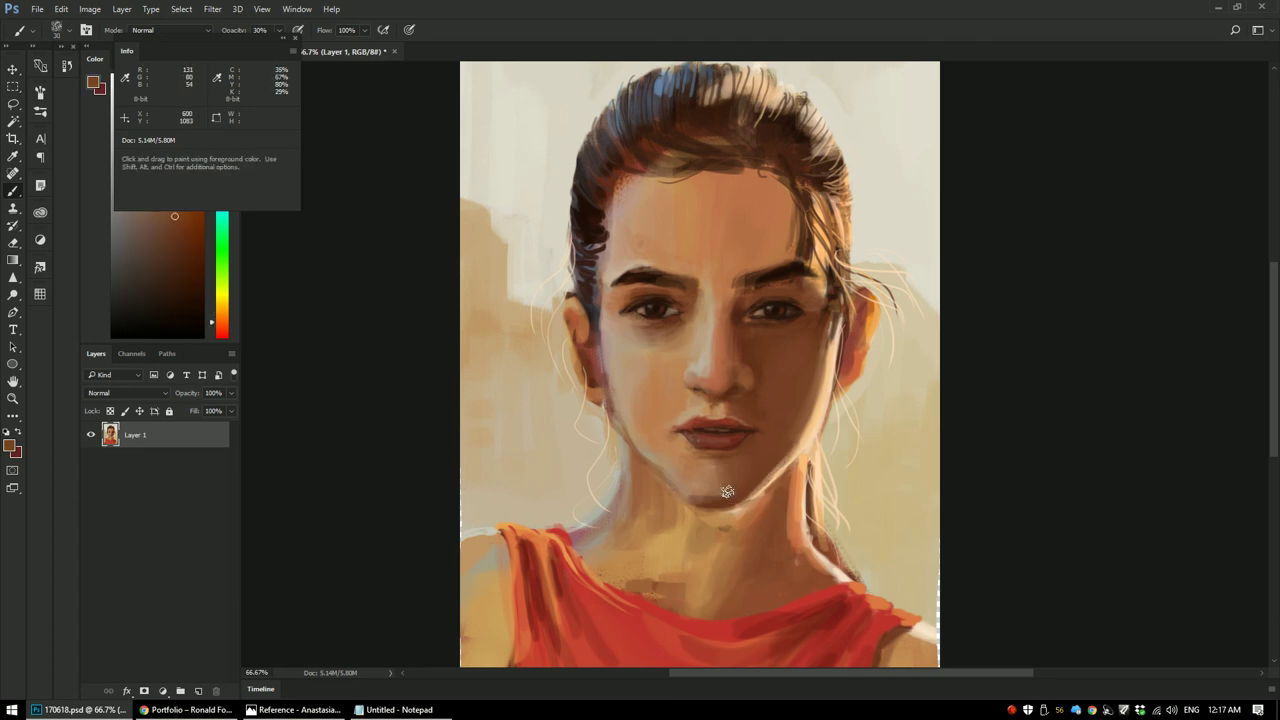
Step: Blend the lower chin with sampled skin browns at 20% opacity
{"action": "left_click", "coordinate": [699, 494], "text": "alt"}
{"action": "key", "text": "ctrl+minus"}
{"action": "key", "text": "ctrl+minus"}
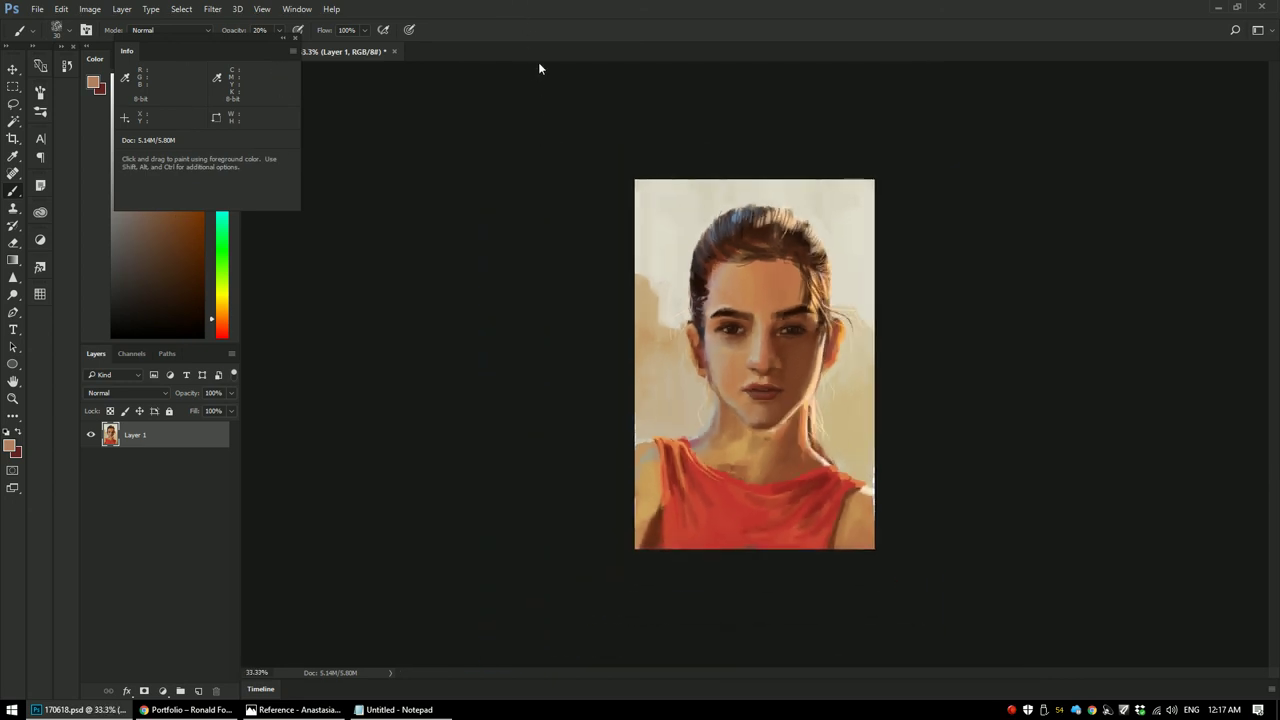
{"action": "key", "text": "ctrl+plus"}
{"action": "key", "text": "ctrl+plus"}
{"action": "left_click", "coordinate": [764, 467], "text": "alt"}
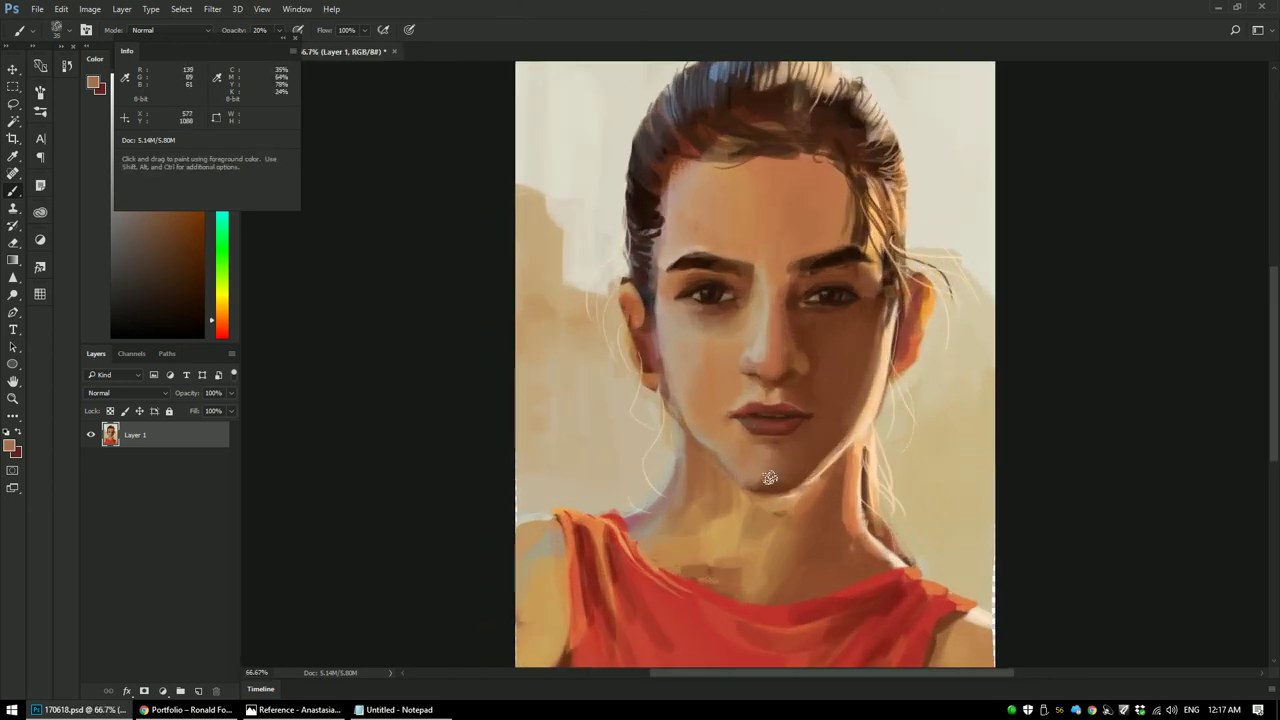
{"action": "left_click", "coordinate": [751, 476], "text": "alt"}
{"action": "key", "text": "ctrl+minus"}
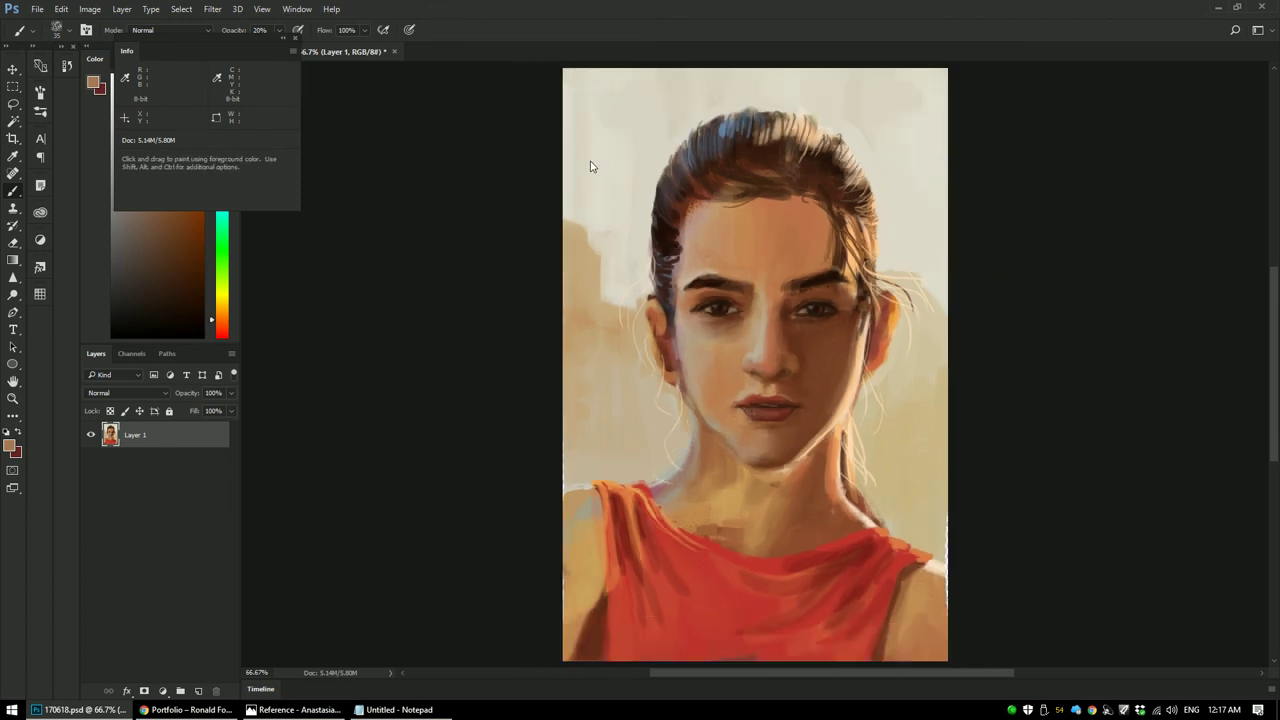
Step: Smooth the centre of the forehead with sampled skin tones at 20% opacity
{"action": "key", "text": "ctrl+plus"}
{"action": "key", "text": "ctrl+plus"}
{"action": "key", "text": "ctrl+plus"}
{"action": "left_click_drag", "start_coordinate": [734, 139], "coordinate": [703, 349]}
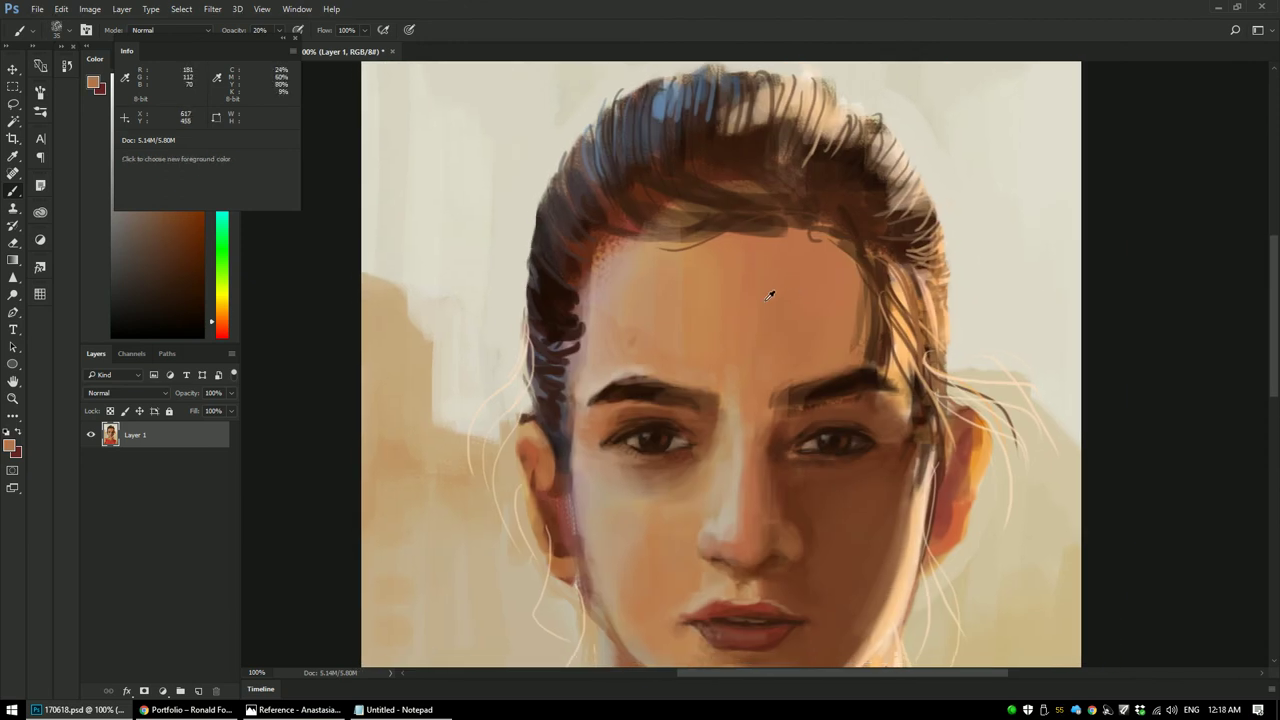
{"action": "left_click", "coordinate": [763, 350], "text": "alt"}
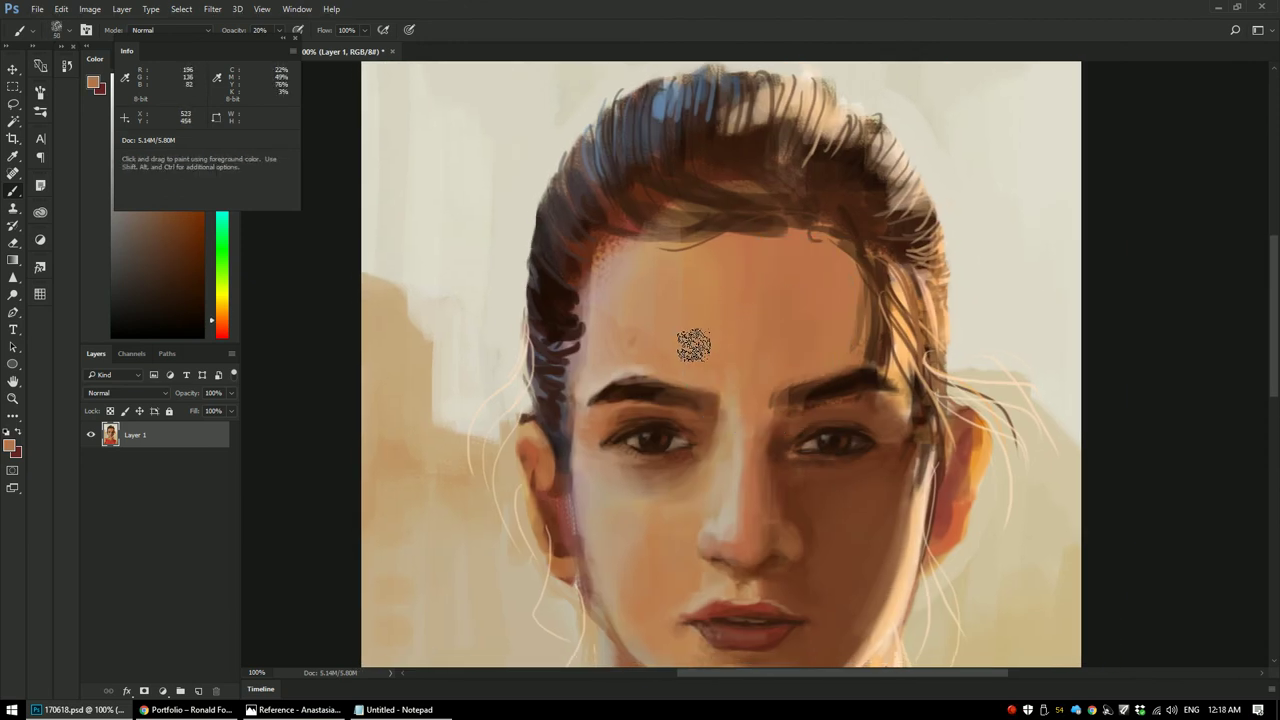
{"action": "left_click", "coordinate": [755, 364], "text": "alt"}
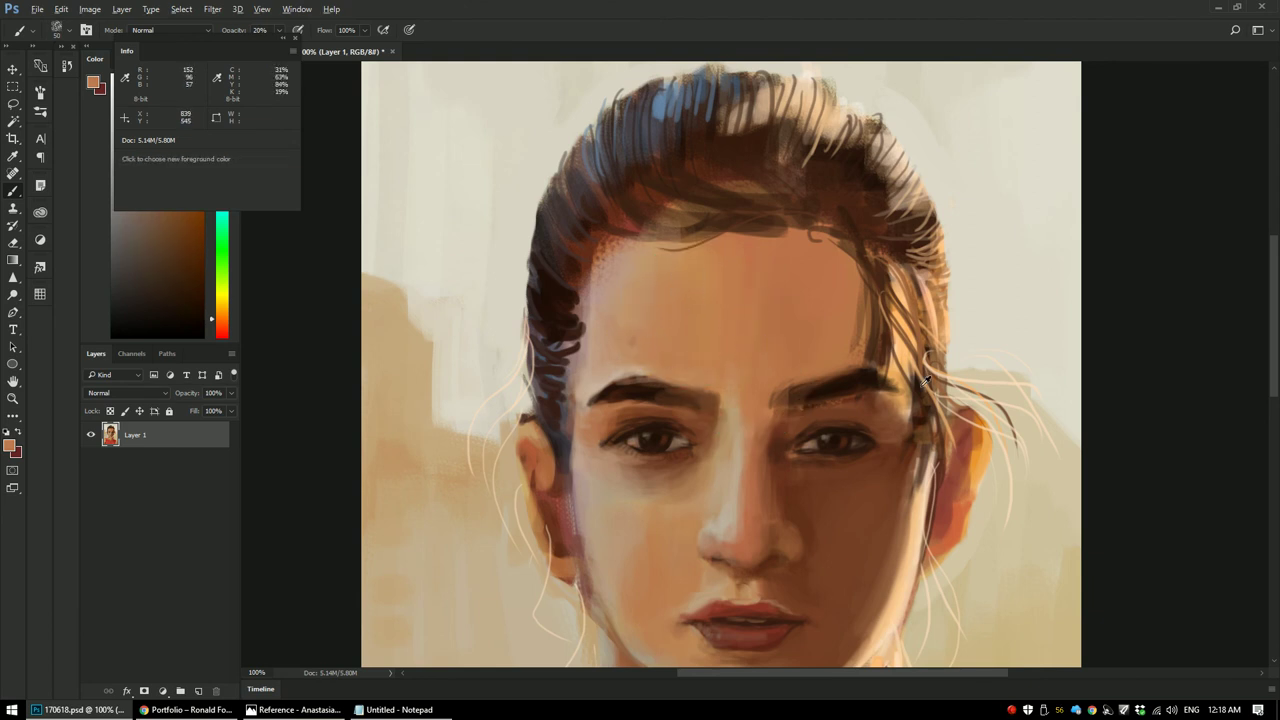
Step: Darken the shaded side of the forehead beside the loose strands with sampled browns at 20% opacity
{"action": "left_click", "coordinate": [886, 466], "text": "alt"}
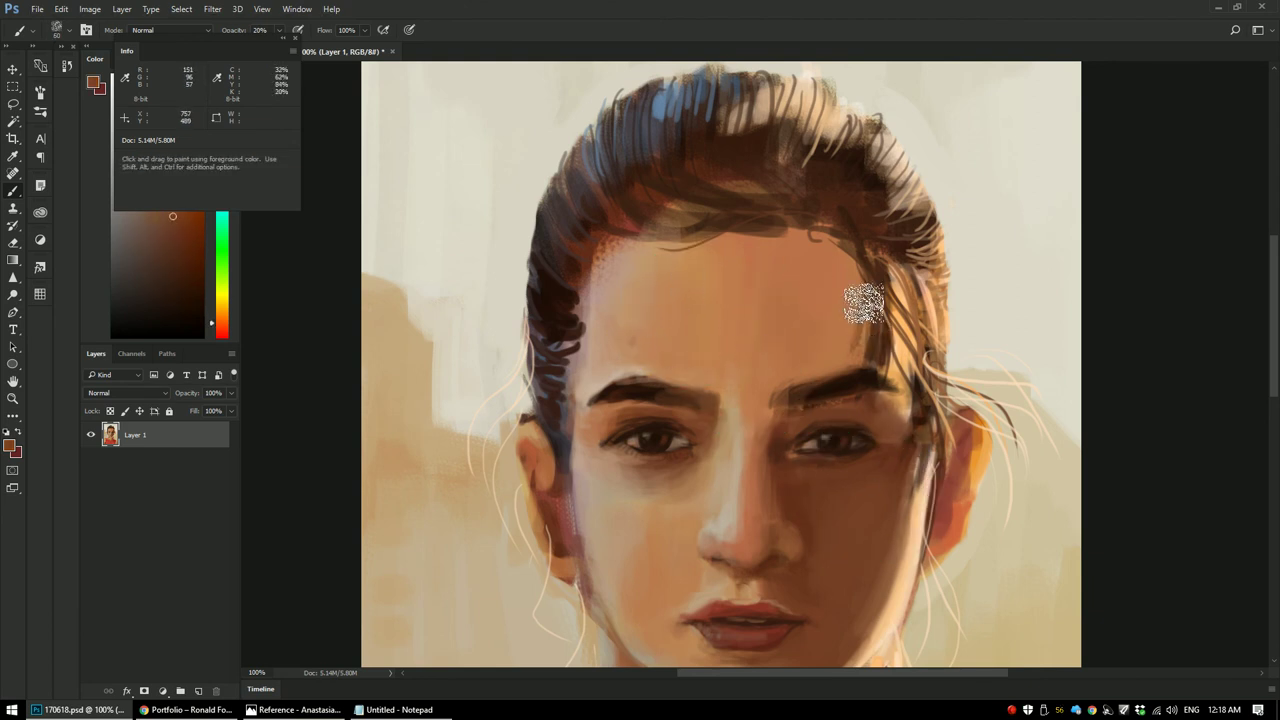
{"action": "left_click", "coordinate": [851, 302], "text": "alt"}
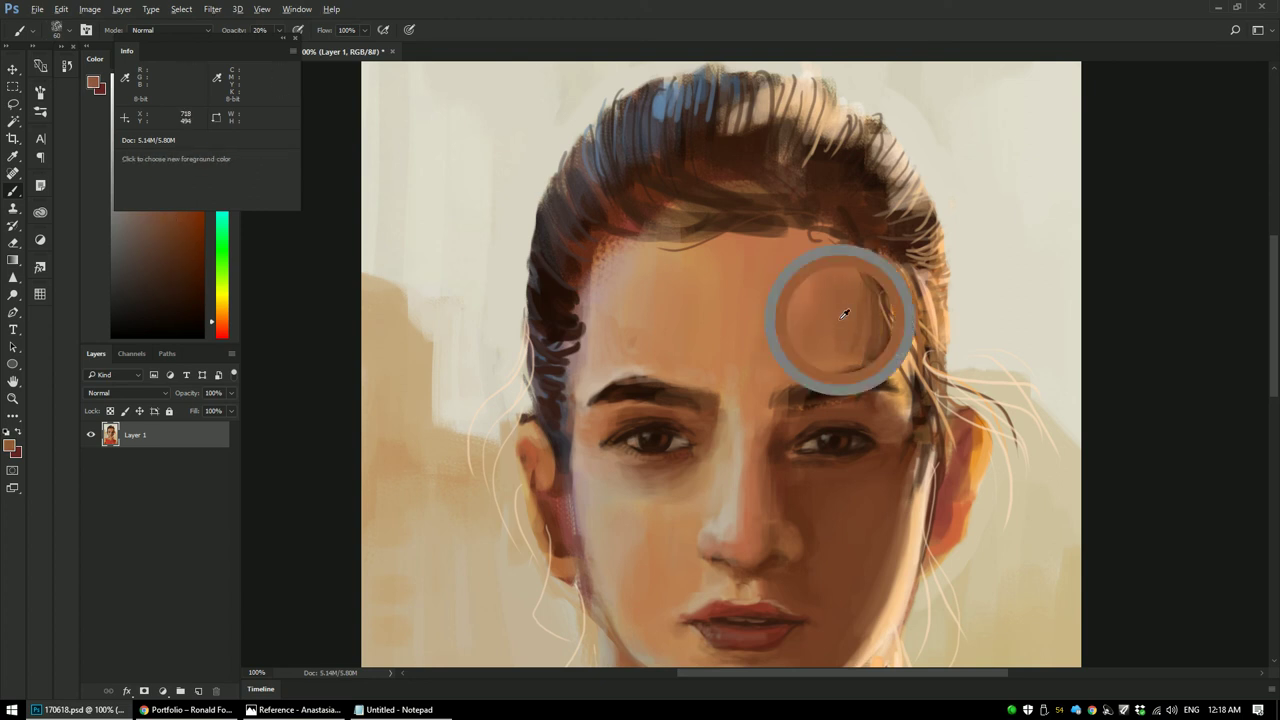
{"action": "left_click", "coordinate": [900, 472], "text": "alt"}
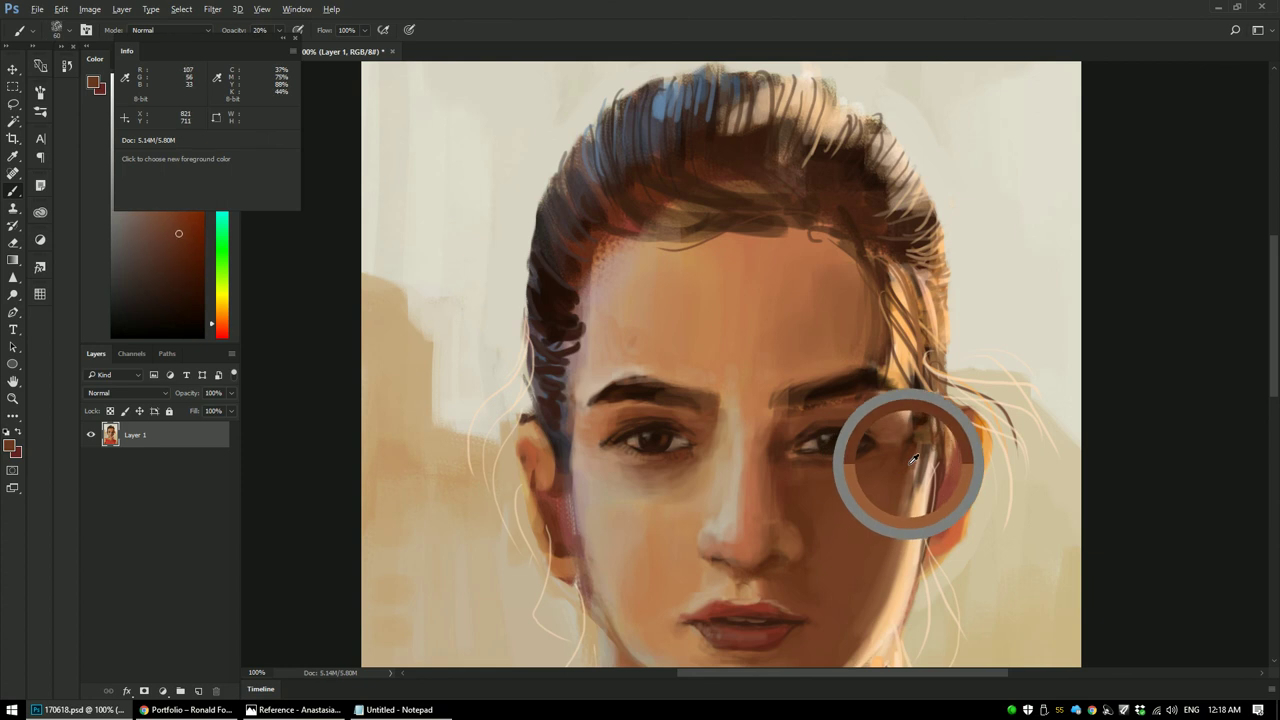
{"action": "key", "text": "]"}
{"action": "left_click_drag", "start_coordinate": [770, 282], "coordinate": [754, 336]}
Step: Blend the forehead's shadow into its lit side with sampled orange-brown tones at 20% opacity
{"action": "left_click", "coordinate": [814, 303], "text": "alt"}
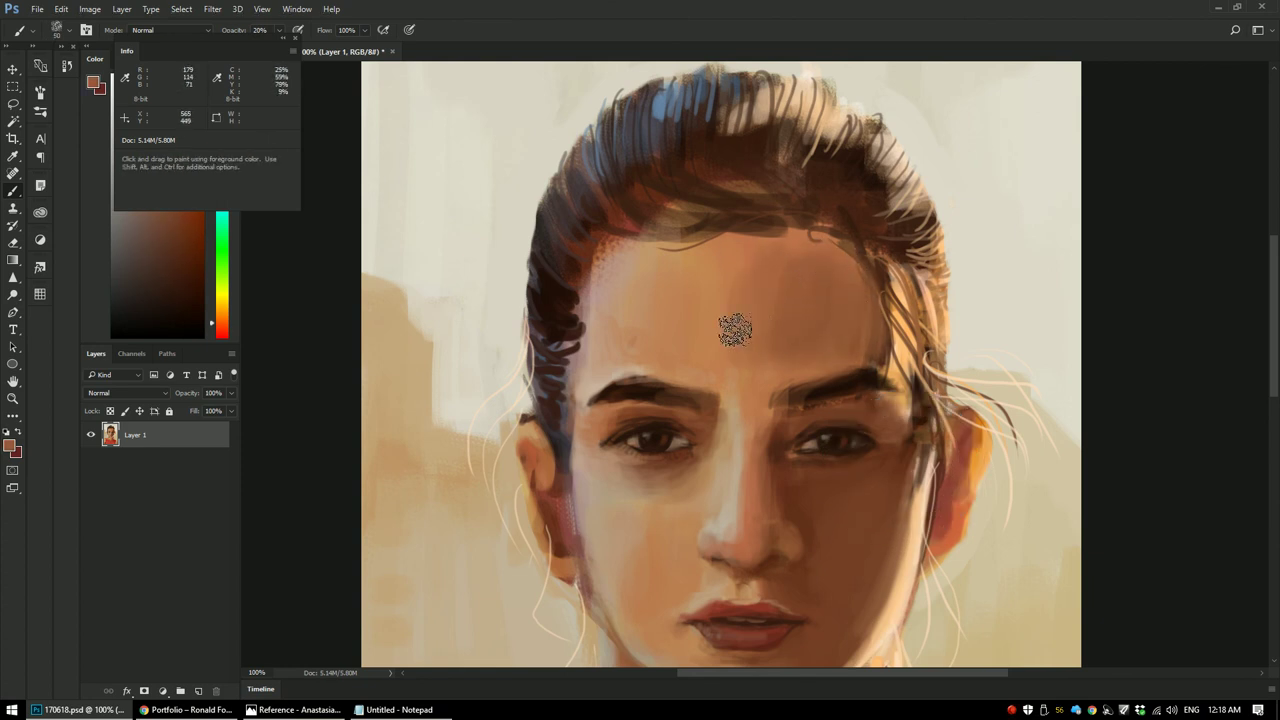
{"action": "left_click", "coordinate": [688, 298], "text": "alt"}
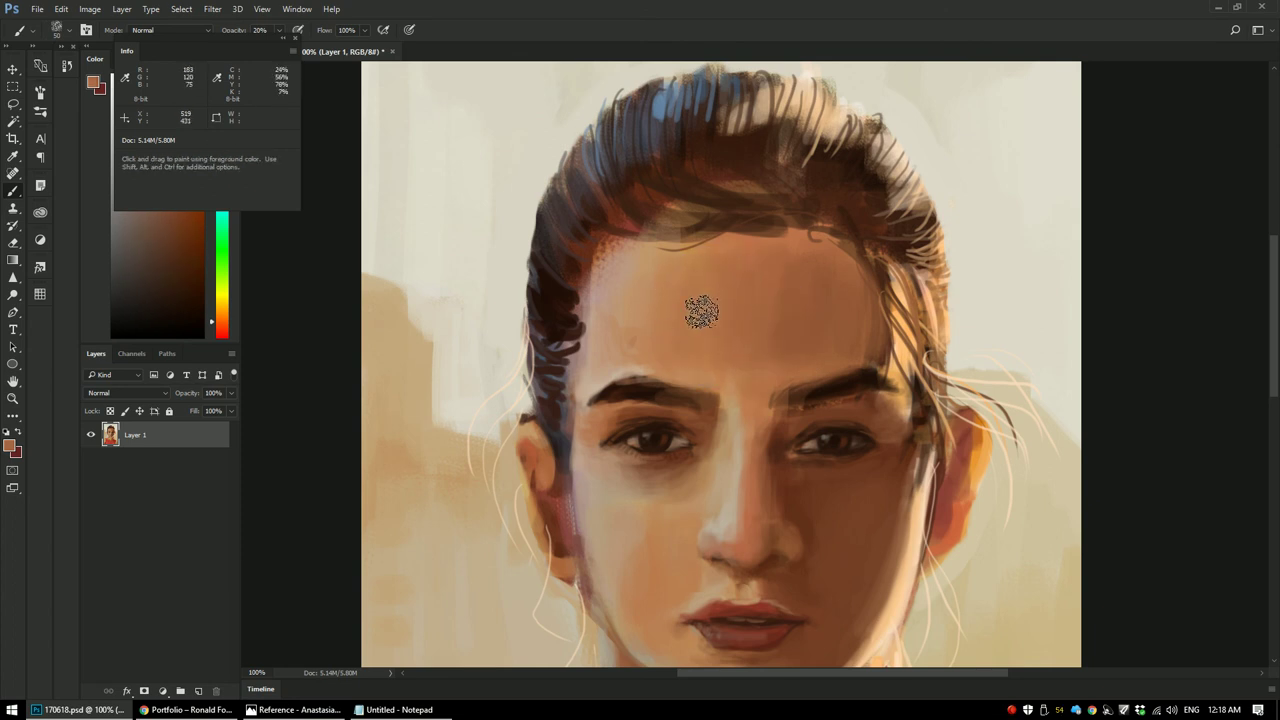
{"action": "key", "text": "ctrl+minus"}
{"action": "key", "text": "ctrl+minus"}
{"action": "key", "text": "ctrl+minus"}
{"action": "key", "text": "ctrl+minus"}
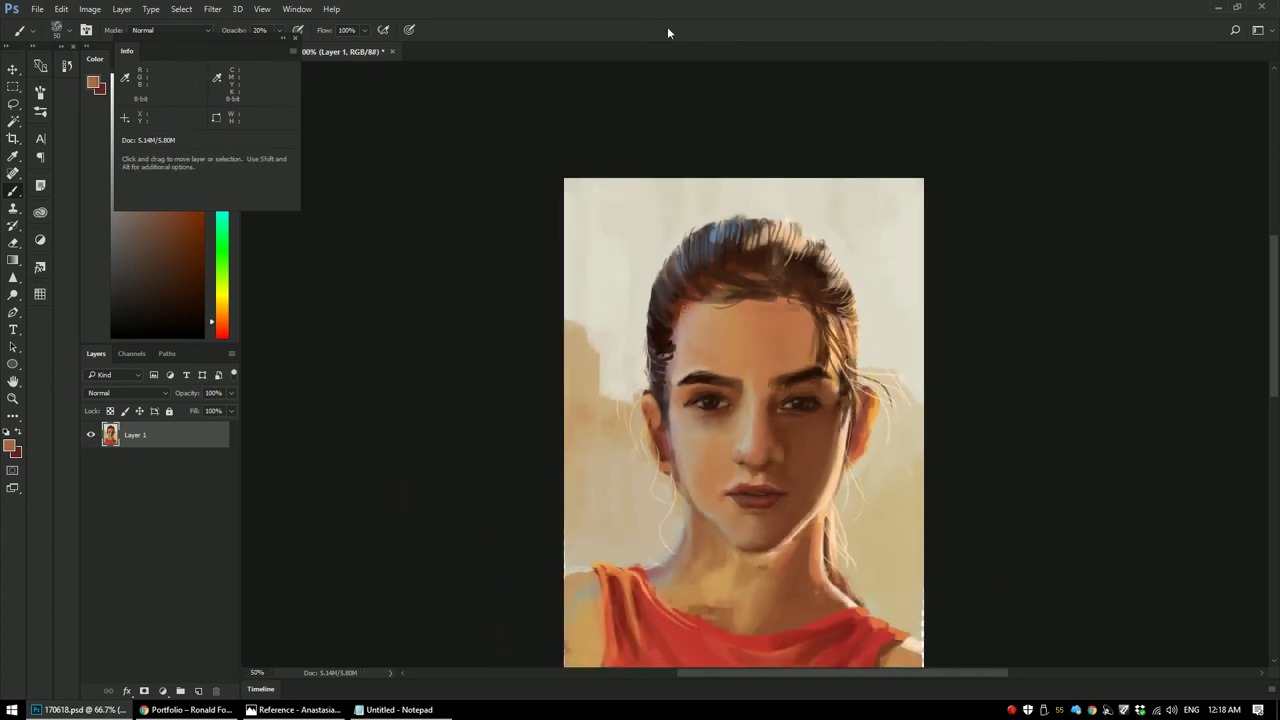
{"action": "key", "text": "ctrl+plus"}
{"action": "key", "text": "ctrl+plus"}
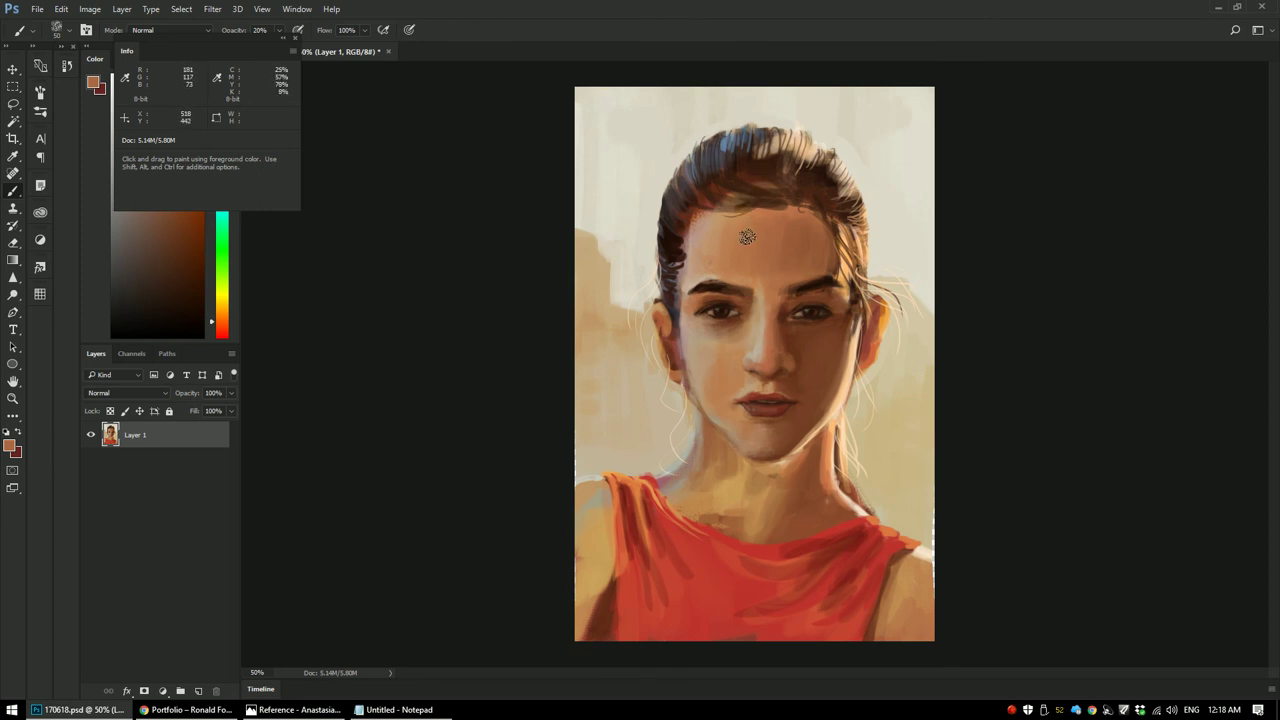
Step: Redefine the skin edge above the upper lip's lit half with sampled light tan at 100% opacity
{"action": "key", "text": "ctrl+plus"}
{"action": "key", "text": "ctrl+plus"}
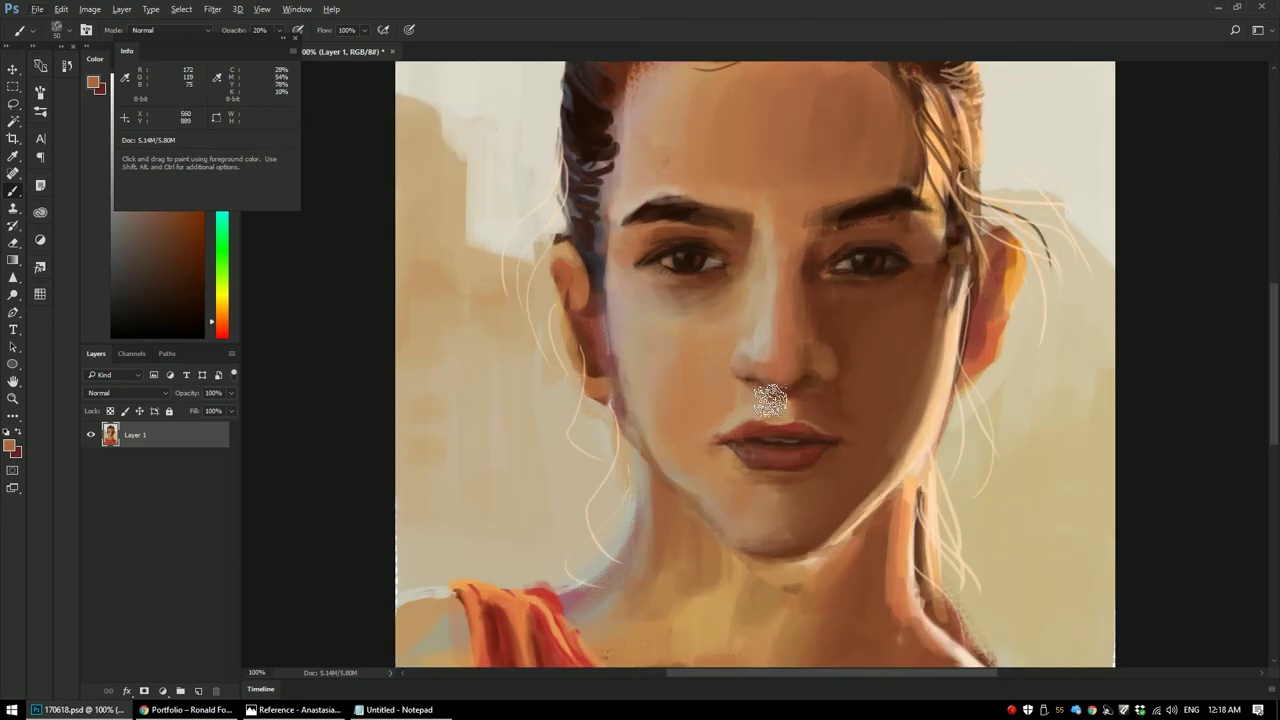
{"action": "key", "text": "ctrl+plus"}
{"action": "left_click", "coordinate": [724, 472], "text": "alt"}
{"action": "key", "text": "0"}
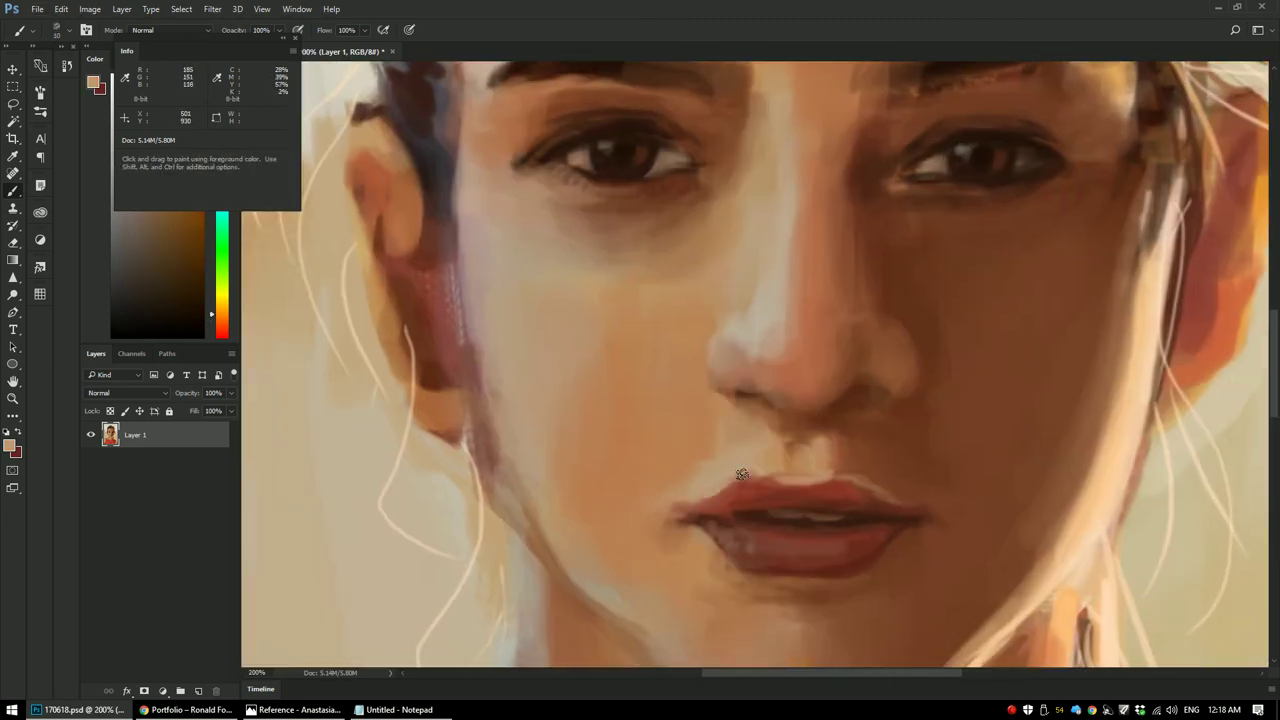
{"action": "key", "text": "ctrl+minus"}
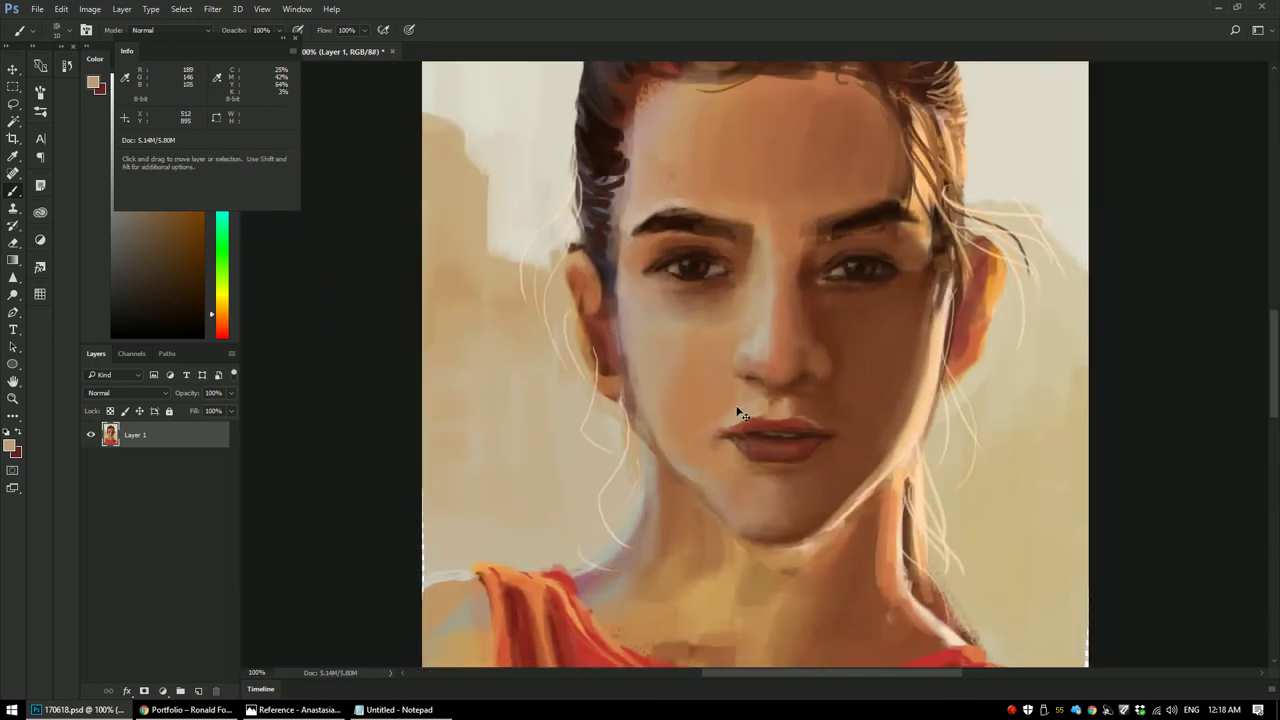
{"action": "key", "text": "ctrl+minus"}
{"action": "key", "text": "ctrl+minus"}
{"action": "key", "text": "ctrl+minus"}
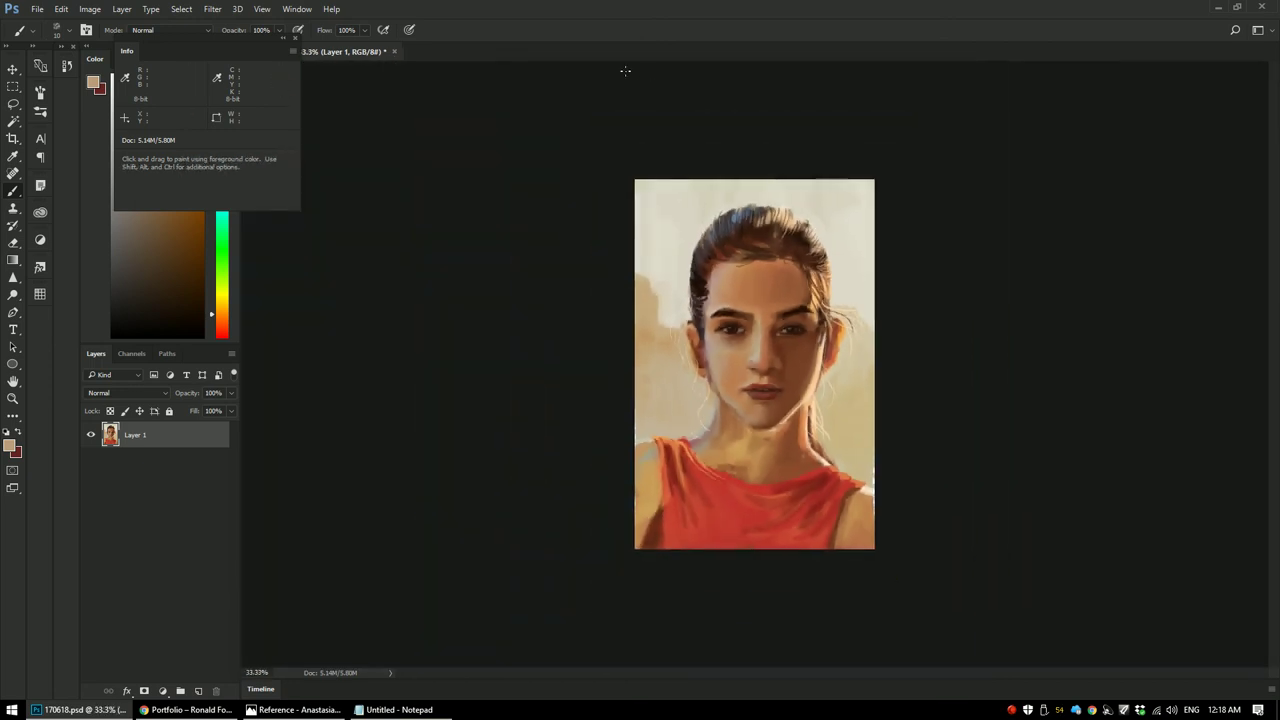
Step: Use Liquify with a size 400 brush to push the lit-side mouth corner and lower cheek slightly outward and down
{"action": "key", "text": "shift+ctrl+x"}
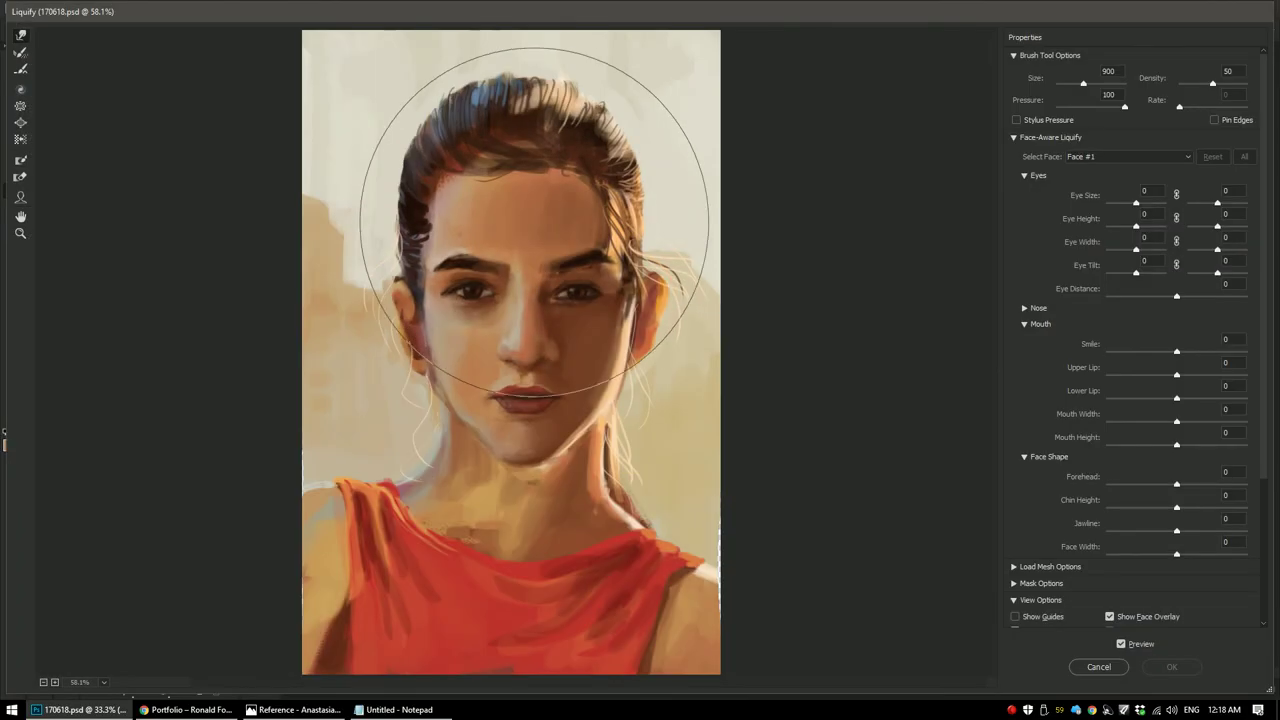
{"action": "key", "text": "bracketleft"}
{"action": "key", "text": "bracketleft"}
{"action": "key", "text": "bracketleft"}
{"action": "key", "text": "bracketleft"}
{"action": "key", "text": "bracketleft"}
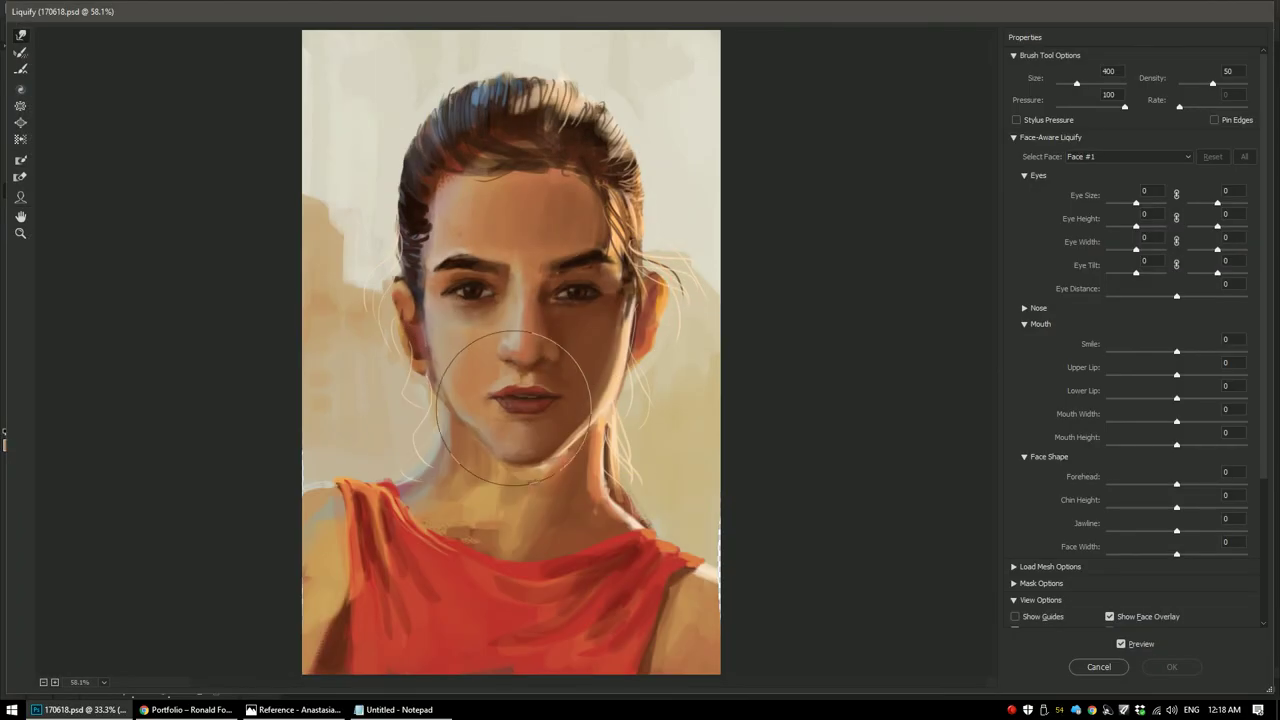
{"action": "left_click_drag", "start_coordinate": [496, 407], "coordinate": [490, 416]}
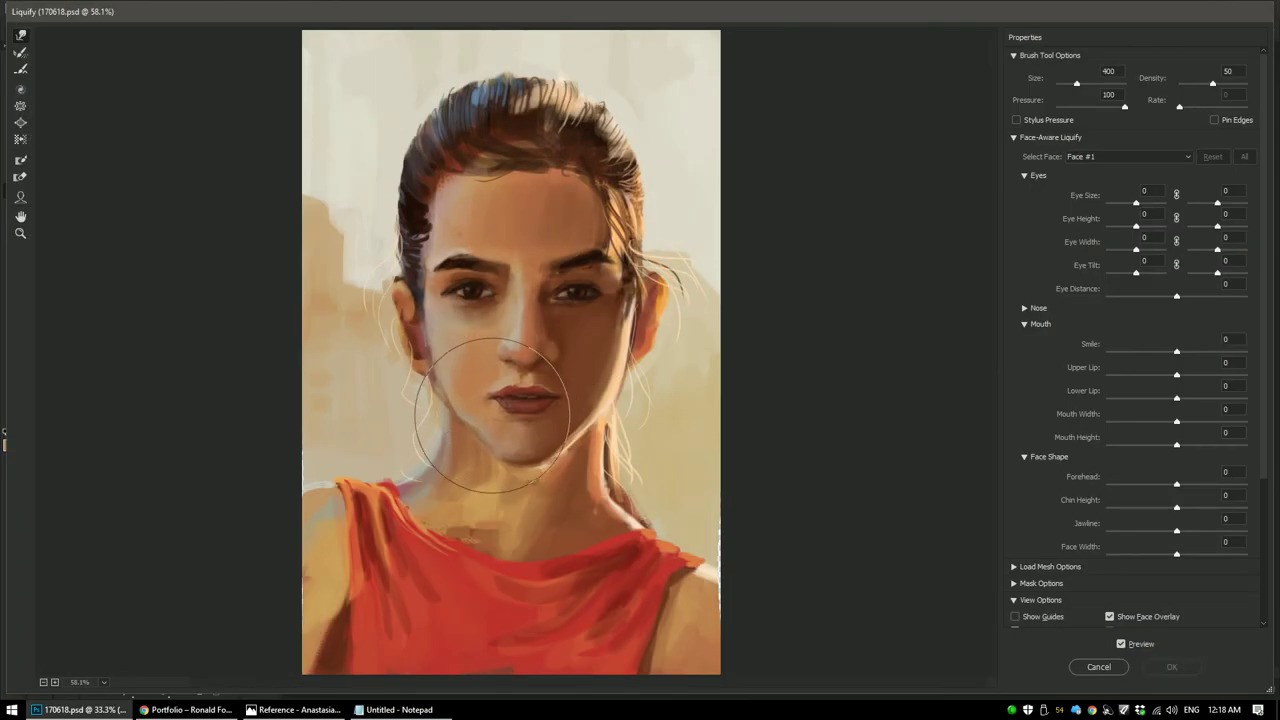
{"action": "key", "text": "Return"}
Step: Lasso the mouth, copy it to a new layer and enlarge it slightly with Free Transform
{"action": "key", "text": "l"}
{"action": "key", "text": "ctrl+plus"}
{"action": "key", "text": "ctrl+plus"}
{"action": "left_click_drag", "start_coordinate": [766, 393], "coordinate": [728, 408]}
{"action": "mouse_move", "coordinate": [819, 435]}
{"action": "left_mouse_down"}
{"action": "mouse_move", "coordinate": [834, 412]}
{"action": "mouse_move", "coordinate": [766, 394]}
{"action": "left_mouse_up"}
{"action": "key", "text": "ctrl+j"}
{"action": "key", "text": "ctrl+t"}
{"action": "left_click_drag", "start_coordinate": [719, 451], "coordinate": [712, 456]}
{"action": "key", "text": "Return"}
{"action": "key", "text": "v"}
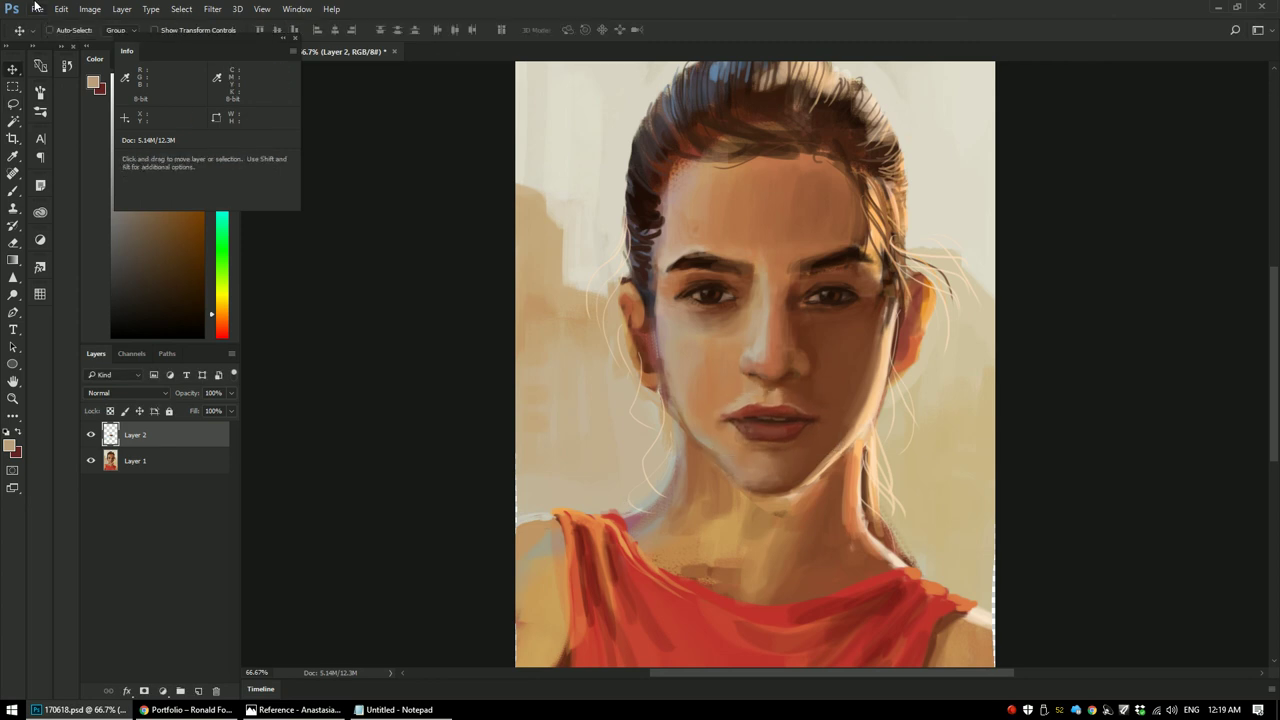
Step: Soften the copied mouth's edges with the Eraser at 50% opacity and merge it down into Layer 1
{"action": "key", "text": "ctrl+minus"}
{"action": "key", "text": "ctrl+minus"}
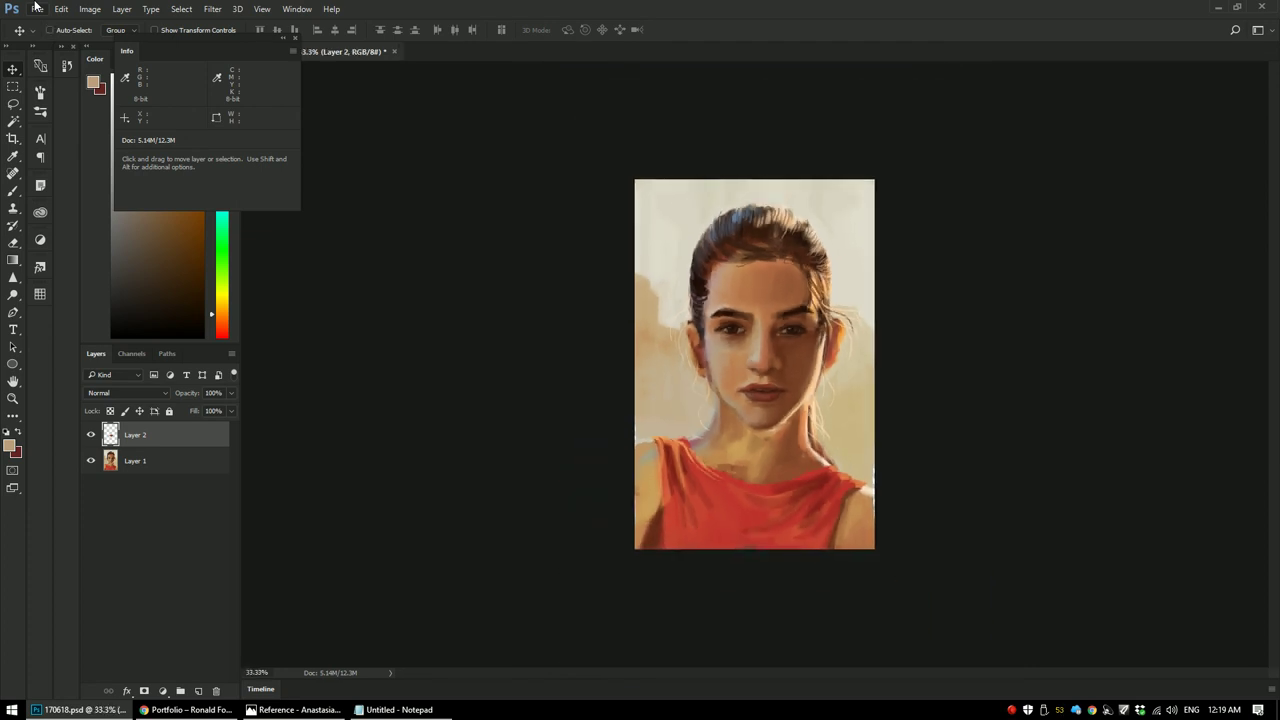
{"action": "key", "text": "ctrl+plus"}
{"action": "key", "text": "ctrl+plus"}
{"action": "key", "text": "e"}
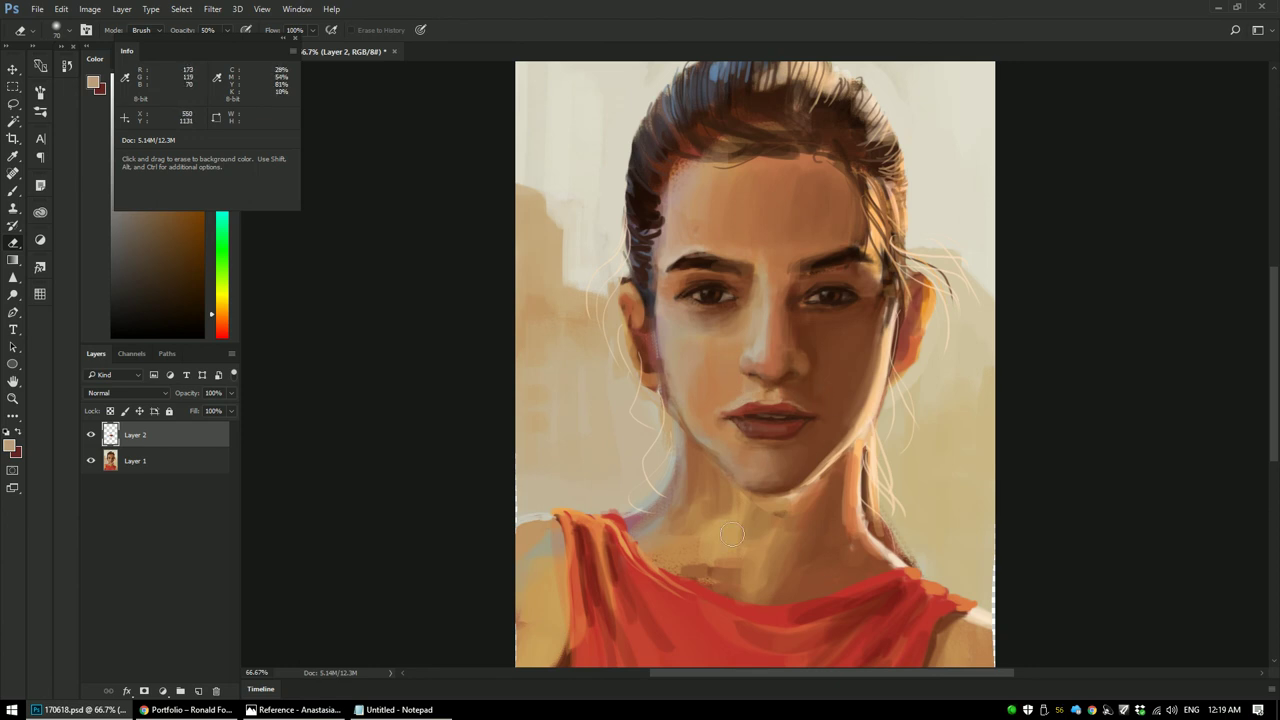
{"action": "key", "text": "ctrl+minus"}
{"action": "key", "text": "ctrl"}
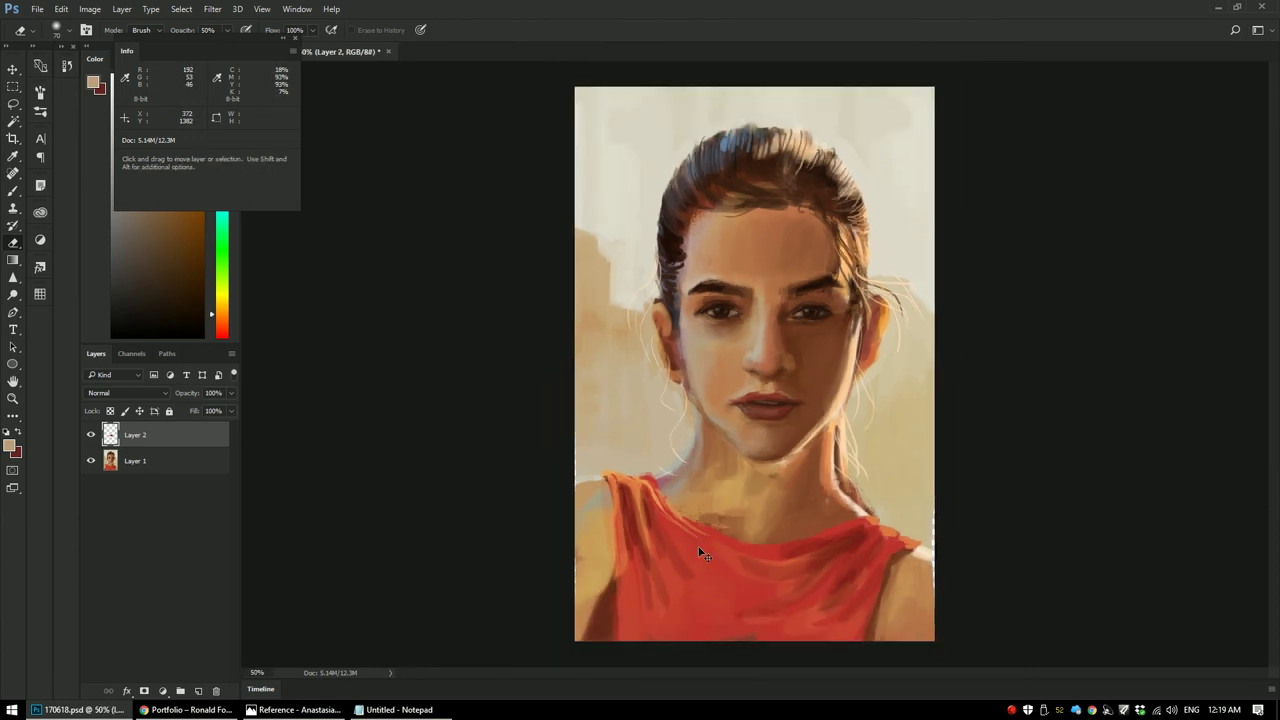
{"action": "key", "text": "ctrl+e"}
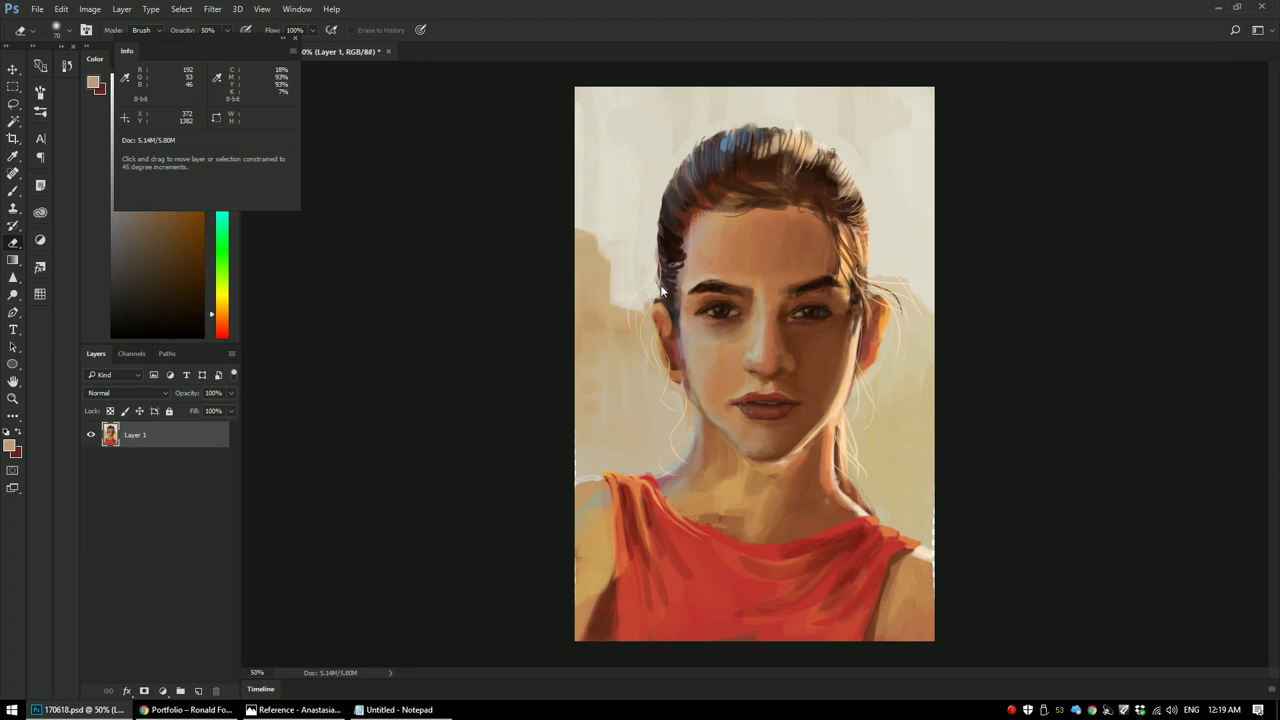
Step: Open Liquify and adjust the lit-side jawline and lower cheeks with brush sizes from 125 up to 250
{"action": "key", "text": "ctrl+shift+x"}
{"action": "key", "text": "bracketleft"}
{"action": "key", "text": "bracketleft"}
{"action": "key", "text": "bracketleft"}
{"action": "key", "text": "bracketleft"}
{"action": "key", "text": "bracketleft"}
{"action": "key", "text": "bracketleft"}
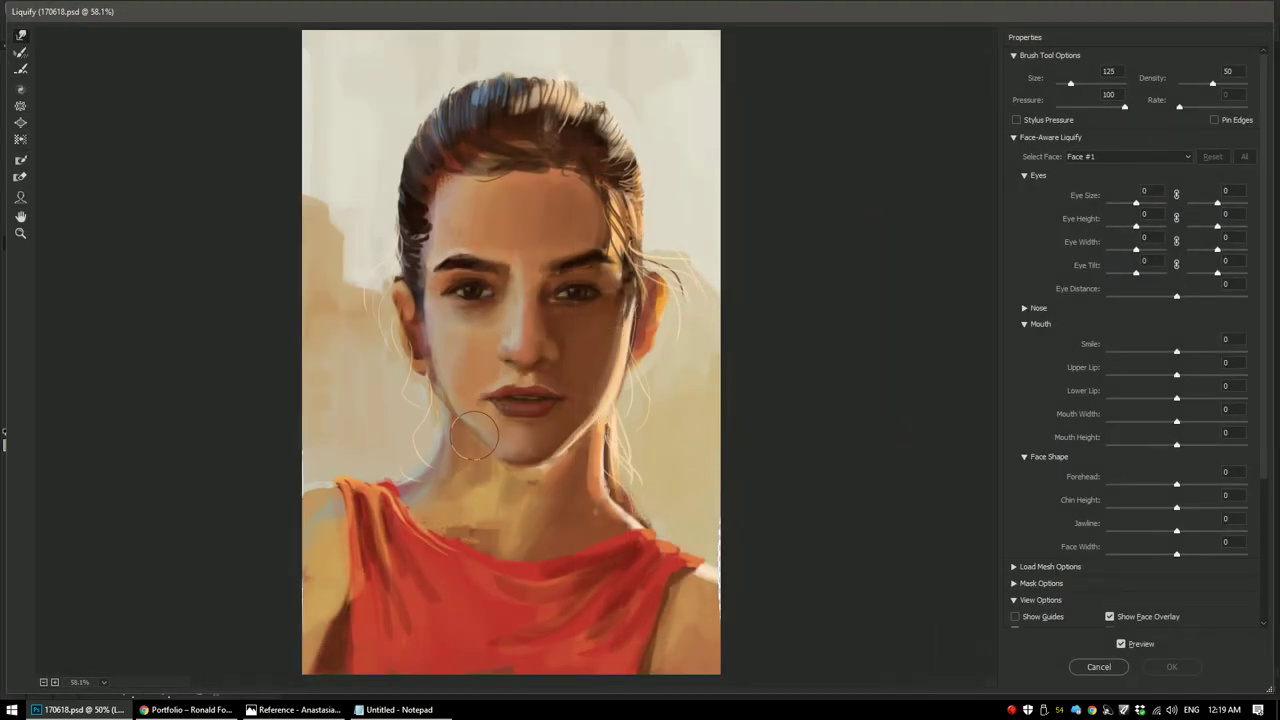
{"action": "left_click_drag", "start_coordinate": [474, 436], "coordinate": [470, 440]}
{"action": "key", "text": "bracketright"}
{"action": "key", "text": "bracketright"}
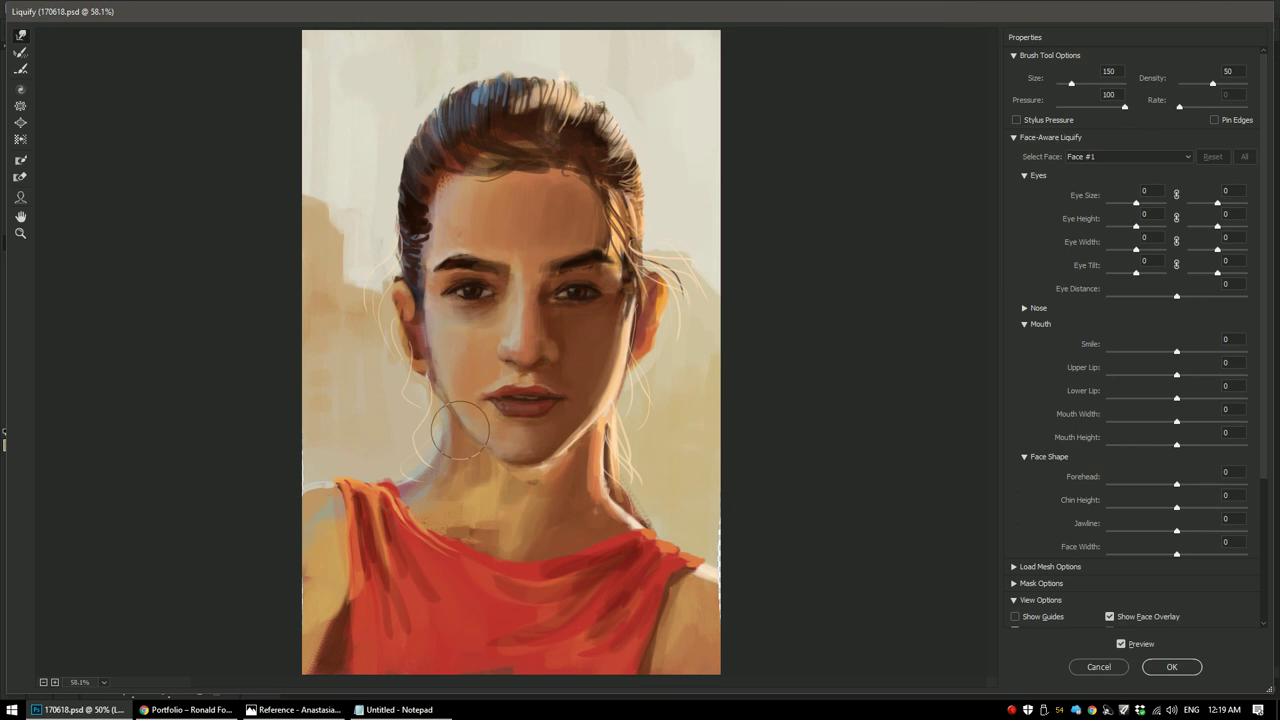
{"action": "key", "text": "bracketright"}
{"action": "key", "text": "bracketright"}
{"action": "key", "text": "bracketright"}
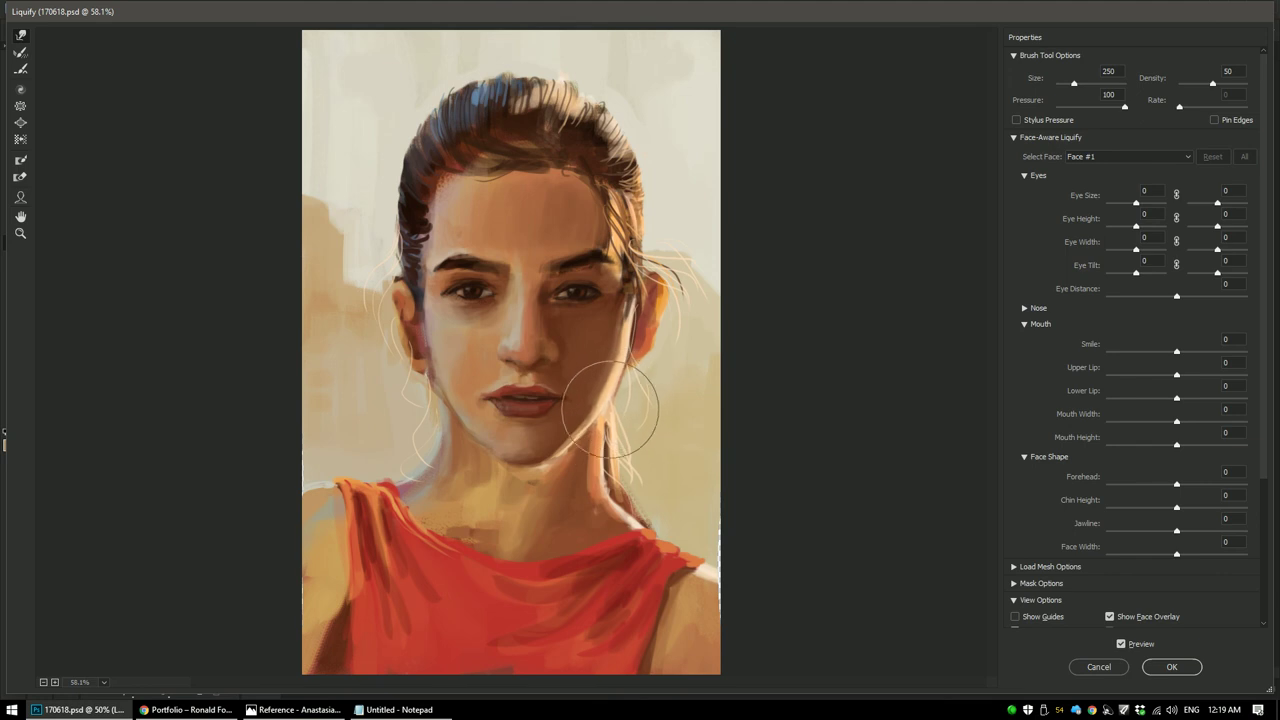
Step: Refine the shadow-side wing of the nose with the Liquify brush at size 175 down to 90
{"action": "key", "text": "bracketleft"}
{"action": "key", "text": "bracketleft"}
{"action": "key", "text": "bracketleft"}
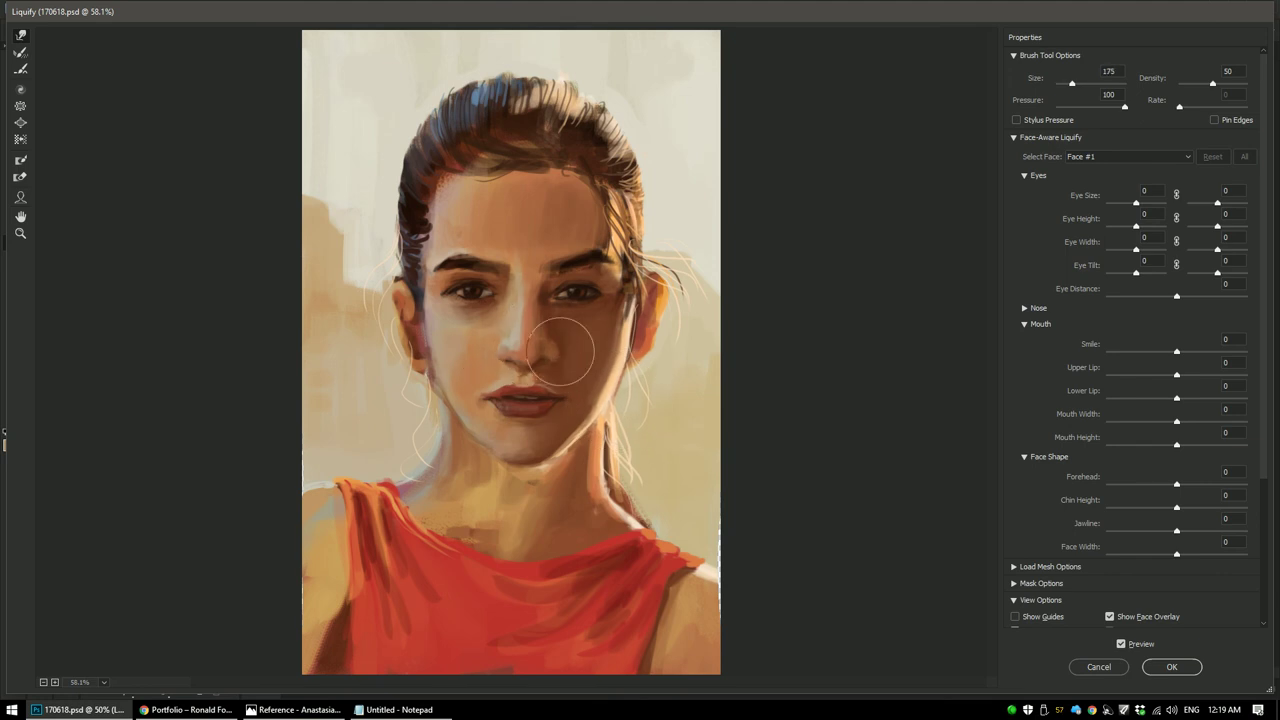
{"action": "key", "text": "bracketleft"}
{"action": "key", "text": "bracketleft"}
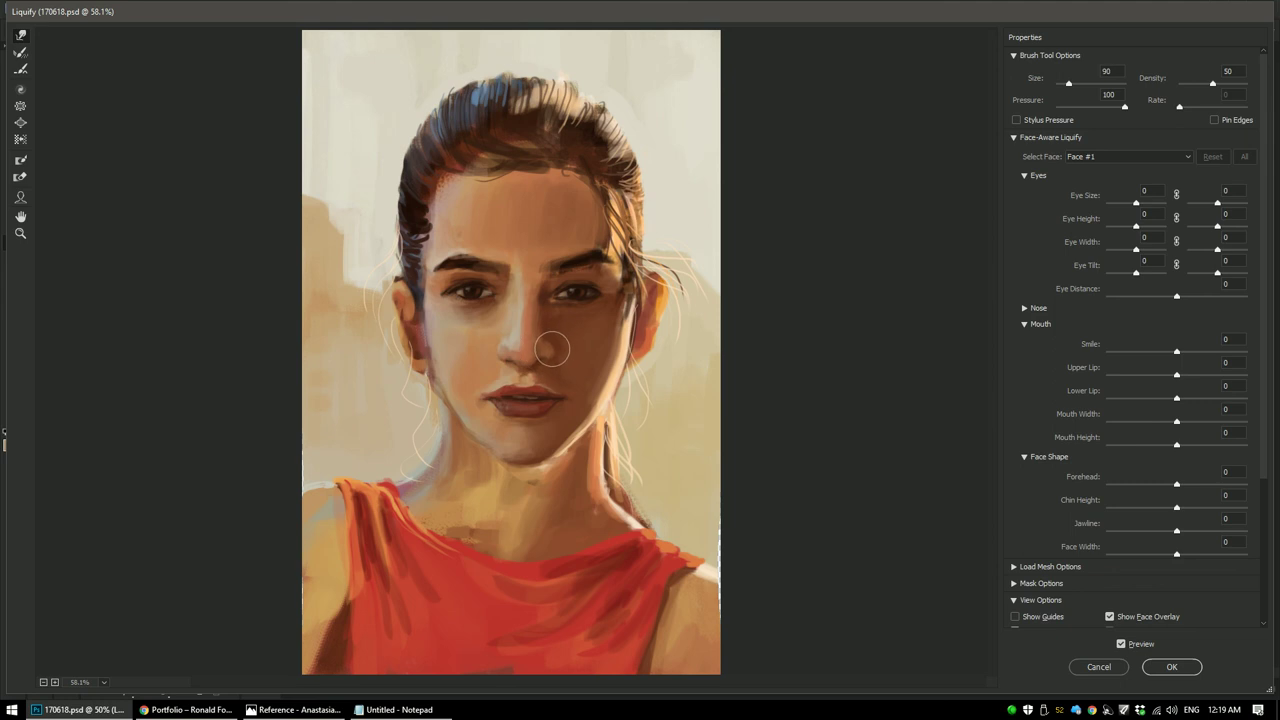
Step: Flatten the shadow-side eyebrow in Liquify at brush size 175 and adjust its inner end at size 100
{"action": "key", "text": "]"}
{"action": "key", "text": "]"}
{"action": "key", "text": "]"}
{"action": "key", "text": "]"}
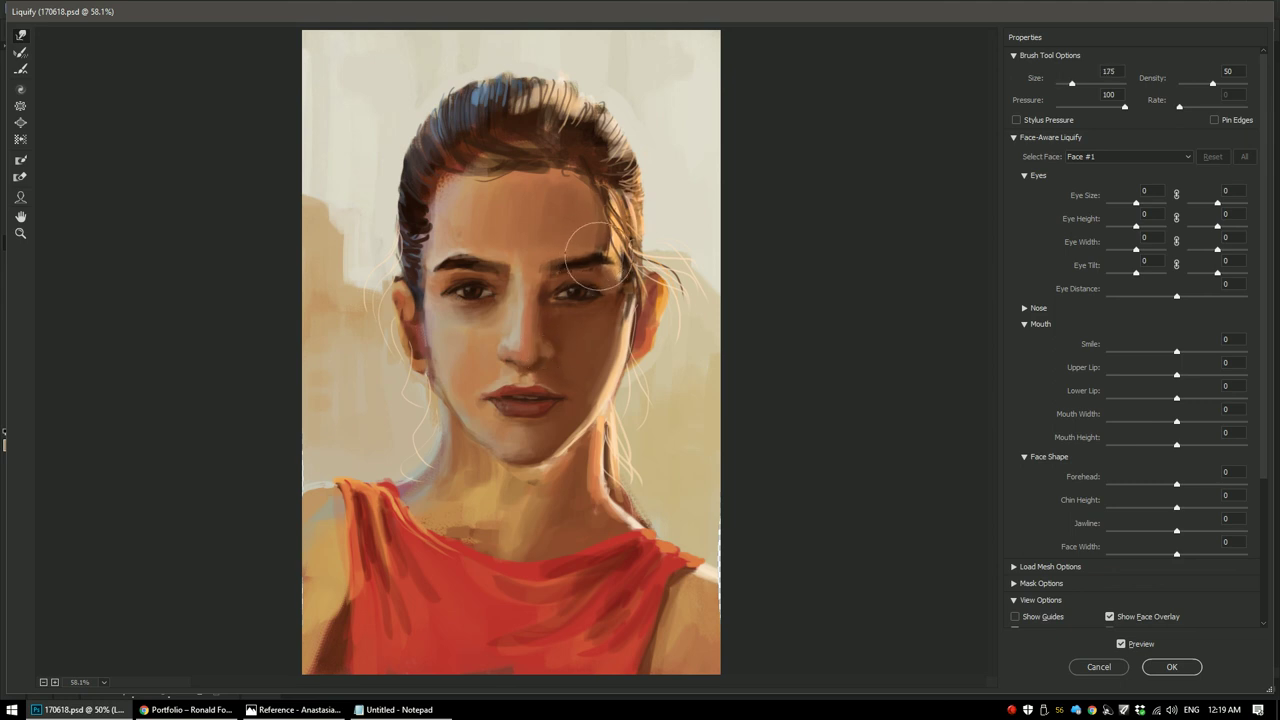
{"action": "key", "text": "bracketleft"}
{"action": "key", "text": "bracketleft"}
{"action": "key", "text": "bracketleft"}
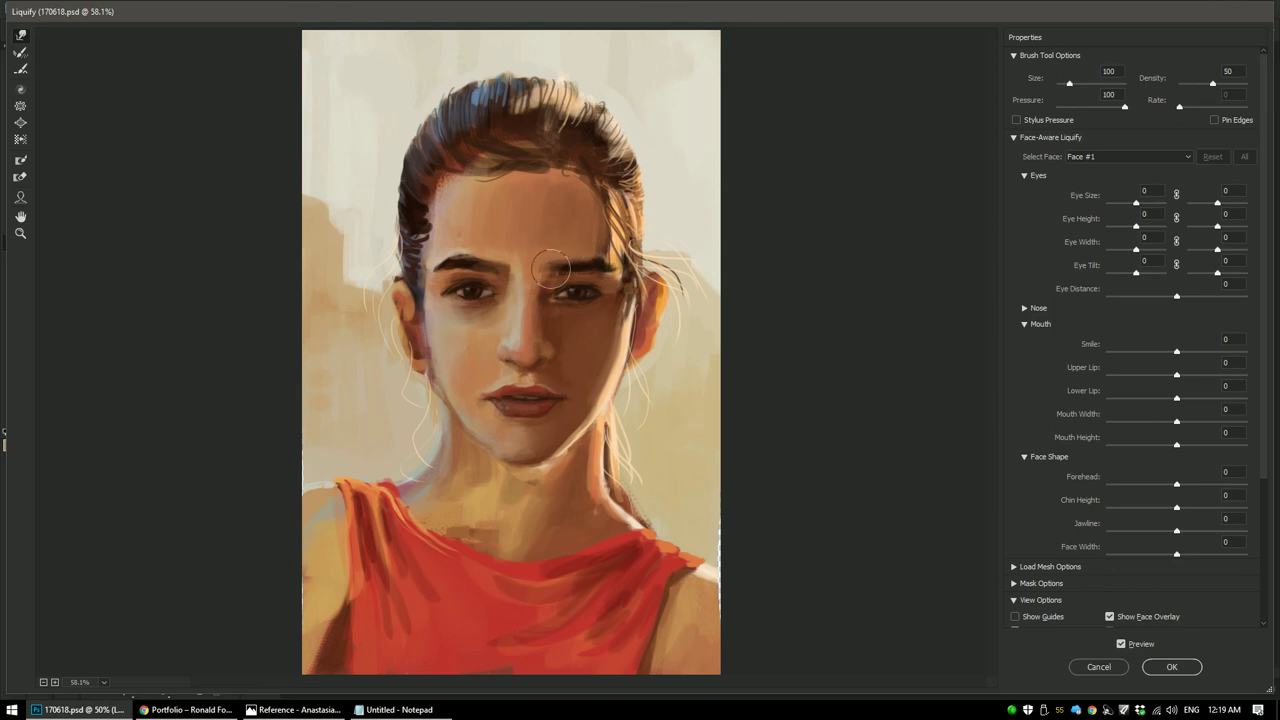
Step: Nudge the shadow-side eye and brow area with a size 250 Liquify brush and refine the nose bridge at size 175
{"action": "key", "text": "bracketright"}
{"action": "key", "text": "bracketright"}
{"action": "key", "text": "bracketright"}
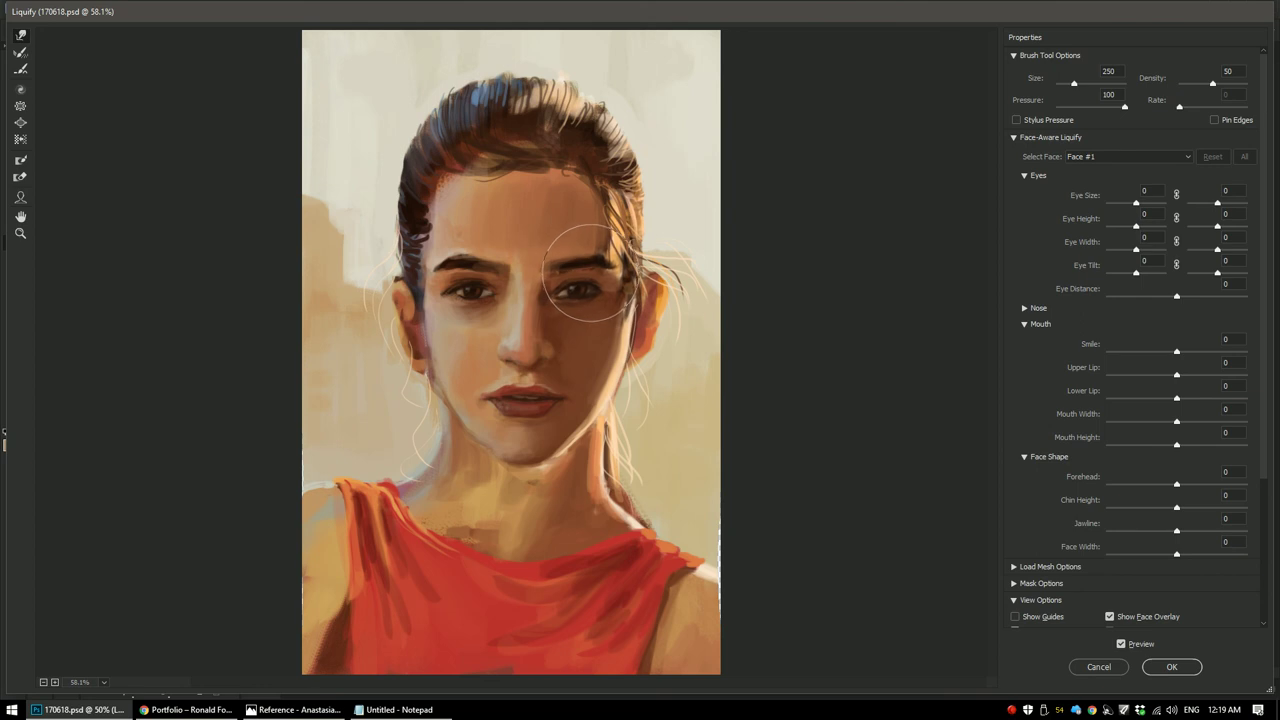
{"action": "key", "text": "bracketleft"}
{"action": "key", "text": "bracketleft"}
{"action": "key", "text": "bracketleft"}
{"action": "key", "text": "bracketleft"}
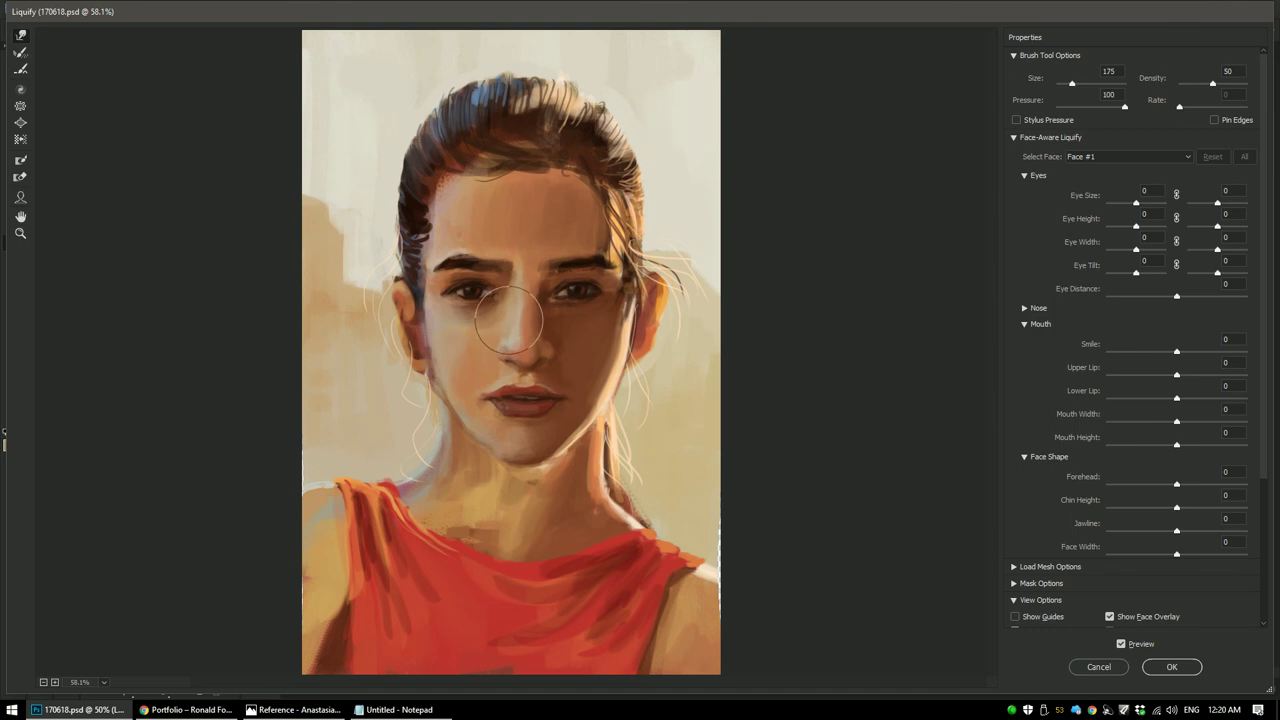
Step: Slim and shorten the lit-side ear and earlobe with the Liquify brush at size 125
{"action": "key", "text": "bracketright"}
{"action": "key", "text": "bracketright"}
{"action": "key", "text": "bracketright"}
{"action": "key", "text": "bracketleft"}
{"action": "key", "text": "bracketleft"}
{"action": "key", "text": "bracketleft"}
{"action": "key", "text": "bracketleft"}
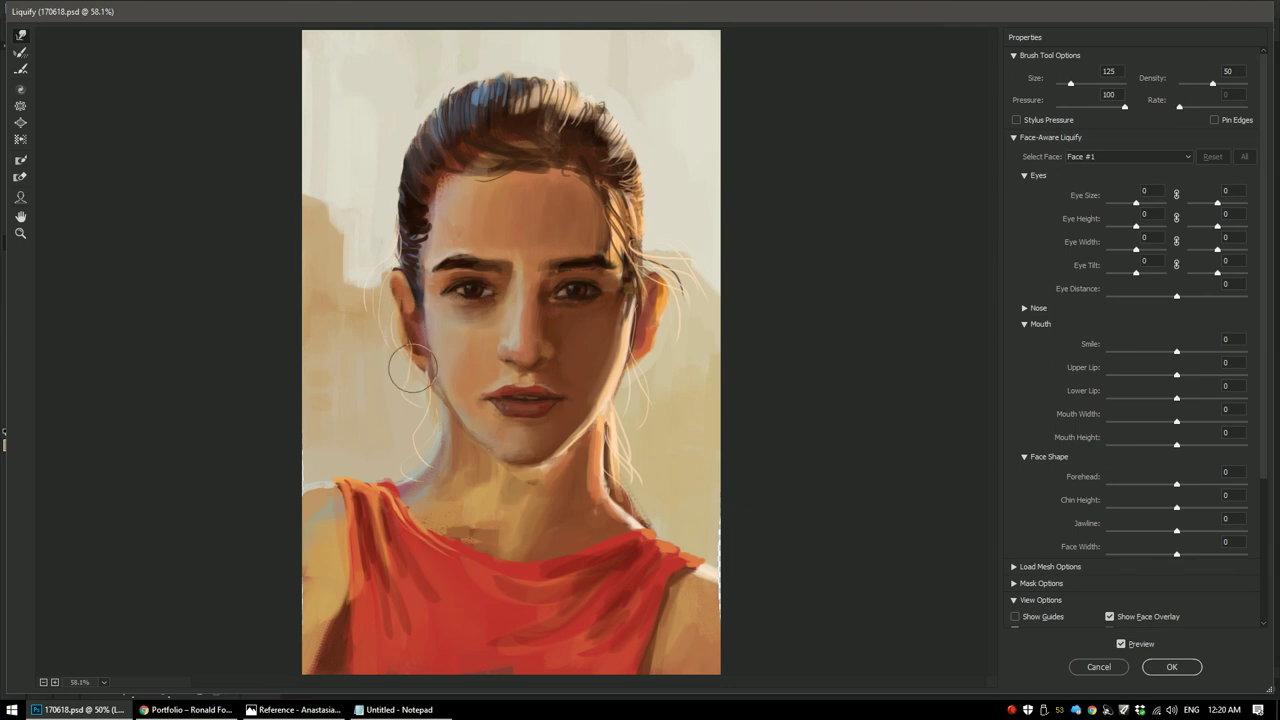
Step: Adjust the lit-side cheek and temple with Liquify brush sizes 175 to 250, and refine the shadow-side hairline at size 125
{"action": "key", "text": "bracketright"}
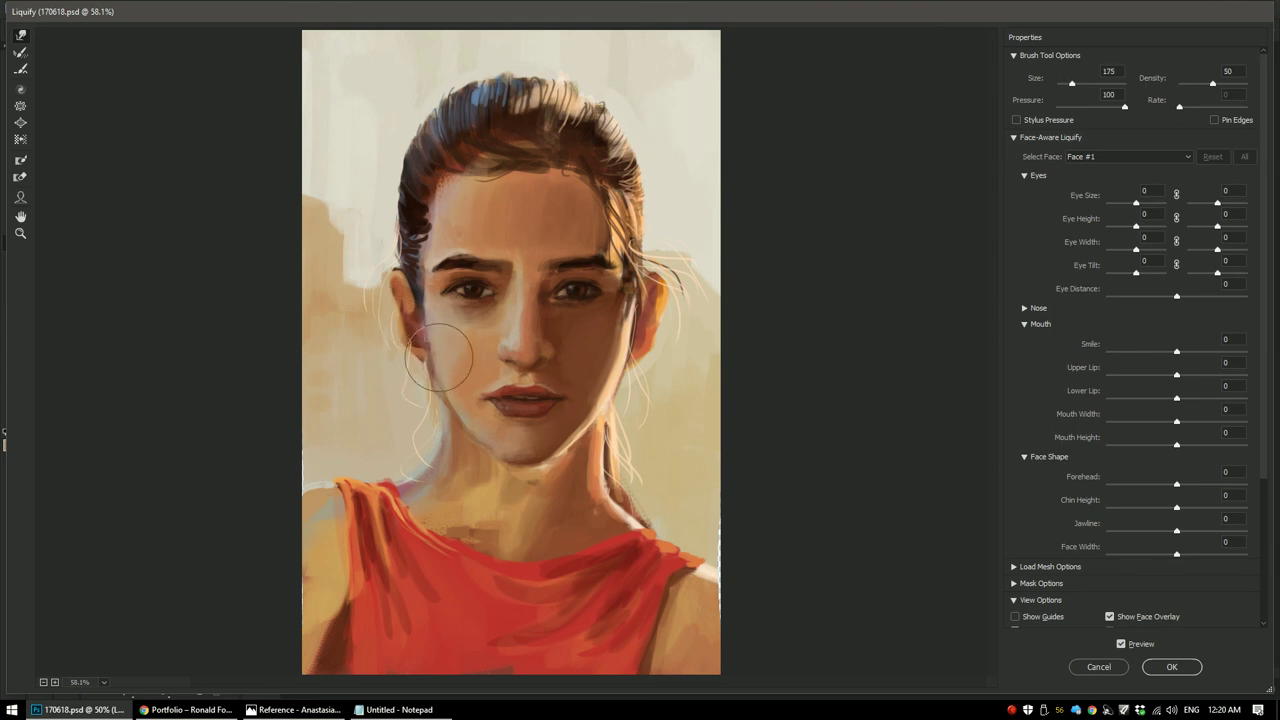
{"action": "key", "text": "bracketright"}
{"action": "key", "text": "bracketright"}
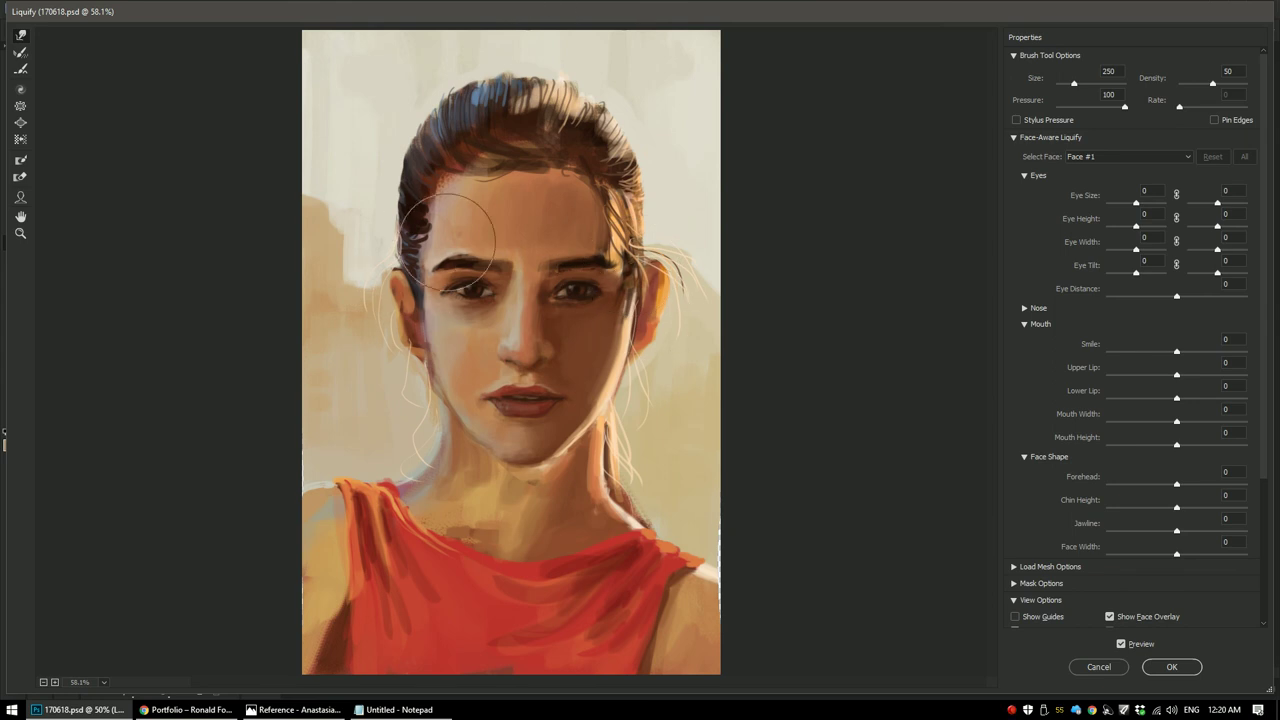
{"action": "key", "text": "bracketleft"}
{"action": "key", "text": "bracketleft"}
{"action": "key", "text": "bracketleft"}
{"action": "key", "text": "bracketleft"}
{"action": "key", "text": "bracketleft"}
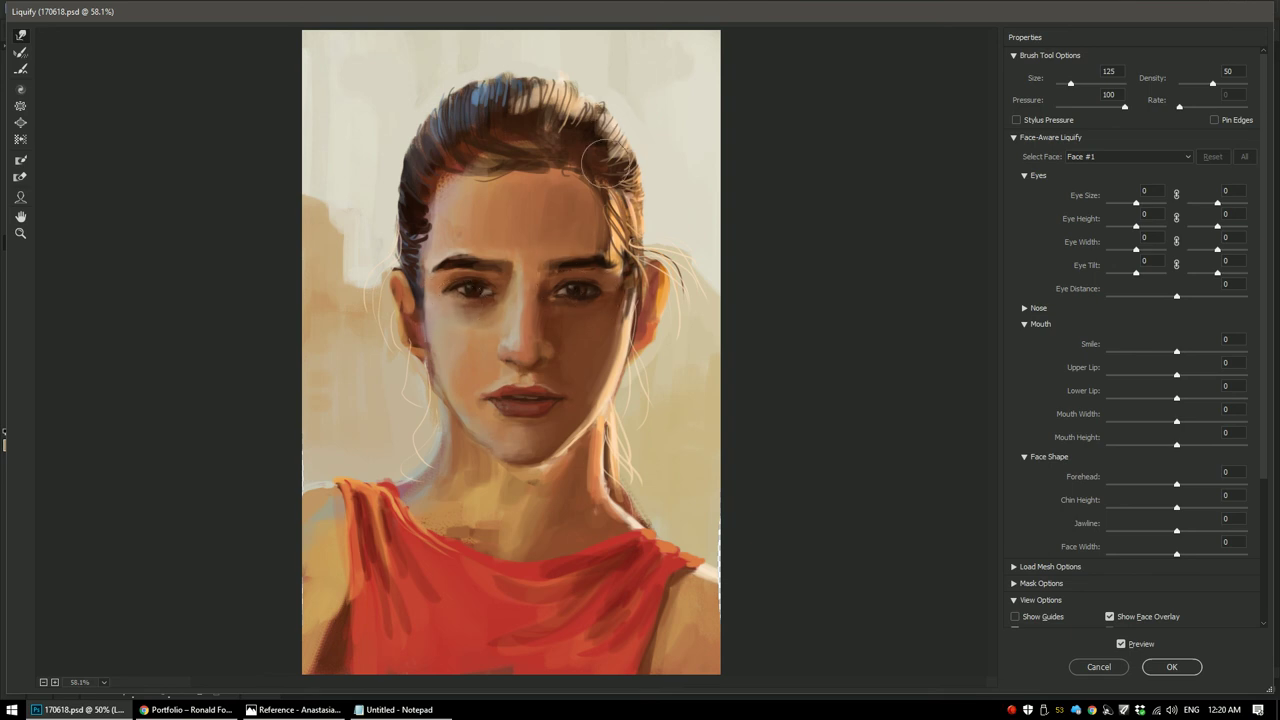
Step: Reshape the lit-side shoulder with a size 400 Liquify brush and refine the red top's shoulder edge at size 150
{"action": "key", "text": "bracketright"}
{"action": "key", "text": "bracketright"}
{"action": "key", "text": "bracketright"}
{"action": "key", "text": "bracketright"}
{"action": "key", "text": "bracketright"}
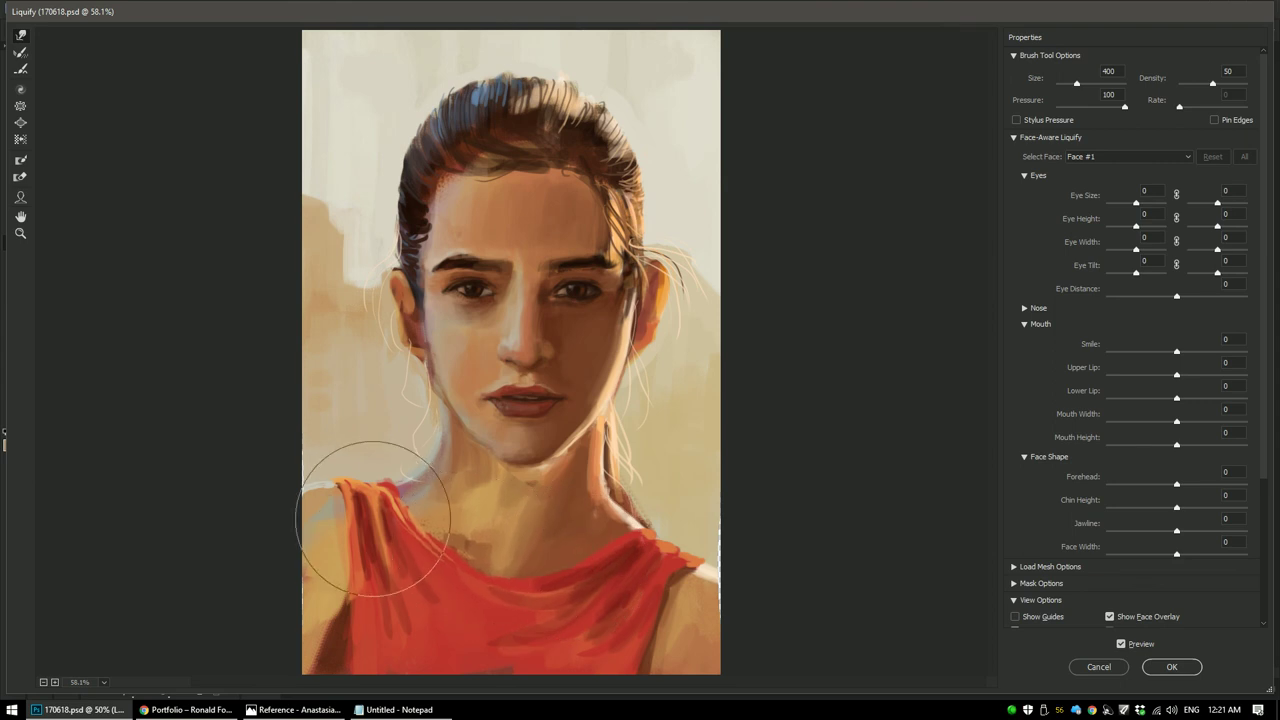
{"action": "key", "text": "bracketleft"}
{"action": "key", "text": "bracketleft"}
{"action": "key", "text": "bracketleft"}
{"action": "key", "text": "bracketleft"}
{"action": "key", "text": "bracketleft"}
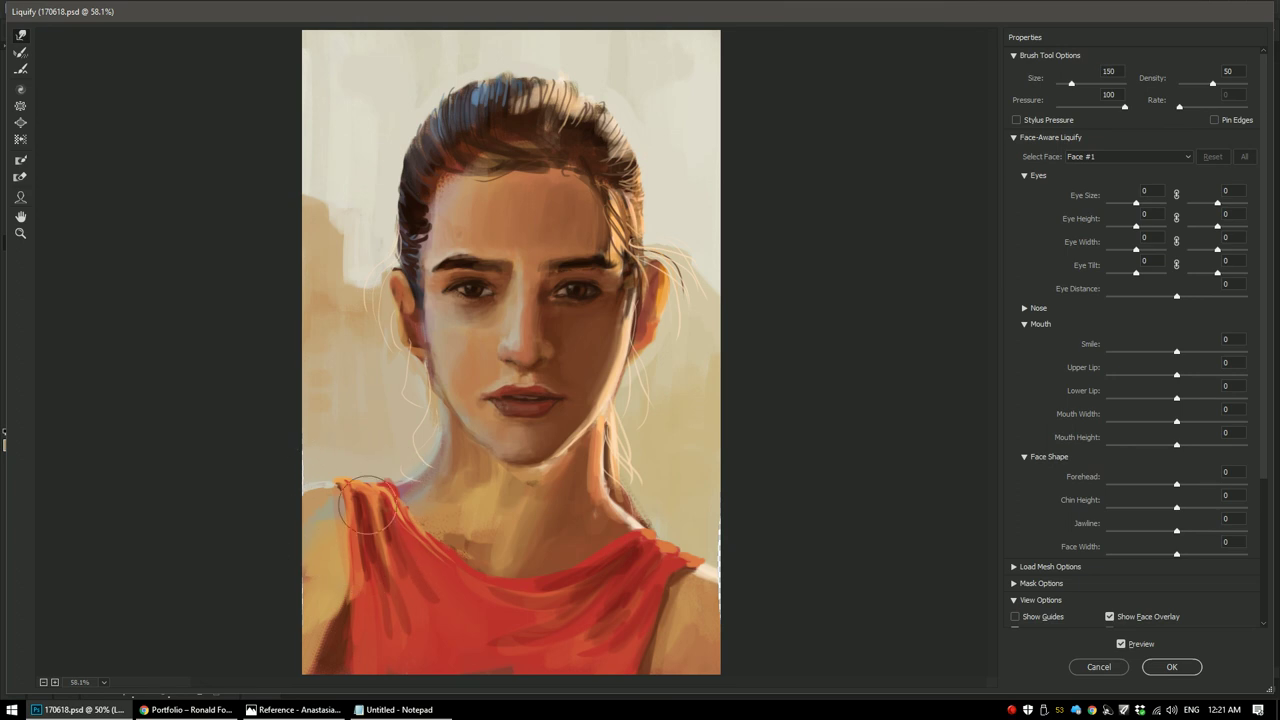
Step: Adjust the lit-side upper arm and the edge of the red top with a size 400 Liquify brush
{"action": "key", "text": "bracketright"}
{"action": "key", "text": "bracketright"}
{"action": "key", "text": "bracketright"}
{"action": "key", "text": "bracketright"}
{"action": "key", "text": "bracketright"}
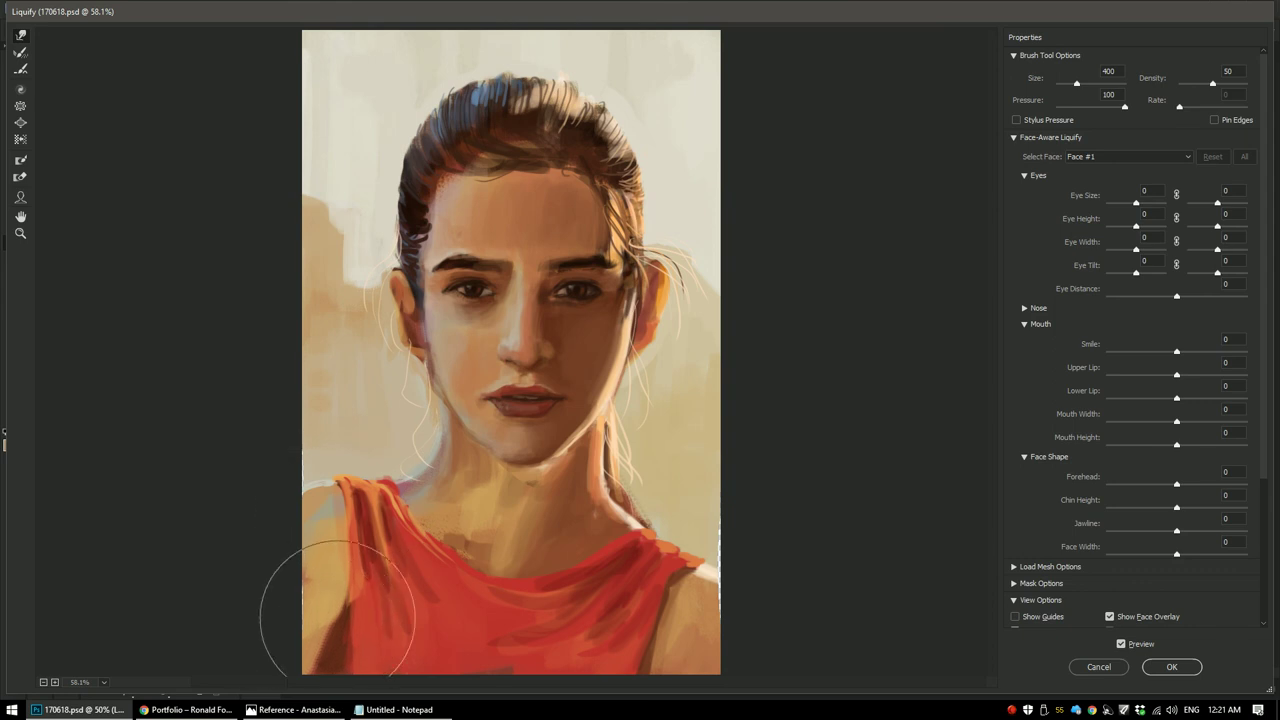
Step: Push the shadow-side shoulder inward and down with a size 600 Liquify brush and apply the Liquify changes
{"action": "key", "text": "bracketright"}
{"action": "key", "text": "bracketright"}
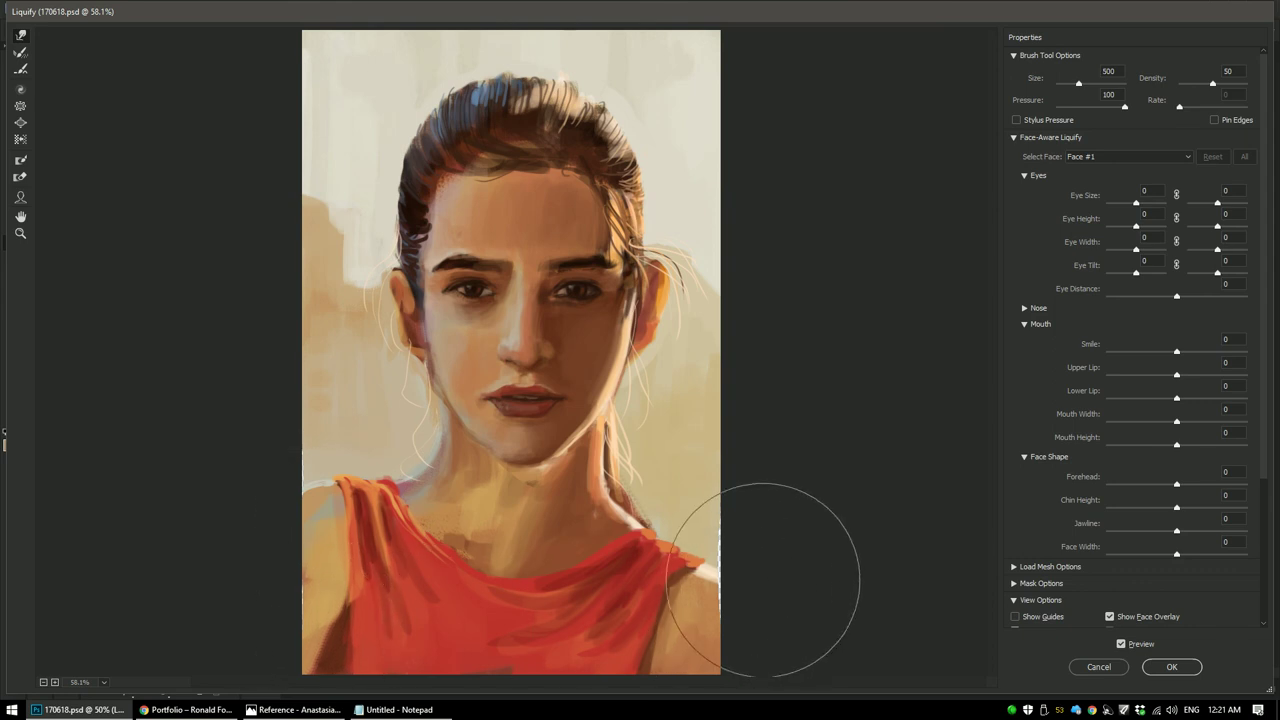
{"action": "key", "text": "bracketright"}
{"action": "key", "text": "bracketright"}
{"action": "left_click_drag", "start_coordinate": [696, 564], "coordinate": [662, 640]}
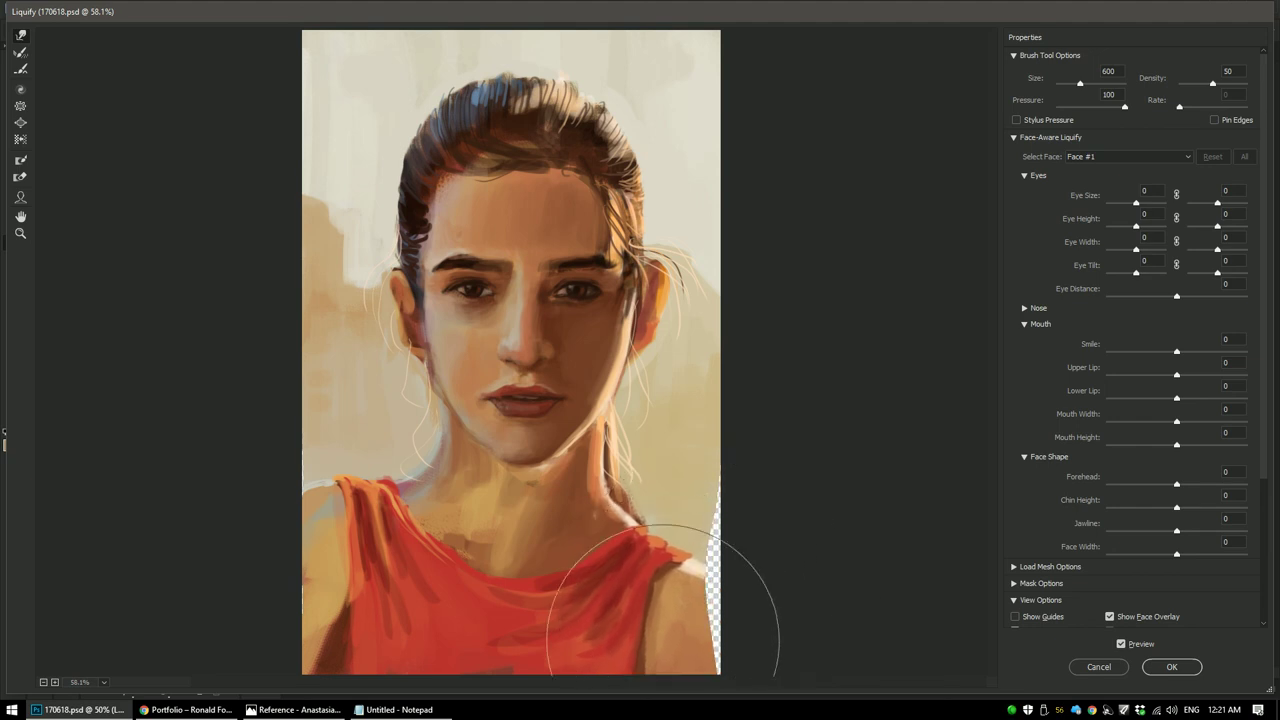
{"action": "key", "text": "Return"}
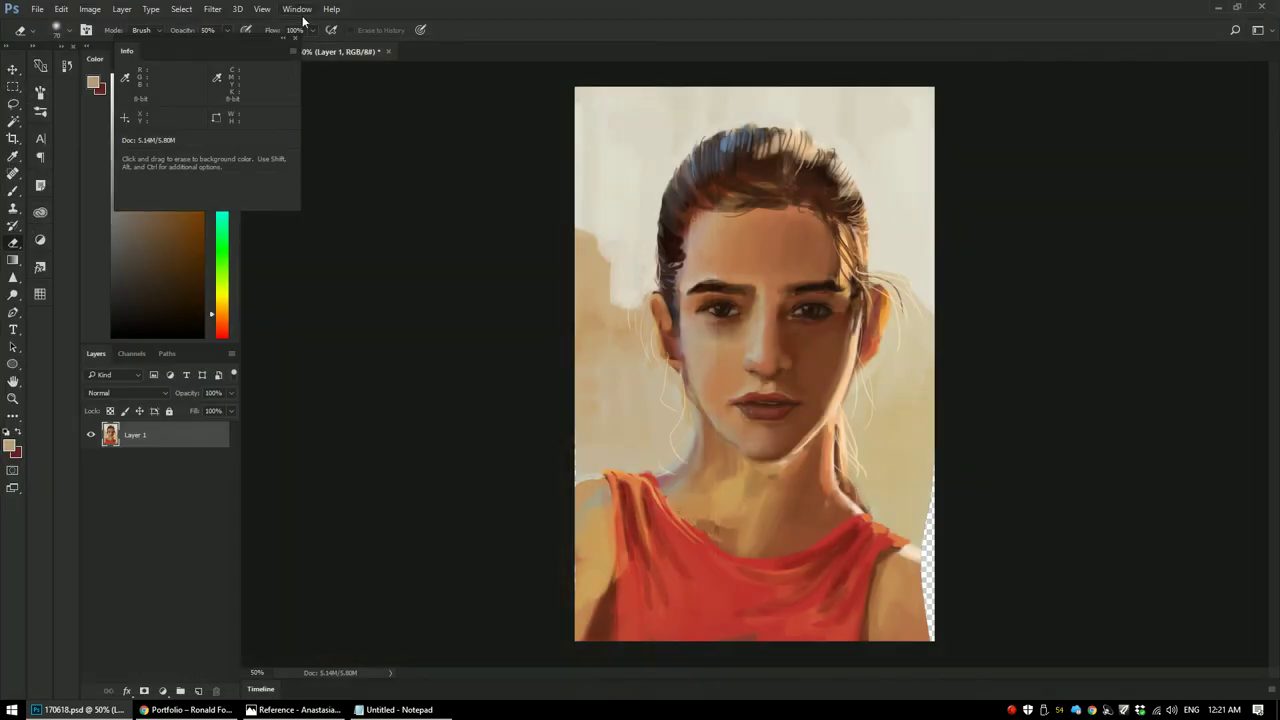
Step: Fill the transparent gap beside the shadow-side shoulder with the Brush, using sampled background, rim-light and arm skin colours
{"action": "key", "text": "ctrl+equal"}
{"action": "key", "text": "b"}
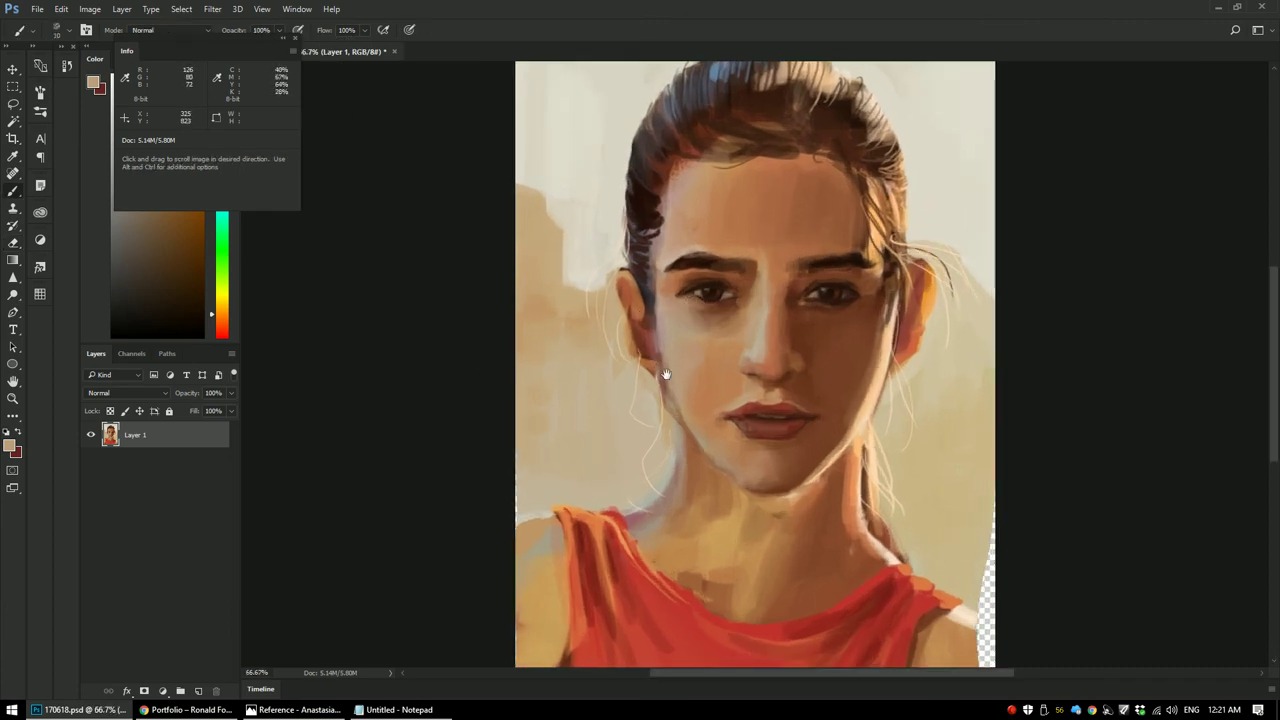
{"action": "left_click_drag", "start_coordinate": [651, 363], "coordinate": [560, 263]}
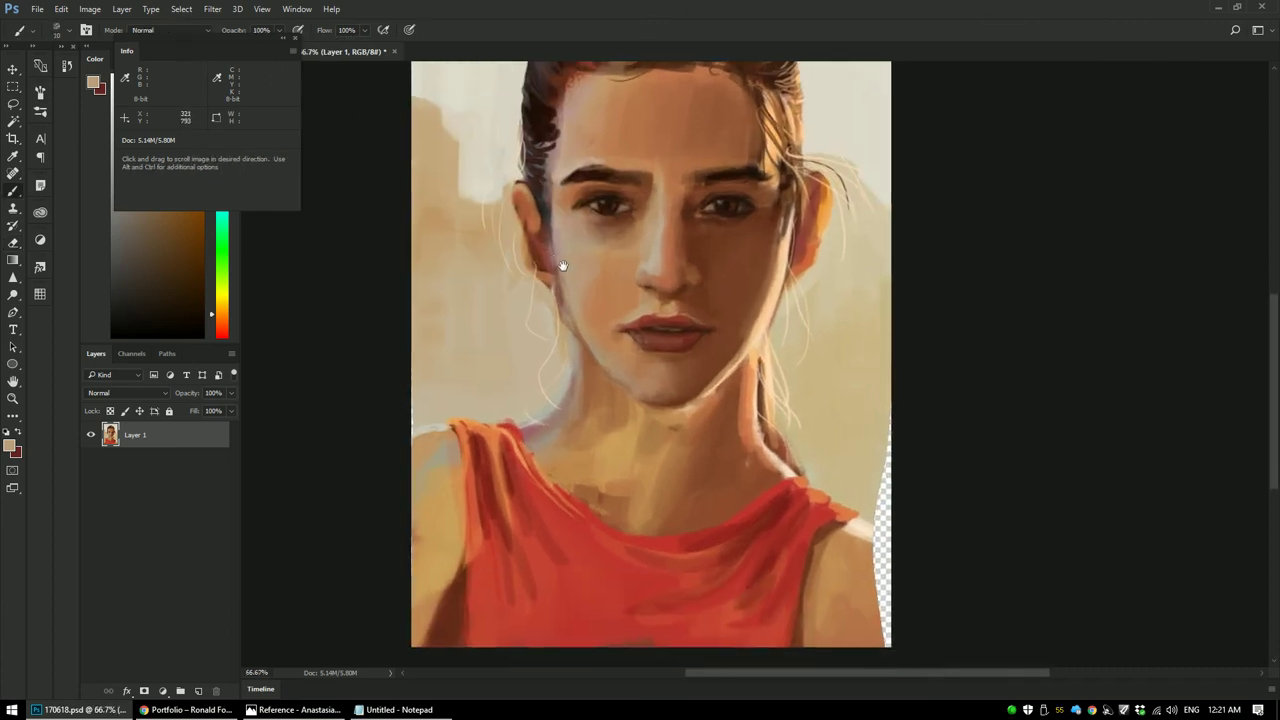
{"action": "left_click", "coordinate": [869, 462], "text": "alt"}
{"action": "key", "text": "bracketright"}
{"action": "mouse_move", "coordinate": [871, 503]}
{"action": "left_mouse_down"}
{"action": "mouse_move", "coordinate": [905, 527]}
{"action": "mouse_move", "coordinate": [893, 491]}
{"action": "left_mouse_up"}
{"action": "left_click", "coordinate": [869, 526], "text": "alt"}
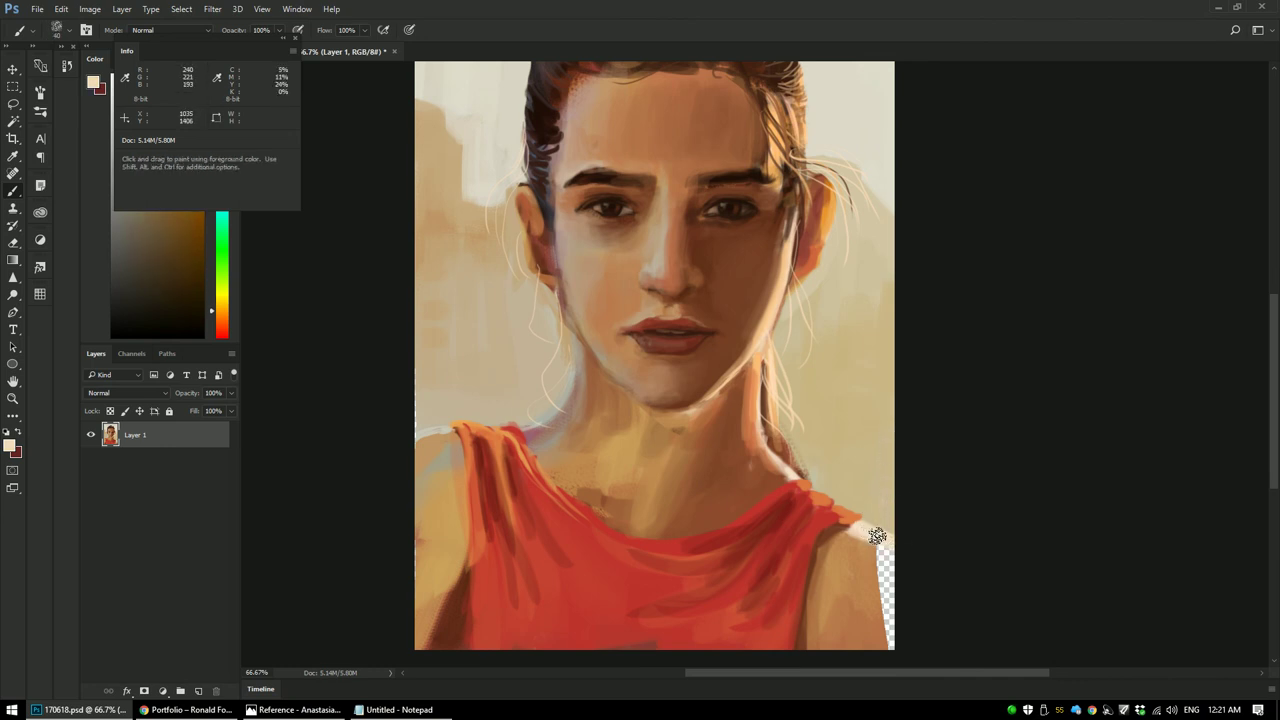
{"action": "left_click", "coordinate": [869, 557], "text": "alt"}
{"action": "key", "text": "bracketright"}
{"action": "left_click_drag", "start_coordinate": [876, 554], "coordinate": [892, 640]}
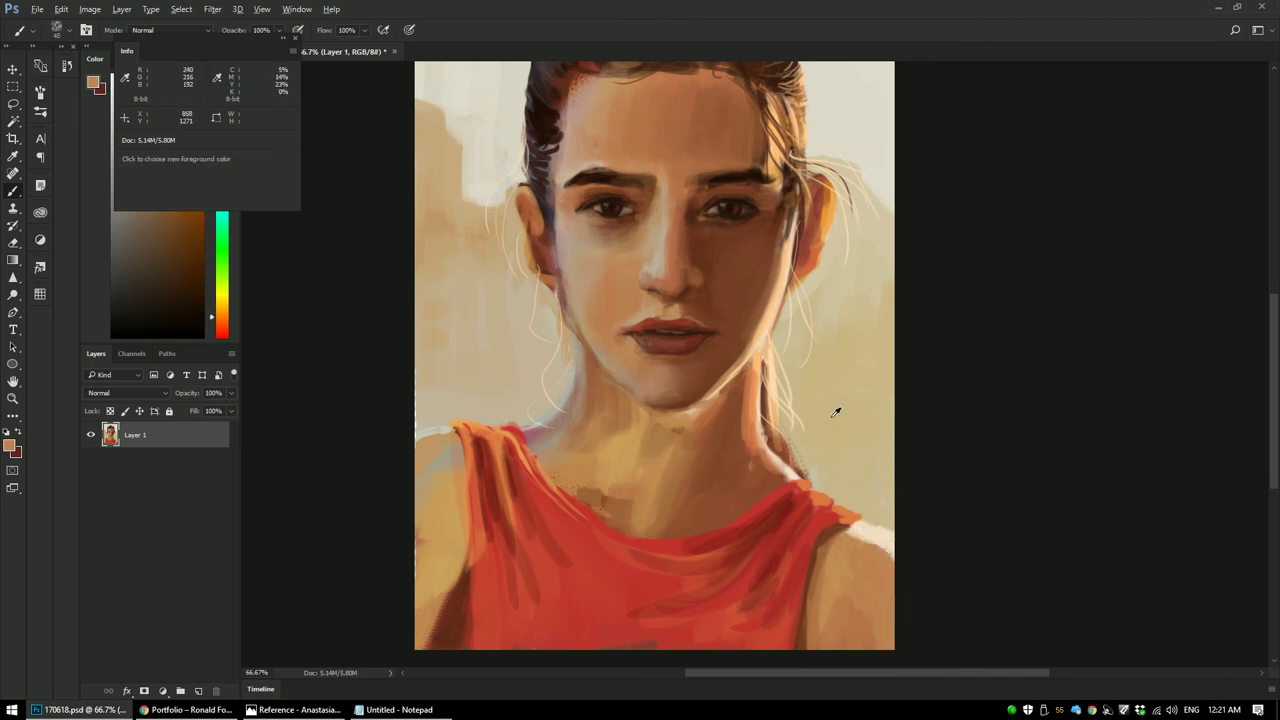
Step: Paint the shadow under the chin and down the neck with sampled brown at 50% opacity
{"action": "left_click_drag", "start_coordinate": [714, 430], "coordinate": [755, 286]}
{"action": "left_click", "coordinate": [740, 299], "text": "alt"}
{"action": "left_click", "coordinate": [732, 332], "text": "alt"}
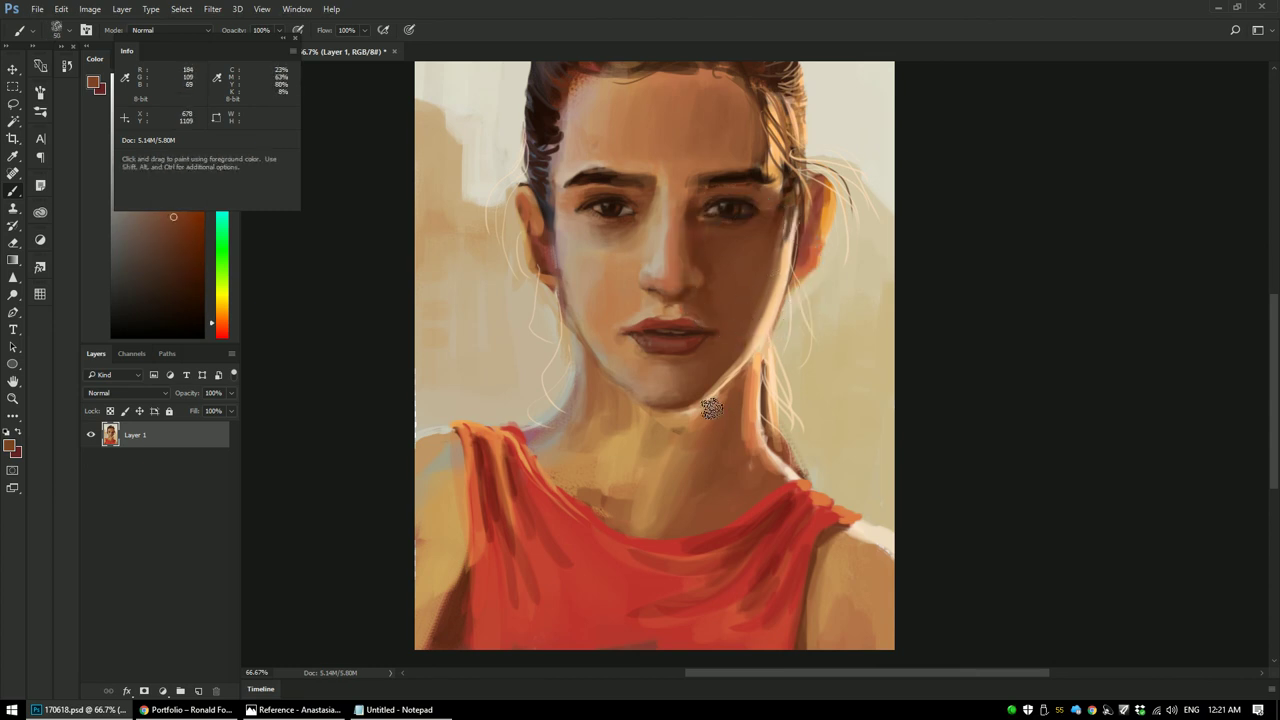
{"action": "key", "text": "5"}
{"action": "mouse_move", "coordinate": [701, 428]}
{"action": "left_mouse_down"}
{"action": "mouse_move", "coordinate": [674, 449]}
{"action": "mouse_move", "coordinate": [663, 509]}
{"action": "mouse_move", "coordinate": [670, 458]}
{"action": "left_mouse_up"}
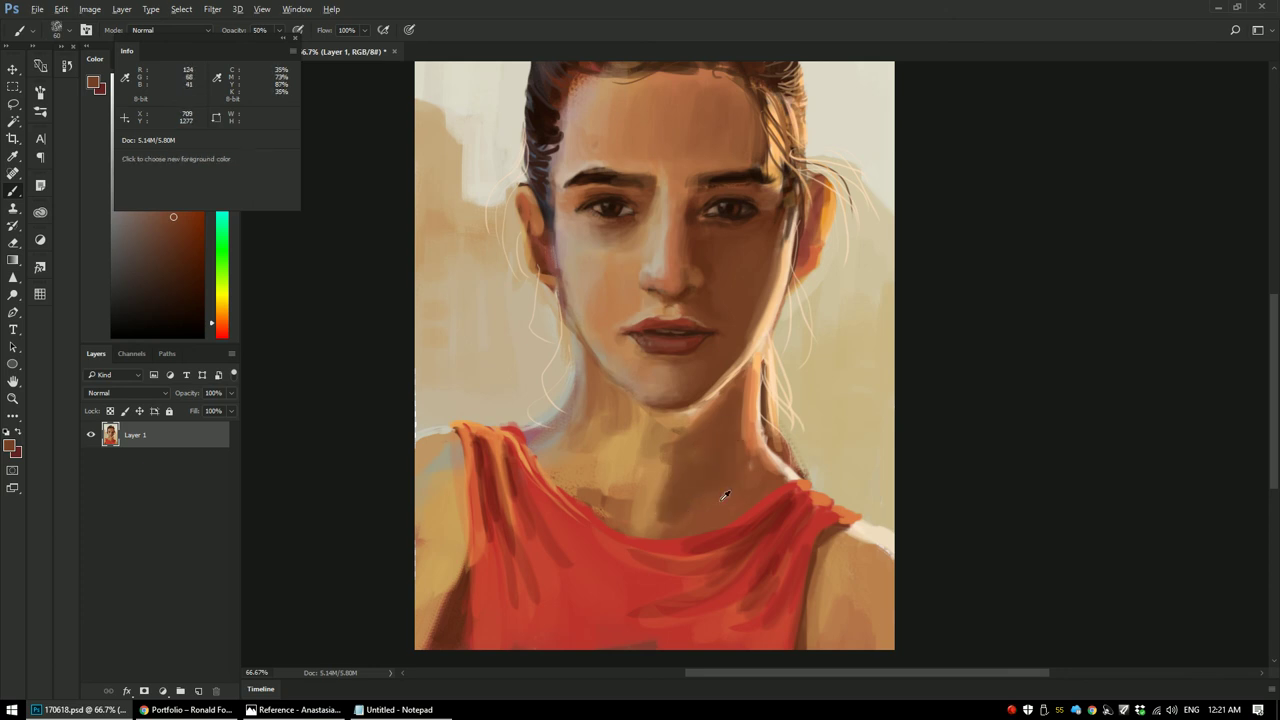
Step: Blend the shadow side of the neck with sampled browns at 30% opacity
{"action": "left_click", "coordinate": [697, 474], "text": "alt"}
{"action": "left_click", "coordinate": [749, 423], "text": "alt"}
{"action": "key", "text": "3"}
{"action": "left_click_drag", "start_coordinate": [749, 426], "coordinate": [766, 483]}
{"action": "left_click", "coordinate": [733, 443], "text": "alt"}
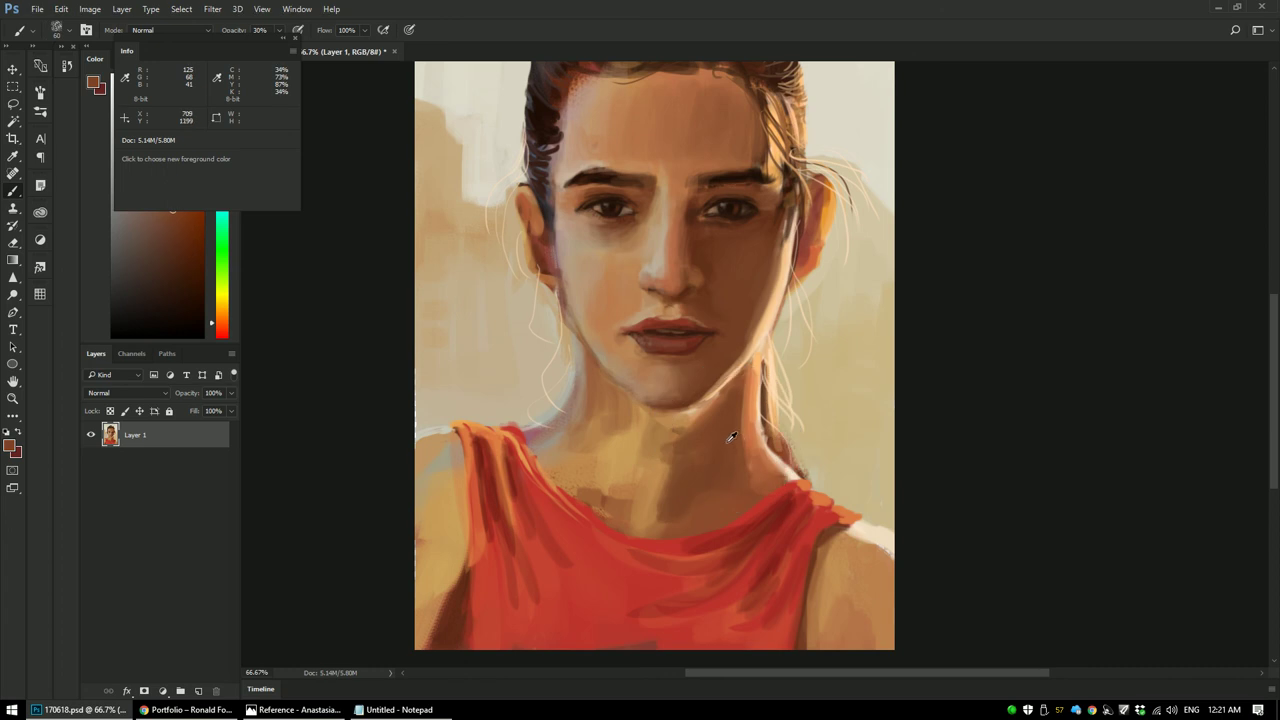
{"action": "left_click_drag", "start_coordinate": [744, 404], "coordinate": [734, 477]}
{"action": "left_click", "coordinate": [707, 450], "text": "alt"}
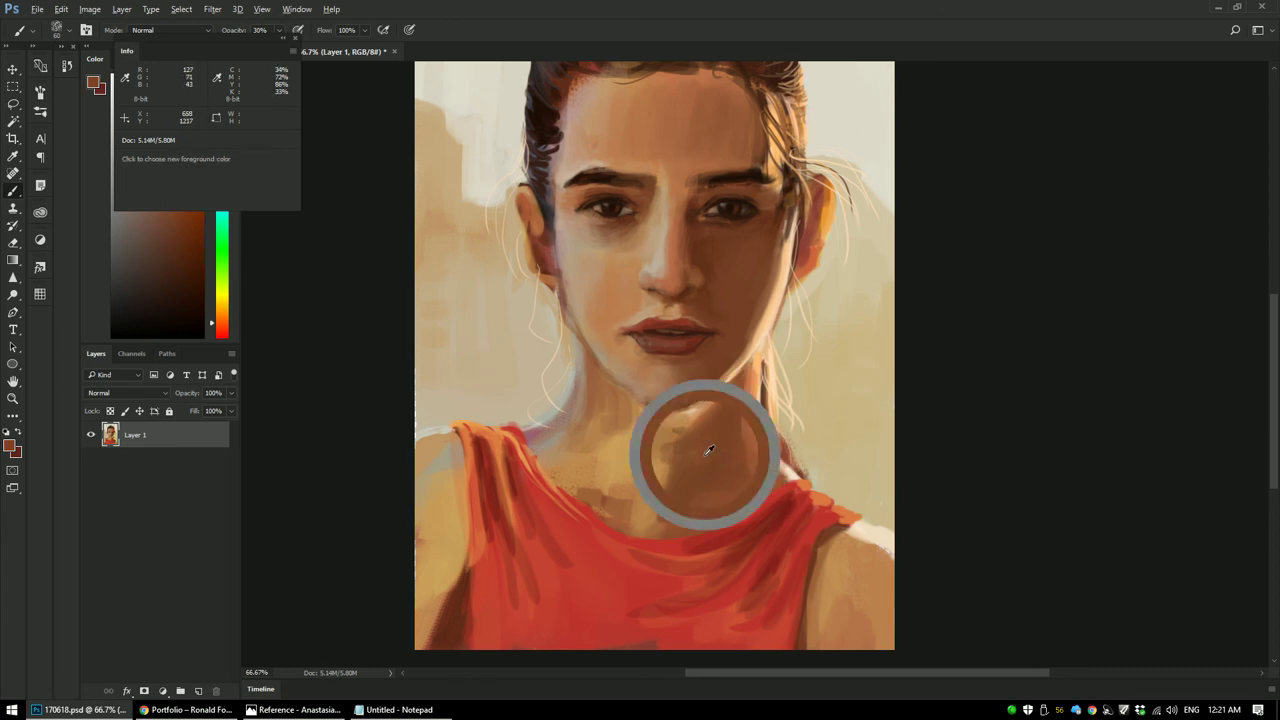
Step: Even out the lit side of the neck with sampled face and neck tones, and clean its outer edge with sampled background grey
{"action": "left_click", "coordinate": [706, 460], "text": "alt"}
{"action": "left_click", "coordinate": [702, 487], "text": "alt"}
{"action": "left_click", "coordinate": [725, 295], "text": "alt"}
{"action": "left_click", "coordinate": [671, 100], "text": "alt"}
{"action": "left_click_drag", "start_coordinate": [628, 440], "coordinate": [640, 452]}
{"action": "left_click", "coordinate": [656, 115], "text": "alt"}
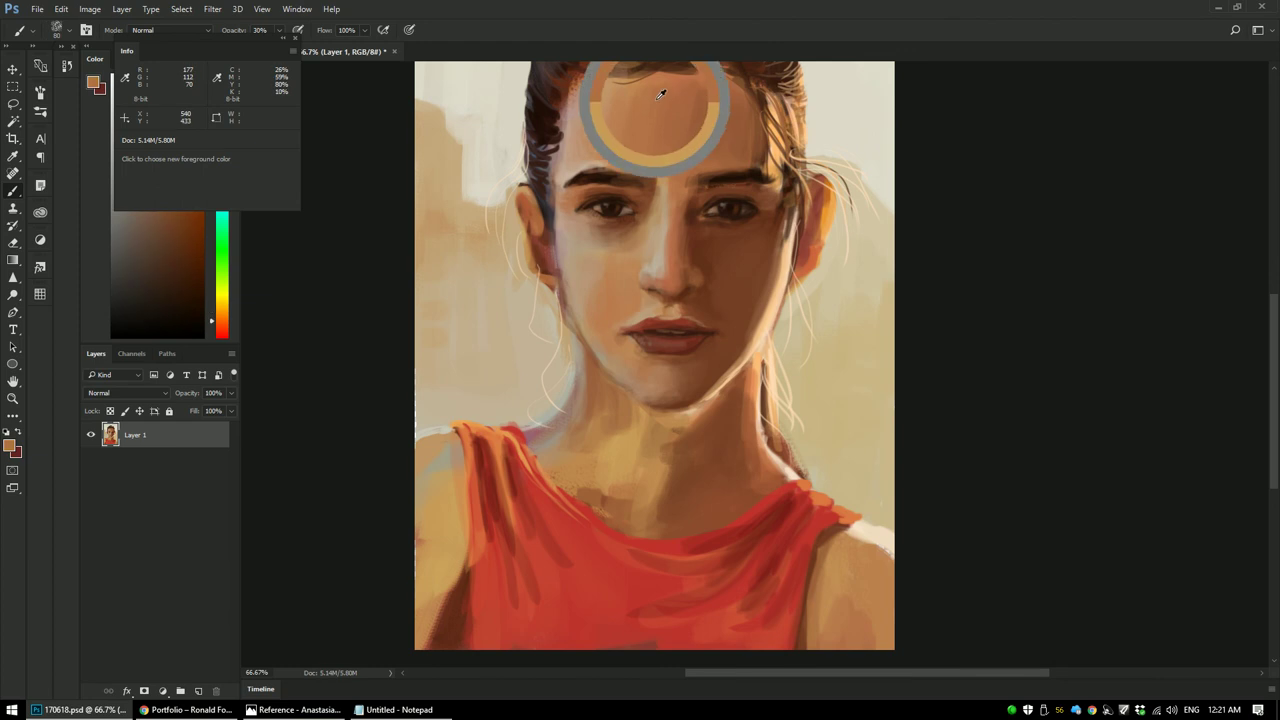
{"action": "left_click", "coordinate": [624, 457], "text": "alt"}
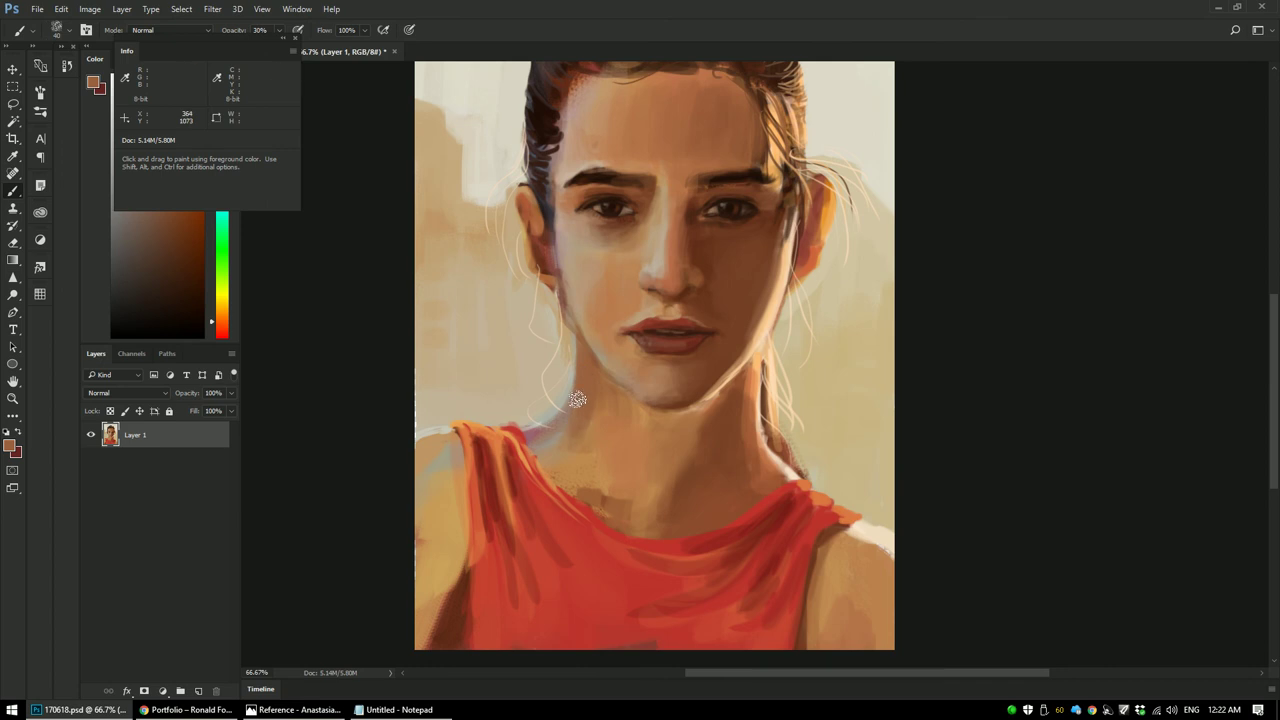
{"action": "left_click", "coordinate": [572, 378], "text": "alt"}
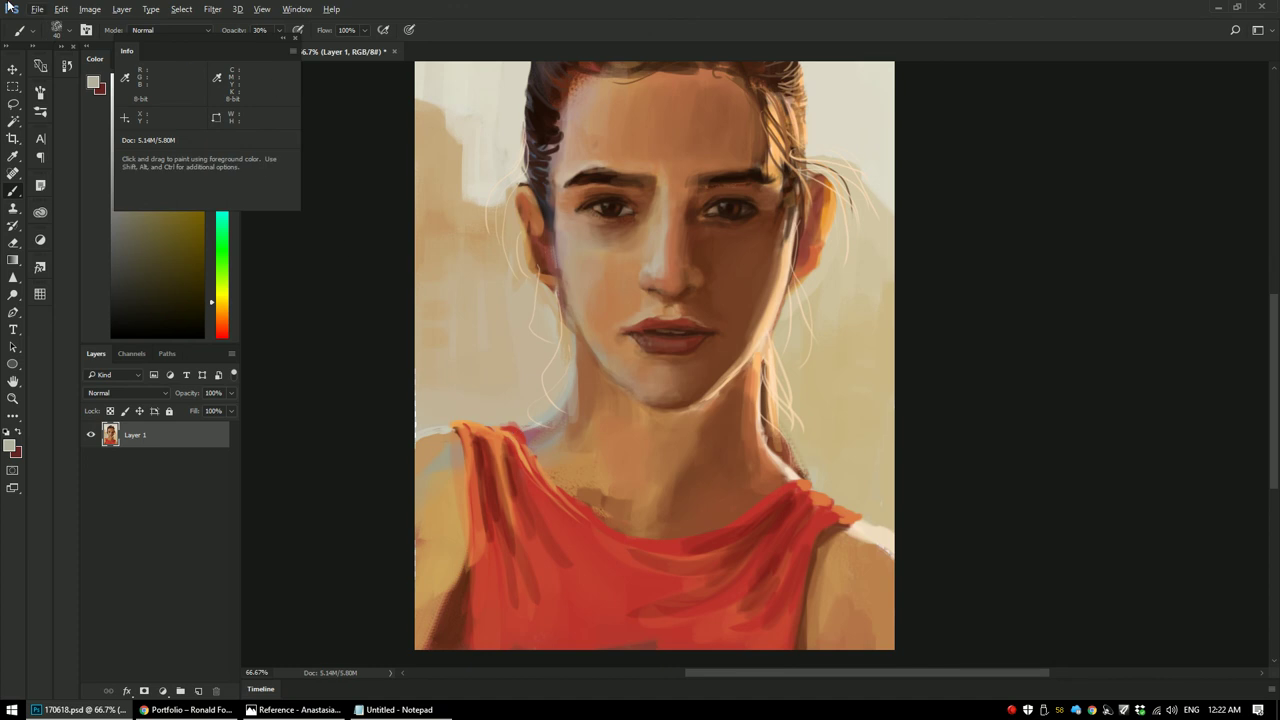
Step: Reopen Liquify, reshape the lit-side shoulder so the red top extends farther outward over the arm, and apply it
{"action": "key", "text": "ctrl+shift+x"}
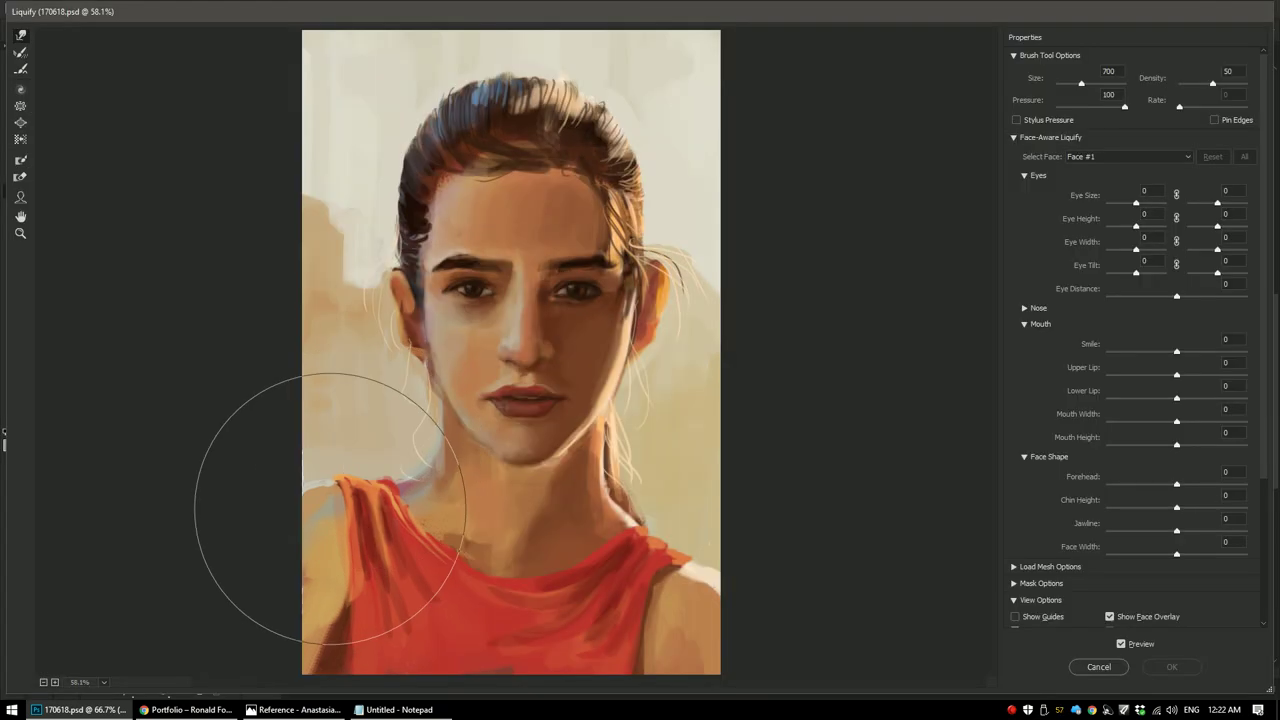
{"action": "mouse_move", "coordinate": [331, 528]}
{"action": "left_mouse_down"}
{"action": "mouse_move", "coordinate": [363, 478]}
{"action": "mouse_move", "coordinate": [339, 490]}
{"action": "mouse_move", "coordinate": [334, 550]}
{"action": "left_mouse_up"}
{"action": "key", "text": "bracketleft"}
{"action": "key", "text": "bracketleft"}
{"action": "key", "text": "bracketleft"}
{"action": "key", "text": "bracketleft"}
{"action": "key", "text": "bracketright"}
{"action": "mouse_move", "coordinate": [324, 608]}
{"action": "left_mouse_down"}
{"action": "mouse_move", "coordinate": [322, 662]}
{"action": "mouse_move", "coordinate": [342, 629]}
{"action": "mouse_move", "coordinate": [341, 605]}
{"action": "mouse_move", "coordinate": [330, 633]}
{"action": "mouse_move", "coordinate": [346, 596]}
{"action": "mouse_move", "coordinate": [328, 548]}
{"action": "left_mouse_up"}
{"action": "key", "text": "Return"}
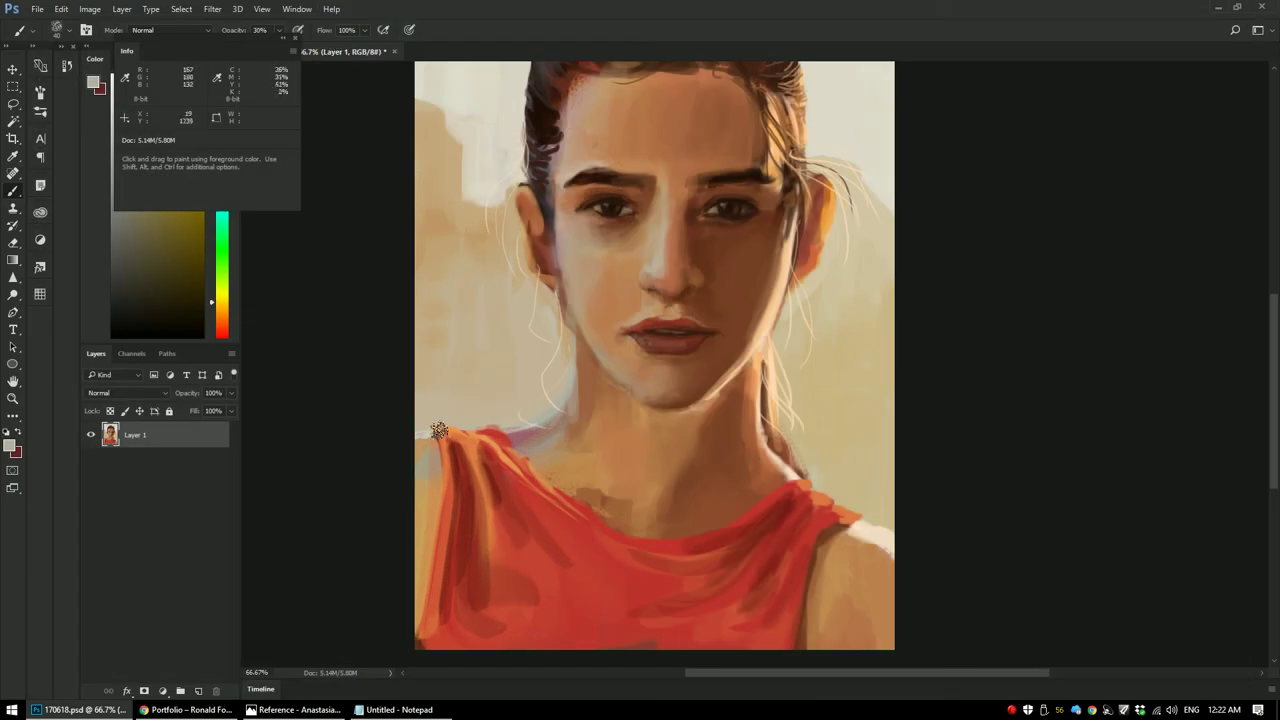
Step: Repaint the lit-side arm with sampled orange-brown skin tones and add a dark shadow along the edge of the red top
{"action": "left_click", "coordinate": [424, 549], "text": "alt"}
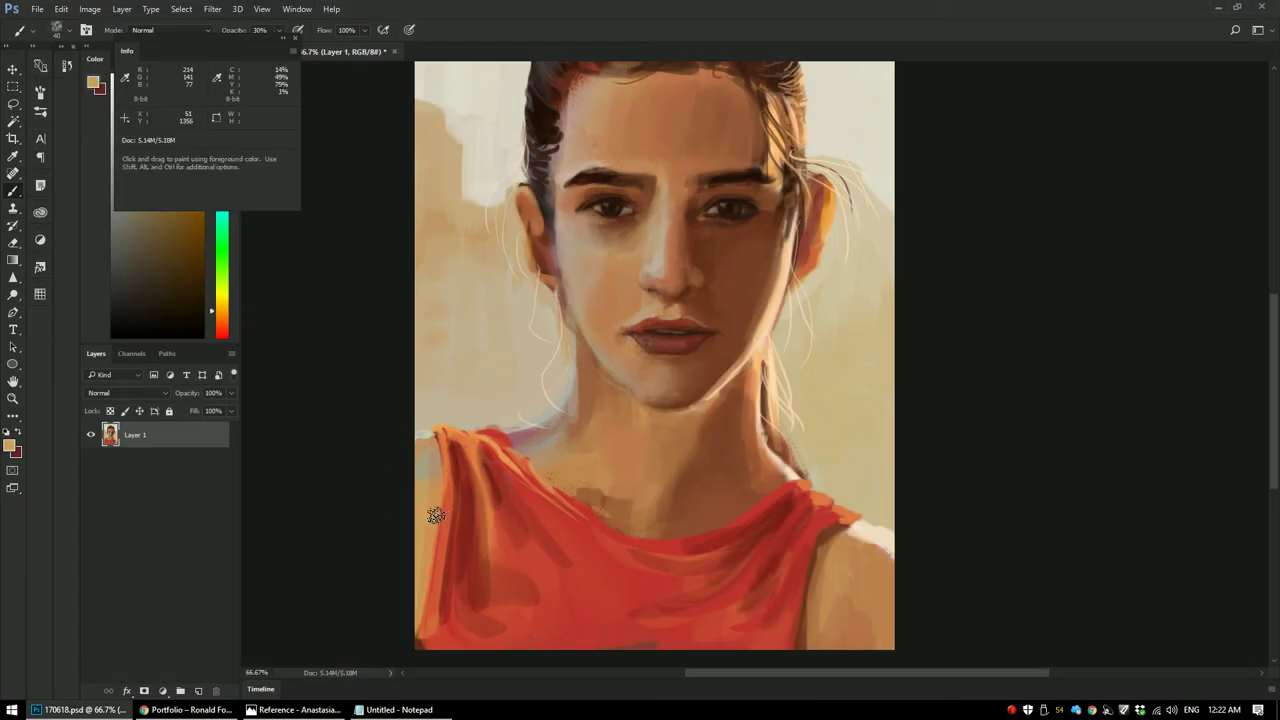
{"action": "left_click", "coordinate": [686, 102], "text": "alt"}
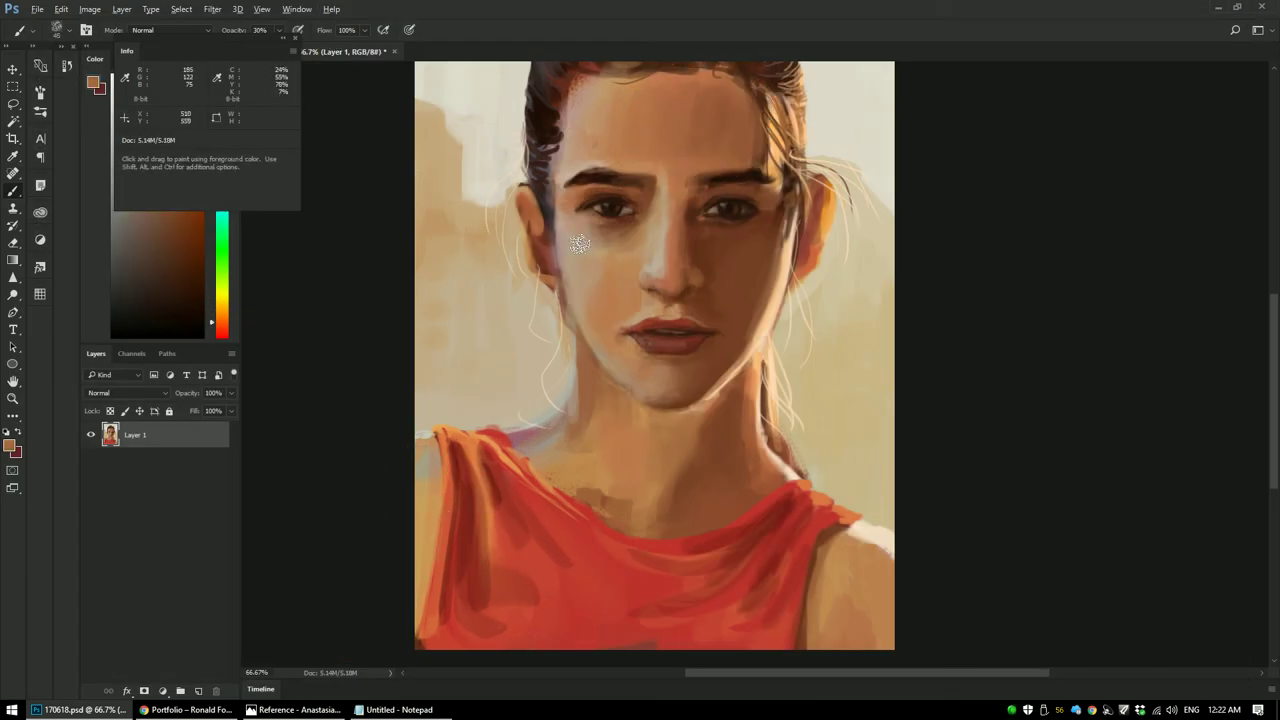
{"action": "left_click", "coordinate": [552, 566], "text": "alt"}
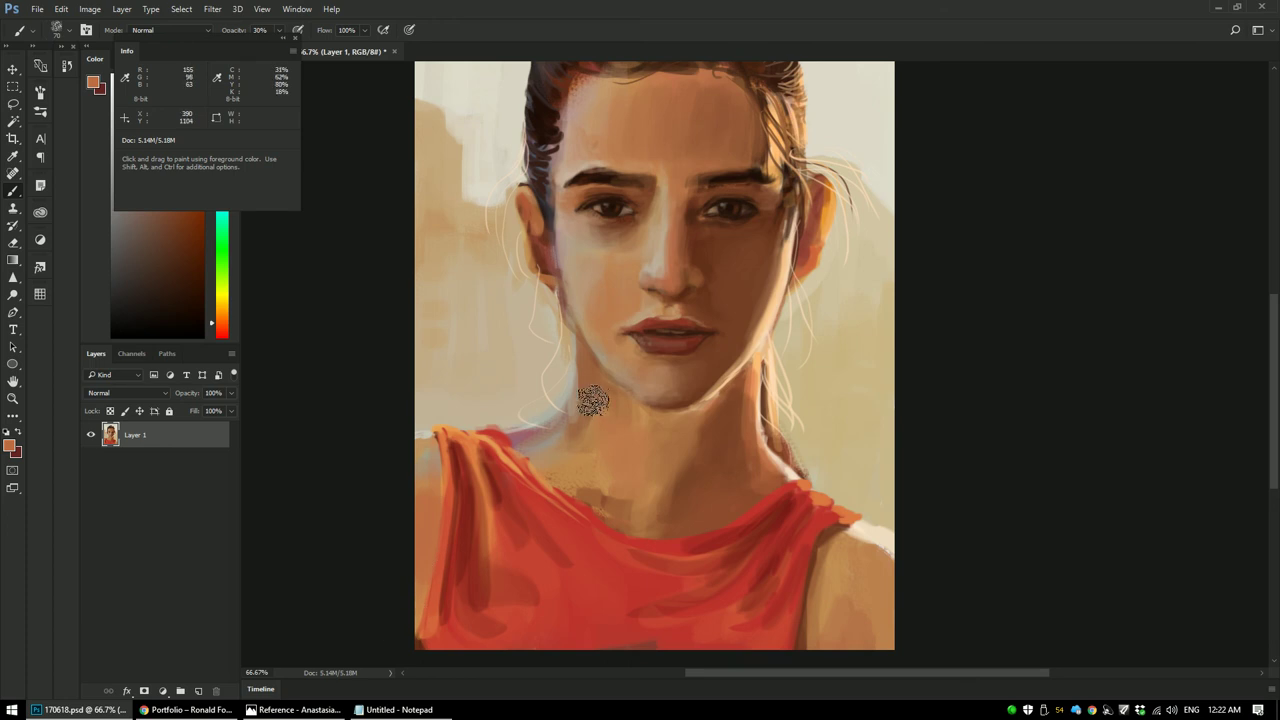
{"action": "left_click", "coordinate": [734, 414], "text": "alt"}
{"action": "left_click", "coordinate": [747, 287], "text": "alt"}
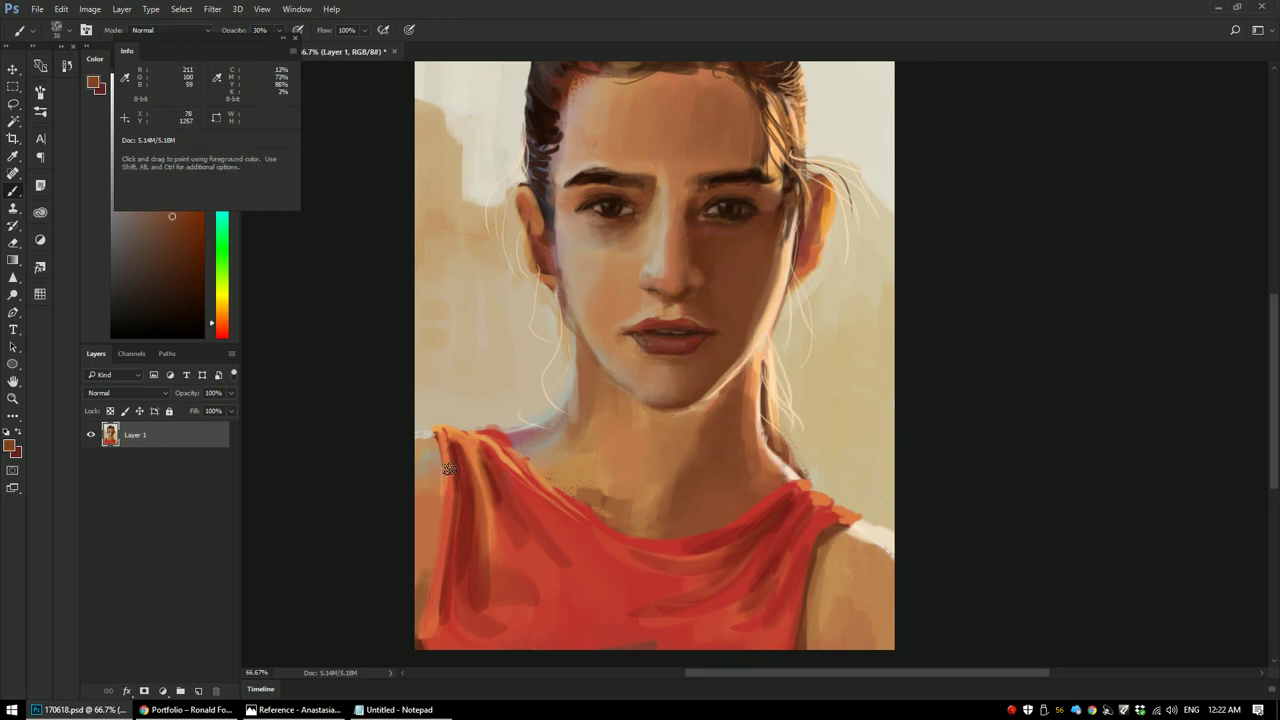
{"action": "left_click", "coordinate": [705, 250], "text": "alt"}
{"action": "left_click", "coordinate": [430, 526], "text": "alt"}
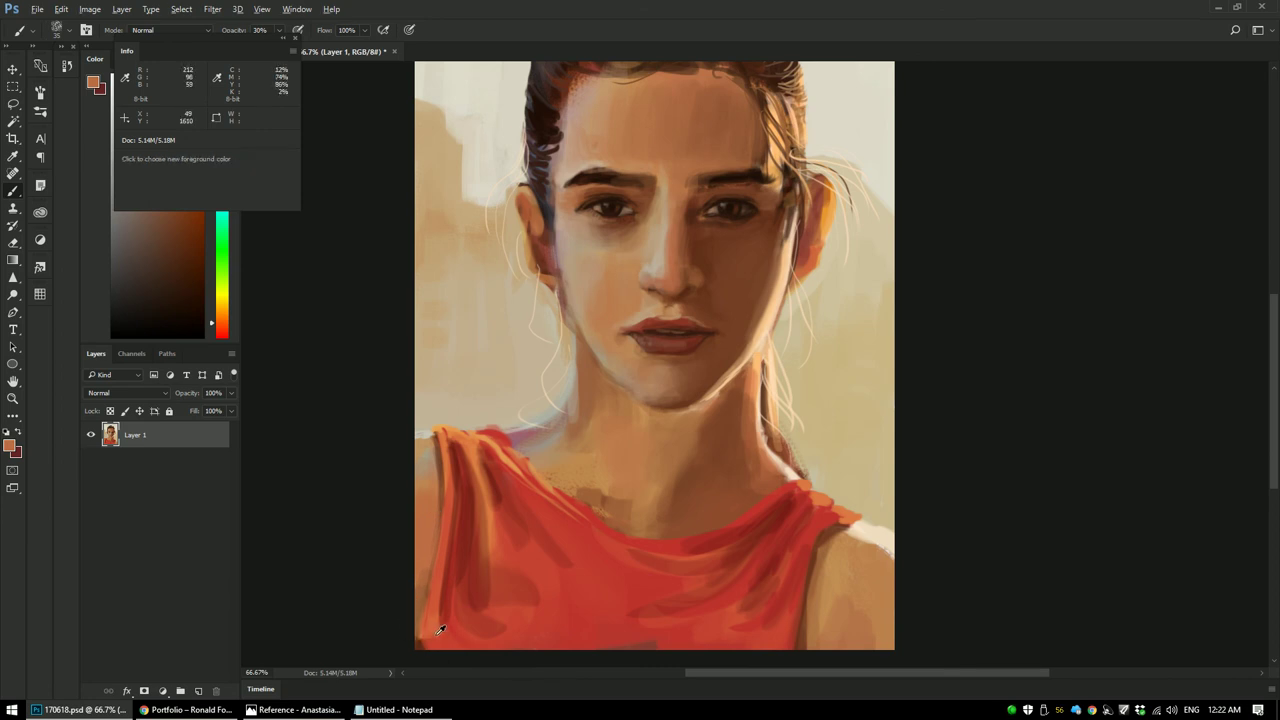
Step: Soften the folds on the lit-side shoulder and neckline of the red top with sampled reds at 30% opacity
{"action": "left_click", "coordinate": [458, 568], "text": "alt"}
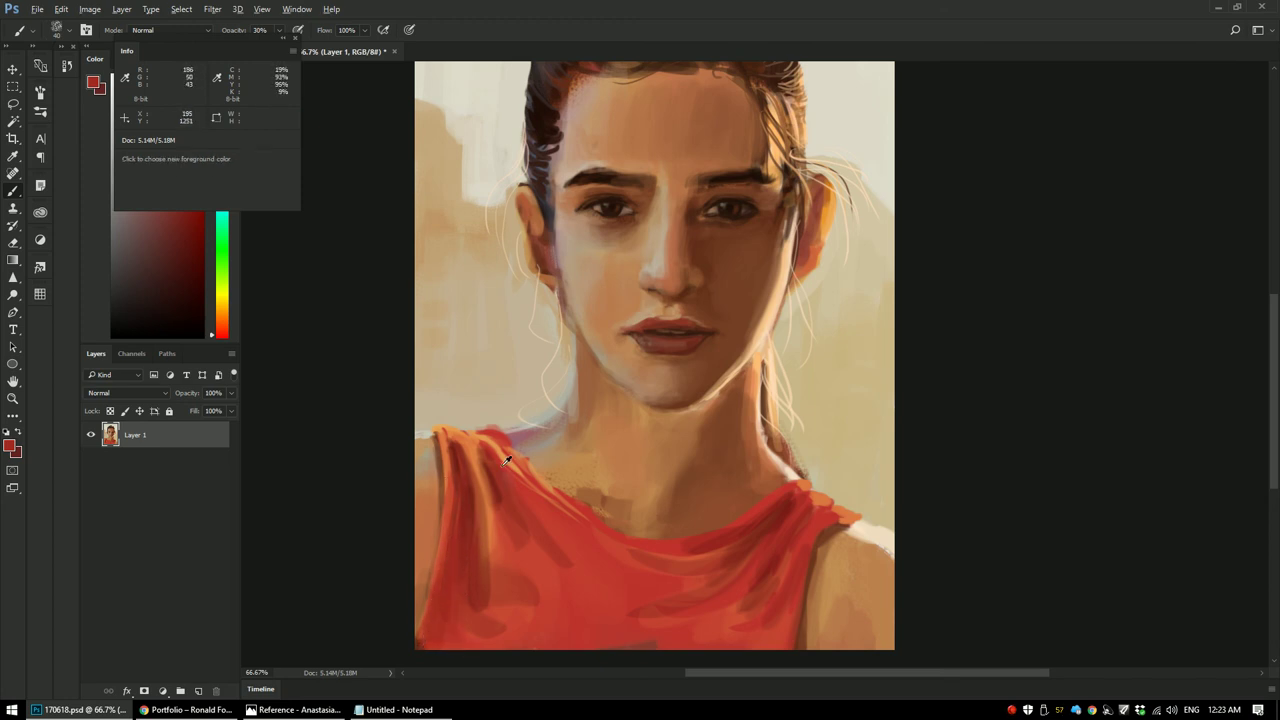
{"action": "left_click", "coordinate": [529, 488], "text": "alt"}
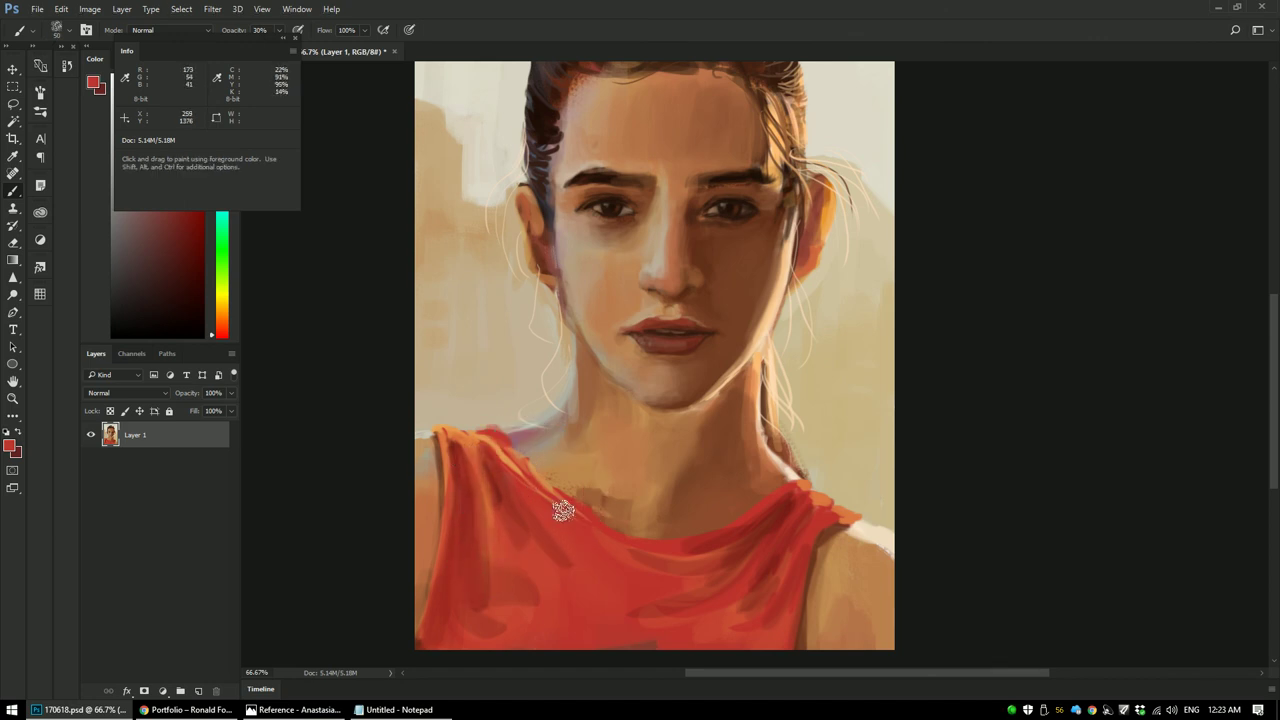
{"action": "left_click", "coordinate": [529, 556], "text": "alt"}
{"action": "key", "text": "]"}
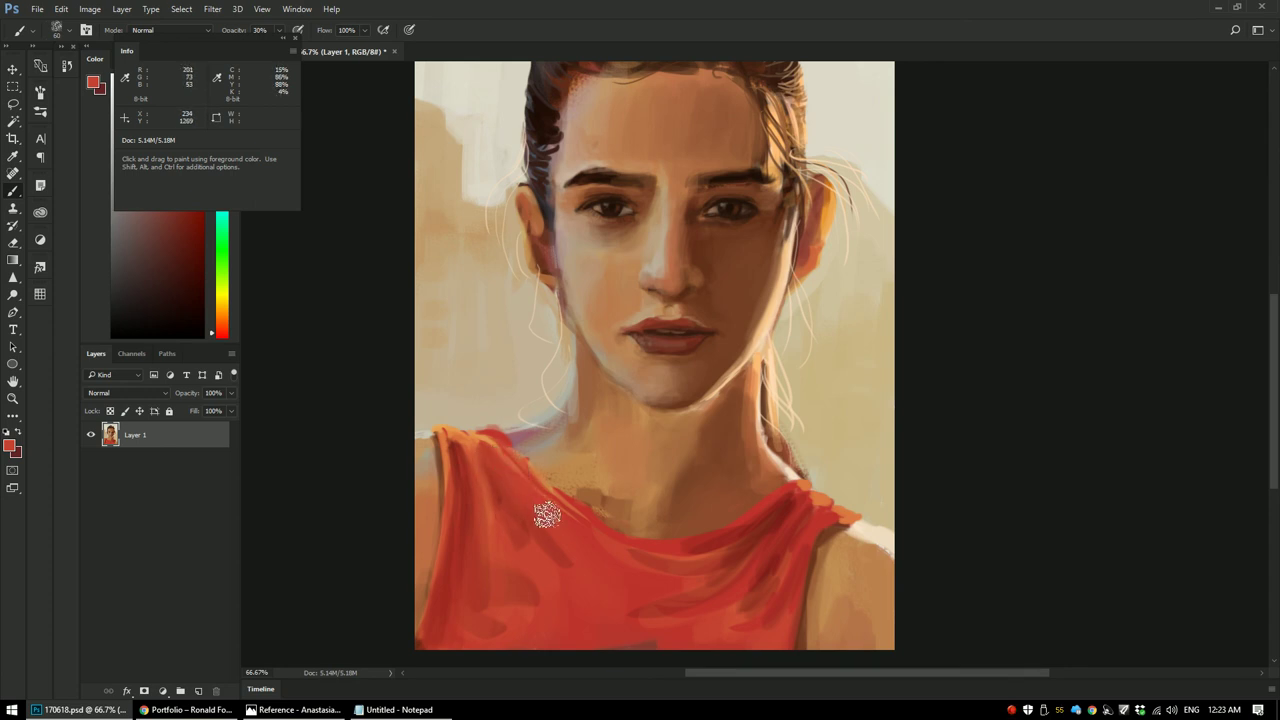
Step: Paint a sampled orange highlight along the upper edge of the lit-side shoulder strap, raising the brush opacity to 100%
{"action": "key", "text": "ctrl+1"}
{"action": "left_click", "coordinate": [355, 484], "text": "alt"}
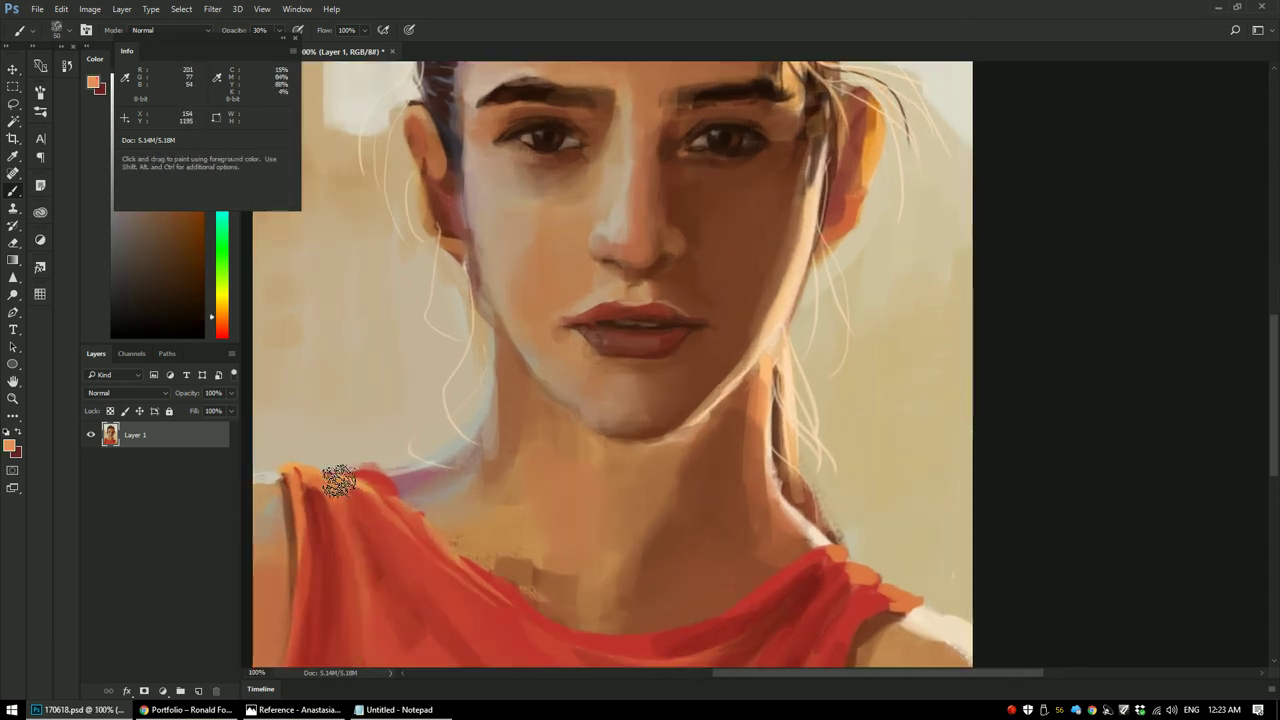
{"action": "left_click", "coordinate": [357, 473], "text": "alt"}
{"action": "key", "text": "0"}
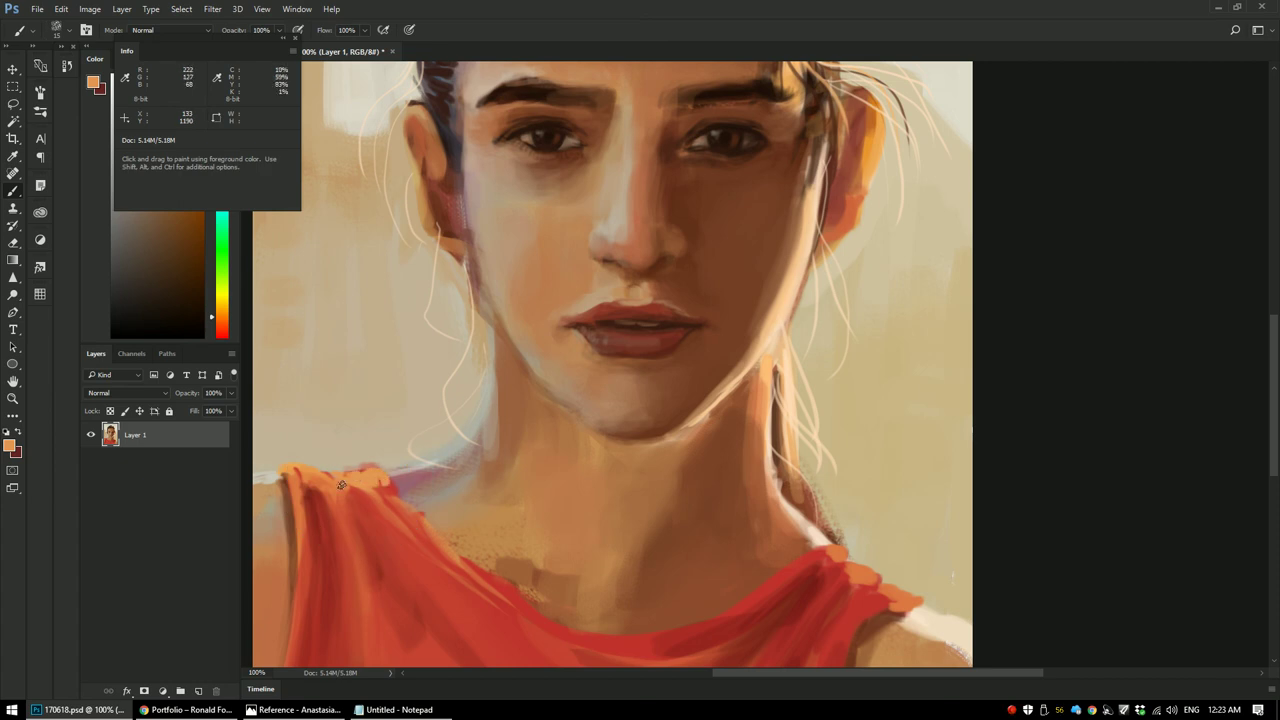
Step: Add a thin off-white rim light along the lit-side shoulder line between the strap and the neck
{"action": "right_click", "coordinate": [491, 472], "text": "alt+shift"}
{"action": "left_click", "coordinate": [400, 465], "text": "alt"}
{"action": "right_click", "coordinate": [556, 437], "text": "alt+shift"}
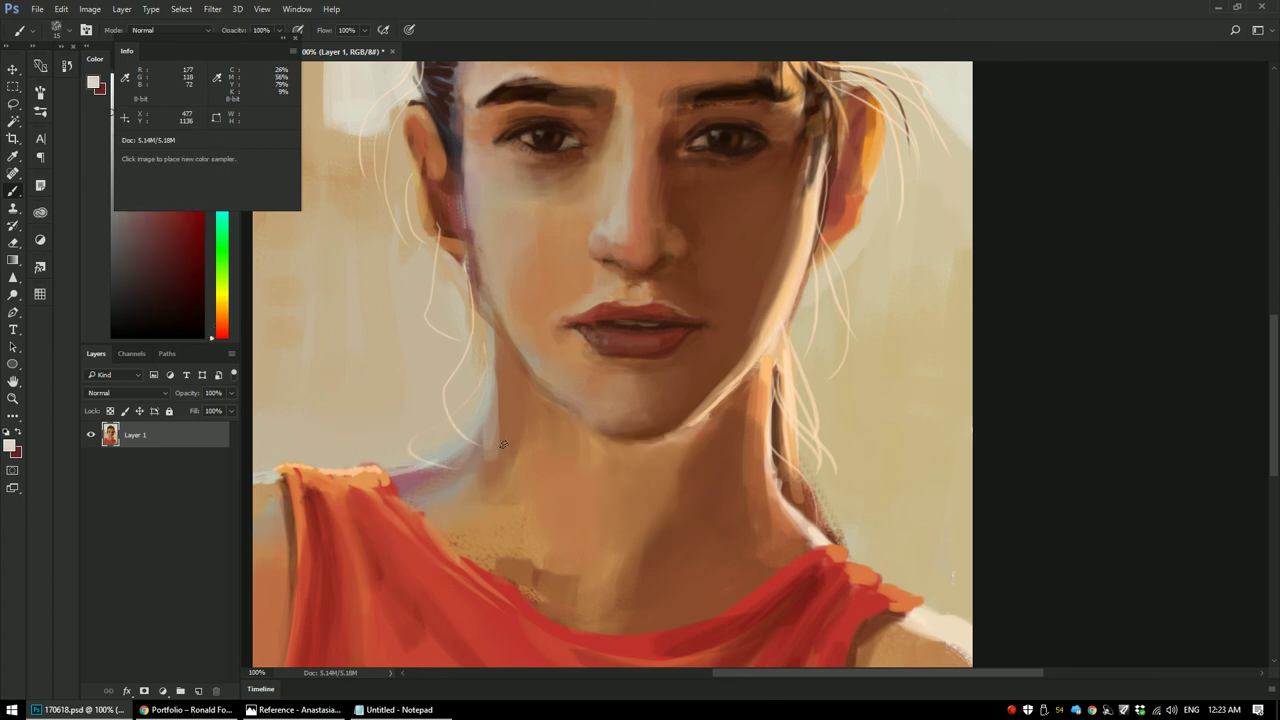
{"action": "left_click", "coordinate": [392, 466], "text": "alt"}
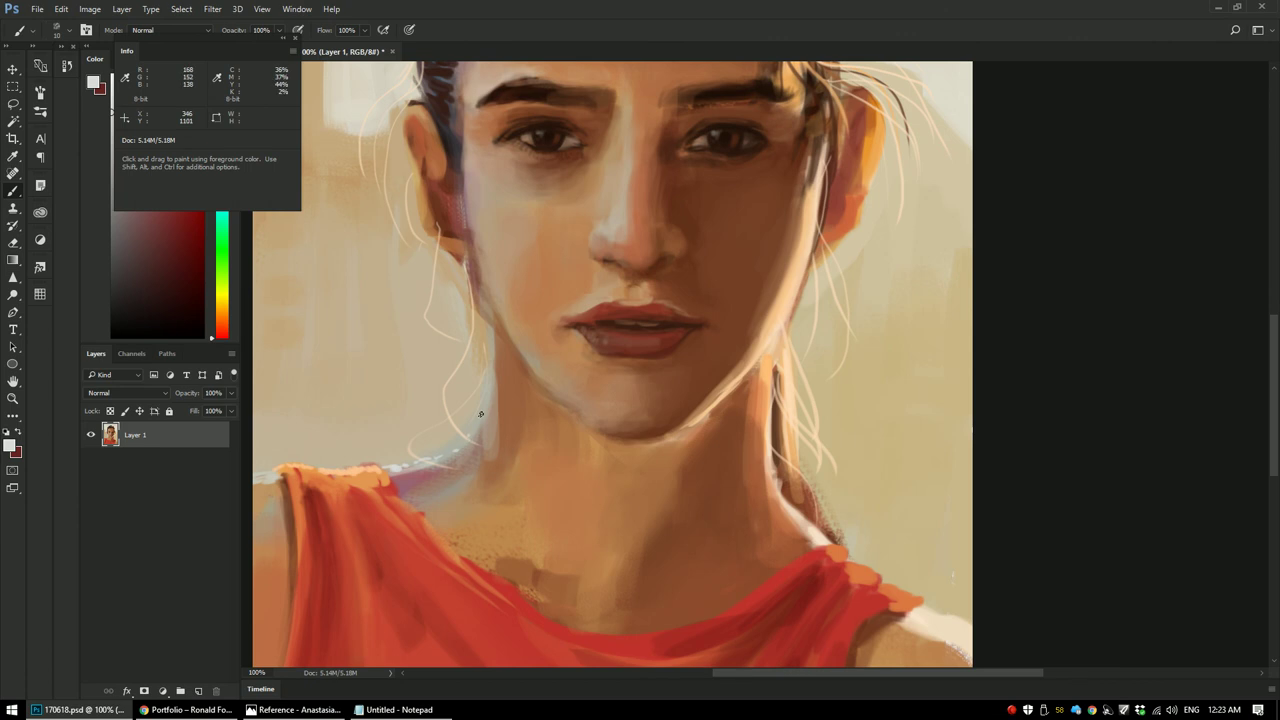
Step: Blend the light and reddish planes of the nose bridge with sampled skin tones at 20% opacity, and touch up the skin above the lit-side eyebrow
{"action": "key", "text": "ctrl+minus"}
{"action": "key", "text": "ctrl+minus"}
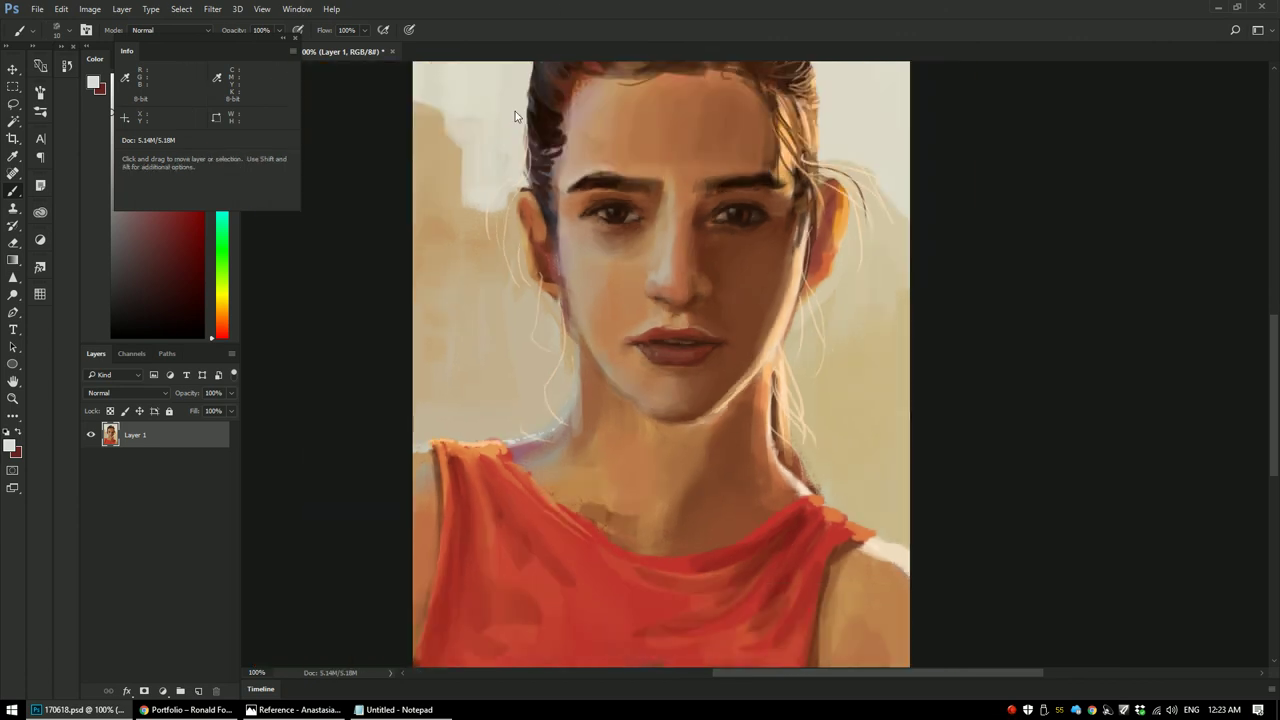
{"action": "key", "text": "ctrl+plus"}
{"action": "key", "text": "ctrl+plus"}
{"action": "key", "text": "ctrl+plus"}
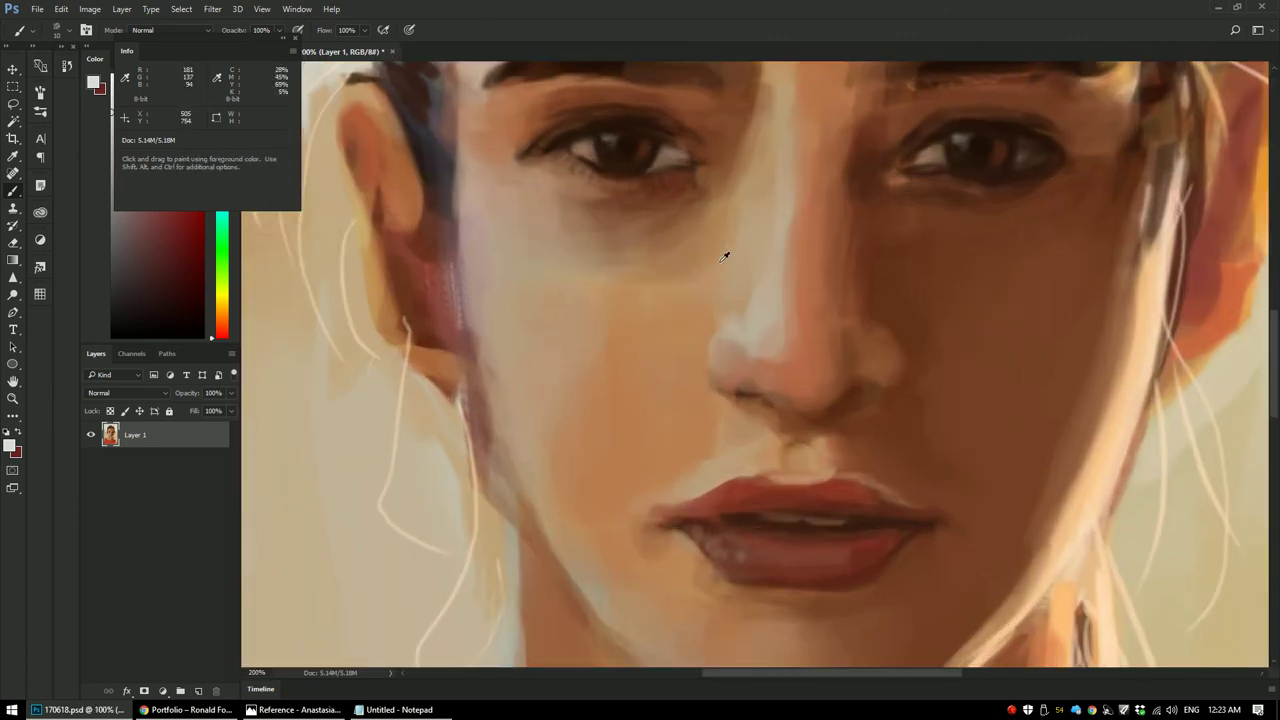
{"action": "mouse_move", "coordinate": [733, 172]}
{"action": "left_mouse_down"}
{"action": "mouse_move", "coordinate": [696, 349]}
{"action": "mouse_move", "coordinate": [702, 329]}
{"action": "left_mouse_up"}
{"action": "left_click", "coordinate": [754, 371], "text": "alt"}
{"action": "key", "text": "]"}
{"action": "key", "text": "]"}
{"action": "key", "text": "]"}
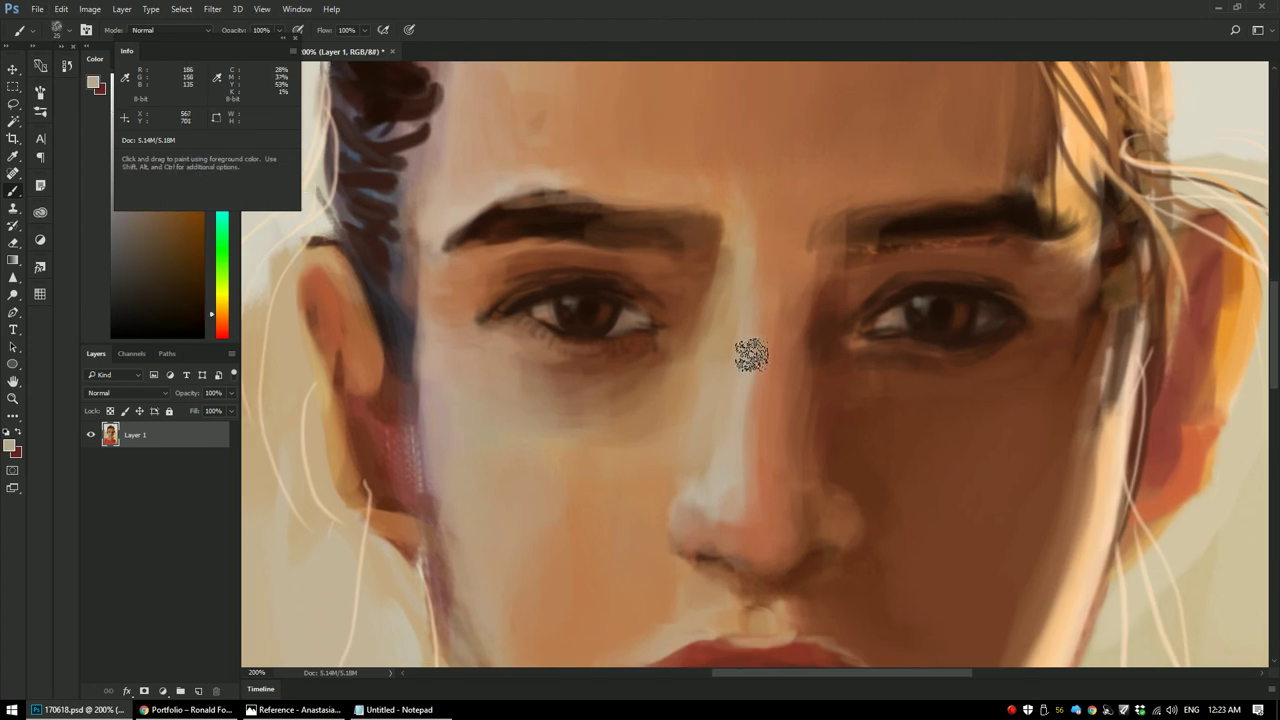
{"action": "key", "text": "2"}
{"action": "left_click", "coordinate": [783, 337], "text": "alt"}
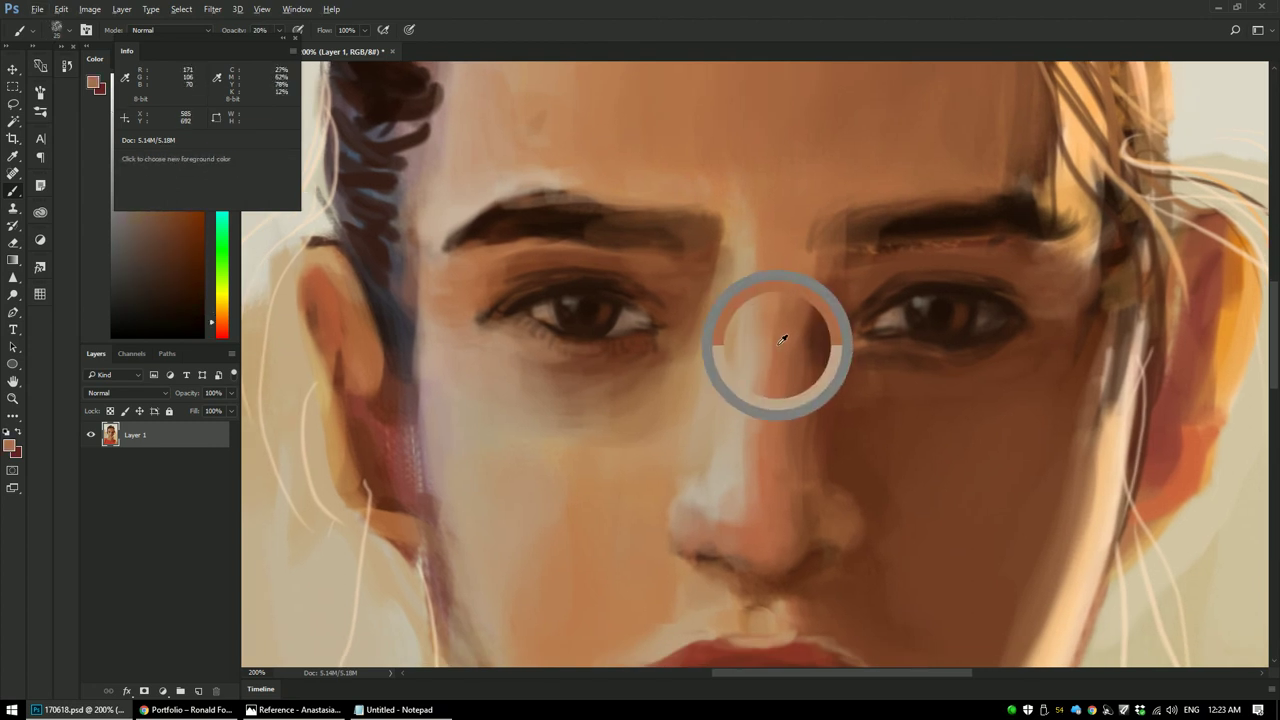
{"action": "left_click", "coordinate": [733, 452], "text": "alt"}
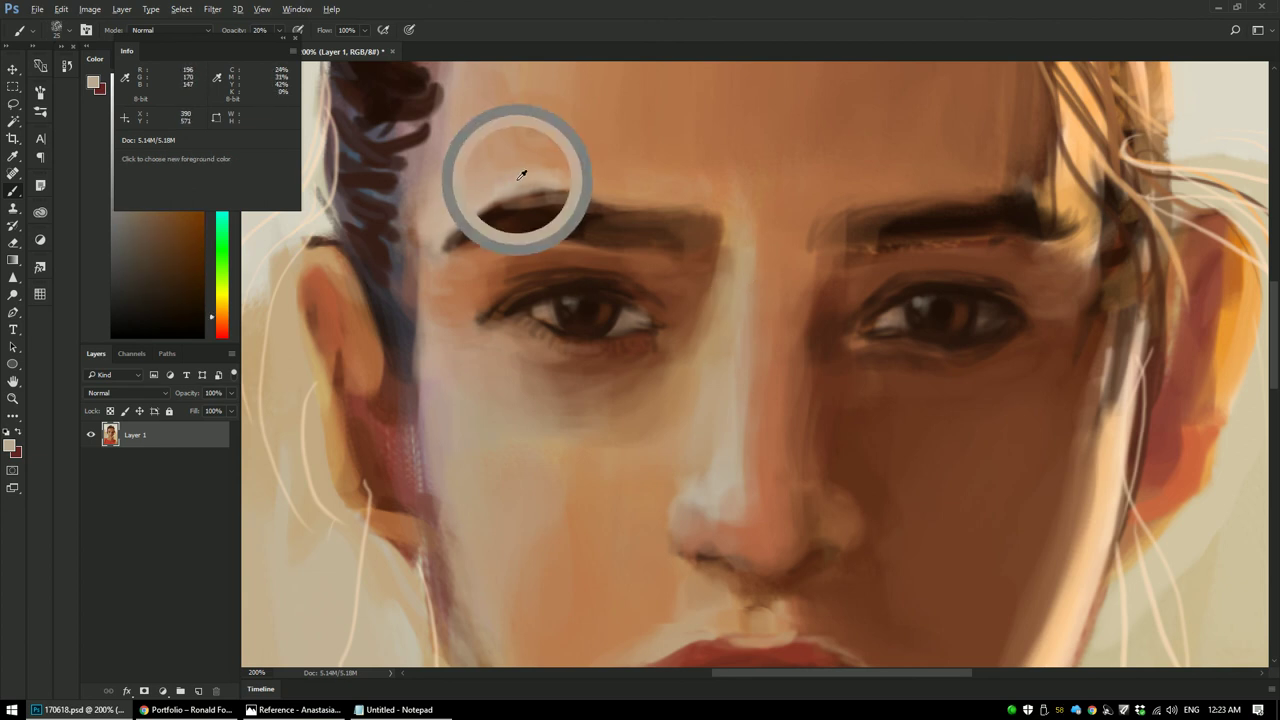
{"action": "left_click", "coordinate": [728, 458], "text": "alt"}
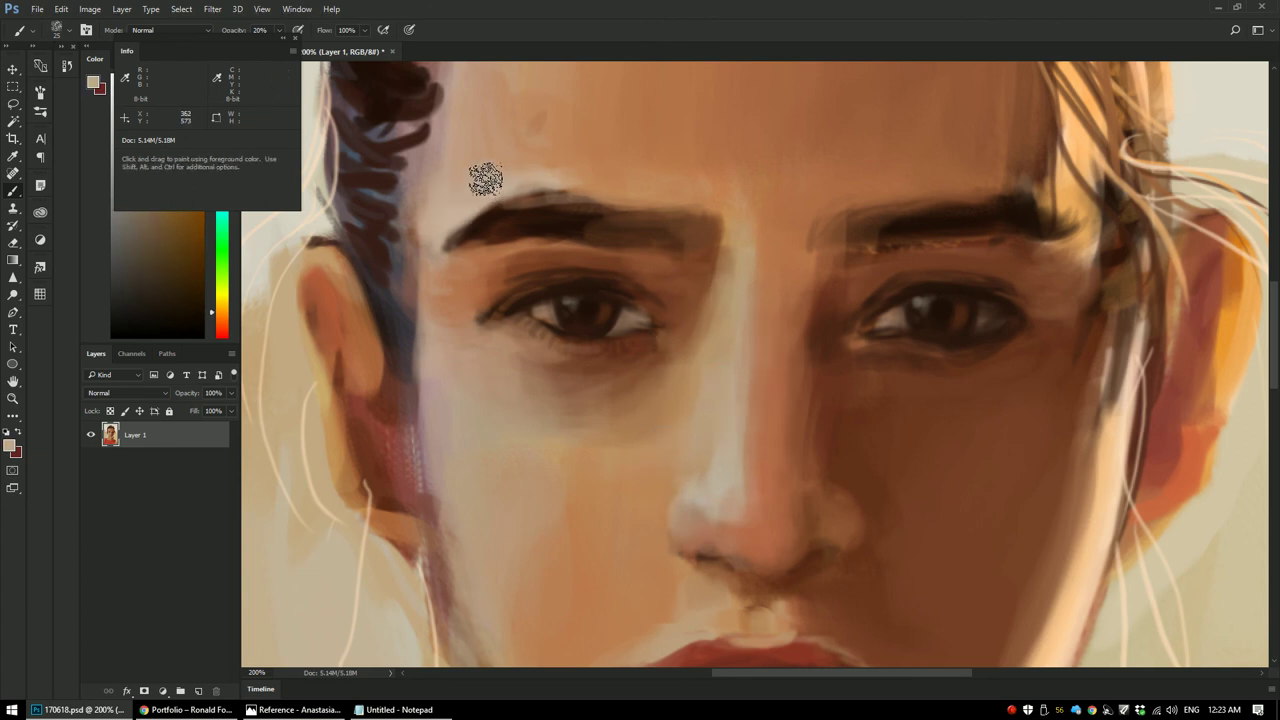
Step: Deepen and smooth the shadow side of the nose and around its nostril wing with sampled browns at 20% opacity
{"action": "left_click", "coordinate": [856, 500], "text": "alt"}
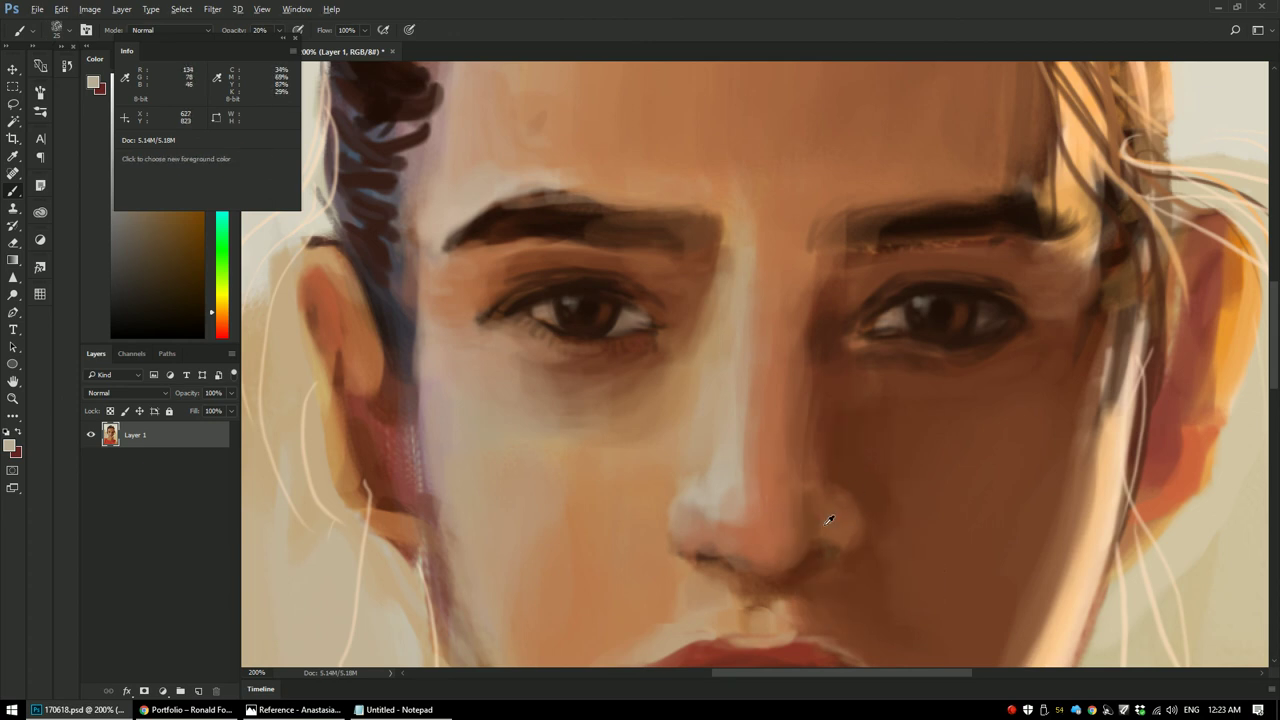
{"action": "left_click", "coordinate": [817, 550], "text": "alt"}
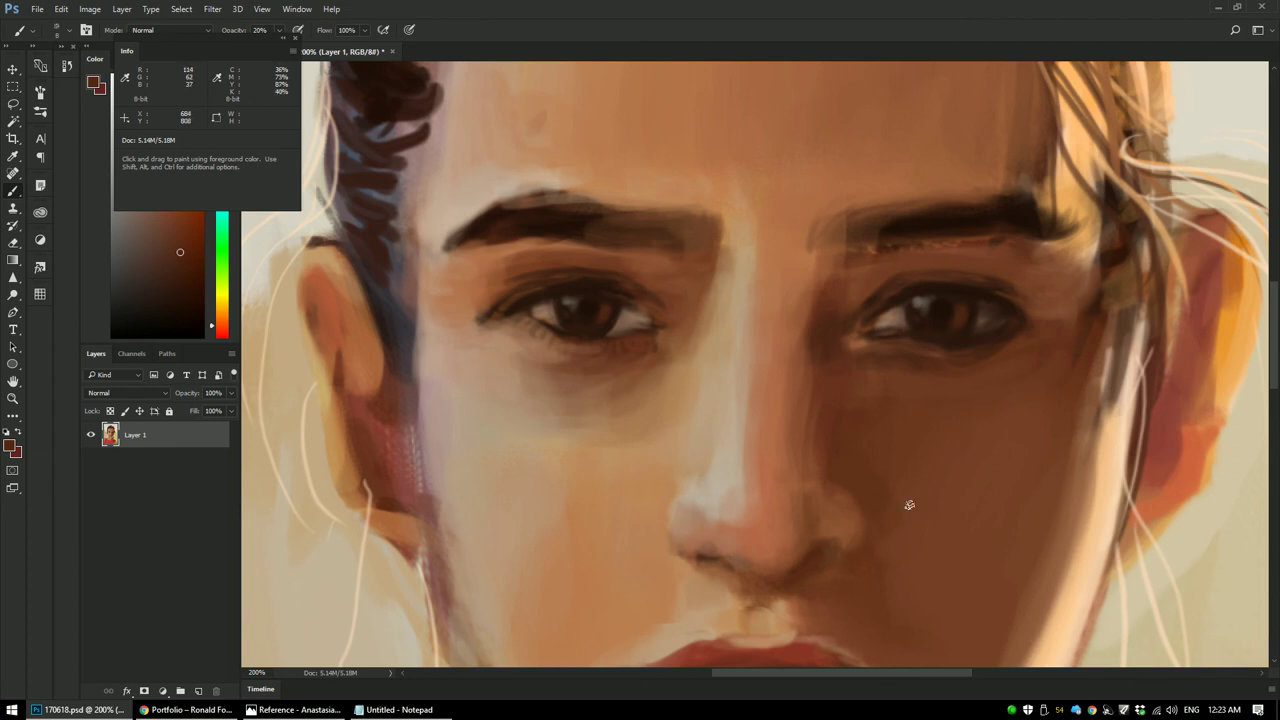
{"action": "left_click", "coordinate": [855, 478], "text": "alt"}
{"action": "left_click", "coordinate": [821, 353], "text": "alt"}
{"action": "left_click_drag", "start_coordinate": [821, 353], "coordinate": [809, 437]}
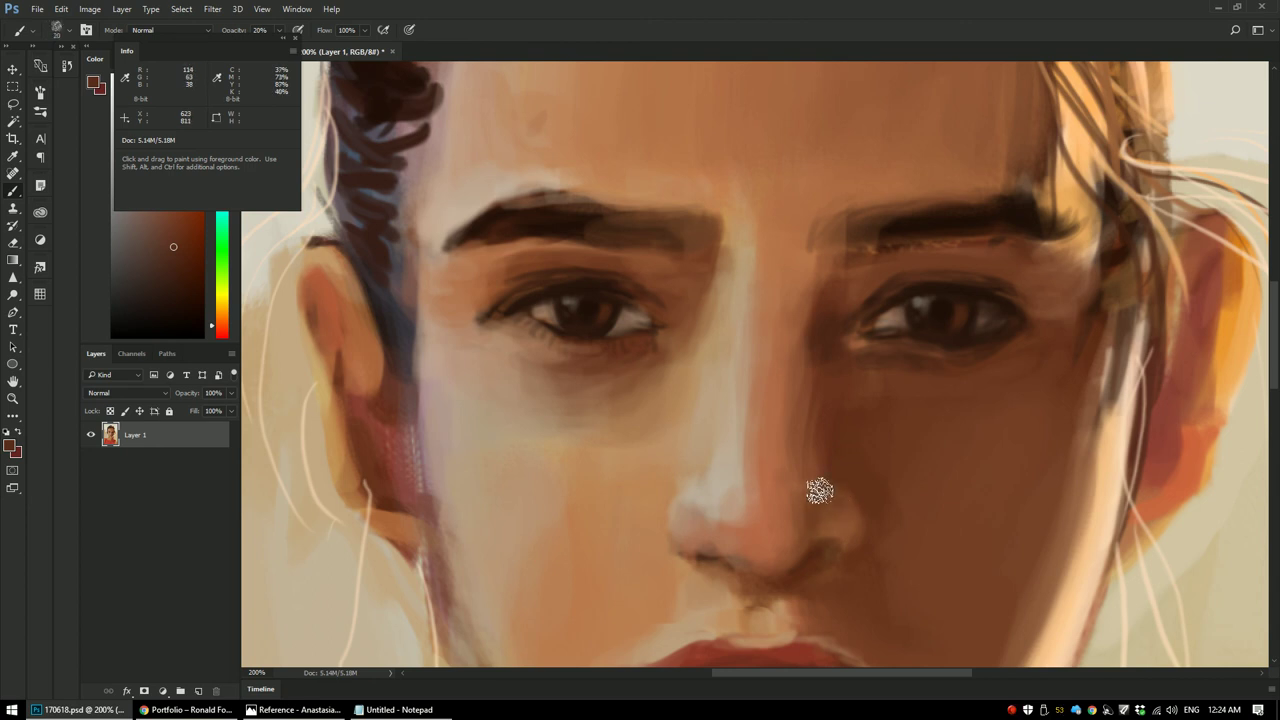
{"action": "left_click", "coordinate": [822, 345], "text": "alt"}
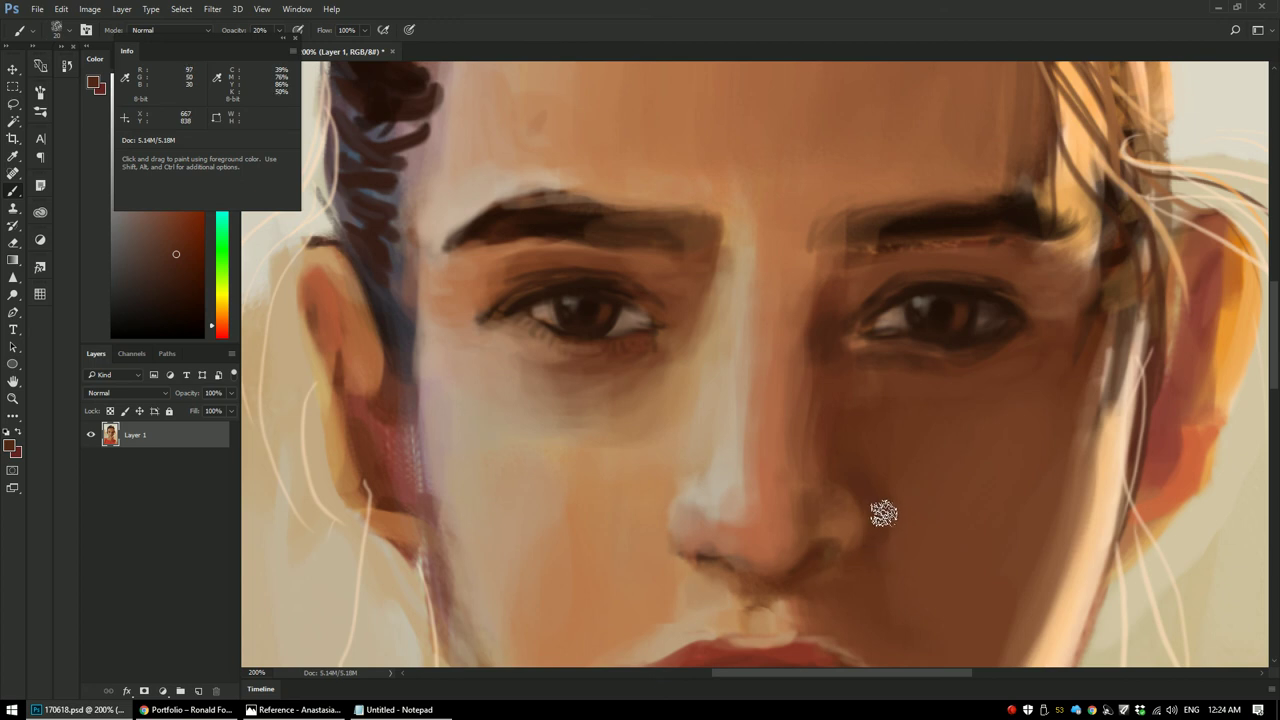
{"action": "left_click", "coordinate": [912, 528], "text": "alt"}
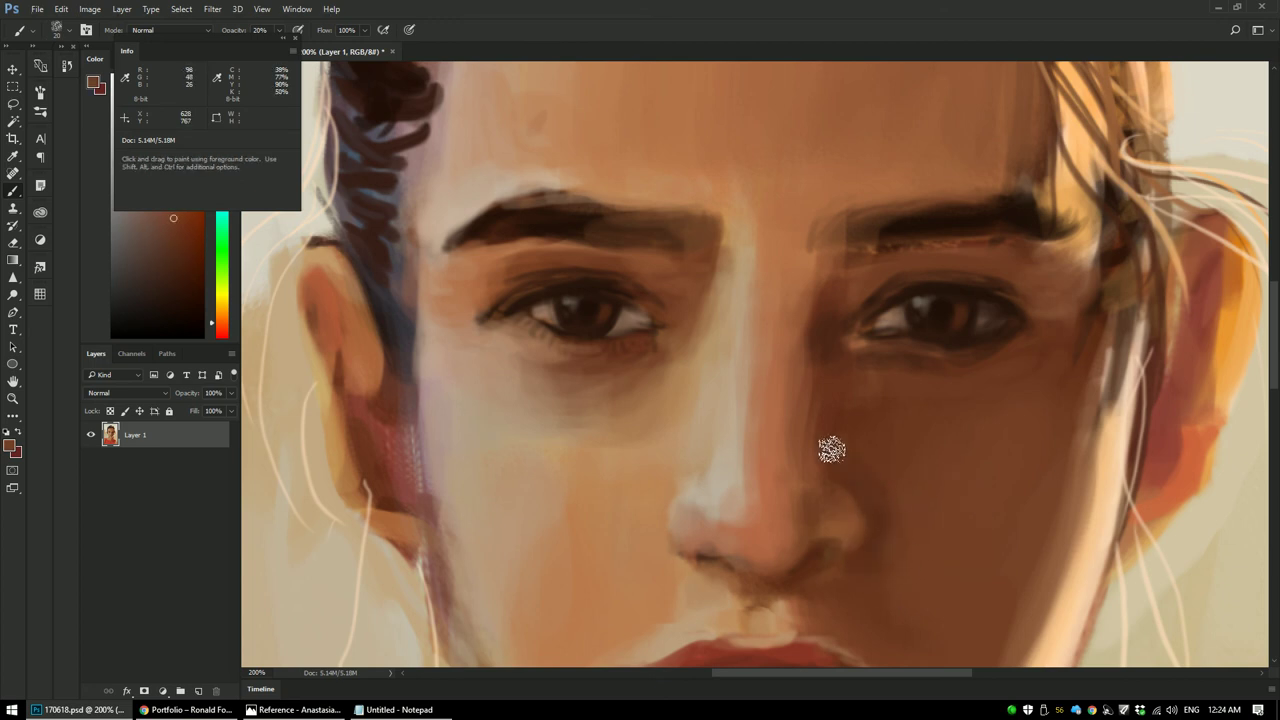
{"action": "left_click_drag", "start_coordinate": [814, 446], "coordinate": [797, 492]}
{"action": "left_click_drag", "start_coordinate": [826, 390], "coordinate": [812, 482]}
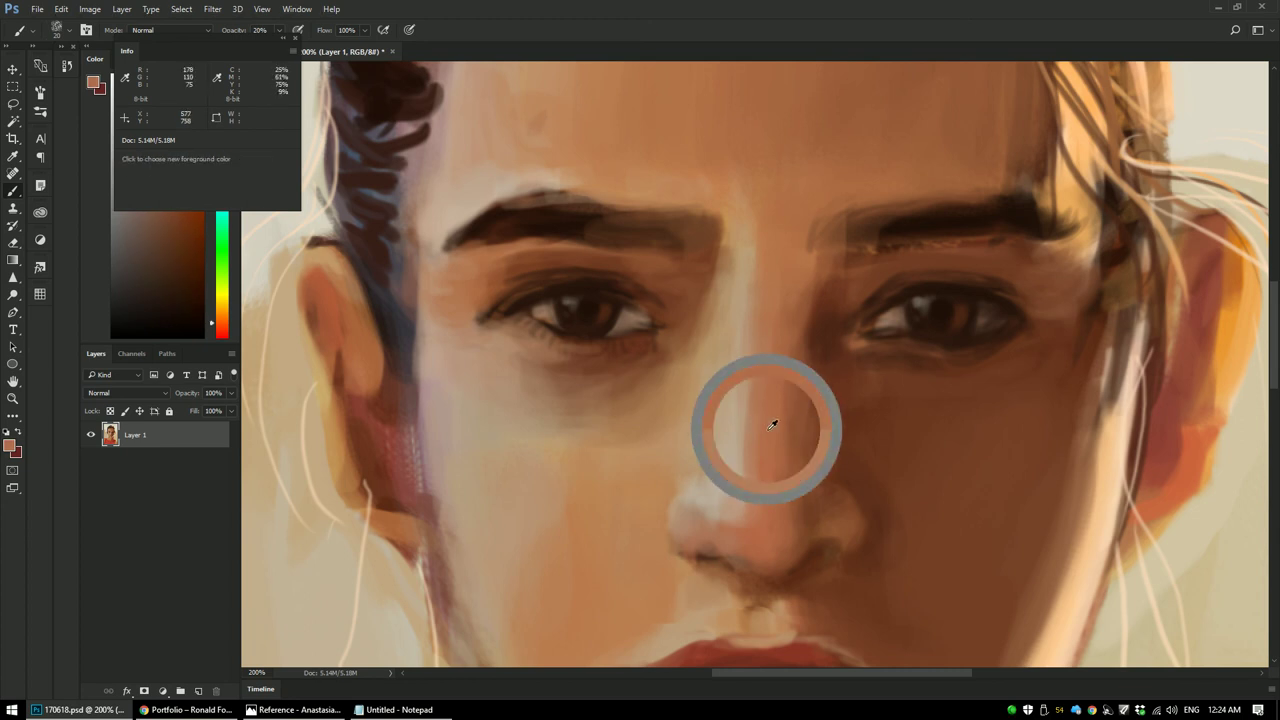
Step: Refine the shadow under the nose and the philtrum above the upper lip with sampled brown and light skin tones
{"action": "key", "text": "ctrl+minus"}
{"action": "key", "text": "ctrl+minus"}
{"action": "key", "text": "ctrl+minus"}
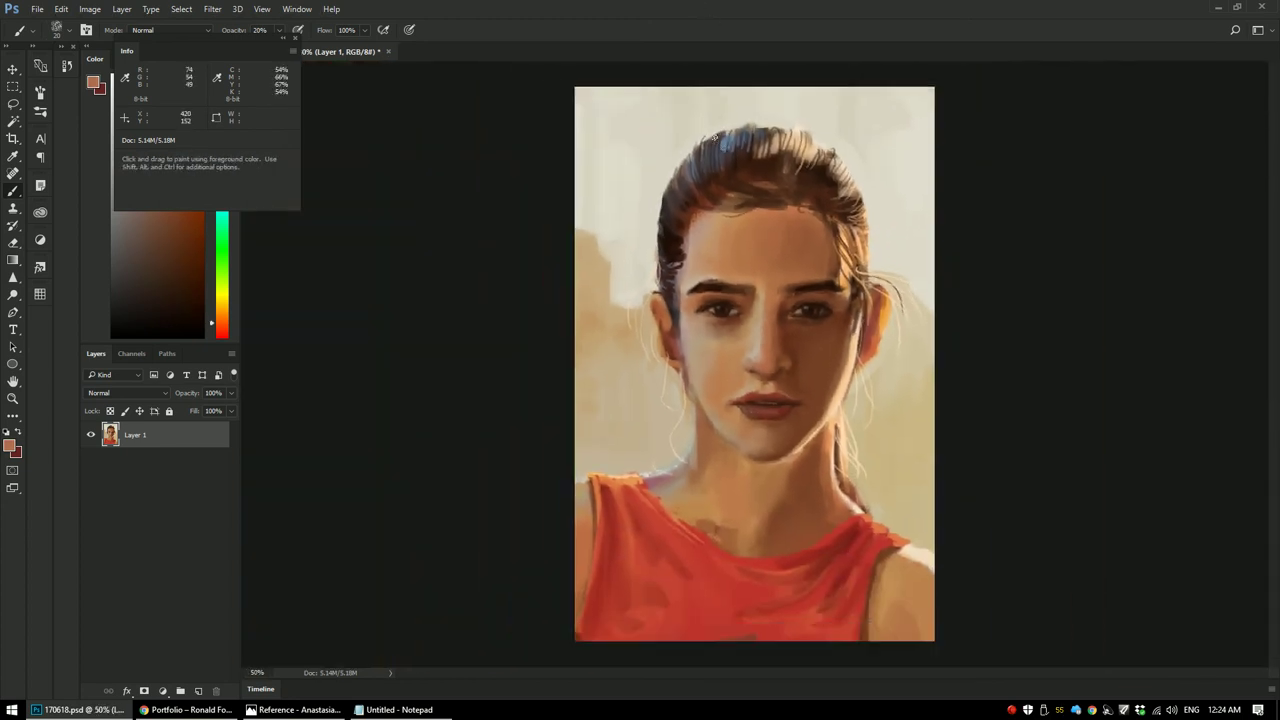
{"action": "scroll", "coordinate": [752, 360], "scroll_direction": "down", "scroll_amount": 1}
{"action": "scroll", "coordinate": [752, 360], "scroll_direction": "up", "scroll_amount": 5}
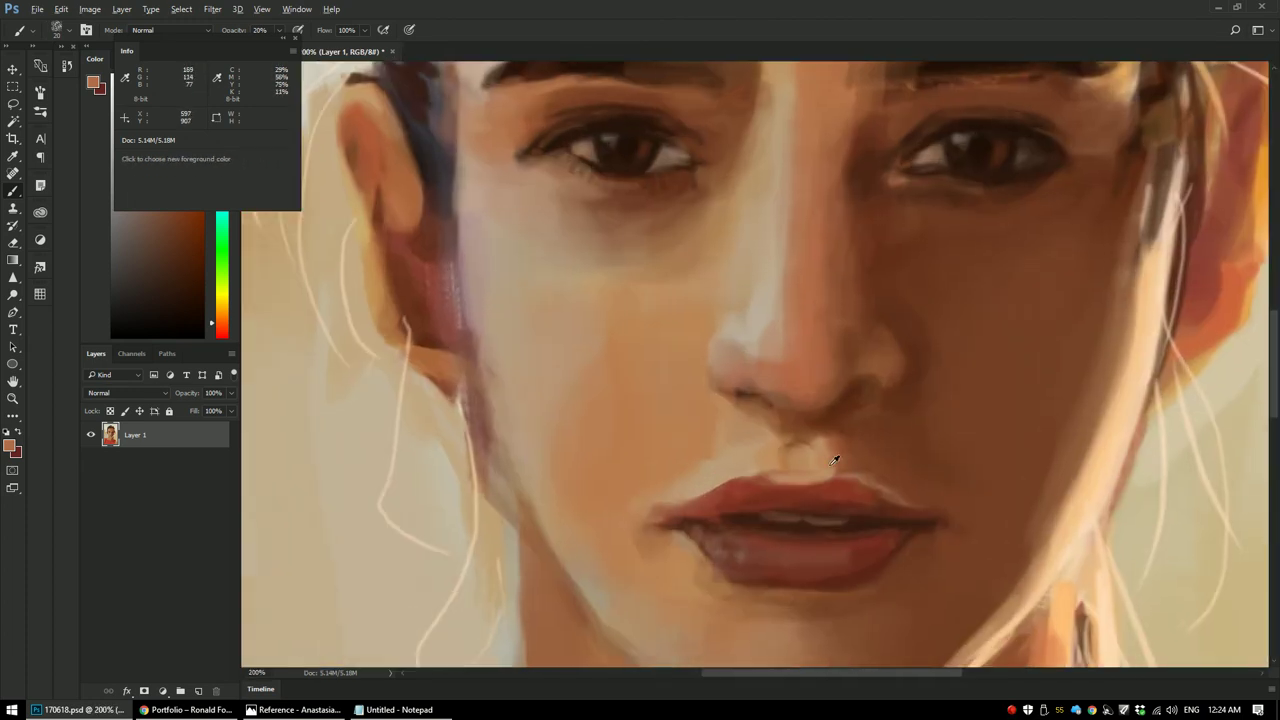
{"action": "left_click", "coordinate": [804, 423], "text": "alt"}
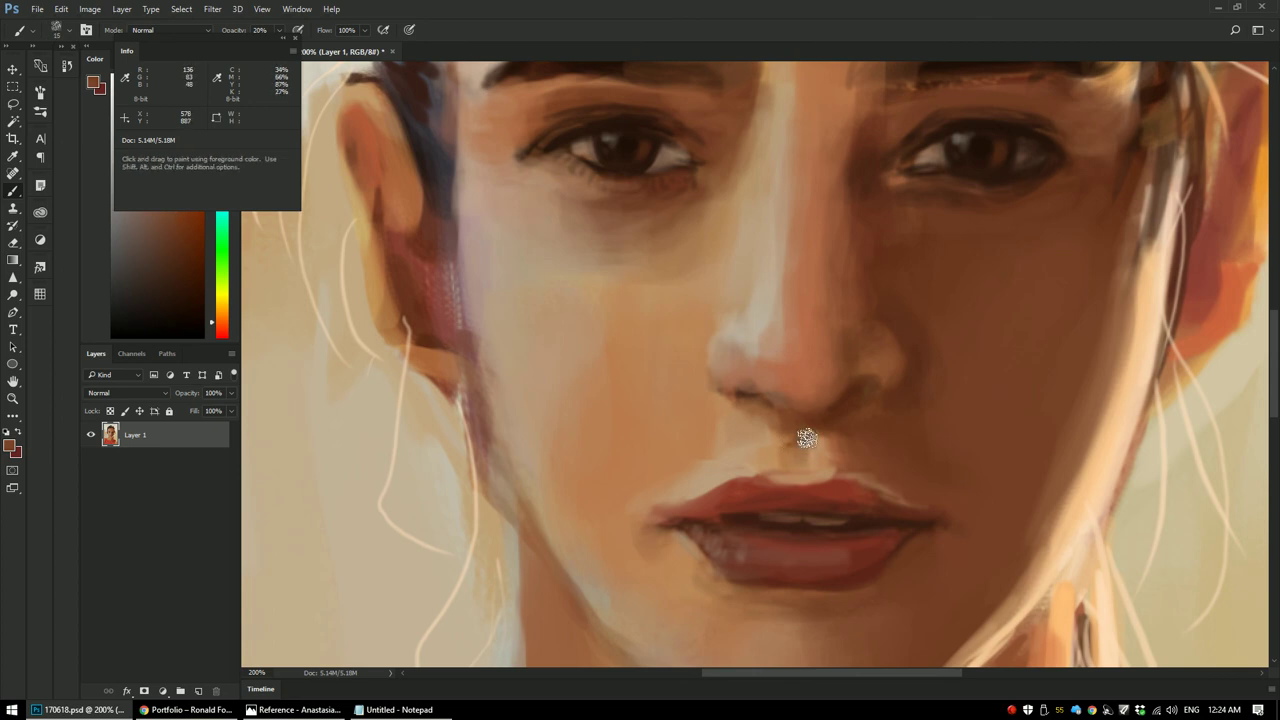
{"action": "left_click", "coordinate": [779, 449], "text": "alt"}
{"action": "left_click", "coordinate": [820, 440], "text": "alt"}
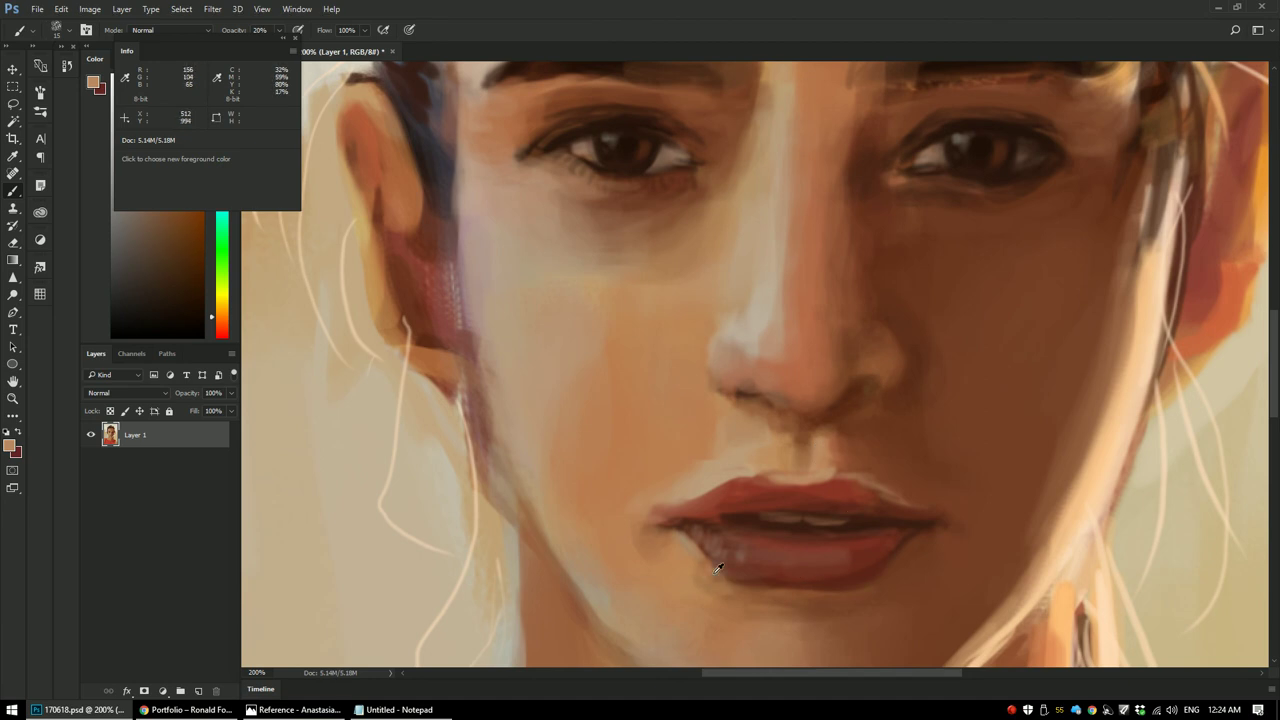
Step: Soften the skin along the lower edge of the bottom lip with a sampled light skin tone
{"action": "left_click", "coordinate": [623, 606], "text": "alt"}
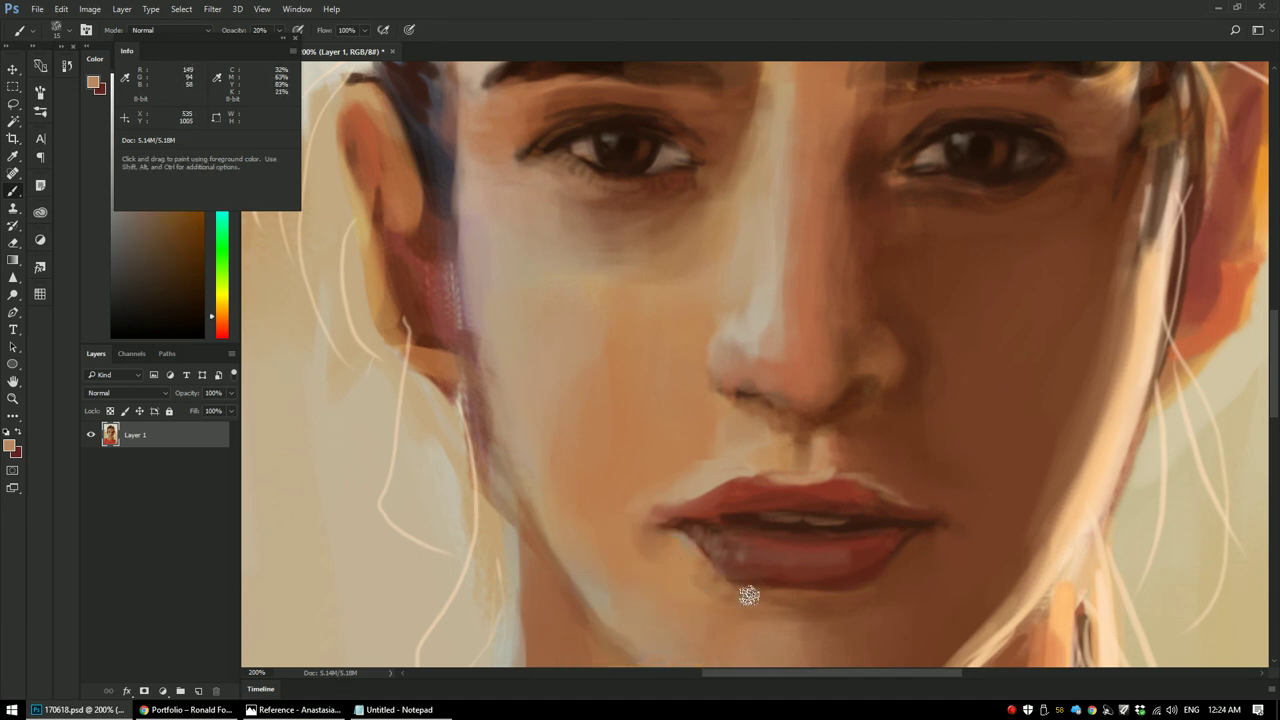
{"action": "mouse_move", "coordinate": [766, 598]}
{"action": "left_mouse_down"}
{"action": "mouse_move", "coordinate": [745, 600]}
{"action": "mouse_move", "coordinate": [822, 595]}
{"action": "left_mouse_up"}
{"action": "key", "text": "["}
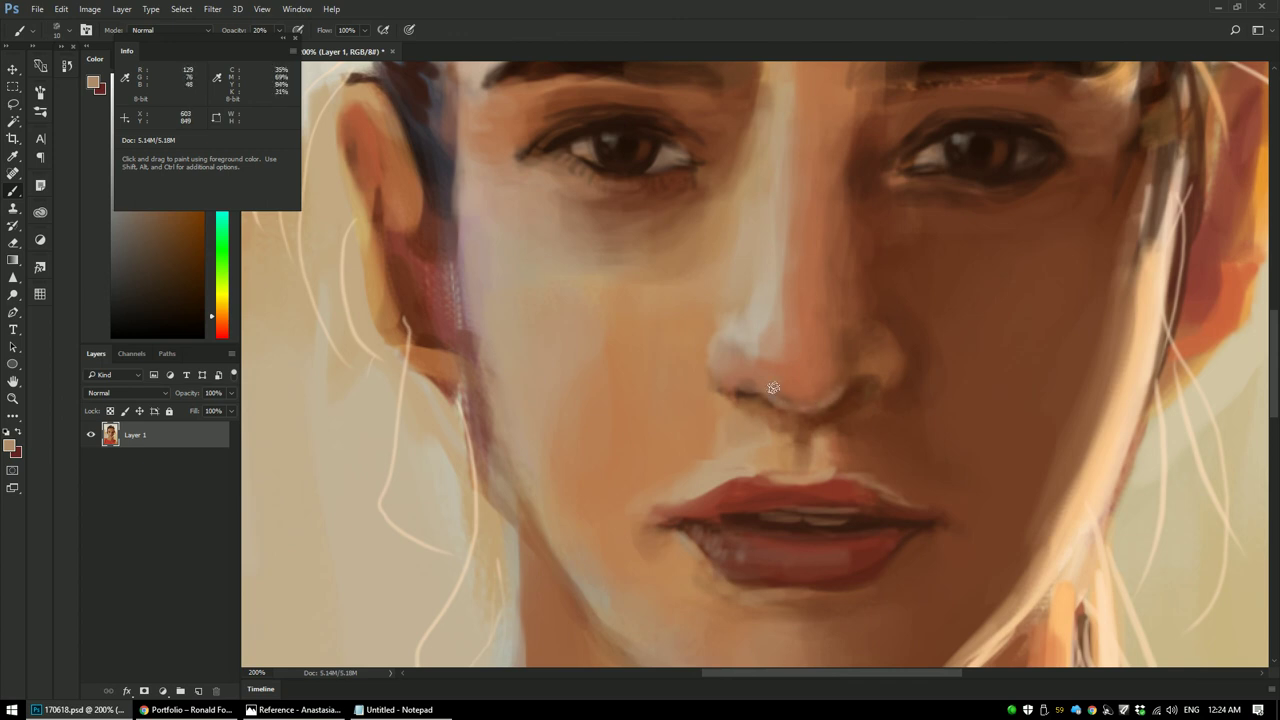
Step: Blend the shadow-side cheek beside the rim light with sampled browns, using 30% opacity
{"action": "key", "text": "ctrl+minus"}
{"action": "key", "text": "ctrl+minus"}
{"action": "key", "text": "ctrl+minus"}
{"action": "key", "text": "ctrl+minus"}
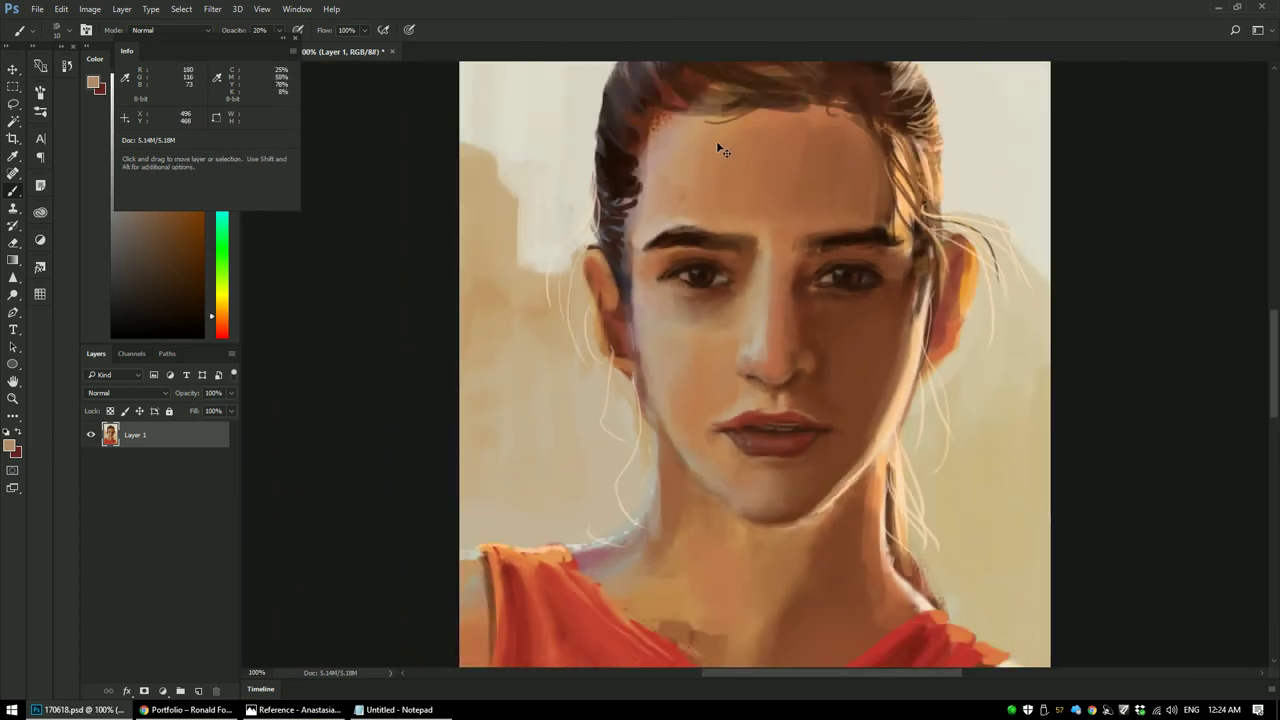
{"action": "key", "text": "ctrl+plus"}
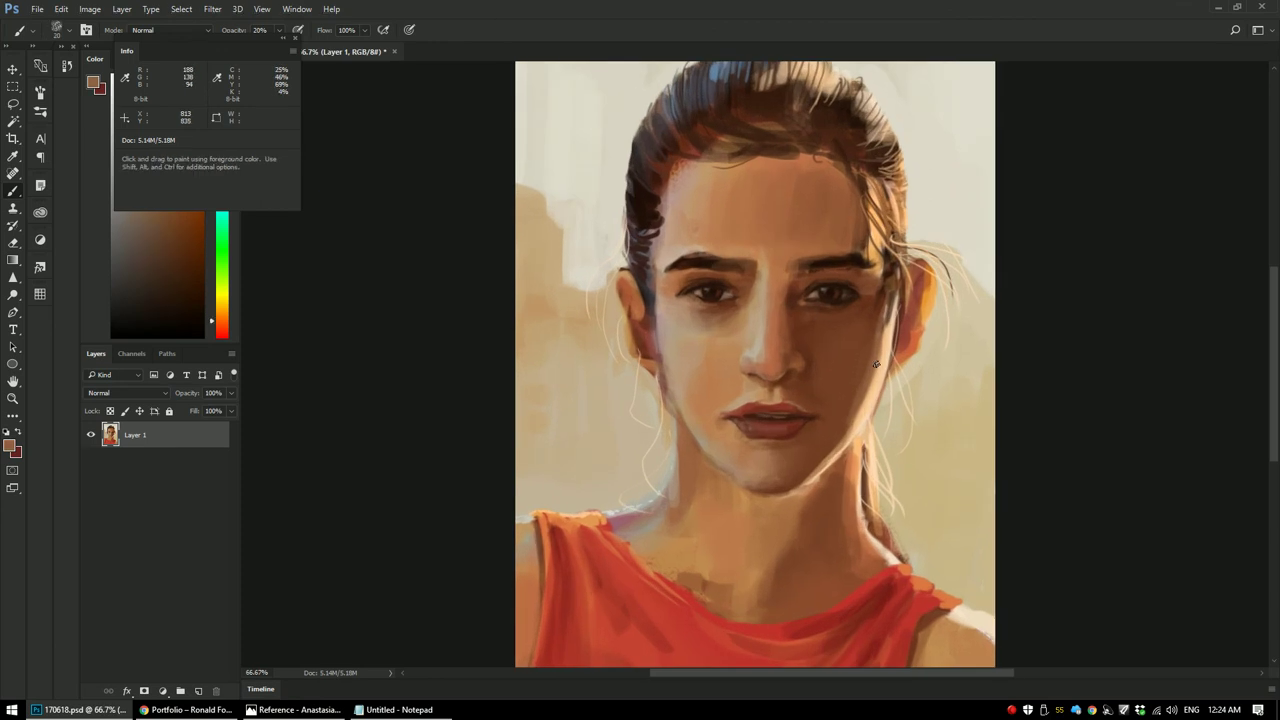
{"action": "left_click", "coordinate": [870, 322], "text": "alt"}
{"action": "left_click", "coordinate": [856, 354], "text": "alt"}
{"action": "left_click", "coordinate": [840, 405], "text": "alt"}
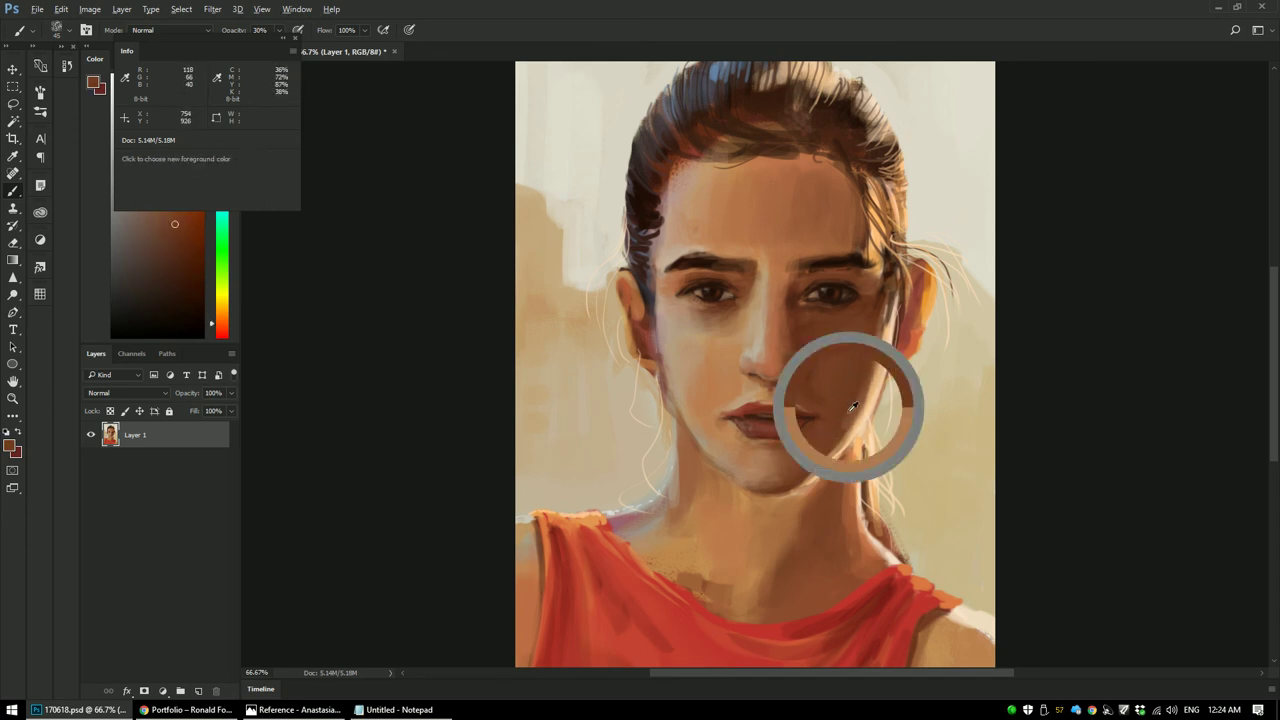
Step: Flip the portrait horizontally and check the whole figure's proportions
{"action": "key", "text": "ctrl+minus"}
{"action": "key", "text": "ctrl+minus"}
{"action": "key", "text": "ctrl+minus"}
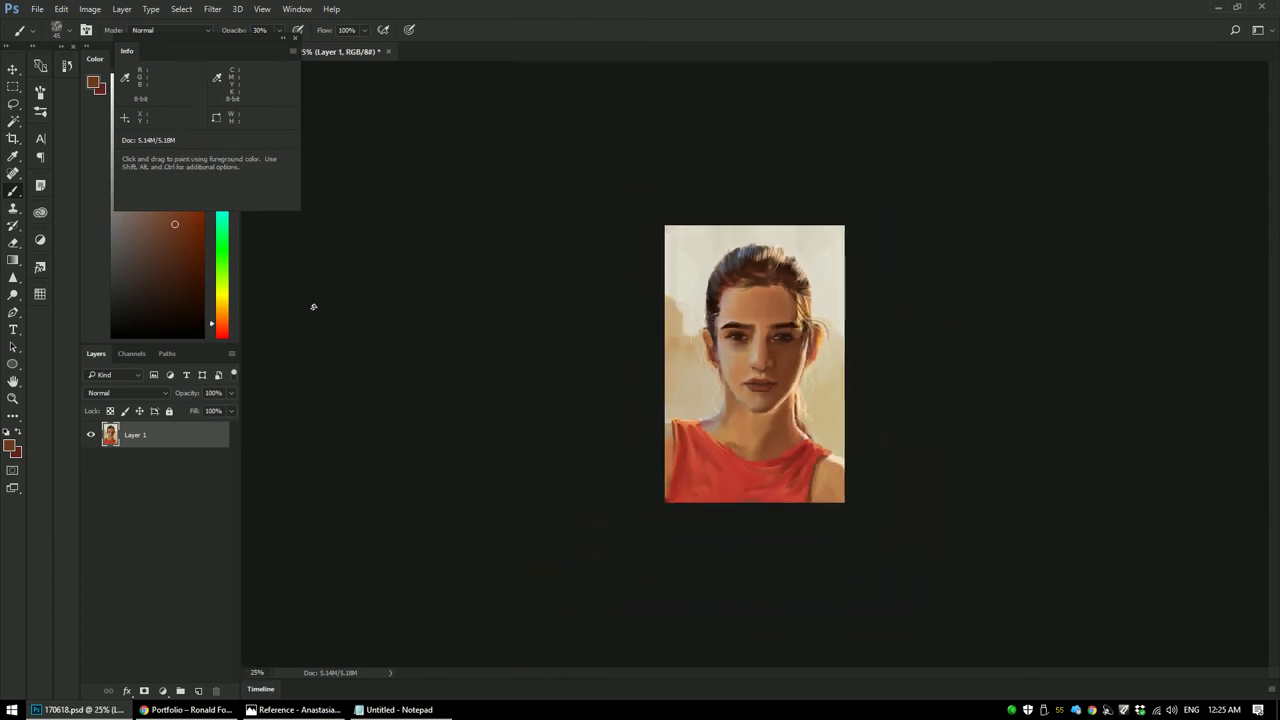
{"action": "key", "text": "ctrl+plus"}
{"action": "key", "text": "ctrl+plus"}
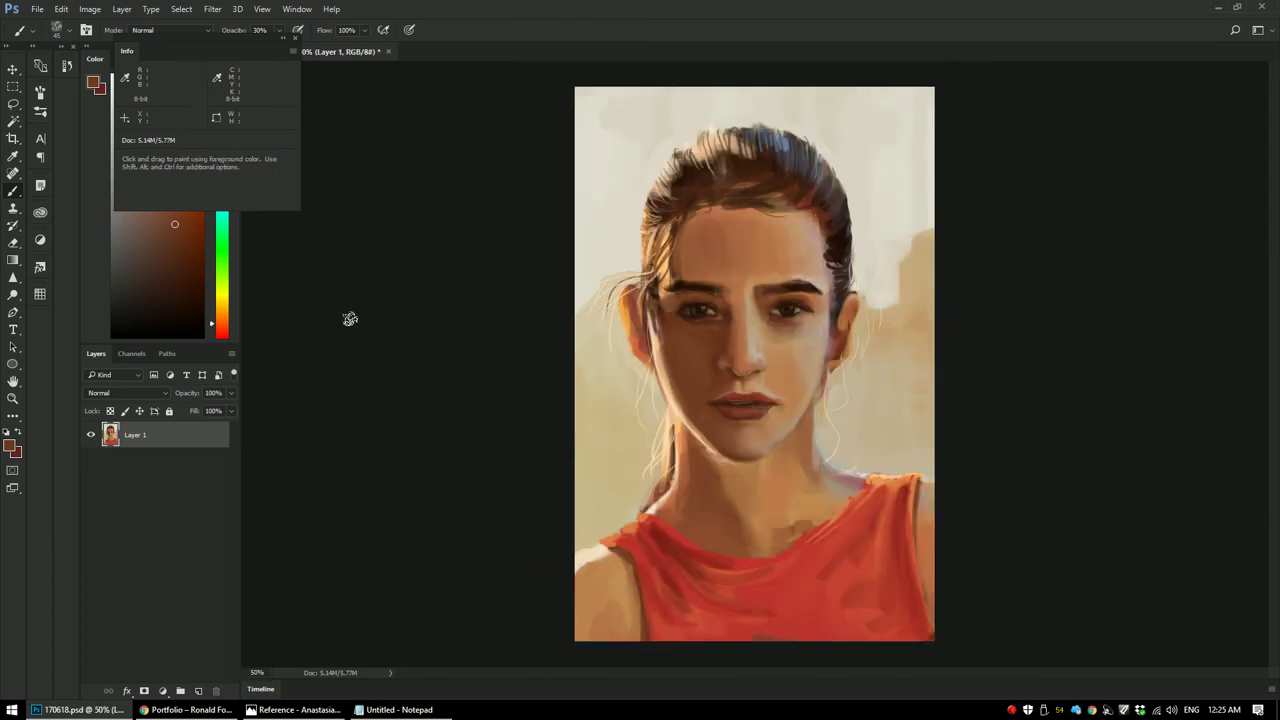
Step: Blend the lit-side forehead and temple below the hairline with sampled pinkish and light skin tones at 30% opacity
{"action": "key", "text": "ctrl+shift+h"}
{"action": "key", "text": "ctrl+shift+h"}
{"action": "key", "text": "ctrl+plus"}
{"action": "left_click", "coordinate": [827, 194], "text": "alt"}
{"action": "left_click", "coordinate": [840, 198], "text": "alt"}
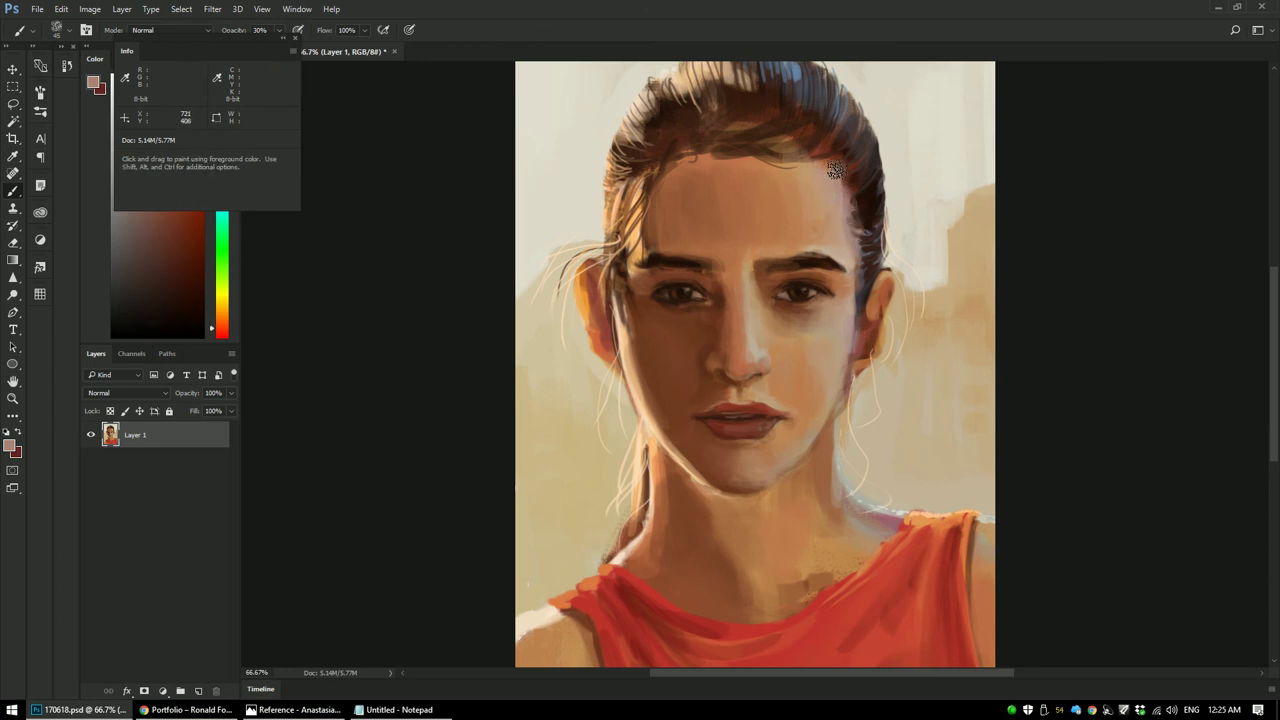
{"action": "left_click", "coordinate": [842, 165], "text": "alt"}
{"action": "mouse_move", "coordinate": [827, 178]}
{"action": "left_mouse_down"}
{"action": "mouse_move", "coordinate": [854, 241]}
{"action": "mouse_move", "coordinate": [825, 167]}
{"action": "mouse_move", "coordinate": [840, 198]}
{"action": "left_mouse_up"}
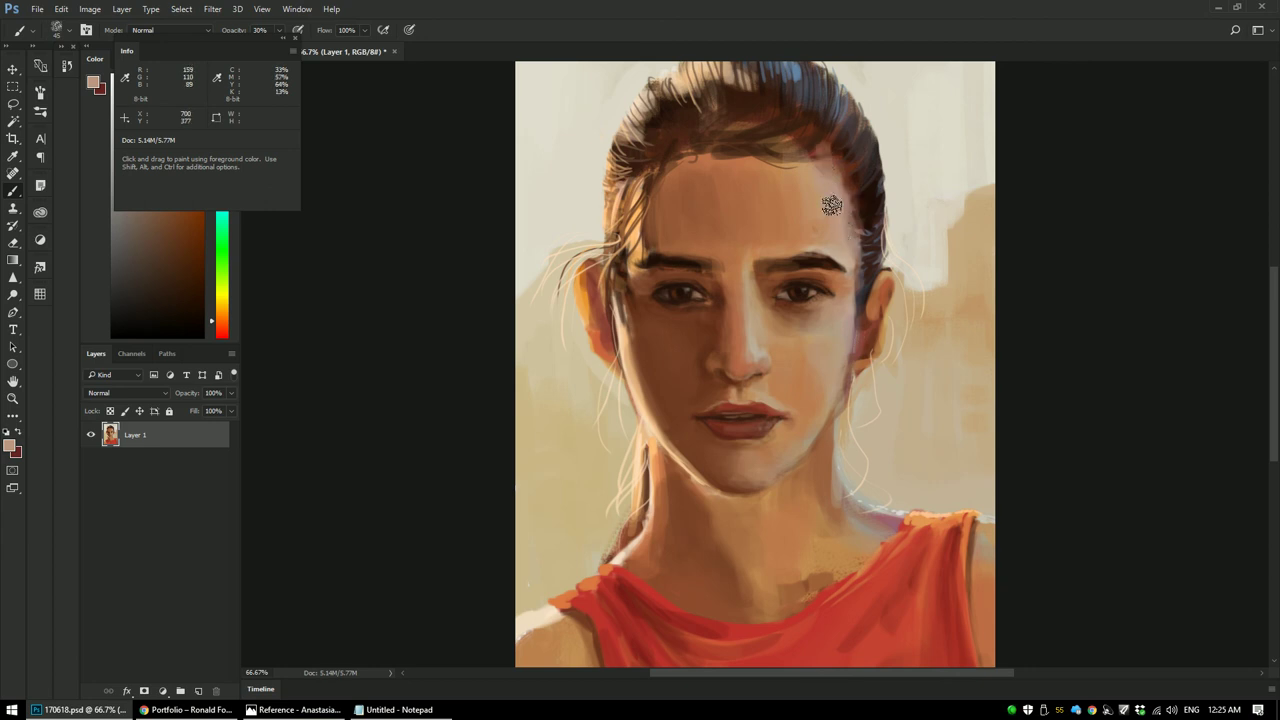
Step: Open the Liquify filter and reshape the outer corner of the shadow-side eye with a small warp brush of size 90
{"action": "key", "text": "ctrl"}
{"action": "key", "text": "ctrl+shift+x"}
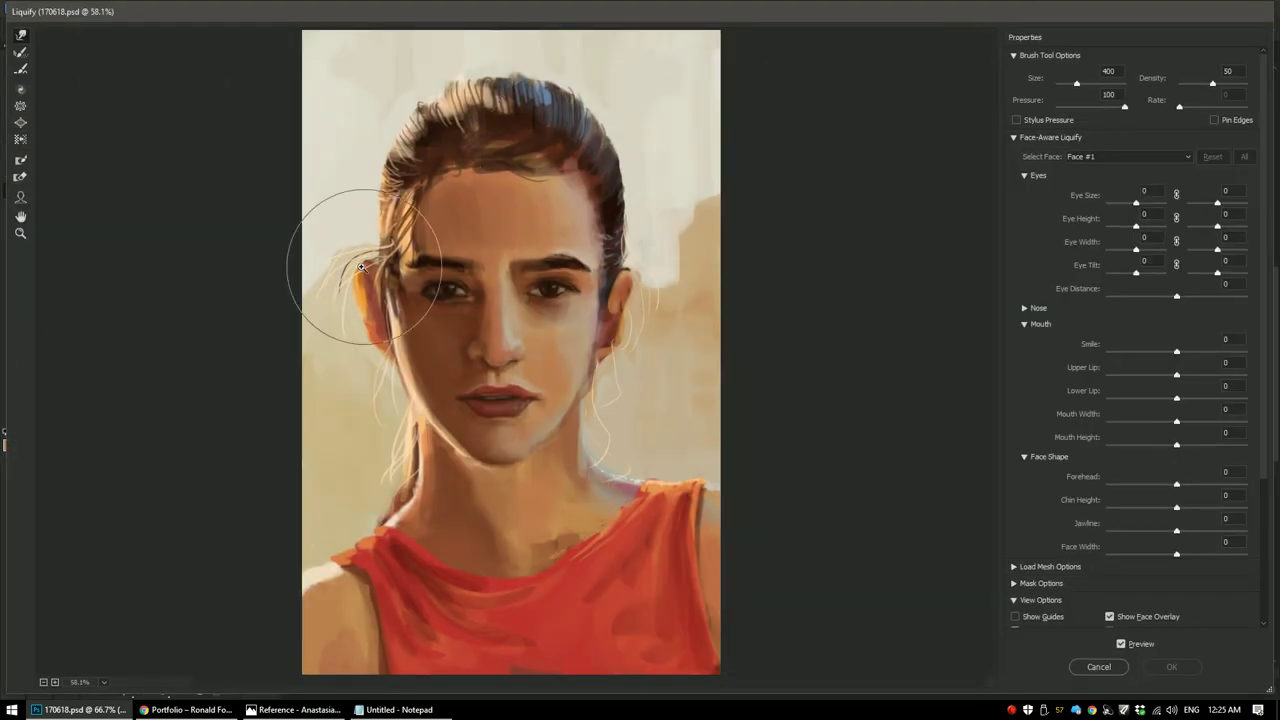
{"action": "key", "text": "ctrl+plus"}
{"action": "key", "text": "["}
{"action": "key", "text": "["}
{"action": "key", "text": "["}
{"action": "key", "text": "["}
{"action": "key", "text": "["}
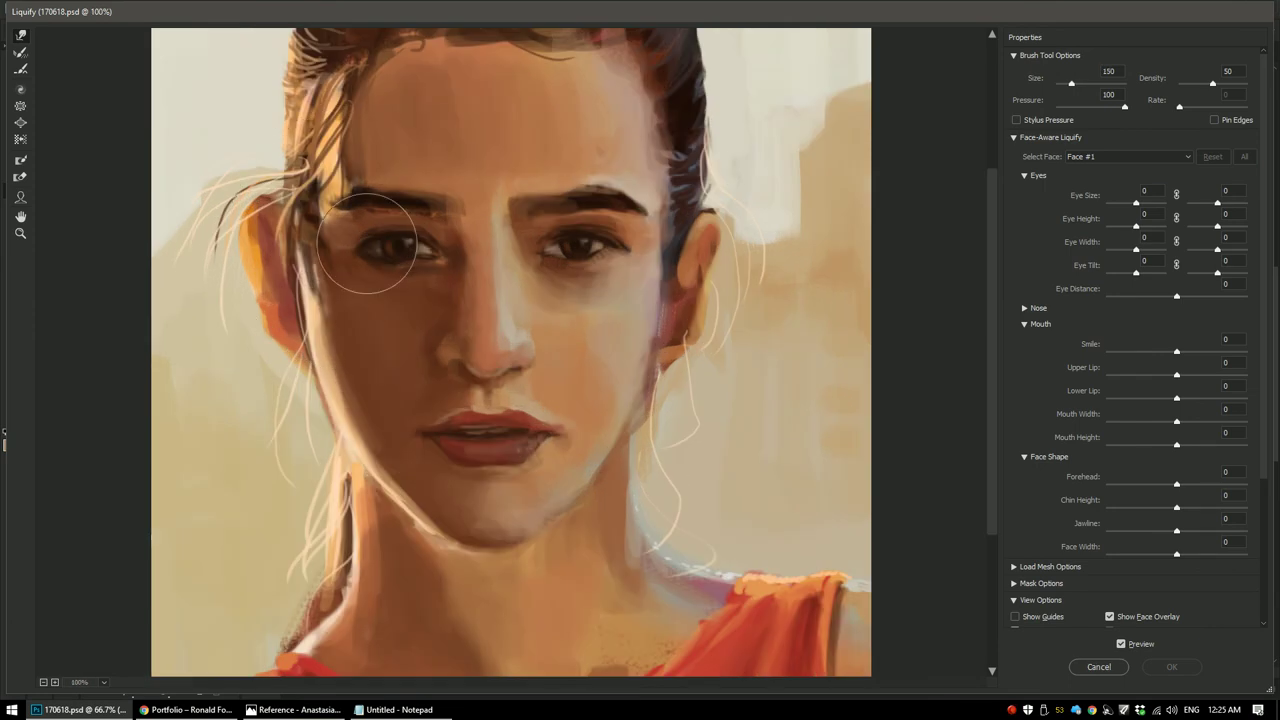
{"action": "key", "text": "bracketleft"}
{"action": "key", "text": "bracketleft"}
{"action": "key", "text": "bracketleft"}
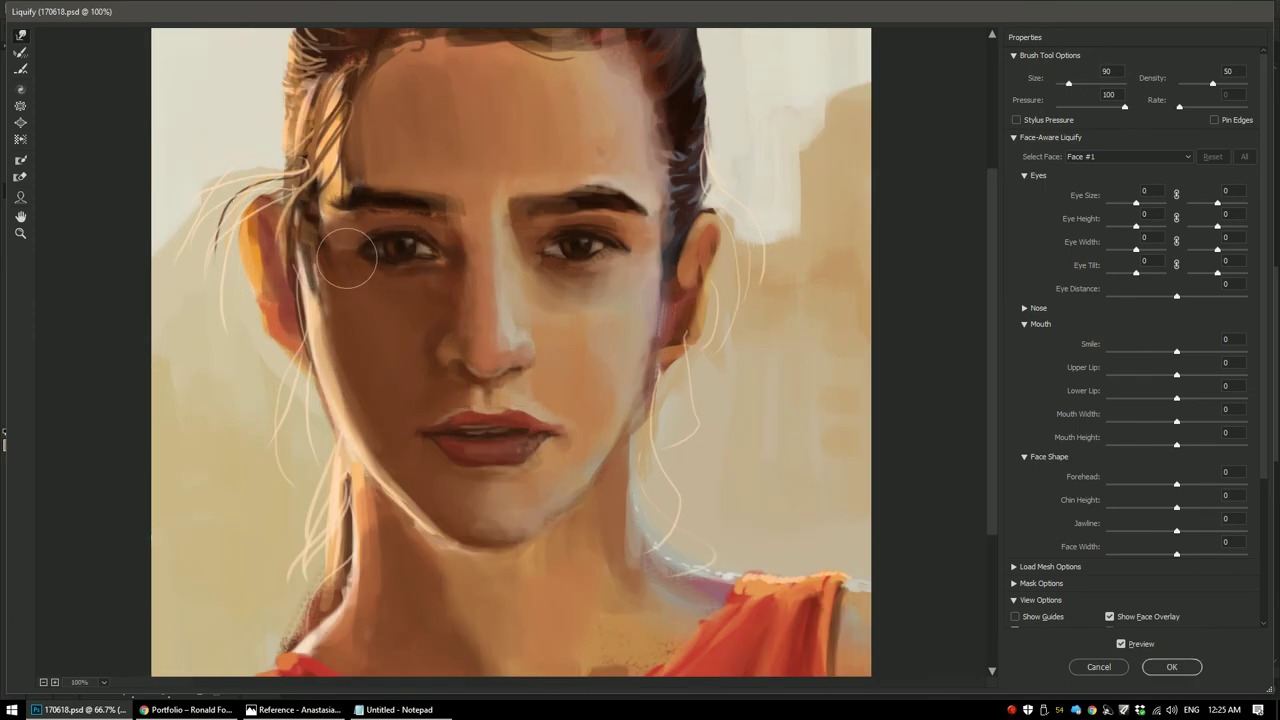
Step: Reshape the shadow-side eyebrow and the area between the brows with warp brush sizes from 125 to 250
{"action": "key", "text": "bracketright"}
{"action": "key", "text": "bracketright"}
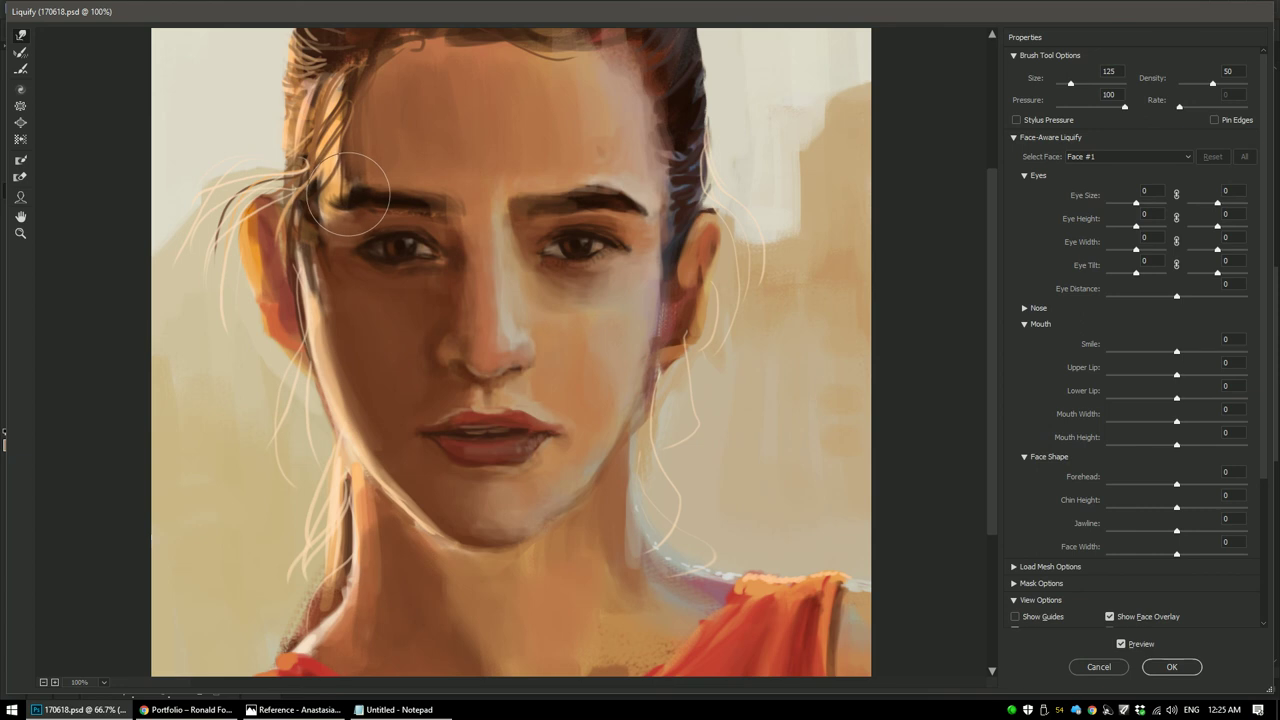
{"action": "key", "text": "bracketright"}
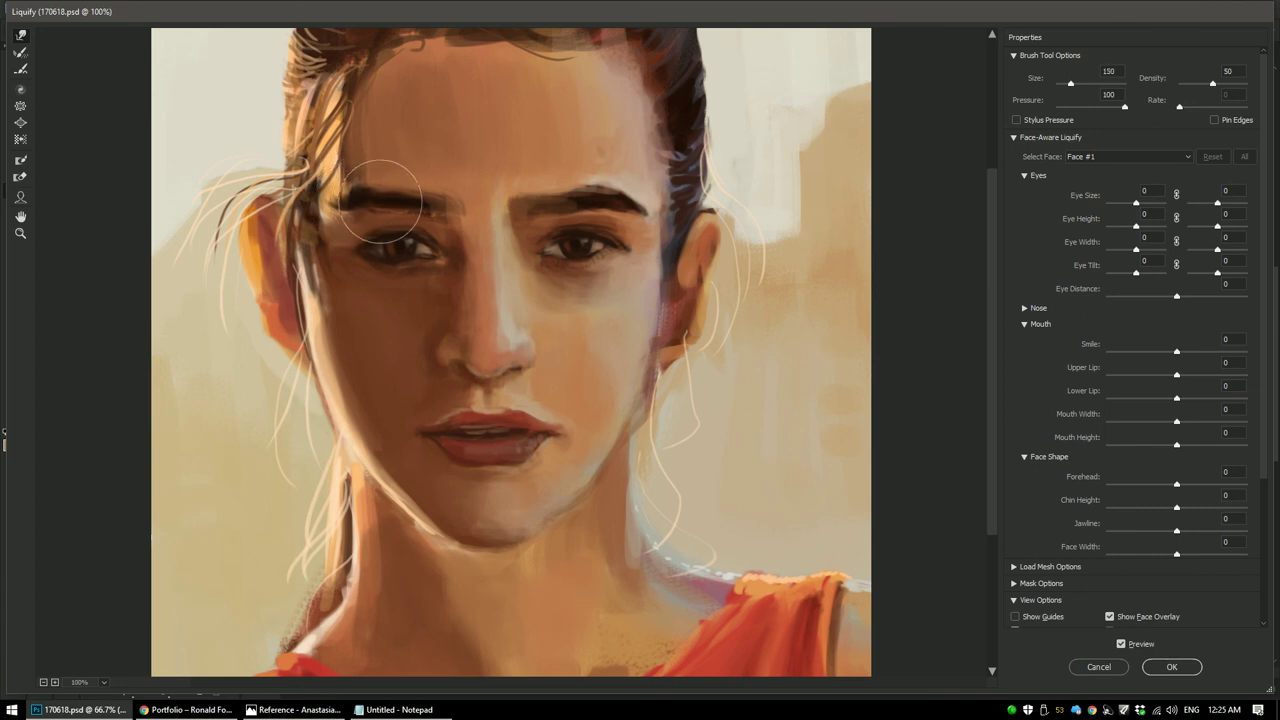
{"action": "key", "text": "bracketright"}
{"action": "key", "text": "bracketright"}
{"action": "key", "text": "bracketright"}
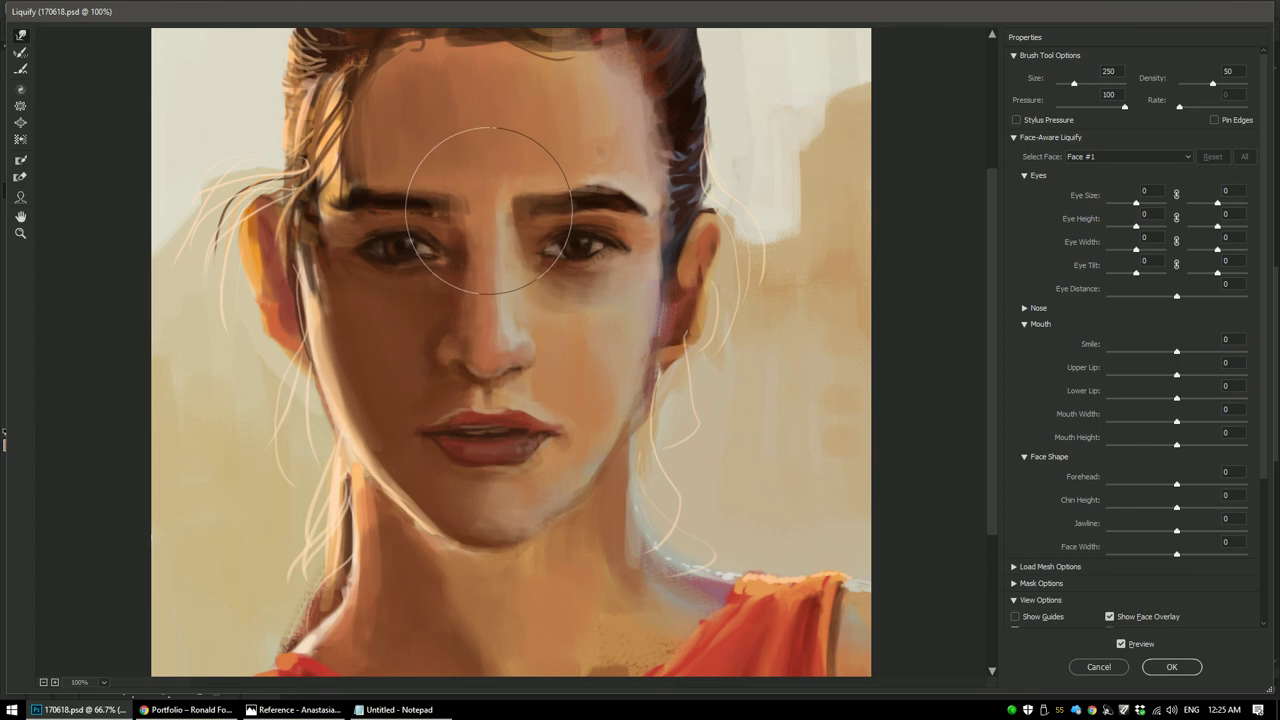
Step: Adjust the lit-side mouth corner with a size 175 warp brush and the jaw edge at size 100
{"action": "key", "text": "bracketleft"}
{"action": "key", "text": "bracketleft"}
{"action": "key", "text": "bracketleft"}
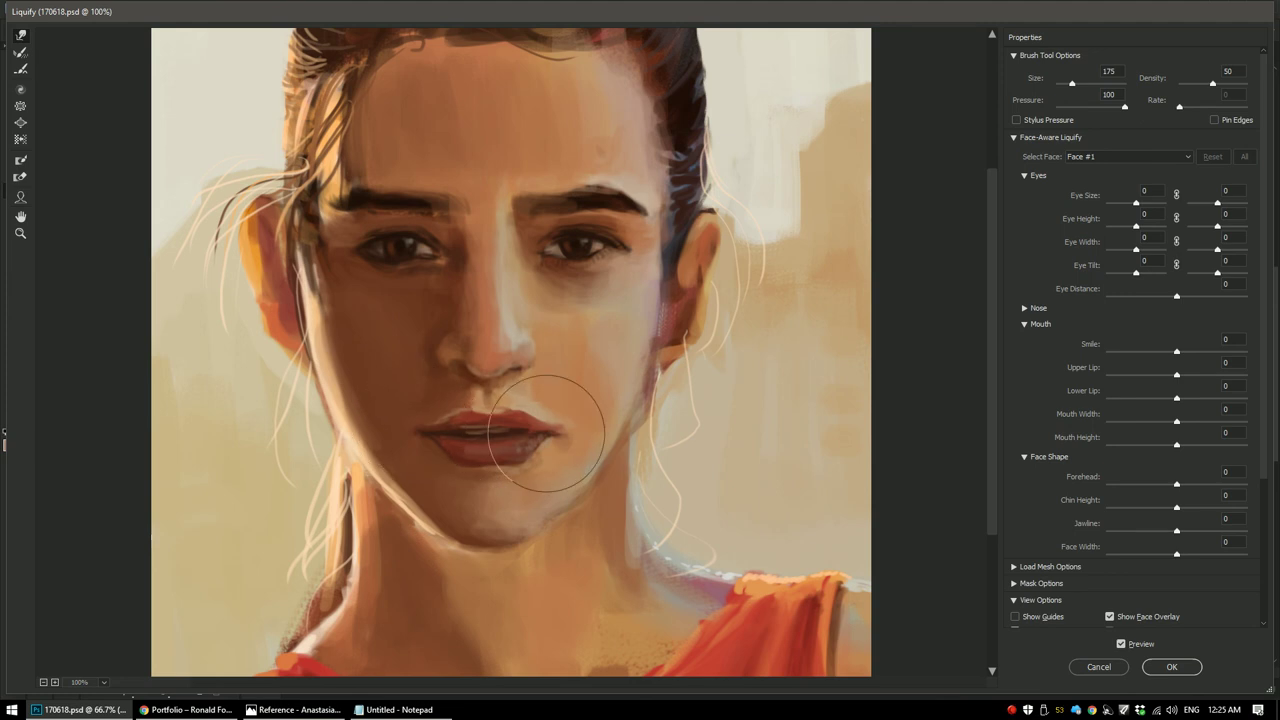
{"action": "key", "text": "bracketleft"}
{"action": "key", "text": "bracketleft"}
{"action": "key", "text": "bracketleft"}
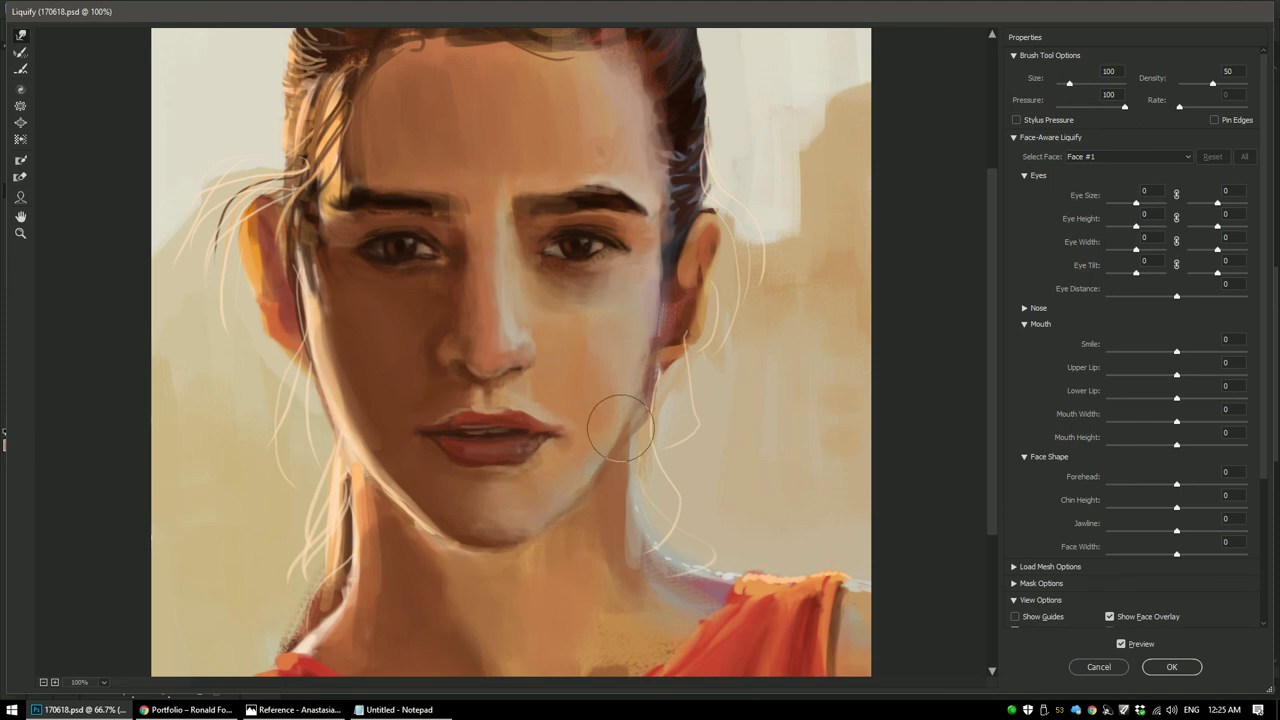
Step: Refine the chin and jawline with a warp brush of size 175 and larger, and apply the Liquify changes
{"action": "key", "text": "bracketright"}
{"action": "key", "text": "bracketright"}
{"action": "key", "text": "bracketright"}
{"action": "key", "text": "bracketright"}
{"action": "key", "text": "bracketright"}
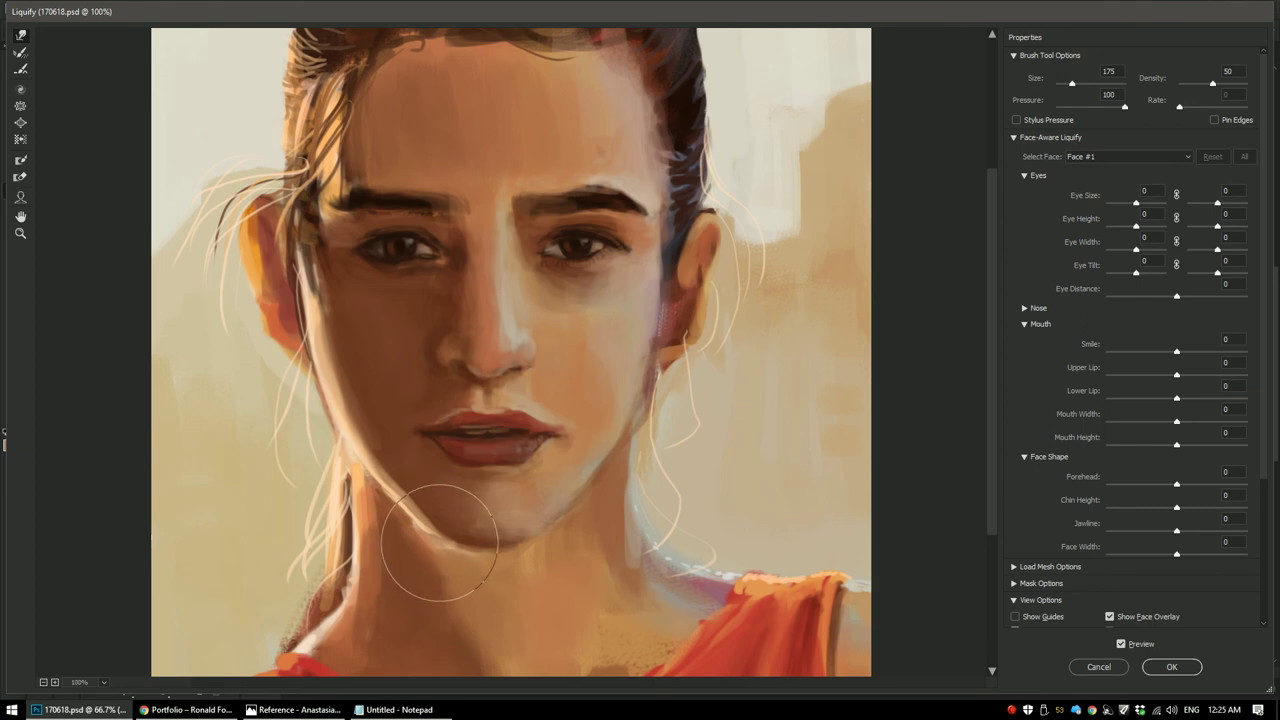
{"action": "key", "text": "bracketright"}
{"action": "key", "text": "bracketright"}
{"action": "key", "text": "bracketright"}
{"action": "key", "text": "bracketright"}
{"action": "key", "text": "bracketright"}
{"action": "key", "text": "bracketright"}
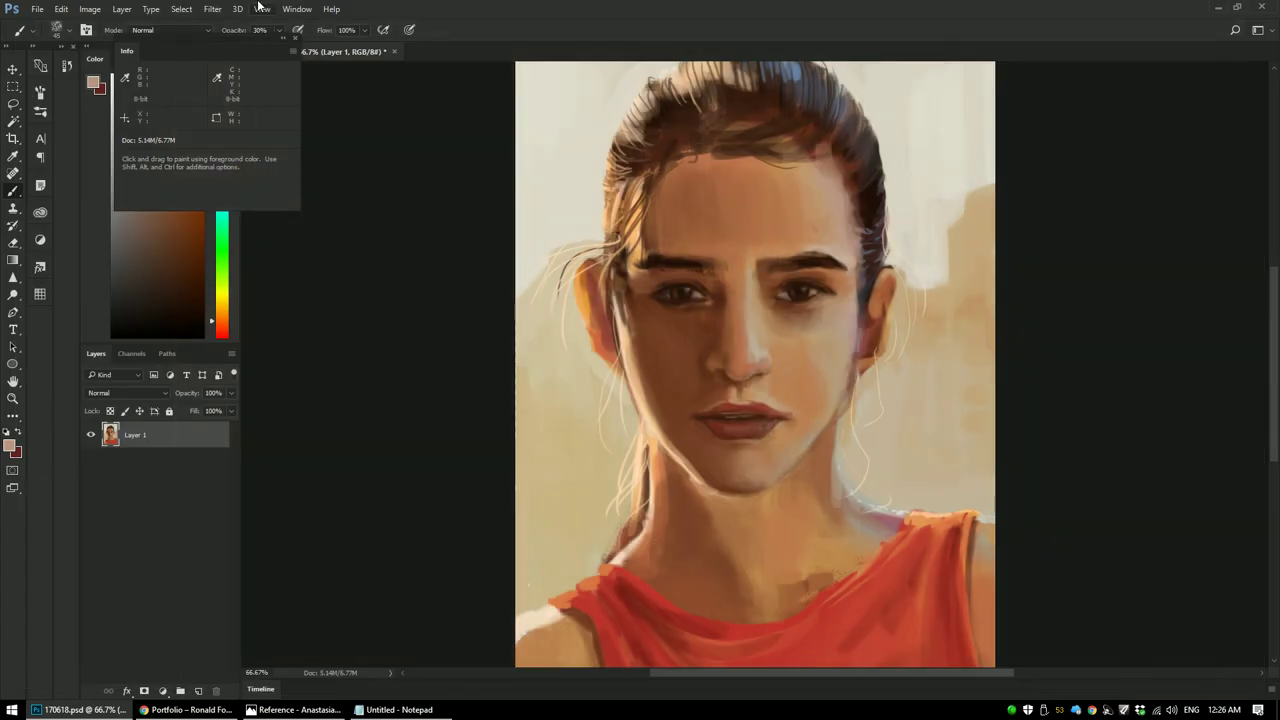
Step: Open the Levels adjustment, cancel it, and collapse the Info panel
{"action": "key", "text": "ctrl+l"}
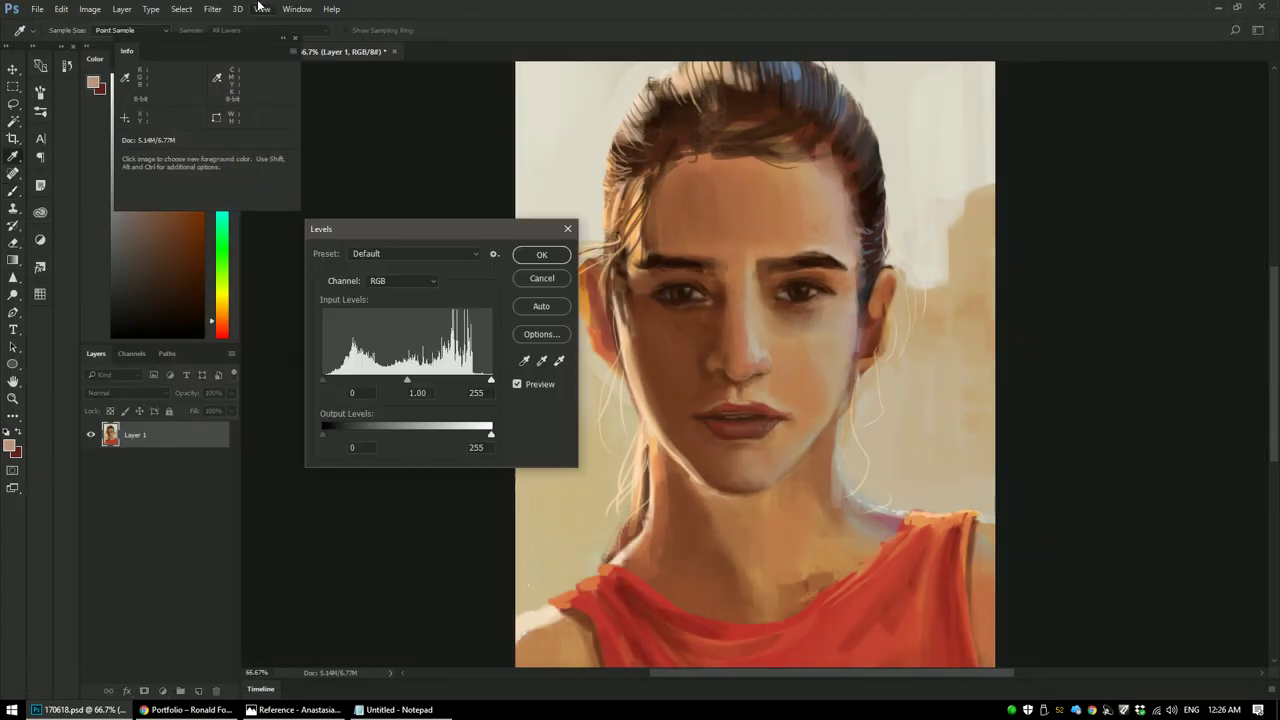
{"action": "left_click", "coordinate": [526, 278]}
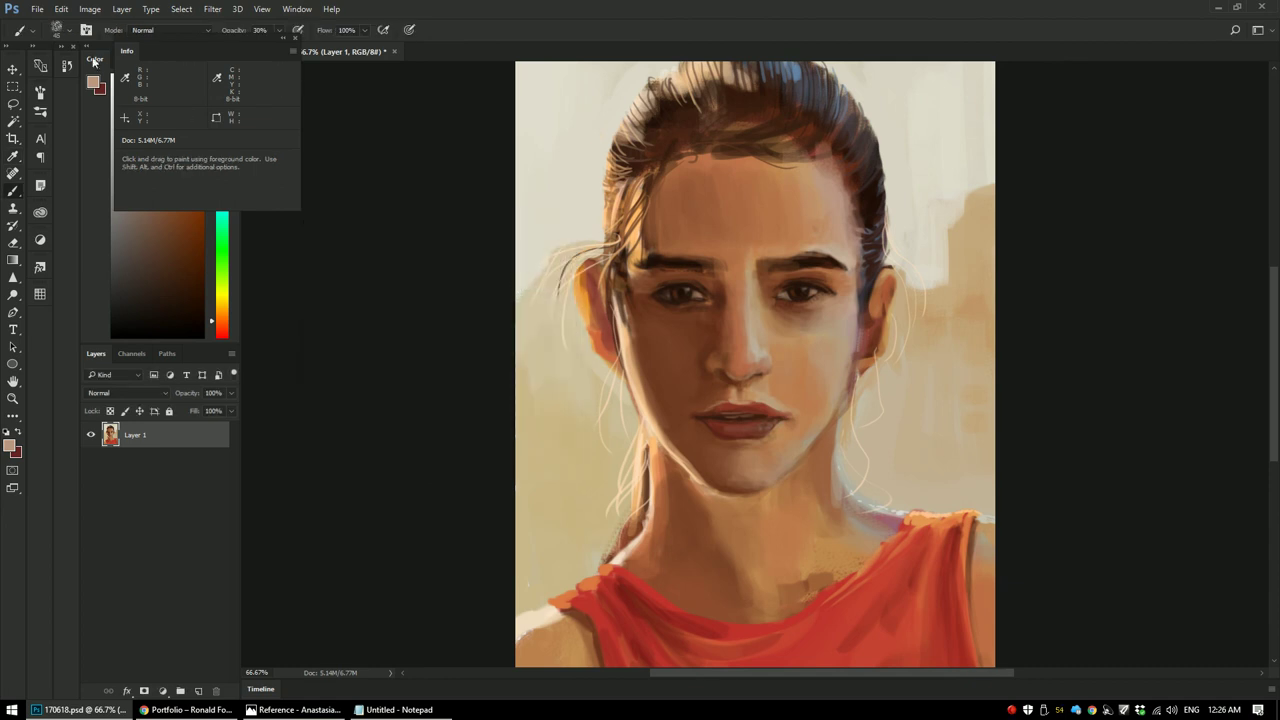
{"action": "left_click", "coordinate": [292, 58]}
Step: Soften the area under the nose and the lit-side jaw edge with sampled browns, lowering the brush opacity to 20%
{"action": "key", "text": "ctrl+plus"}
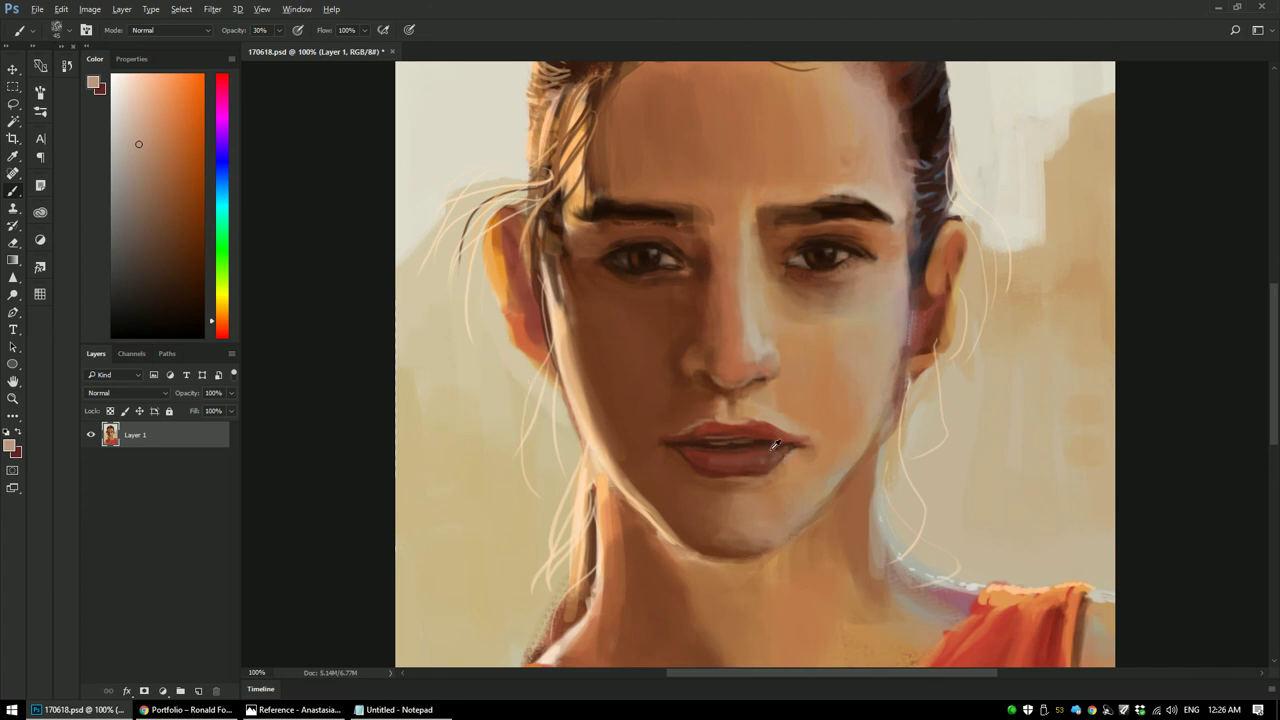
{"action": "left_click", "coordinate": [856, 477], "text": "alt"}
{"action": "left_click", "coordinate": [630, 342], "text": "alt"}
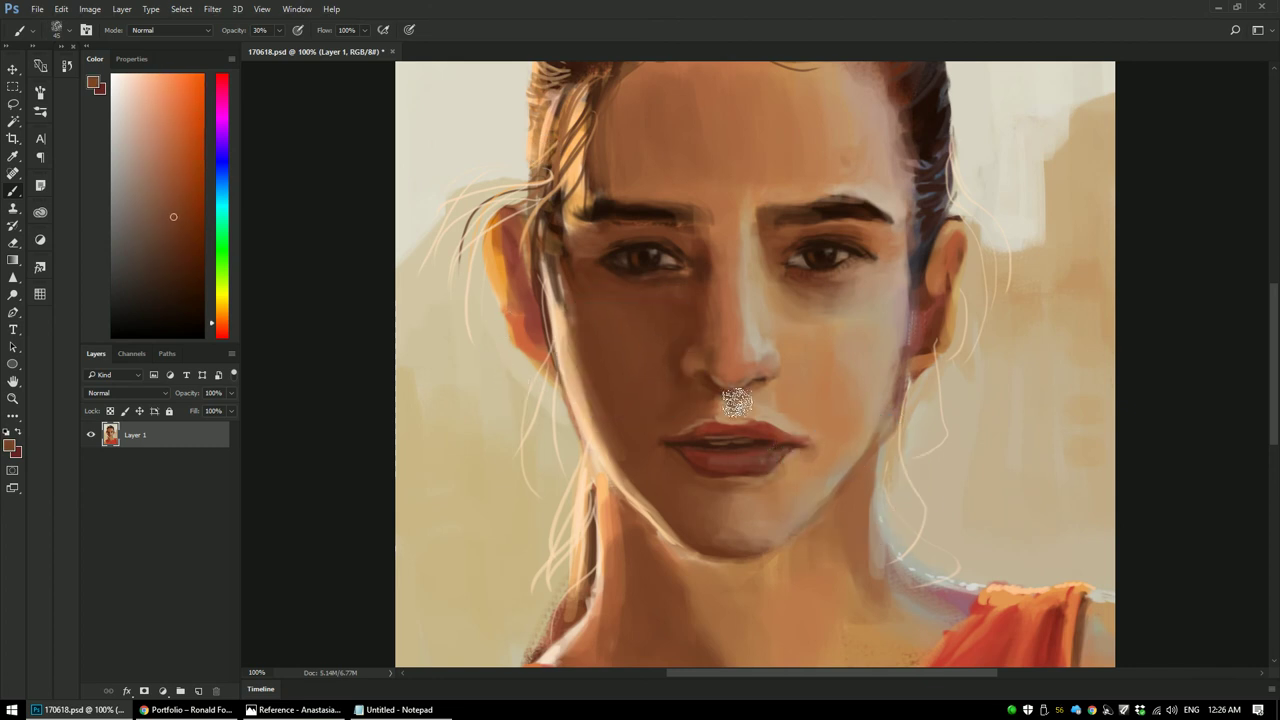
{"action": "key", "text": "bracketleft"}
{"action": "key", "text": "2"}
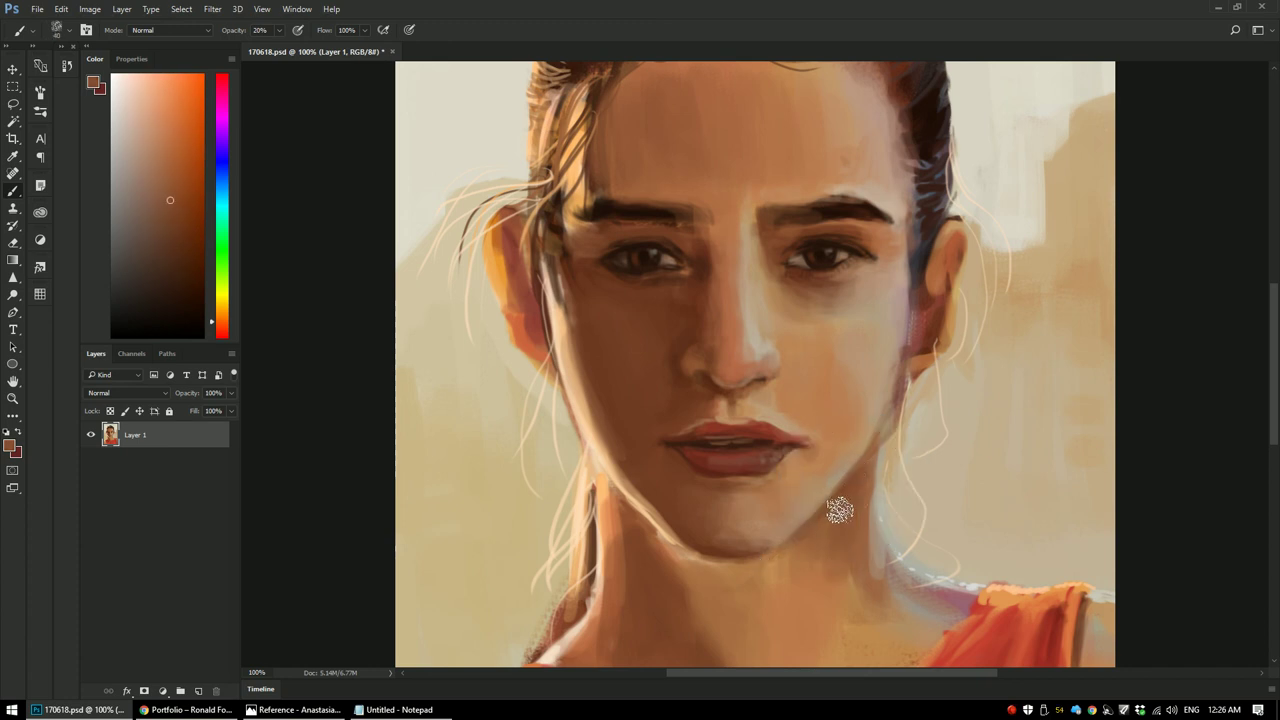
Step: Flip the portrait horizontally and examine the whole figure in the mirrored view
{"action": "key", "text": "ctrl+minus"}
{"action": "key", "text": "ctrl+minus"}
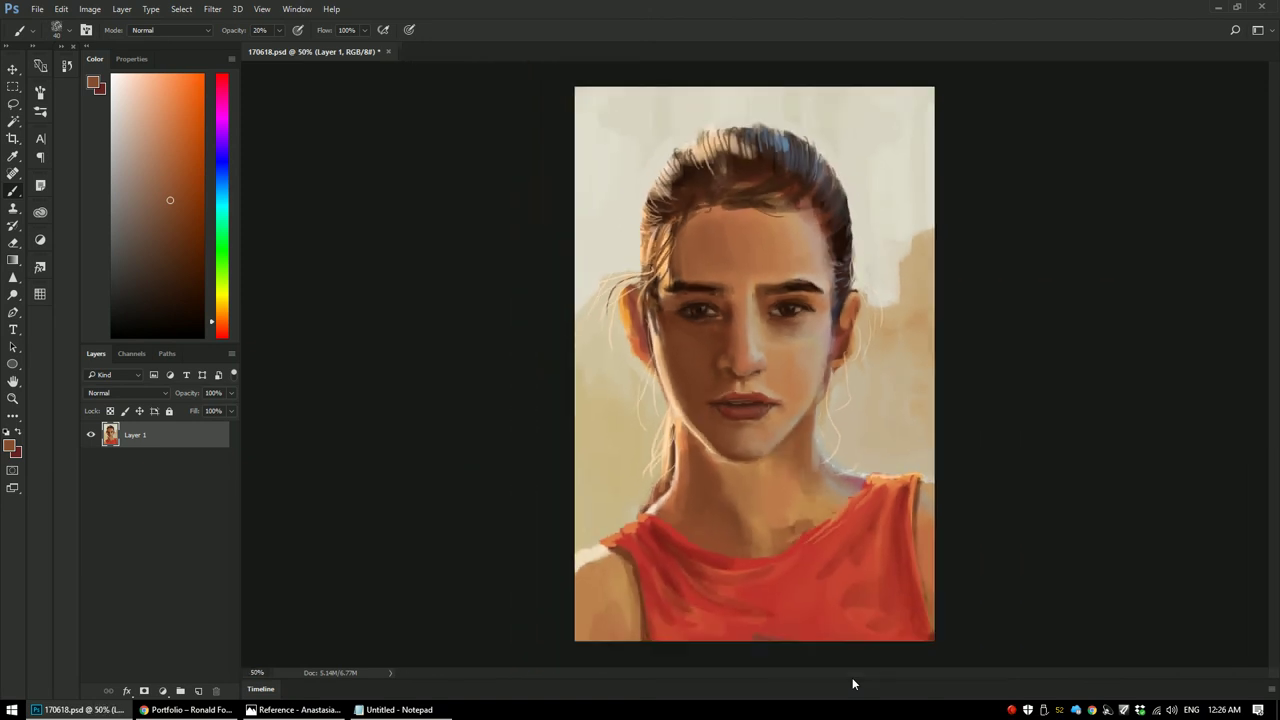
{"action": "key", "text": "ctrl+plus"}
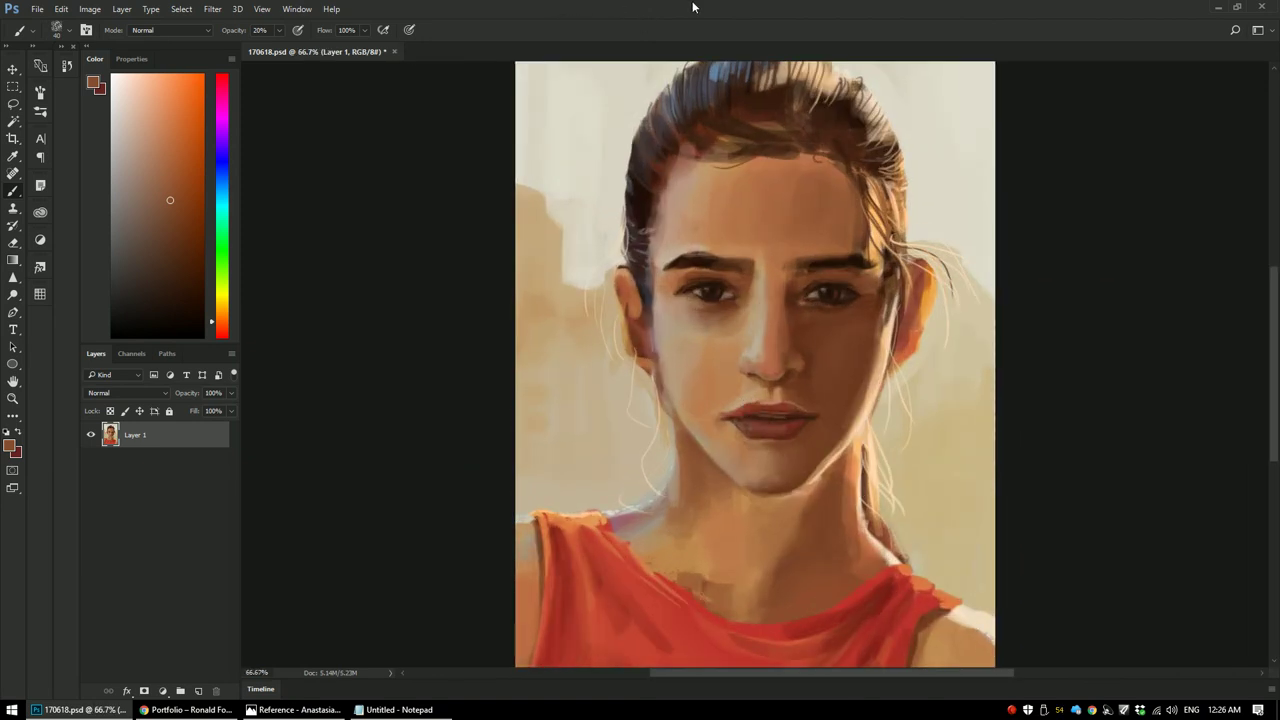
{"action": "key", "text": "ctrl+shift+h"}
{"action": "key", "text": "ctrl+minus"}
{"action": "key", "text": "ctrl+minus"}
{"action": "key", "text": "ctrl+minus"}
Step: Darken and soften the lit-side hairline at the temple with sampled dark reddish browns at 20% opacity
{"action": "key", "text": "ctrl+plus"}
{"action": "key", "text": "ctrl+plus"}
{"action": "key", "text": "ctrl+plus"}
{"action": "key", "text": "ctrl+plus"}
{"action": "key", "text": "ctrl+plus"}
{"action": "scroll", "coordinate": [703, 248], "scroll_direction": "up", "scroll_amount": 3}
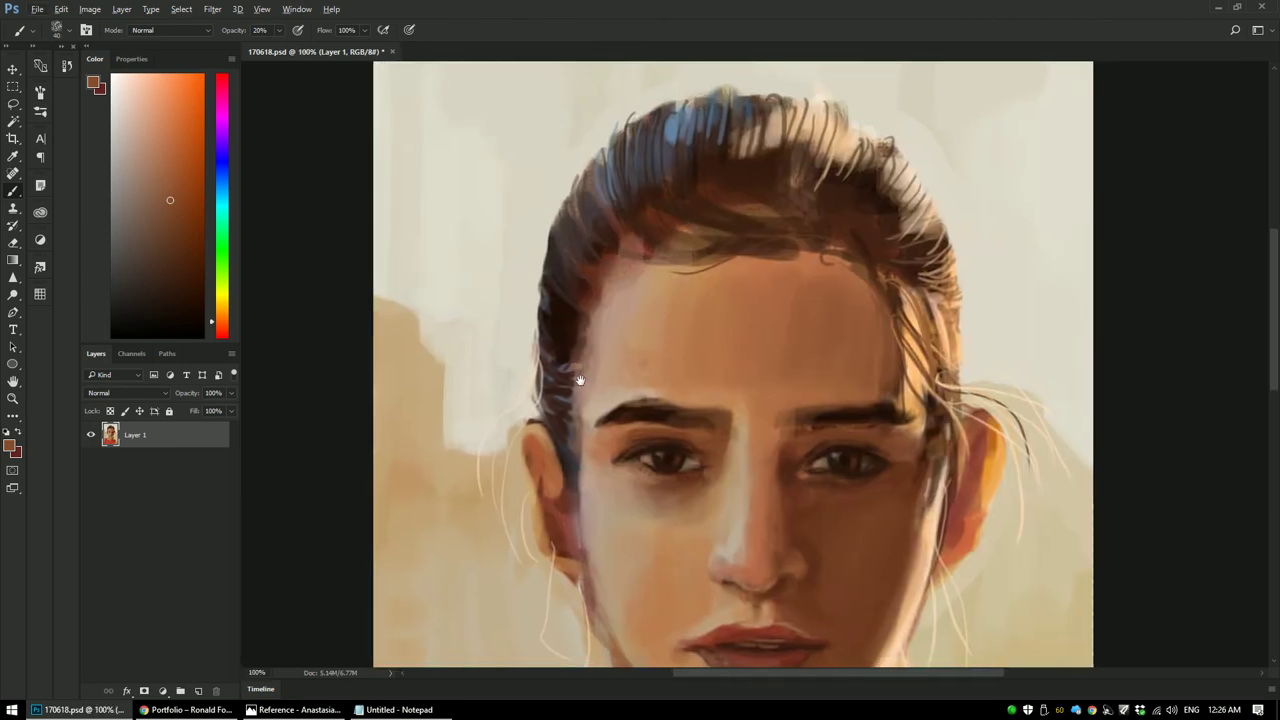
{"action": "left_click", "coordinate": [607, 278], "text": "alt"}
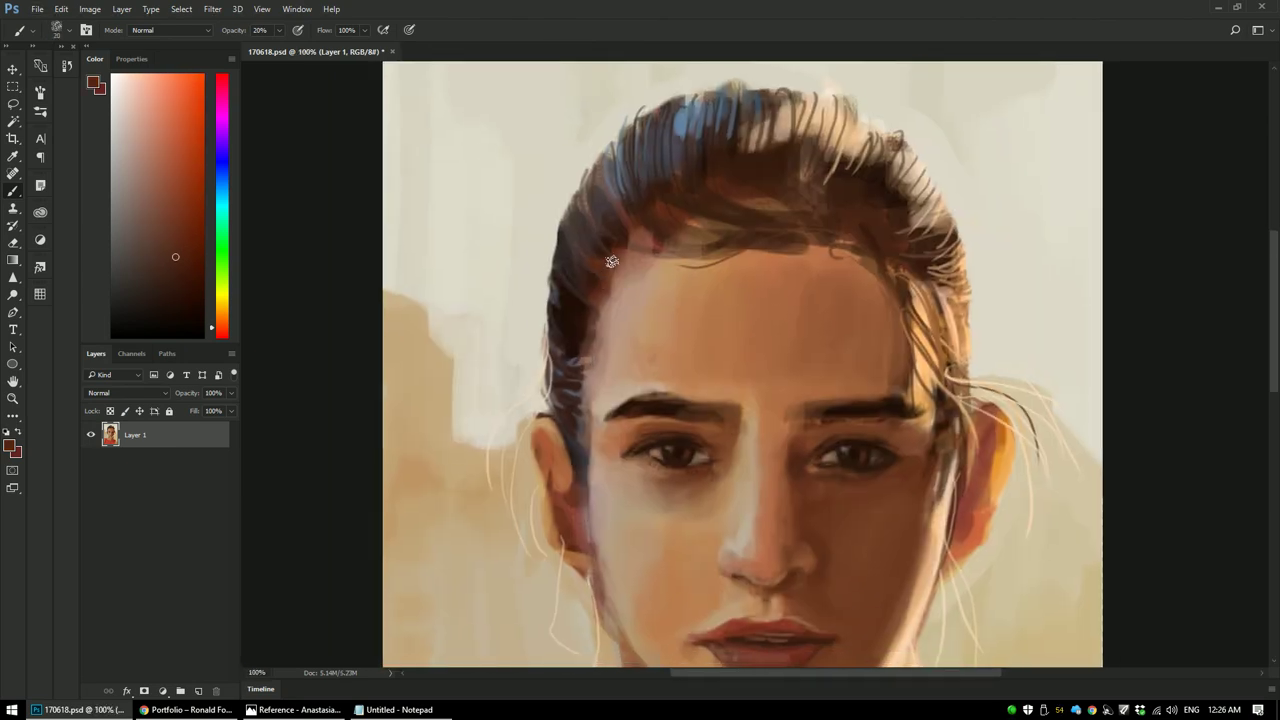
{"action": "key", "text": "2"}
{"action": "left_click", "coordinate": [585, 366], "text": "alt"}
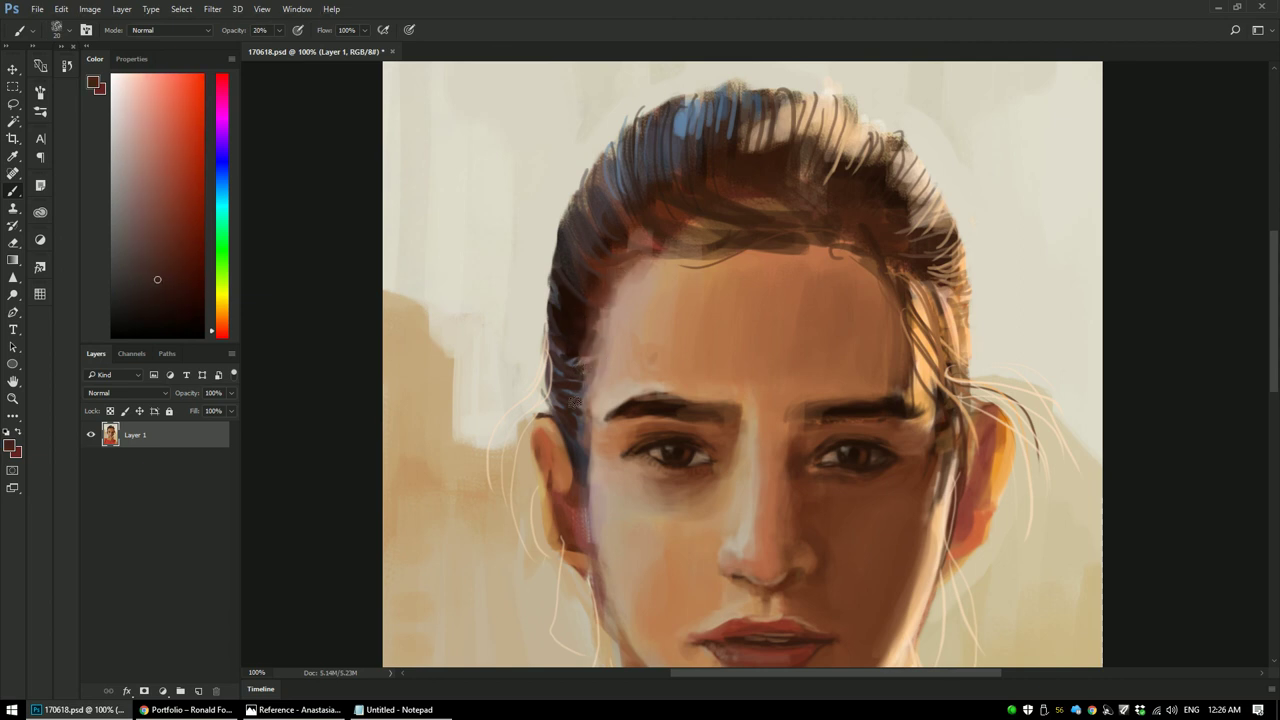
{"action": "mouse_move", "coordinate": [589, 398]}
{"action": "left_mouse_down"}
{"action": "mouse_move", "coordinate": [571, 414]}
{"action": "mouse_move", "coordinate": [601, 307]}
{"action": "left_mouse_up"}
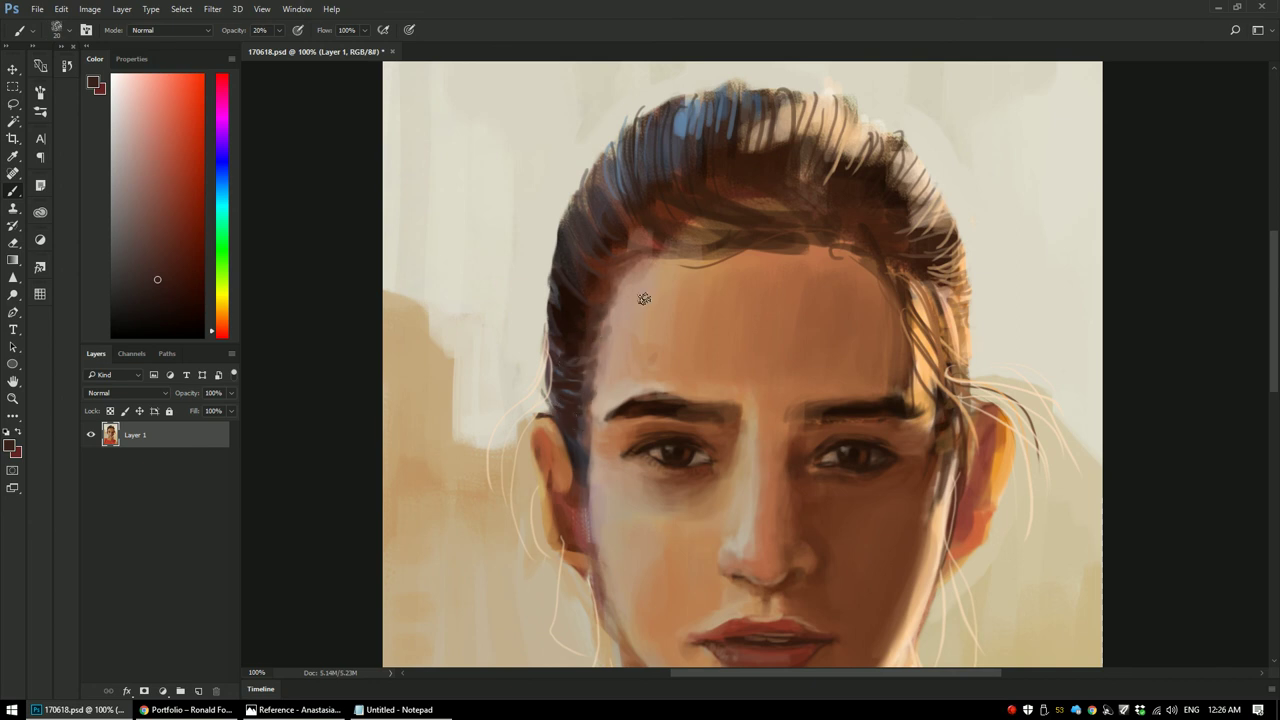
Step: Paint thin loose hair strands over the shadow-side forehead and crown in sampled orange and pale cream at 100% opacity
{"action": "left_click", "coordinate": [1004, 446], "text": "alt"}
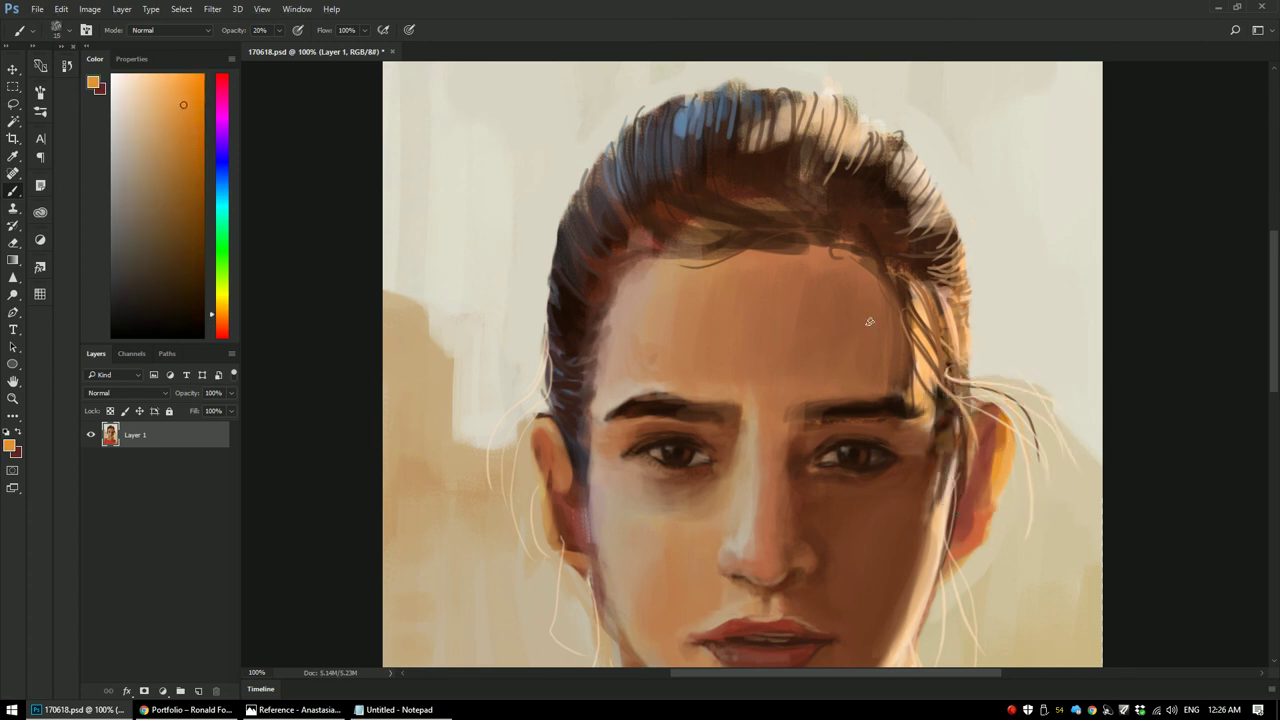
{"action": "left_click_drag", "start_coordinate": [871, 251], "coordinate": [934, 410]}
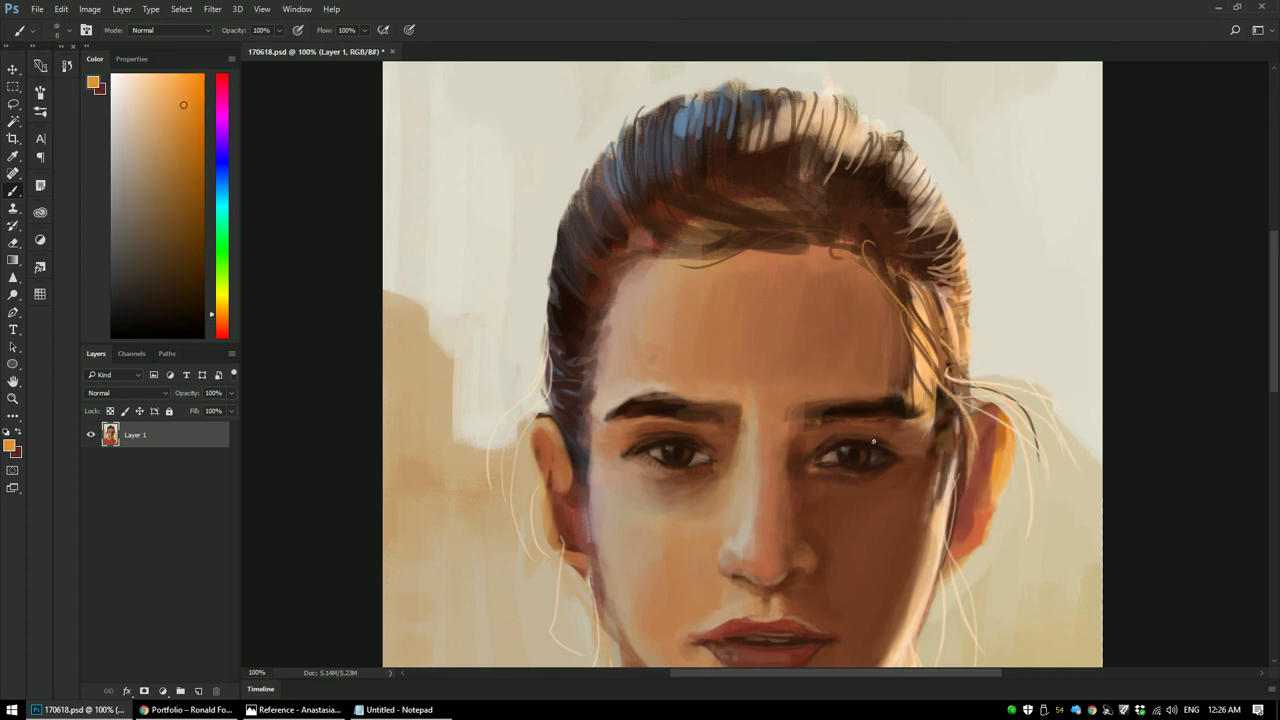
{"action": "left_click", "coordinate": [920, 314], "text": "alt"}
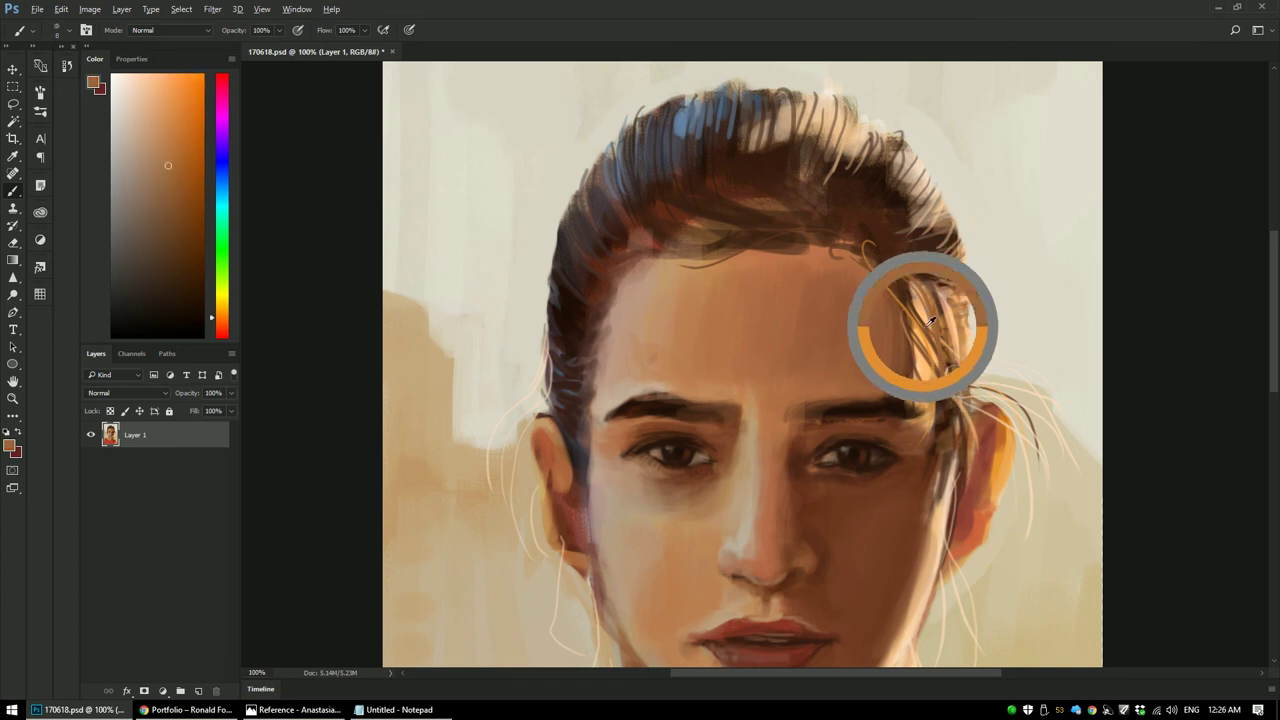
{"action": "right_click", "coordinate": [937, 285], "text": "alt+shift"}
{"action": "mouse_move", "coordinate": [937, 285]}
{"action": "left_mouse_down"}
{"action": "mouse_move", "coordinate": [918, 276]}
{"action": "mouse_move", "coordinate": [900, 416]}
{"action": "left_mouse_up"}
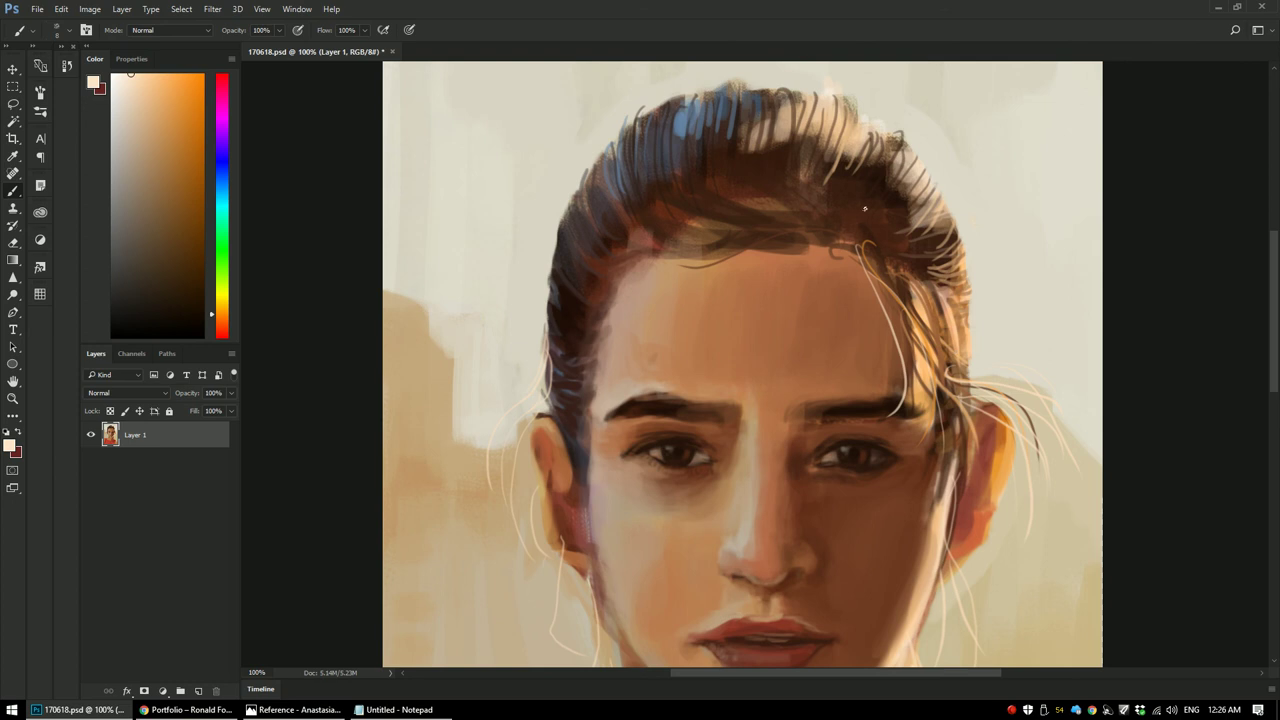
{"action": "left_click_drag", "start_coordinate": [930, 279], "coordinate": [880, 246]}
{"action": "left_click_drag", "start_coordinate": [856, 222], "coordinate": [922, 231]}
{"action": "left_click_drag", "start_coordinate": [840, 220], "coordinate": [893, 162]}
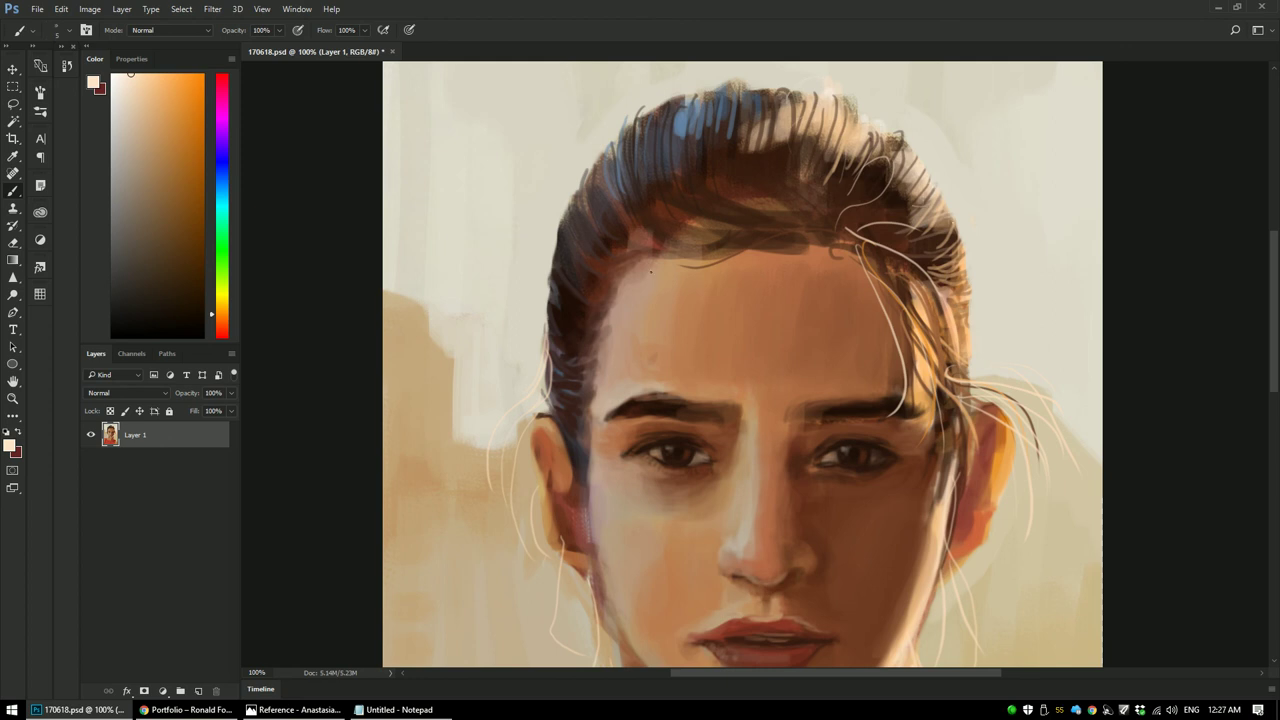
Step: Add fine stray hairs along the lit-side outer edge of the hair with sampled dark browns
{"action": "left_click", "coordinate": [572, 320], "text": "alt"}
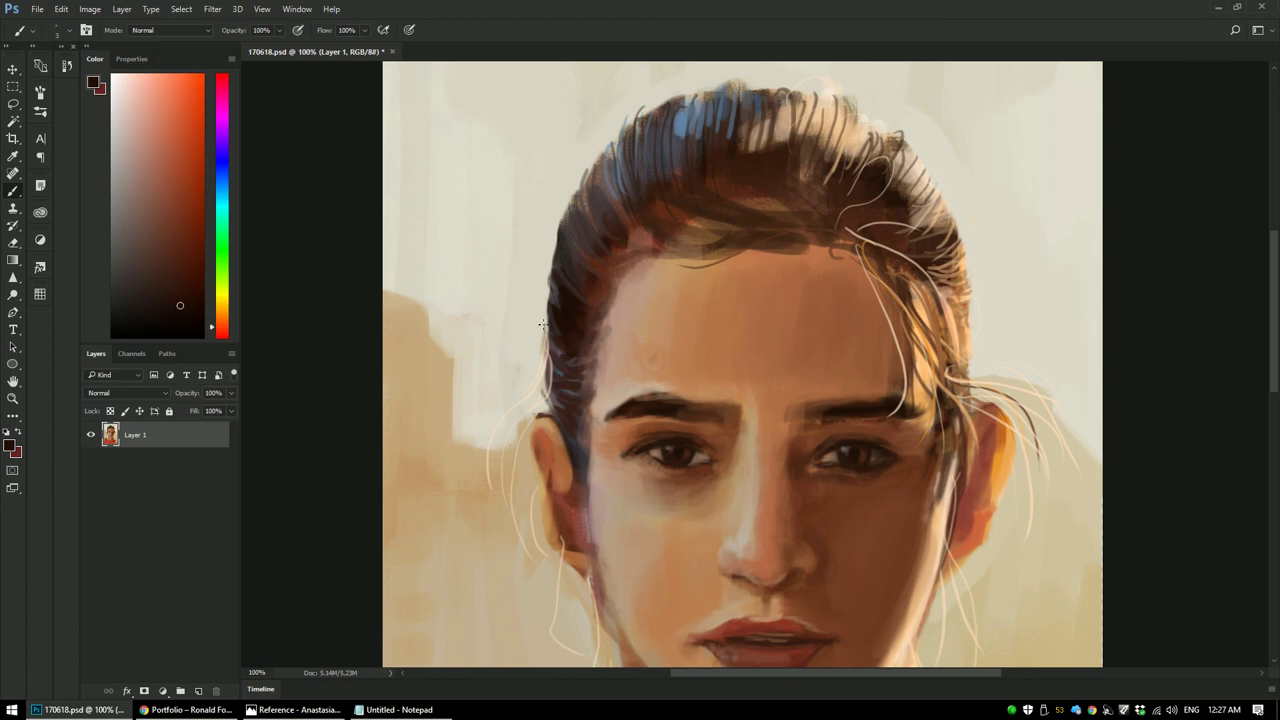
{"action": "left_click", "coordinate": [542, 332], "text": "alt"}
{"action": "left_click", "coordinate": [580, 228], "text": "alt"}
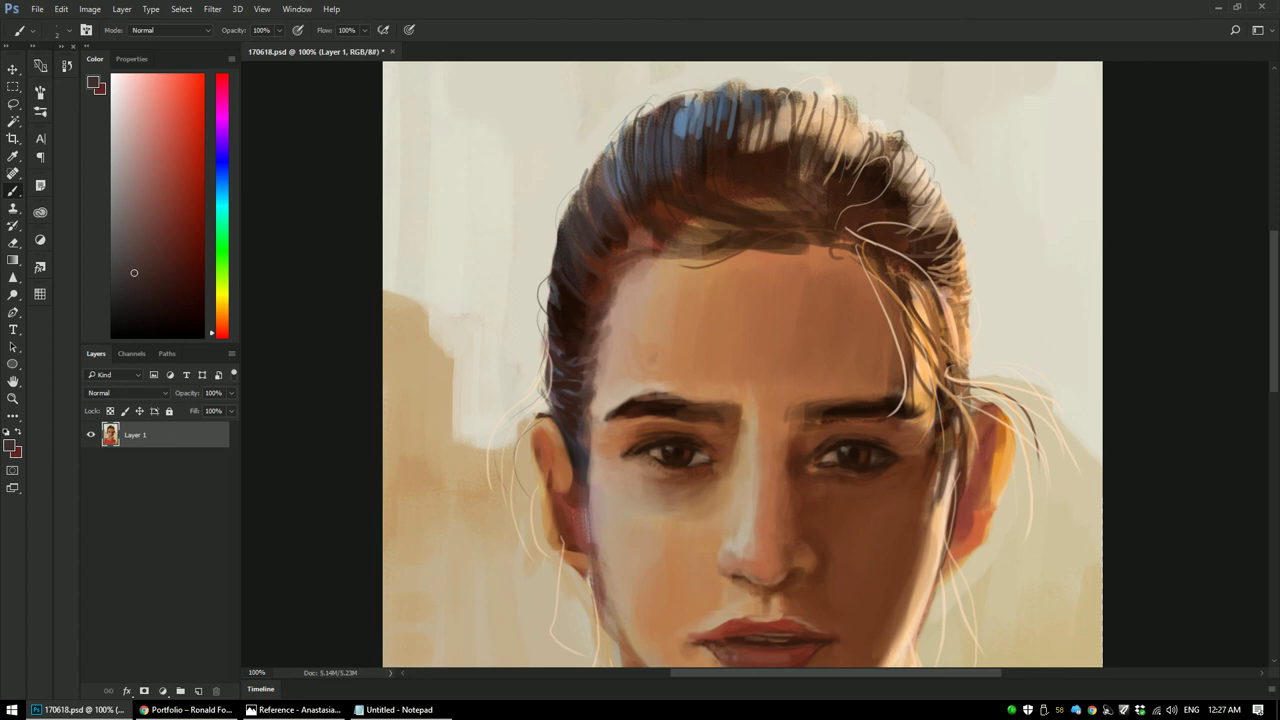
Step: Paint the shadow beneath the lower lip with sampled browns, using a larger brush at 20% opacity
{"action": "key", "text": "ctrl+minus"}
{"action": "key", "text": "ctrl+minus"}
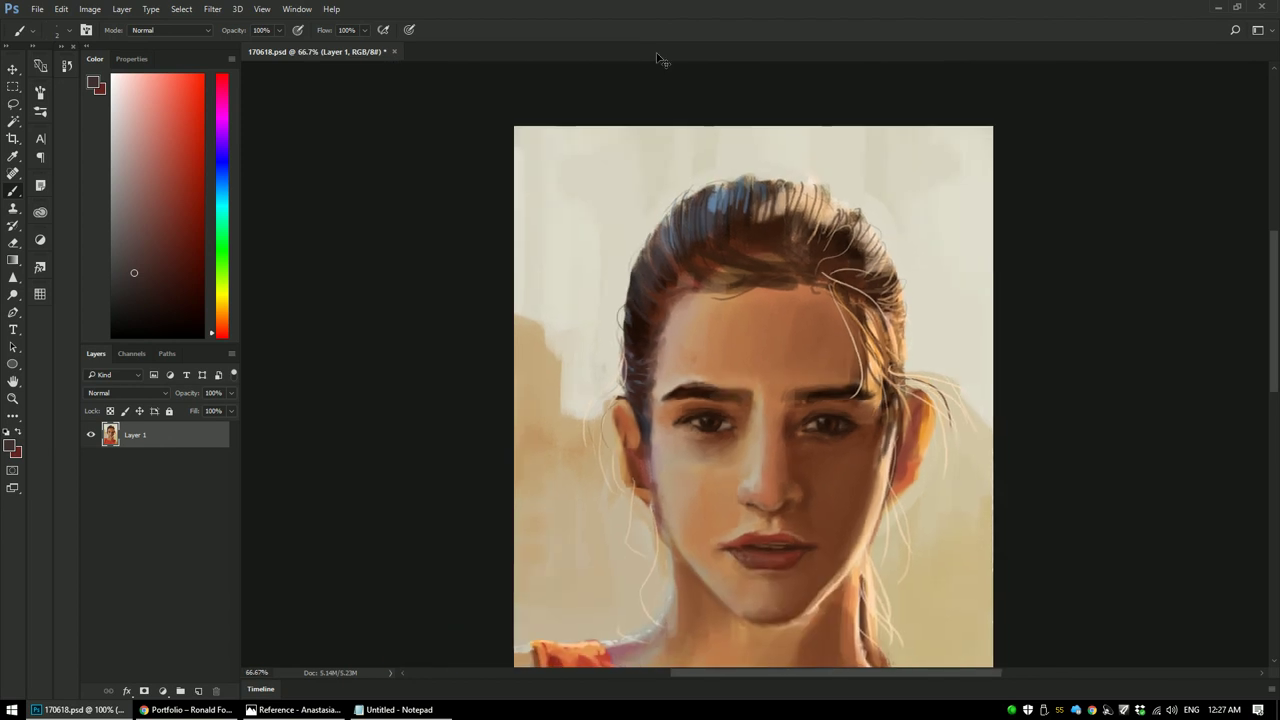
{"action": "key", "text": "ctrl+plus"}
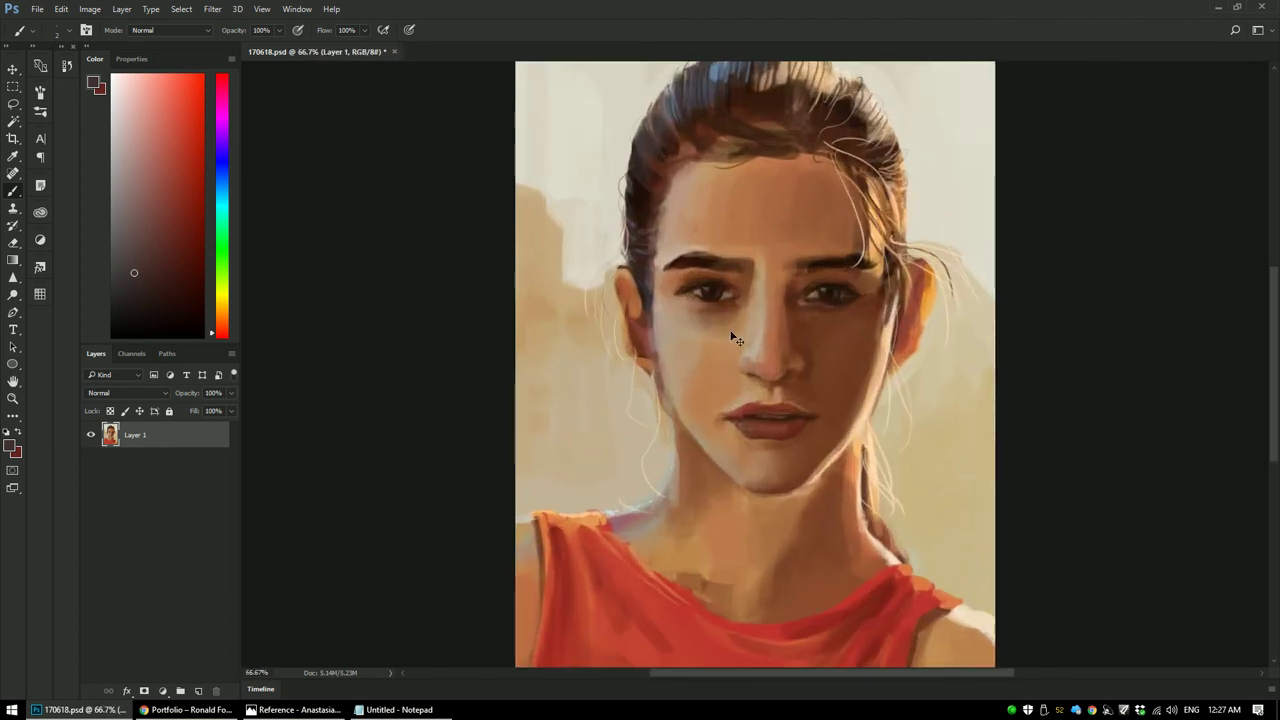
{"action": "key", "text": "ctrl+plus"}
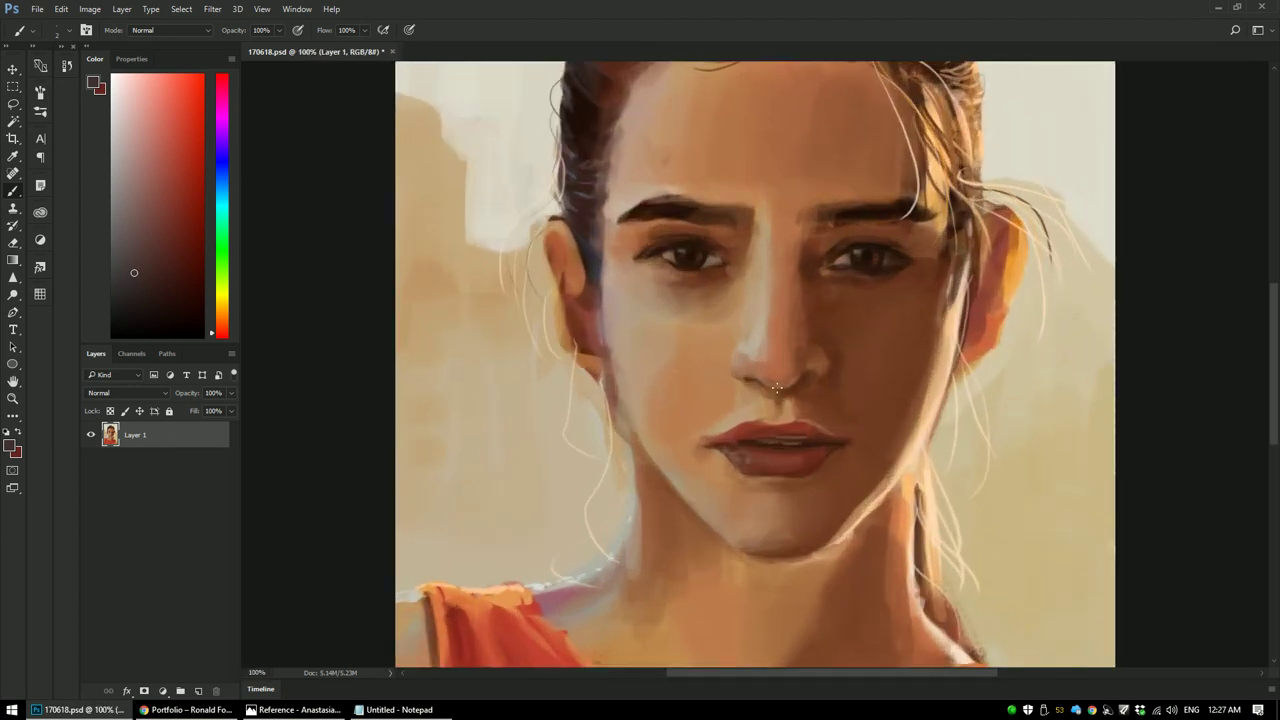
{"action": "left_click", "coordinate": [872, 470], "text": "alt"}
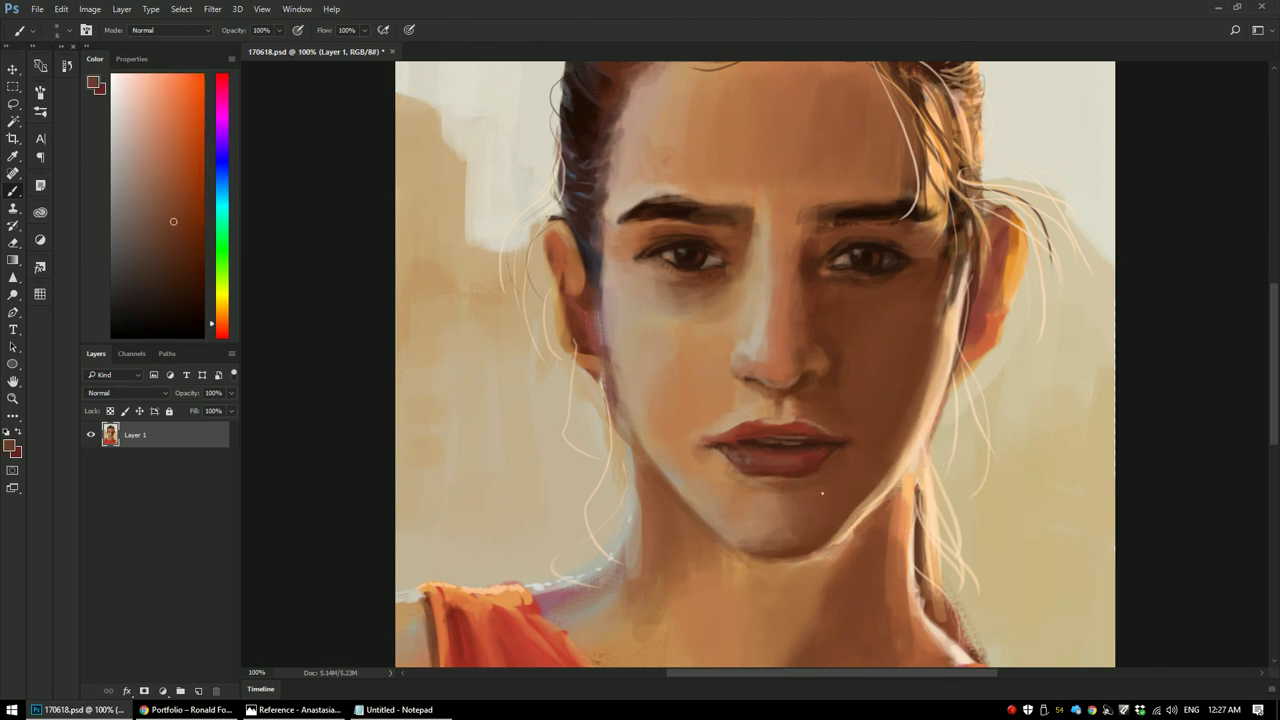
{"action": "key", "text": "bracketright"}
{"action": "key", "text": "bracketright"}
{"action": "key", "text": "bracketright"}
{"action": "key", "text": "bracketright"}
{"action": "key", "text": "bracketright"}
{"action": "key", "text": "bracketright"}
{"action": "key", "text": "bracketright"}
{"action": "left_click", "coordinate": [858, 480], "text": "alt"}
{"action": "key", "text": "2"}
{"action": "mouse_move", "coordinate": [792, 495]}
{"action": "left_mouse_down"}
{"action": "mouse_move", "coordinate": [739, 488]}
{"action": "mouse_move", "coordinate": [907, 375]}
{"action": "mouse_move", "coordinate": [905, 396]}
{"action": "mouse_move", "coordinate": [755, 495]}
{"action": "left_mouse_up"}
Step: Blend the chin below the lower lip with sampled skin tones, using a smaller brush of size 25
{"action": "key", "text": "bracketleft"}
{"action": "key", "text": "bracketleft"}
{"action": "left_click", "coordinate": [900, 373], "text": "alt"}
{"action": "left_click", "coordinate": [763, 504], "text": "alt"}
{"action": "left_click", "coordinate": [789, 481], "text": "alt"}
{"action": "left_click", "coordinate": [765, 500], "text": "alt"}
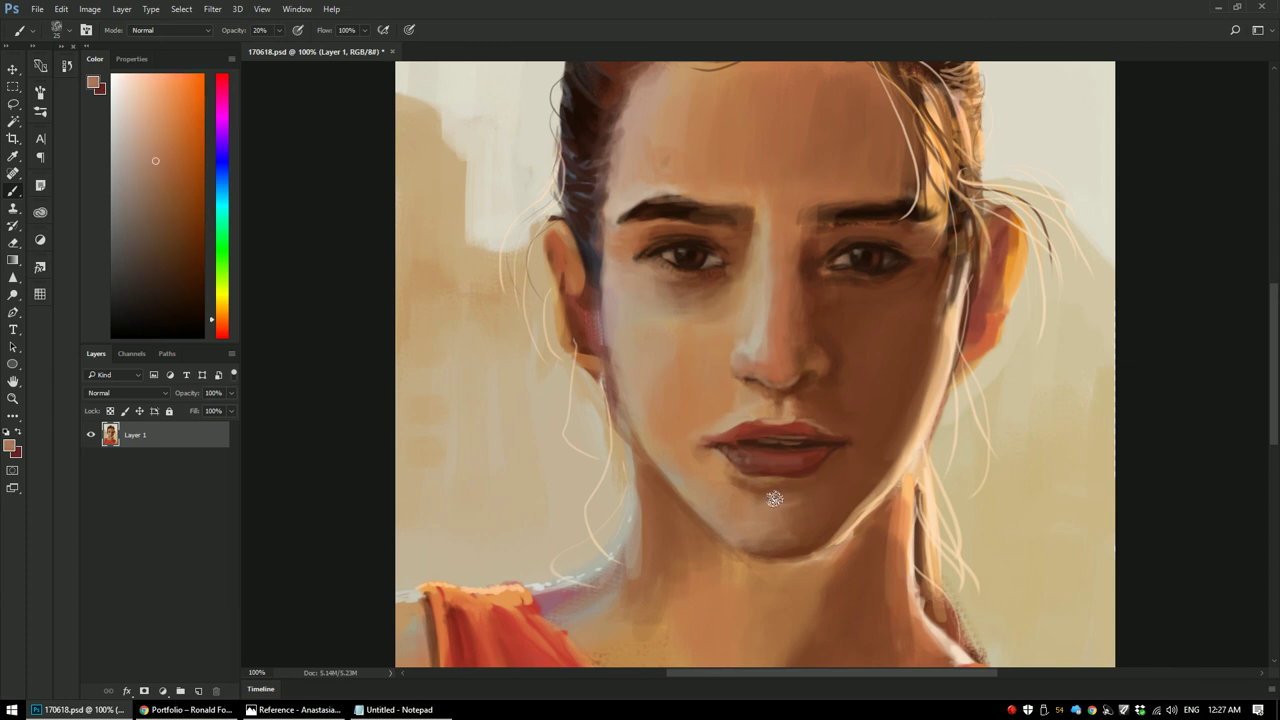
Step: Even out the shading between the lower lip and the chin with further sampled skin tones at 20% opacity
{"action": "left_click", "coordinate": [724, 481], "text": "alt"}
{"action": "left_click", "coordinate": [780, 505], "text": "alt"}
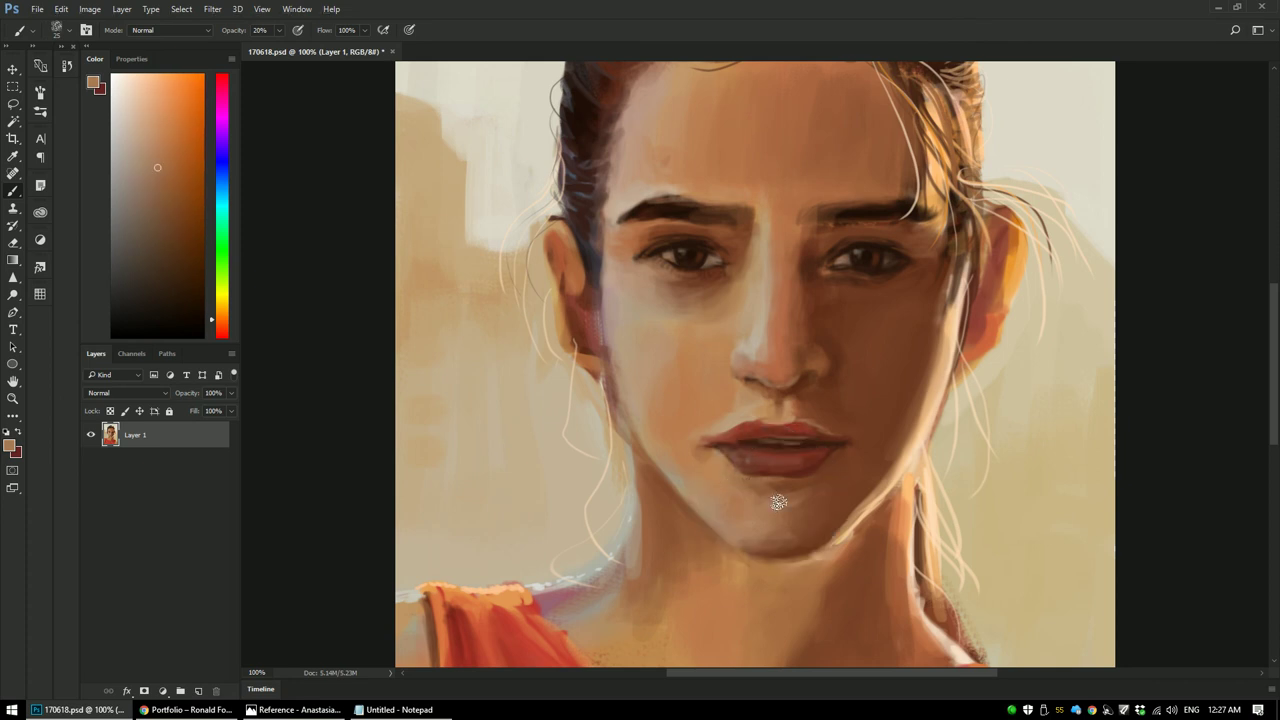
{"action": "key", "text": "ctrl+minus"}
{"action": "key", "text": "ctrl+minus"}
{"action": "key", "text": "ctrl+minus"}
{"action": "key", "text": "ctrl+minus"}
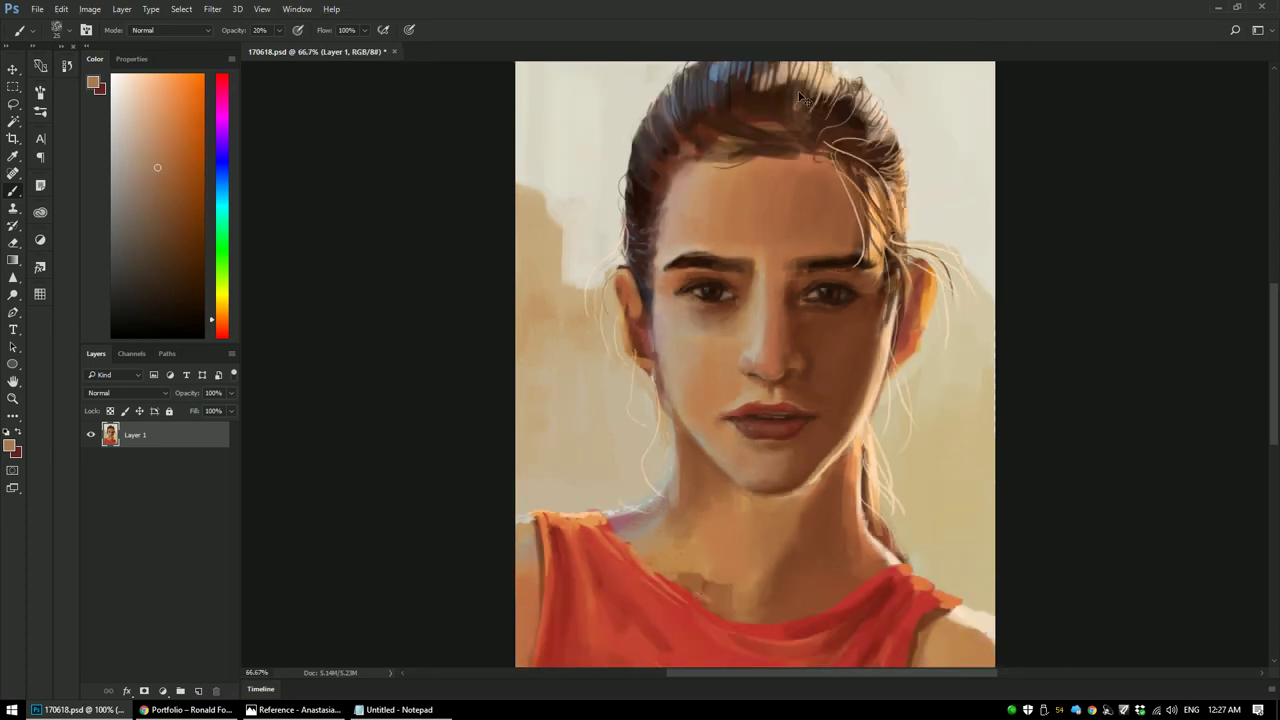
Step: Smooth the patchy skin at the base of the neck above the neckline with sampled browns and tans, using brush size 30
{"action": "key", "text": "ctrl+plus"}
{"action": "key", "text": "ctrl+plus"}
{"action": "key", "text": "ctrl+plus"}
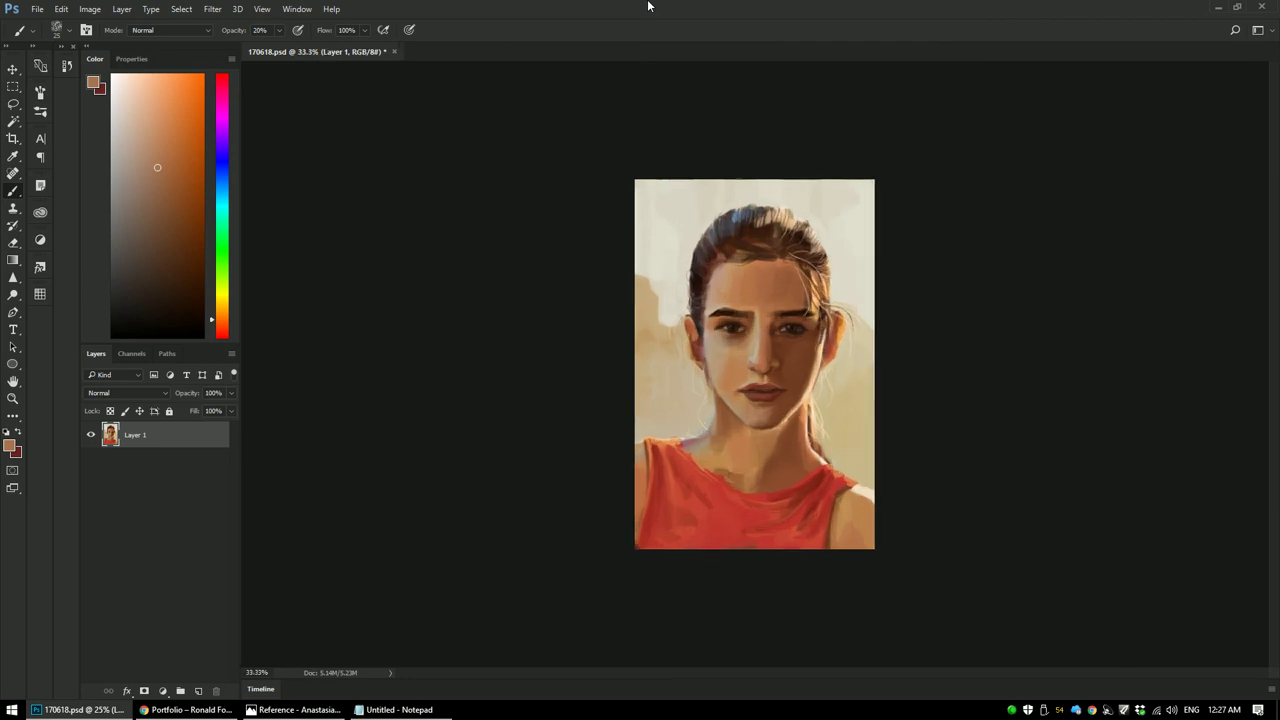
{"action": "left_click", "coordinate": [673, 464], "text": "alt"}
{"action": "left_click", "coordinate": [660, 471], "text": "alt"}
{"action": "key", "text": "]"}
{"action": "mouse_move", "coordinate": [620, 452]}
{"action": "left_mouse_down"}
{"action": "mouse_move", "coordinate": [660, 462]}
{"action": "mouse_move", "coordinate": [683, 487]}
{"action": "left_mouse_up"}
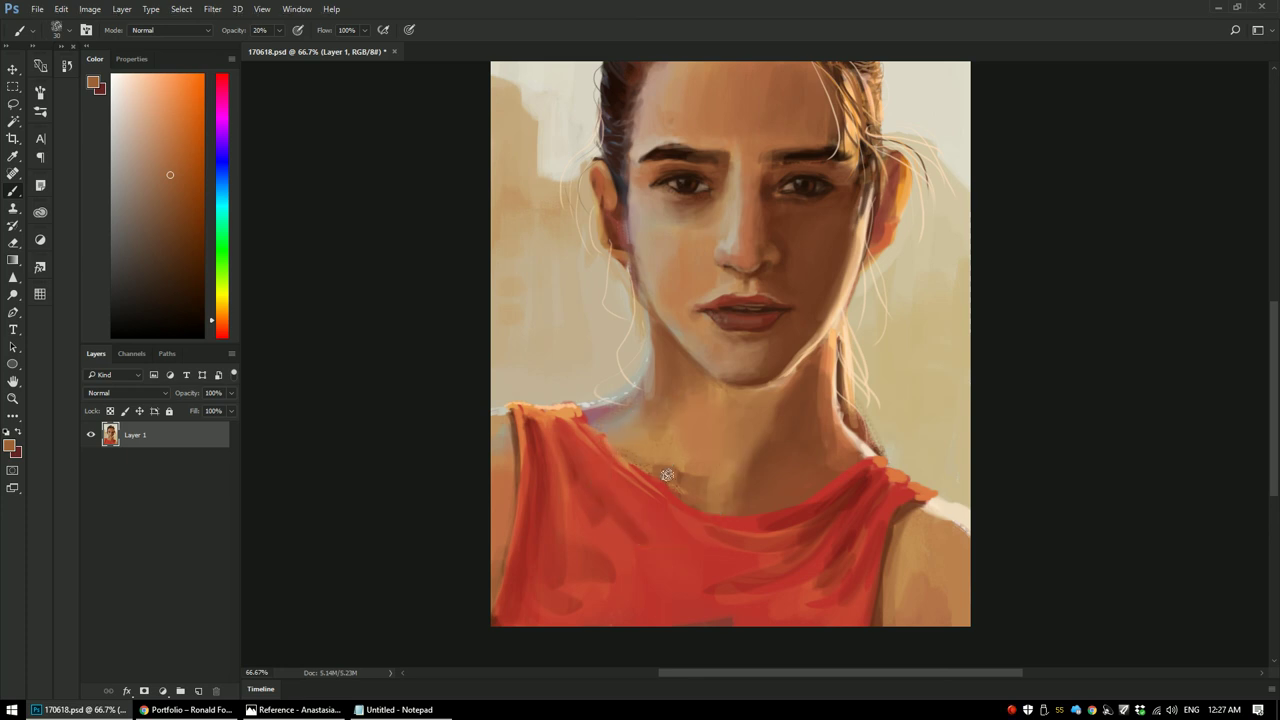
{"action": "left_click", "coordinate": [647, 452], "text": "alt"}
{"action": "left_click", "coordinate": [710, 452], "text": "alt"}
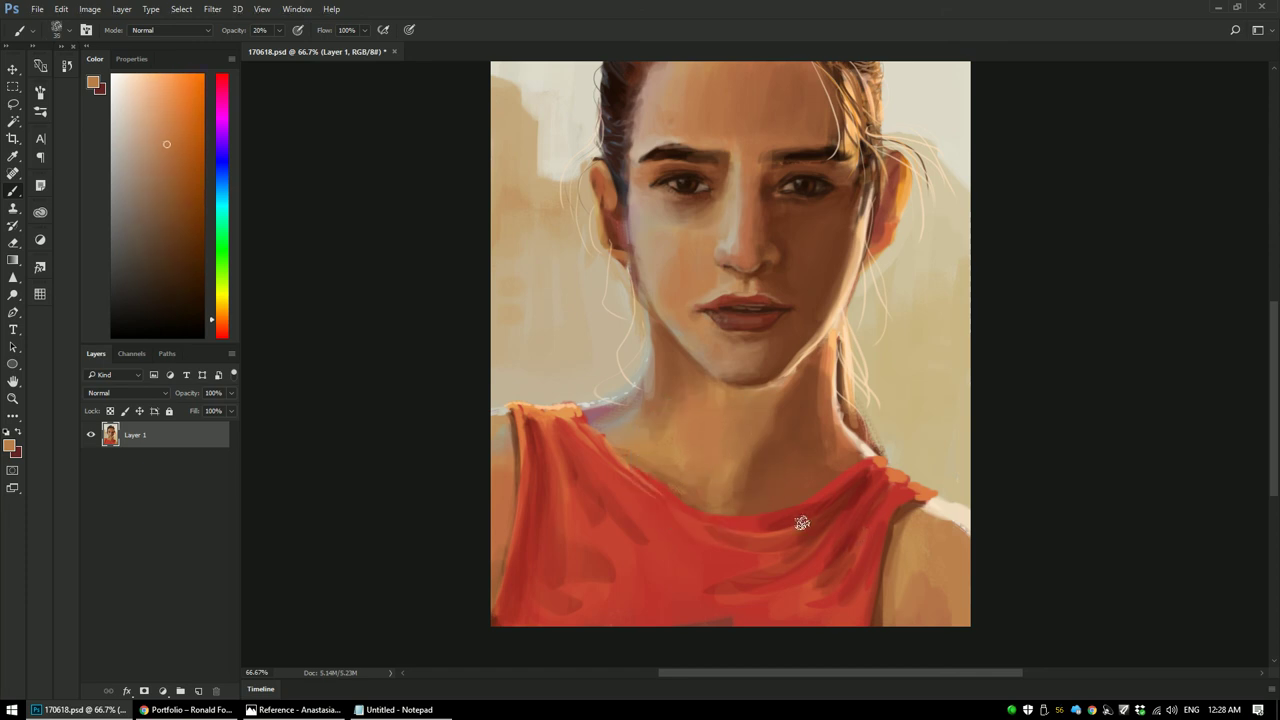
{"action": "left_click", "coordinate": [945, 528], "text": "alt"}
{"action": "left_click", "coordinate": [932, 508], "text": "alt"}
{"action": "left_click_drag", "start_coordinate": [930, 504], "coordinate": [770, 506]}
{"action": "key", "text": "ctrl+z"}
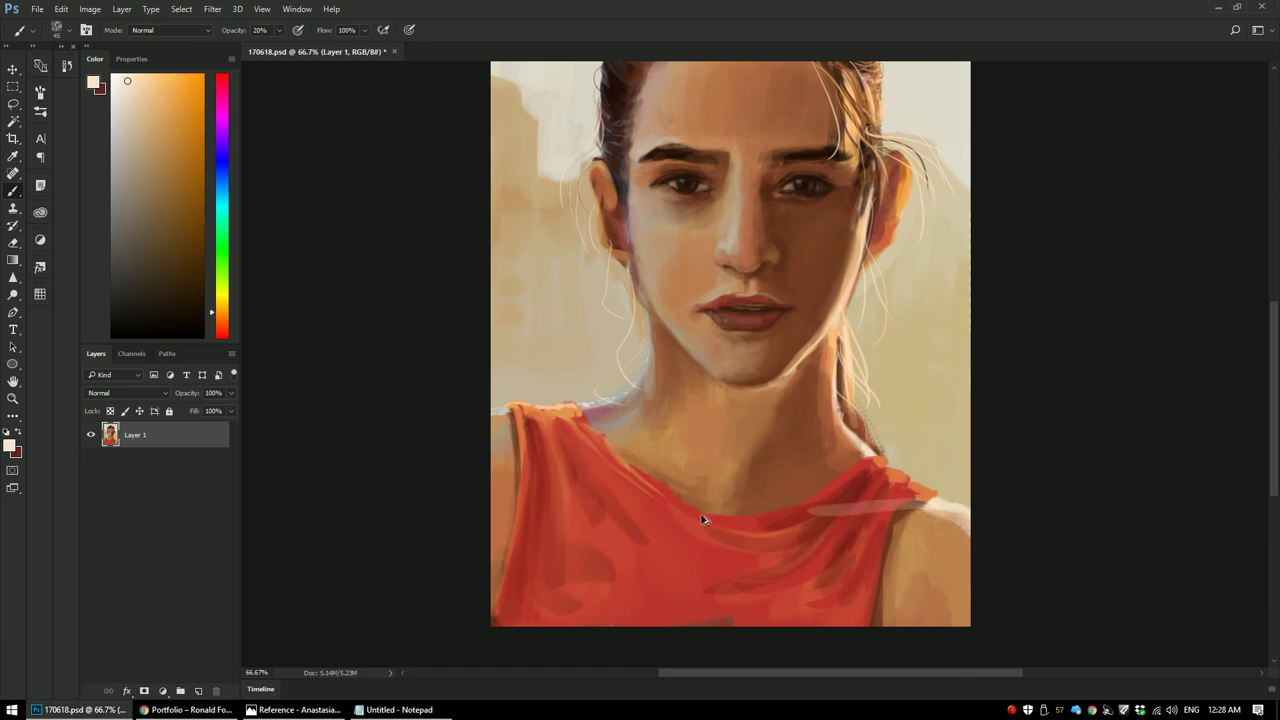
Step: Soften the shirt folds beside the shadow-side armhole with sampled orange and red at 20% opacity
{"action": "left_click", "coordinate": [921, 487], "text": "alt"}
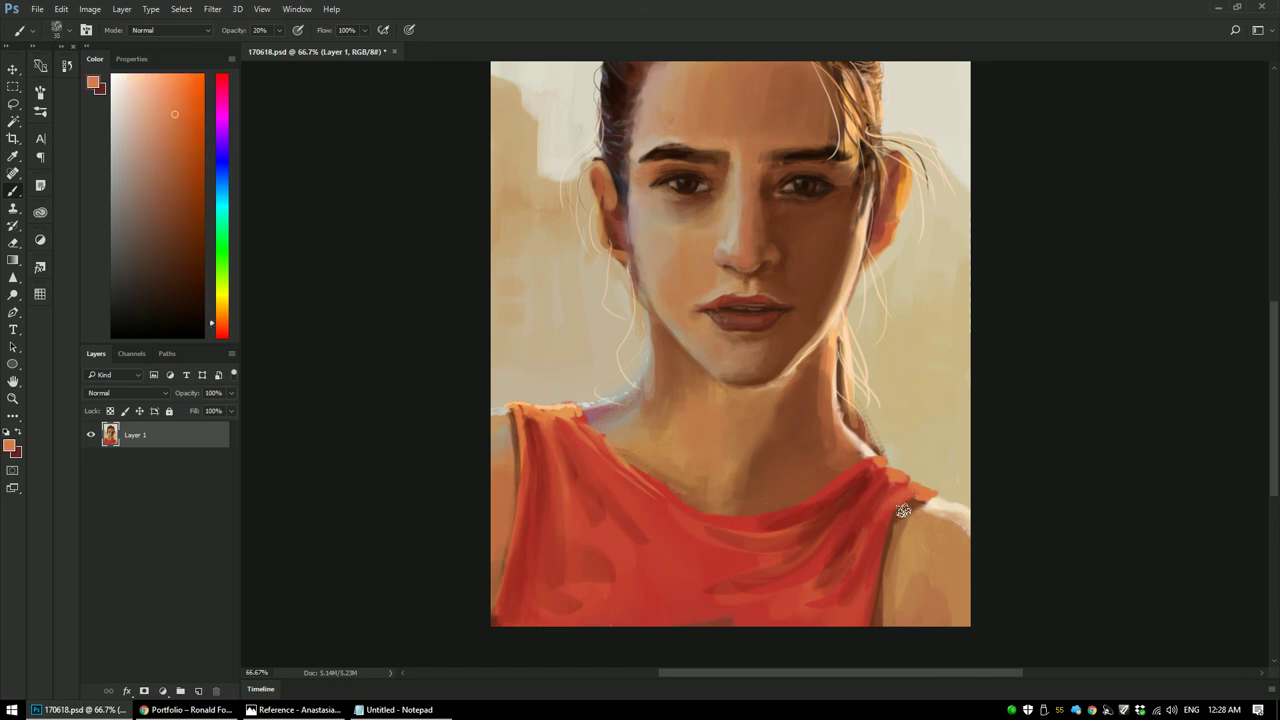
{"action": "left_click_drag", "start_coordinate": [890, 507], "coordinate": [859, 546]}
{"action": "left_click", "coordinate": [890, 512], "text": "alt"}
{"action": "left_click_drag", "start_coordinate": [888, 510], "coordinate": [831, 574]}
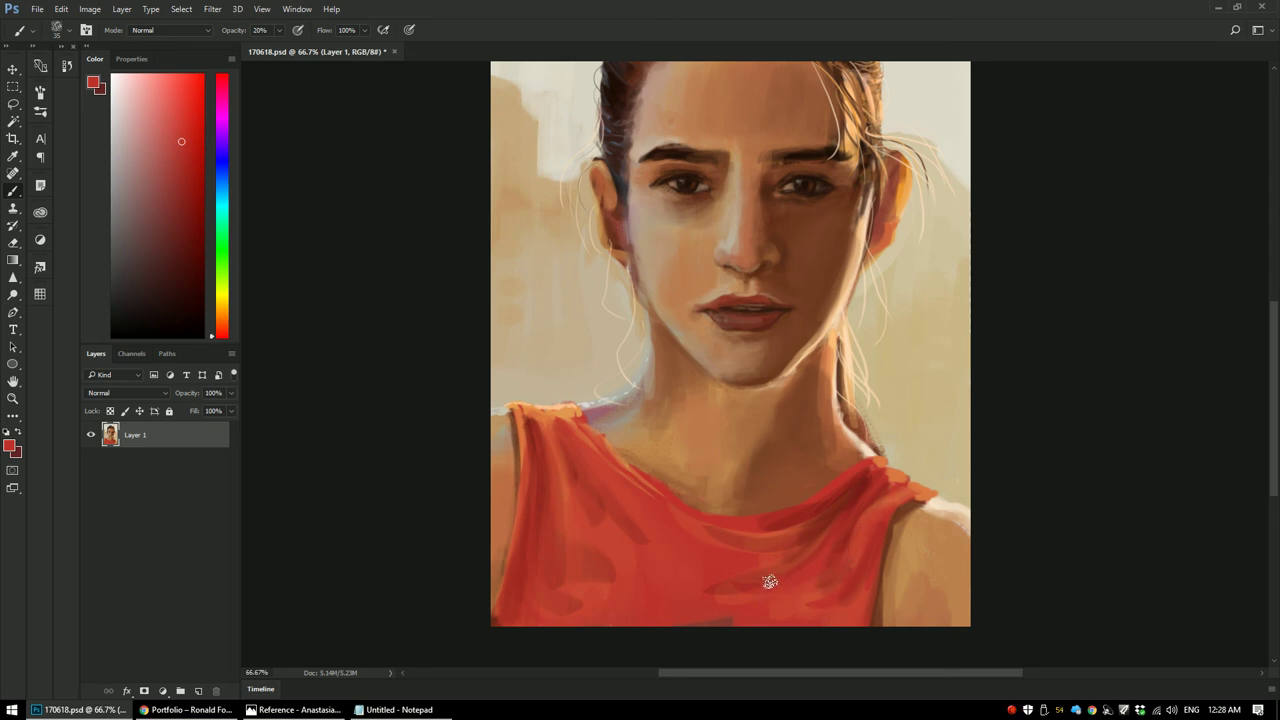
Step: Paint the shirt folds below the lit-side shoulder strap with sampled reds, finishing at 20% opacity
{"action": "left_click", "coordinate": [591, 491], "text": "alt"}
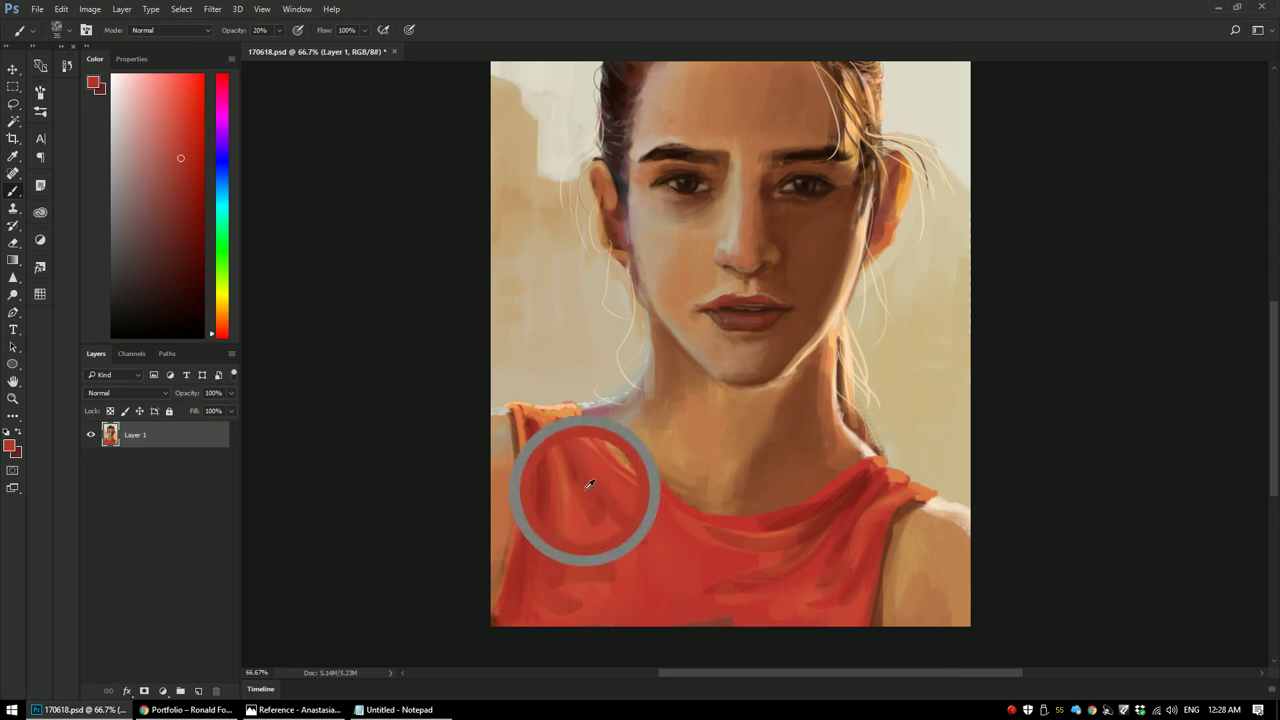
{"action": "left_click", "coordinate": [553, 421], "text": "alt"}
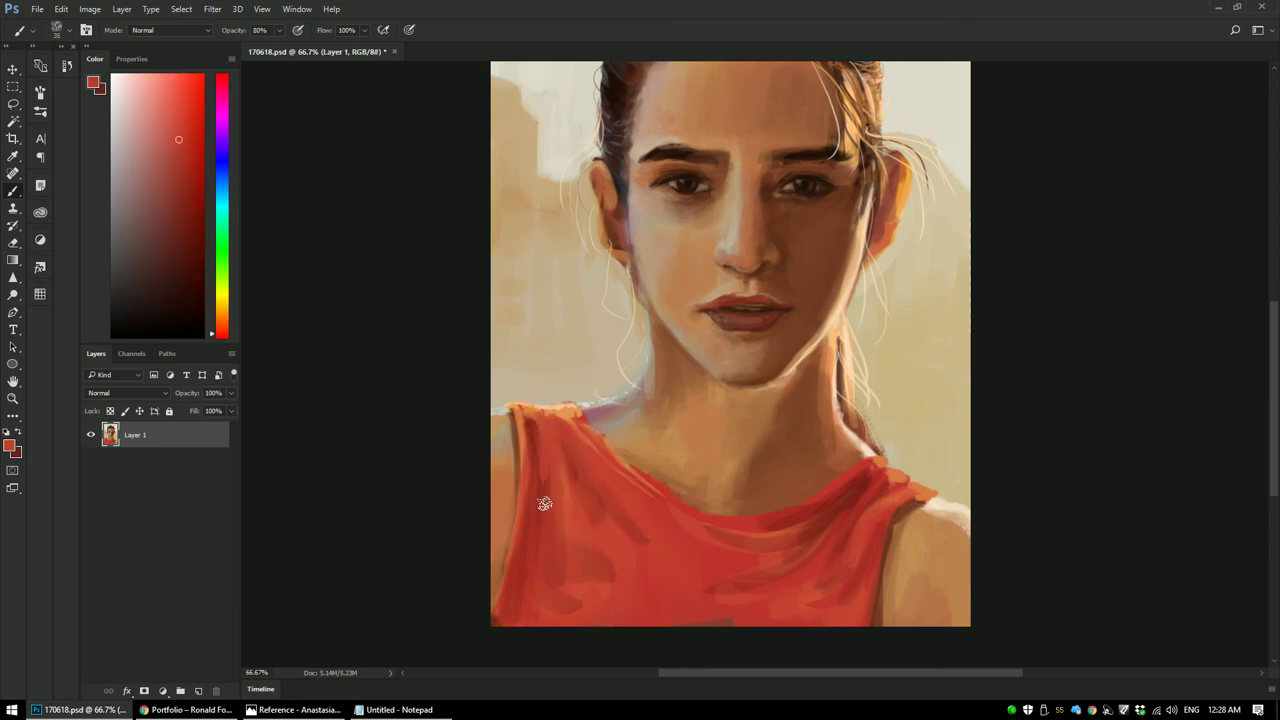
{"action": "left_click", "coordinate": [530, 422], "text": "alt"}
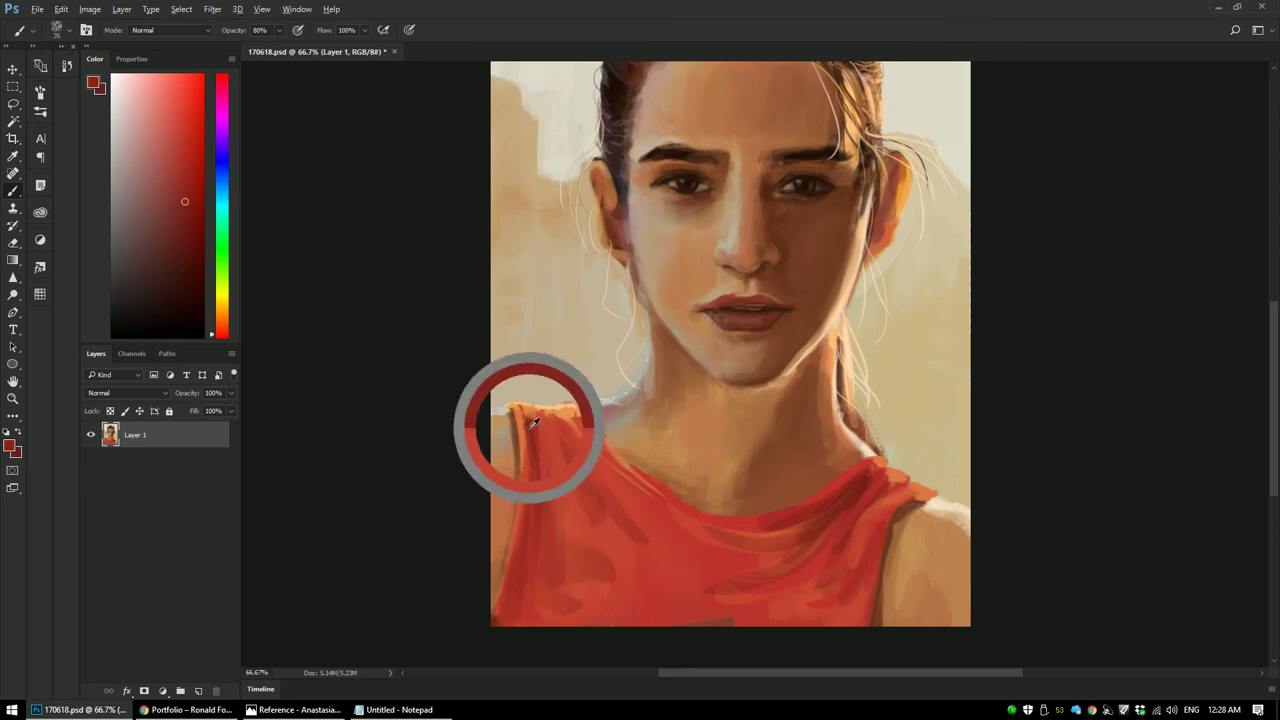
{"action": "key", "text": "2"}
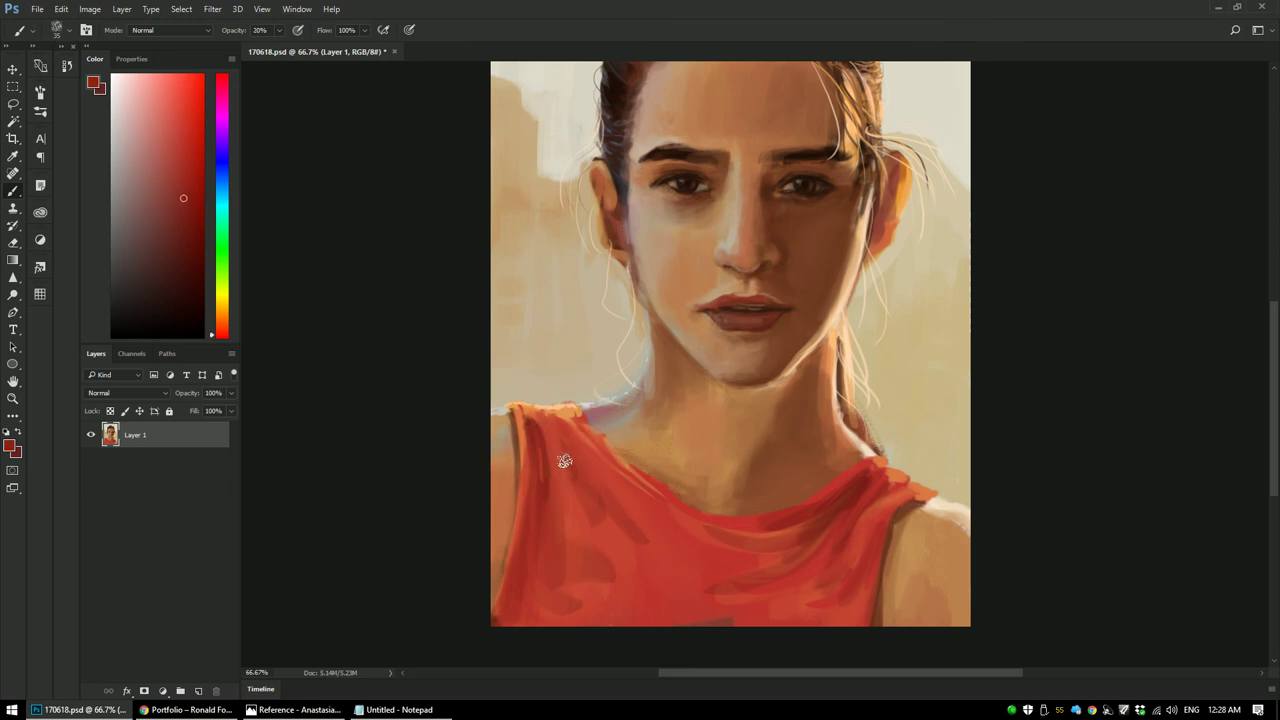
{"action": "left_click", "coordinate": [530, 428], "text": "alt"}
{"action": "left_click_drag", "start_coordinate": [565, 412], "coordinate": [615, 478]}
Step: Define the shirt's neckline edge from the lit-side strap with a sampled dark red, using brush size 20 at 78% opacity
{"action": "key", "text": "["}
{"action": "left_click", "coordinate": [558, 422], "text": "alt"}
{"action": "key", "text": "7"}
{"action": "key", "text": "8"}
{"action": "left_click_drag", "start_coordinate": [586, 441], "coordinate": [650, 500]}
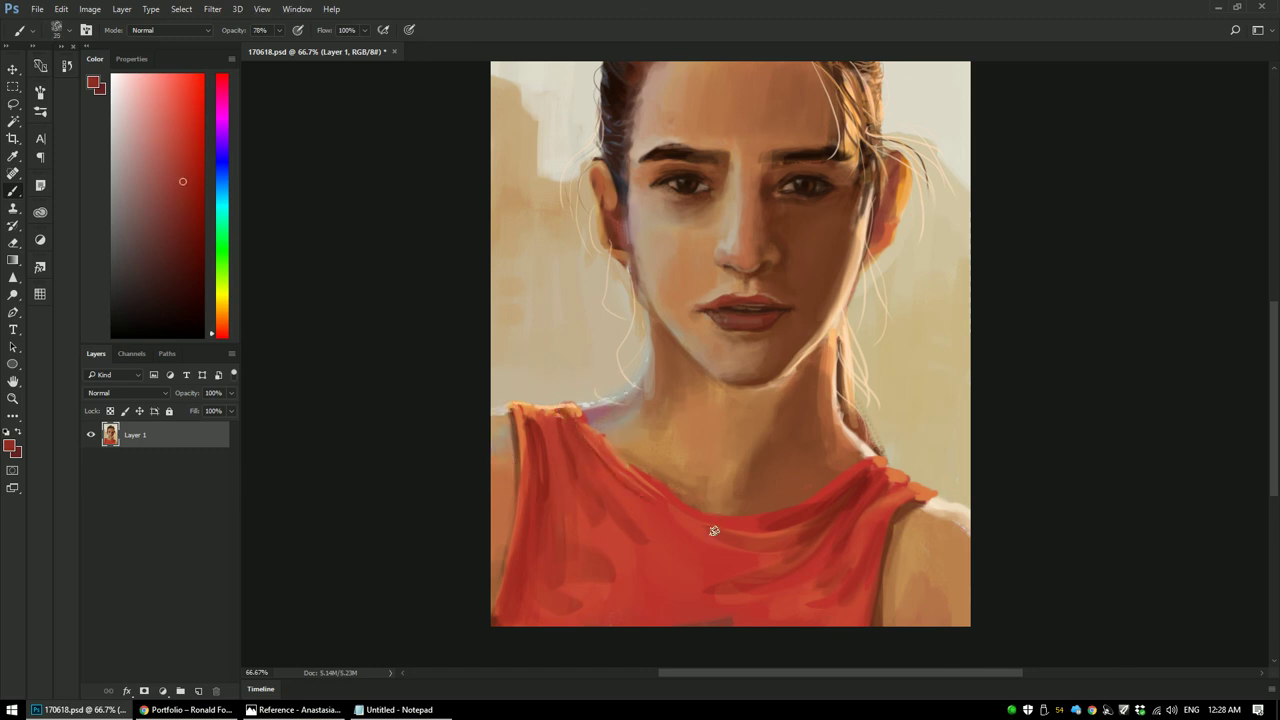
Step: Refine the shadow-side shoulder strap and its lit shoulder edge with sampled red, orange and pale orange
{"action": "left_click", "coordinate": [824, 495], "text": "alt"}
{"action": "left_click_drag", "start_coordinate": [857, 463], "coordinate": [877, 461]}
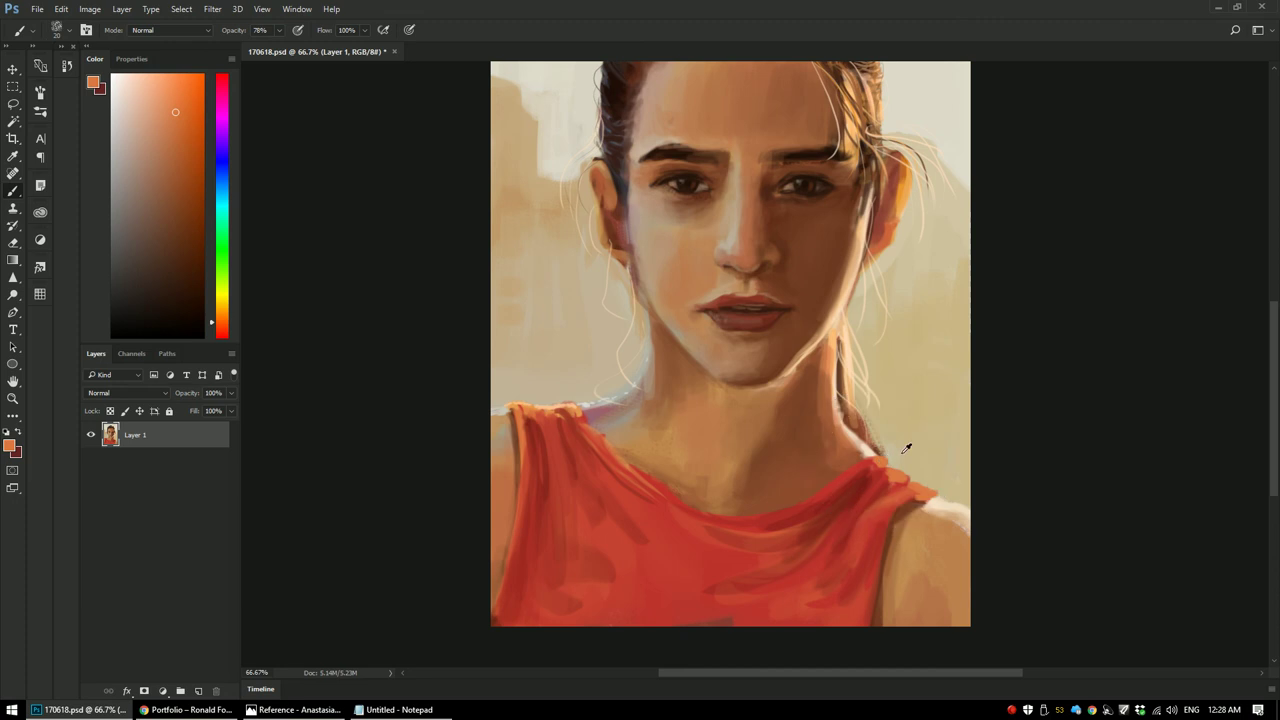
{"action": "left_click", "coordinate": [520, 402], "text": "alt"}
{"action": "left_click_drag", "start_coordinate": [844, 166], "coordinate": [885, 235]}
{"action": "mouse_move", "coordinate": [914, 474]}
{"action": "left_mouse_down"}
{"action": "mouse_move", "coordinate": [906, 466]}
{"action": "mouse_move", "coordinate": [958, 506]}
{"action": "left_mouse_up"}
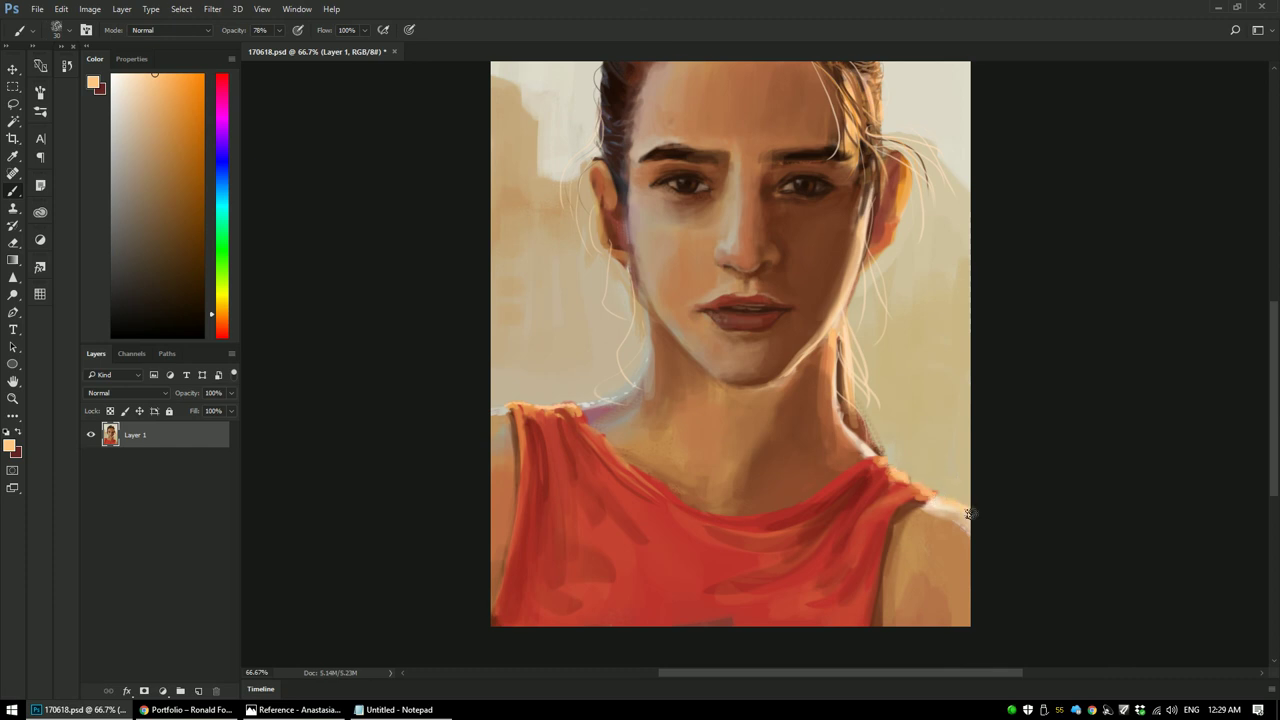
{"action": "key", "text": "ctrl+minus"}
{"action": "key", "text": "ctrl+minus"}
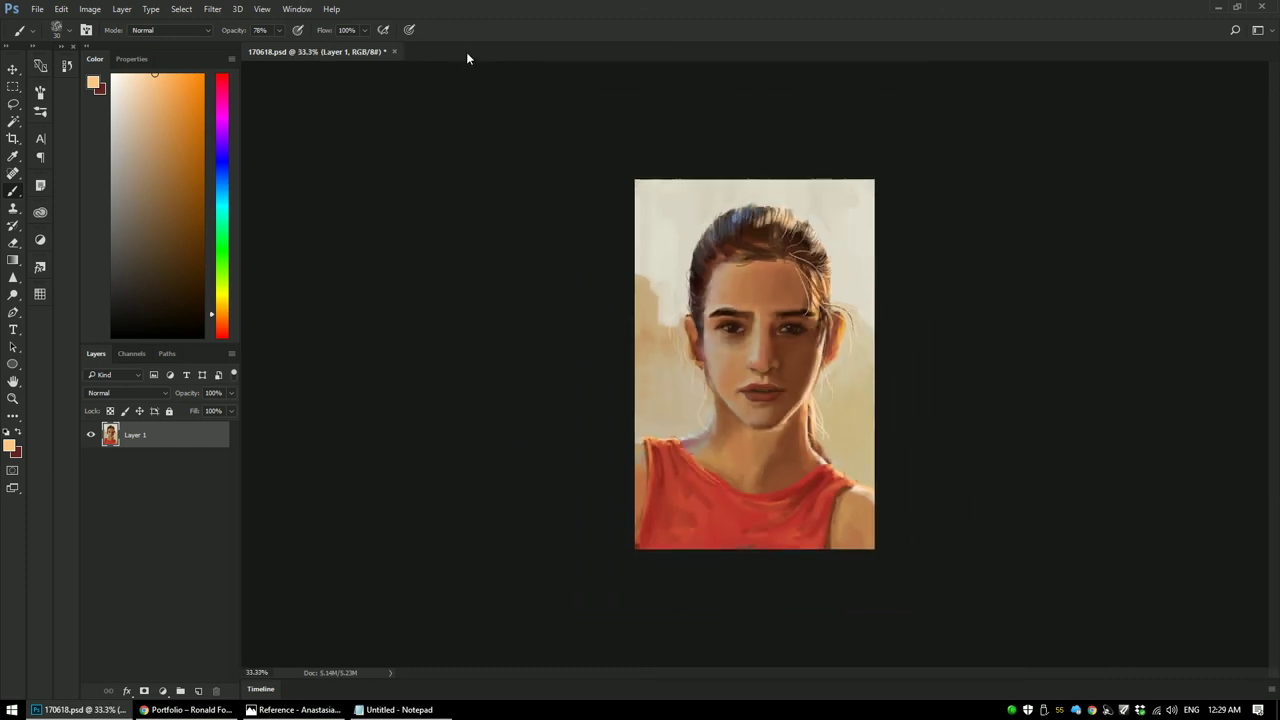
Step: Touch up the tan background shape beside the lit side of the head with a sampled background tan
{"action": "key", "text": "ctrl+plus"}
{"action": "key", "text": "ctrl+plus"}
{"action": "left_click", "coordinate": [563, 262], "text": "alt"}
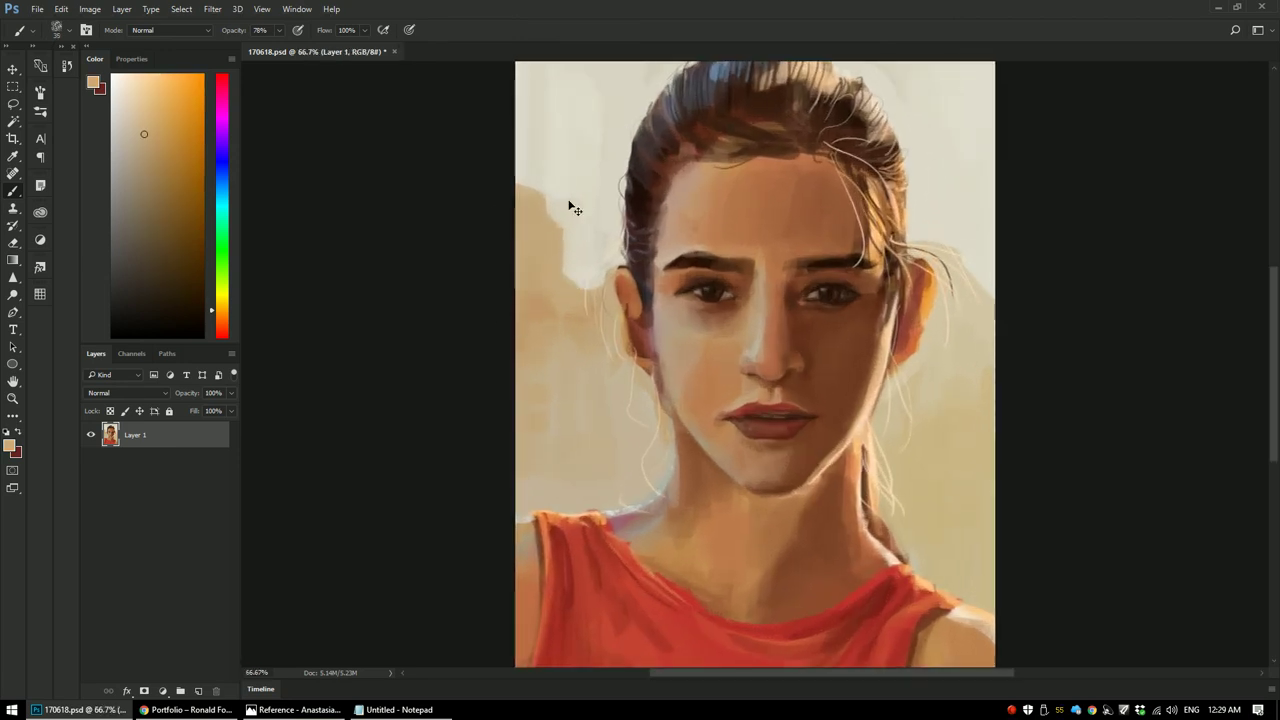
{"action": "key", "text": "ctrl+minus"}
{"action": "key", "text": "ctrl+minus"}
{"action": "key", "text": "ctrl+plus"}
{"action": "key", "text": "ctrl+plus"}
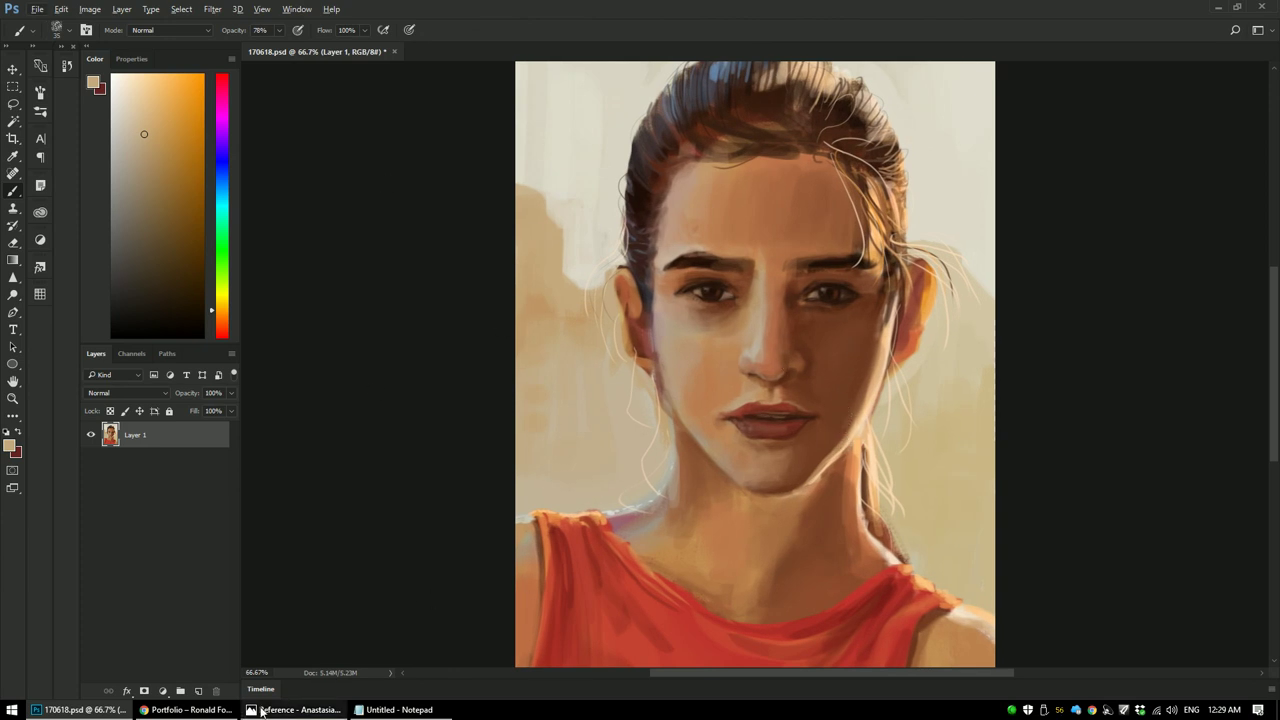
Step: Switch to Chrome, view the artist's YouTube channel and portfolio page, and return to the painting in Photoshop
{"action": "left_click", "coordinate": [186, 709]}
{"action": "left_click", "coordinate": [215, 10]}
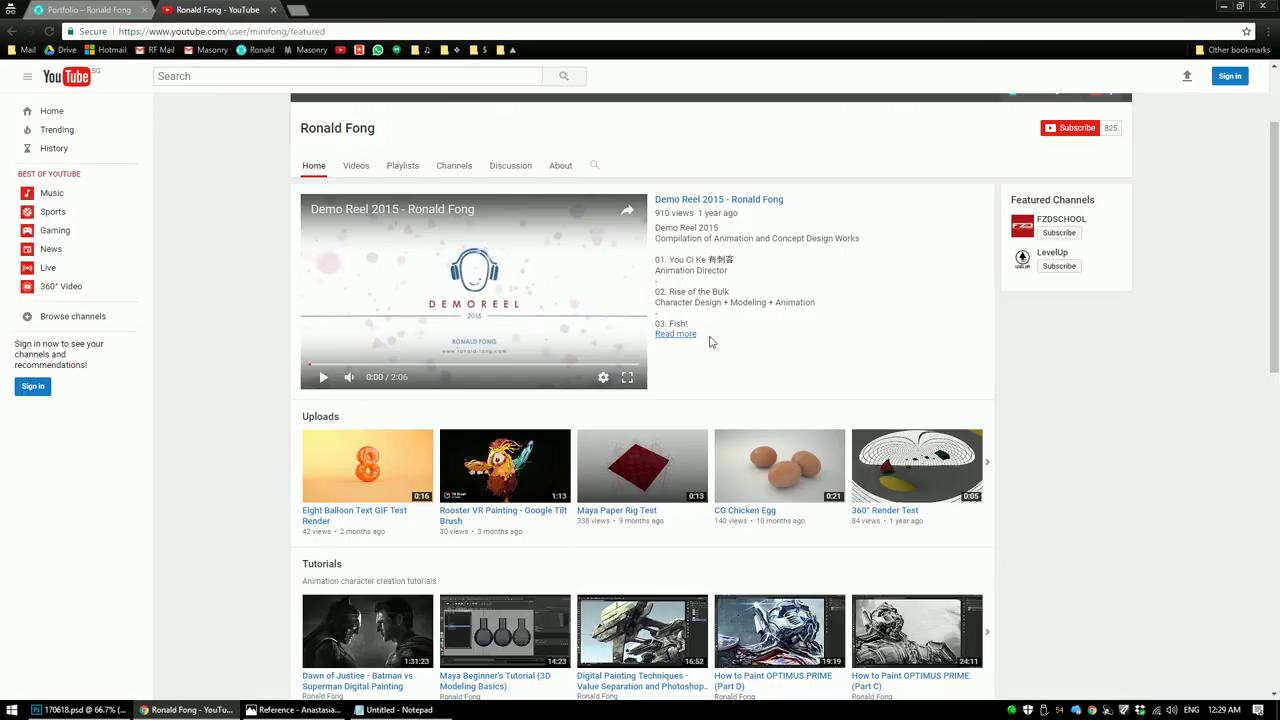
{"action": "left_click", "coordinate": [125, 12]}
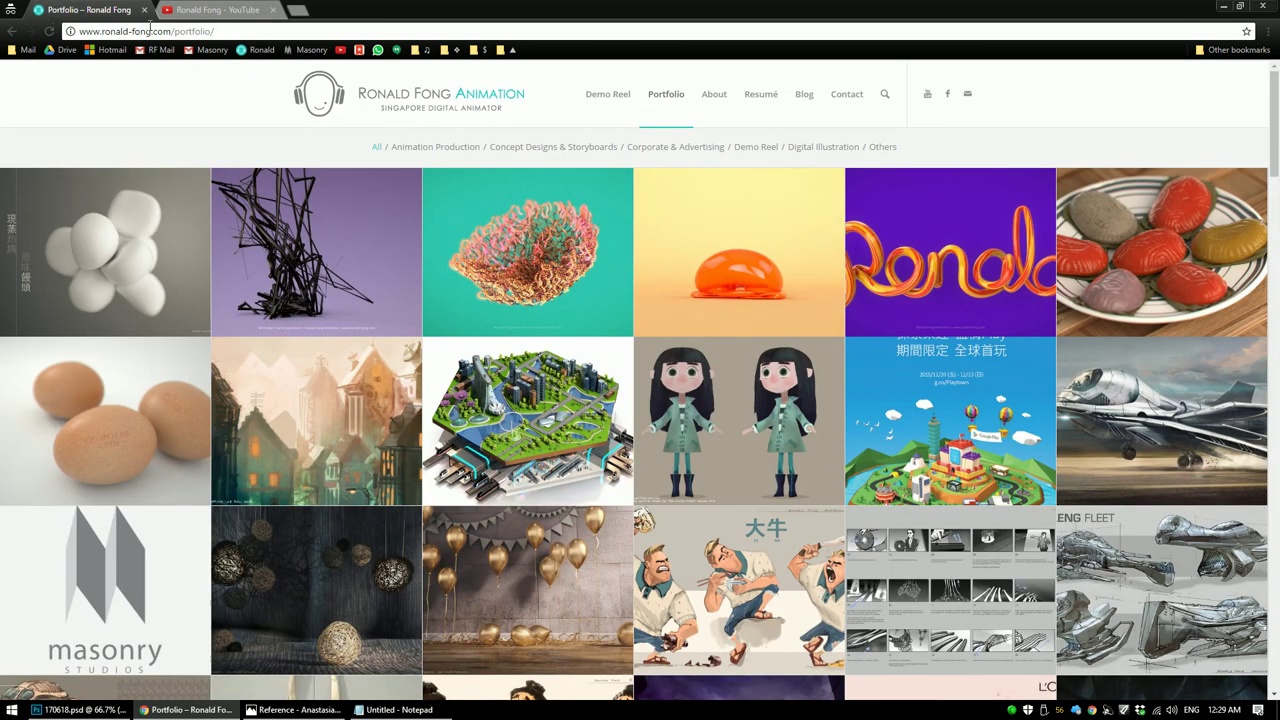
{"action": "mouse_move", "coordinate": [1275, 155]}
{"action": "left_mouse_down"}
{"action": "mouse_move", "coordinate": [1275, 245]}
{"action": "mouse_move", "coordinate": [1275, 150]}
{"action": "left_mouse_up"}
{"action": "left_click", "coordinate": [150, 709]}
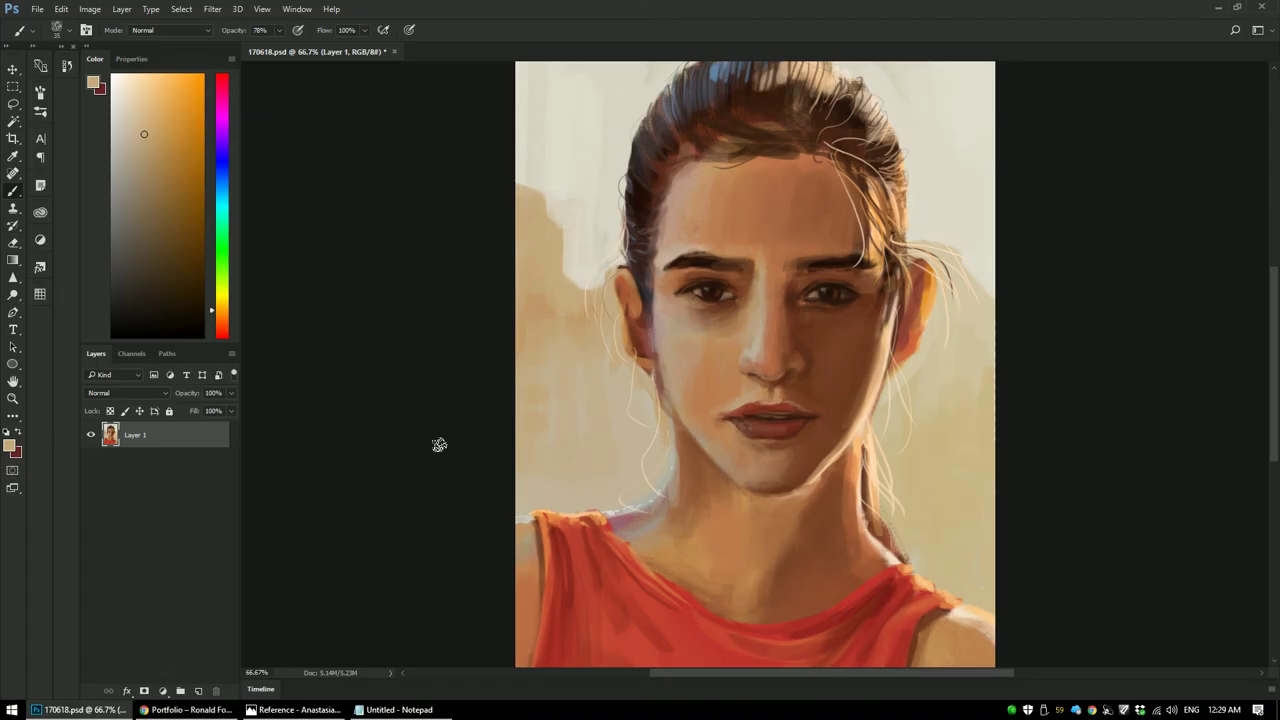
{"action": "scroll", "coordinate": [1272, 300], "scroll_direction": "down", "scroll_amount": 1}
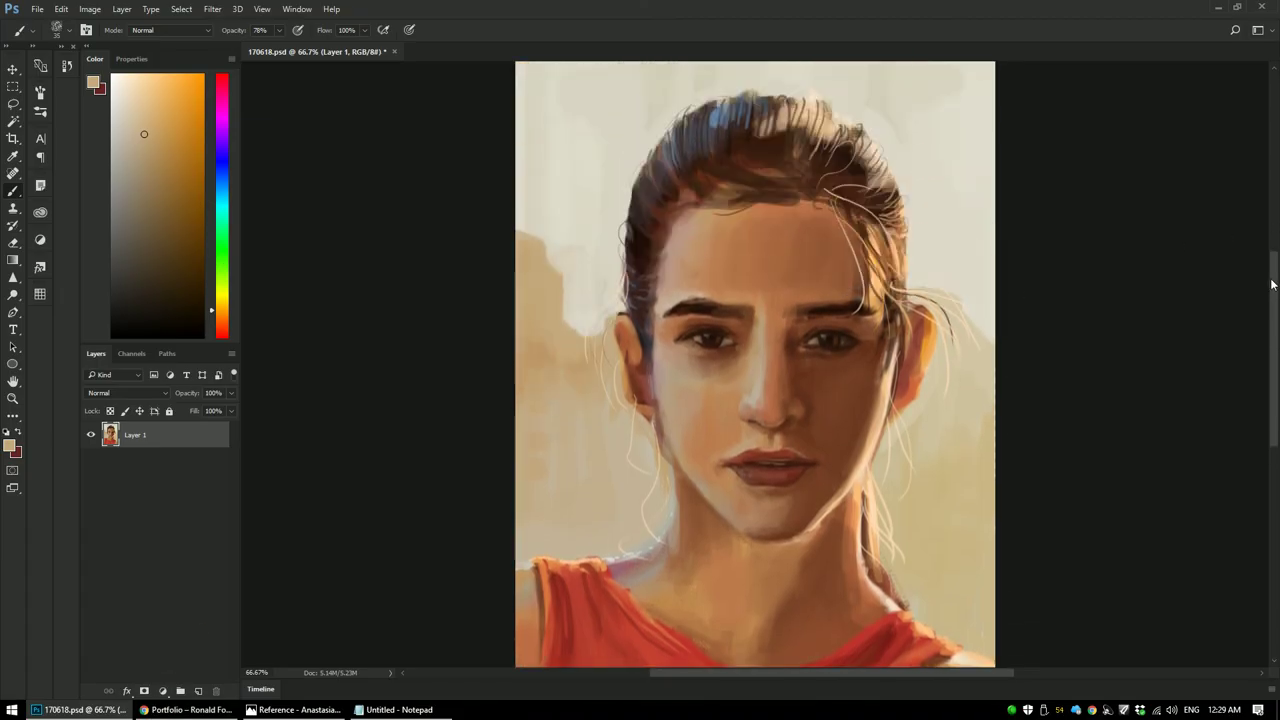
{"action": "scroll", "coordinate": [1245, 335], "scroll_direction": "down", "scroll_amount": 3}
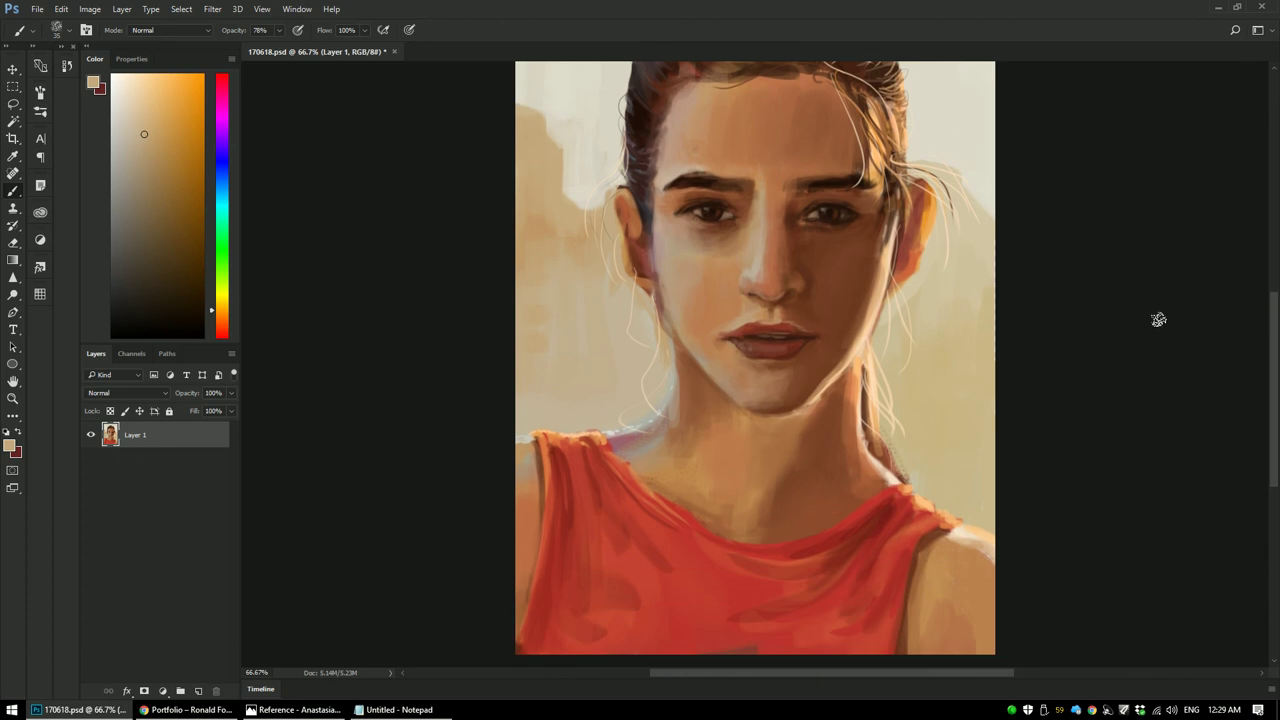
{"action": "scroll", "coordinate": [1272, 346], "scroll_direction": "up", "scroll_amount": 3}
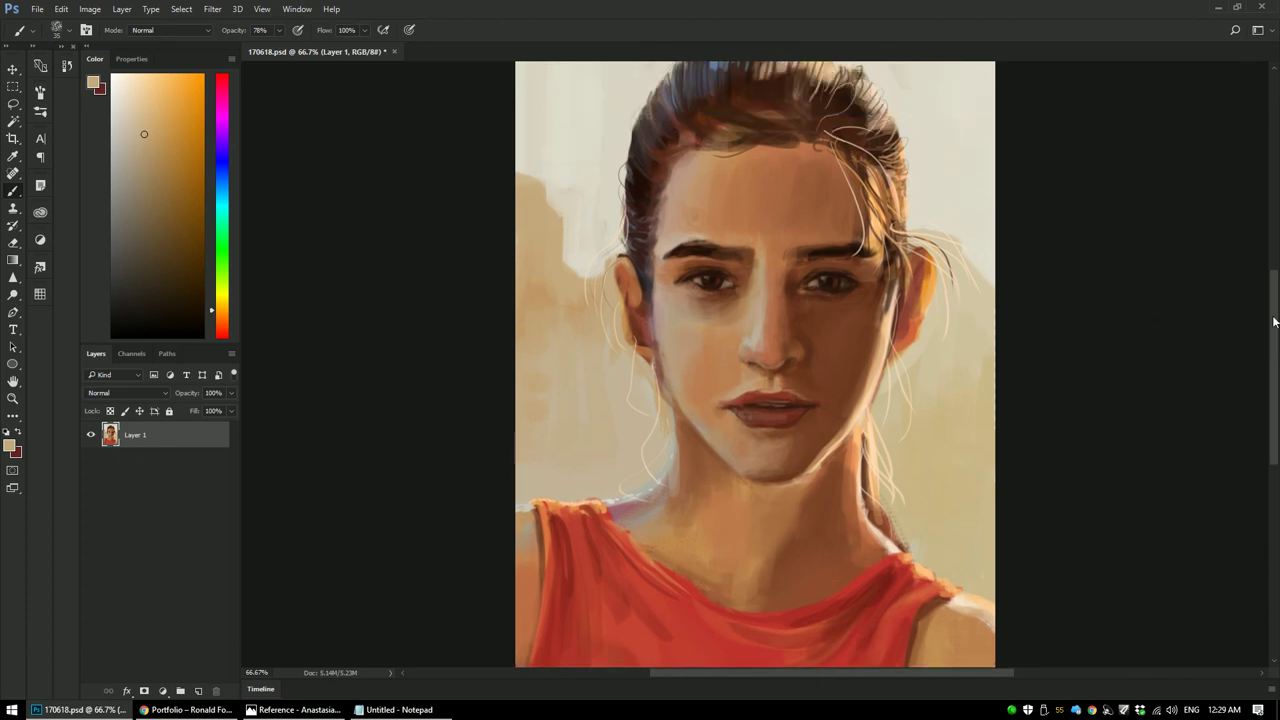
{"action": "right_click", "coordinate": [1012, 710]}
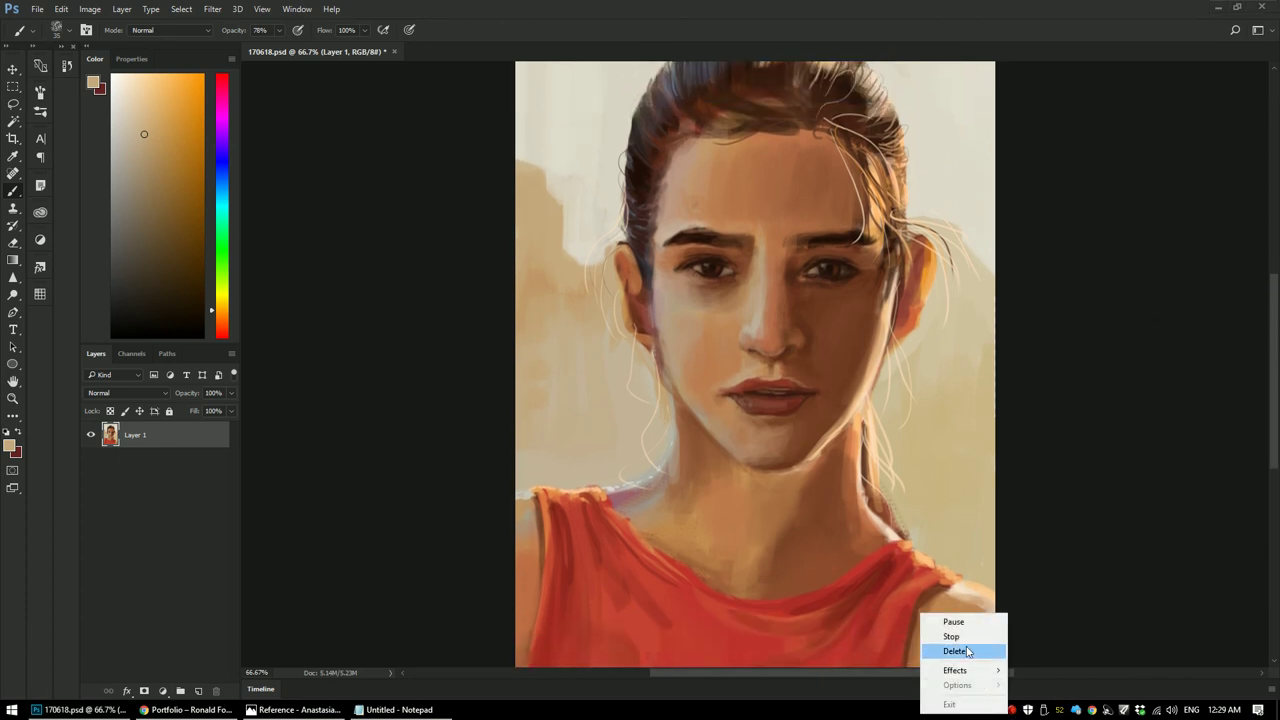